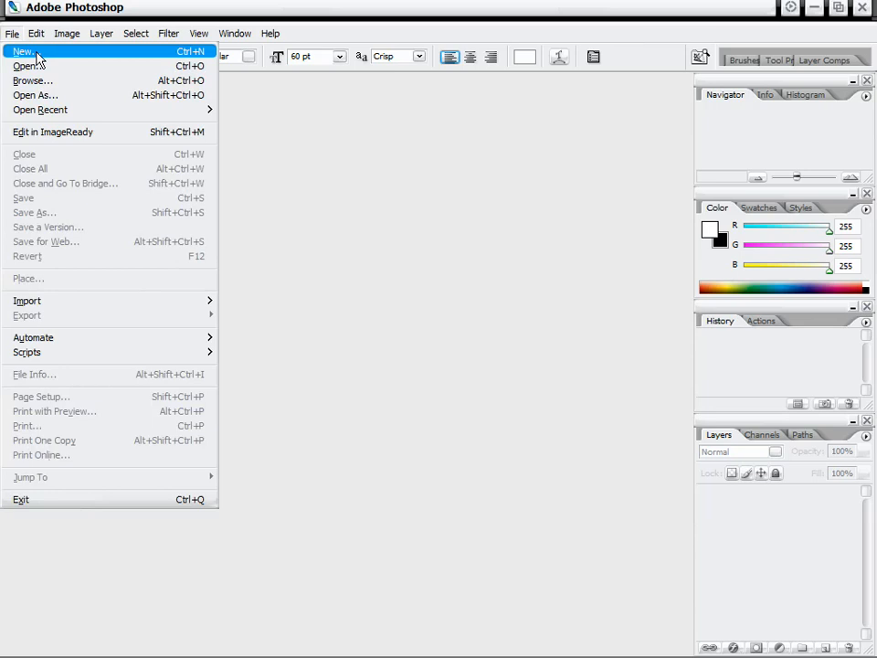
Create a new 2000 by 2000 pixel RGB document at 72 pixels/inch with a white background, and enlarge its window around the canvas.
{"action": "left_click", "coordinate": [34, 54]}
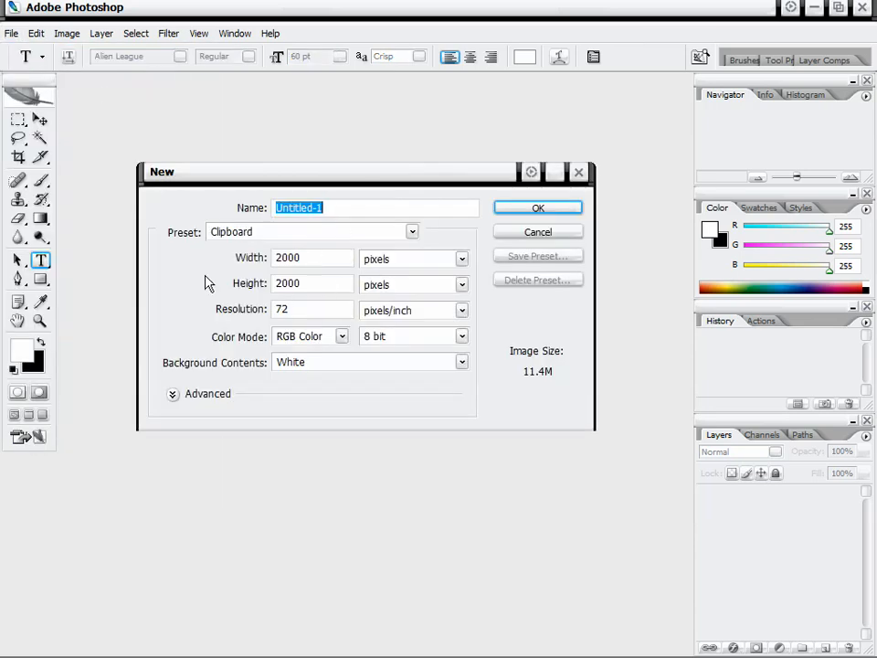
{"action": "left_click", "coordinate": [538, 209]}
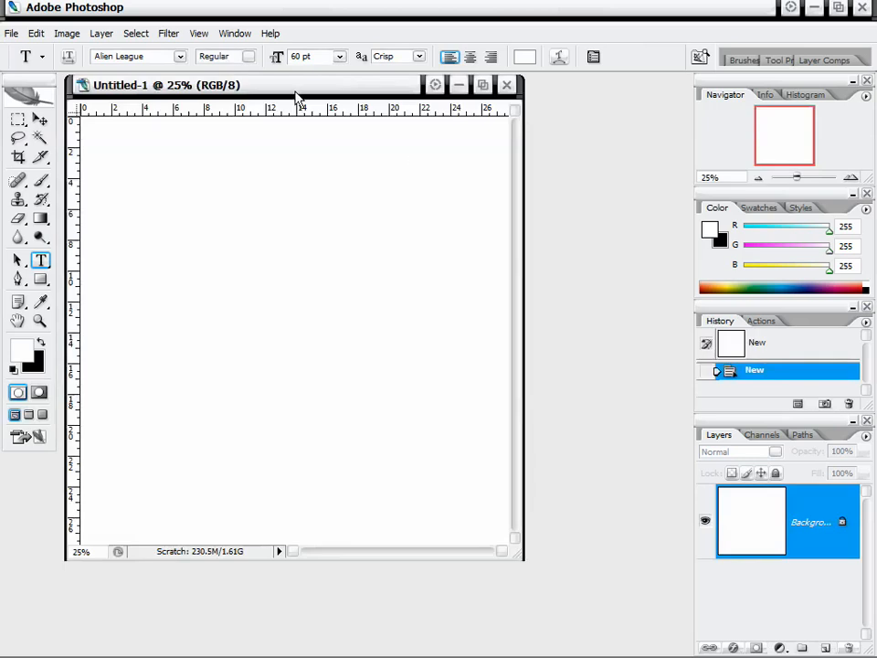
{"action": "left_click_drag", "start_coordinate": [297, 97], "coordinate": [376, 107]}
{"action": "left_click_drag", "start_coordinate": [615, 575], "coordinate": [646, 599]}
{"action": "left_click_drag", "start_coordinate": [478, 98], "coordinate": [457, 100]}
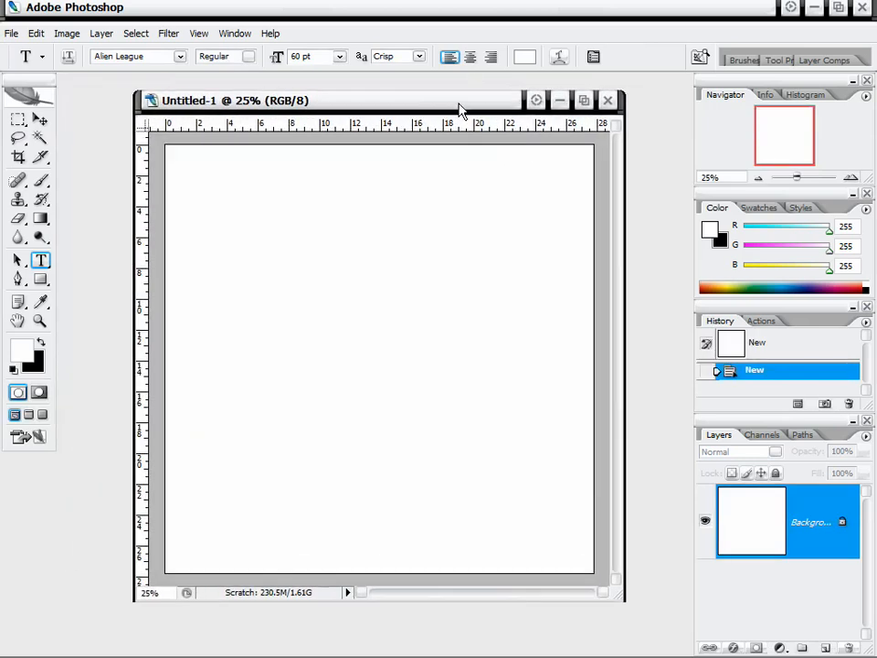
{"action": "left_click_drag", "start_coordinate": [624, 259], "coordinate": [650, 259]}
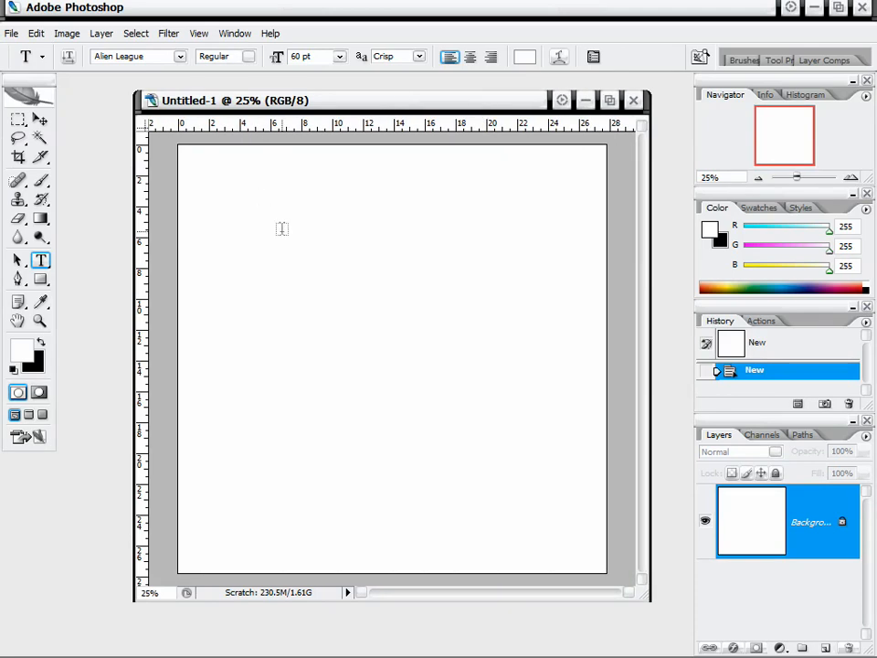
{"action": "left_click_drag", "start_coordinate": [371, 108], "coordinate": [364, 102]}
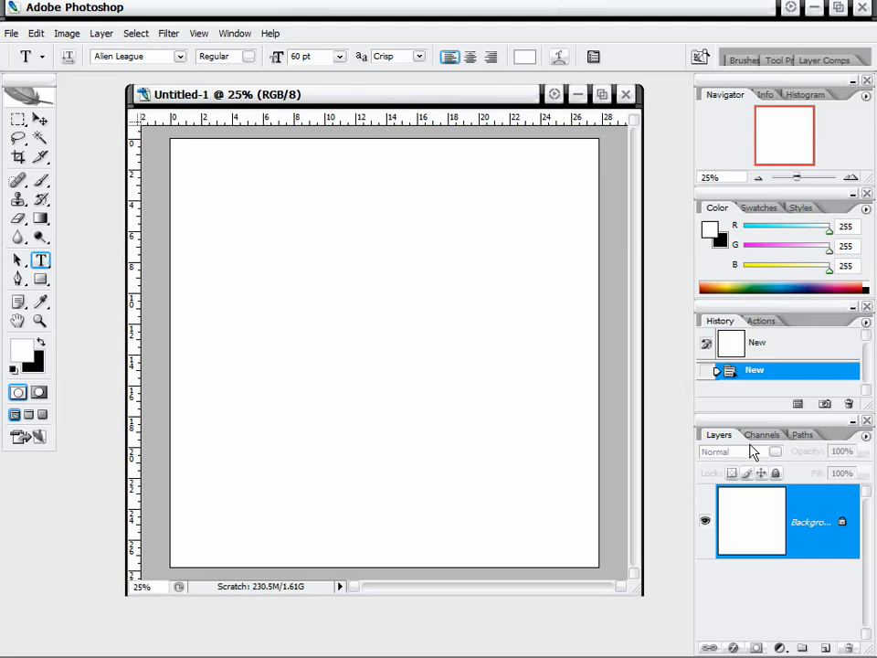
Switch the layer thumbnails to small and adjust the position and size of the document window.
{"action": "right_click", "coordinate": [784, 577]}
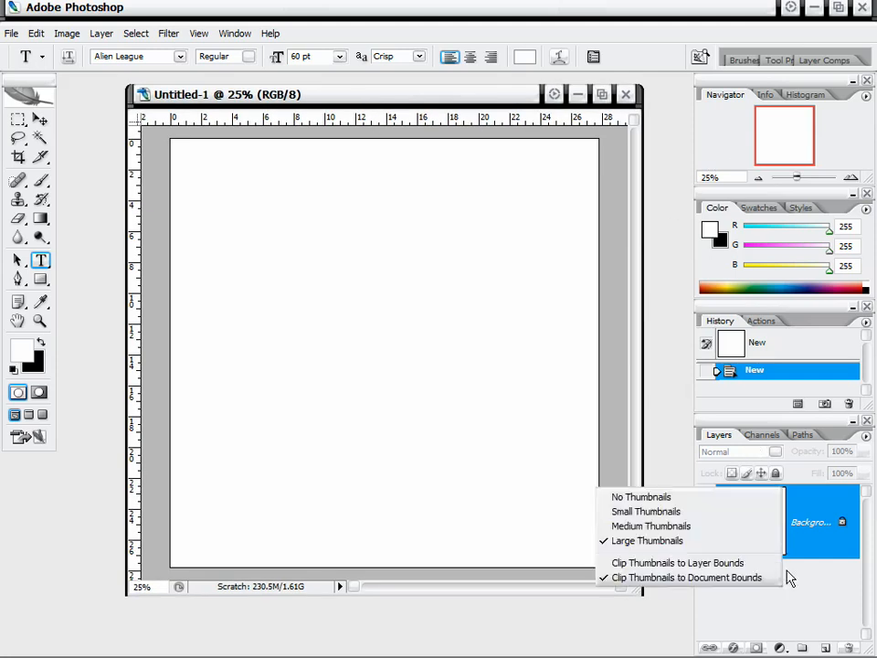
{"action": "left_click", "coordinate": [698, 513]}
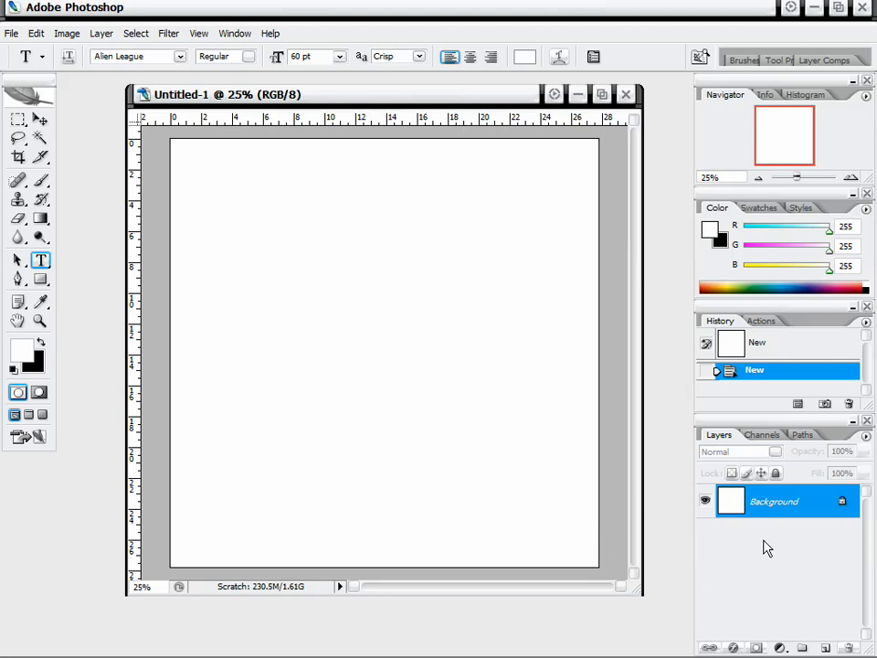
{"action": "left_click_drag", "start_coordinate": [521, 97], "coordinate": [505, 94]}
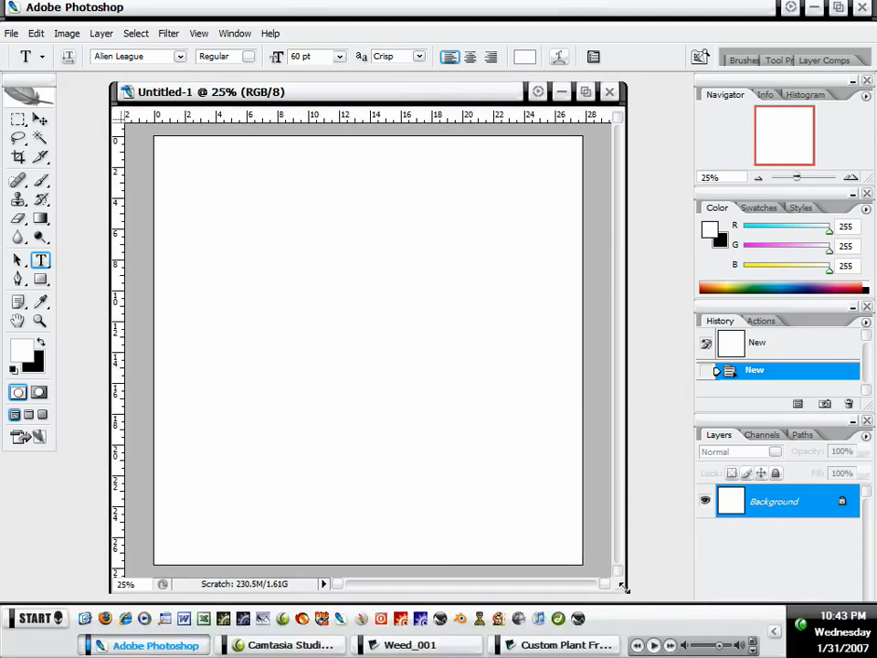
{"action": "left_click_drag", "start_coordinate": [623, 590], "coordinate": [632, 597]}
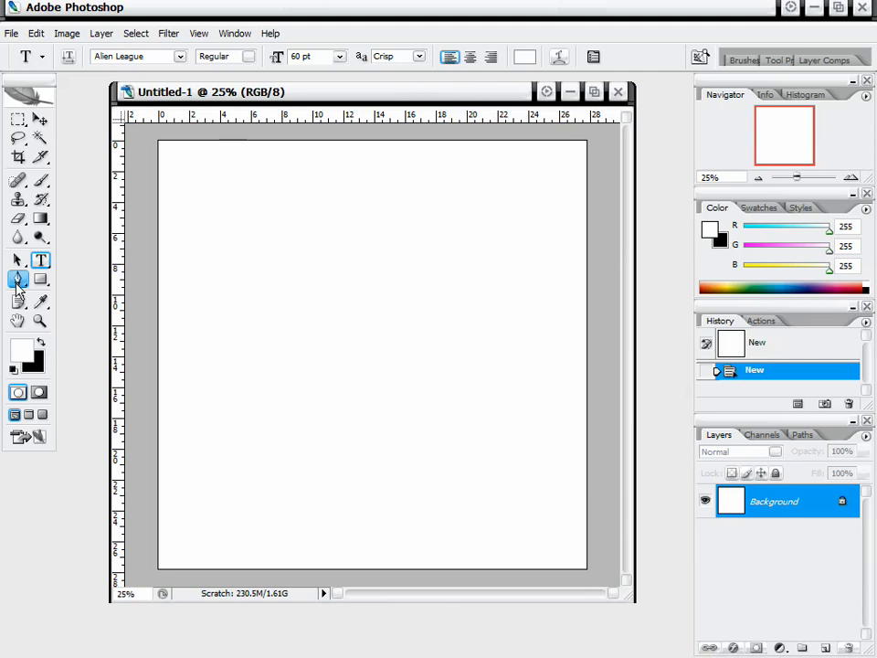
With the Pen tool, draw the curved left edge of a tall, narrow leaf shape from the canvas's bottom edge to near its top.
{"action": "left_click", "coordinate": [19, 281]}
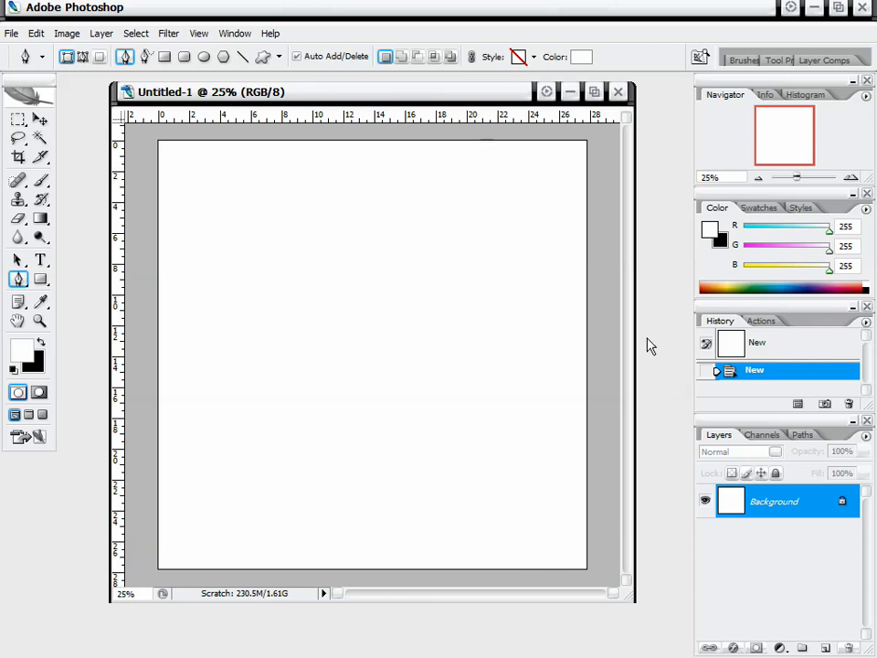
{"action": "left_click_drag", "start_coordinate": [633, 337], "coordinate": [663, 338]}
{"action": "left_click_drag", "start_coordinate": [421, 96], "coordinate": [424, 93]}
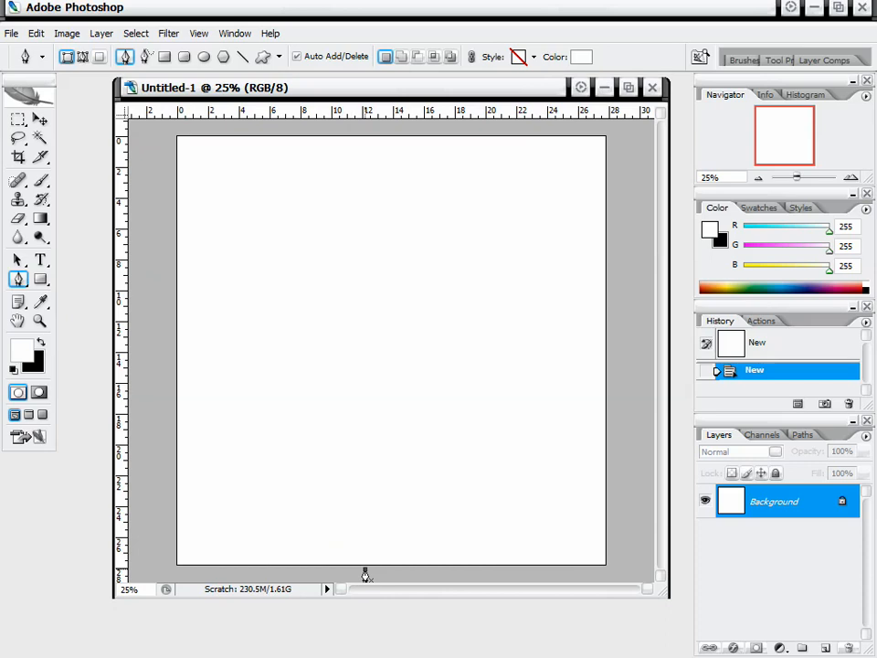
{"action": "left_click_drag", "start_coordinate": [361, 567], "coordinate": [328, 550]}
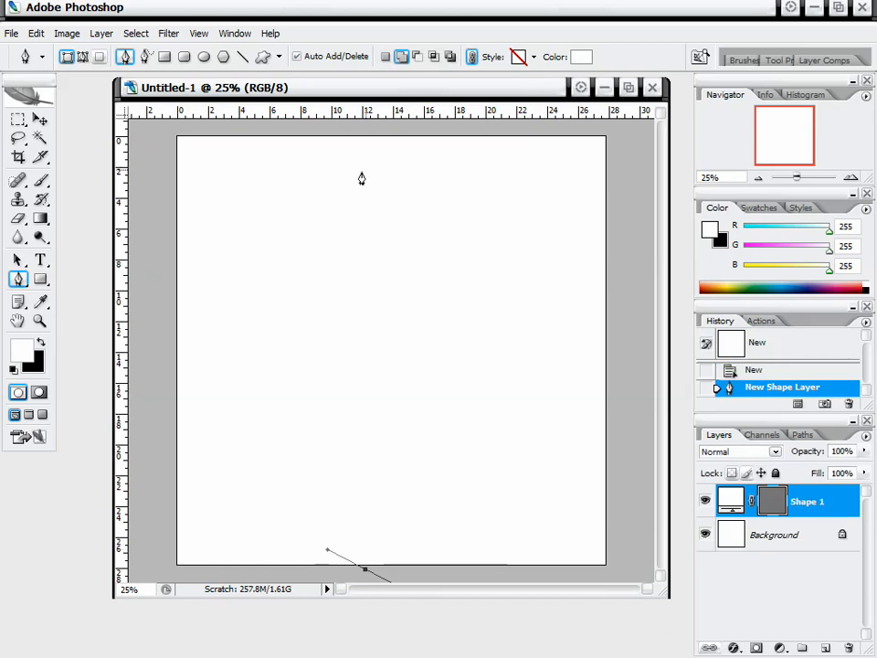
{"action": "left_click_drag", "start_coordinate": [385, 165], "coordinate": [408, 123]}
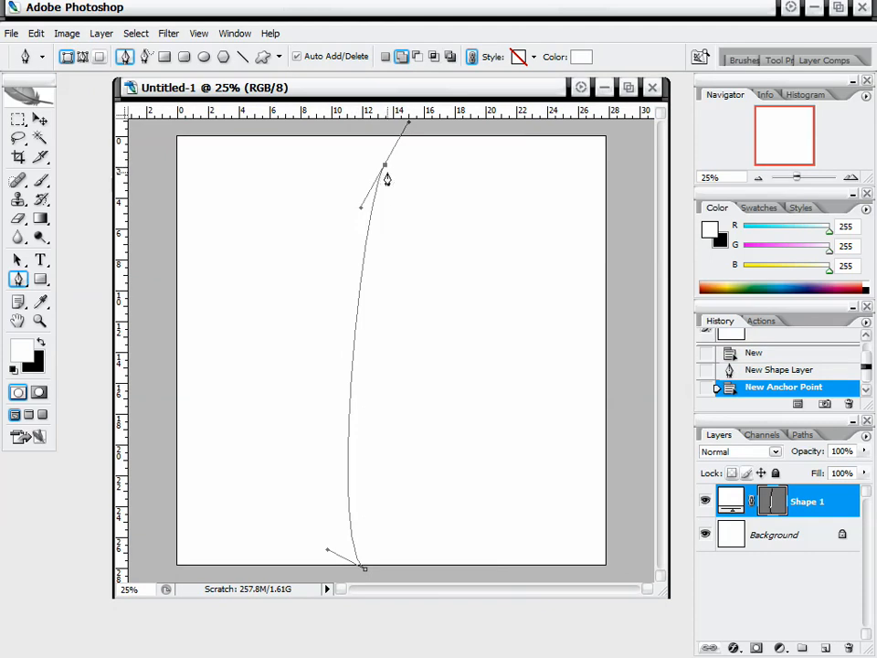
{"action": "left_click_drag", "start_coordinate": [386, 171], "coordinate": [368, 196]}
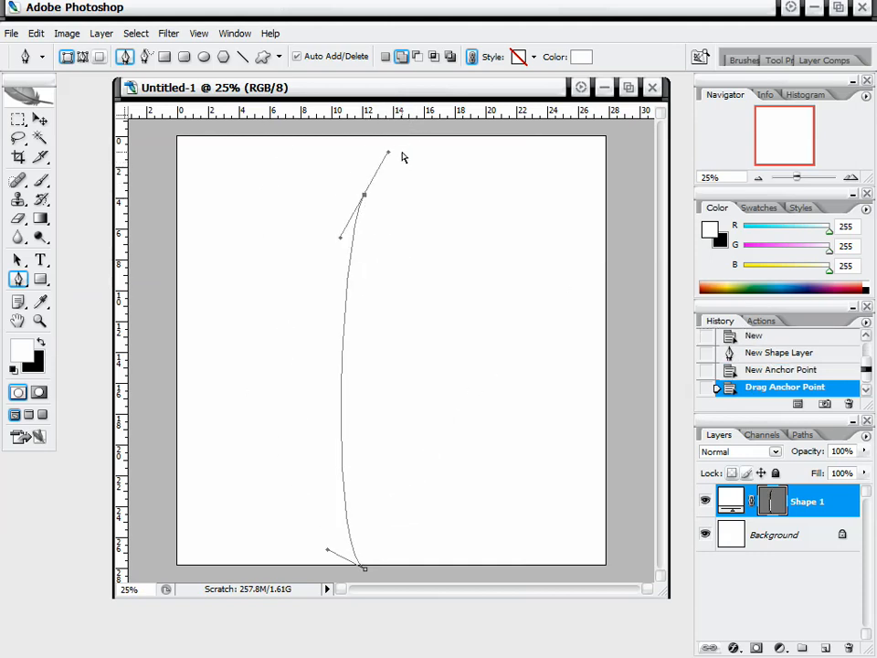
{"action": "mouse_move", "coordinate": [390, 157]}
{"action": "left_mouse_down"}
{"action": "mouse_move", "coordinate": [396, 296]}
{"action": "mouse_move", "coordinate": [414, 160]}
{"action": "mouse_move", "coordinate": [403, 151]}
{"action": "left_mouse_up"}
Continue the leaf path over a rounded tip and down its right edge to the bottom of the canvas.
{"action": "left_click_drag", "start_coordinate": [366, 202], "coordinate": [407, 196]}
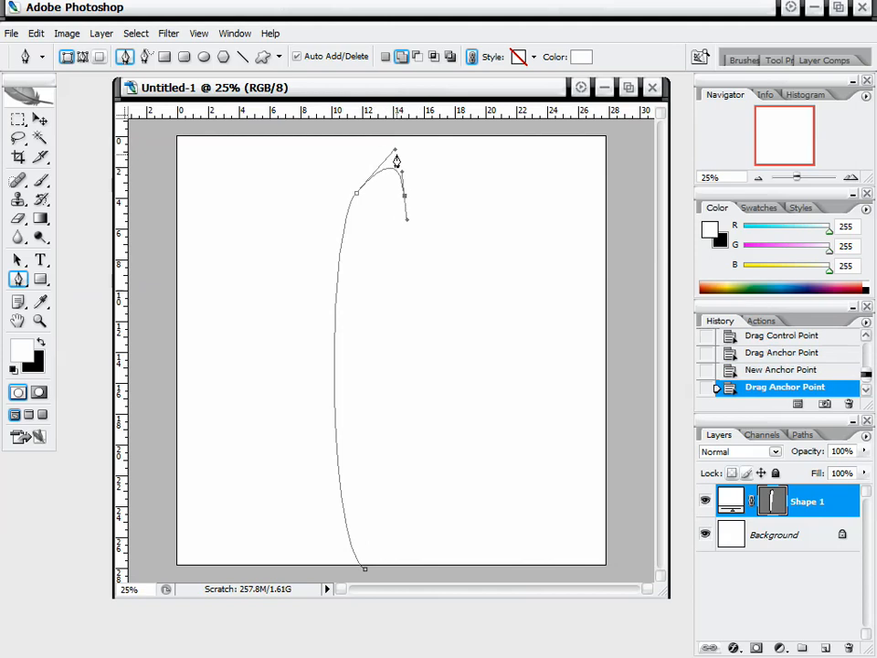
{"action": "left_click_drag", "start_coordinate": [396, 156], "coordinate": [356, 157]}
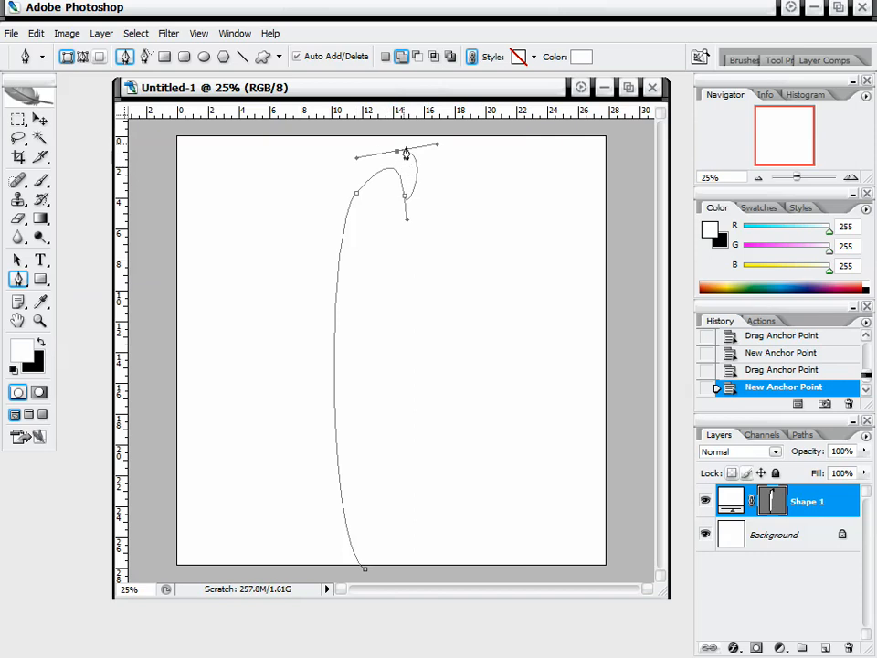
{"action": "left_click_drag", "start_coordinate": [399, 157], "coordinate": [402, 573]}
{"action": "left_click_drag", "start_coordinate": [407, 202], "coordinate": [412, 187]}
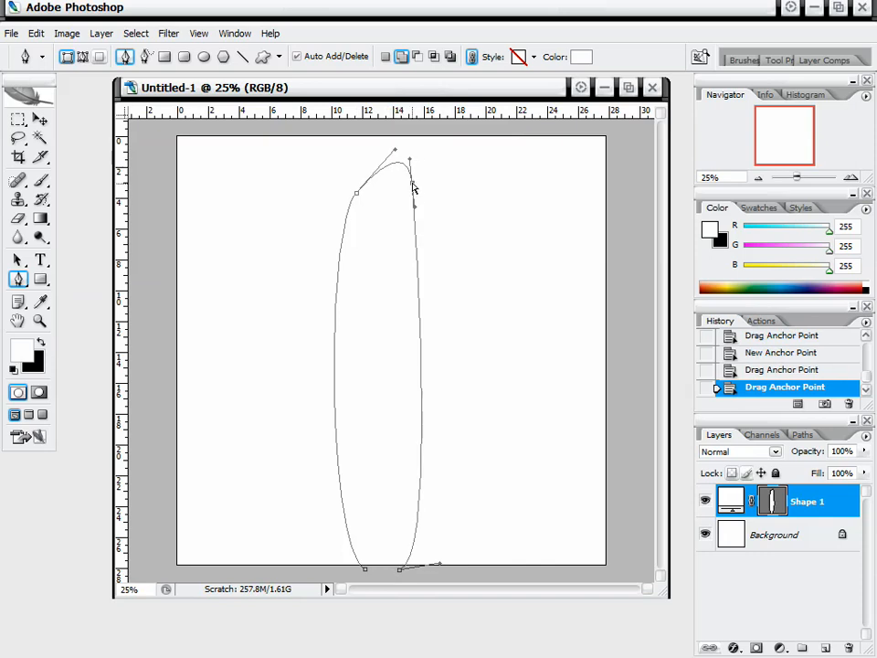
Adjust the two upper anchor points and their handles to form a narrow, symmetrical rounded tip on the leaf.
{"action": "left_click_drag", "start_coordinate": [358, 194], "coordinate": [369, 212]}
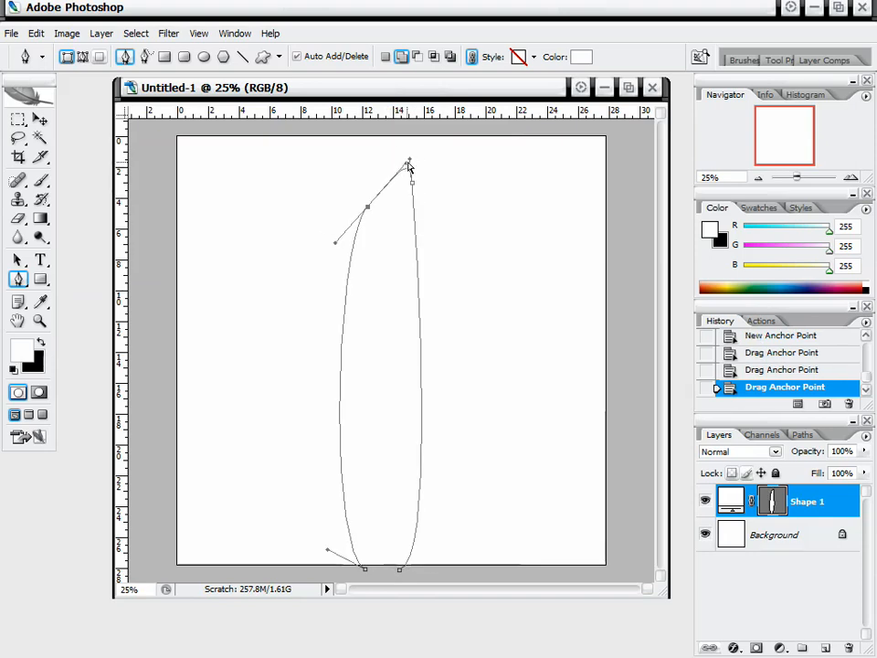
{"action": "left_click_drag", "start_coordinate": [408, 163], "coordinate": [375, 150]}
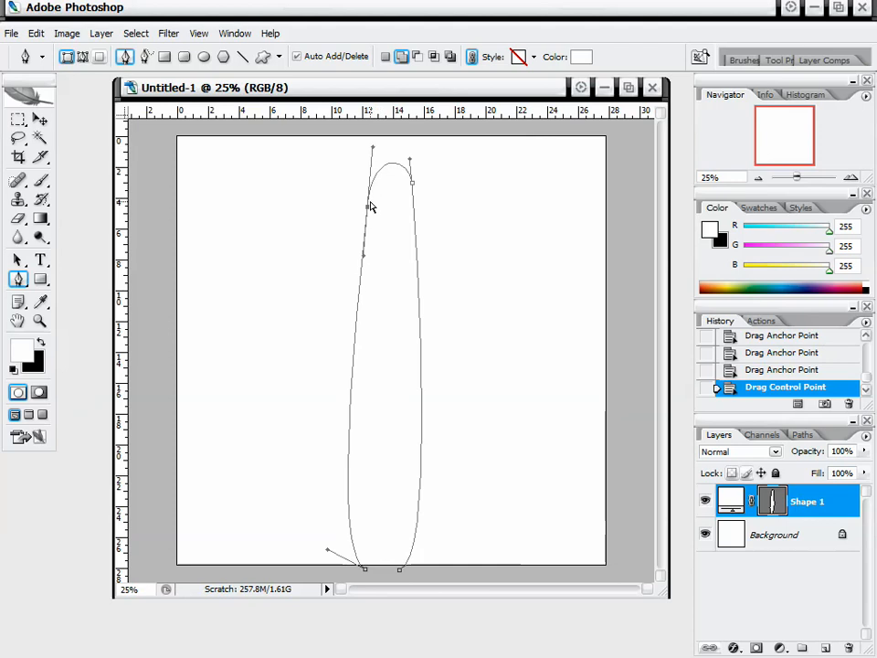
{"action": "left_click_drag", "start_coordinate": [367, 207], "coordinate": [358, 206]}
{"action": "left_click_drag", "start_coordinate": [363, 149], "coordinate": [370, 149]}
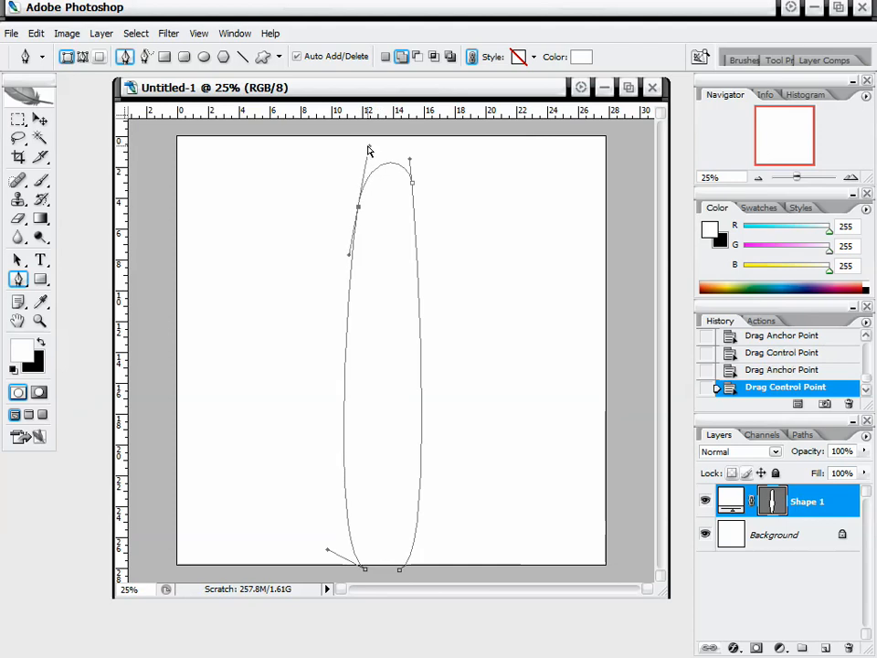
{"action": "left_click_drag", "start_coordinate": [410, 186], "coordinate": [407, 140]}
{"action": "mouse_move", "coordinate": [361, 211]}
{"action": "left_mouse_down"}
{"action": "mouse_move", "coordinate": [408, 205]}
{"action": "mouse_move", "coordinate": [366, 210]}
{"action": "left_mouse_up"}
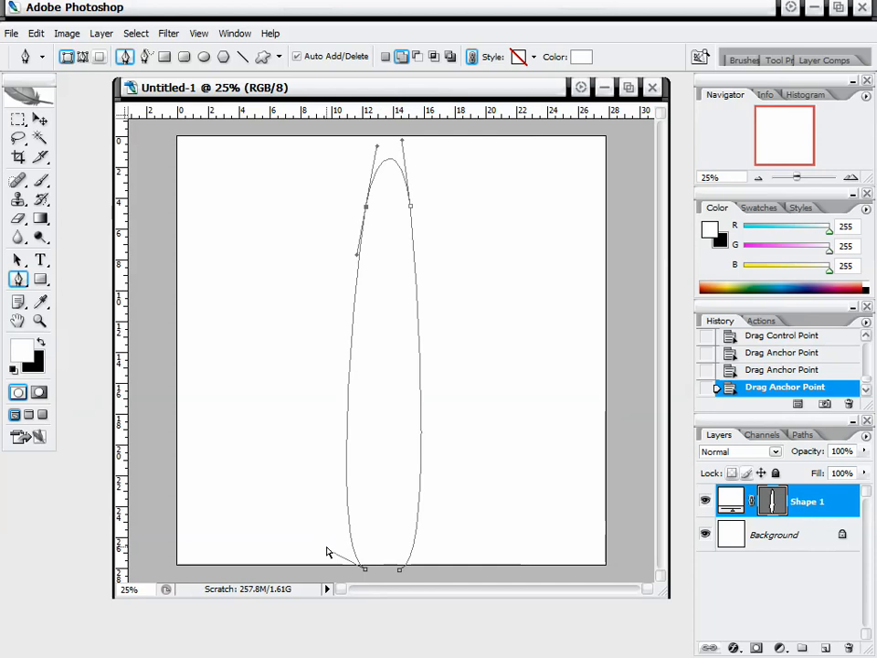
Straighten the lower handles of the leaf path and move its two base points just below the canvas edge.
{"action": "left_click_drag", "start_coordinate": [327, 553], "coordinate": [335, 455]}
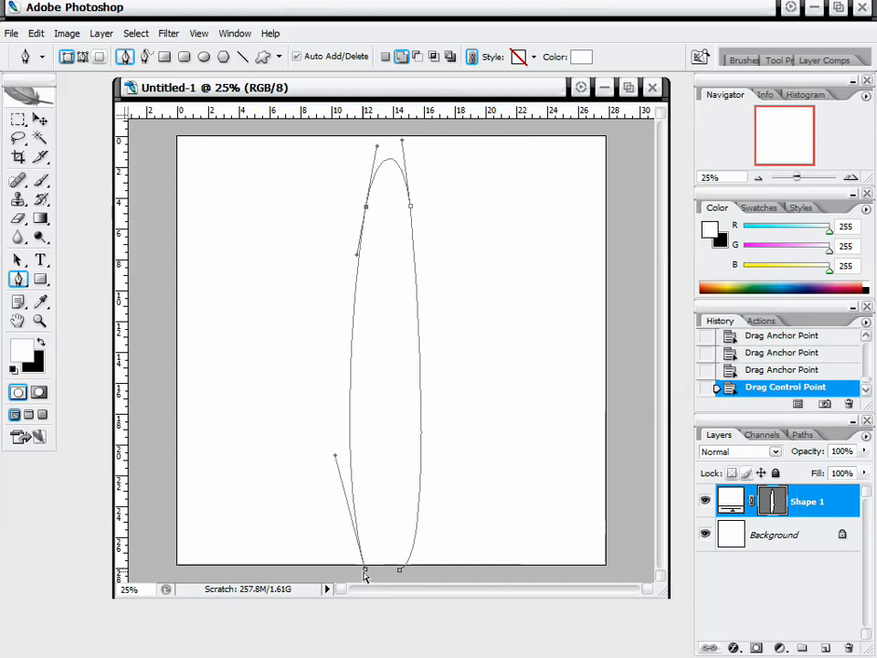
{"action": "left_click_drag", "start_coordinate": [365, 574], "coordinate": [428, 477]}
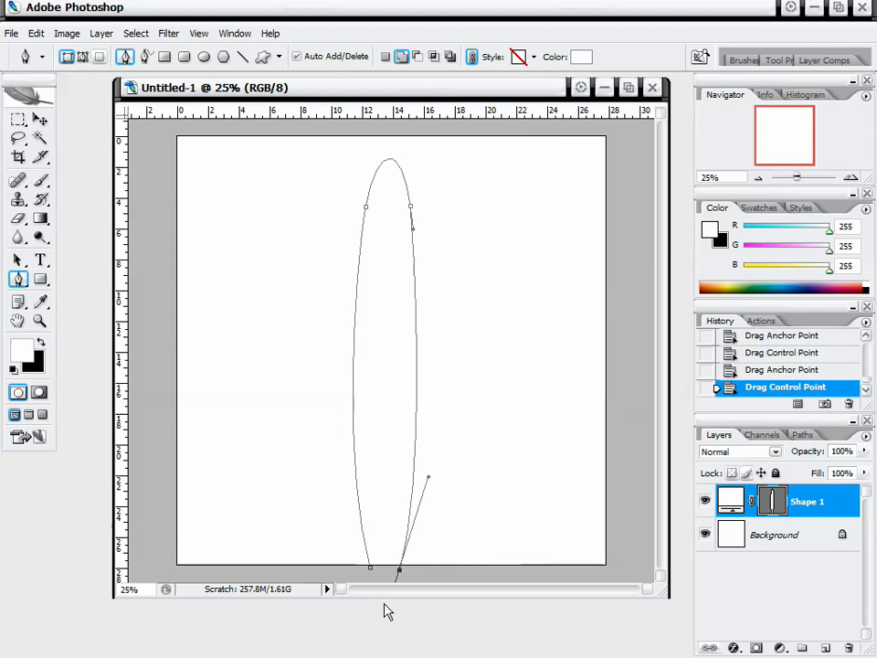
{"action": "left_click_drag", "start_coordinate": [399, 569], "coordinate": [372, 575]}
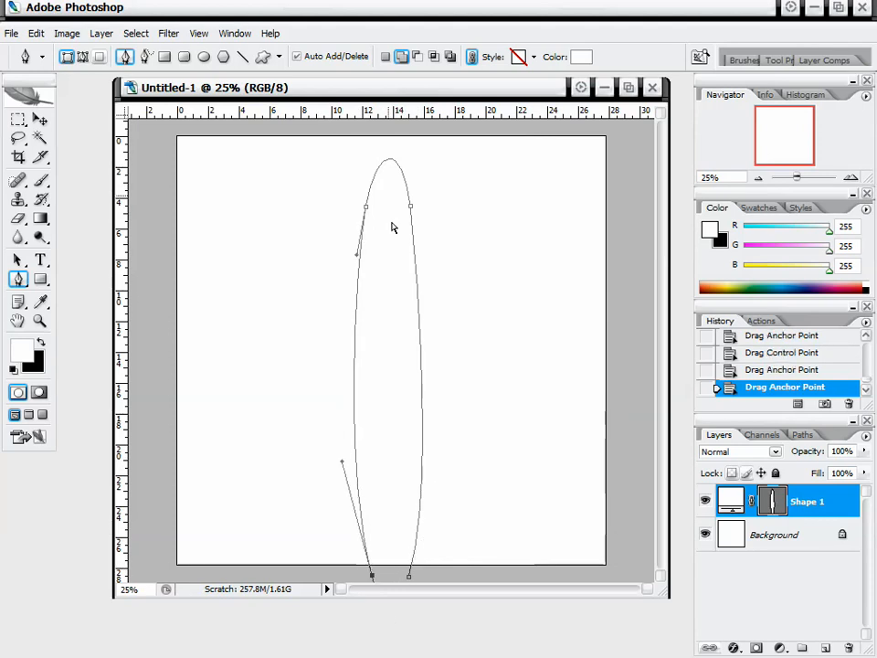
{"action": "key", "text": "Return"}
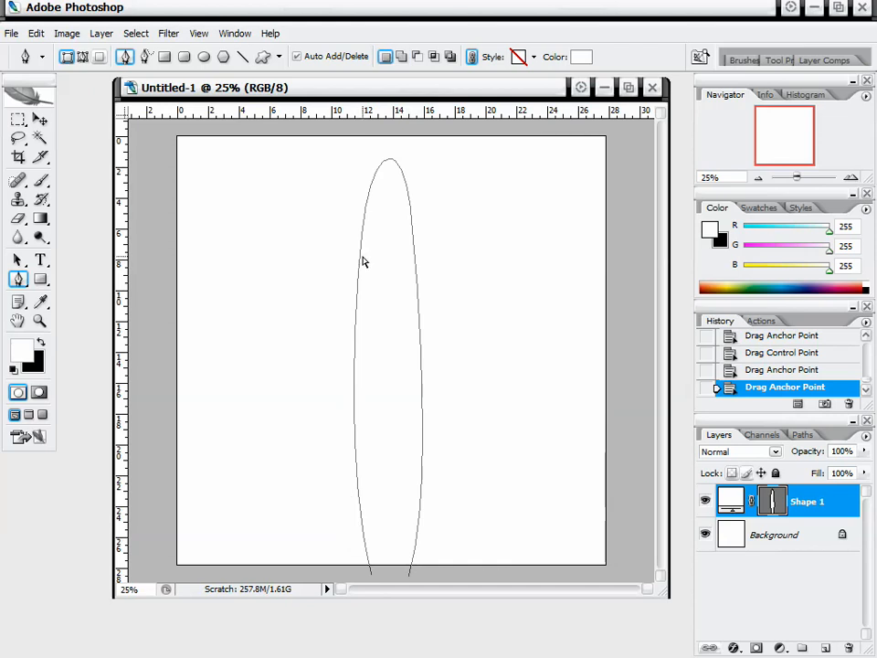
Reselect the leaf path, lengthen the upper left handle, and shift the upper points and left base point to refine the outline.
{"action": "left_click", "coordinate": [362, 259], "text": "ctrl"}
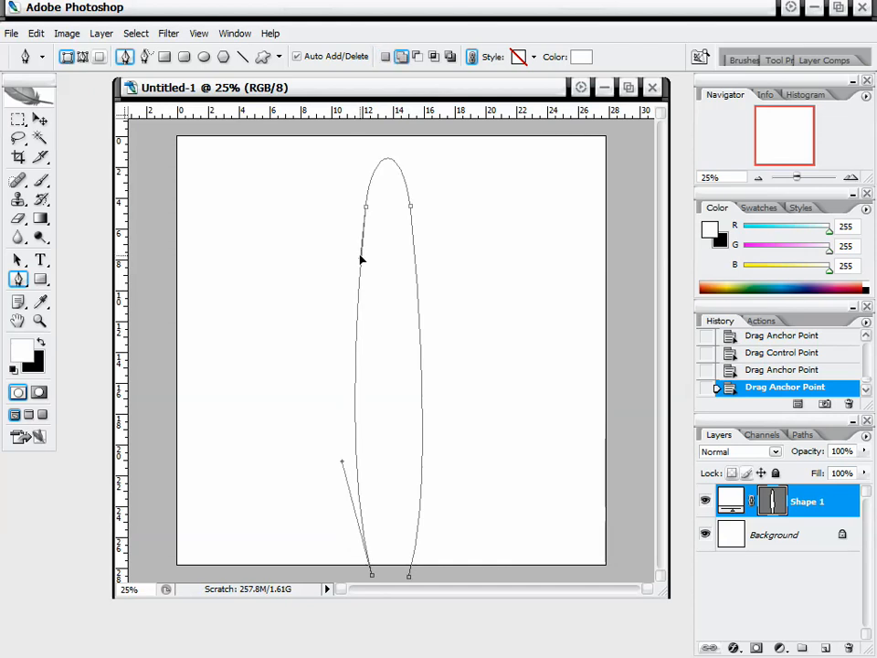
{"action": "left_click_drag", "start_coordinate": [361, 260], "coordinate": [352, 312]}
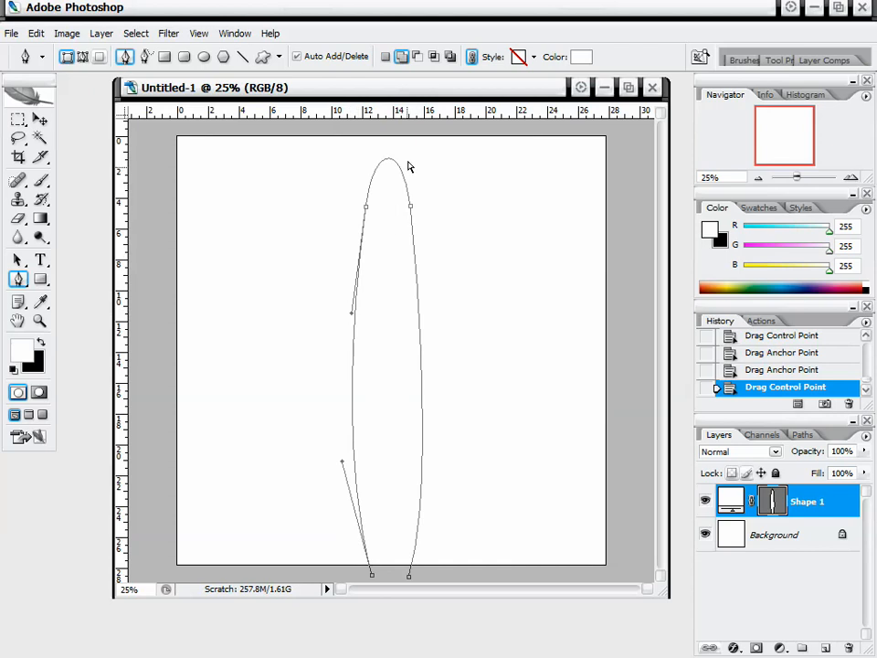
{"action": "left_click_drag", "start_coordinate": [411, 208], "coordinate": [368, 225]}
{"action": "left_click_drag", "start_coordinate": [372, 578], "coordinate": [367, 574]}
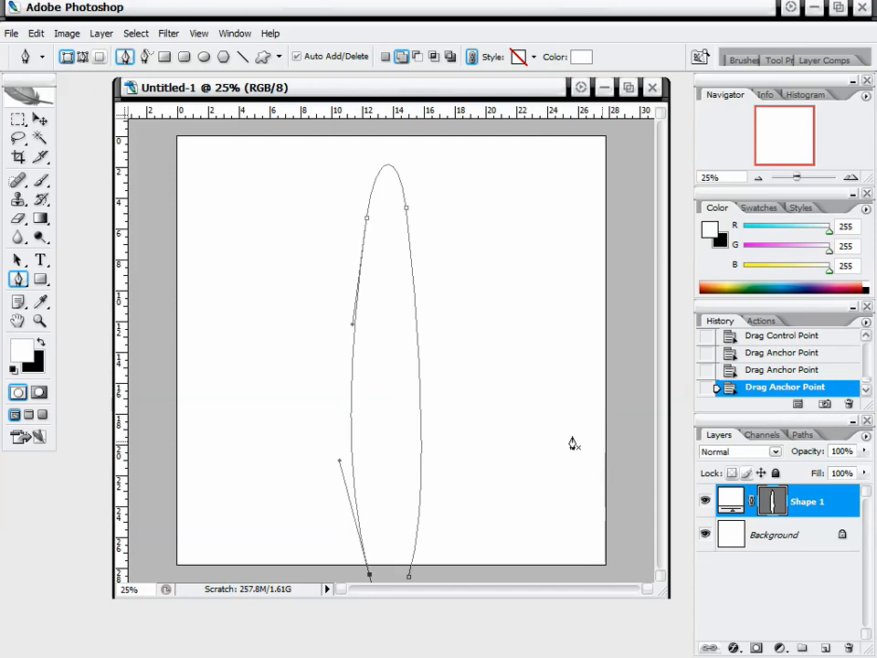
Rasterize the Shape 1 layer and switch to the Rectangular Marquee tool.
{"action": "right_click", "coordinate": [848, 508]}
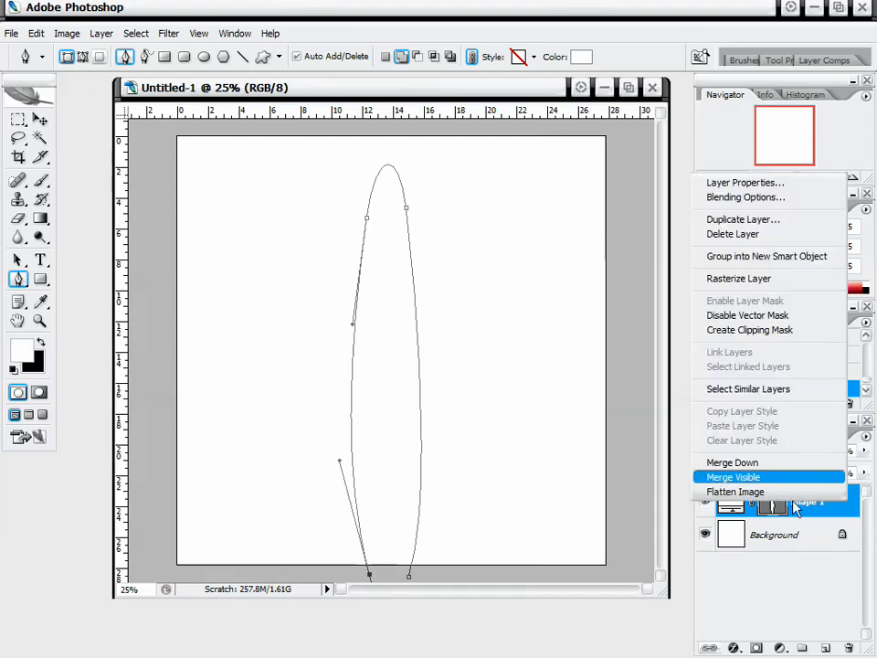
{"action": "left_click", "coordinate": [773, 279]}
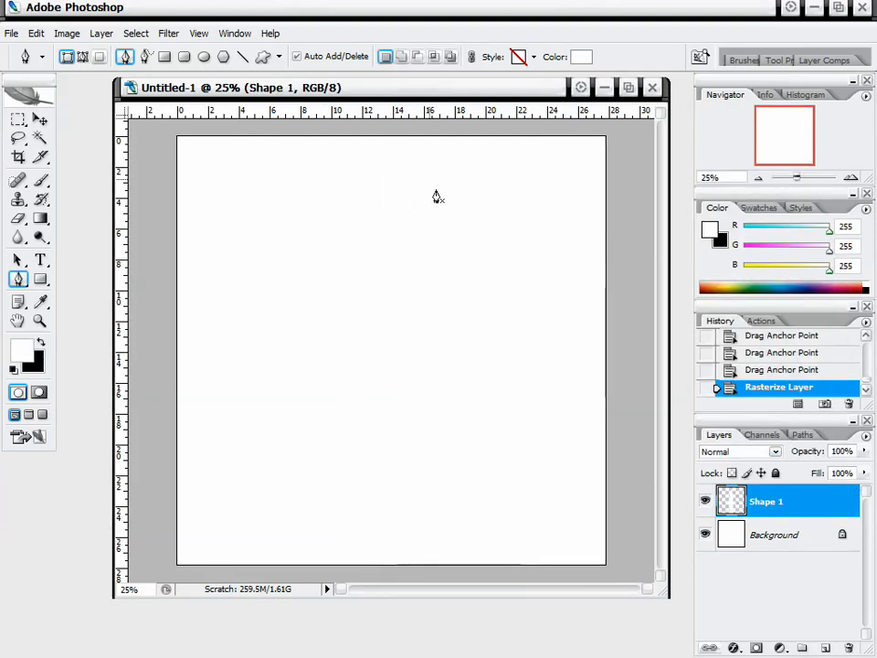
{"action": "left_click", "coordinate": [18, 120]}
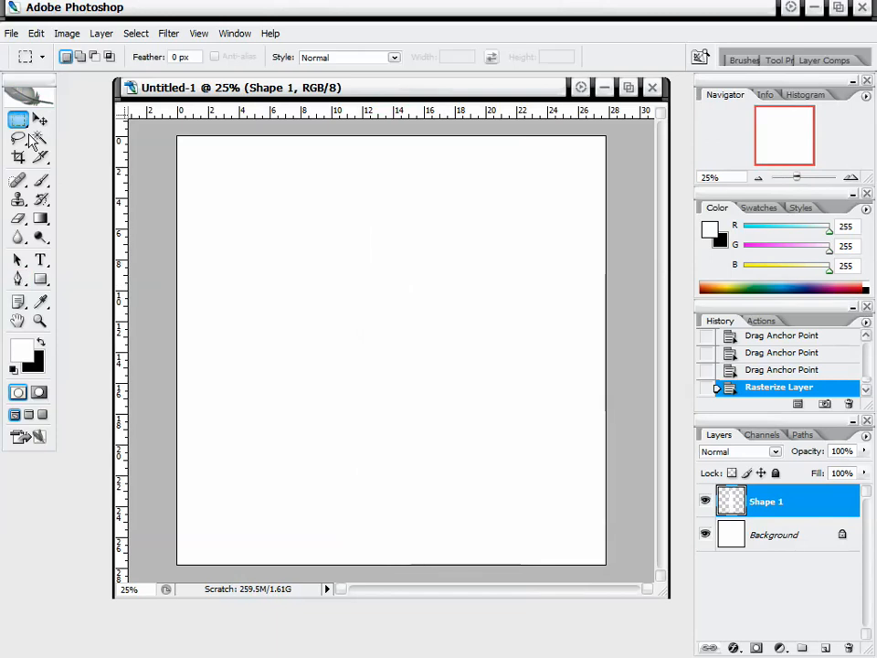
Add a Color Overlay layer style to the Shape 1 layer and show its settings.
{"action": "double_click", "coordinate": [825, 509]}
{"action": "left_click_drag", "start_coordinate": [737, 194], "coordinate": [490, 194]}
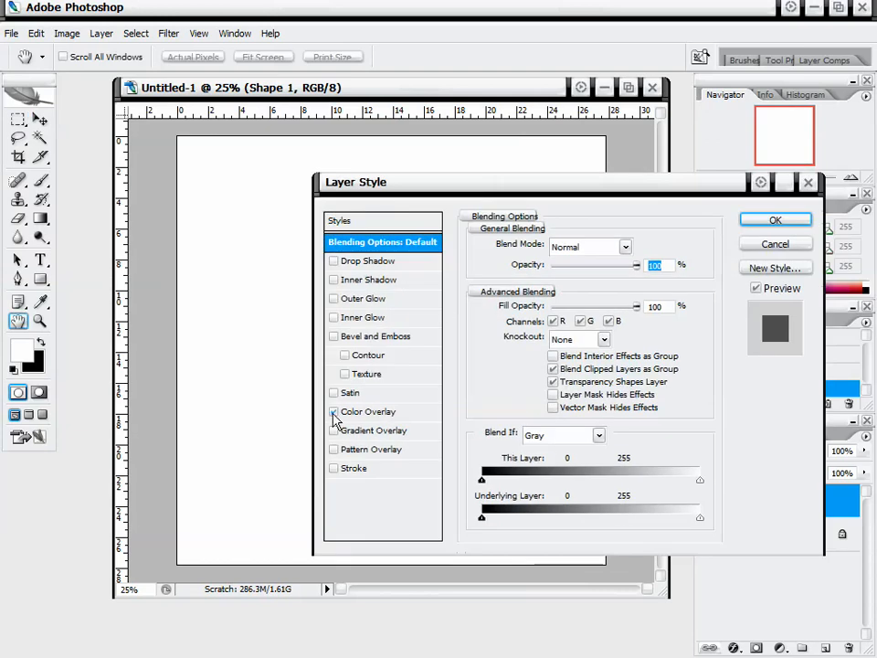
{"action": "left_click", "coordinate": [333, 412]}
{"action": "left_click", "coordinate": [370, 412]}
{"action": "left_click_drag", "start_coordinate": [496, 190], "coordinate": [495, 225]}
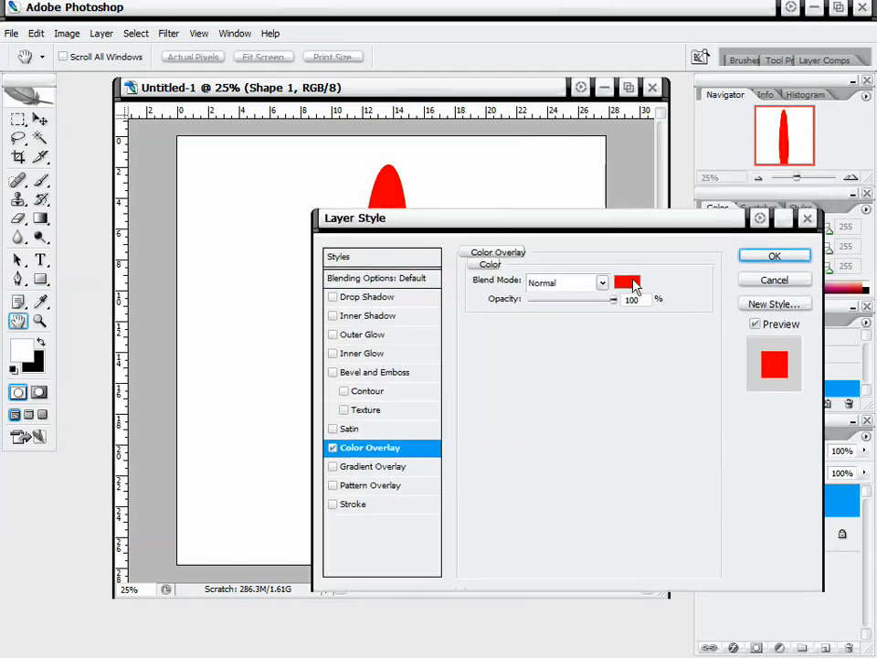
Set the overlay color to the muted dark green 477b40 and apply the Color Overlay style to the leaf.
{"action": "left_click", "coordinate": [629, 291]}
{"action": "left_click_drag", "start_coordinate": [733, 265], "coordinate": [469, 164]}
{"action": "left_click_drag", "start_coordinate": [637, 392], "coordinate": [654, 361]}
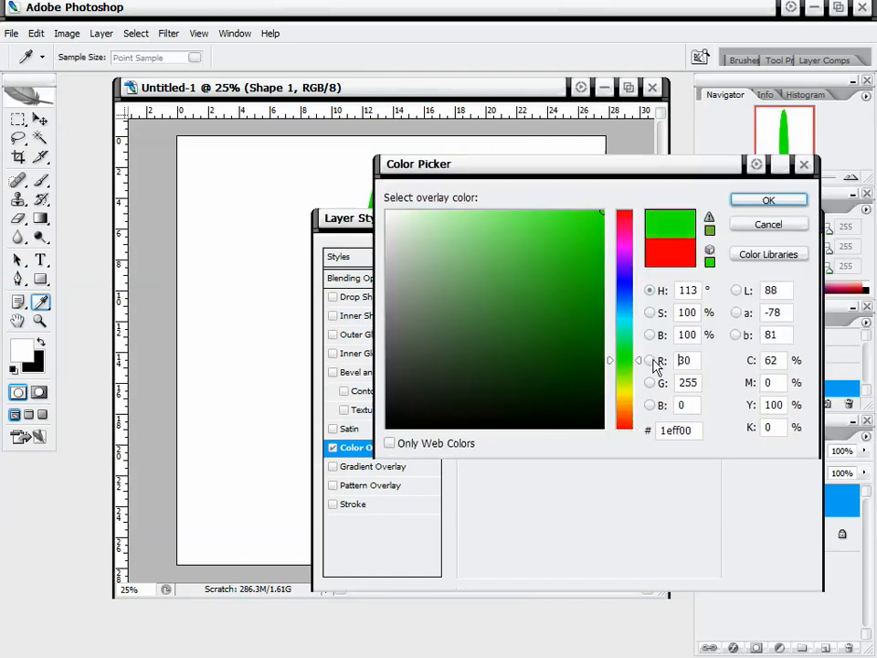
{"action": "left_click_drag", "start_coordinate": [534, 343], "coordinate": [490, 323]}
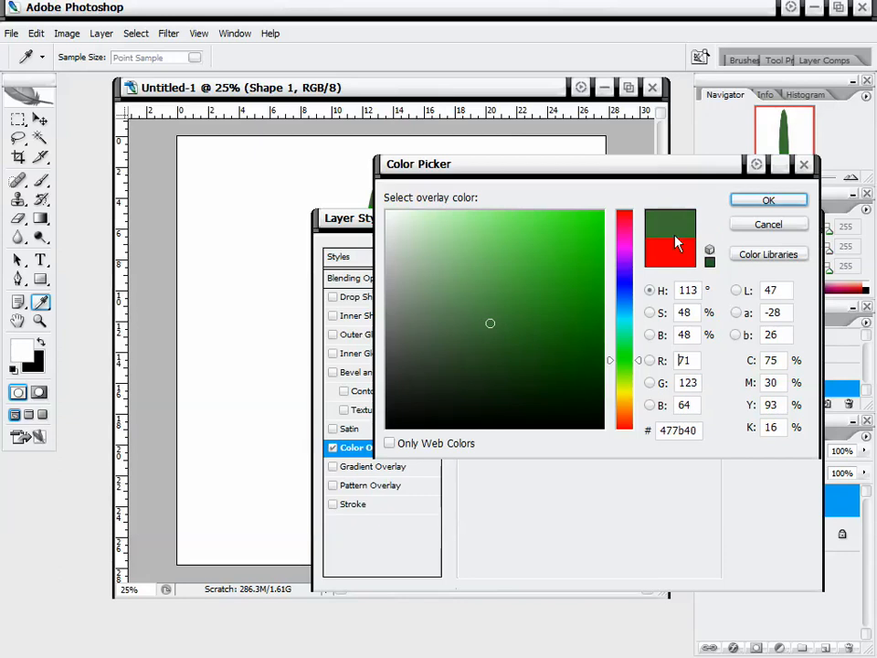
{"action": "left_click", "coordinate": [769, 203]}
{"action": "left_click", "coordinate": [772, 255]}
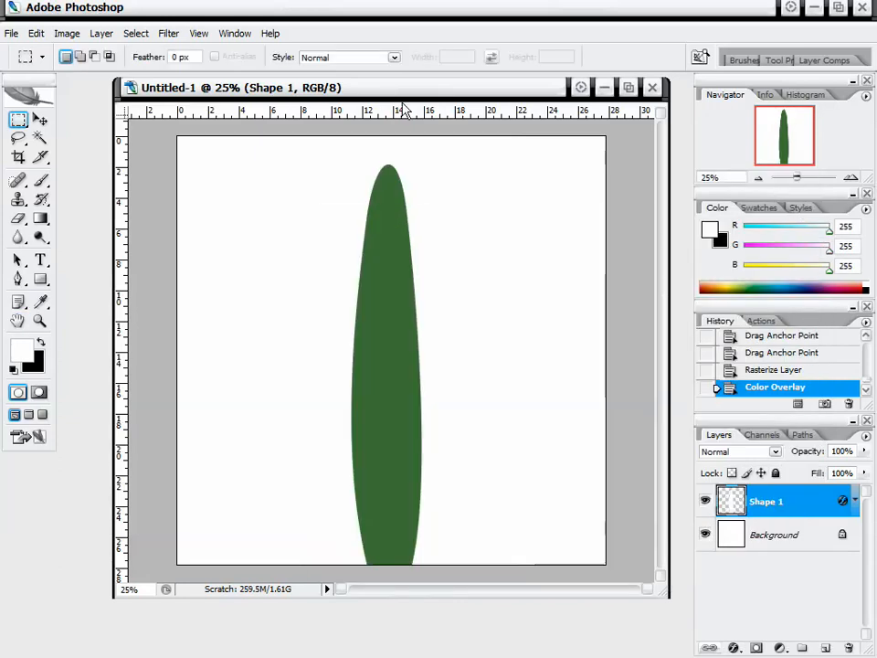
Reposition the document window and enlarge it slightly around the canvas.
{"action": "left_click_drag", "start_coordinate": [407, 95], "coordinate": [397, 93]}
{"action": "left_click_drag", "start_coordinate": [653, 591], "coordinate": [674, 624]}
{"action": "left_click_drag", "start_coordinate": [459, 87], "coordinate": [461, 90]}
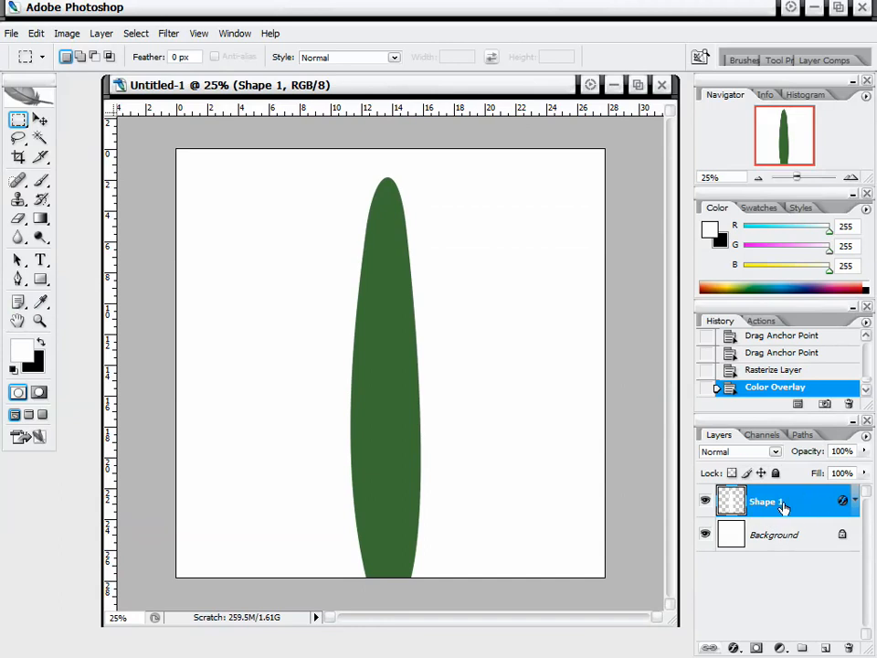
Hide and reshow the Shape 1 layer to check the leaf, and look through the history states.
{"action": "left_click", "coordinate": [704, 503]}
{"action": "left_click", "coordinate": [704, 503]}
{"action": "scroll", "coordinate": [866, 384], "scroll_direction": "up", "scroll_amount": 1}
{"action": "left_click_drag", "start_coordinate": [866, 379], "coordinate": [867, 335]}
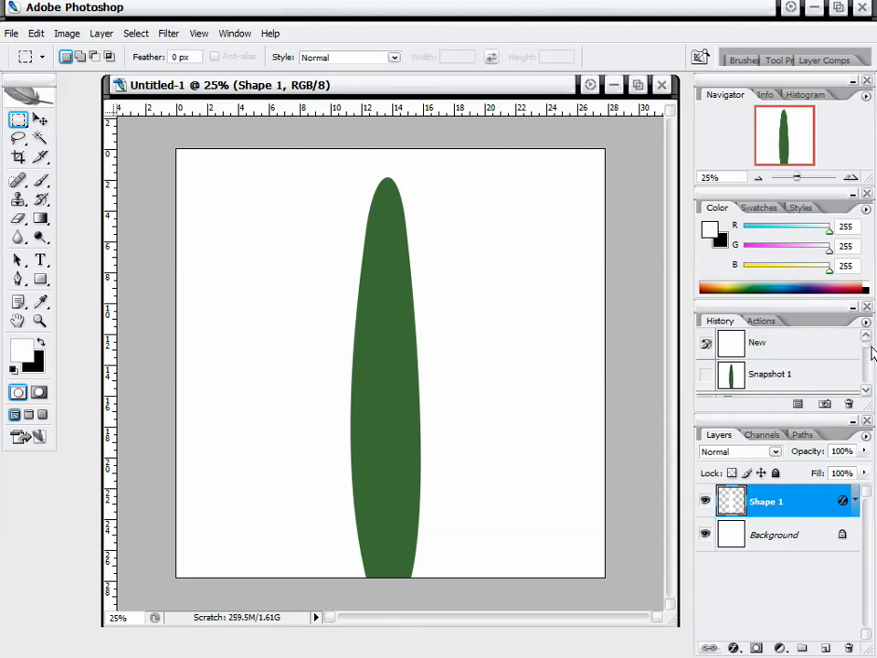
{"action": "left_click_drag", "start_coordinate": [871, 355], "coordinate": [871, 408]}
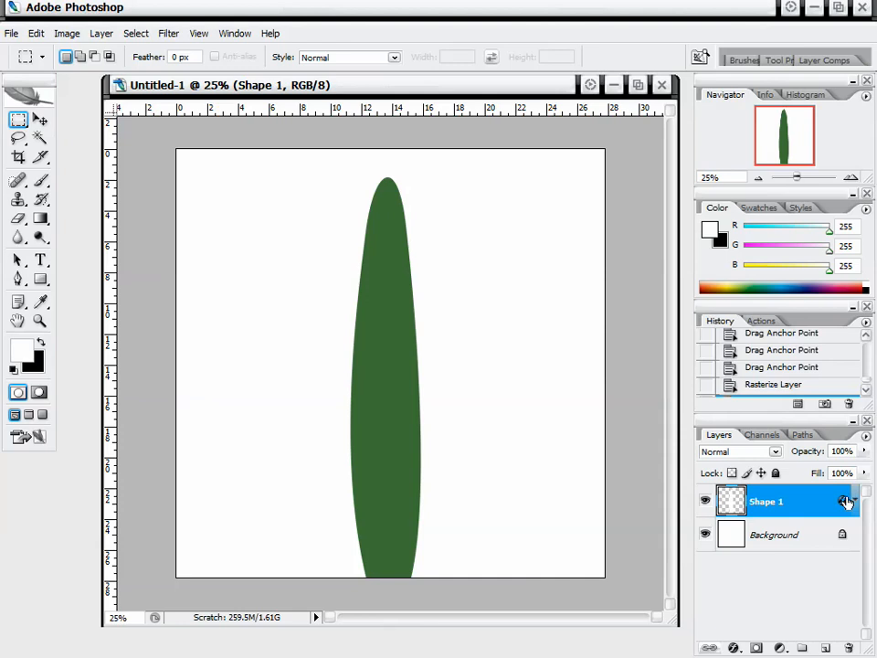
Create an empty layer named Layer 1 beneath Shape 1 and merge Shape 1 down into it.
{"action": "left_click", "coordinate": [866, 436]}
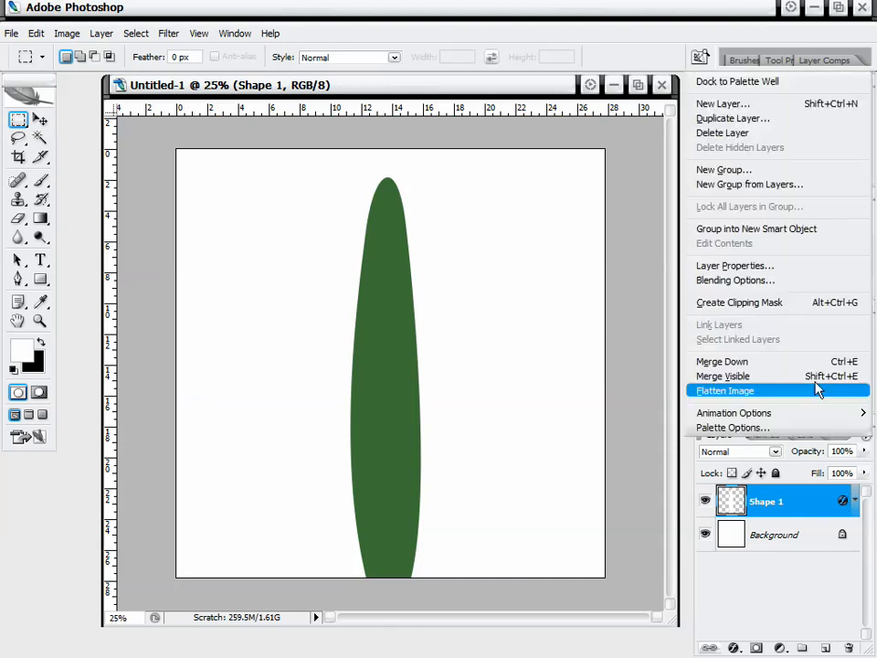
{"action": "left_click", "coordinate": [745, 103]}
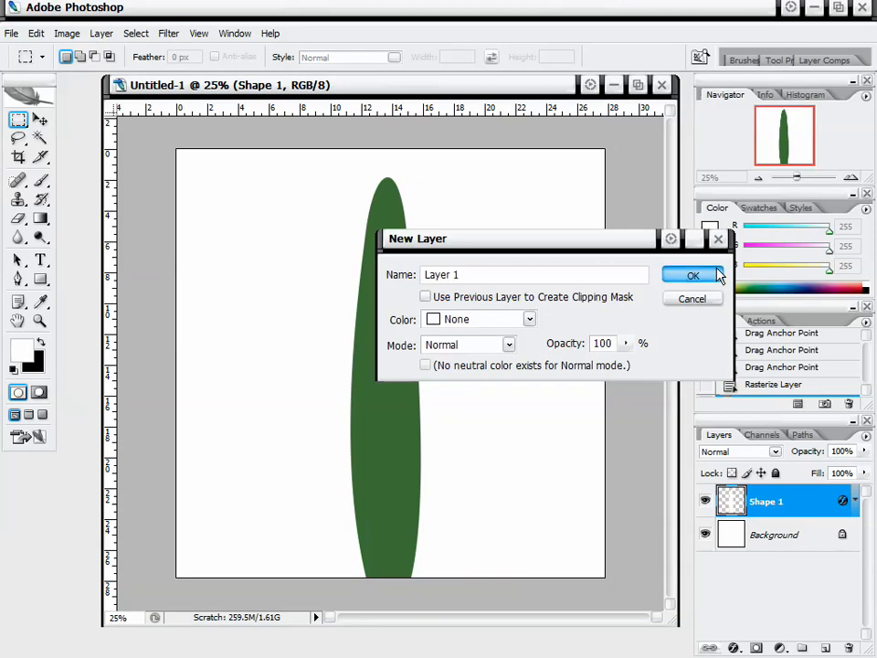
{"action": "left_click", "coordinate": [714, 275]}
{"action": "left_click_drag", "start_coordinate": [805, 509], "coordinate": [780, 533]}
{"action": "left_click", "coordinate": [778, 510]}
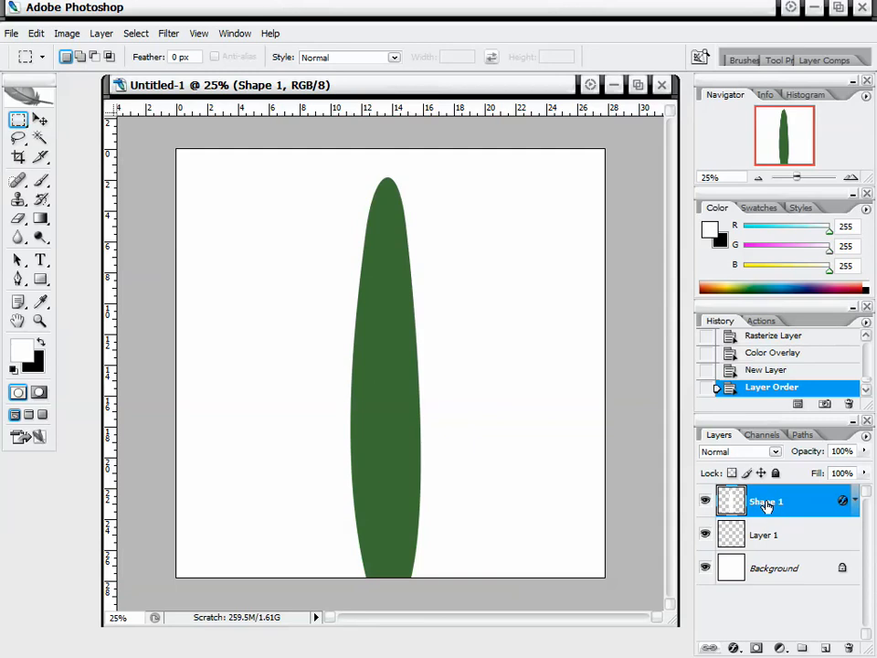
{"action": "key", "text": "ctrl+e"}
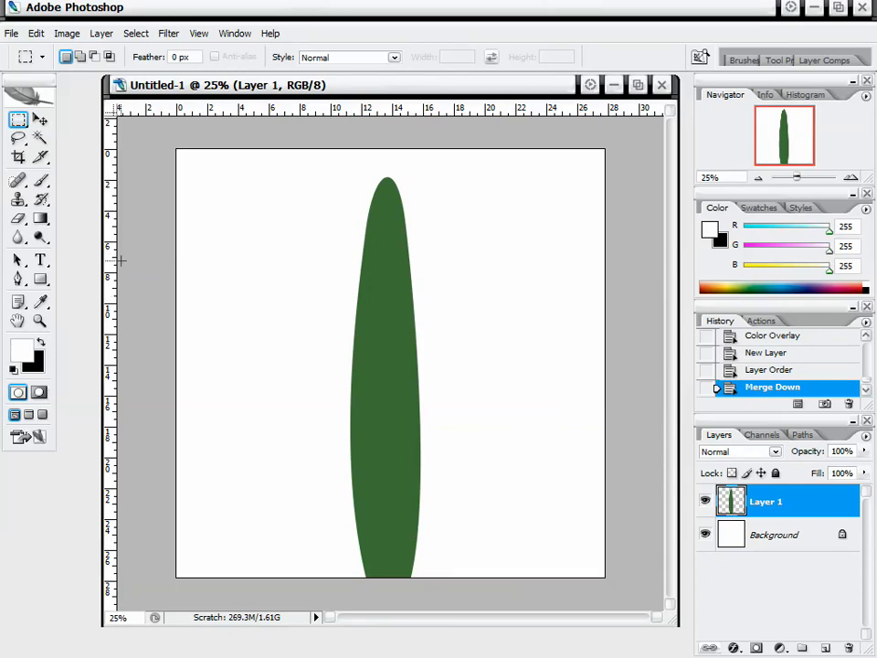
Darken the leaf's edges using the Burn tool with a soft 282 px brush.
{"action": "left_click", "coordinate": [39, 237]}
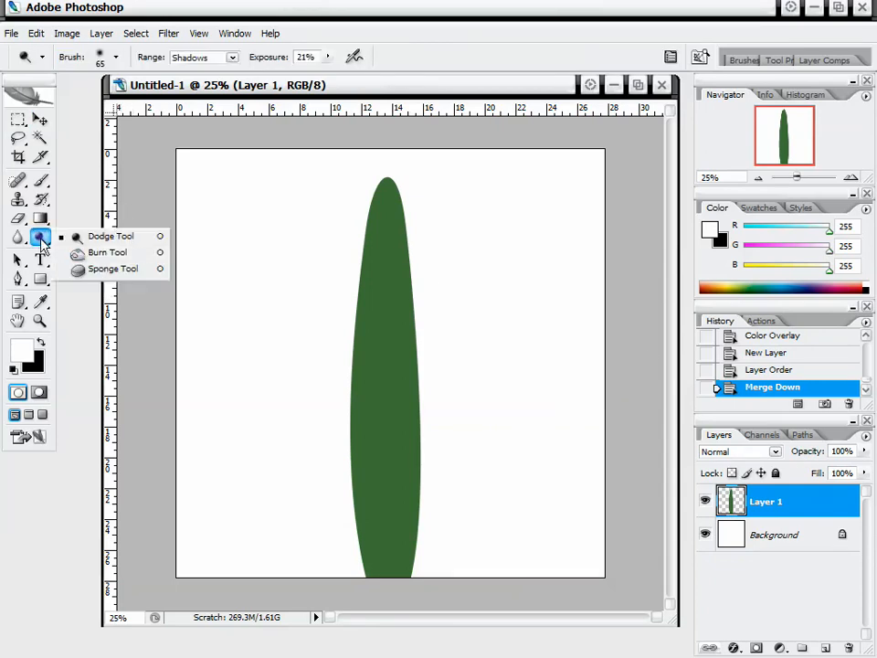
{"action": "left_click", "coordinate": [108, 253]}
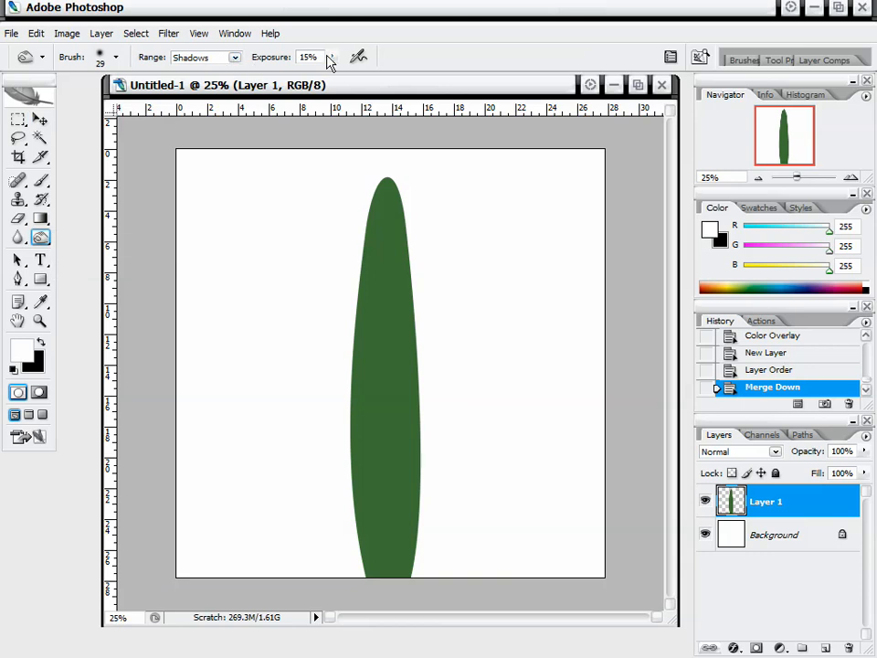
{"action": "right_click", "coordinate": [425, 195]}
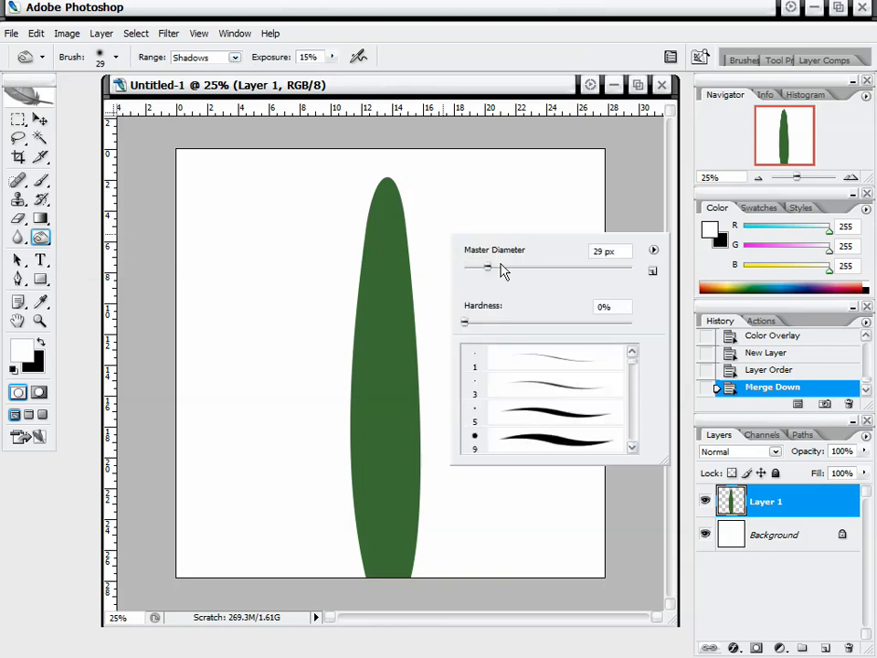
{"action": "left_click_drag", "start_coordinate": [500, 267], "coordinate": [589, 268]}
{"action": "left_click", "coordinate": [594, 267]}
{"action": "left_click", "coordinate": [595, 268]}
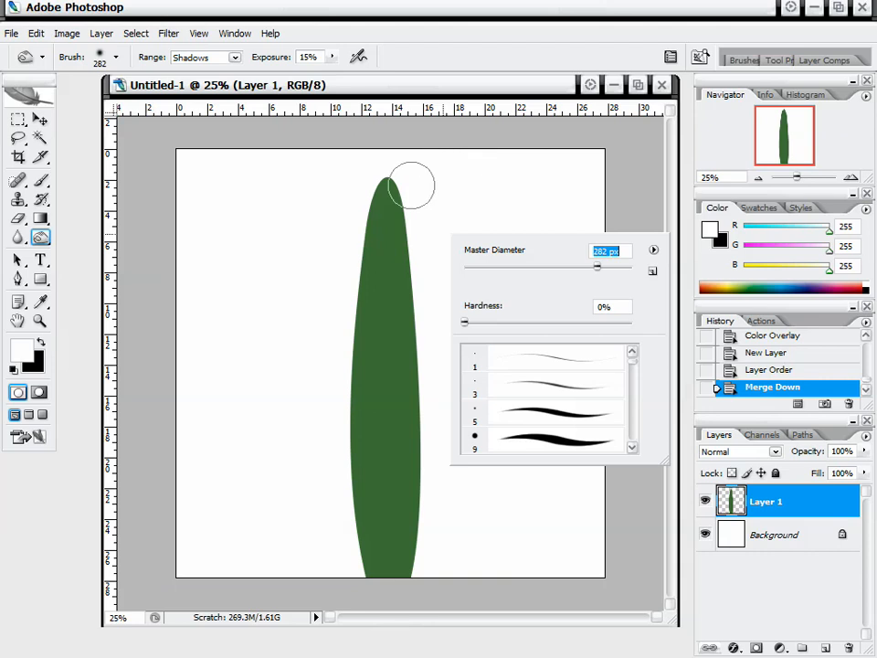
{"action": "key", "text": "Return"}
{"action": "mouse_move", "coordinate": [413, 187]}
{"action": "left_mouse_down"}
{"action": "mouse_move", "coordinate": [410, 211]}
{"action": "mouse_move", "coordinate": [431, 259]}
{"action": "mouse_move", "coordinate": [439, 319]}
{"action": "mouse_move", "coordinate": [430, 295]}
{"action": "mouse_move", "coordinate": [437, 382]}
{"action": "mouse_move", "coordinate": [427, 538]}
{"action": "mouse_move", "coordinate": [419, 566]}
{"action": "mouse_move", "coordinate": [433, 278]}
{"action": "mouse_move", "coordinate": [389, 168]}
{"action": "mouse_move", "coordinate": [365, 207]}
{"action": "mouse_move", "coordinate": [329, 413]}
{"action": "mouse_move", "coordinate": [355, 603]}
{"action": "mouse_move", "coordinate": [332, 375]}
{"action": "mouse_move", "coordinate": [343, 259]}
{"action": "mouse_move", "coordinate": [331, 366]}
{"action": "mouse_move", "coordinate": [344, 568]}
{"action": "mouse_move", "coordinate": [333, 312]}
{"action": "mouse_move", "coordinate": [353, 206]}
{"action": "mouse_move", "coordinate": [312, 256]}
{"action": "left_mouse_up"}
{"action": "mouse_move", "coordinate": [293, 412]}
{"action": "left_mouse_down"}
{"action": "mouse_move", "coordinate": [329, 482]}
{"action": "mouse_move", "coordinate": [351, 567]}
{"action": "left_mouse_up"}
Enlarge the Burn tool brush to 496 px and deepen the shading along both sides of the leaf.
{"action": "right_click", "coordinate": [425, 308]}
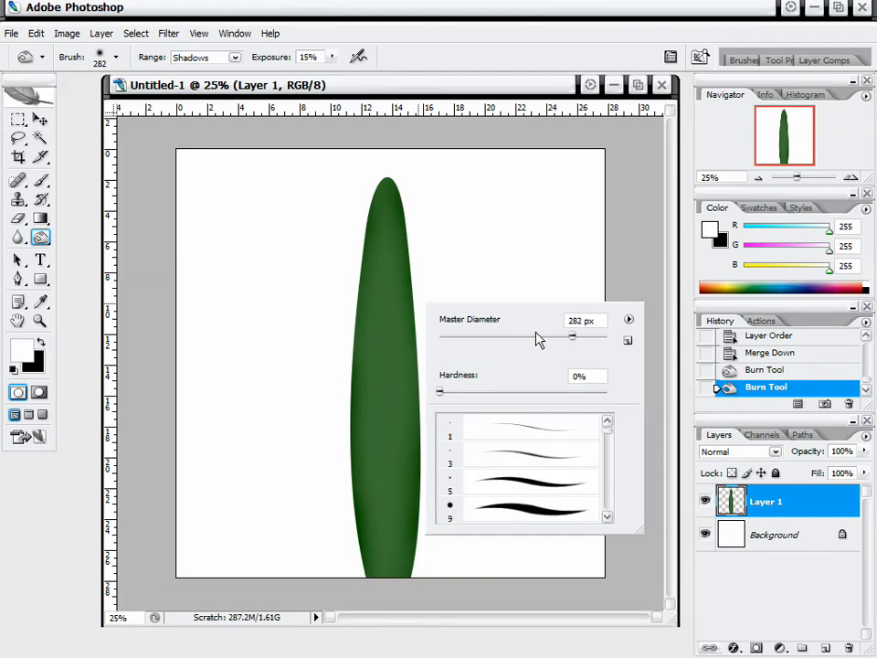
{"action": "left_click_drag", "start_coordinate": [584, 341], "coordinate": [594, 343]}
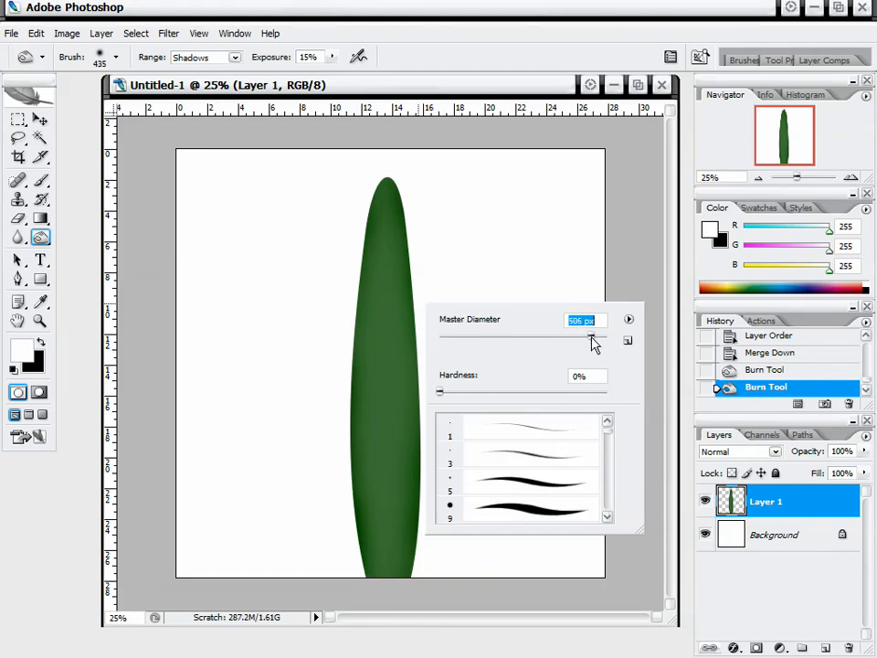
{"action": "left_click", "coordinate": [455, 190]}
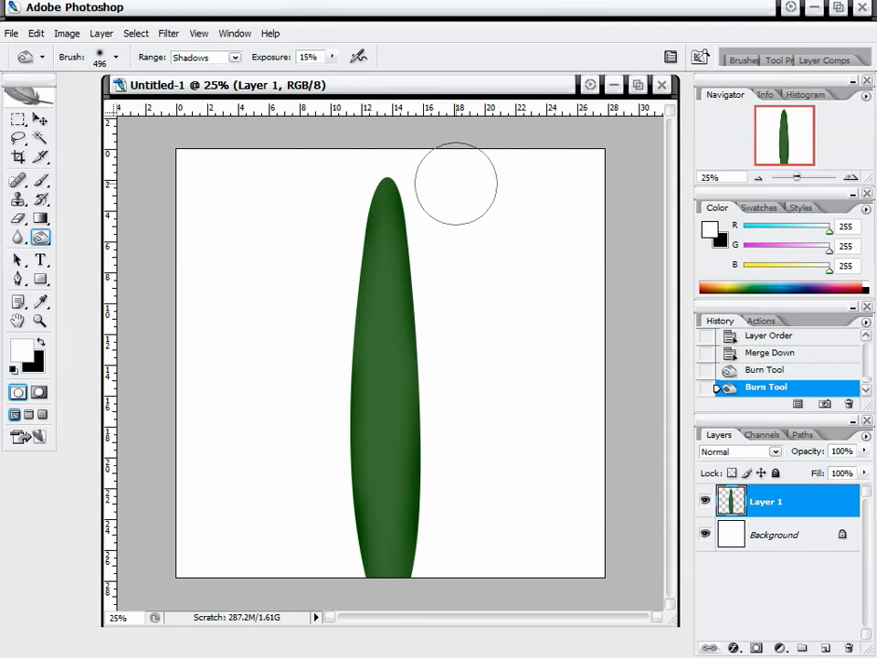
{"action": "mouse_move", "coordinate": [473, 307]}
{"action": "left_mouse_down"}
{"action": "mouse_move", "coordinate": [474, 359]}
{"action": "mouse_move", "coordinate": [447, 280]}
{"action": "mouse_move", "coordinate": [454, 274]}
{"action": "left_mouse_up"}
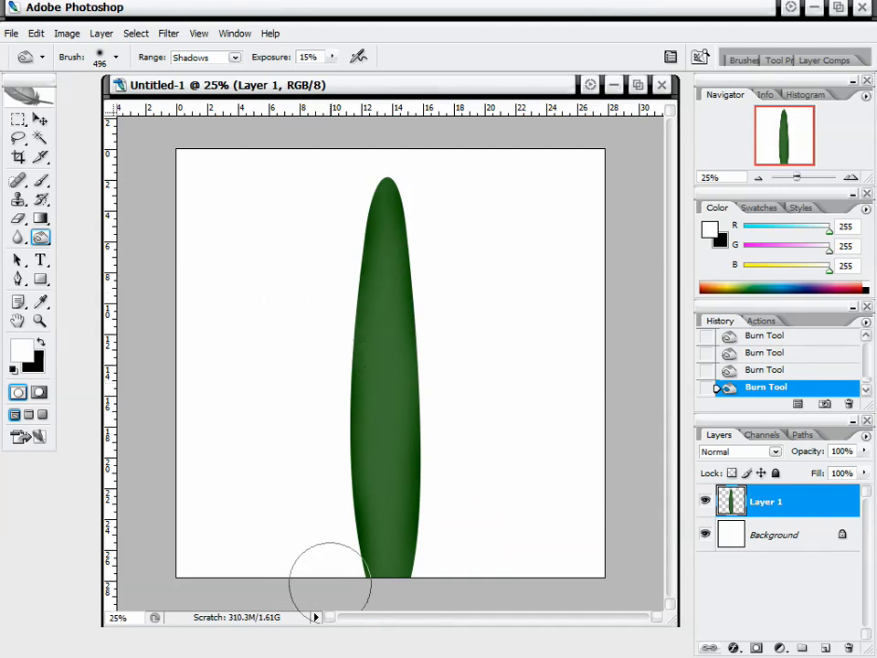
{"action": "right_click", "coordinate": [327, 208]}
{"action": "left_click", "coordinate": [302, 192]}
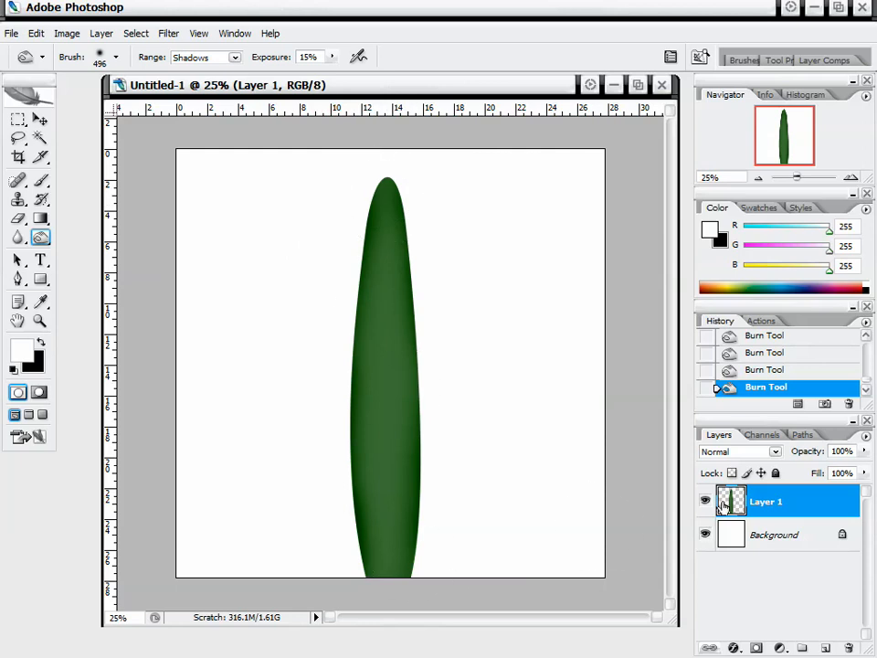
Add a new empty layer named Layer 2 above Layer 1, and toggle its visibility off and on.
{"action": "left_click", "coordinate": [866, 437]}
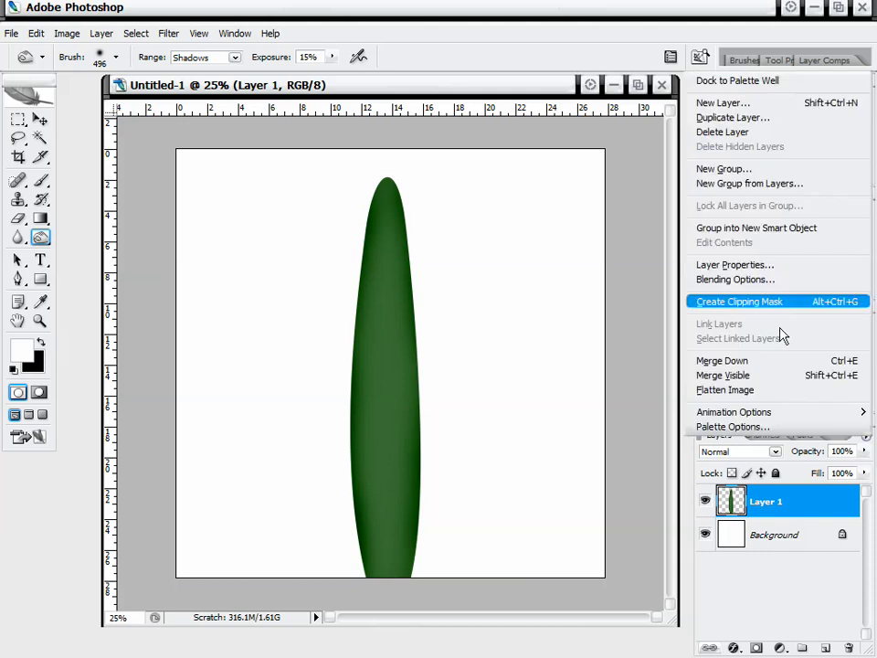
{"action": "left_click", "coordinate": [720, 103]}
{"action": "left_click", "coordinate": [693, 274]}
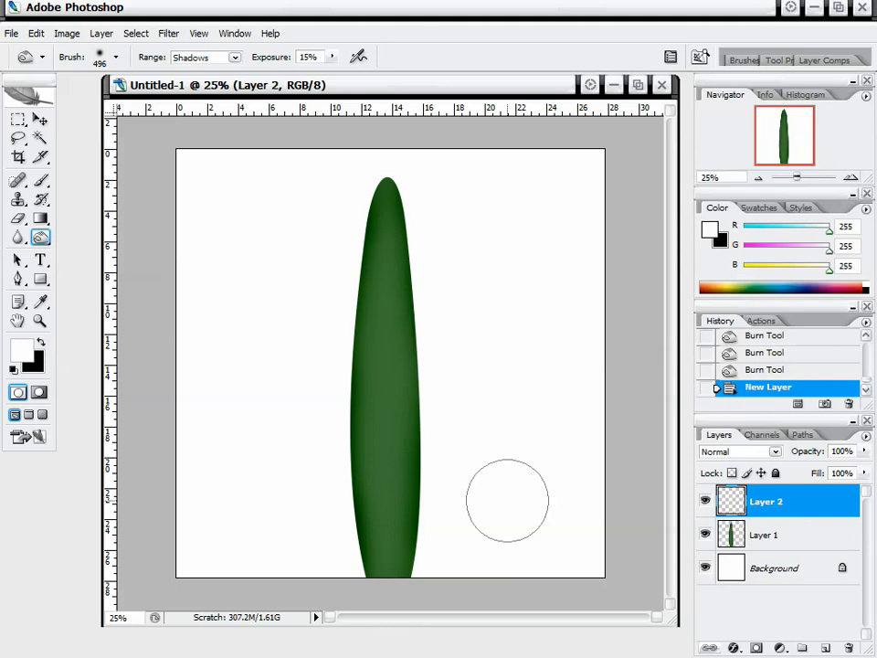
{"action": "left_click", "coordinate": [706, 504]}
{"action": "left_click", "coordinate": [707, 504]}
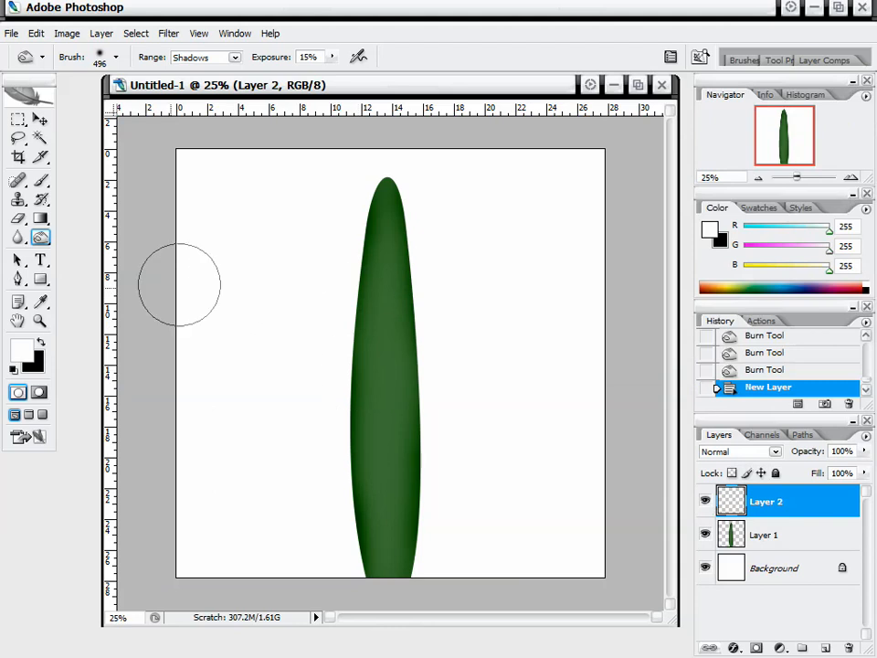
Choose the Line tool and set the foreground color to dark green 295316.
{"action": "left_click", "coordinate": [40, 280]}
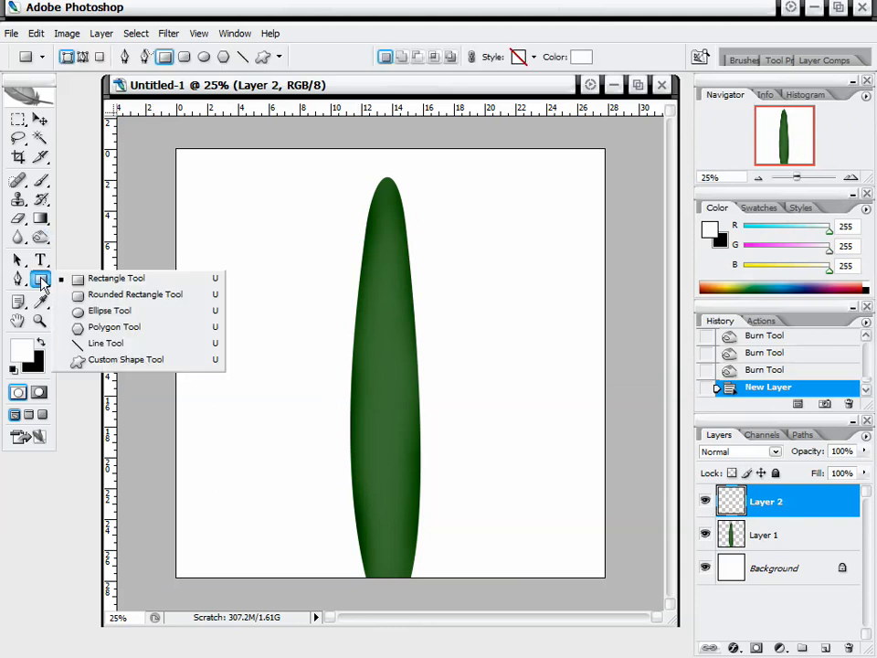
{"action": "left_click", "coordinate": [106, 345]}
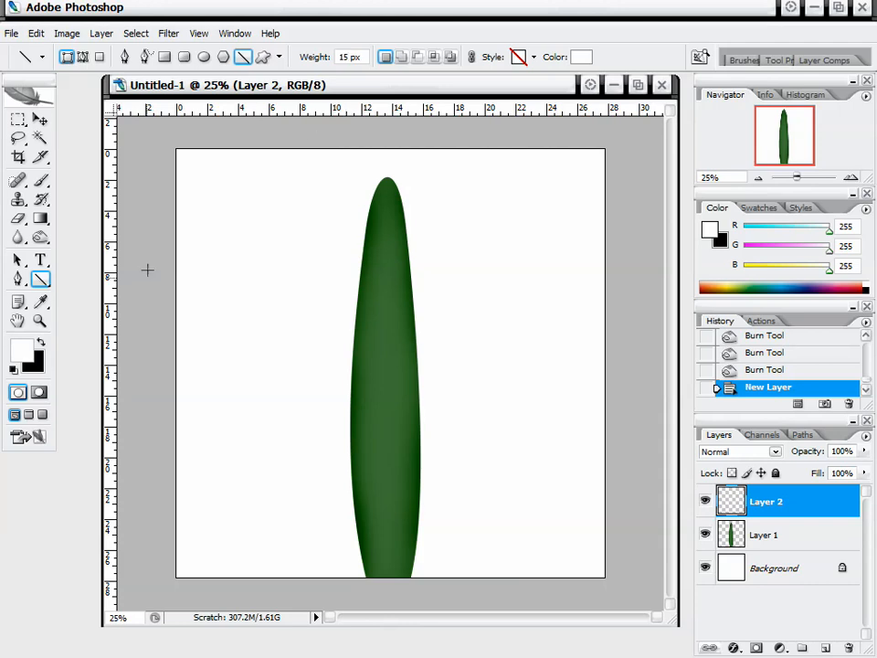
{"action": "left_click", "coordinate": [30, 355]}
{"action": "left_click_drag", "start_coordinate": [520, 166], "coordinate": [533, 171]}
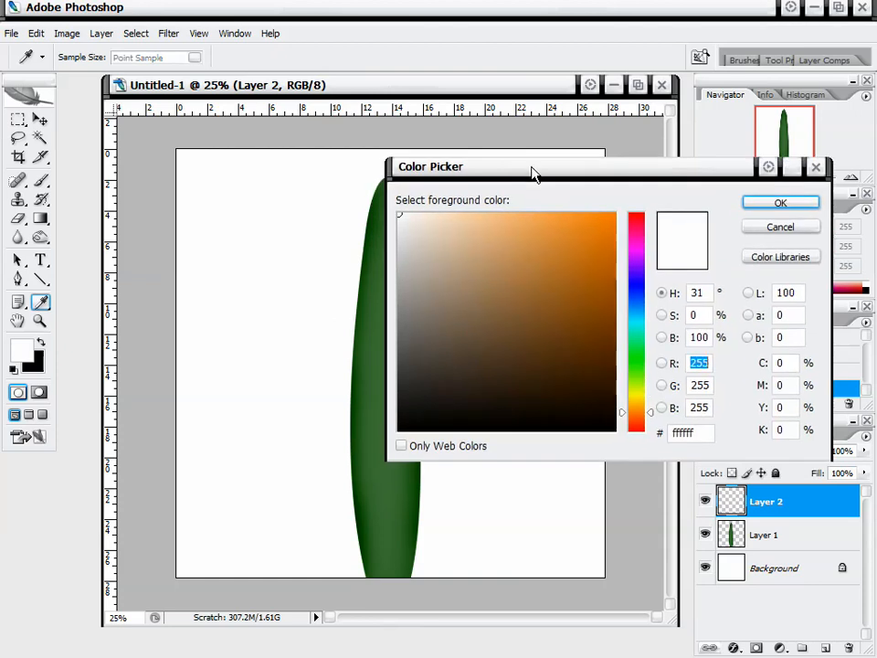
{"action": "left_click_drag", "start_coordinate": [624, 416], "coordinate": [640, 369]}
{"action": "left_click", "coordinate": [556, 363]}
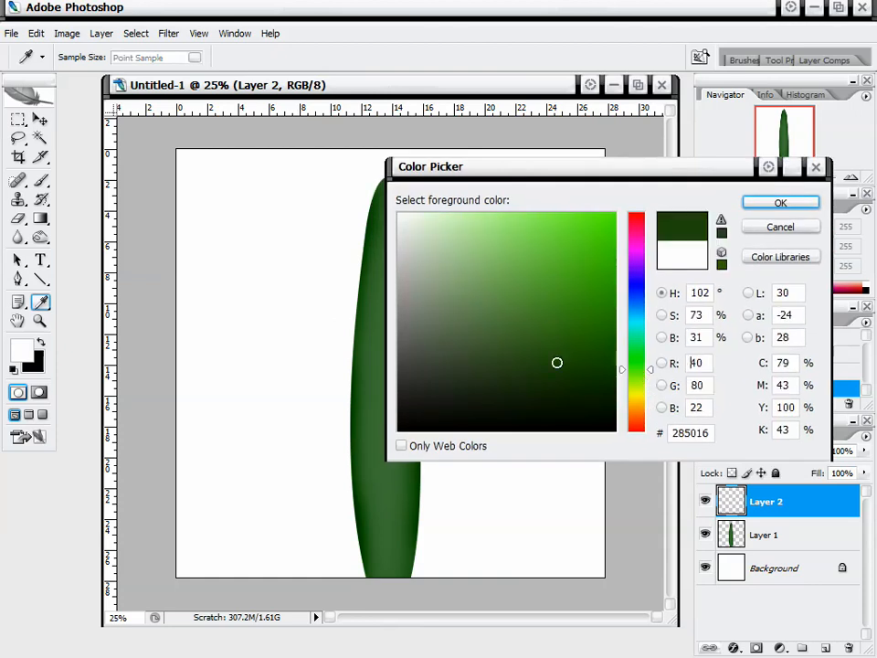
{"action": "left_click_drag", "start_coordinate": [556, 363], "coordinate": [556, 360]}
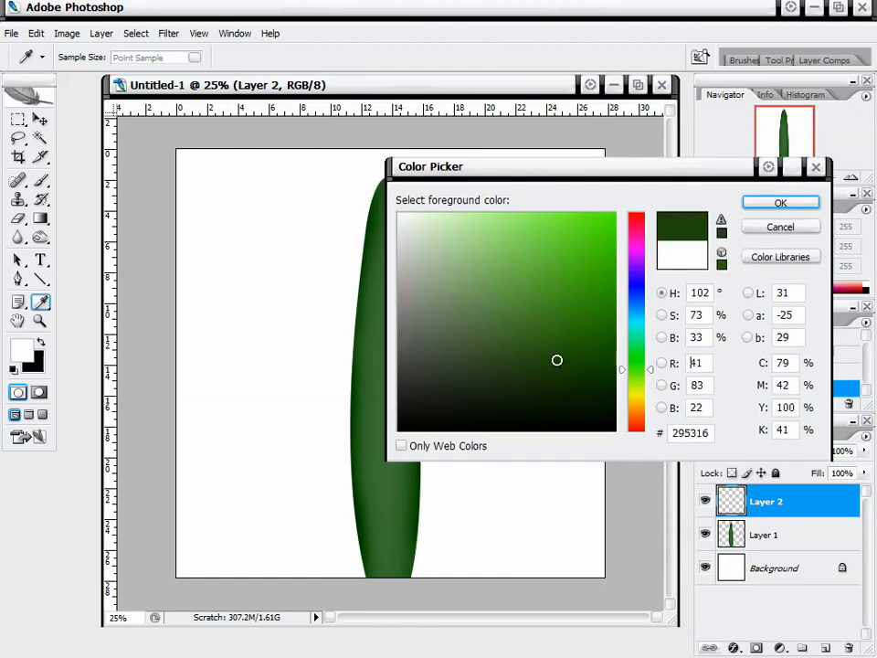
{"action": "left_click", "coordinate": [780, 203]}
Draw a vertical 15 px line down the leaf's center from near its tip past the canvas edge, and rasterize the line's layer.
{"action": "key", "text": "u"}
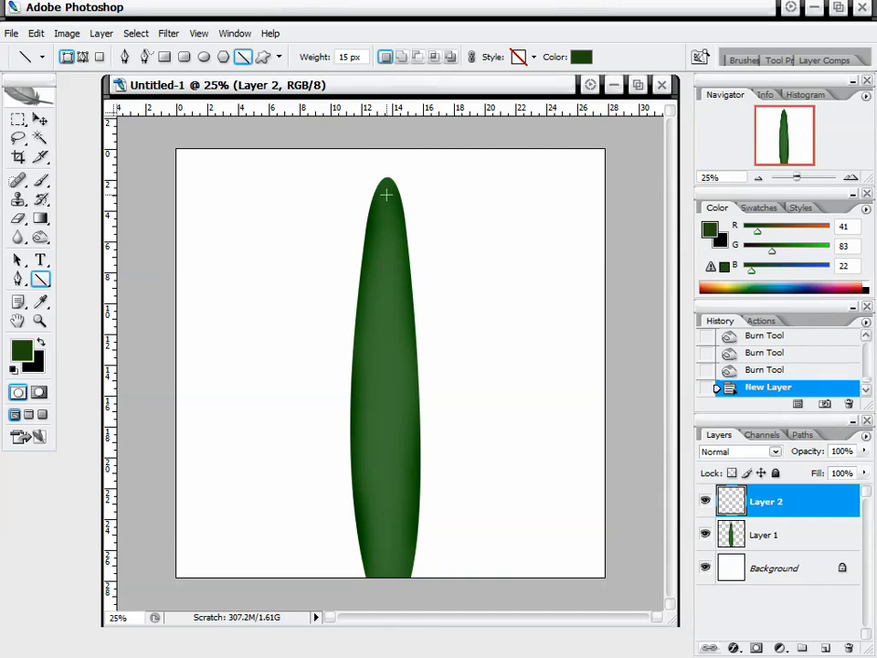
{"action": "left_click_drag", "start_coordinate": [387, 194], "coordinate": [375, 584]}
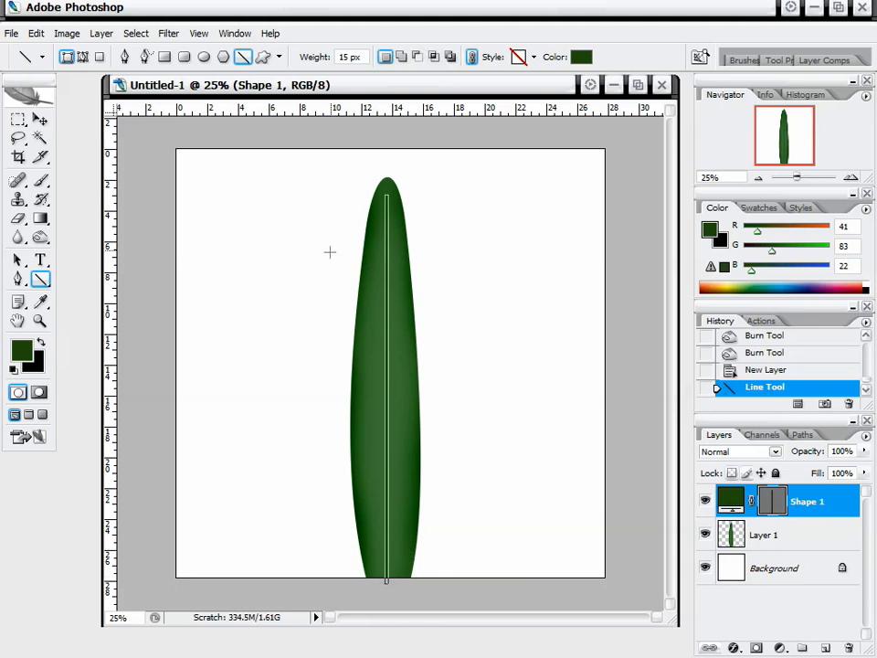
{"action": "right_click", "coordinate": [846, 505]}
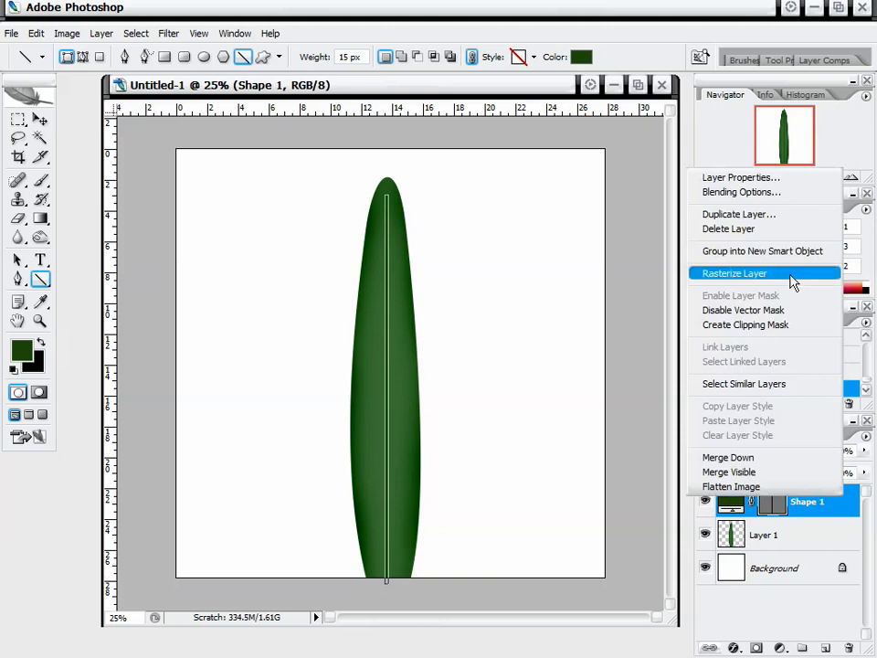
{"action": "left_click", "coordinate": [735, 274]}
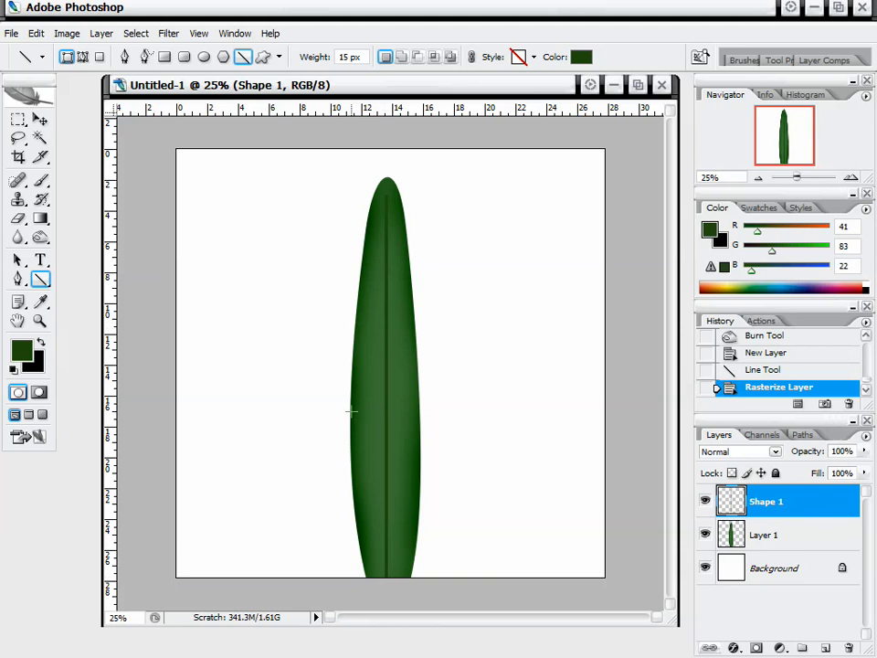
Apply a Gaussian Blur with a radius of about 15.9 pixels to the center line on the Shape 1 layer.
{"action": "left_click", "coordinate": [167, 34]}
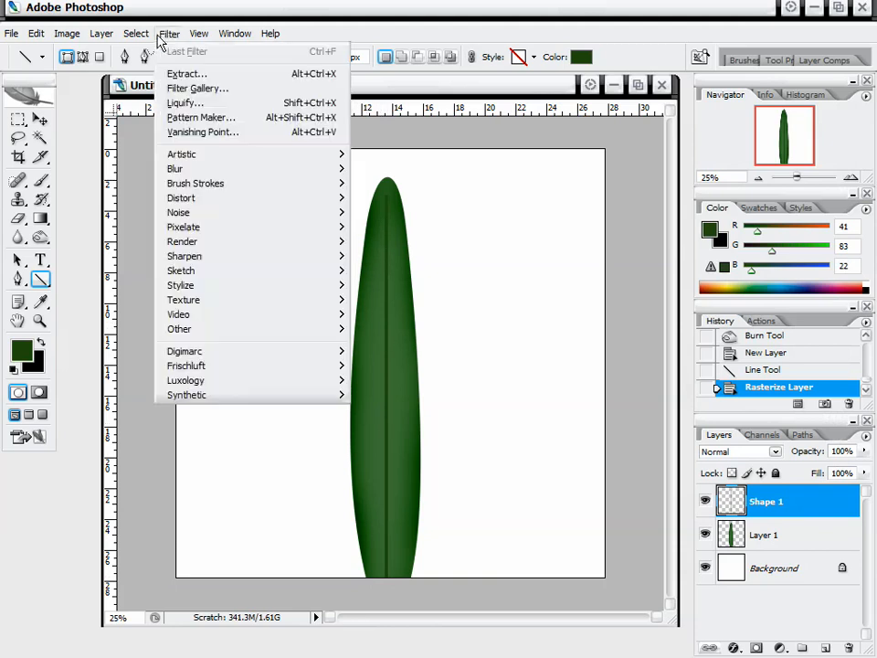
{"action": "mouse_move", "coordinate": [235, 178]}
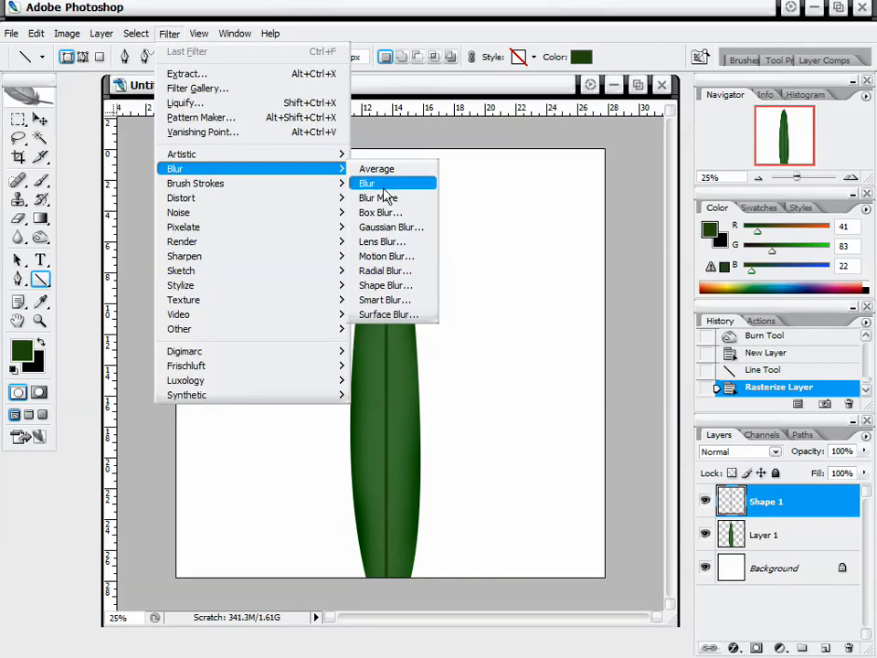
{"action": "left_click", "coordinate": [388, 225]}
{"action": "left_click_drag", "start_coordinate": [808, 128], "coordinate": [548, 112]}
{"action": "left_click_drag", "start_coordinate": [499, 382], "coordinate": [552, 378]}
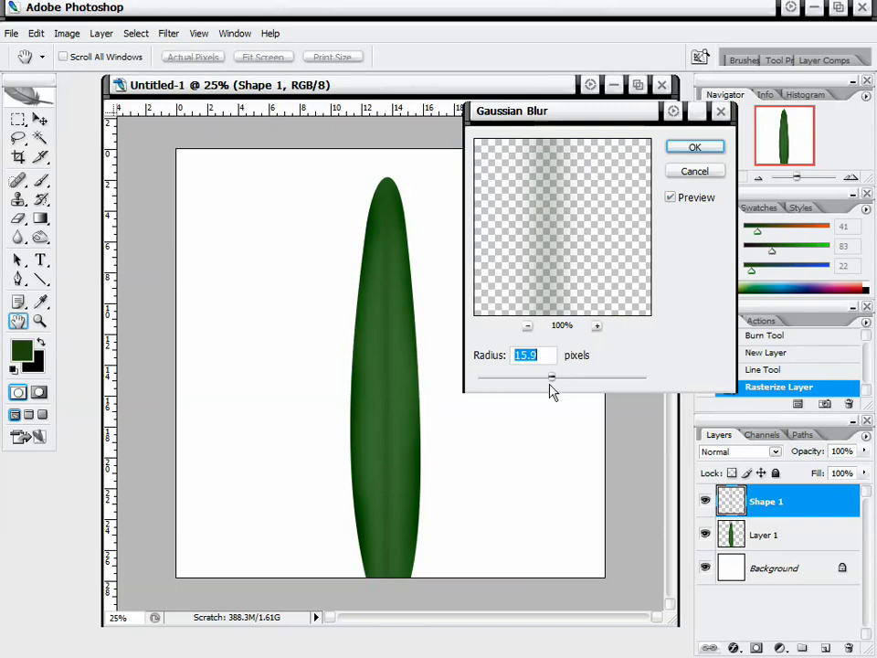
{"action": "left_click_drag", "start_coordinate": [552, 378], "coordinate": [551, 384]}
{"action": "left_click", "coordinate": [710, 147]}
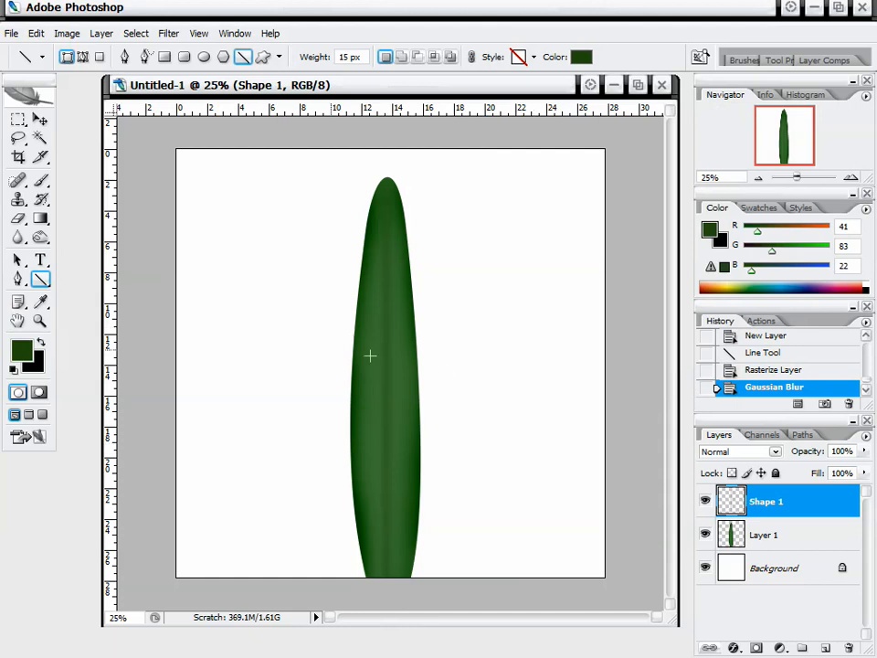
Set the foreground color to yellow dbd939 and the Line tool's weight to 10 px.
{"action": "left_click", "coordinate": [30, 346]}
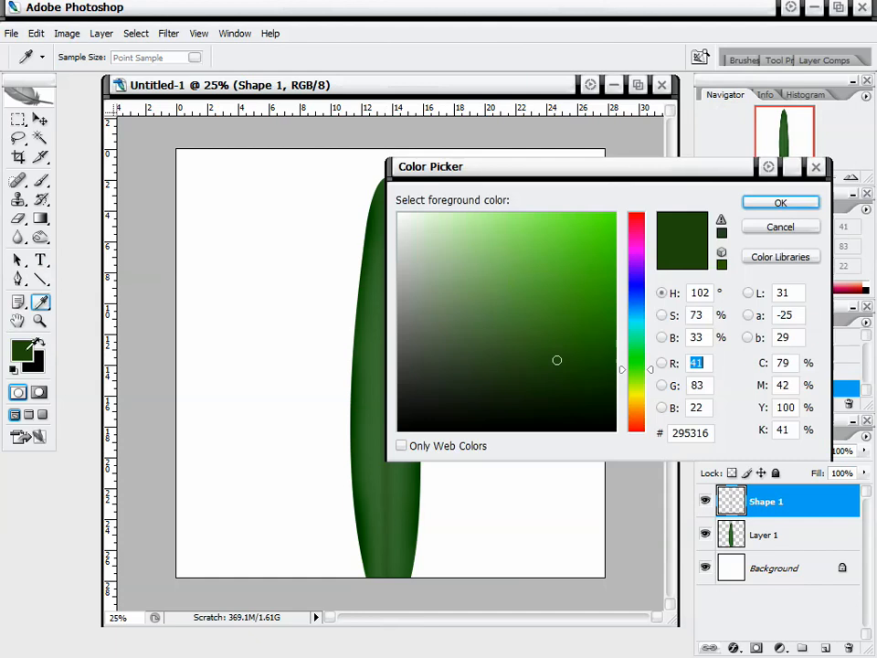
{"action": "left_click_drag", "start_coordinate": [647, 400], "coordinate": [645, 395]}
{"action": "mouse_move", "coordinate": [595, 257]}
{"action": "left_mouse_down"}
{"action": "mouse_move", "coordinate": [582, 233]}
{"action": "mouse_move", "coordinate": [575, 271]}
{"action": "mouse_move", "coordinate": [556, 231]}
{"action": "mouse_move", "coordinate": [560, 244]}
{"action": "left_mouse_up"}
{"action": "left_click", "coordinate": [782, 202]}
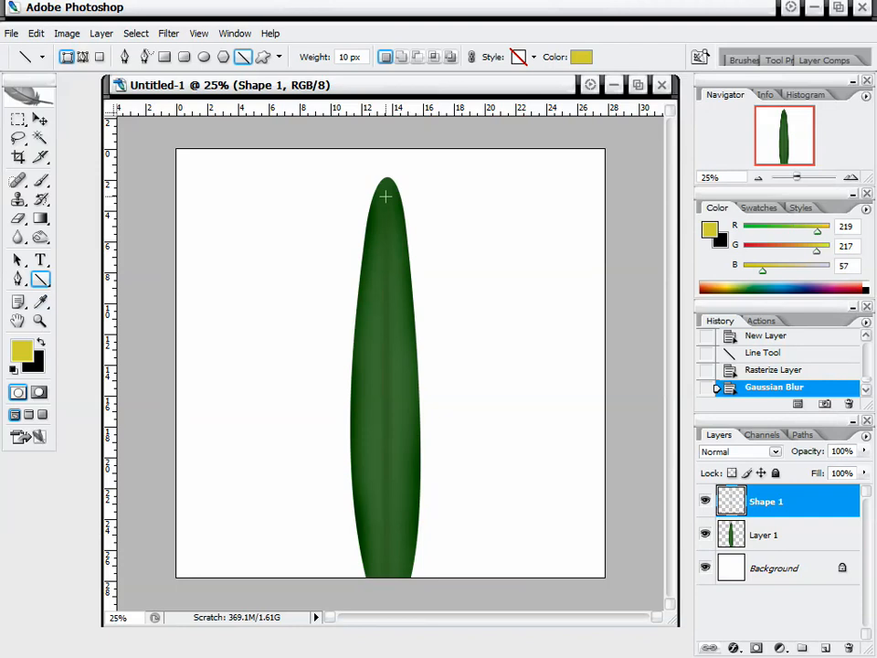
Draw a vertical yellow line down the leaf's center from near the tip past the canvas edge, rasterize its layer, and nudge it into alignment.
{"action": "left_click_drag", "start_coordinate": [385, 199], "coordinate": [386, 585]}
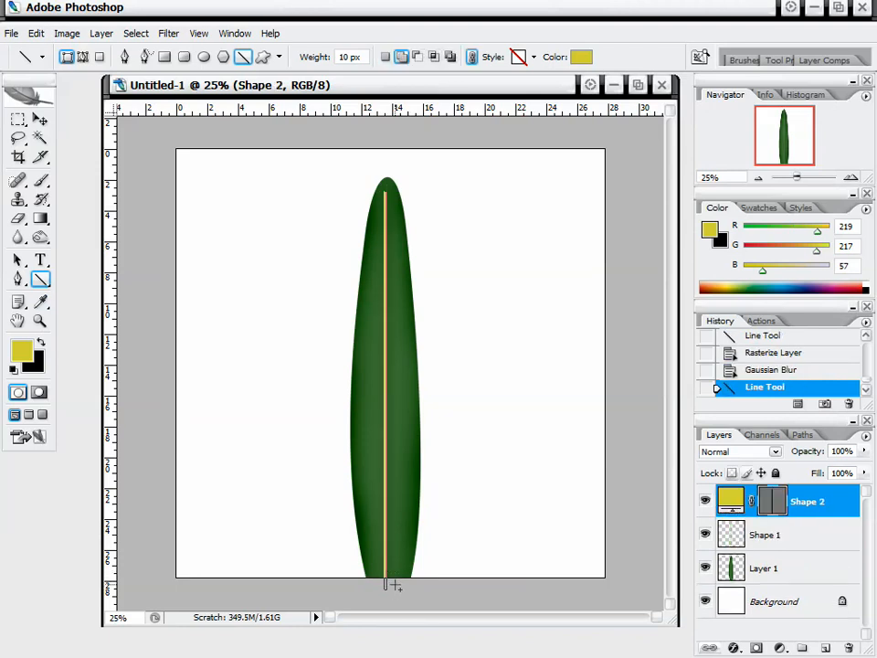
{"action": "right_click", "coordinate": [844, 509]}
{"action": "left_click", "coordinate": [757, 280]}
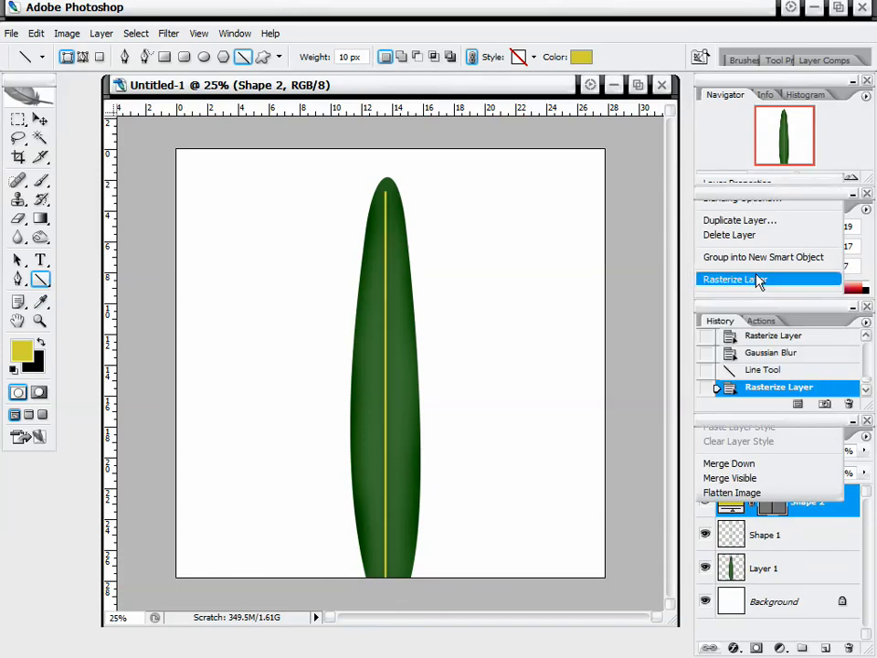
{"action": "left_click", "coordinate": [40, 120]}
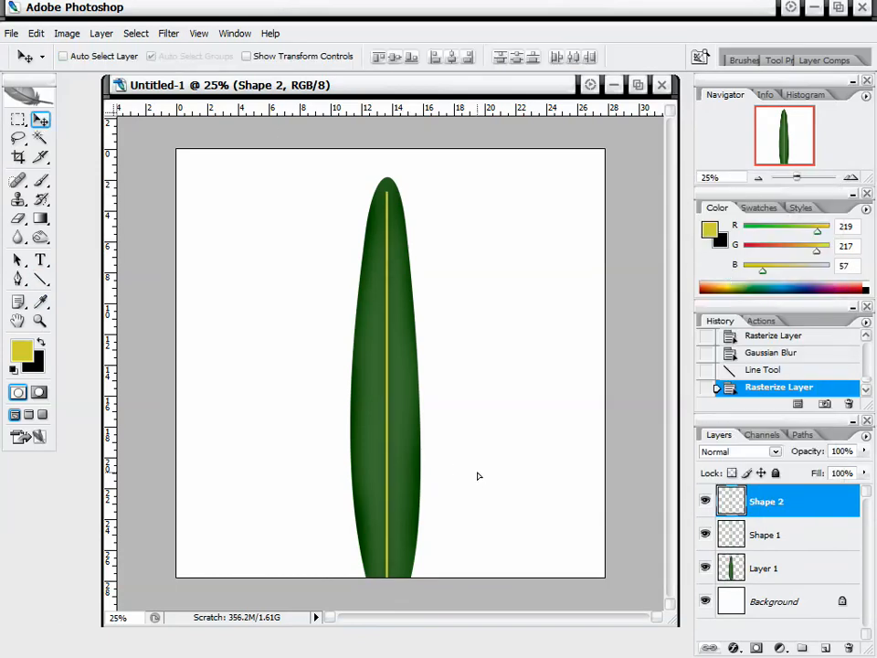
{"action": "mouse_move", "coordinate": [477, 473]}
{"action": "left_mouse_down"}
{"action": "mouse_move", "coordinate": [468, 473]}
{"action": "mouse_move", "coordinate": [477, 474]}
{"action": "left_mouse_up"}
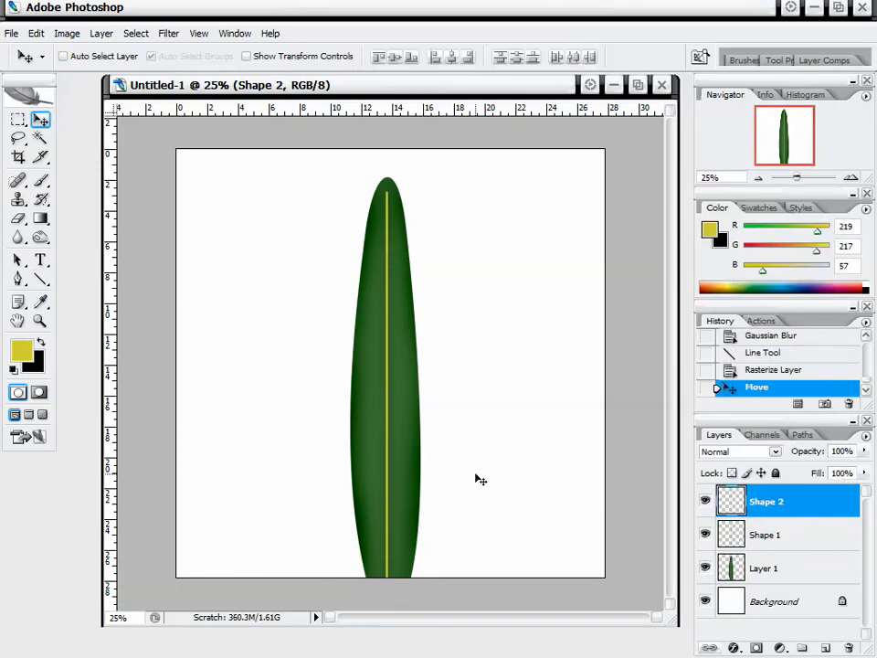
Apply a Gaussian Blur to the yellow center line on the Shape 2 layer and reduce that layer's opacity to 41%.
{"action": "left_click", "coordinate": [169, 33]}
{"action": "mouse_move", "coordinate": [211, 170]}
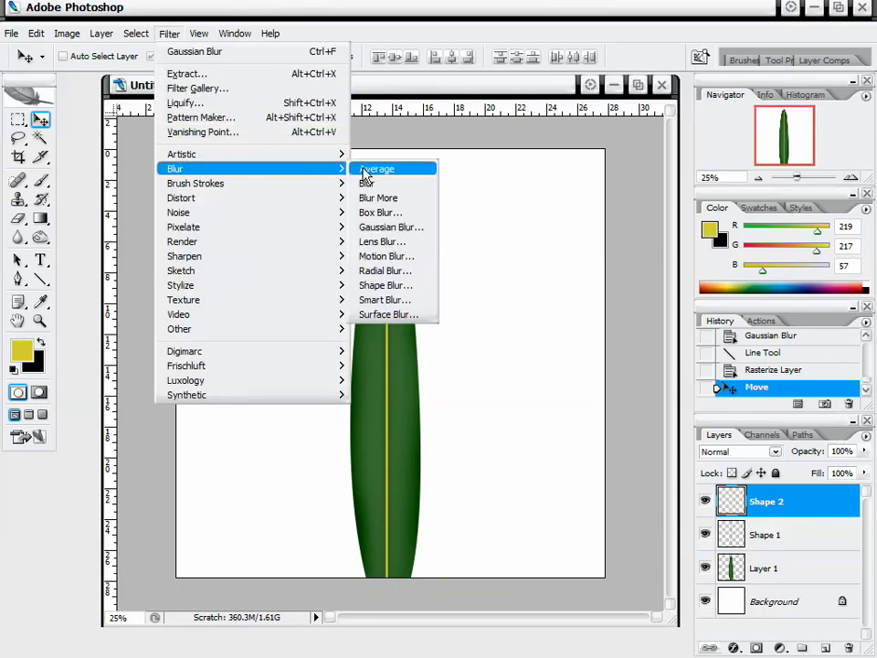
{"action": "left_click", "coordinate": [402, 227]}
{"action": "left_click_drag", "start_coordinate": [556, 378], "coordinate": [545, 380]}
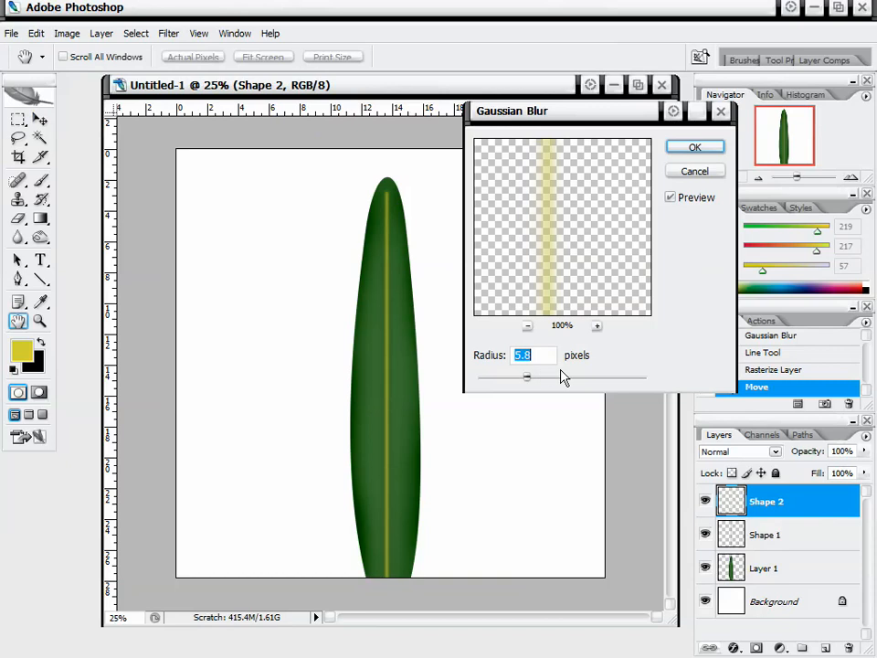
{"action": "left_click_drag", "start_coordinate": [526, 377], "coordinate": [547, 382]}
{"action": "left_click", "coordinate": [697, 149]}
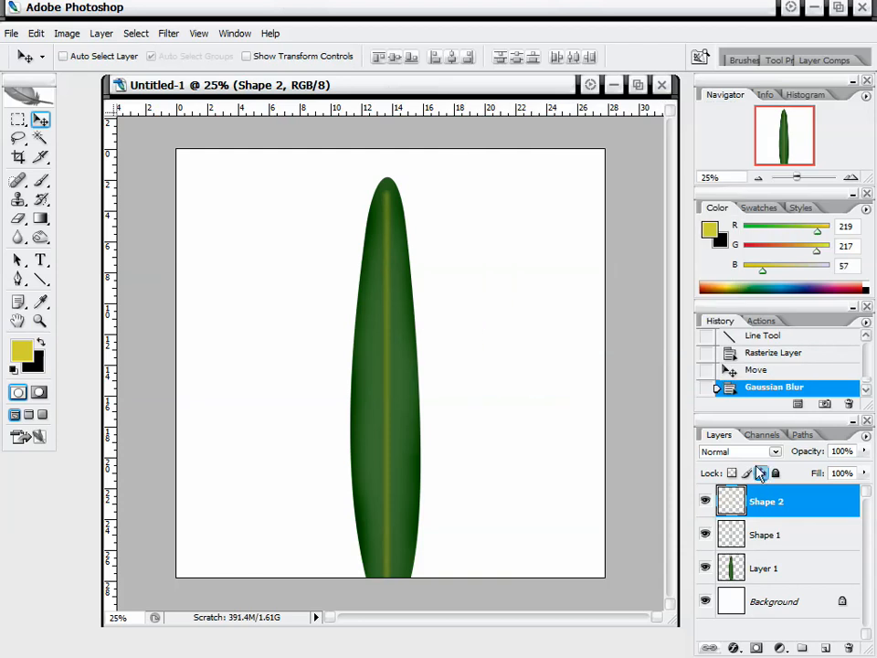
{"action": "left_click_drag", "start_coordinate": [866, 452], "coordinate": [813, 472]}
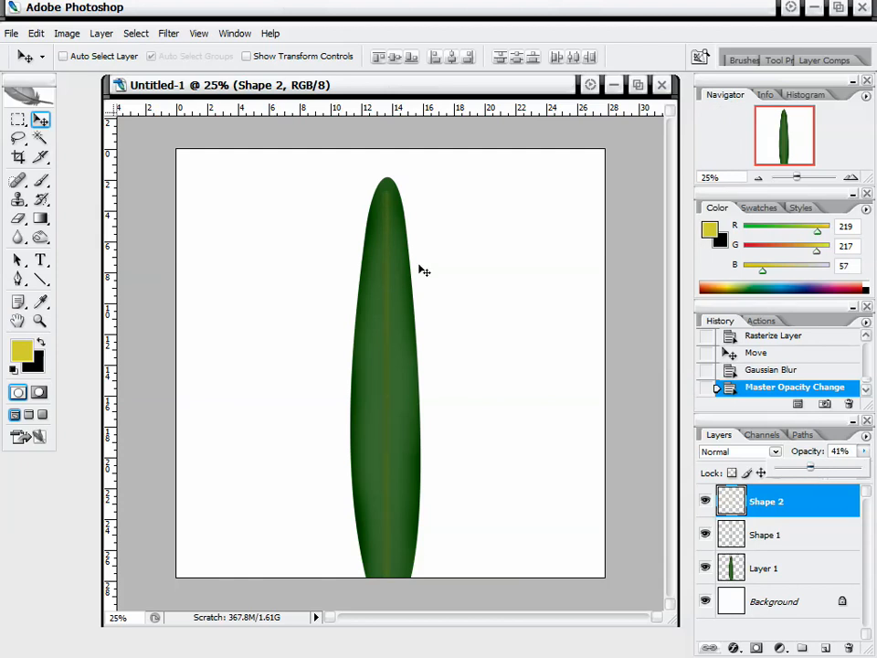
{"action": "left_click", "coordinate": [792, 498]}
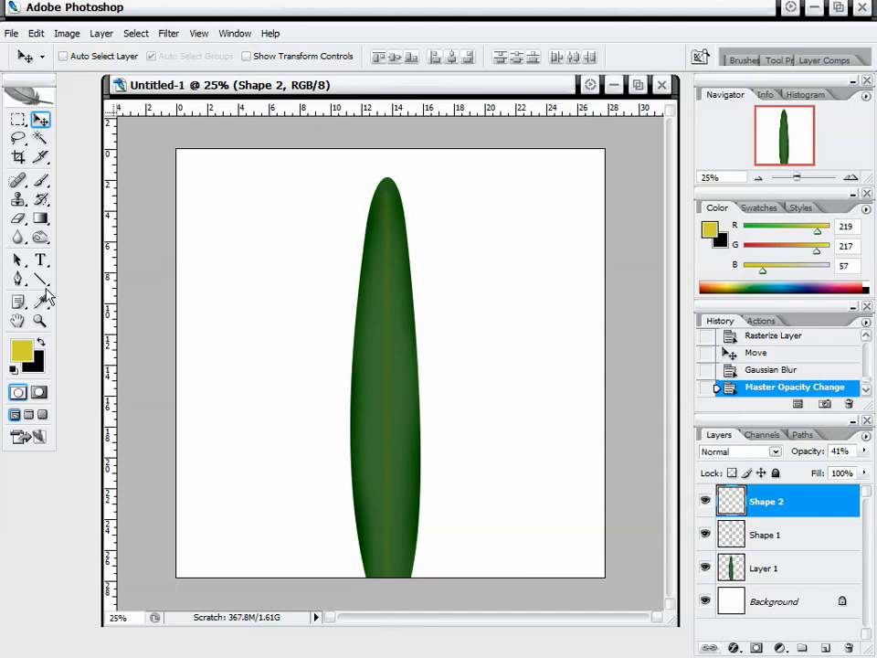
Set the foreground color to dark green (RGB 45, 80, 20) and the Line tool's weight to 20 px.
{"action": "left_click", "coordinate": [21, 350]}
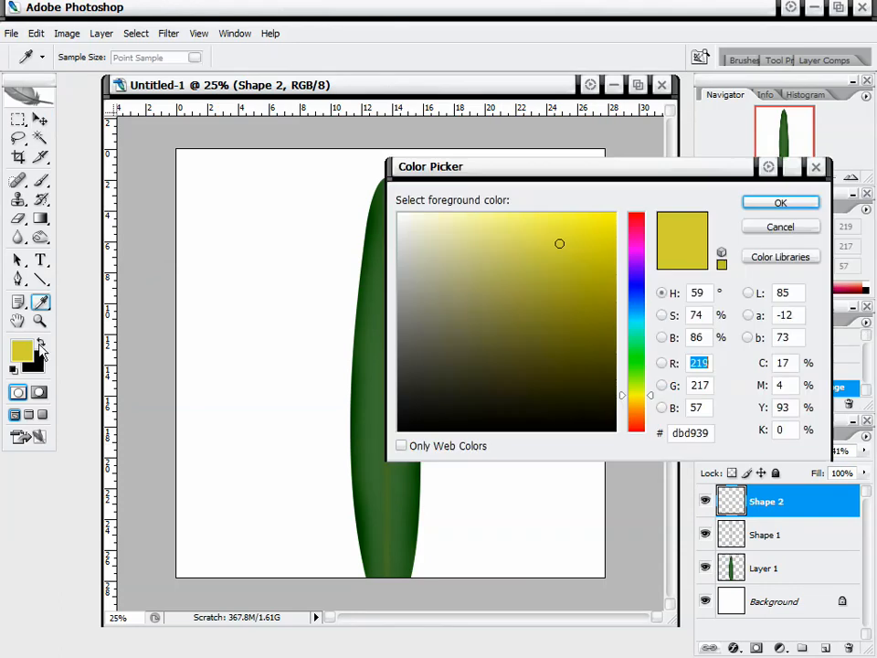
{"action": "left_click_drag", "start_coordinate": [627, 395], "coordinate": [631, 375]}
{"action": "mouse_move", "coordinate": [578, 340]}
{"action": "left_mouse_down"}
{"action": "mouse_move", "coordinate": [562, 364]}
{"action": "mouse_move", "coordinate": [558, 353]}
{"action": "mouse_move", "coordinate": [560, 363]}
{"action": "left_mouse_up"}
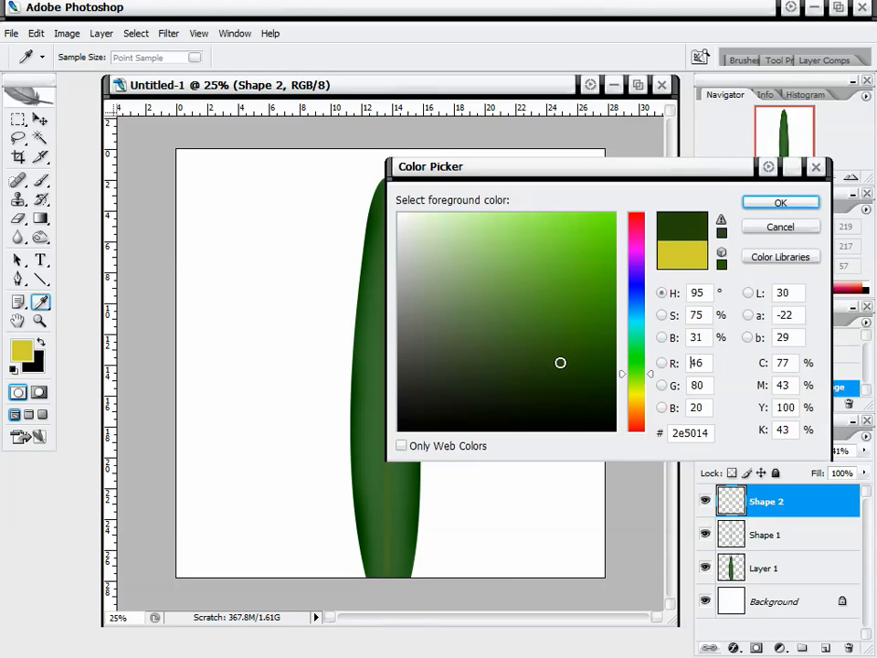
{"action": "left_click", "coordinate": [783, 206]}
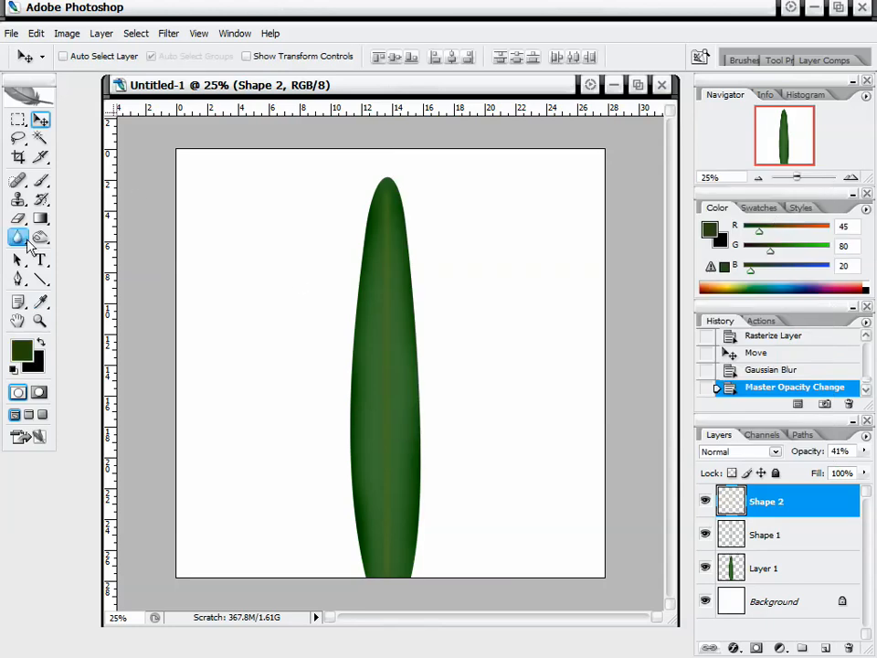
{"action": "left_click", "coordinate": [41, 278]}
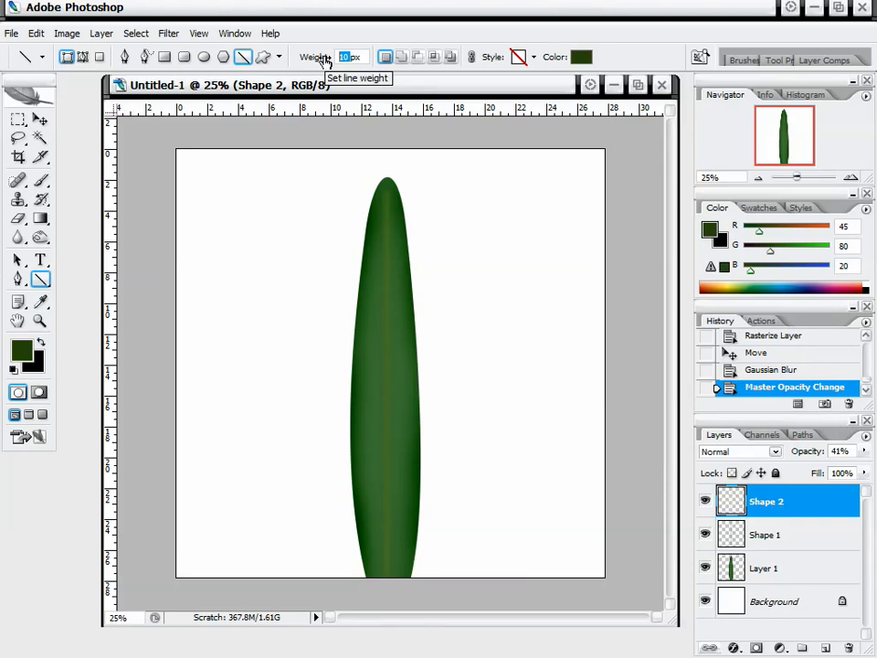
{"action": "type", "text": "20"}
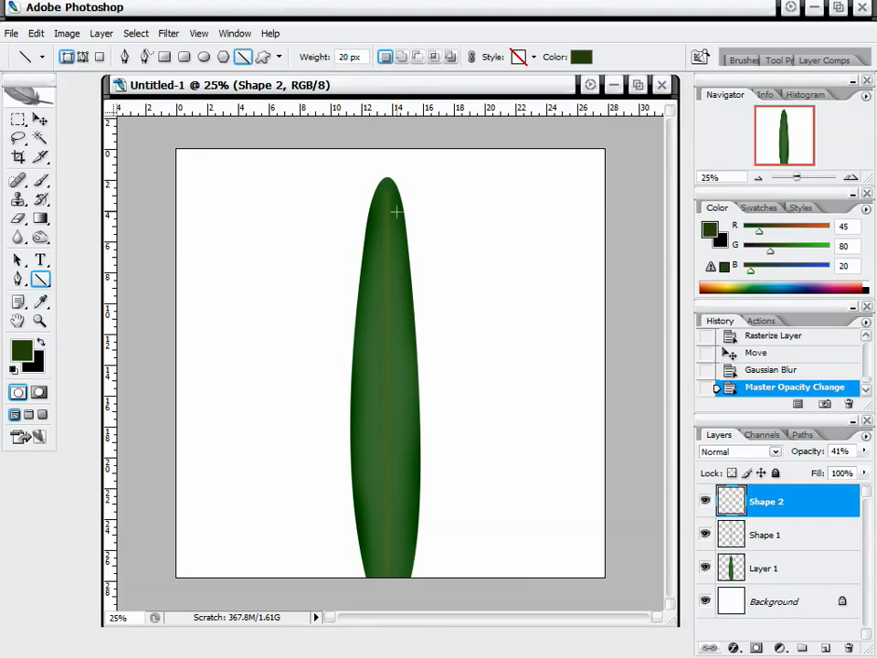
Draw a vertical dark green line down the leaf's center, rasterize its layer, and place that layer between Shape 2 and Shape 1.
{"action": "left_click_drag", "start_coordinate": [387, 183], "coordinate": [386, 582]}
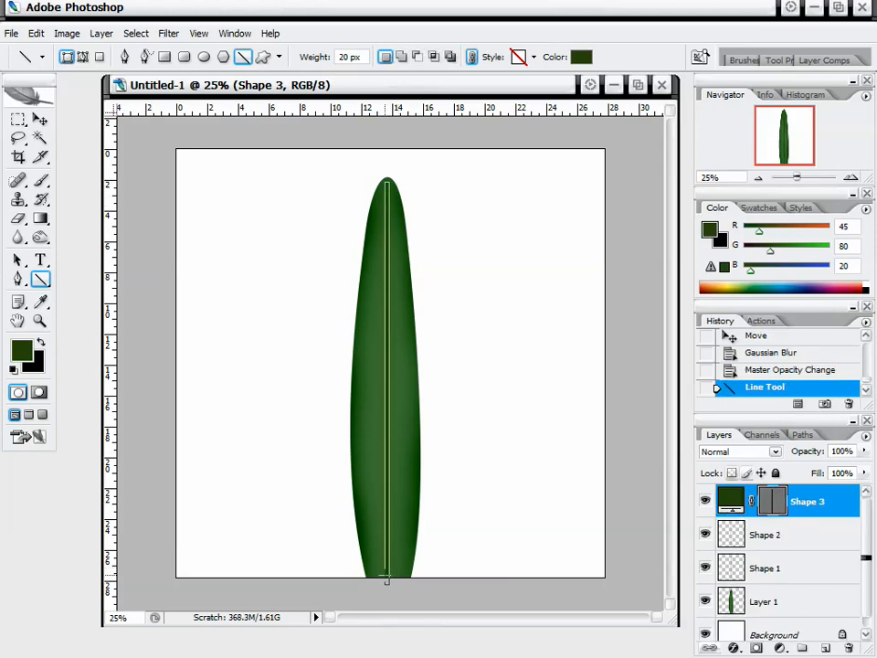
{"action": "right_click", "coordinate": [845, 510]}
{"action": "left_click", "coordinate": [768, 284]}
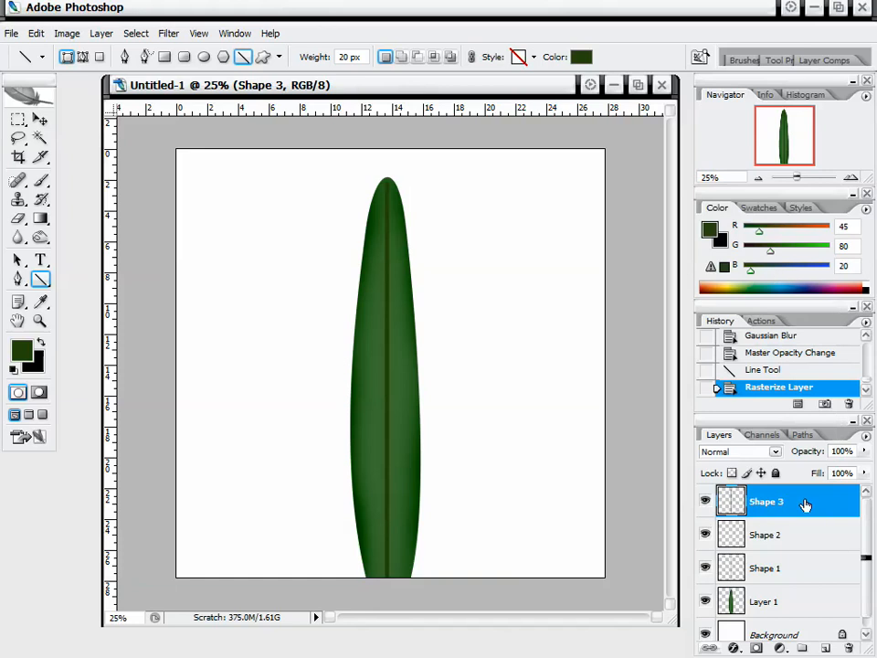
{"action": "left_click_drag", "start_coordinate": [803, 504], "coordinate": [807, 554]}
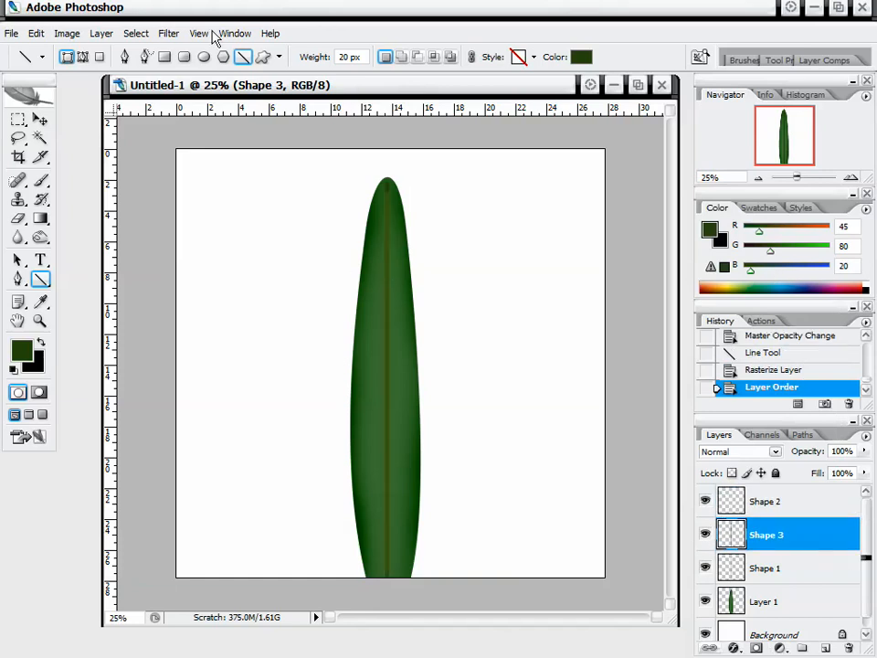
Apply a Gaussian Blur with a radius of about 30.8 pixels to the dark green line on the Shape 3 layer.
{"action": "left_click", "coordinate": [169, 34]}
{"action": "mouse_move", "coordinate": [233, 170]}
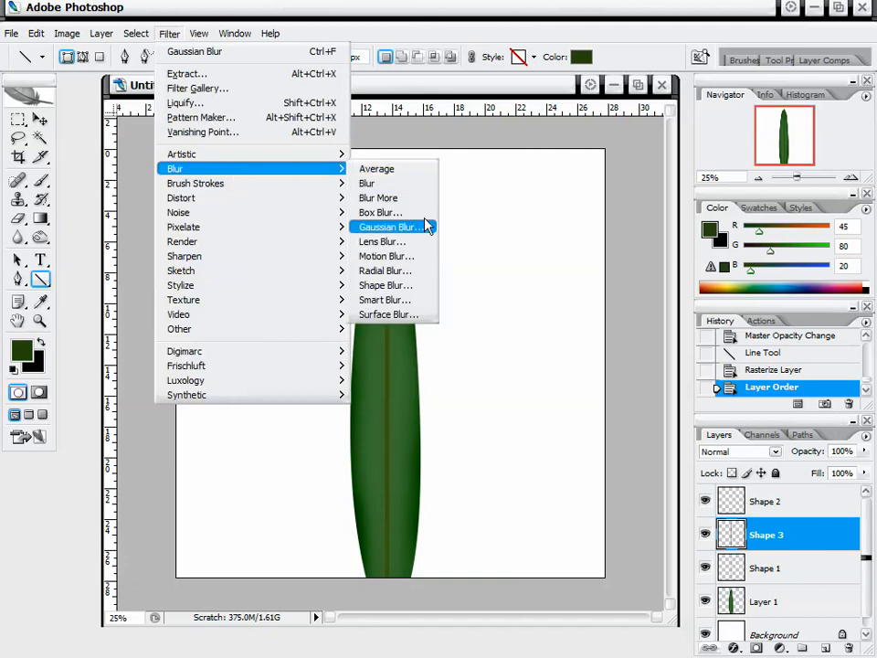
{"action": "left_click", "coordinate": [427, 225]}
{"action": "left_click_drag", "start_coordinate": [548, 377], "coordinate": [567, 382]}
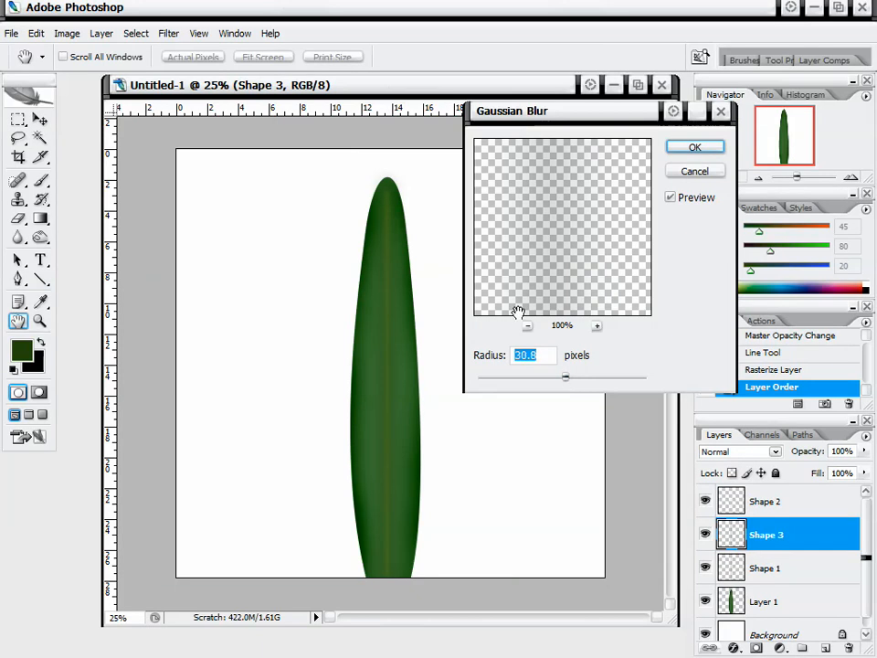
{"action": "left_click", "coordinate": [695, 147]}
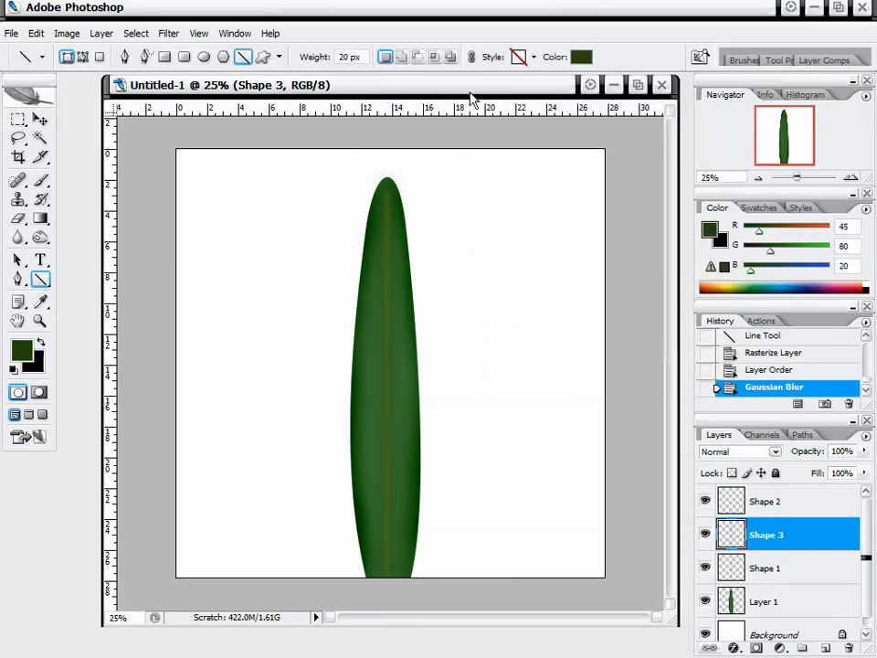
{"action": "left_click_drag", "start_coordinate": [473, 87], "coordinate": [466, 90]}
{"action": "left_click_drag", "start_coordinate": [663, 621], "coordinate": [670, 631]}
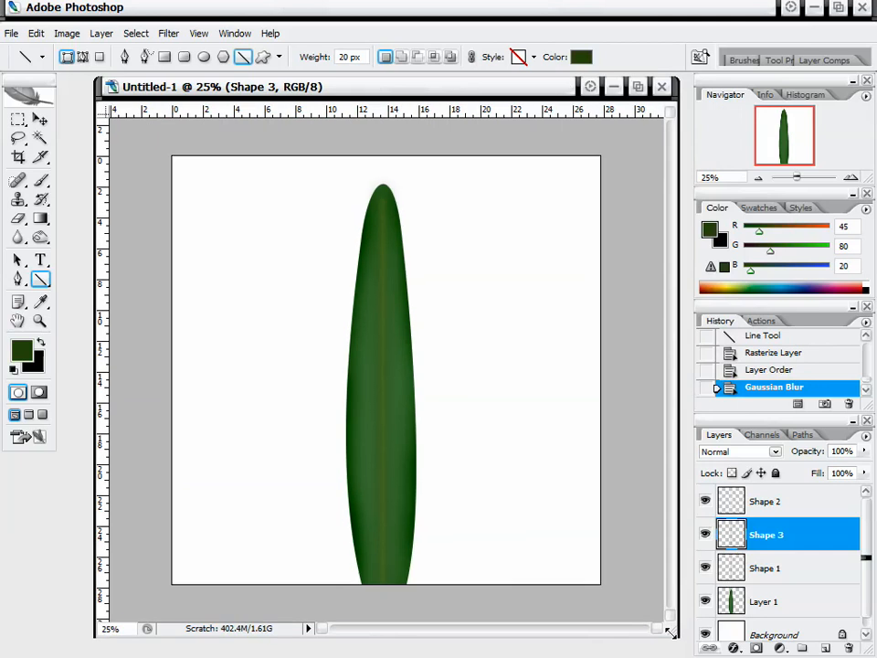
{"action": "left_click_drag", "start_coordinate": [435, 95], "coordinate": [431, 94]}
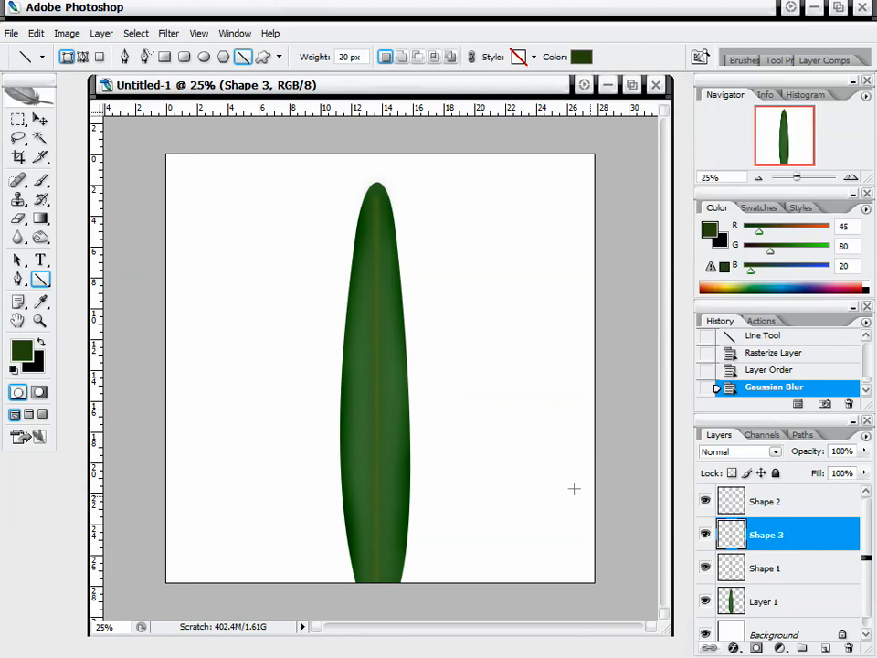
{"action": "scroll", "coordinate": [790, 621], "scroll_direction": "down", "scroll_amount": 1}
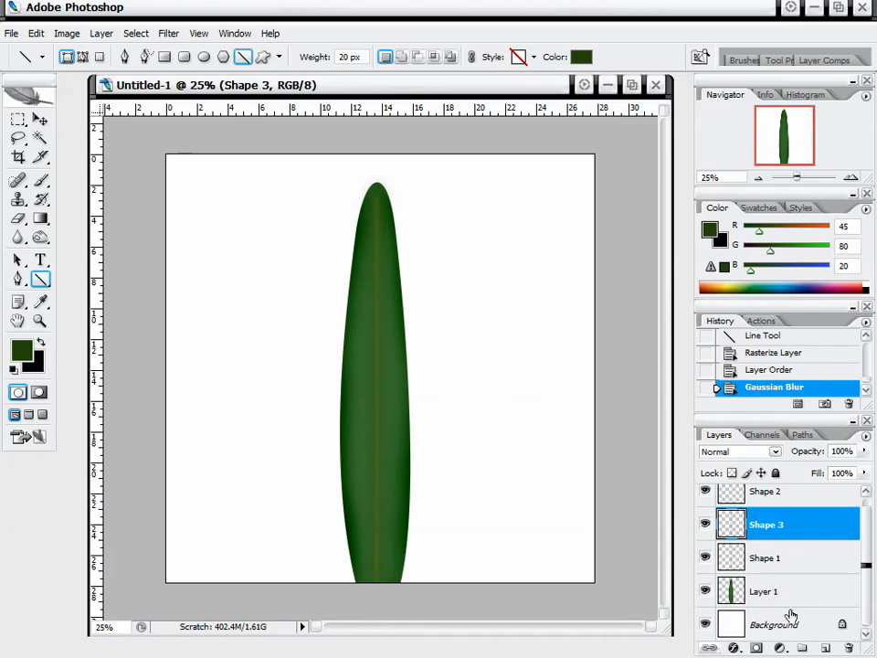
{"action": "scroll", "coordinate": [773, 574], "scroll_direction": "up", "scroll_amount": 1}
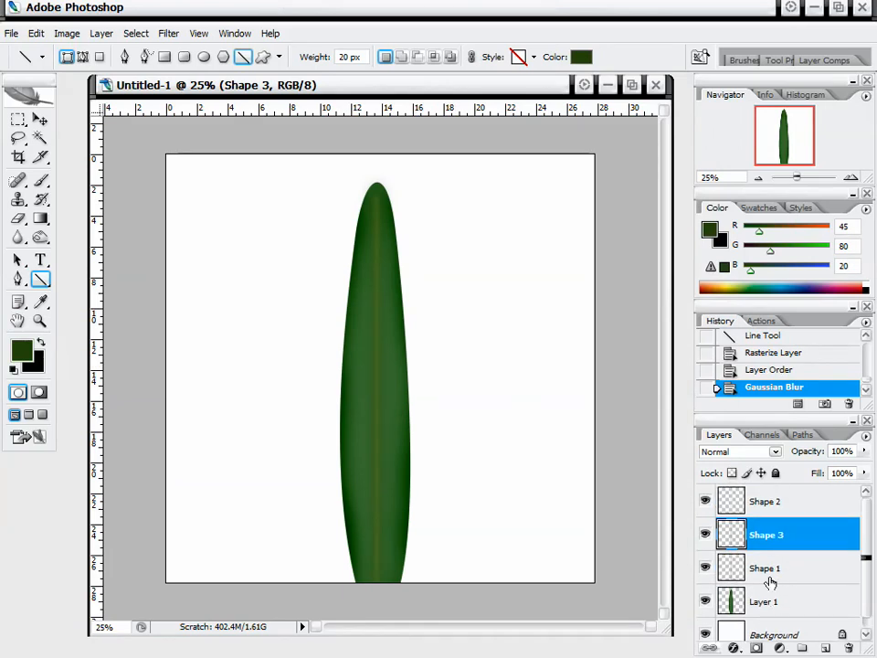
{"action": "left_click", "coordinate": [791, 573]}
Make the Shape 2 layer active and set the foreground color to olive yellow (RGB 160, 152, 28).
{"action": "left_click", "coordinate": [822, 505]}
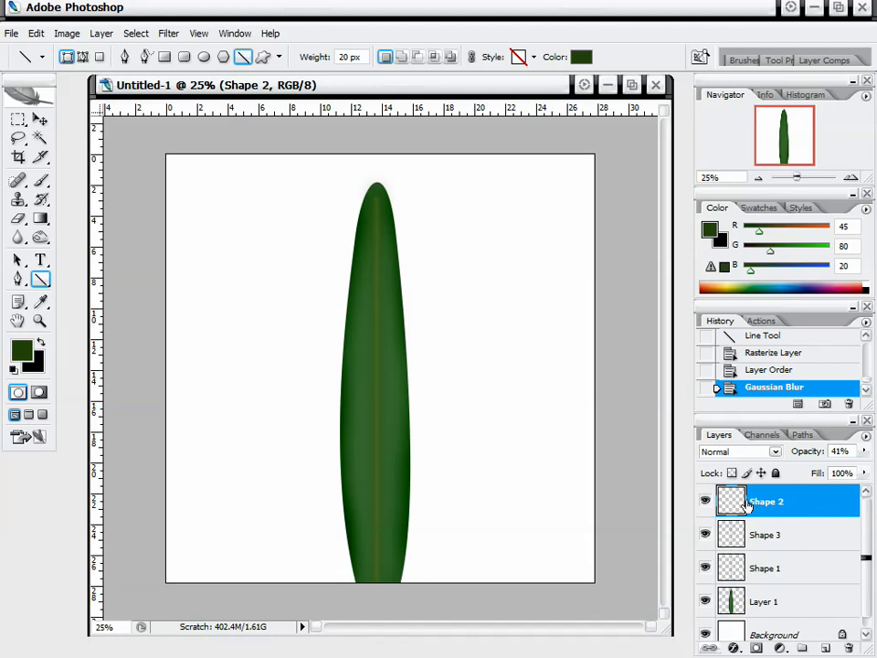
{"action": "left_click", "coordinate": [706, 502]}
{"action": "left_click", "coordinate": [40, 301]}
{"action": "left_click", "coordinate": [22, 350]}
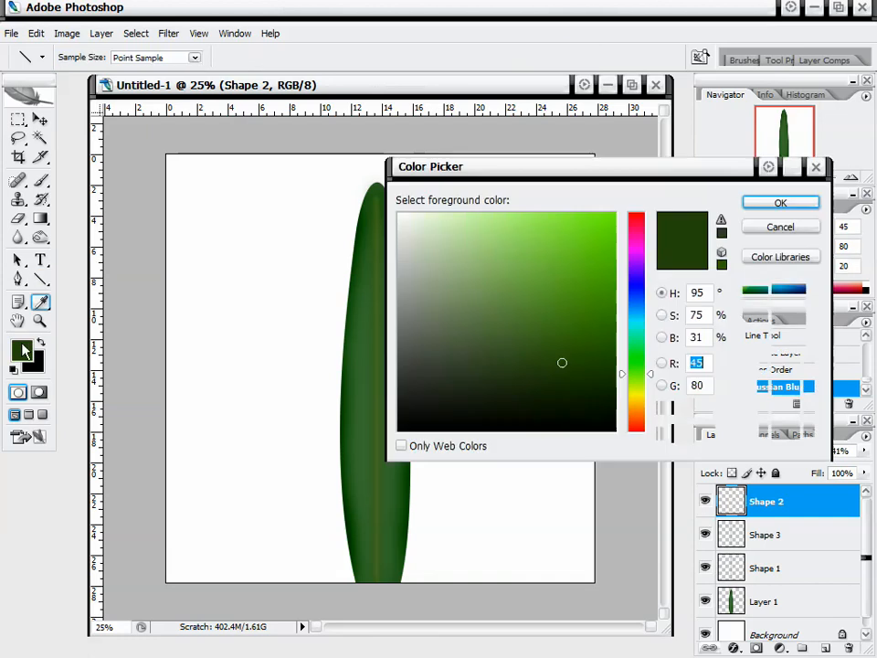
{"action": "left_click", "coordinate": [639, 401]}
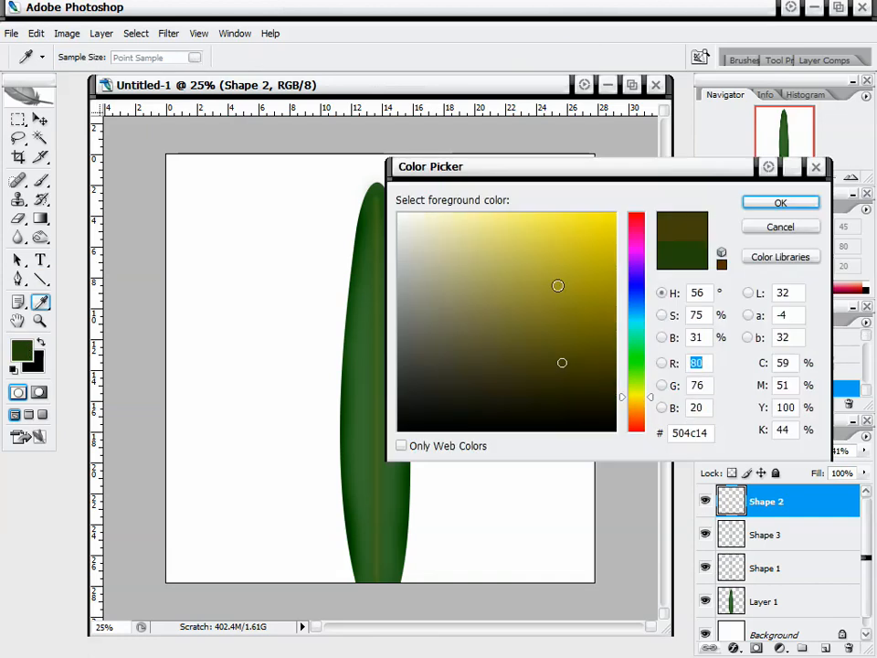
{"action": "mouse_move", "coordinate": [559, 286]}
{"action": "left_mouse_down"}
{"action": "mouse_move", "coordinate": [570, 219]}
{"action": "mouse_move", "coordinate": [529, 330]}
{"action": "mouse_move", "coordinate": [543, 289]}
{"action": "mouse_move", "coordinate": [591, 275]}
{"action": "mouse_move", "coordinate": [580, 274]}
{"action": "mouse_move", "coordinate": [577, 294]}
{"action": "left_mouse_up"}
{"action": "left_click", "coordinate": [781, 205]}
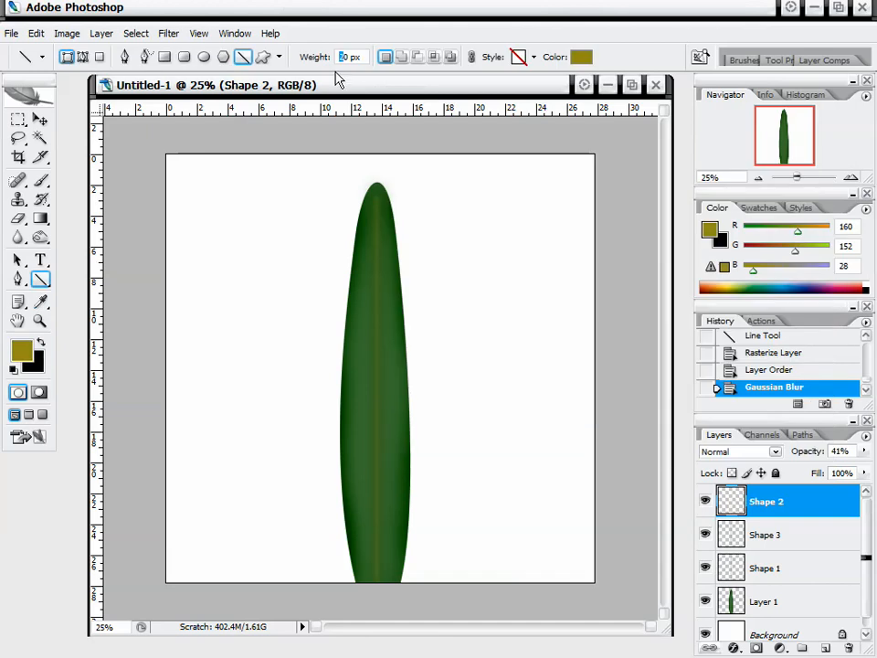
Draw 13 short horizontal lines of 7 px weight across the leaf, spaced from its base up to near its tip, on one shape layer.
{"action": "key", "text": "BackSpace"}
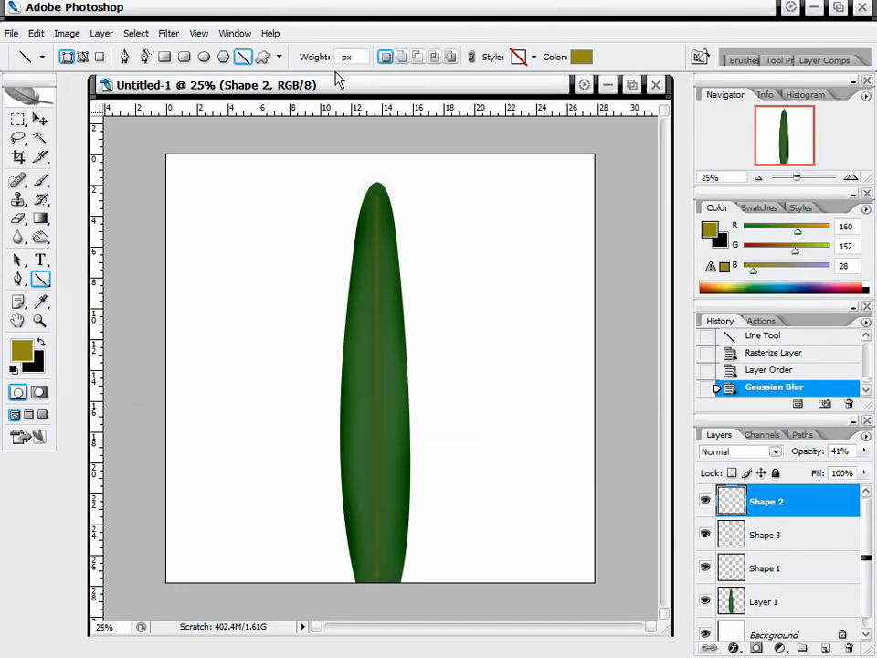
{"action": "type", "text": "7"}
{"action": "mouse_move", "coordinate": [371, 552]}
{"action": "left_mouse_down"}
{"action": "mouse_move", "coordinate": [396, 555]}
{"action": "mouse_move", "coordinate": [360, 529]}
{"action": "mouse_move", "coordinate": [398, 530]}
{"action": "left_mouse_up"}
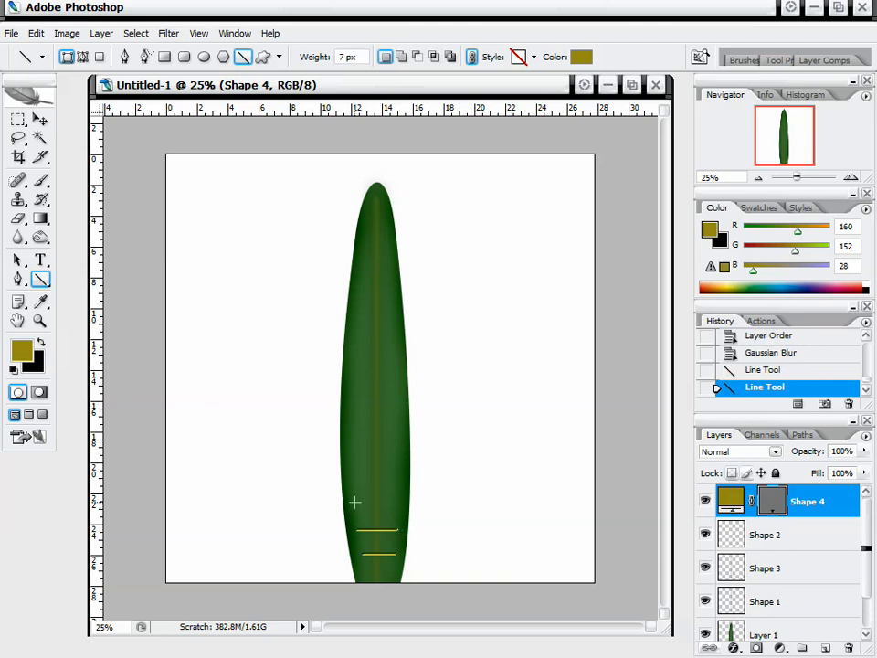
{"action": "left_click_drag", "start_coordinate": [355, 503], "coordinate": [404, 506]}
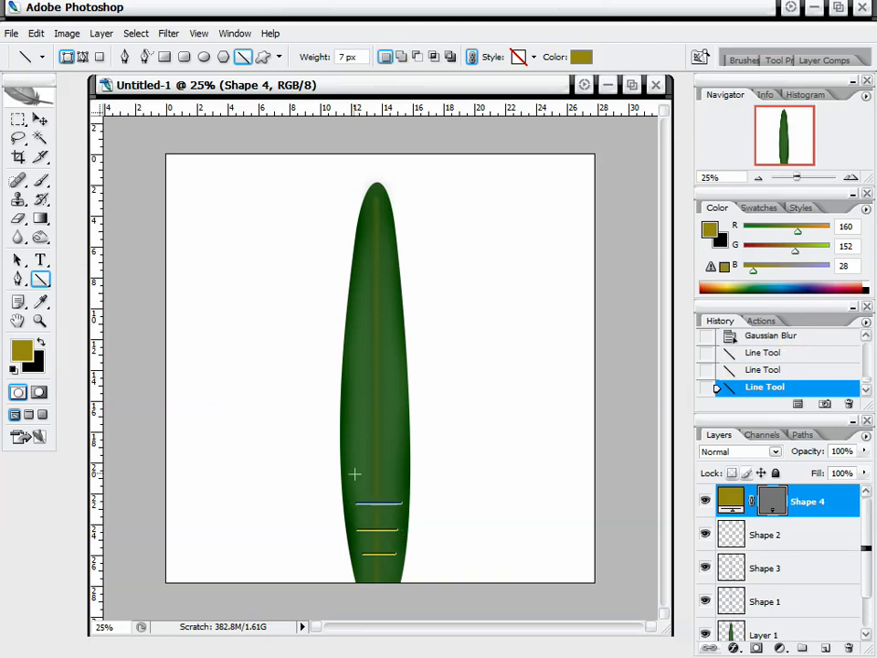
{"action": "mouse_move", "coordinate": [353, 472]}
{"action": "left_mouse_down"}
{"action": "mouse_move", "coordinate": [399, 474]}
{"action": "mouse_move", "coordinate": [399, 439]}
{"action": "left_mouse_up"}
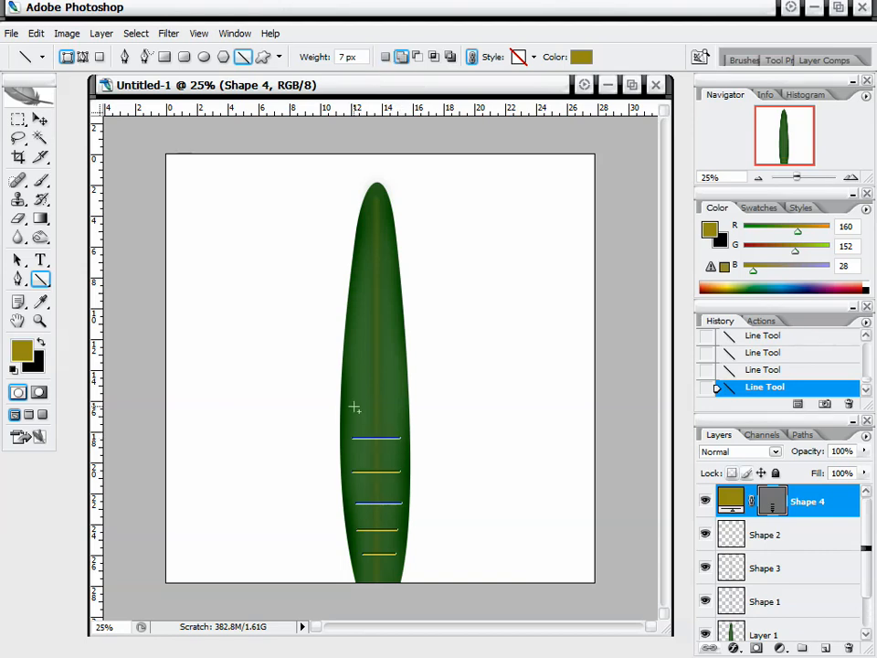
{"action": "left_click_drag", "start_coordinate": [355, 408], "coordinate": [400, 407]}
{"action": "mouse_move", "coordinate": [359, 376]}
{"action": "left_mouse_down"}
{"action": "mouse_move", "coordinate": [398, 376]}
{"action": "mouse_move", "coordinate": [384, 290]}
{"action": "mouse_move", "coordinate": [389, 232]}
{"action": "mouse_move", "coordinate": [379, 214]}
{"action": "mouse_move", "coordinate": [389, 213]}
{"action": "left_mouse_up"}
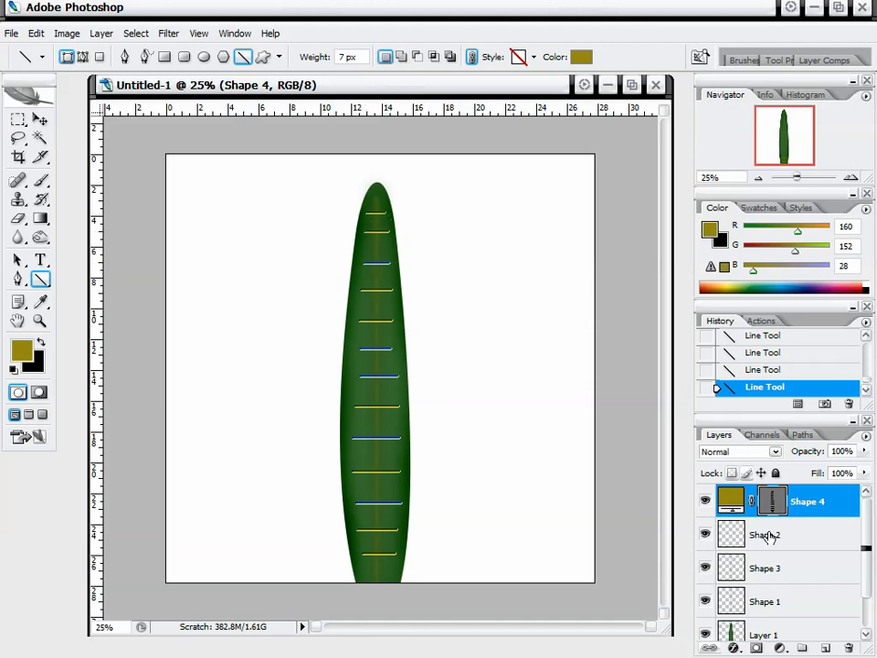
Rasterize the Shape 4 layer with the horizontal vein lines and apply a Gaussian Blur with a radius of about 15.9 pixels.
{"action": "right_click", "coordinate": [848, 494]}
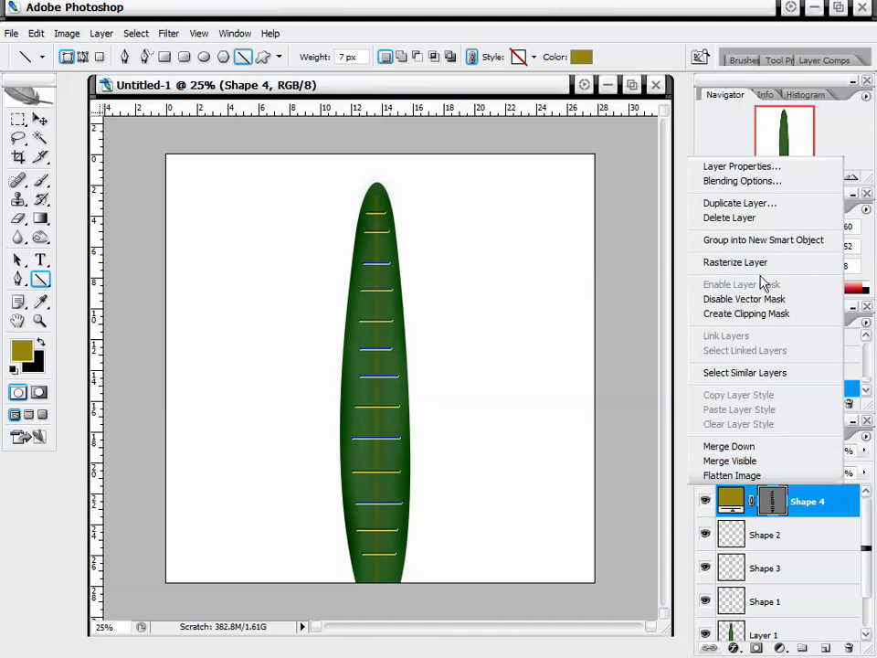
{"action": "left_click", "coordinate": [736, 263]}
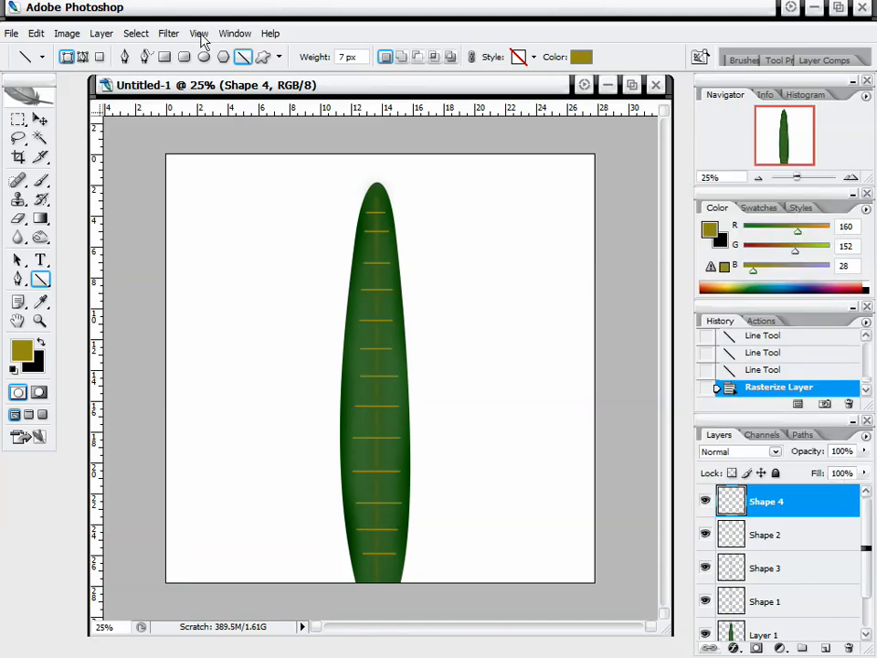
{"action": "left_click", "coordinate": [137, 33]}
{"action": "mouse_move", "coordinate": [169, 33]}
{"action": "mouse_move", "coordinate": [222, 175]}
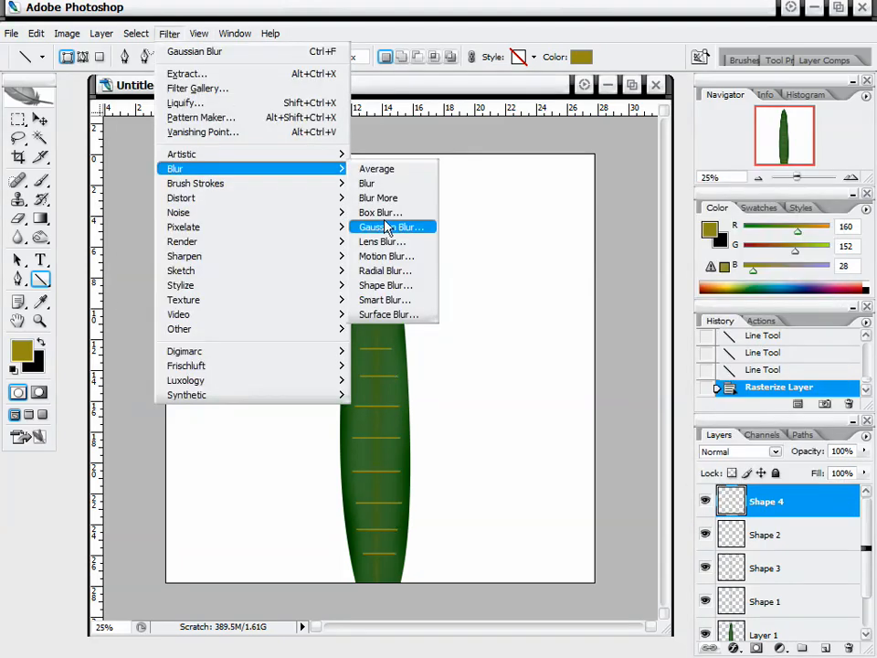
{"action": "left_click", "coordinate": [390, 228]}
{"action": "left_click_drag", "start_coordinate": [592, 125], "coordinate": [602, 126]}
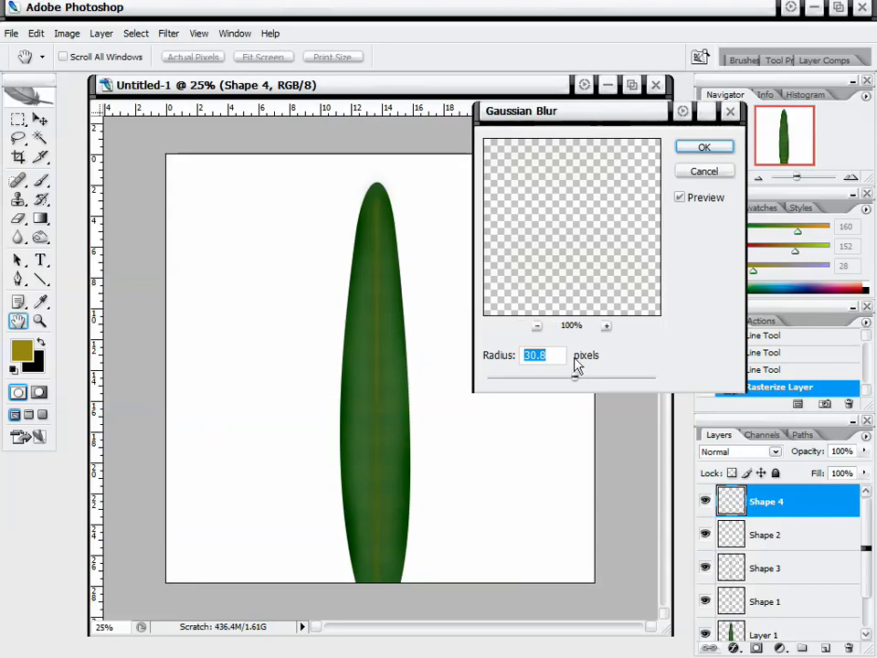
{"action": "mouse_move", "coordinate": [576, 376]}
{"action": "left_mouse_down"}
{"action": "mouse_move", "coordinate": [553, 384]}
{"action": "mouse_move", "coordinate": [564, 384]}
{"action": "left_mouse_up"}
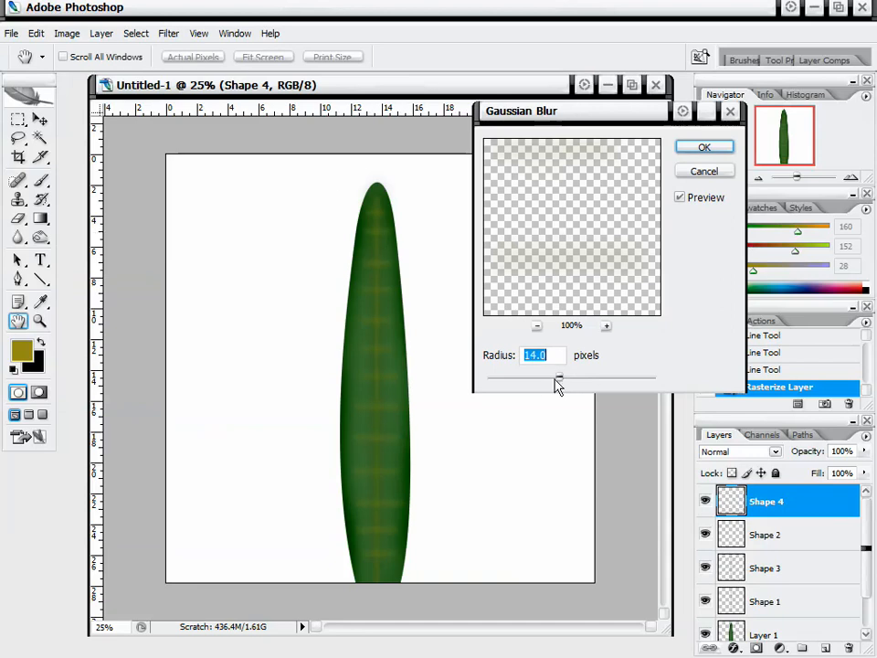
{"action": "left_click_drag", "start_coordinate": [558, 384], "coordinate": [564, 384]}
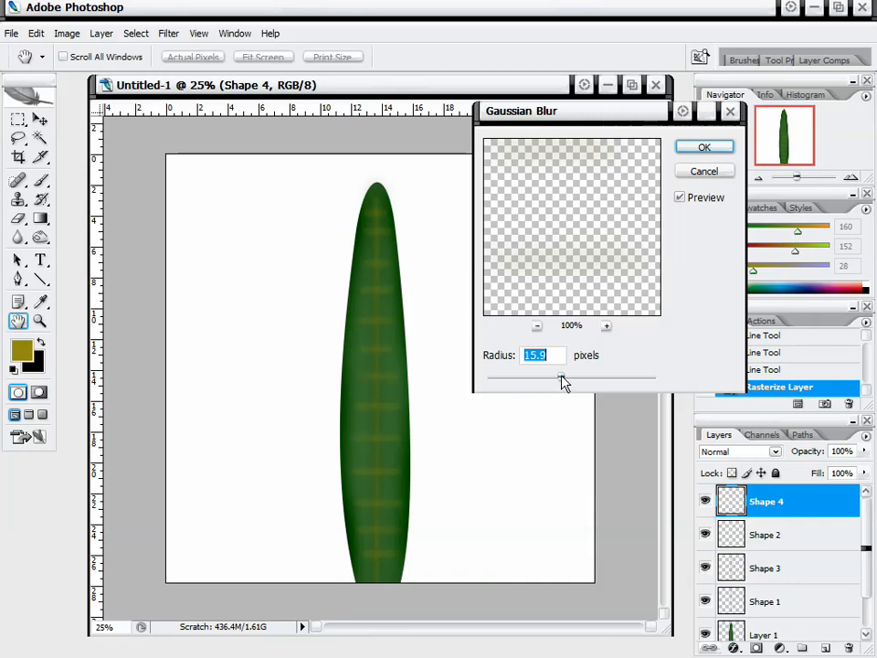
{"action": "left_click", "coordinate": [710, 150]}
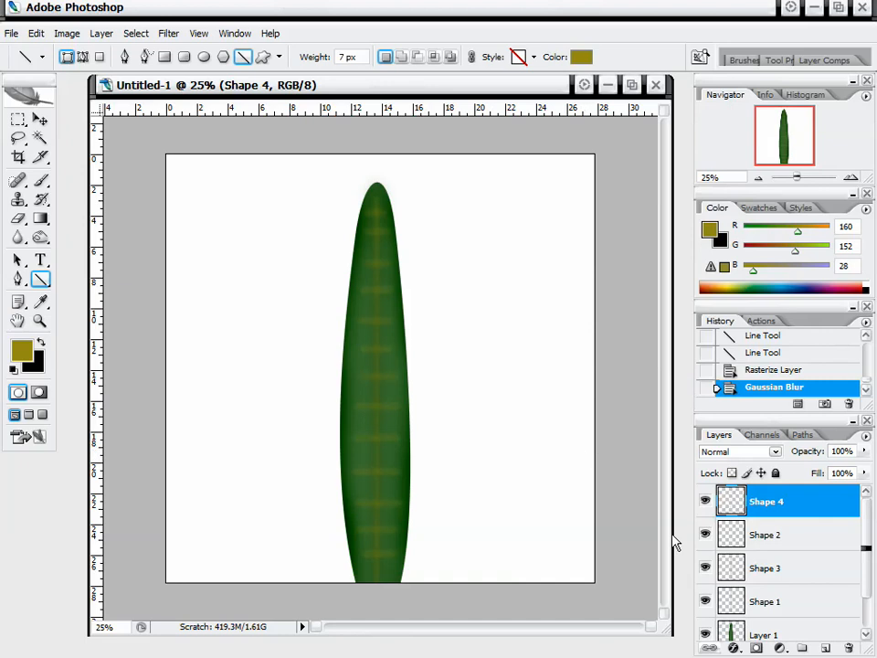
Merge Shape 2, Shape 3, Shape 1 and Layer 1 into one layer, and merge the Shape 4 layer down into it.
{"action": "scroll", "coordinate": [777, 568], "scroll_direction": "down", "scroll_amount": 1}
{"action": "scroll", "coordinate": [801, 558], "scroll_direction": "down", "scroll_amount": 1}
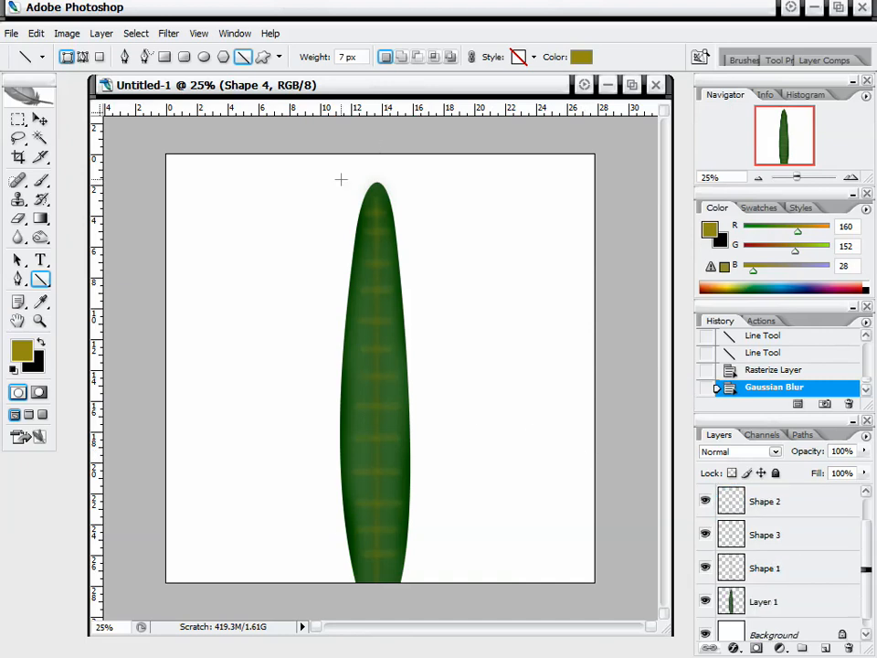
{"action": "left_click", "coordinate": [804, 505]}
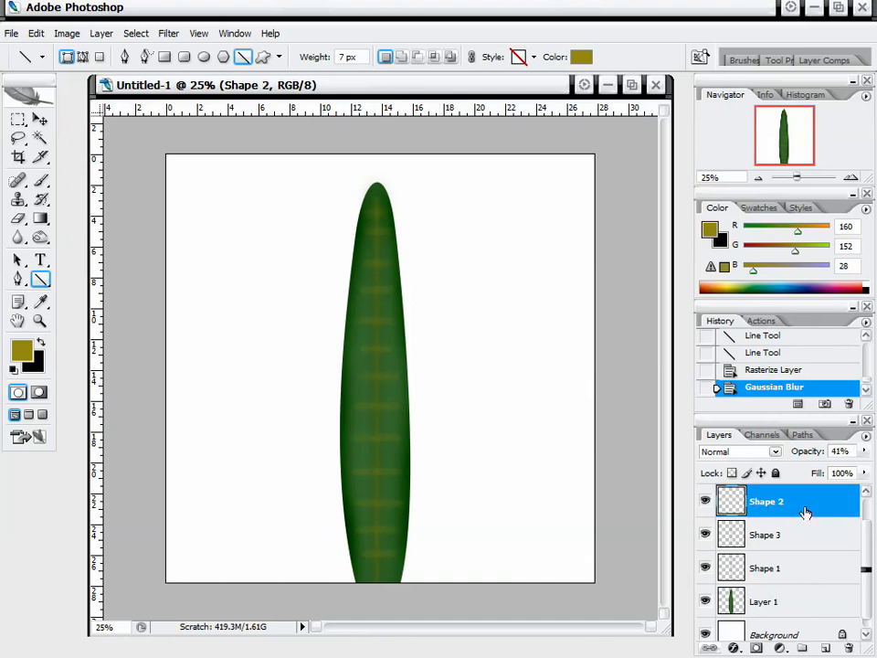
{"action": "left_click", "coordinate": [791, 602], "text": "shift"}
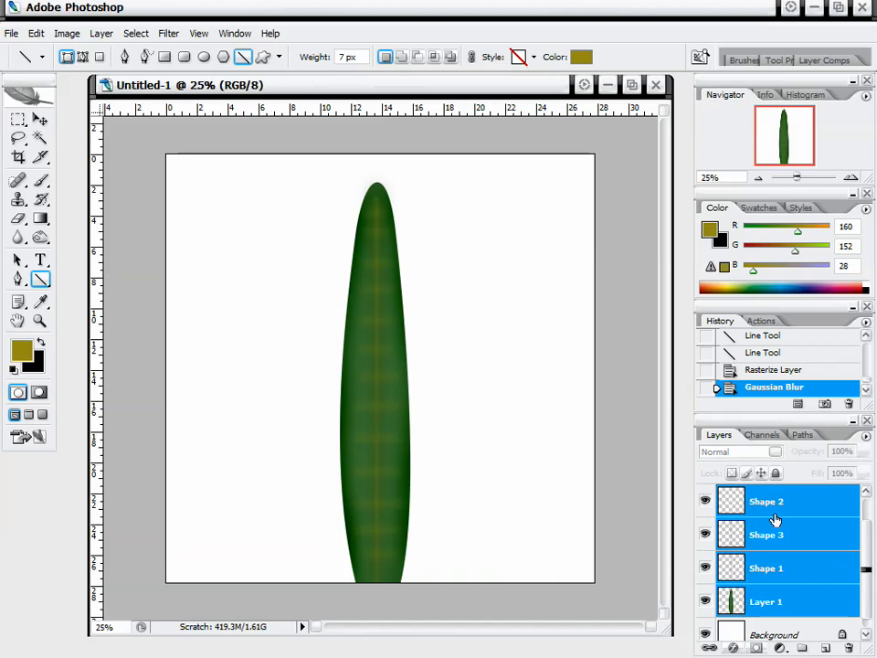
{"action": "key", "text": "ctrl+e"}
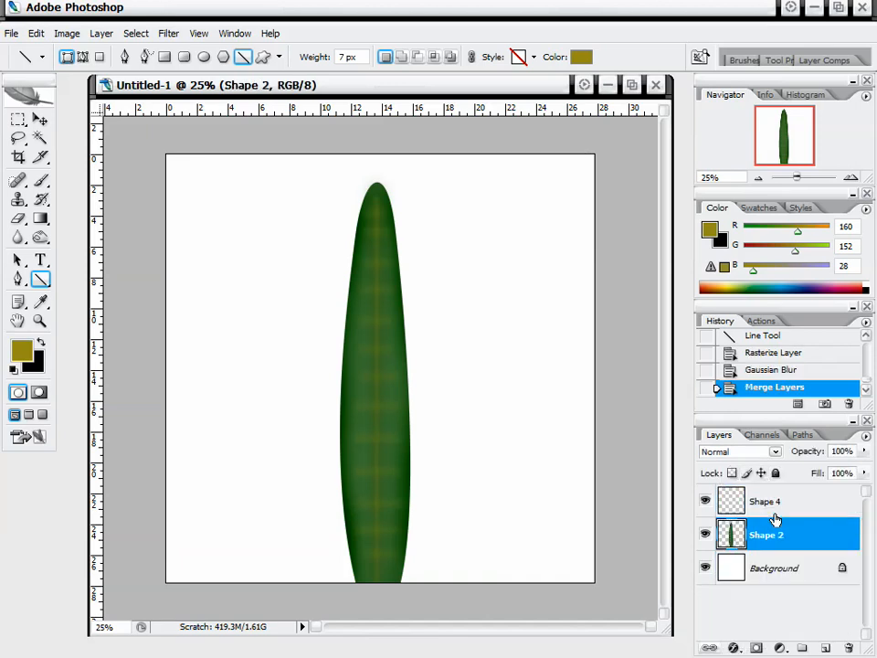
{"action": "left_click", "coordinate": [785, 504]}
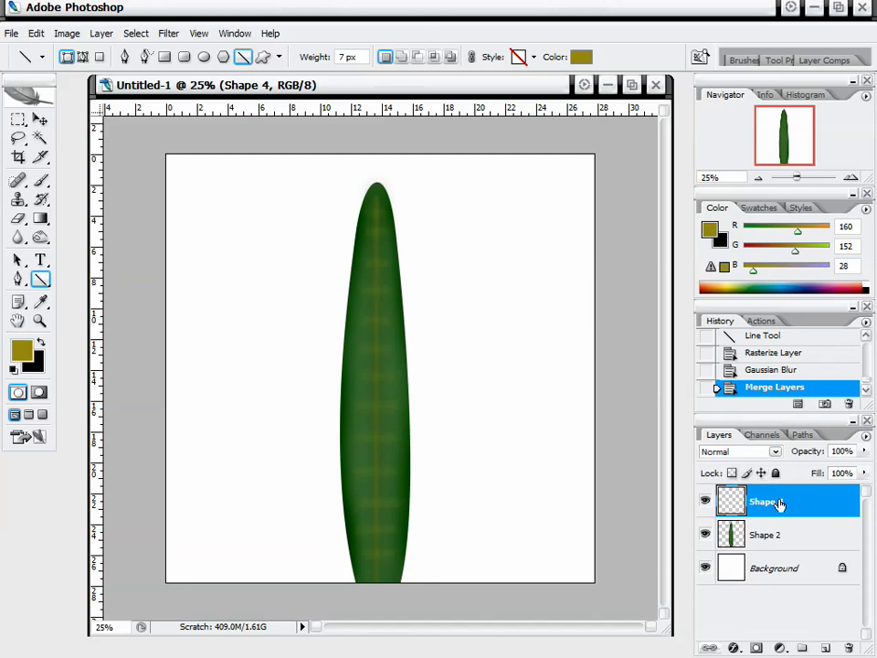
{"action": "key", "text": "ctrl+e"}
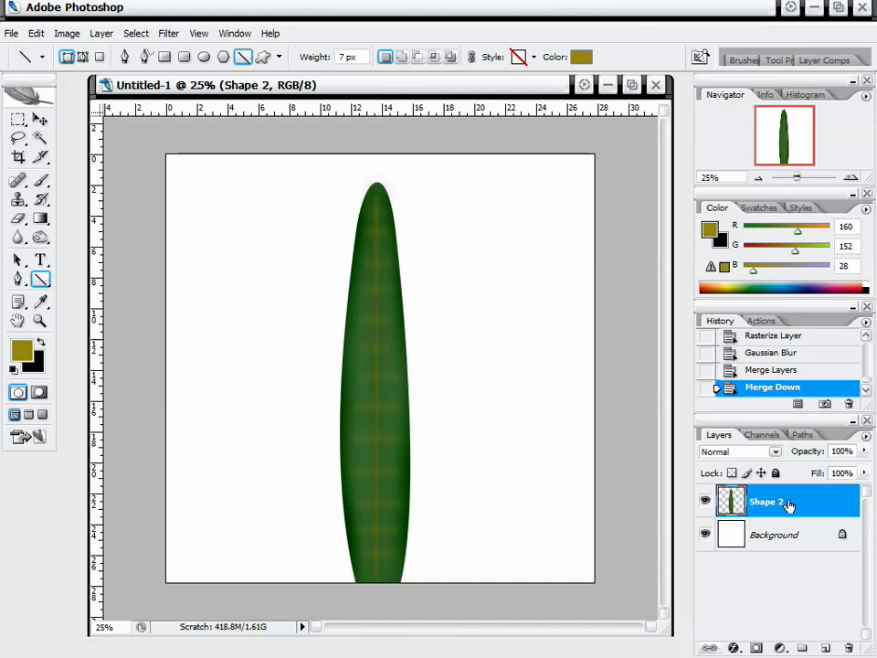
Duplicate the merged leaf layer and recolor the copy brown with Hue/Saturation at Hue -82 and Saturation +12, comparing it with the green original.
{"action": "left_click_drag", "start_coordinate": [791, 503], "coordinate": [827, 648]}
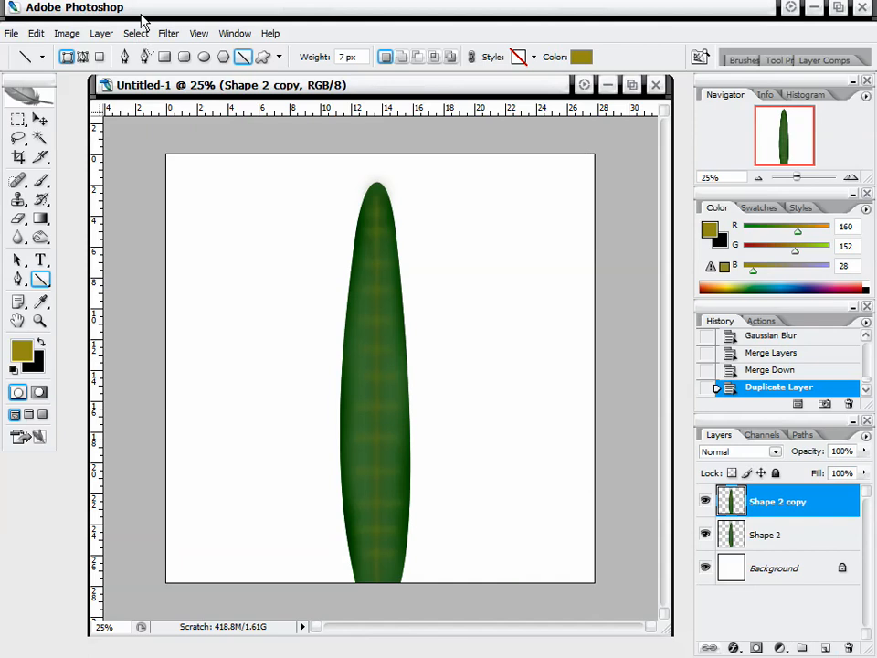
{"action": "key", "text": "ctrl+u"}
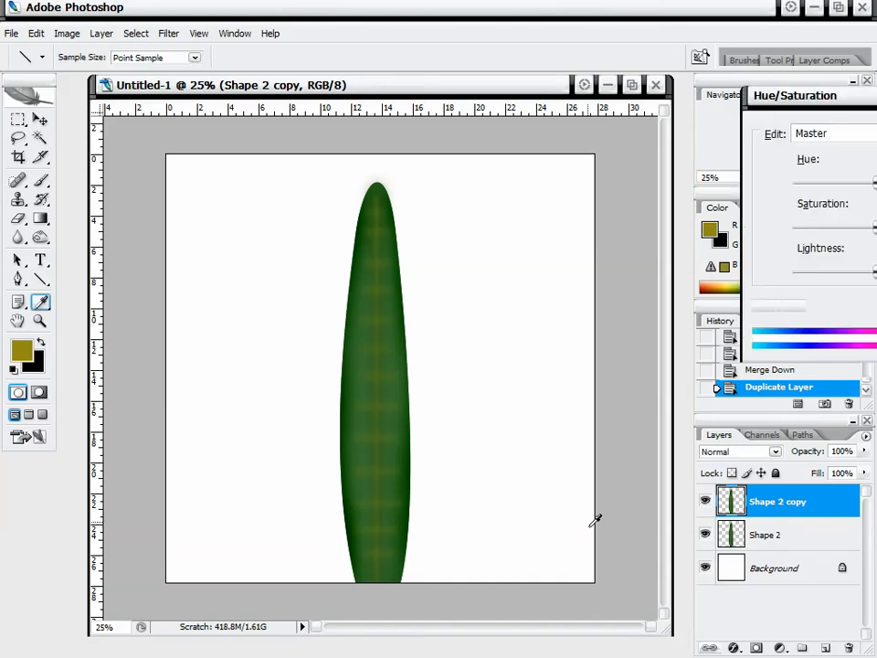
{"action": "left_click_drag", "start_coordinate": [811, 100], "coordinate": [521, 115]}
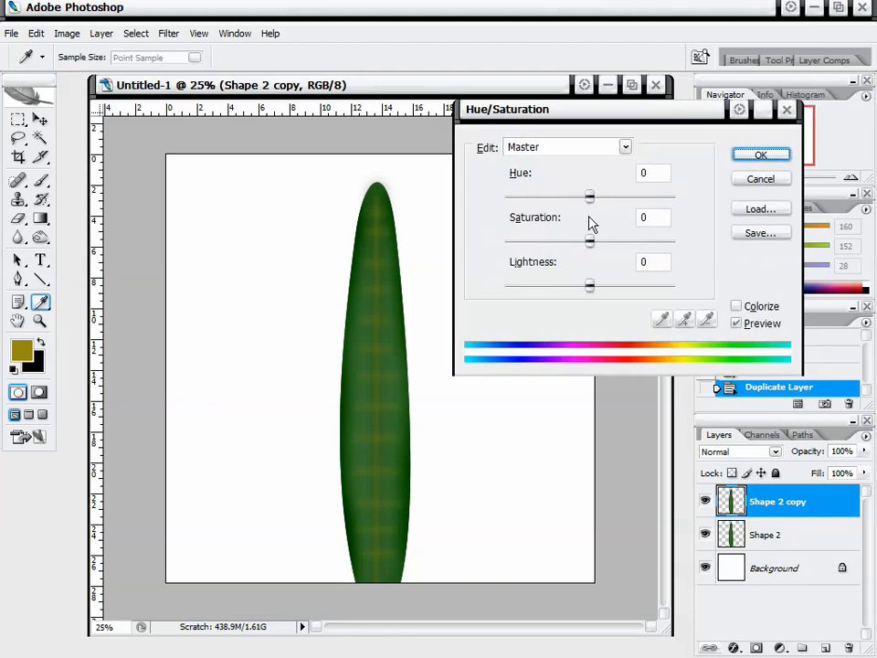
{"action": "left_click_drag", "start_coordinate": [591, 202], "coordinate": [542, 202]}
{"action": "mouse_move", "coordinate": [586, 245]}
{"action": "left_mouse_down"}
{"action": "mouse_move", "coordinate": [554, 247]}
{"action": "mouse_move", "coordinate": [598, 243]}
{"action": "left_mouse_up"}
{"action": "mouse_move", "coordinate": [542, 197]}
{"action": "left_mouse_down"}
{"action": "mouse_move", "coordinate": [533, 197]}
{"action": "mouse_move", "coordinate": [544, 197]}
{"action": "mouse_move", "coordinate": [539, 203]}
{"action": "left_mouse_up"}
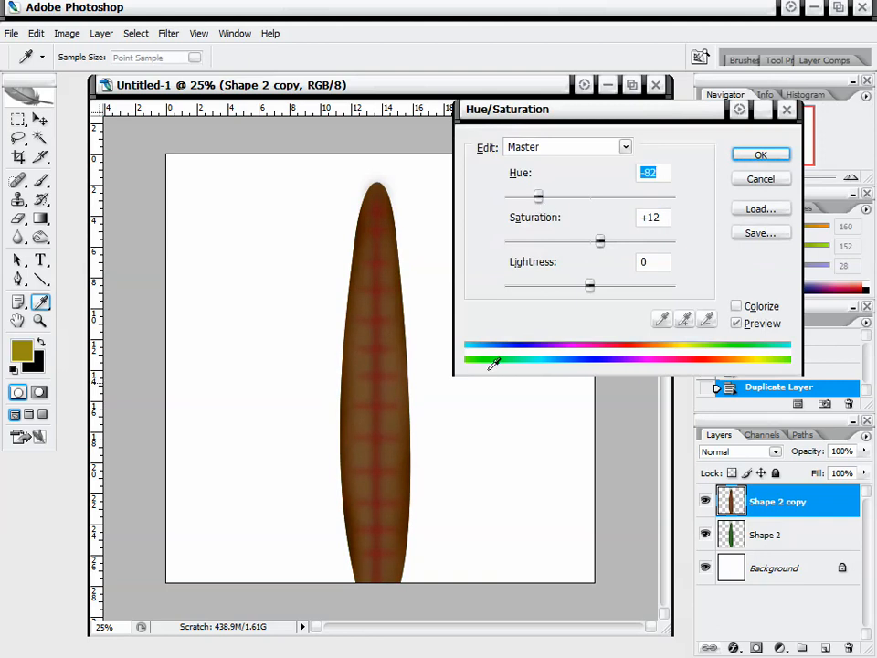
{"action": "left_click", "coordinate": [762, 155]}
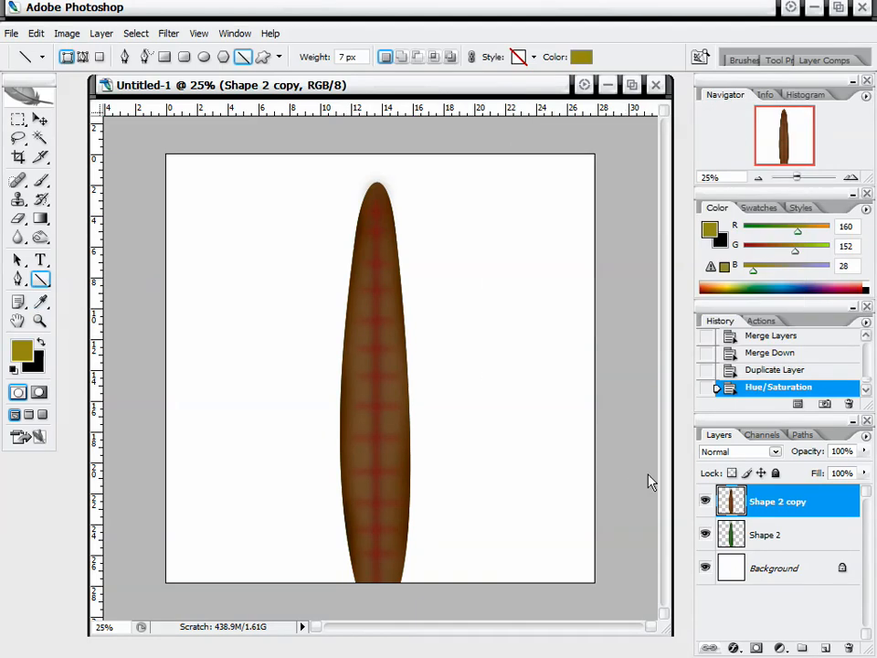
{"action": "left_click", "coordinate": [705, 502]}
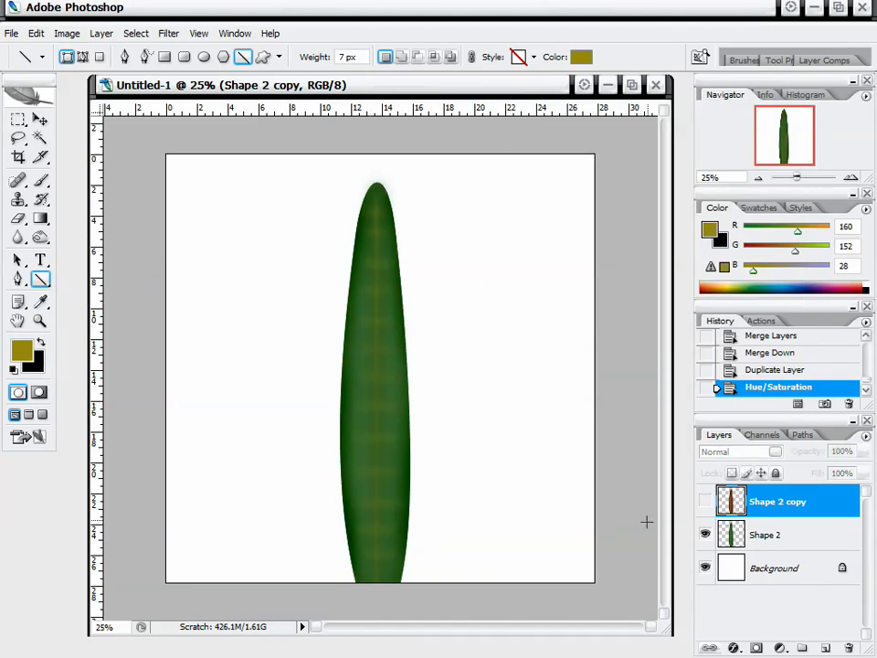
{"action": "left_click", "coordinate": [706, 502]}
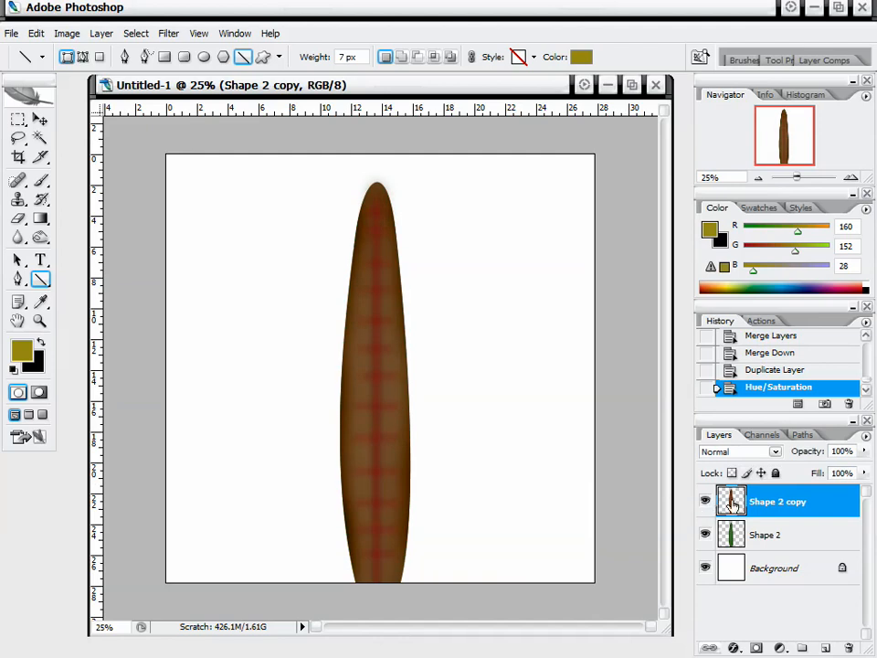
Set up the Eraser with a soft brush of about 1255 px diameter and 0% hardness.
{"action": "left_click", "coordinate": [19, 219]}
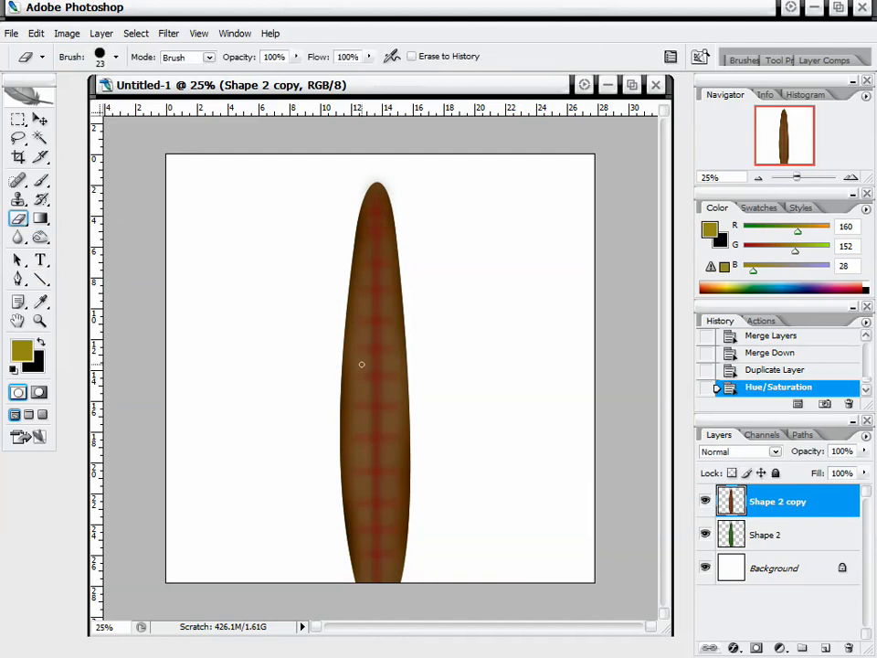
{"action": "right_click", "coordinate": [443, 335]}
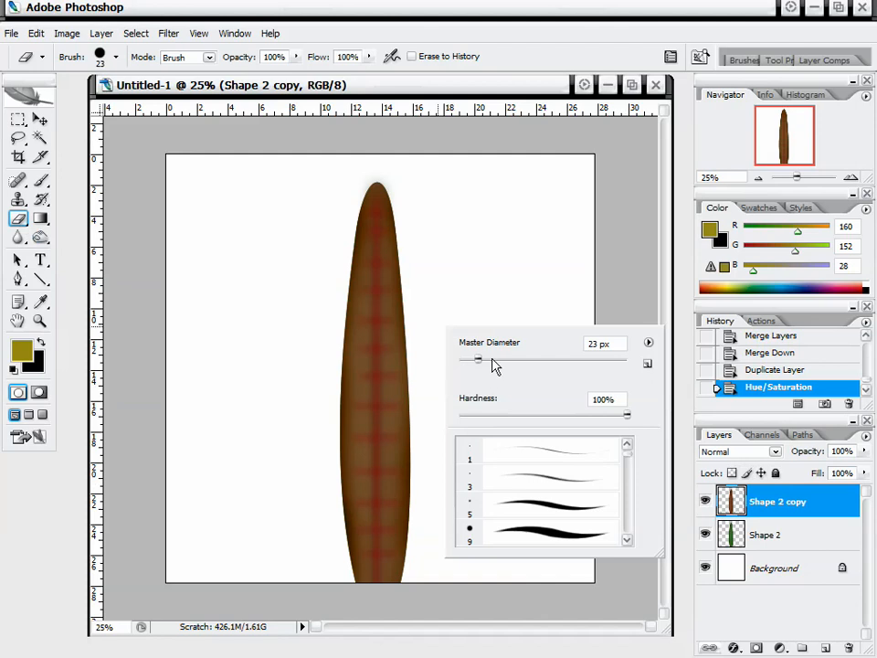
{"action": "left_click_drag", "start_coordinate": [488, 362], "coordinate": [622, 364]}
{"action": "left_click_drag", "start_coordinate": [627, 415], "coordinate": [495, 423]}
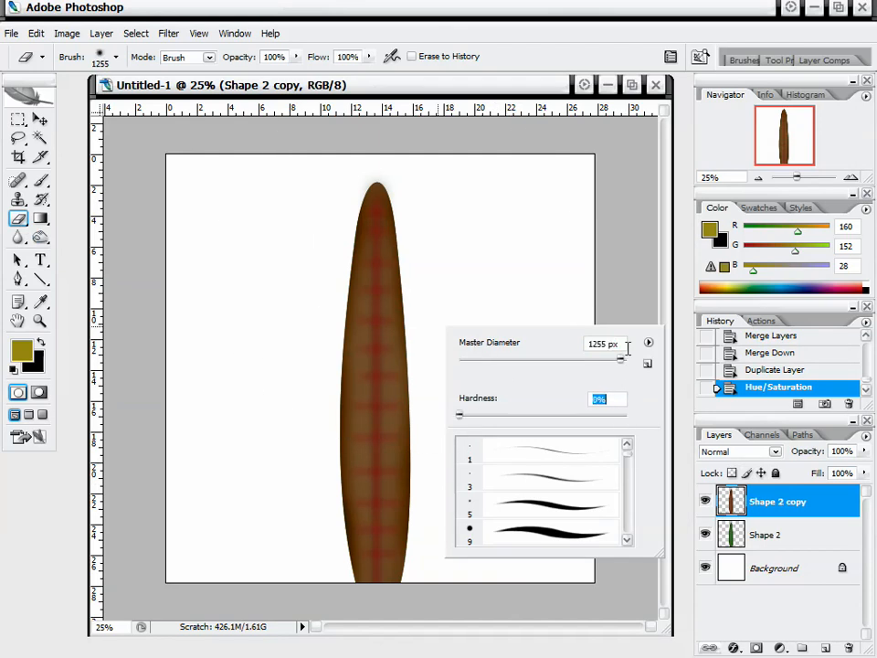
{"action": "left_click", "coordinate": [454, 86]}
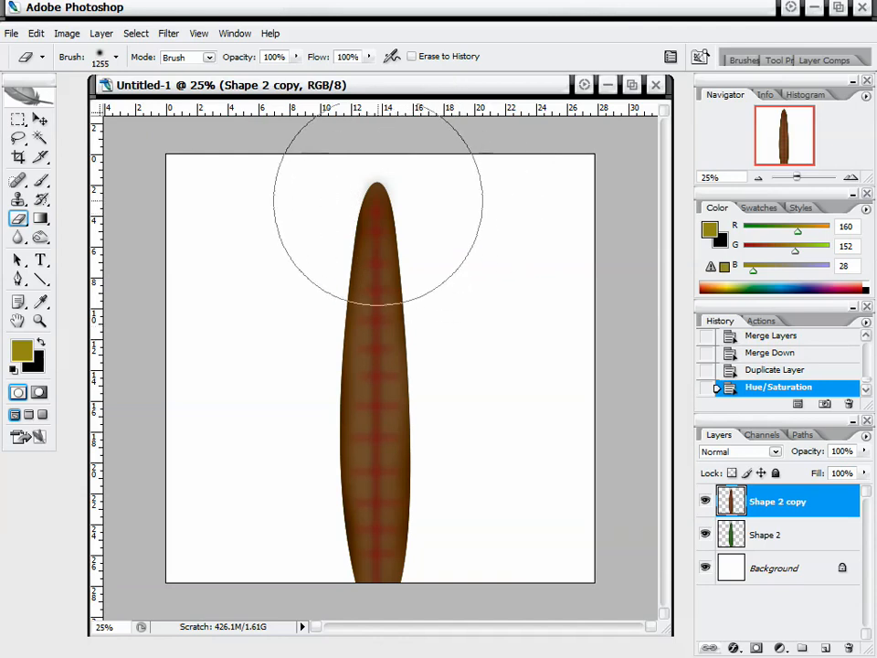
Try erasing the upper half of the brown leaf copy with the large soft Eraser, and undo that stroke.
{"action": "mouse_move", "coordinate": [389, 176]}
{"action": "left_mouse_down"}
{"action": "mouse_move", "coordinate": [413, 222]}
{"action": "mouse_move", "coordinate": [394, 247]}
{"action": "mouse_move", "coordinate": [434, 245]}
{"action": "mouse_move", "coordinate": [432, 272]}
{"action": "mouse_move", "coordinate": [422, 233]}
{"action": "mouse_move", "coordinate": [395, 262]}
{"action": "mouse_move", "coordinate": [413, 250]}
{"action": "mouse_move", "coordinate": [365, 215]}
{"action": "mouse_move", "coordinate": [354, 231]}
{"action": "mouse_move", "coordinate": [418, 284]}
{"action": "mouse_move", "coordinate": [393, 232]}
{"action": "mouse_move", "coordinate": [421, 234]}
{"action": "mouse_move", "coordinate": [397, 207]}
{"action": "left_mouse_up"}
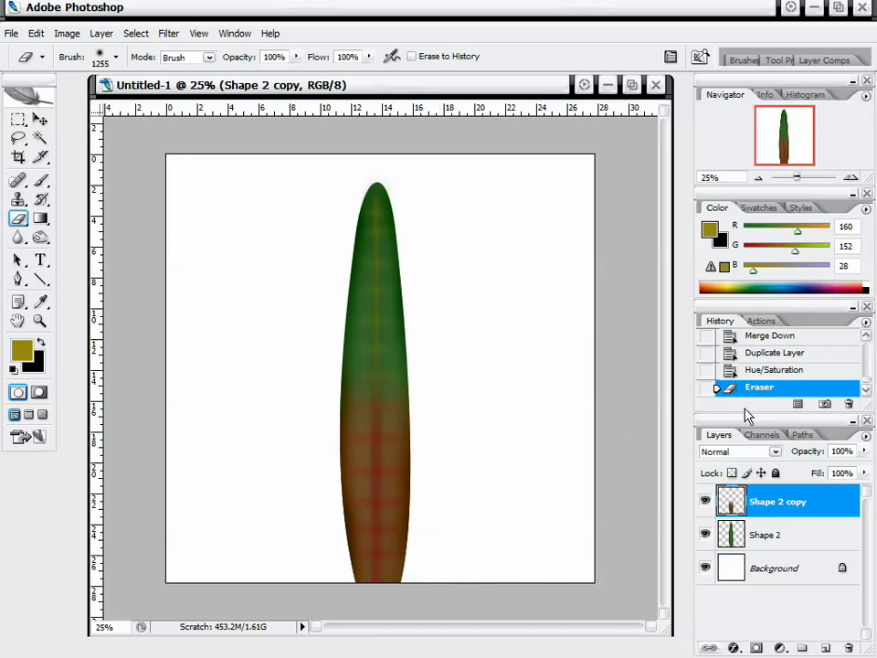
{"action": "key", "text": "ctrl+z"}
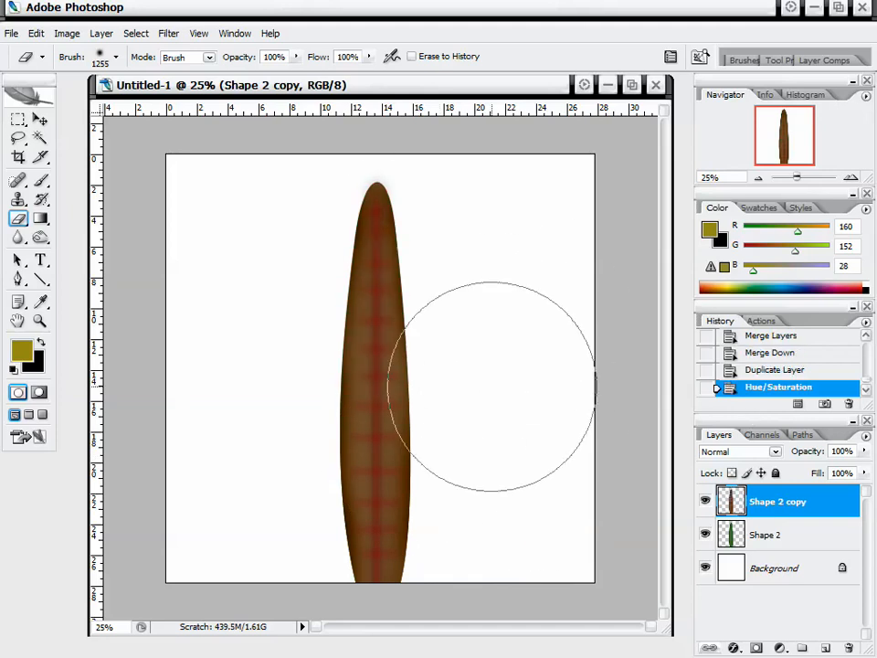
Enlarge the Eraser brush to about 2033 px and erase the upper part of the brown Shape 2 copy so its tip blends into green.
{"action": "left_click_drag", "start_coordinate": [773, 178], "coordinate": [764, 186]}
{"action": "right_click", "coordinate": [364, 331]}
{"action": "left_click_drag", "start_coordinate": [529, 370], "coordinate": [549, 374]}
{"action": "left_click", "coordinate": [414, 95]}
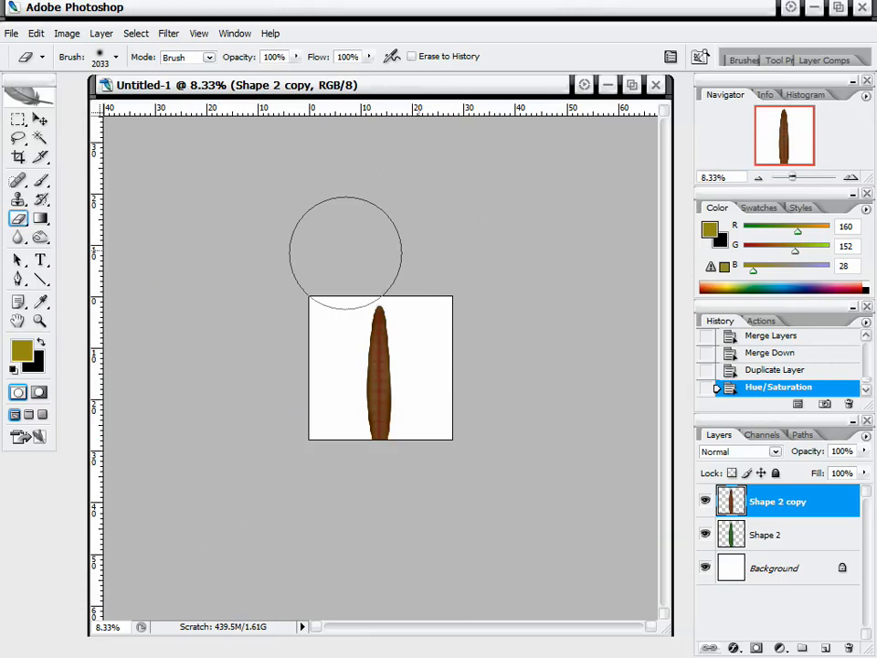
{"action": "mouse_move", "coordinate": [347, 250]}
{"action": "left_mouse_down"}
{"action": "mouse_move", "coordinate": [375, 246]}
{"action": "mouse_move", "coordinate": [310, 230]}
{"action": "mouse_move", "coordinate": [353, 249]}
{"action": "mouse_move", "coordinate": [438, 239]}
{"action": "mouse_move", "coordinate": [428, 234]}
{"action": "left_mouse_up"}
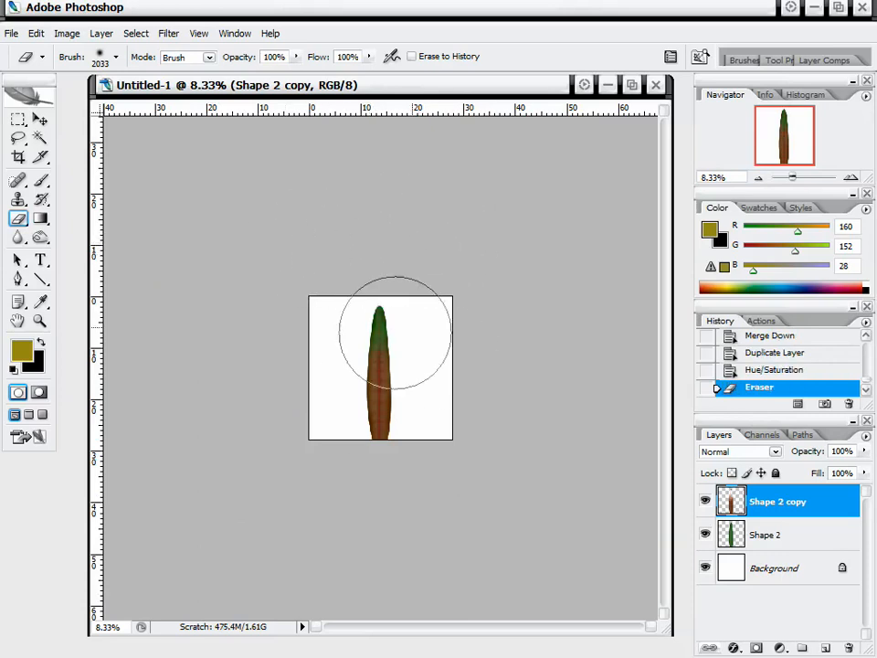
{"action": "left_click", "coordinate": [394, 283]}
{"action": "left_click", "coordinate": [851, 176]}
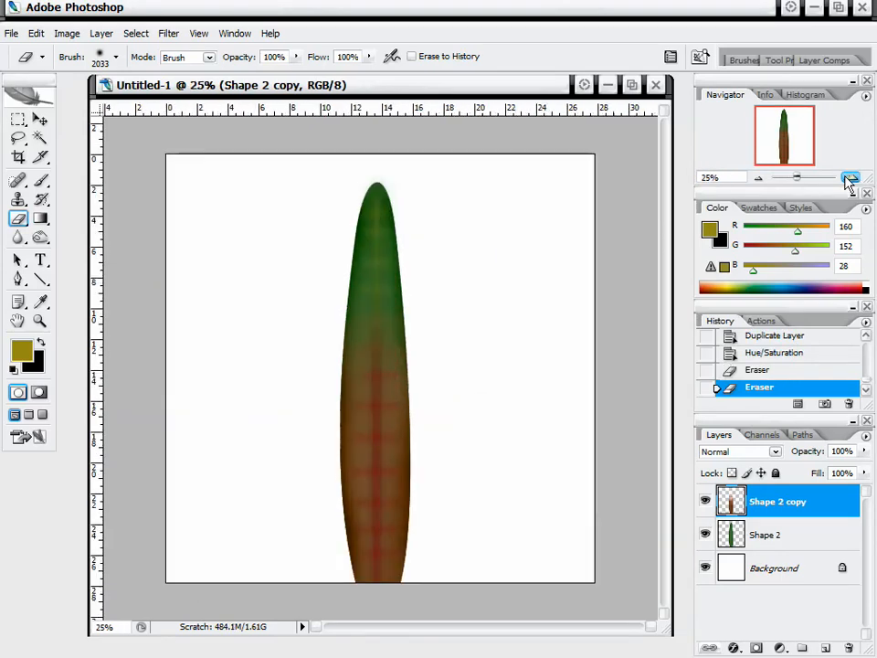
Set the Eraser opacity to 50% and soften the green-to-brown transition around the leaf's middle.
{"action": "left_click", "coordinate": [759, 176]}
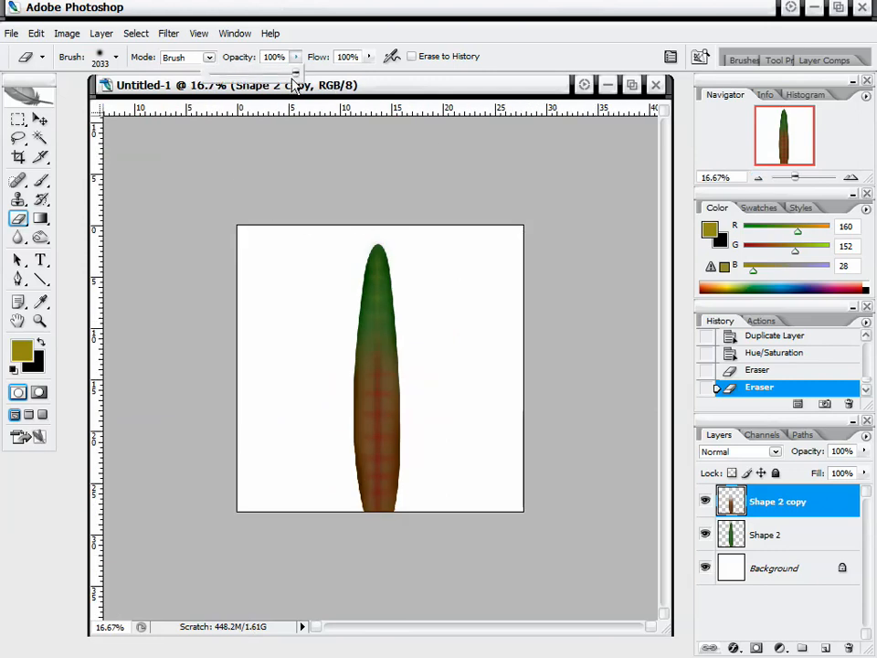
{"action": "left_click_drag", "start_coordinate": [295, 57], "coordinate": [255, 78]}
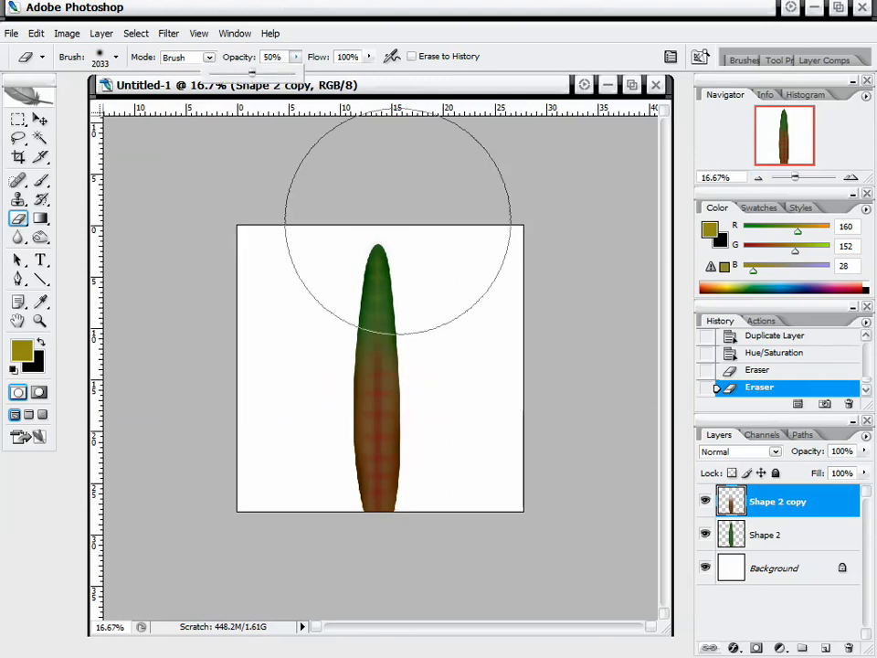
{"action": "left_click_drag", "start_coordinate": [399, 273], "coordinate": [544, 382]}
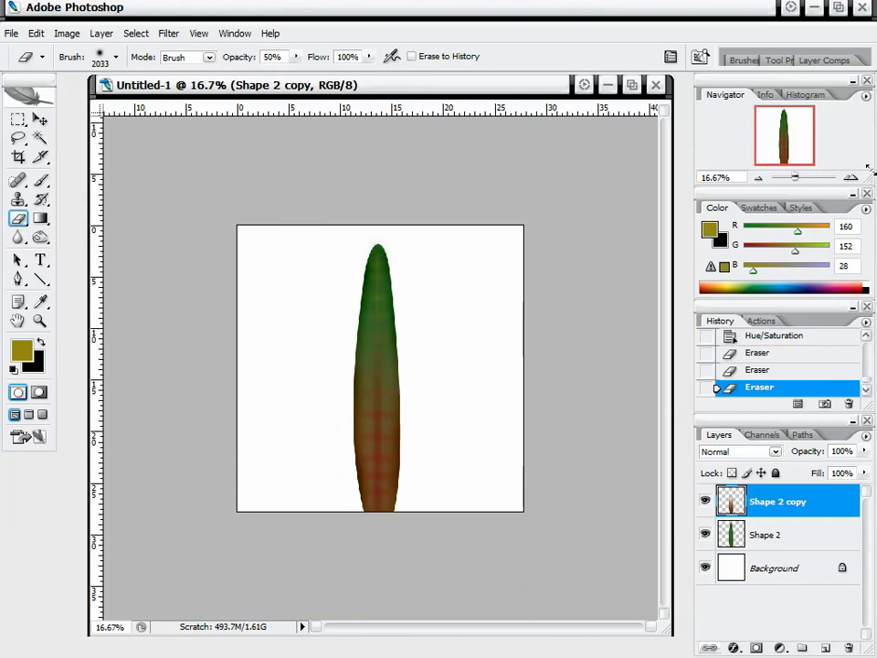
Reduce the Eraser brush diameter to about 394 px.
{"action": "left_click", "coordinate": [851, 178]}
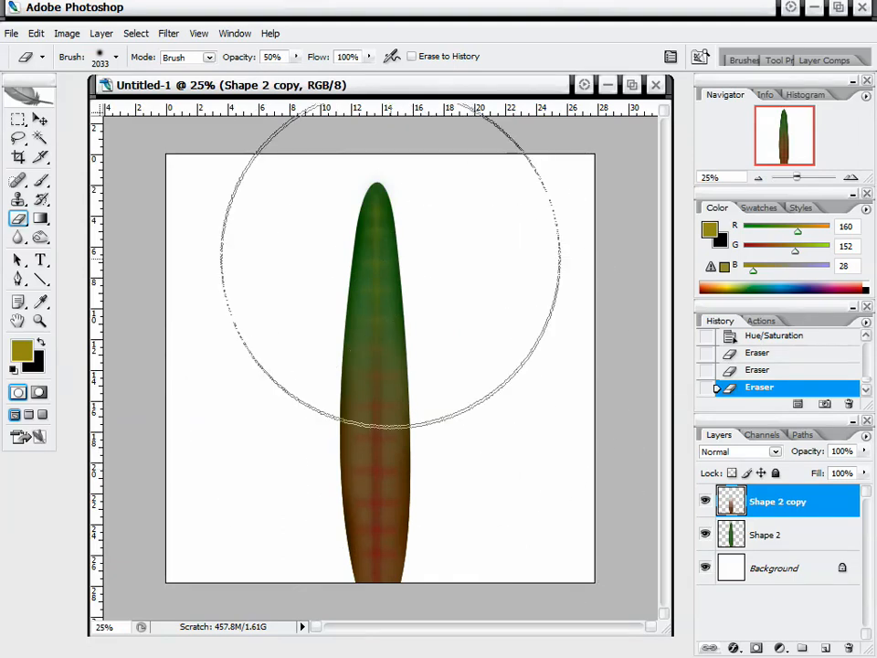
{"action": "right_click", "coordinate": [402, 272]}
{"action": "left_click", "coordinate": [558, 306]}
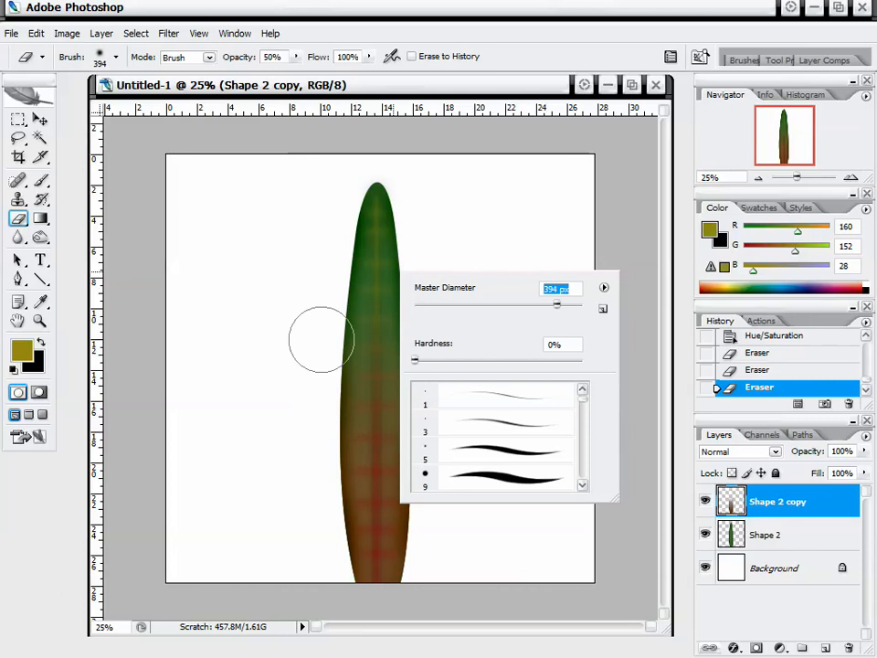
{"action": "left_click_drag", "start_coordinate": [487, 92], "coordinate": [439, 89]}
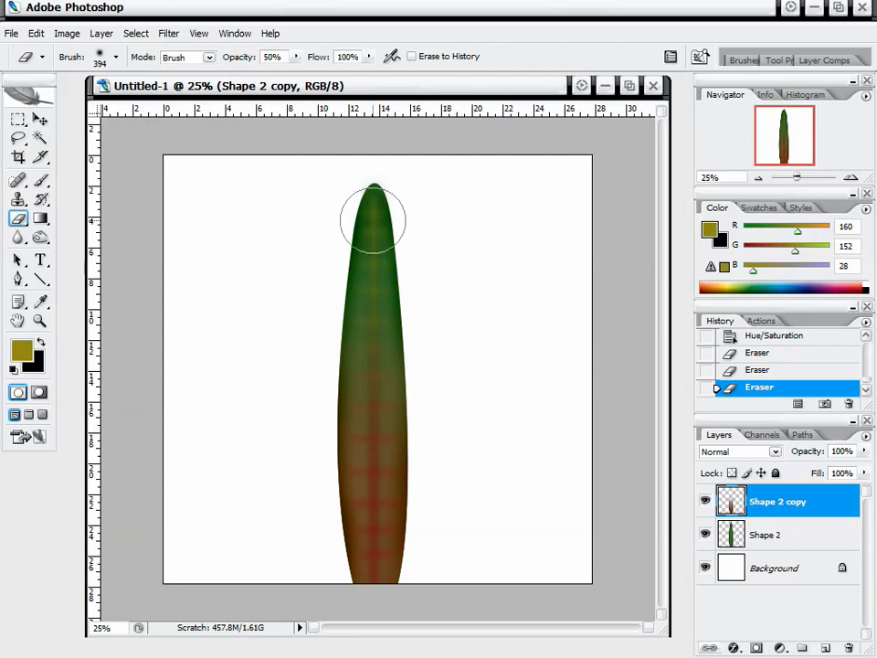
Switch to the Brush tool and add a new empty layer above the Shape 2 copy layer.
{"action": "right_click", "coordinate": [491, 289]}
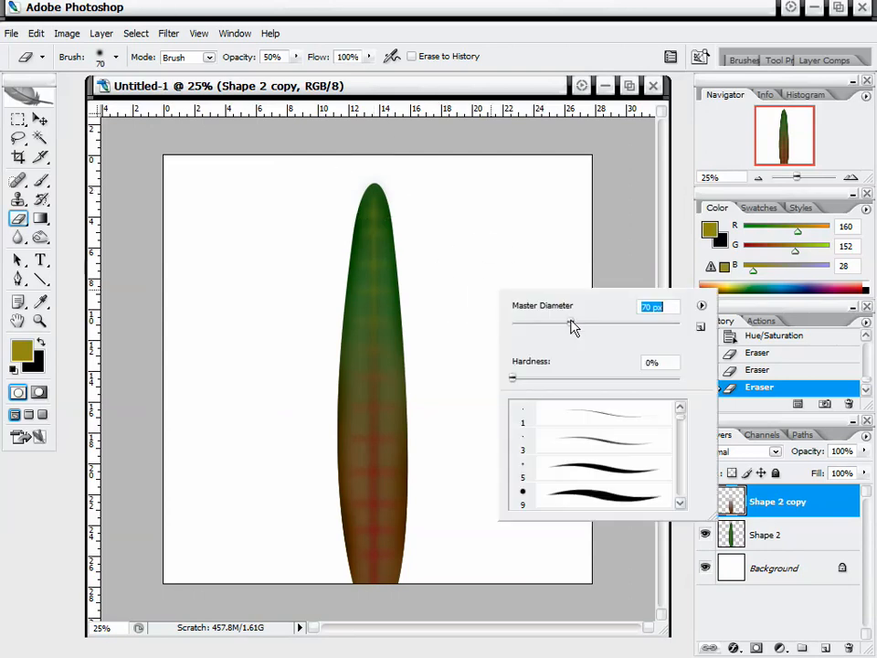
{"action": "left_click", "coordinate": [40, 183]}
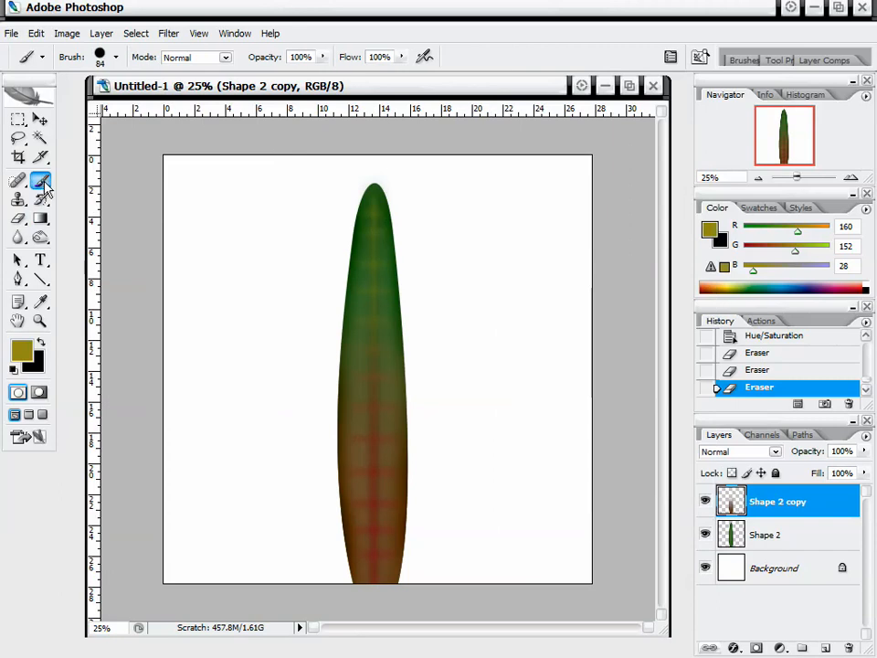
{"action": "left_click", "coordinate": [866, 437]}
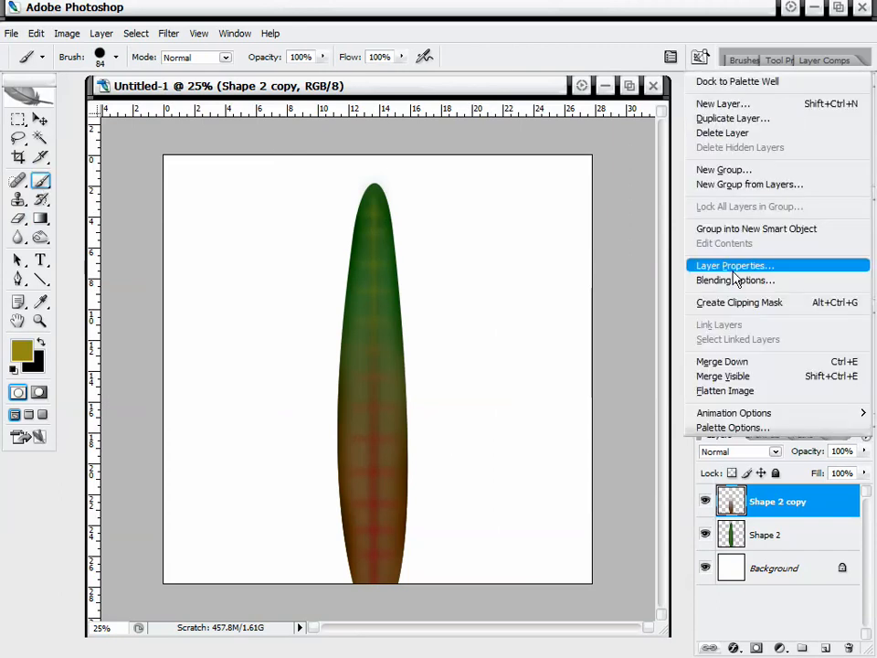
{"action": "left_click", "coordinate": [727, 104]}
{"action": "left_click", "coordinate": [691, 276]}
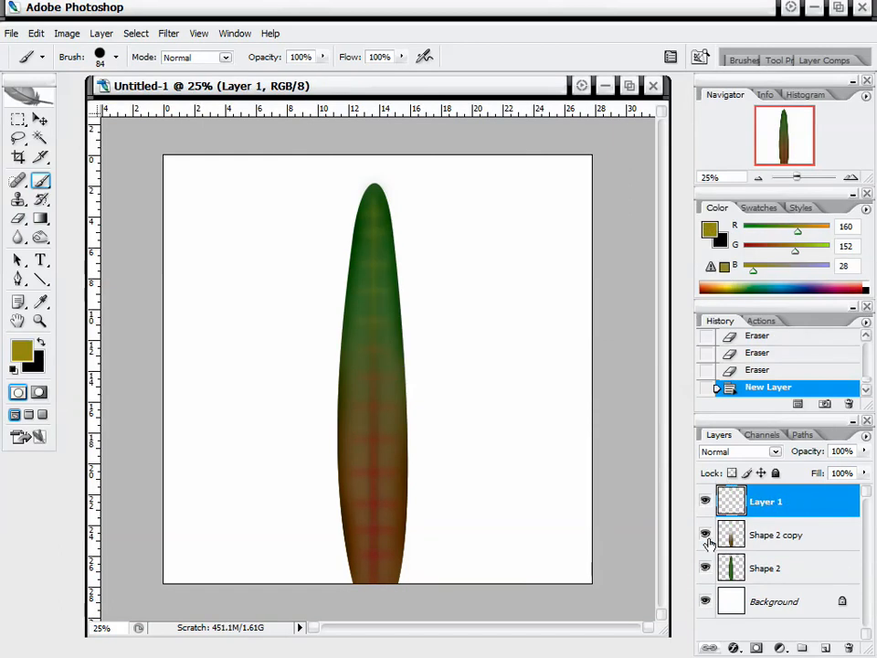
Lower the opacity of the Shape 2 copy layer to 91%.
{"action": "left_click", "coordinate": [786, 545]}
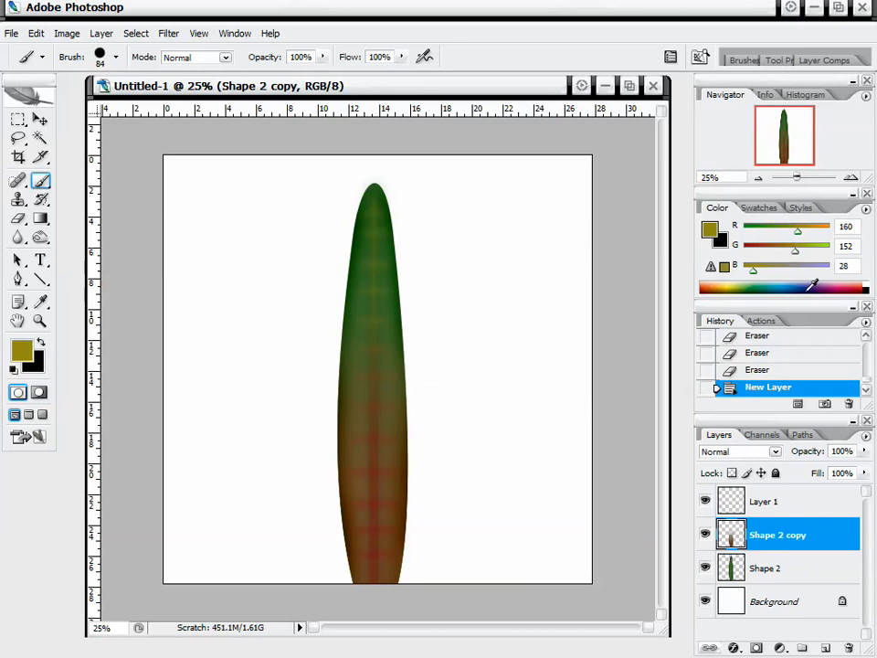
{"action": "left_click", "coordinate": [864, 452]}
{"action": "mouse_move", "coordinate": [864, 470]}
{"action": "left_mouse_down"}
{"action": "mouse_move", "coordinate": [841, 471]}
{"action": "mouse_move", "coordinate": [867, 472]}
{"action": "mouse_move", "coordinate": [856, 472]}
{"action": "left_mouse_up"}
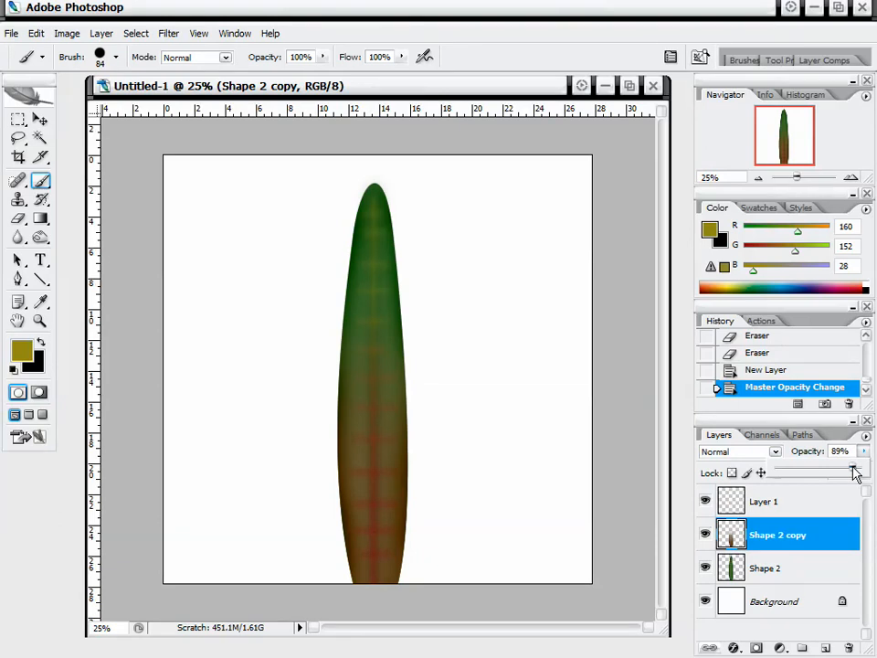
{"action": "left_click_drag", "start_coordinate": [856, 471], "coordinate": [858, 471]}
{"action": "left_click", "coordinate": [820, 539]}
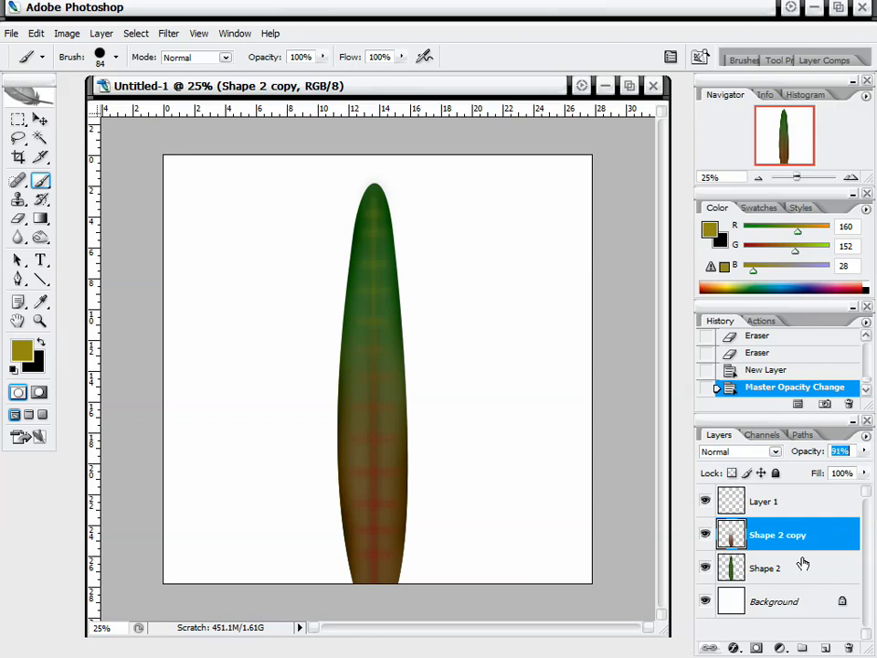
Merge the Shape 2 copy layer down into Shape 2 and check the merged leaf by toggling its visibility.
{"action": "key", "text": "ctrl+e"}
{"action": "left_click", "coordinate": [706, 536]}
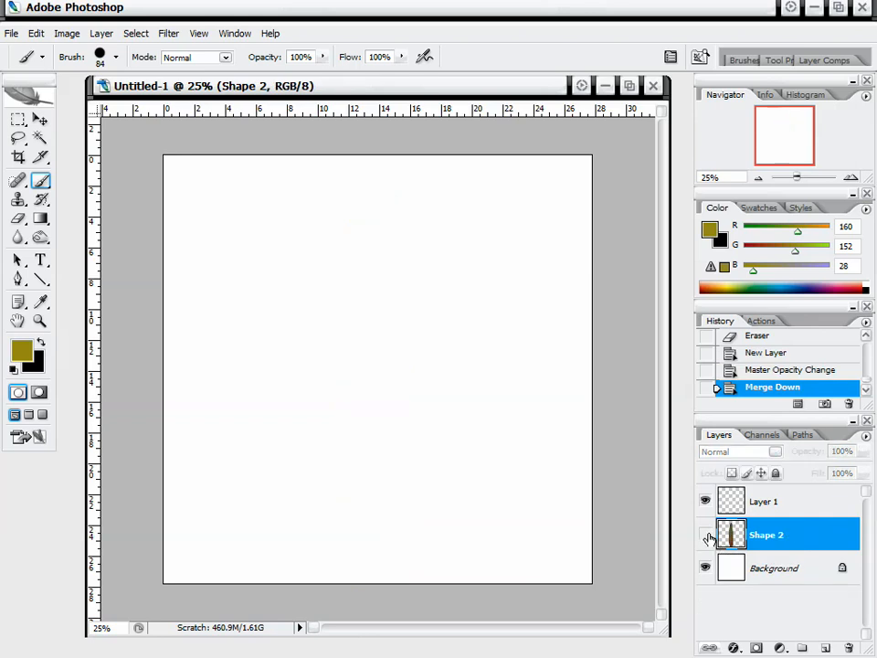
{"action": "left_click", "coordinate": [708, 537]}
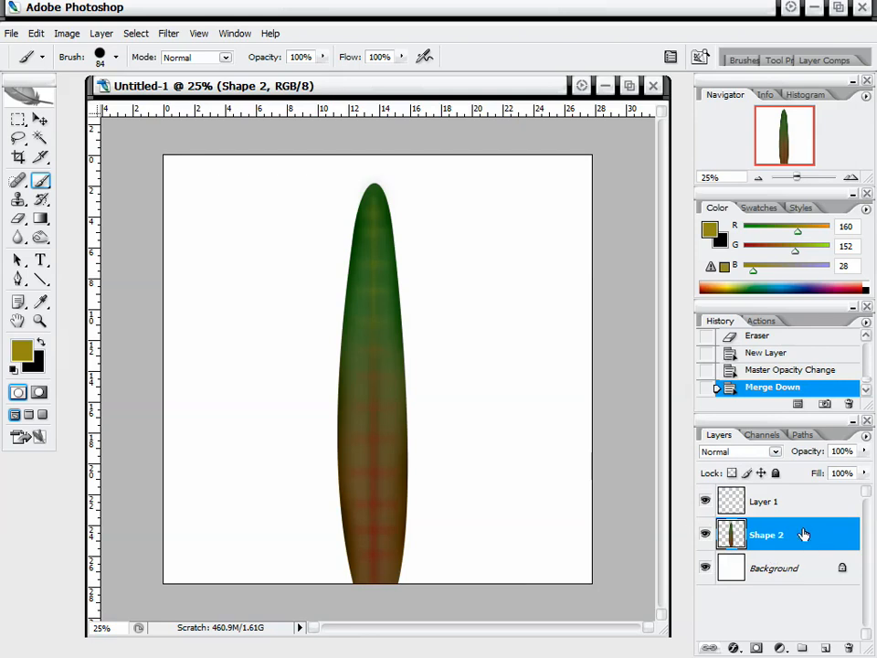
Make Layer 1 active and set the foreground colour to dark brown 4c4331.
{"action": "left_click", "coordinate": [829, 506]}
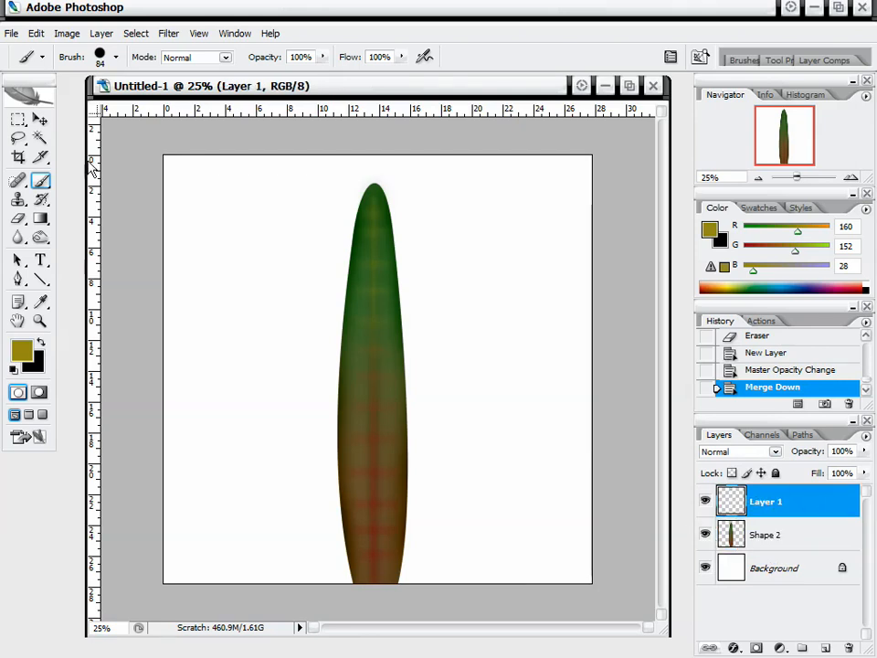
{"action": "left_click", "coordinate": [22, 351]}
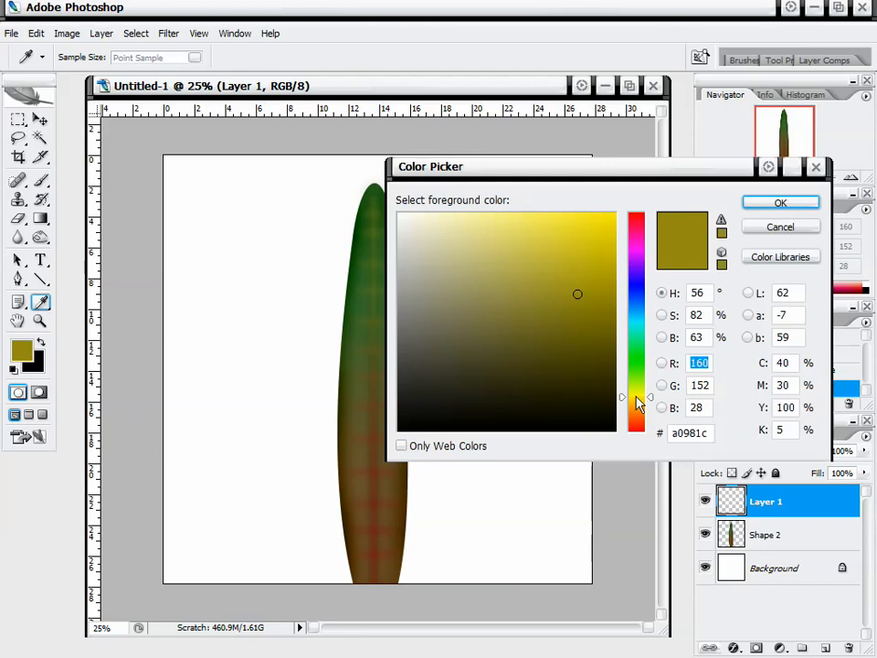
{"action": "left_click_drag", "start_coordinate": [638, 402], "coordinate": [638, 416]}
{"action": "mouse_move", "coordinate": [597, 354]}
{"action": "left_mouse_down"}
{"action": "mouse_move", "coordinate": [483, 348]}
{"action": "mouse_move", "coordinate": [466, 370]}
{"action": "mouse_move", "coordinate": [481, 354]}
{"action": "mouse_move", "coordinate": [470, 357]}
{"action": "mouse_move", "coordinate": [482, 369]}
{"action": "left_mouse_up"}
{"action": "left_click_drag", "start_coordinate": [637, 421], "coordinate": [639, 413]}
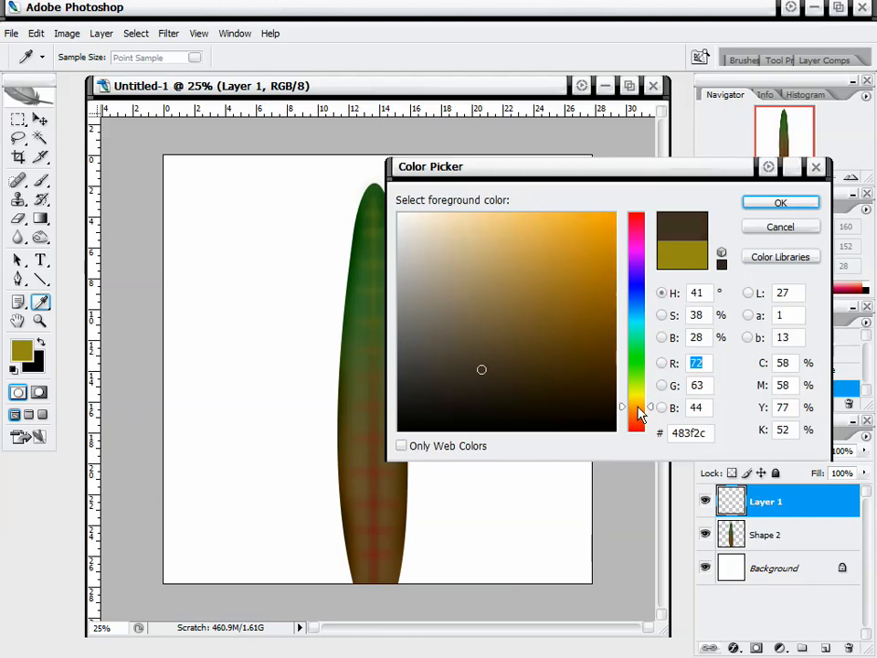
{"action": "mouse_move", "coordinate": [482, 369]}
{"action": "left_mouse_down"}
{"action": "mouse_move", "coordinate": [472, 379]}
{"action": "mouse_move", "coordinate": [476, 365]}
{"action": "left_mouse_up"}
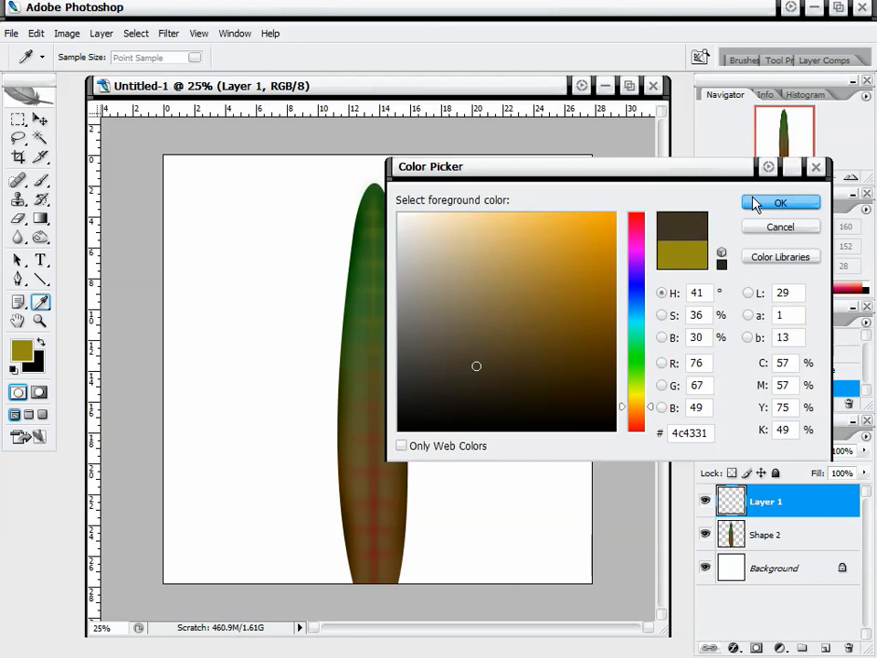
{"action": "left_click", "coordinate": [781, 203]}
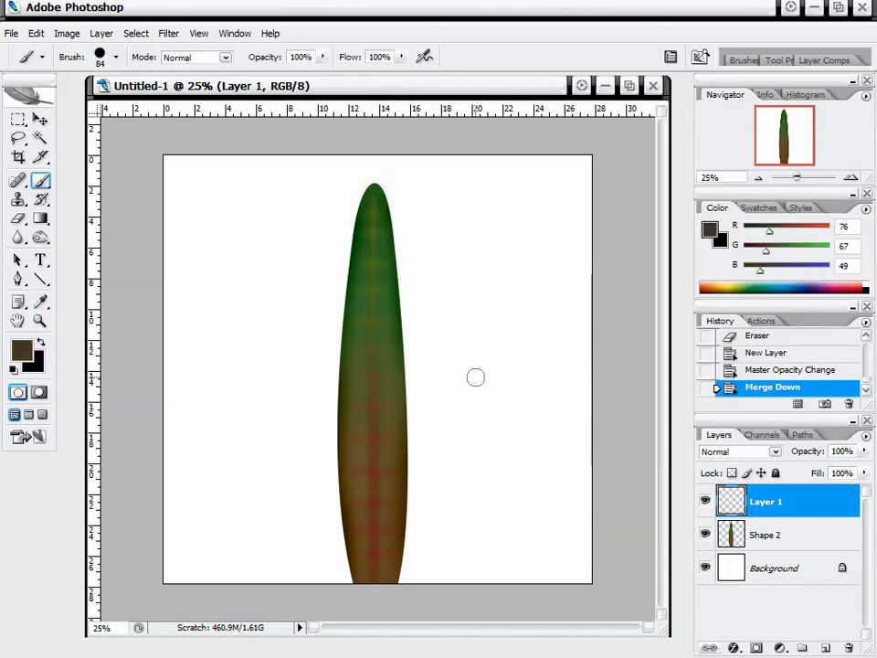
Reduce the hard Brush diameter to 11 px for detail work at the leaf's upper tip.
{"action": "left_click", "coordinate": [852, 176]}
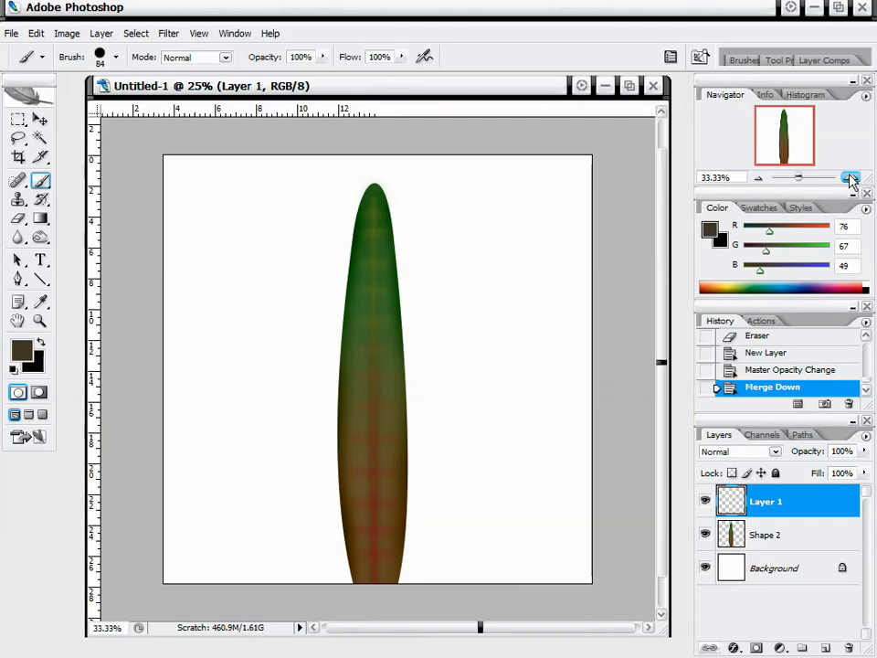
{"action": "left_click", "coordinate": [852, 176]}
{"action": "left_click", "coordinate": [852, 177]}
{"action": "left_click", "coordinate": [852, 177]}
{"action": "left_click", "coordinate": [852, 176]}
{"action": "left_click", "coordinate": [783, 123]}
{"action": "left_click_drag", "start_coordinate": [783, 123], "coordinate": [785, 108]}
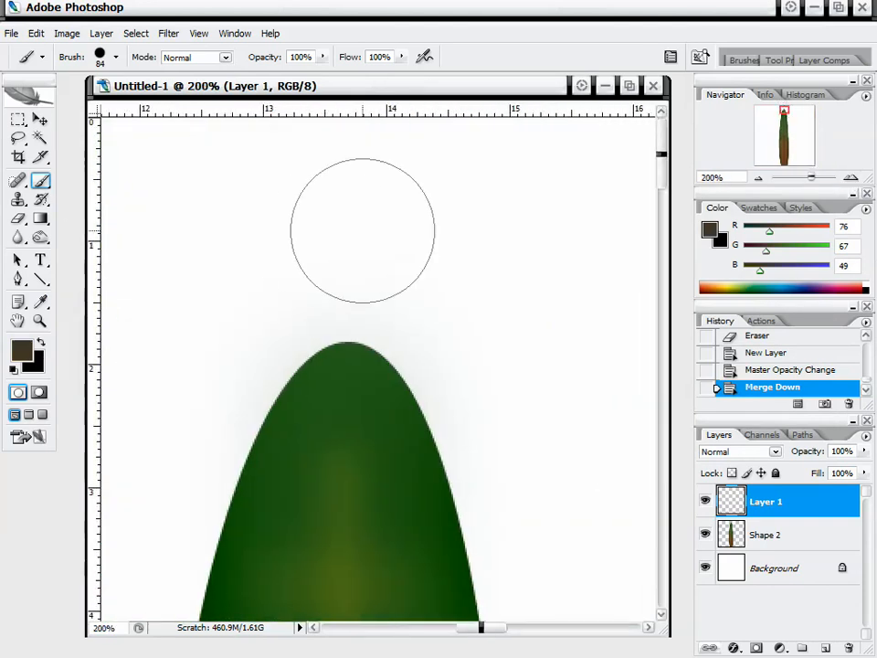
{"action": "right_click", "coordinate": [398, 241]}
{"action": "left_click_drag", "start_coordinate": [453, 263], "coordinate": [431, 263]}
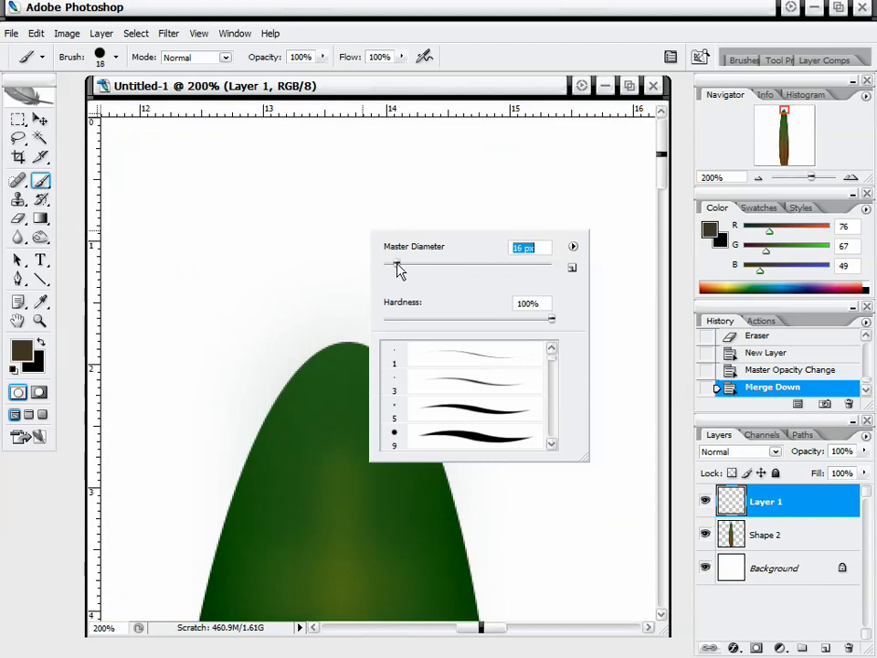
{"action": "left_click_drag", "start_coordinate": [398, 265], "coordinate": [392, 264]}
Outline a curved, pointed dark brown tip on top of the leaf on Layer 1 and fill it in with brush strokes.
{"action": "left_click", "coordinate": [759, 179]}
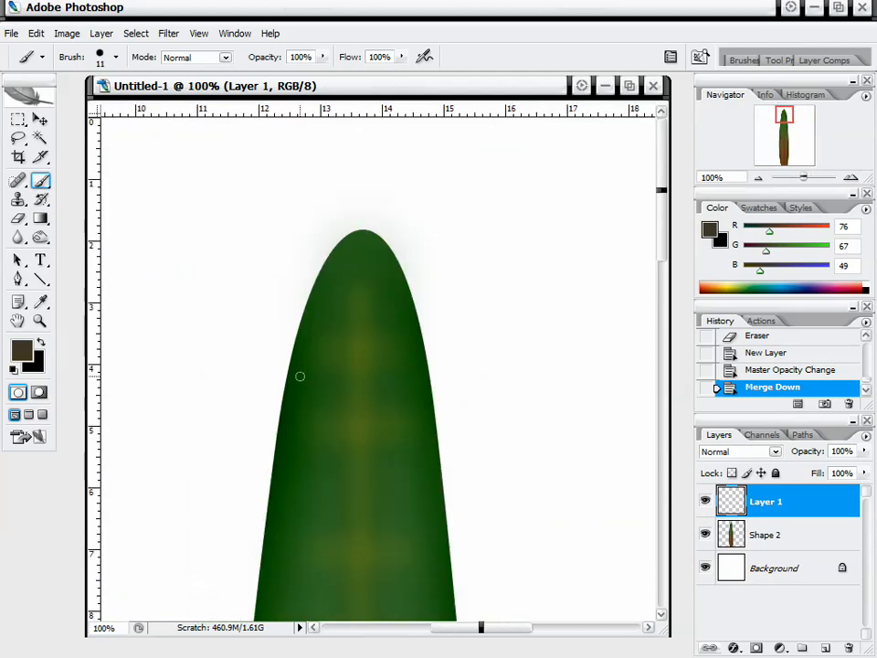
{"action": "left_click", "coordinate": [850, 177]}
{"action": "left_click_drag", "start_coordinate": [798, 137], "coordinate": [784, 111]}
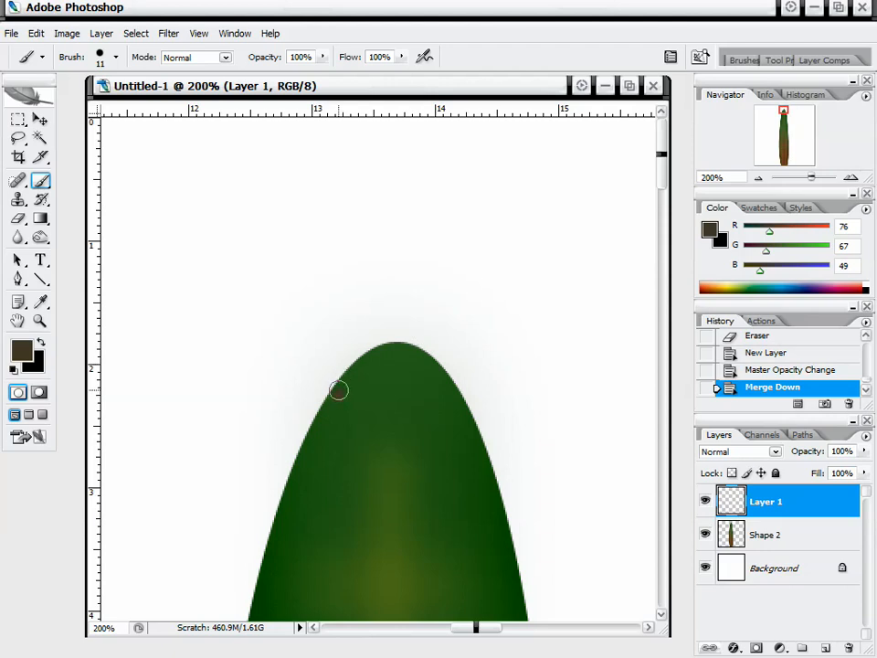
{"action": "mouse_move", "coordinate": [339, 391]}
{"action": "left_mouse_down"}
{"action": "mouse_move", "coordinate": [358, 290]}
{"action": "mouse_move", "coordinate": [383, 227]}
{"action": "mouse_move", "coordinate": [453, 147]}
{"action": "mouse_move", "coordinate": [475, 139]}
{"action": "mouse_move", "coordinate": [455, 176]}
{"action": "mouse_move", "coordinate": [434, 270]}
{"action": "mouse_move", "coordinate": [459, 400]}
{"action": "left_mouse_up"}
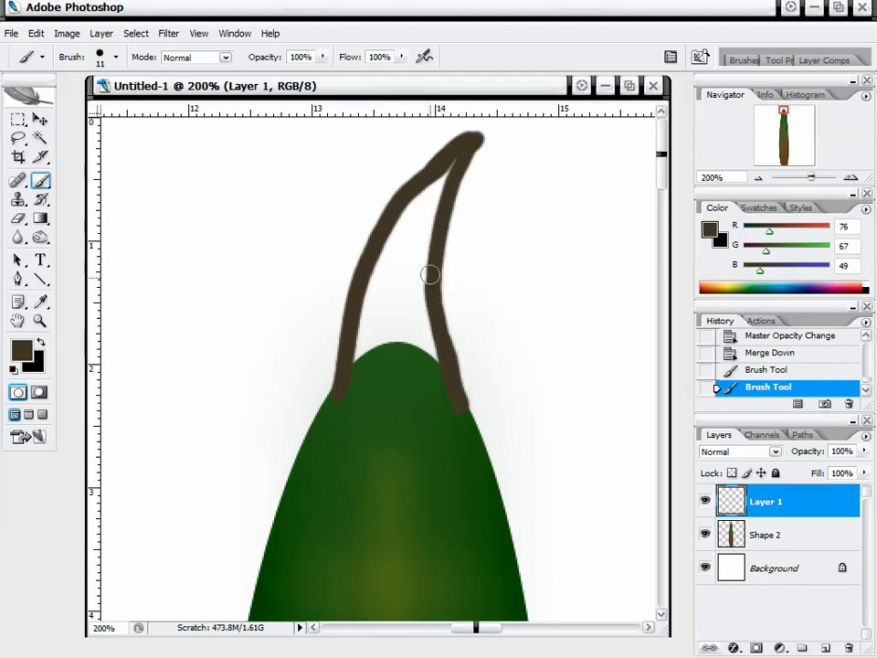
{"action": "mouse_move", "coordinate": [455, 173]}
{"action": "left_mouse_down"}
{"action": "mouse_move", "coordinate": [429, 357]}
{"action": "mouse_move", "coordinate": [432, 313]}
{"action": "mouse_move", "coordinate": [453, 406]}
{"action": "mouse_move", "coordinate": [395, 376]}
{"action": "mouse_move", "coordinate": [337, 394]}
{"action": "mouse_move", "coordinate": [341, 376]}
{"action": "mouse_move", "coordinate": [326, 407]}
{"action": "mouse_move", "coordinate": [352, 315]}
{"action": "mouse_move", "coordinate": [443, 145]}
{"action": "mouse_move", "coordinate": [448, 159]}
{"action": "mouse_move", "coordinate": [419, 203]}
{"action": "mouse_move", "coordinate": [428, 195]}
{"action": "mouse_move", "coordinate": [398, 263]}
{"action": "mouse_move", "coordinate": [422, 236]}
{"action": "mouse_move", "coordinate": [398, 259]}
{"action": "mouse_move", "coordinate": [420, 195]}
{"action": "mouse_move", "coordinate": [329, 351]}
{"action": "mouse_move", "coordinate": [365, 308]}
{"action": "mouse_move", "coordinate": [349, 367]}
{"action": "mouse_move", "coordinate": [407, 250]}
{"action": "mouse_move", "coordinate": [431, 229]}
{"action": "mouse_move", "coordinate": [413, 290]}
{"action": "mouse_move", "coordinate": [430, 270]}
{"action": "mouse_move", "coordinate": [429, 350]}
{"action": "mouse_move", "coordinate": [439, 377]}
{"action": "mouse_move", "coordinate": [390, 350]}
{"action": "mouse_move", "coordinate": [331, 382]}
{"action": "left_mouse_up"}
{"action": "left_click_drag", "start_coordinate": [385, 289], "coordinate": [393, 261]}
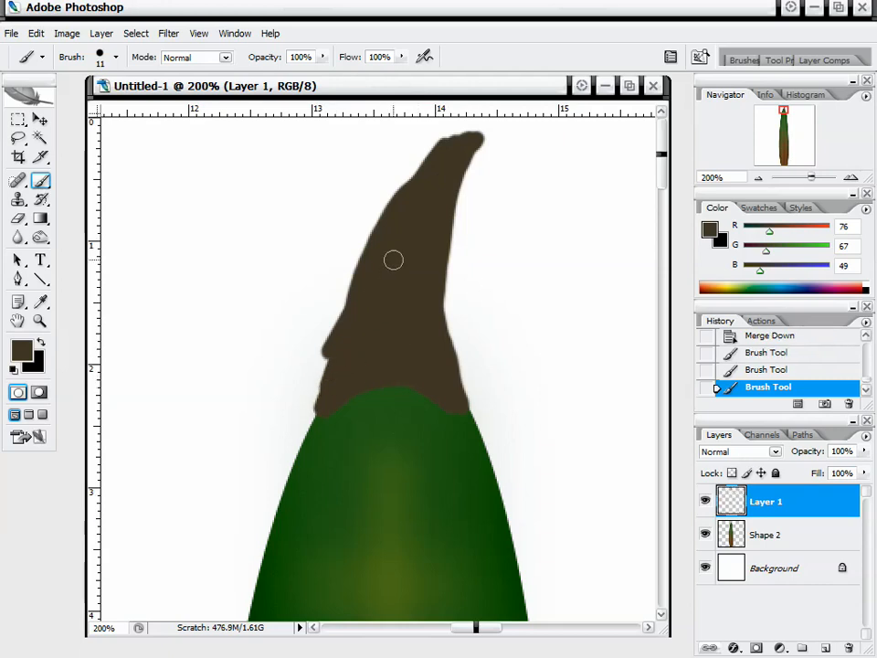
Reduce the Eraser to 16 px and erase at the stray bump on the left edge of the brown tip.
{"action": "left_click", "coordinate": [17, 217]}
{"action": "right_click", "coordinate": [375, 298]}
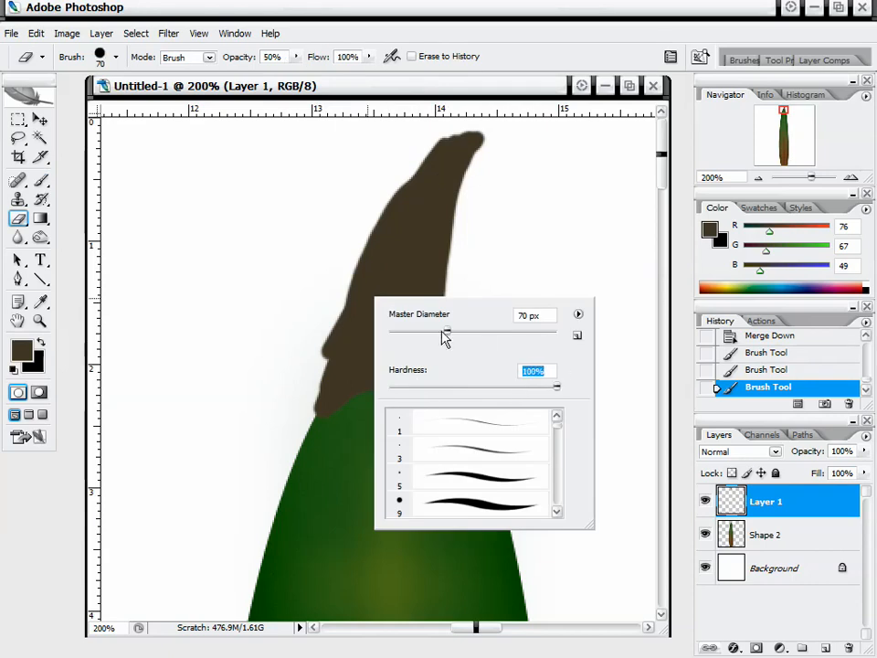
{"action": "left_click_drag", "start_coordinate": [436, 336], "coordinate": [406, 336]}
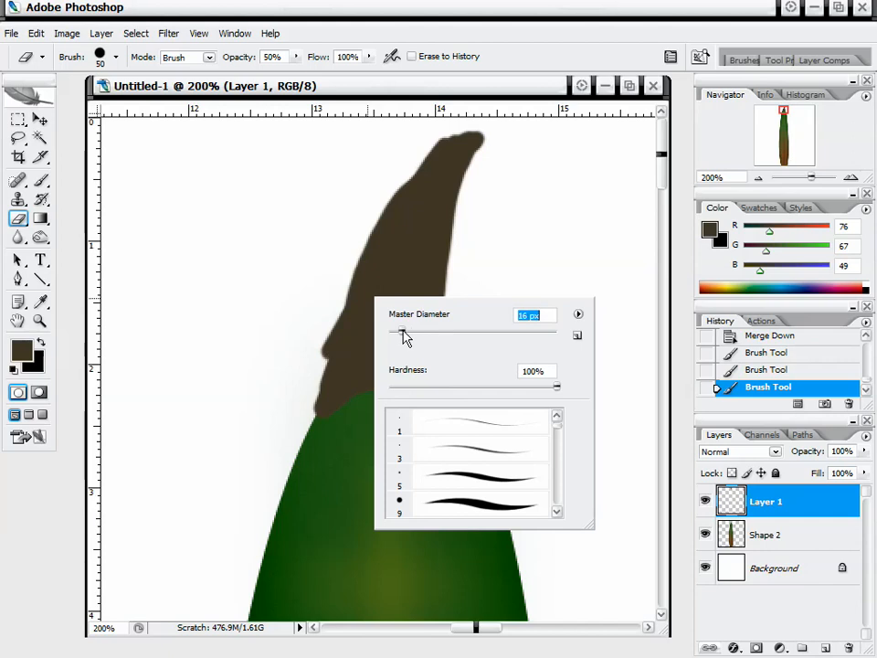
{"action": "key", "text": "Return"}
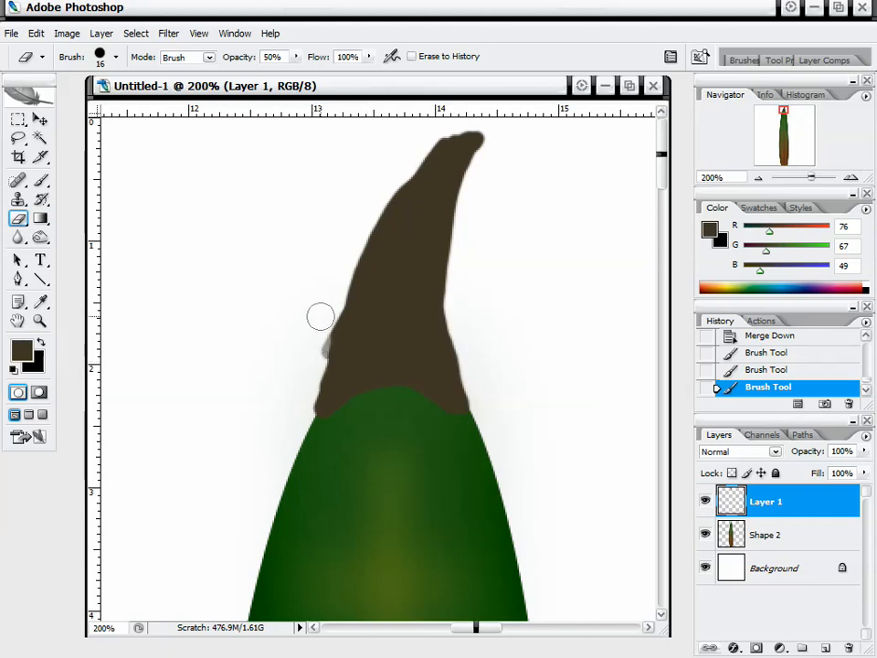
{"action": "left_click_drag", "start_coordinate": [317, 332], "coordinate": [316, 356]}
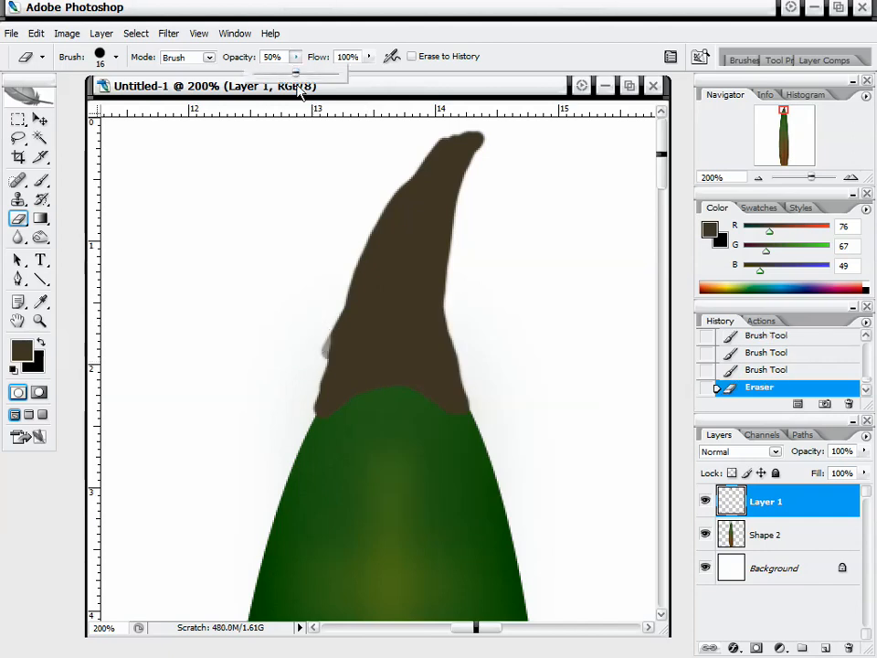
Set the Eraser opacity to 100% and trim both edges of the brown tip into a cleaner, sharper point.
{"action": "left_click_drag", "start_coordinate": [336, 79], "coordinate": [346, 78]}
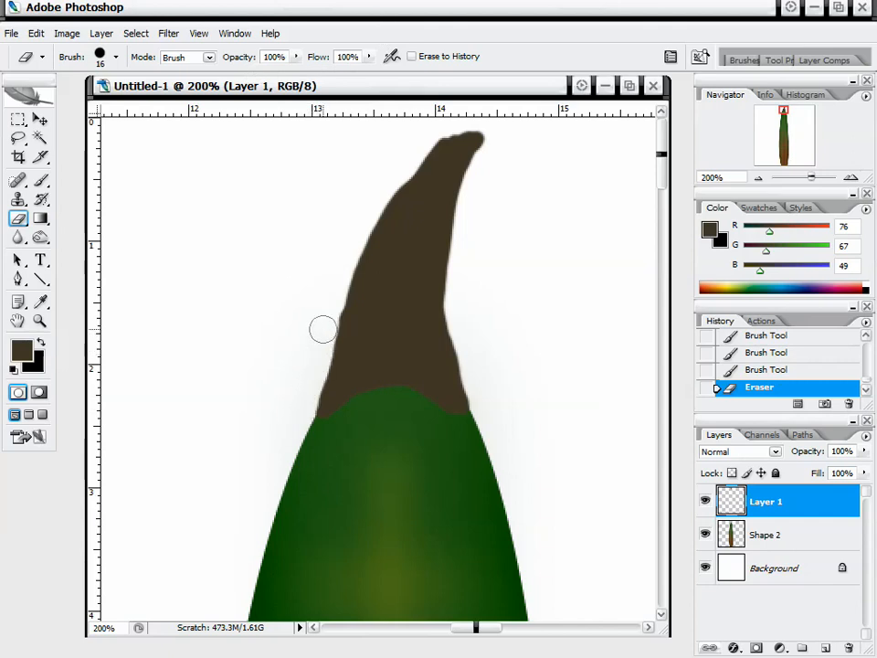
{"action": "mouse_move", "coordinate": [341, 292]}
{"action": "left_mouse_down"}
{"action": "mouse_move", "coordinate": [393, 175]}
{"action": "mouse_move", "coordinate": [456, 127]}
{"action": "mouse_move", "coordinate": [498, 121]}
{"action": "mouse_move", "coordinate": [477, 174]}
{"action": "mouse_move", "coordinate": [489, 144]}
{"action": "mouse_move", "coordinate": [478, 122]}
{"action": "mouse_move", "coordinate": [482, 180]}
{"action": "mouse_move", "coordinate": [470, 222]}
{"action": "mouse_move", "coordinate": [475, 173]}
{"action": "mouse_move", "coordinate": [471, 183]}
{"action": "mouse_move", "coordinate": [454, 279]}
{"action": "mouse_move", "coordinate": [477, 404]}
{"action": "left_mouse_up"}
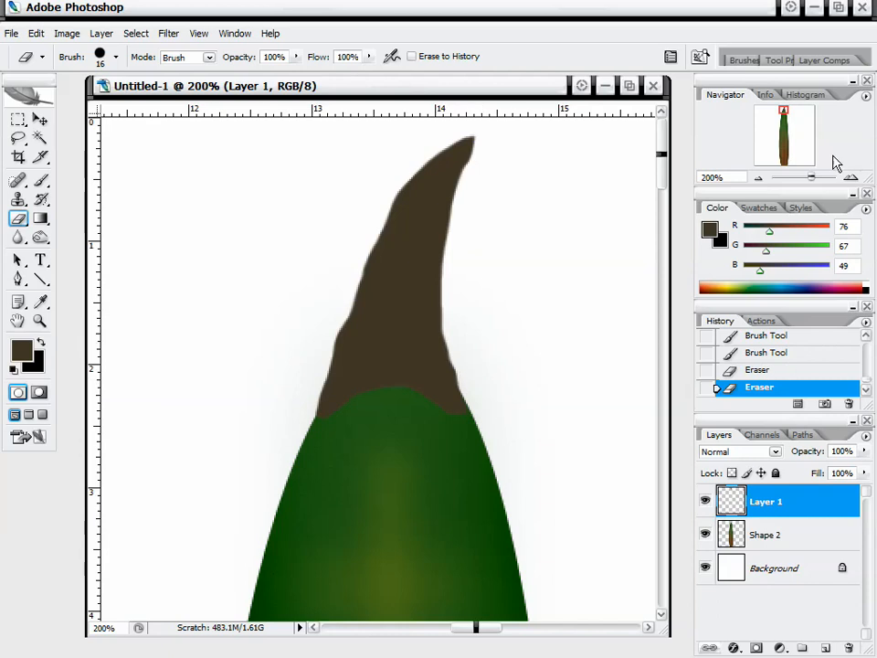
{"action": "left_click", "coordinate": [760, 177]}
{"action": "left_click", "coordinate": [759, 177]}
{"action": "left_click", "coordinate": [759, 178]}
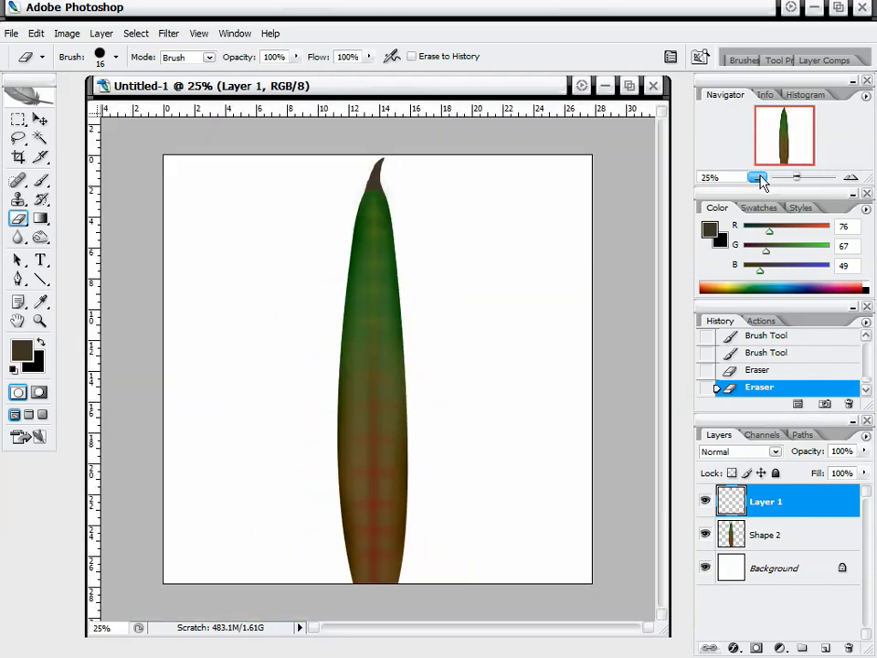
Choose the Burn tool with the Shadows range at 15% exposure and reduce its soft brush to 38 px.
{"action": "left_click", "coordinate": [850, 177]}
{"action": "left_click", "coordinate": [850, 177]}
{"action": "left_click", "coordinate": [851, 177]}
{"action": "left_click", "coordinate": [851, 177]}
{"action": "left_click", "coordinate": [851, 178]}
{"action": "left_click_drag", "start_coordinate": [783, 134], "coordinate": [784, 99]}
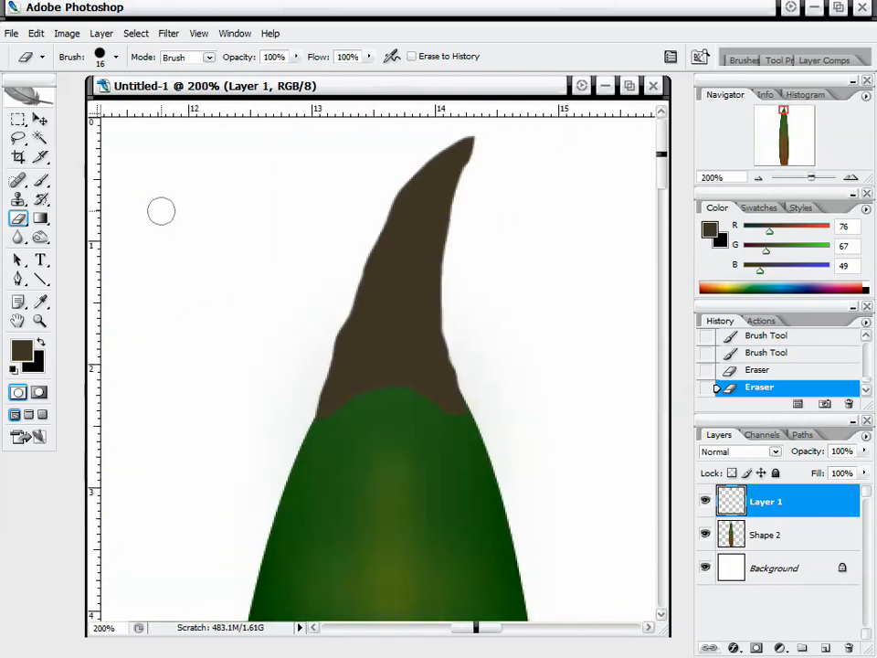
{"action": "left_click", "coordinate": [40, 237]}
{"action": "right_click", "coordinate": [416, 282]}
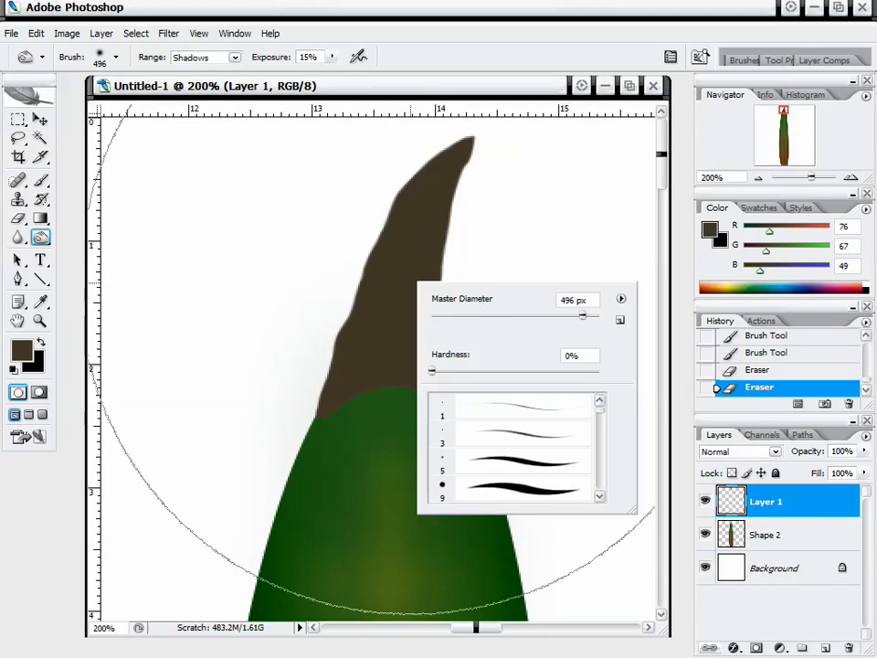
{"action": "left_click_drag", "start_coordinate": [581, 314], "coordinate": [462, 312]}
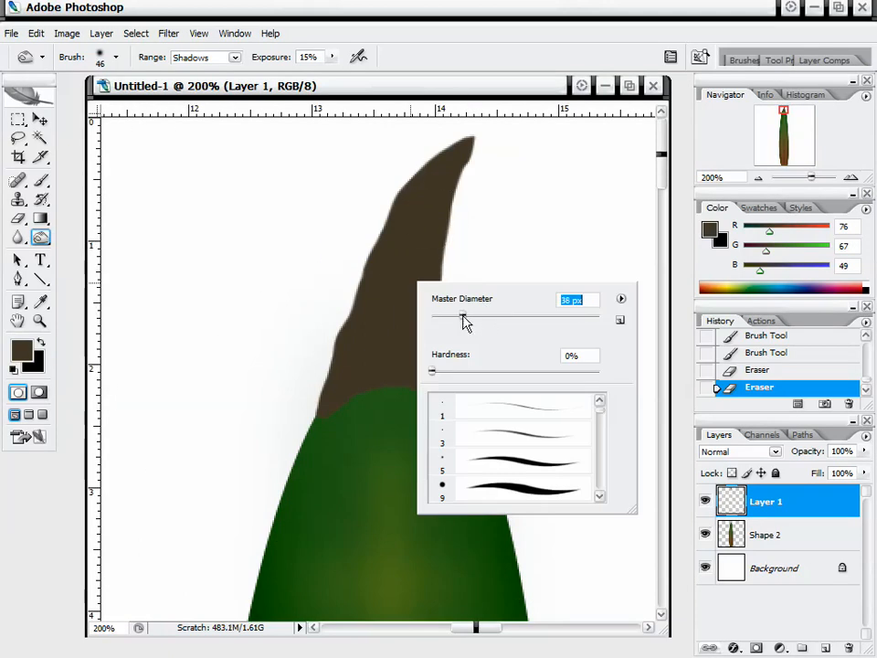
{"action": "left_click", "coordinate": [456, 91]}
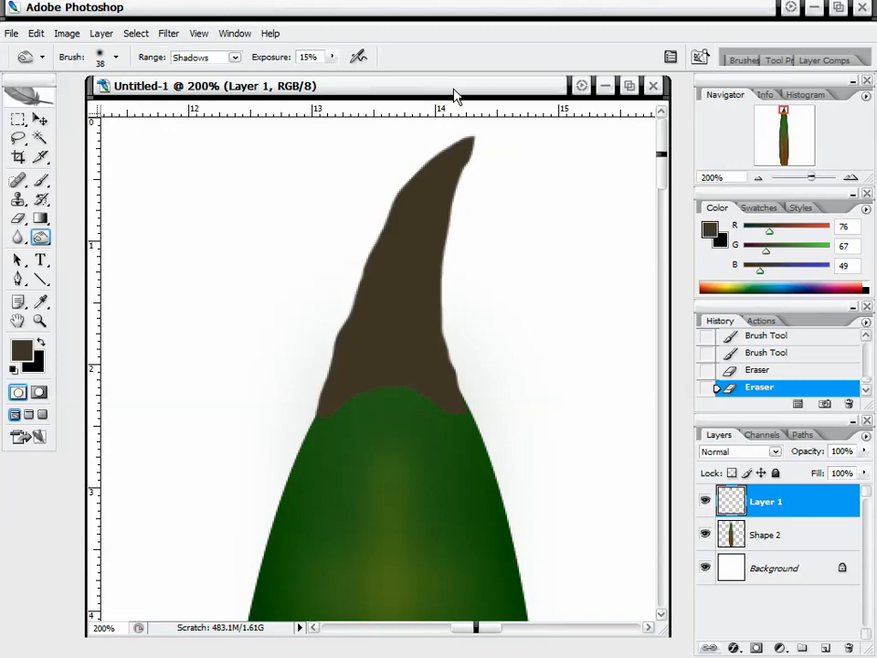
Burn the base and side edges of the brown tip on Layer 1 to darken its shading.
{"action": "left_click_drag", "start_coordinate": [479, 153], "coordinate": [491, 374]}
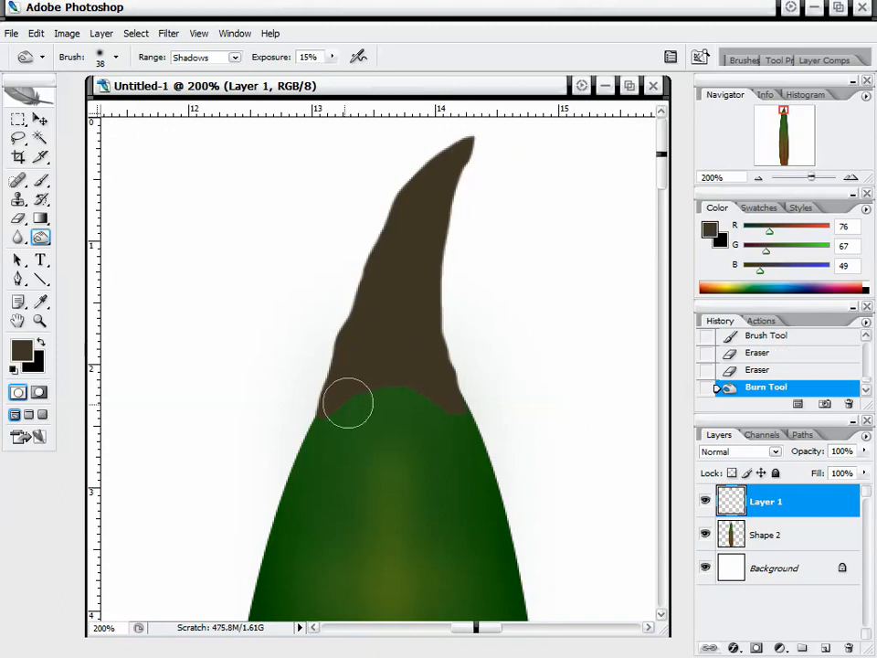
{"action": "mouse_move", "coordinate": [322, 422]}
{"action": "left_mouse_down"}
{"action": "mouse_move", "coordinate": [437, 373]}
{"action": "mouse_move", "coordinate": [410, 394]}
{"action": "mouse_move", "coordinate": [366, 405]}
{"action": "mouse_move", "coordinate": [428, 405]}
{"action": "mouse_move", "coordinate": [478, 419]}
{"action": "mouse_move", "coordinate": [433, 389]}
{"action": "mouse_move", "coordinate": [482, 406]}
{"action": "left_mouse_up"}
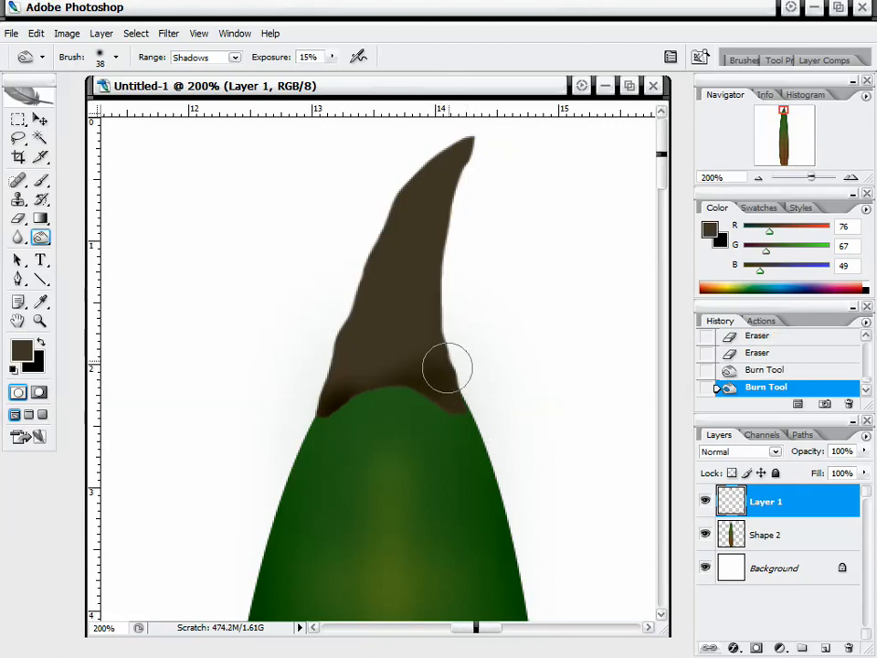
{"action": "mouse_move", "coordinate": [448, 287]}
{"action": "left_mouse_down"}
{"action": "mouse_move", "coordinate": [442, 244]}
{"action": "mouse_move", "coordinate": [485, 167]}
{"action": "mouse_move", "coordinate": [458, 182]}
{"action": "left_mouse_up"}
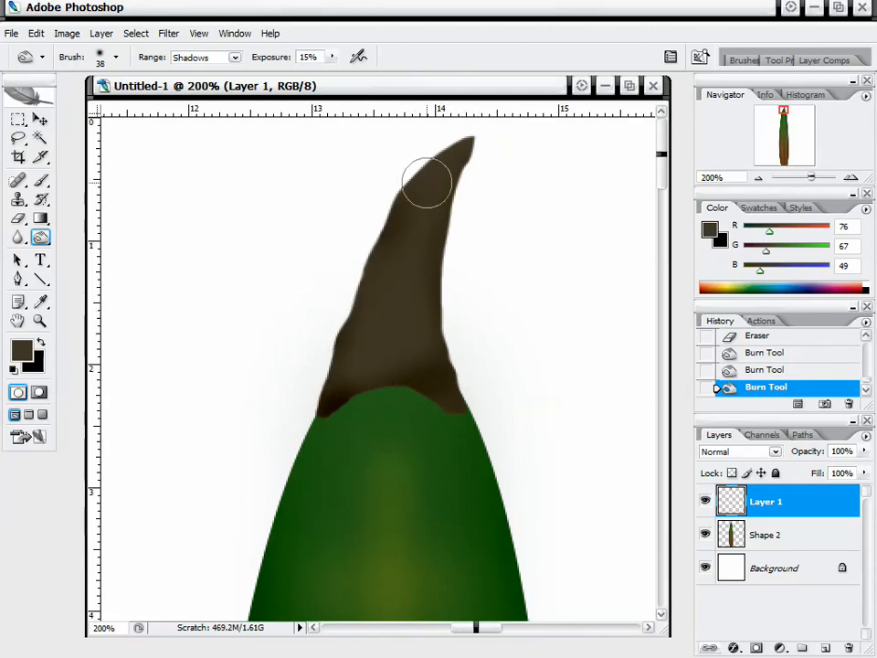
Reduce the Burn brush to 28 px and darken the middle, side edges and base of the brown tip with further strokes.
{"action": "mouse_move", "coordinate": [356, 277]}
{"action": "left_mouse_down"}
{"action": "mouse_move", "coordinate": [406, 150]}
{"action": "mouse_move", "coordinate": [443, 146]}
{"action": "mouse_move", "coordinate": [473, 191]}
{"action": "mouse_move", "coordinate": [442, 337]}
{"action": "left_mouse_up"}
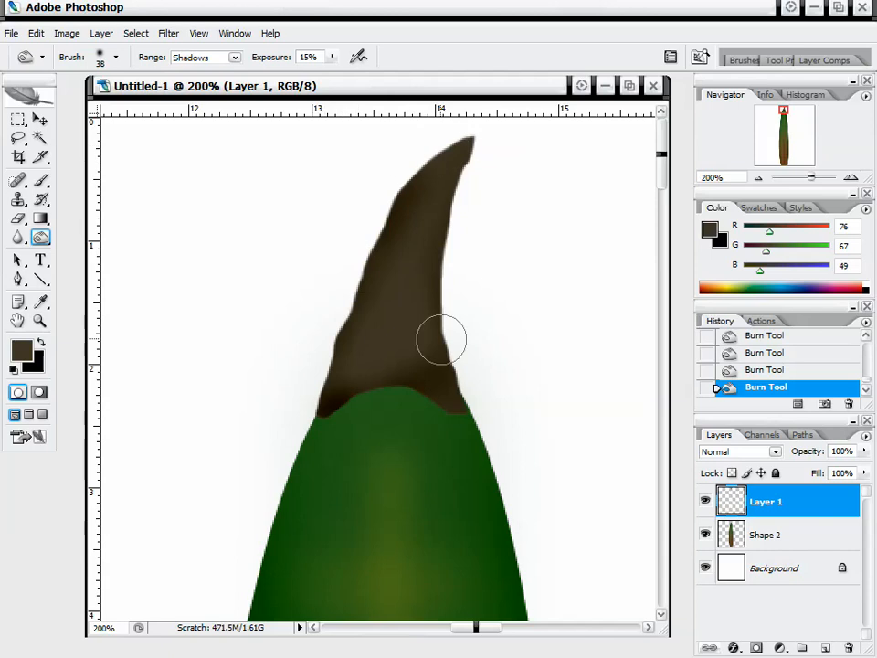
{"action": "right_click", "coordinate": [474, 330]}
{"action": "left_click_drag", "start_coordinate": [510, 356], "coordinate": [506, 359]}
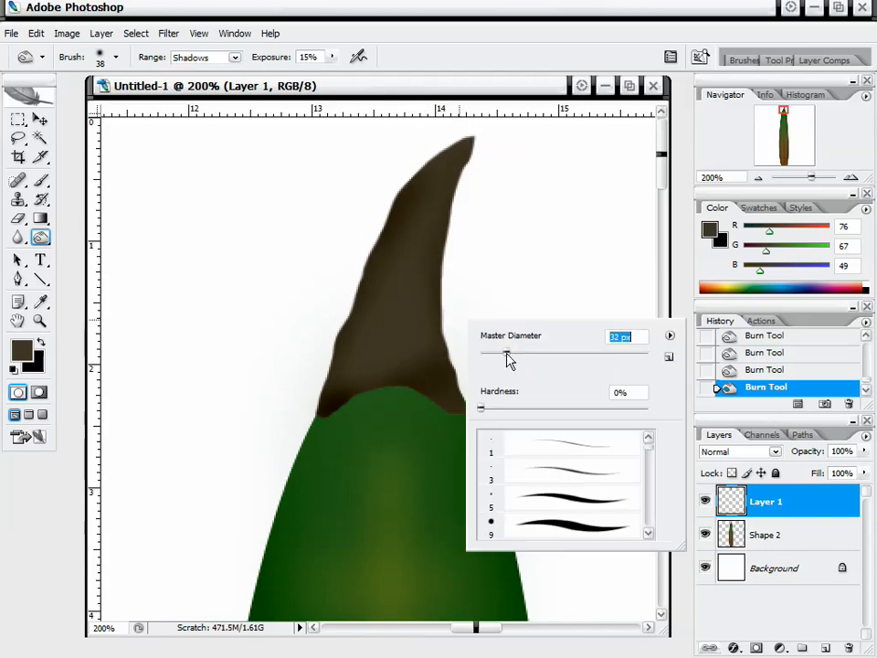
{"action": "key", "text": "Return"}
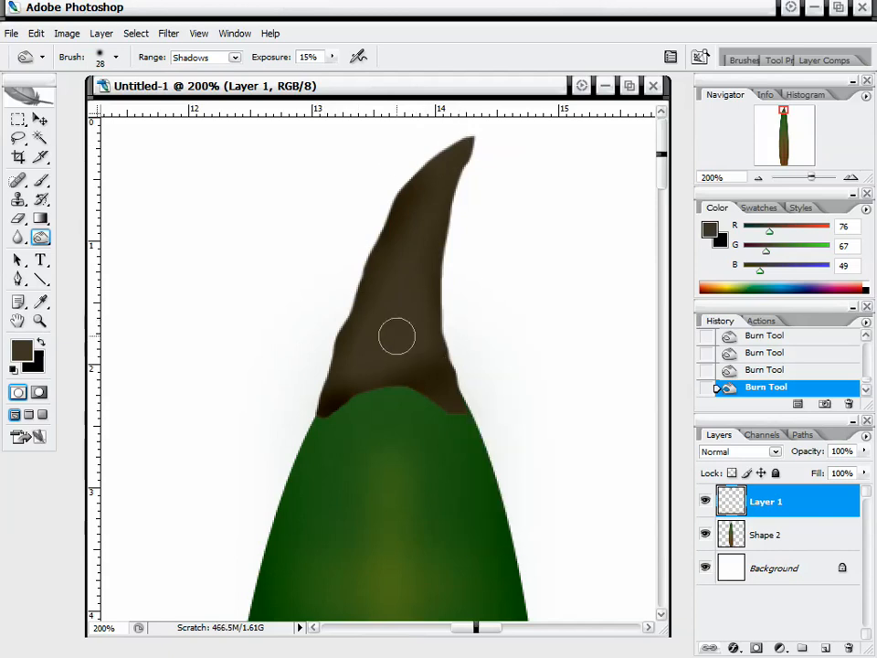
{"action": "mouse_move", "coordinate": [379, 315]}
{"action": "left_mouse_down"}
{"action": "mouse_move", "coordinate": [410, 353]}
{"action": "mouse_move", "coordinate": [400, 341]}
{"action": "mouse_move", "coordinate": [394, 260]}
{"action": "mouse_move", "coordinate": [389, 293]}
{"action": "left_mouse_up"}
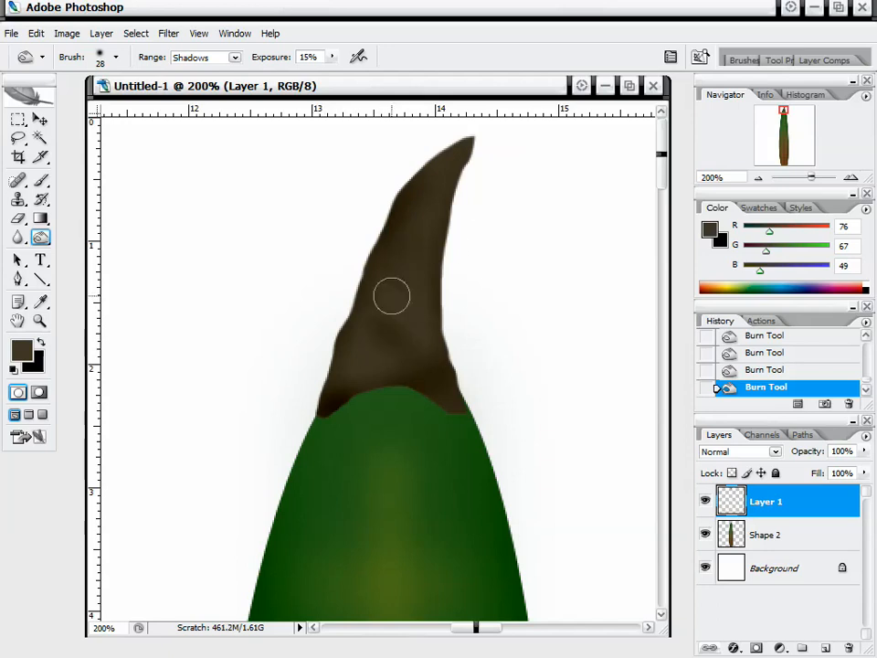
{"action": "left_click_drag", "start_coordinate": [433, 204], "coordinate": [400, 223]}
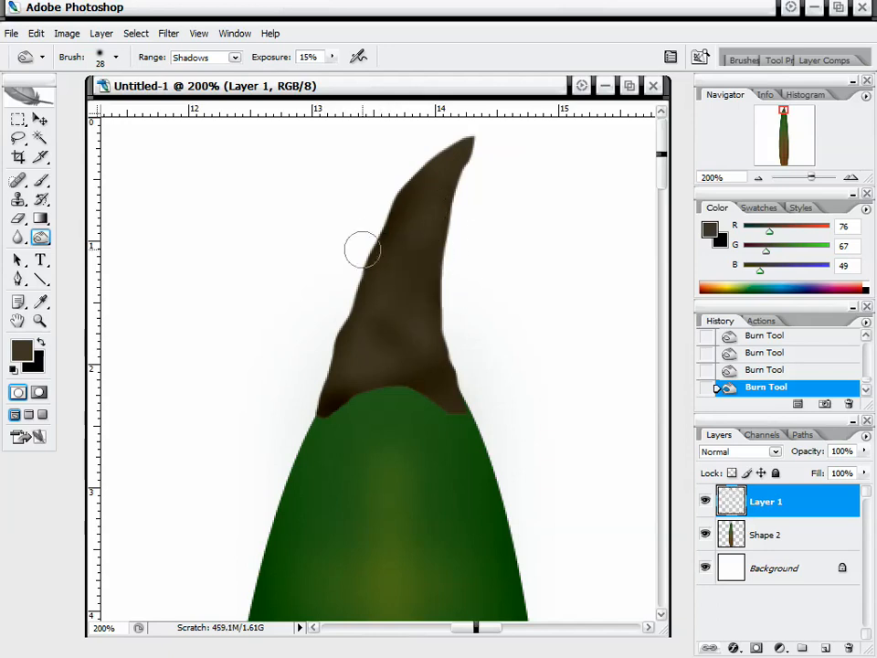
{"action": "mouse_move", "coordinate": [307, 390]}
{"action": "left_mouse_down"}
{"action": "mouse_move", "coordinate": [330, 365]}
{"action": "mouse_move", "coordinate": [431, 392]}
{"action": "left_mouse_up"}
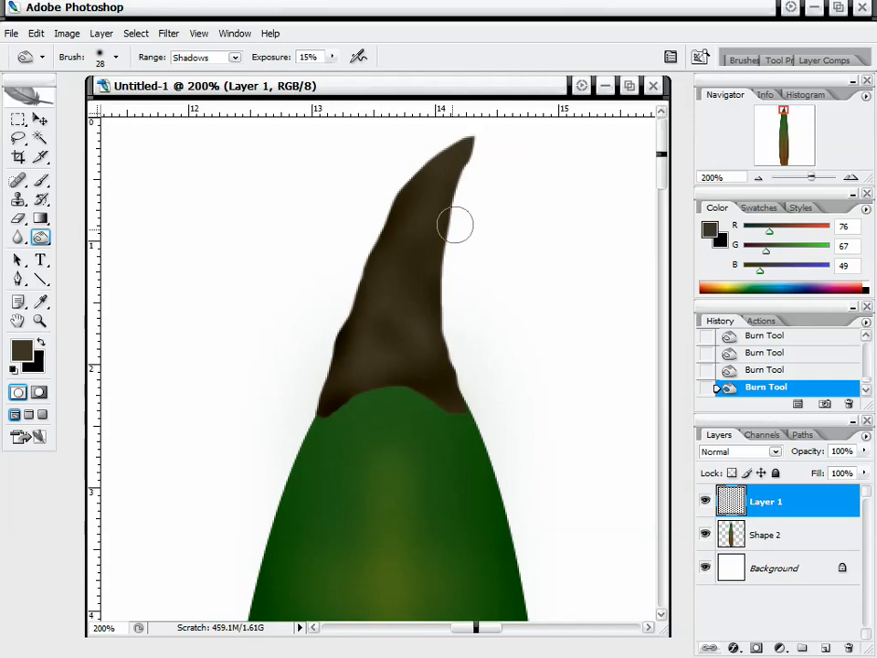
{"action": "mouse_move", "coordinate": [430, 151]}
{"action": "left_mouse_down"}
{"action": "mouse_move", "coordinate": [379, 212]}
{"action": "mouse_move", "coordinate": [430, 281]}
{"action": "mouse_move", "coordinate": [375, 337]}
{"action": "mouse_move", "coordinate": [383, 350]}
{"action": "mouse_move", "coordinate": [363, 344]}
{"action": "mouse_move", "coordinate": [334, 311]}
{"action": "left_mouse_up"}
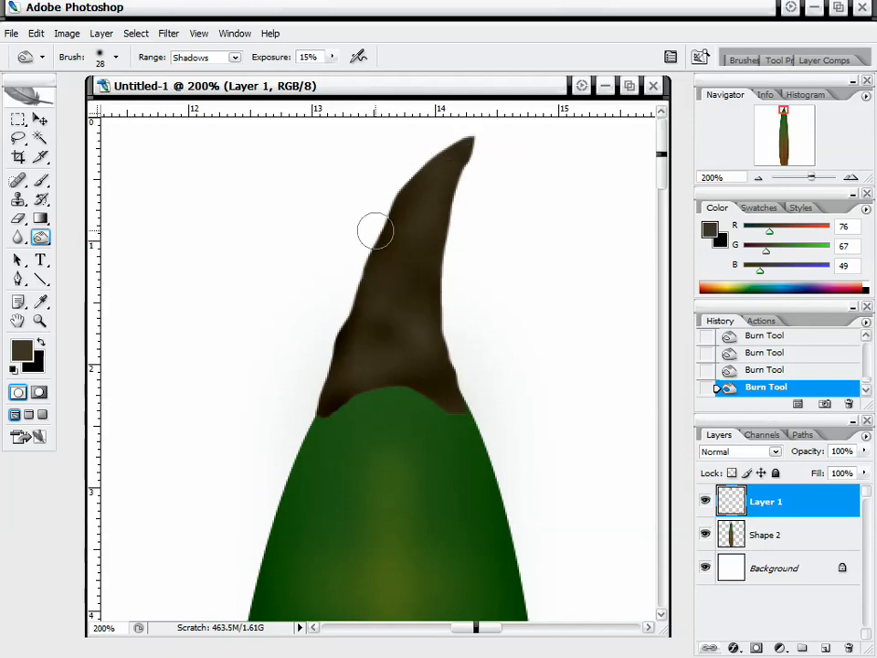
{"action": "mouse_move", "coordinate": [376, 233]}
{"action": "left_mouse_down"}
{"action": "mouse_move", "coordinate": [465, 325]}
{"action": "mouse_move", "coordinate": [396, 355]}
{"action": "mouse_move", "coordinate": [358, 386]}
{"action": "mouse_move", "coordinate": [372, 387]}
{"action": "mouse_move", "coordinate": [330, 405]}
{"action": "mouse_move", "coordinate": [380, 389]}
{"action": "left_mouse_up"}
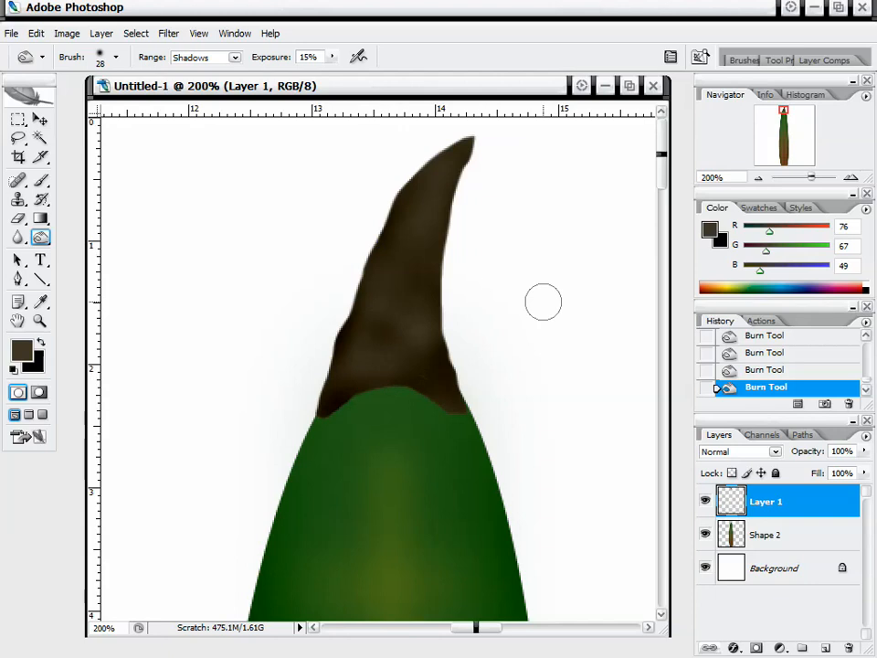
Examine the whole leaf with its brown tip, and check the veins and shading along its lower half.
{"action": "left_click", "coordinate": [760, 179]}
{"action": "left_click", "coordinate": [761, 179]}
{"action": "left_click", "coordinate": [760, 179]}
{"action": "left_click", "coordinate": [760, 179]}
{"action": "left_click", "coordinate": [760, 179]}
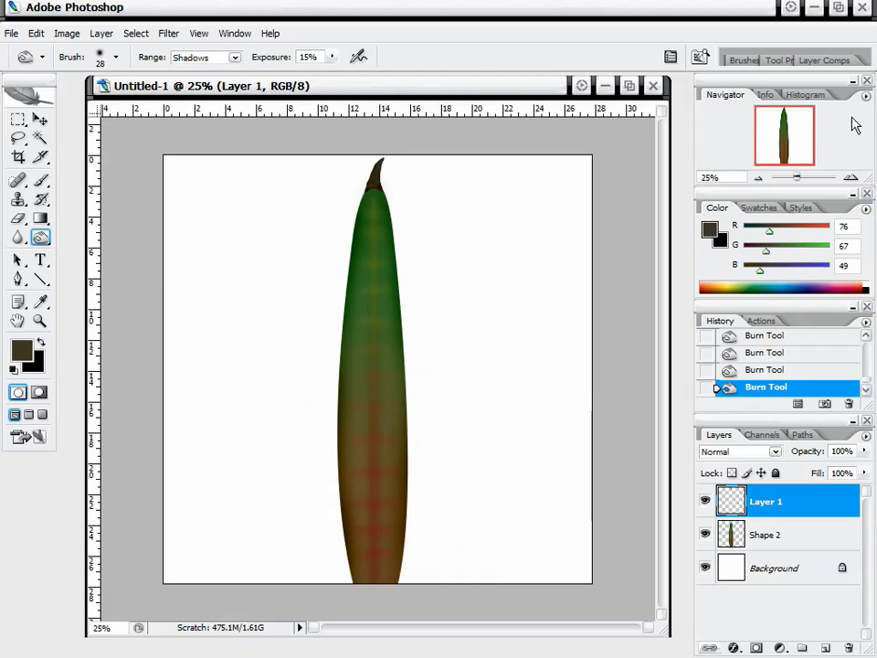
{"action": "left_click", "coordinate": [849, 177]}
{"action": "left_click", "coordinate": [849, 176]}
{"action": "left_click", "coordinate": [849, 177]}
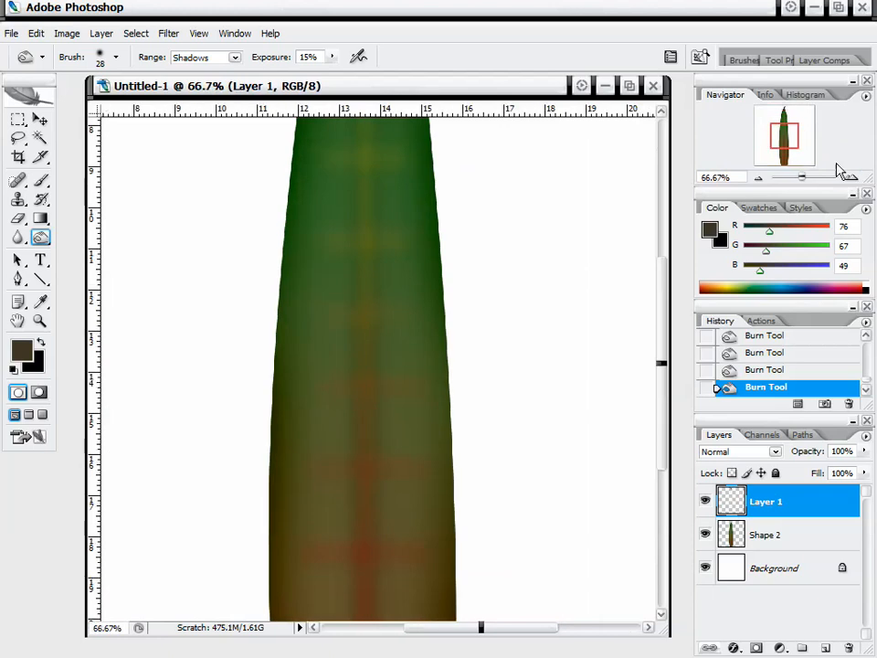
{"action": "left_click_drag", "start_coordinate": [785, 137], "coordinate": [786, 178]}
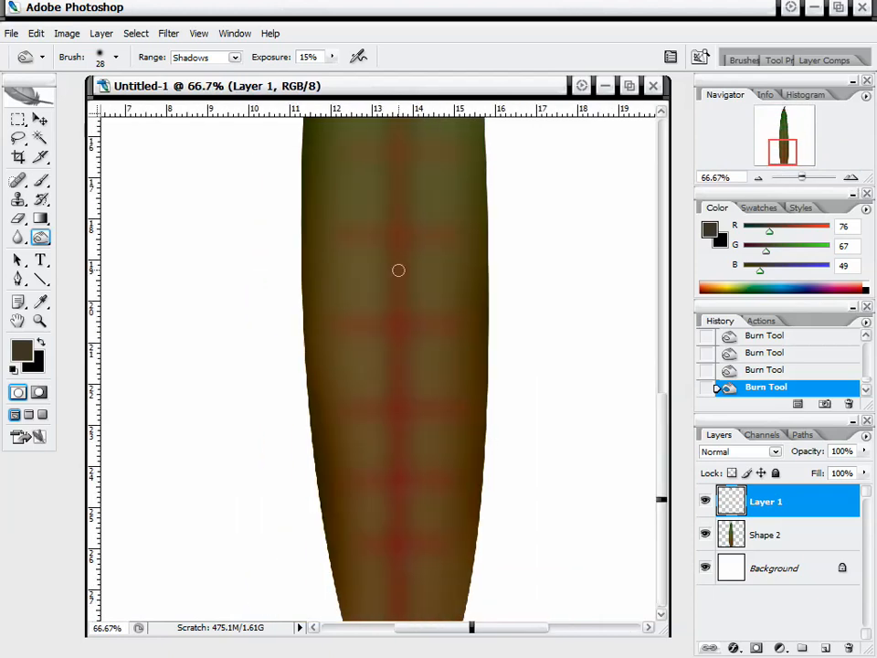
{"action": "left_click", "coordinate": [758, 178]}
{"action": "left_click", "coordinate": [757, 177]}
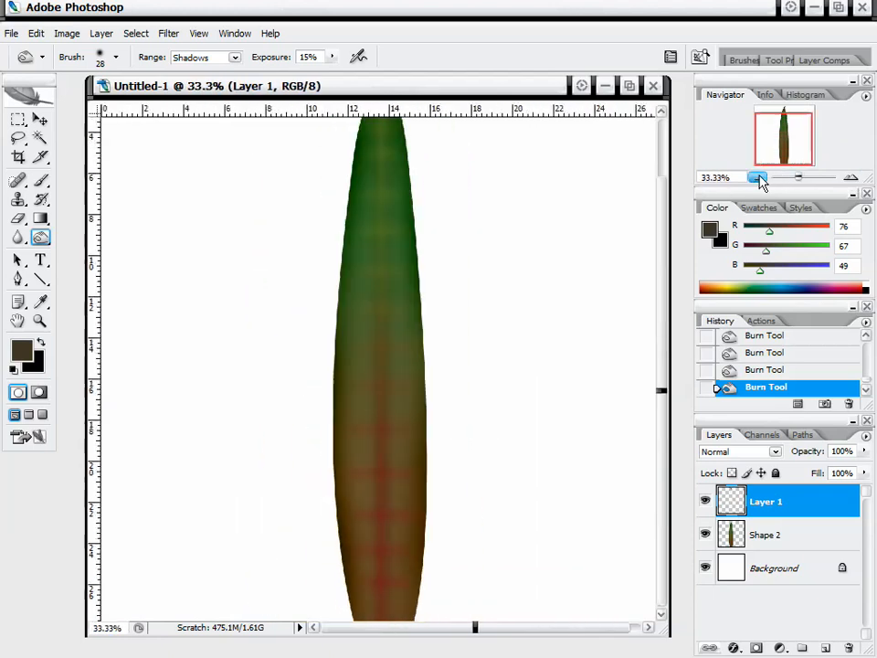
Duplicate the Shape 2 layer and add monochromatic noise with Gaussian distribution at 24.23% to the copy.
{"action": "left_click", "coordinate": [800, 536]}
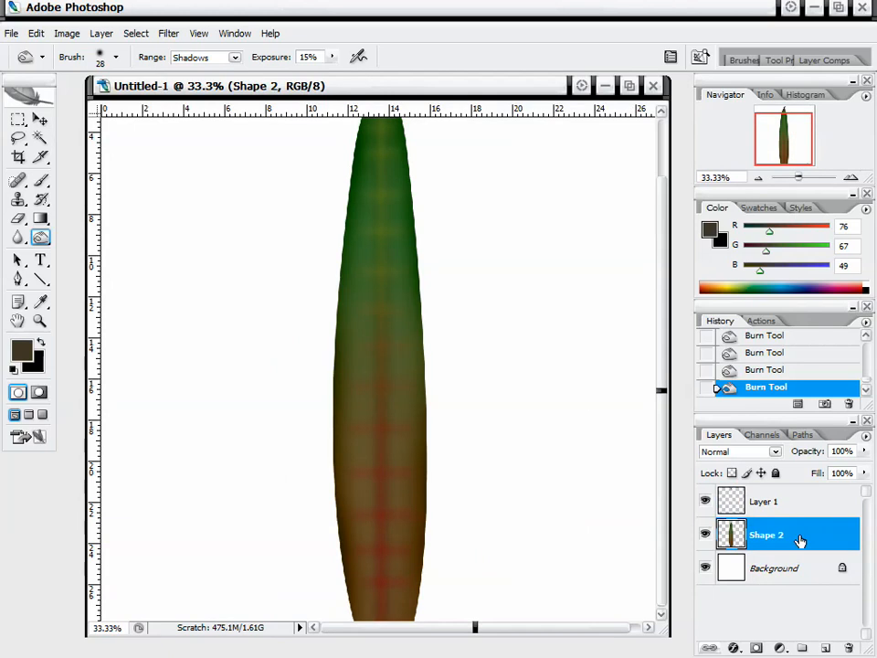
{"action": "left_click_drag", "start_coordinate": [801, 541], "coordinate": [826, 649]}
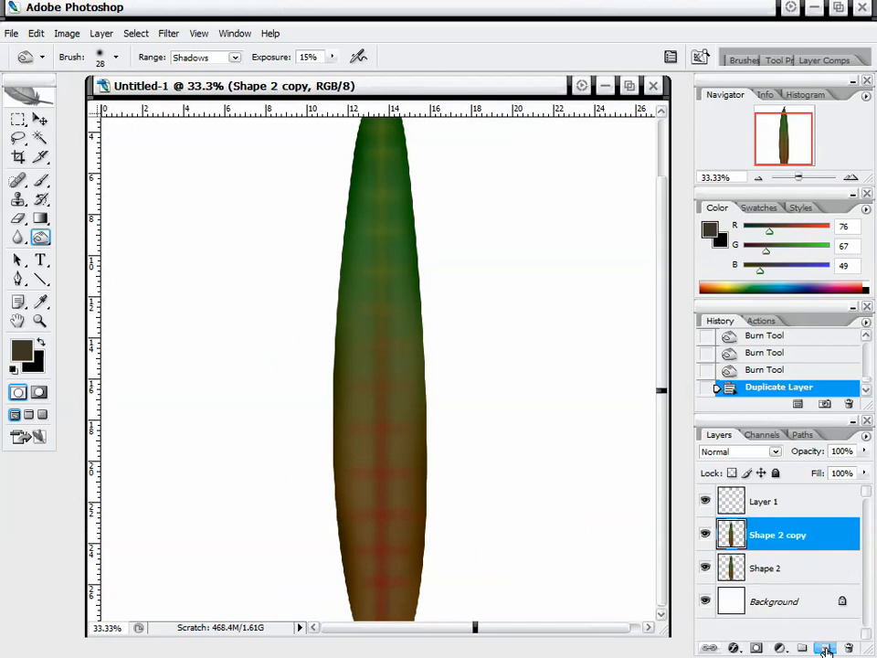
{"action": "left_click", "coordinate": [169, 35]}
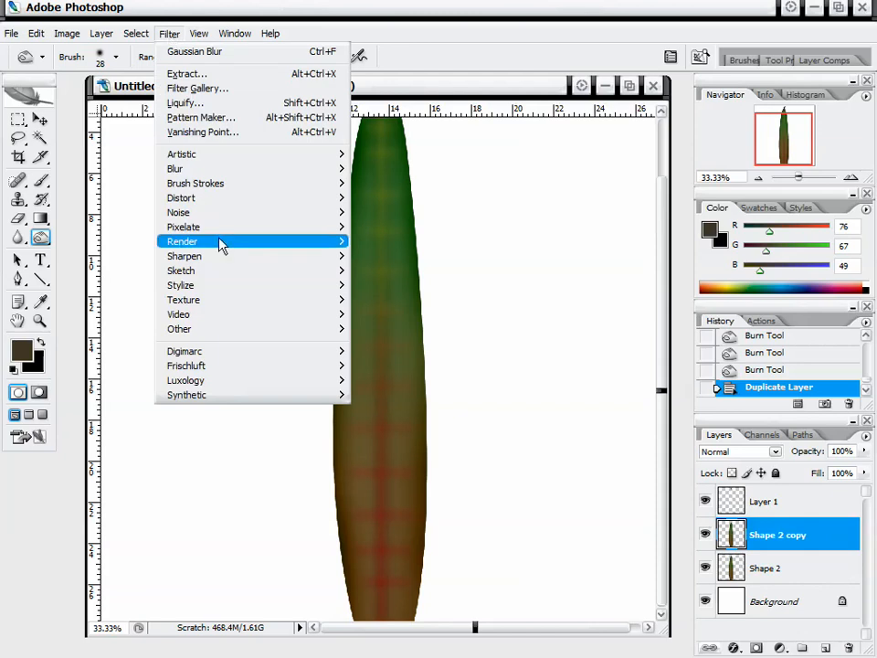
{"action": "mouse_move", "coordinate": [262, 217]}
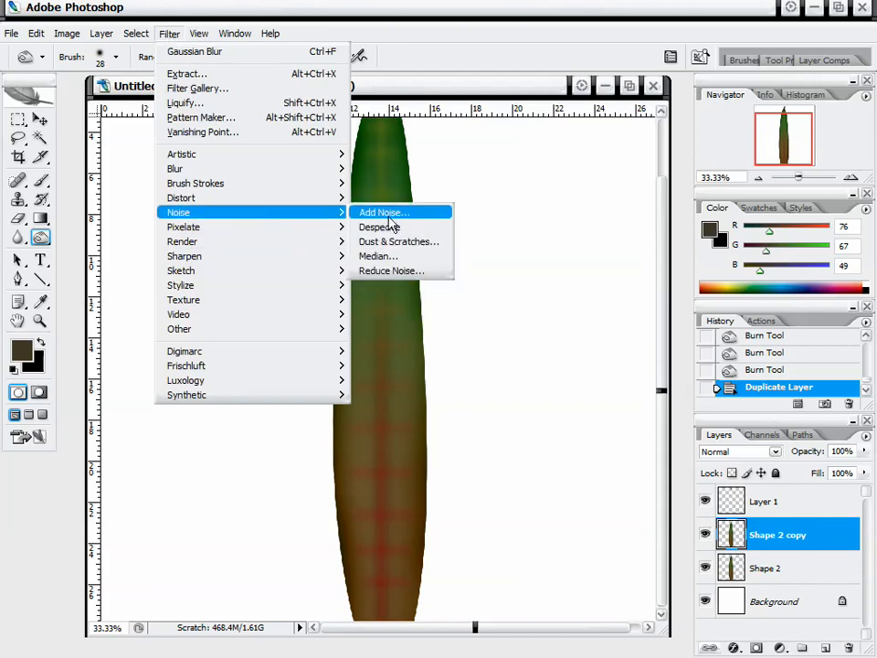
{"action": "left_click", "coordinate": [413, 216]}
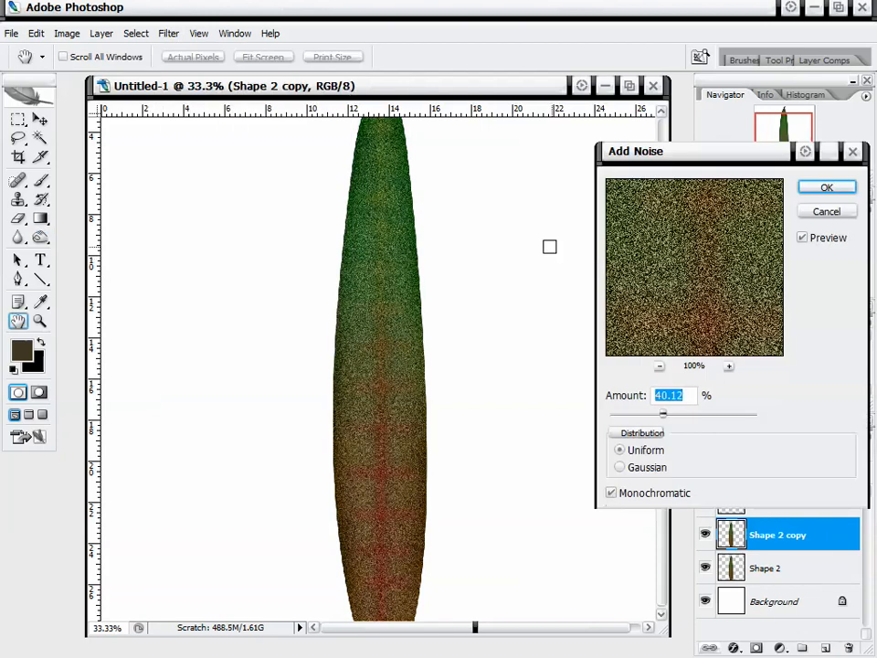
{"action": "left_click_drag", "start_coordinate": [670, 155], "coordinate": [554, 123]}
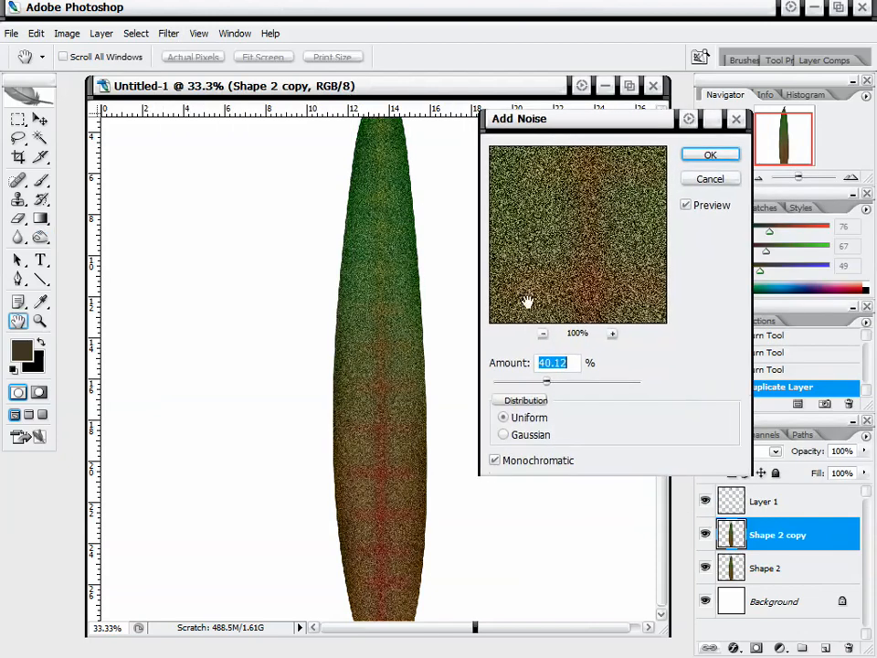
{"action": "left_click", "coordinate": [517, 436]}
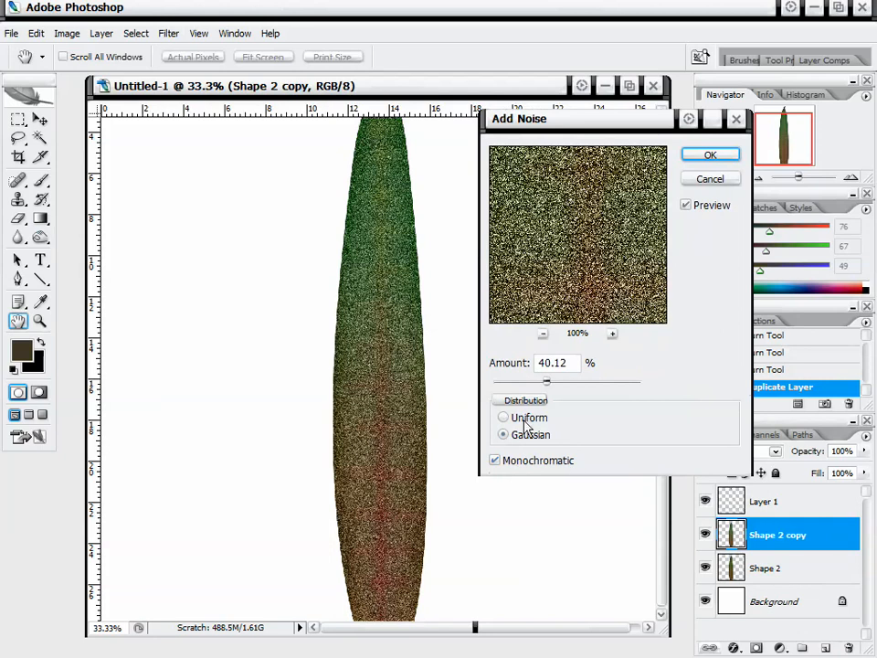
{"action": "left_click_drag", "start_coordinate": [552, 387], "coordinate": [537, 378]}
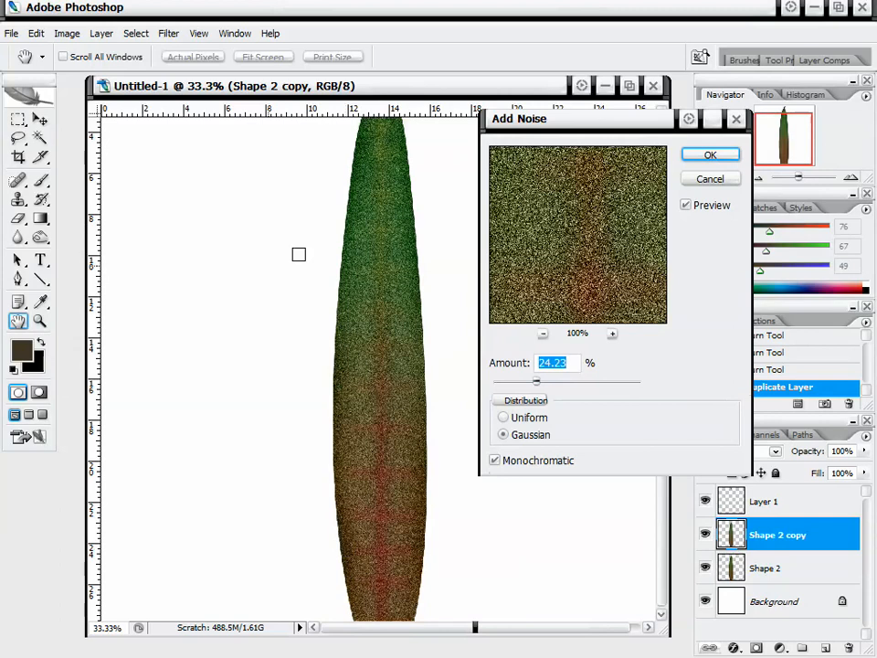
{"action": "left_click", "coordinate": [708, 157]}
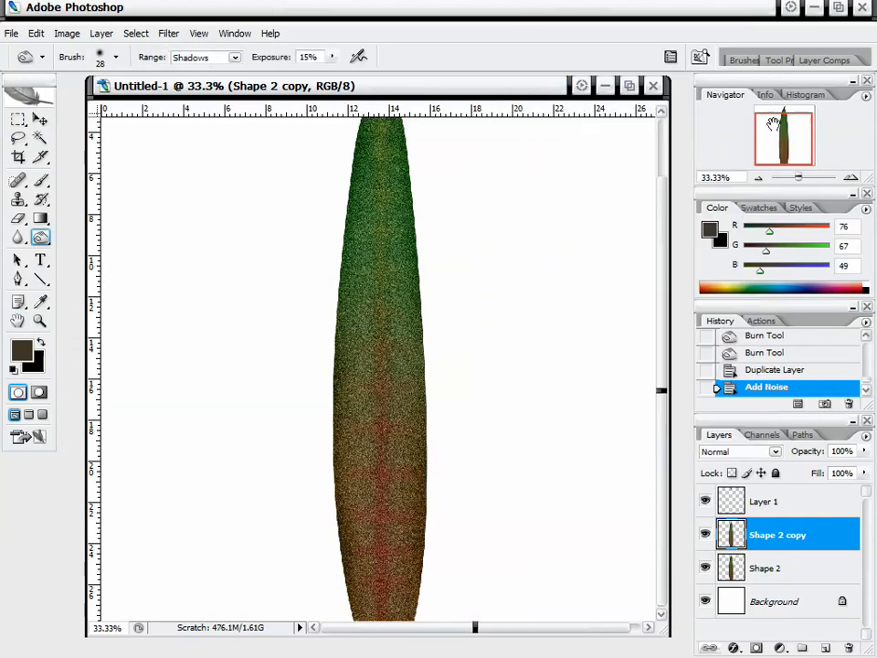
Try the noisy Shape 2 copy layer at 8% opacity, and restore it to 100%.
{"action": "left_click_drag", "start_coordinate": [773, 124], "coordinate": [781, 126]}
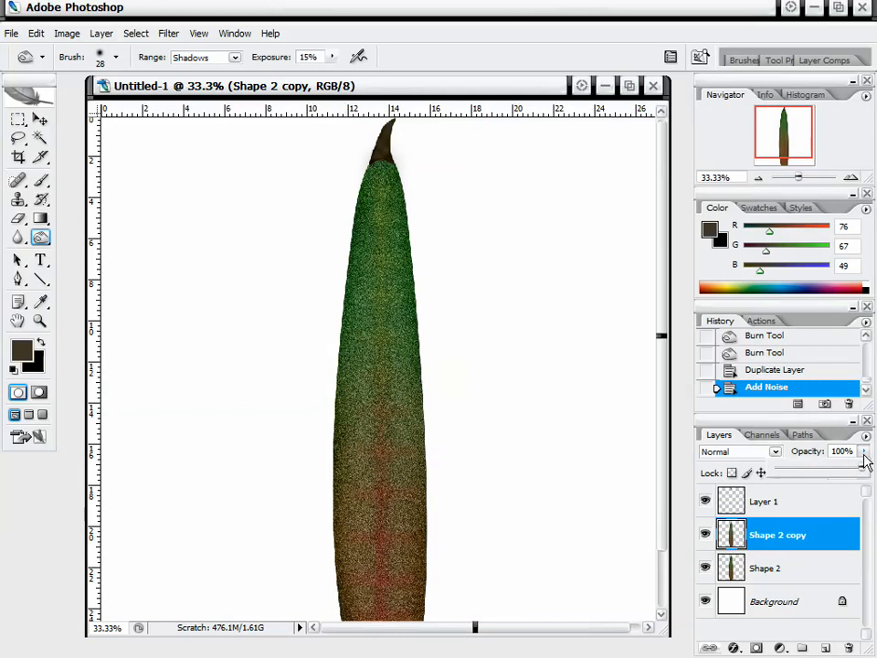
{"action": "left_click_drag", "start_coordinate": [851, 469], "coordinate": [819, 470]}
{"action": "left_click_drag", "start_coordinate": [804, 470], "coordinate": [785, 472]}
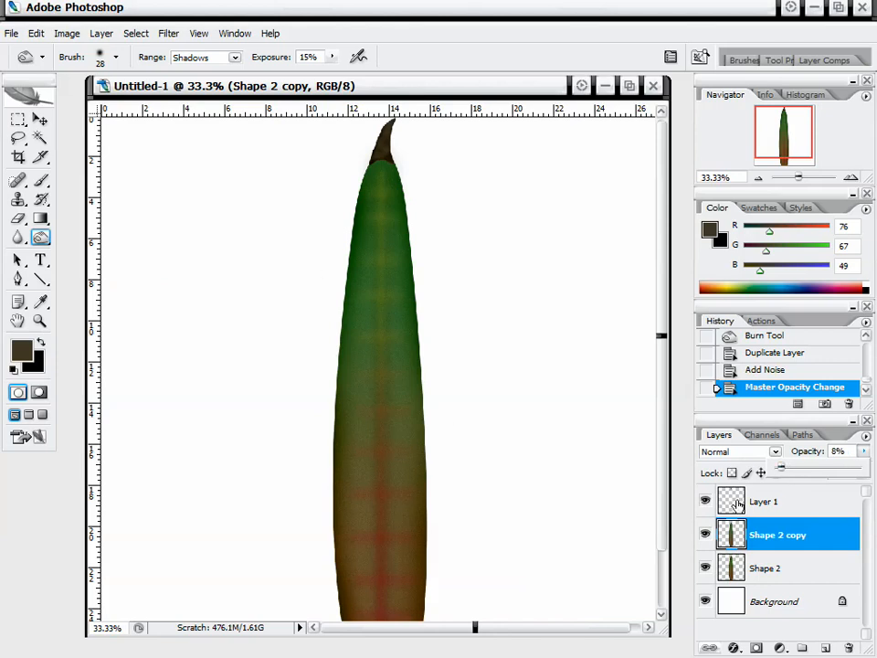
{"action": "left_click", "coordinate": [866, 471]}
Lock the transparent pixels of Shape 2 copy and apply a Gaussian Blur with a 6.3 pixel radius.
{"action": "left_click", "coordinate": [732, 473]}
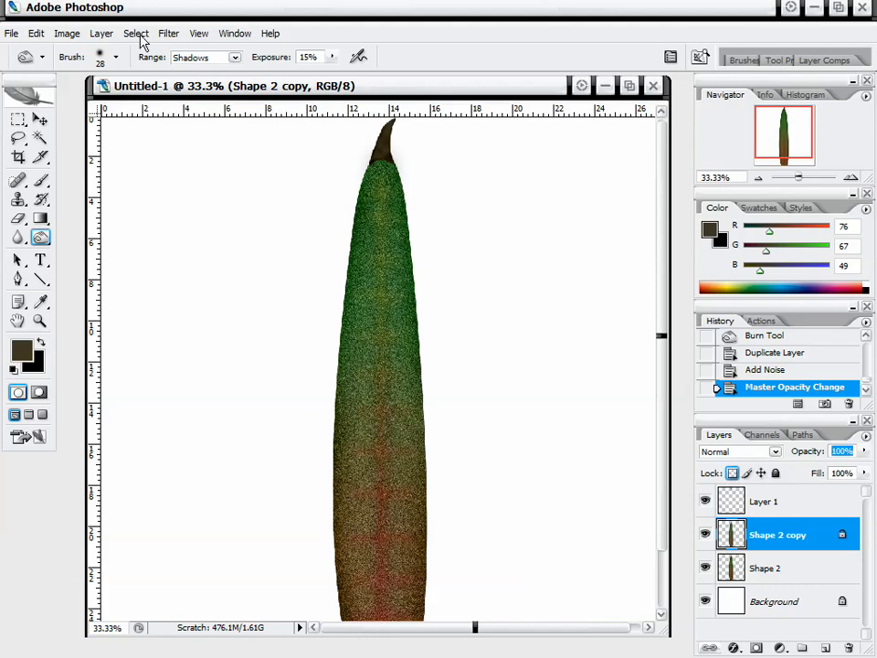
{"action": "left_click", "coordinate": [198, 33]}
{"action": "mouse_move", "coordinate": [220, 169]}
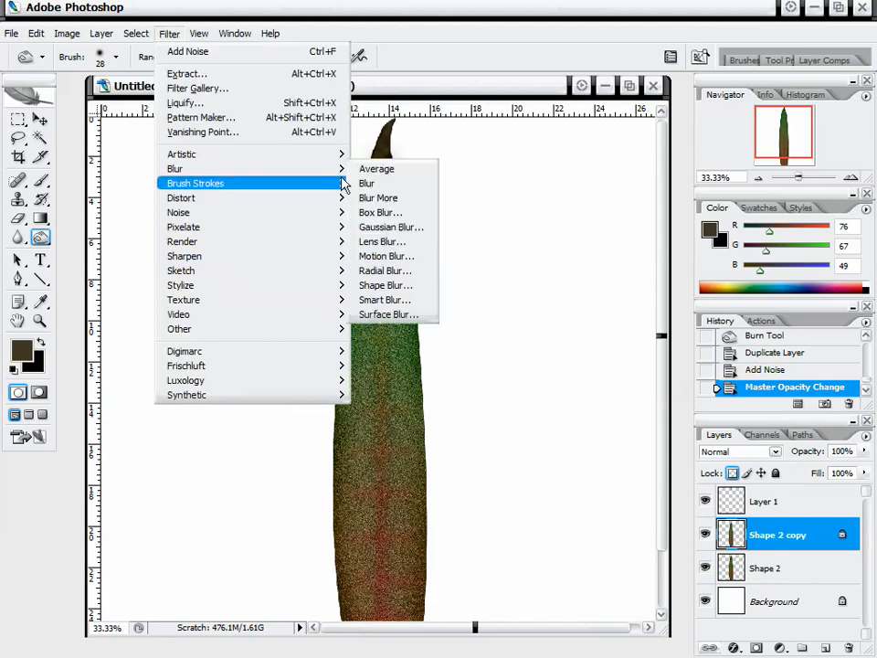
{"action": "left_click", "coordinate": [389, 226]}
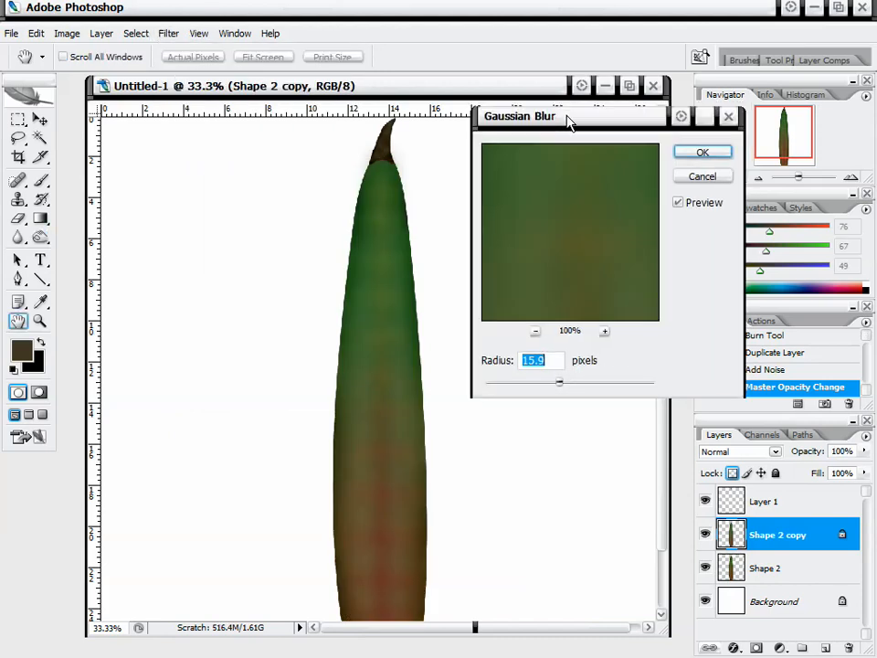
{"action": "left_click_drag", "start_coordinate": [568, 117], "coordinate": [563, 122]}
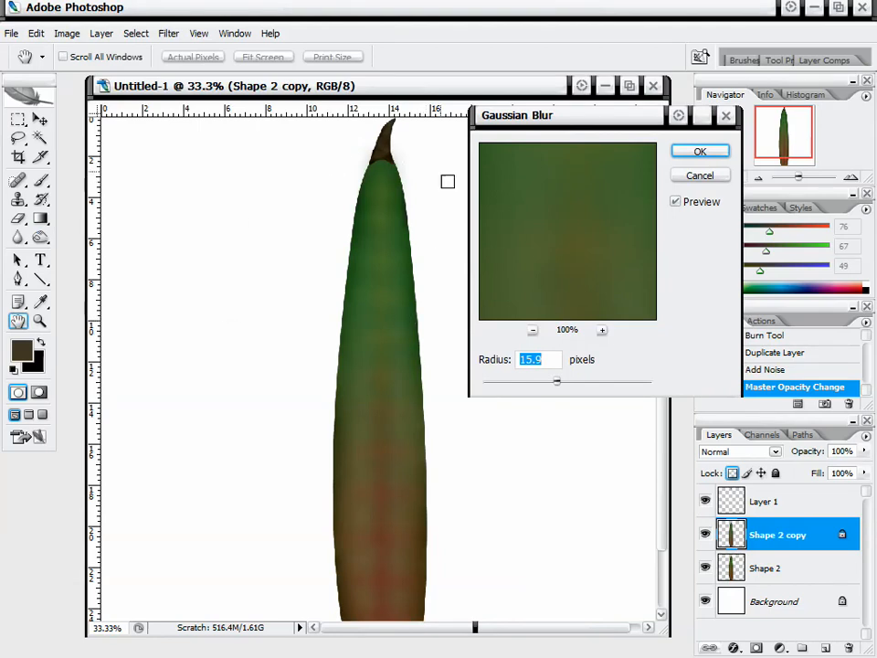
{"action": "left_click_drag", "start_coordinate": [559, 383], "coordinate": [537, 388]}
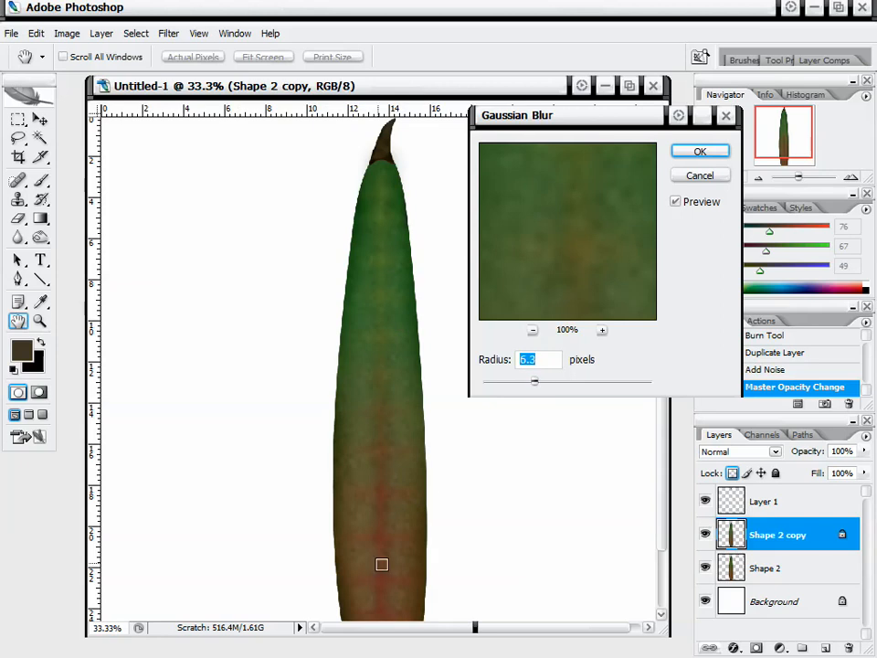
{"action": "left_click", "coordinate": [701, 151]}
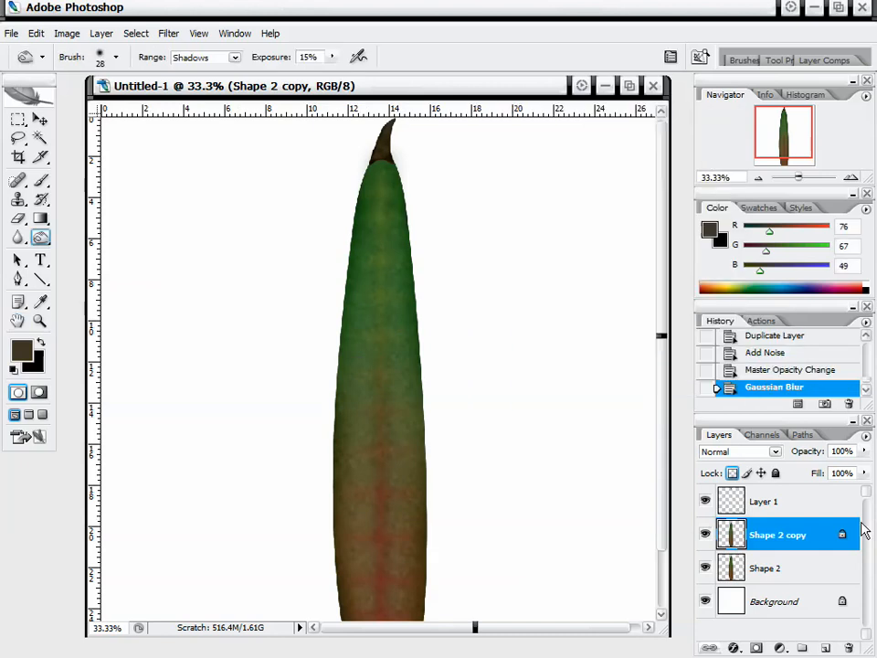
Lower the opacity of the blurred Shape 2 copy layer to 57%.
{"action": "left_click", "coordinate": [864, 450]}
{"action": "mouse_move", "coordinate": [855, 471]}
{"action": "left_mouse_down"}
{"action": "mouse_move", "coordinate": [807, 472]}
{"action": "mouse_move", "coordinate": [832, 476]}
{"action": "mouse_move", "coordinate": [825, 471]}
{"action": "left_mouse_up"}
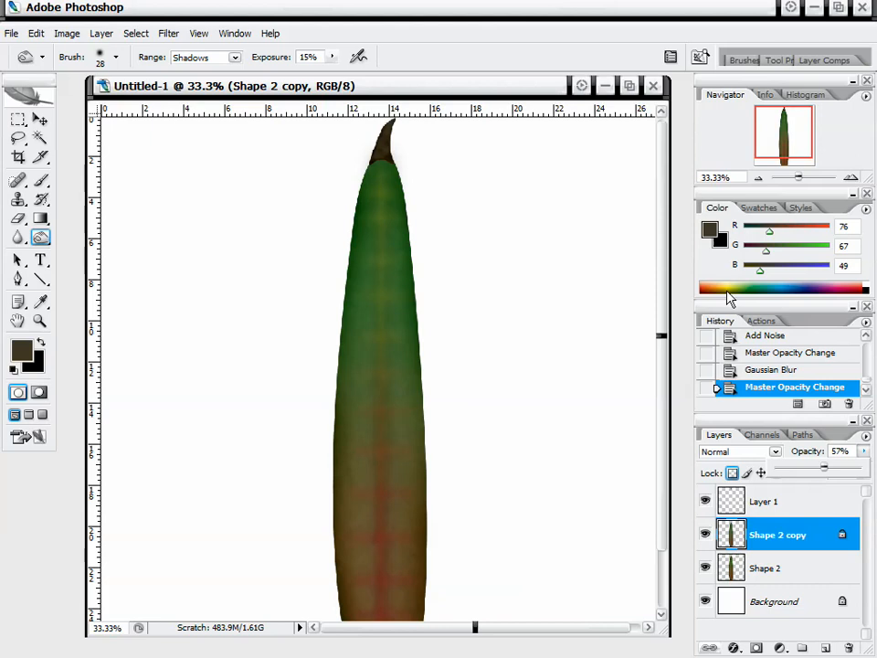
{"action": "left_click", "coordinate": [759, 179]}
{"action": "left_click", "coordinate": [759, 179]}
{"action": "left_click", "coordinate": [760, 179]}
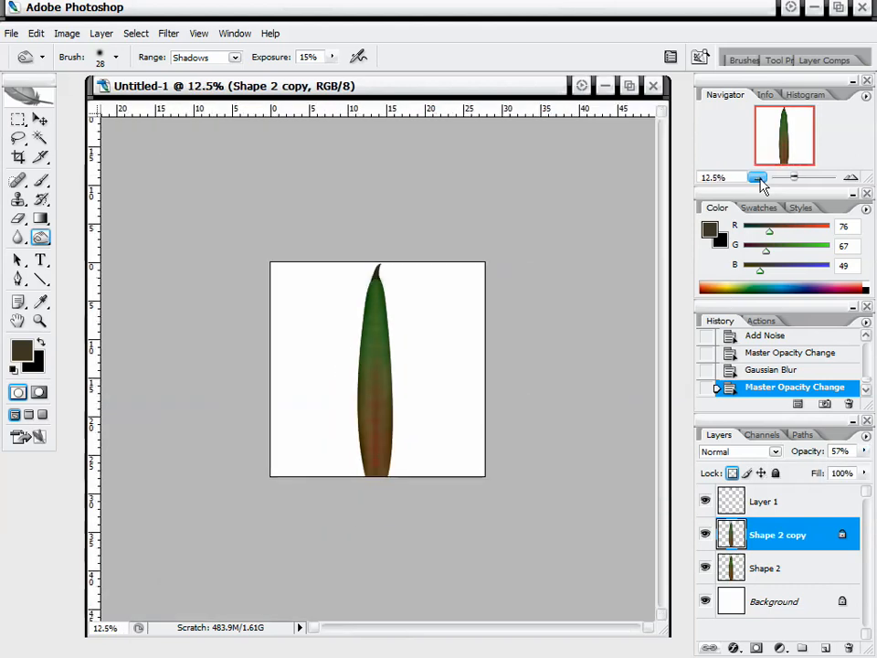
{"action": "left_click", "coordinate": [850, 177]}
{"action": "left_click", "coordinate": [850, 178]}
{"action": "left_click", "coordinate": [850, 177]}
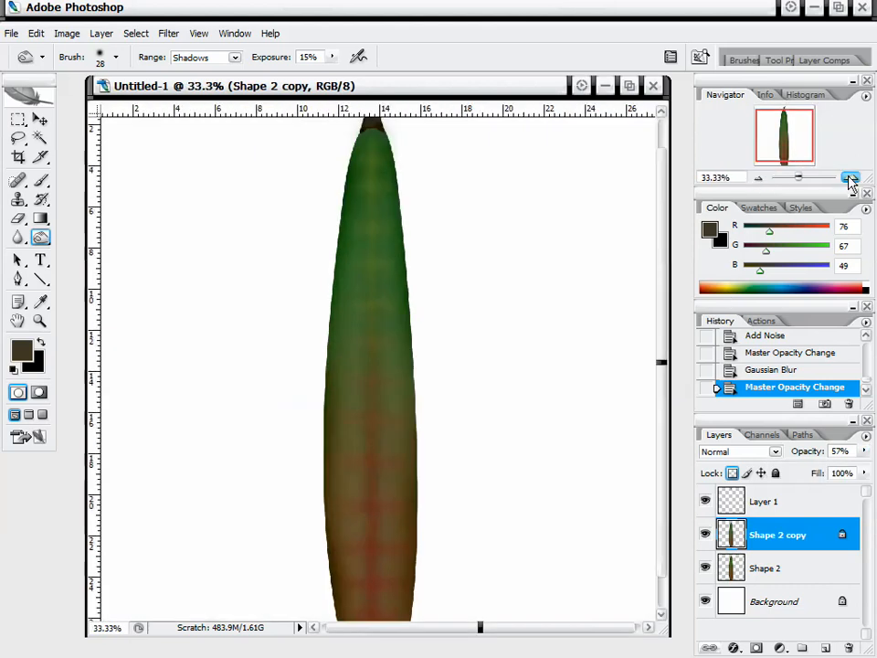
Adjust the Shape 2 copy layer with Brightness/Contrast, using brightness -8 and contrast about +30.
{"action": "left_click", "coordinate": [760, 179]}
{"action": "left_click", "coordinate": [64, 34]}
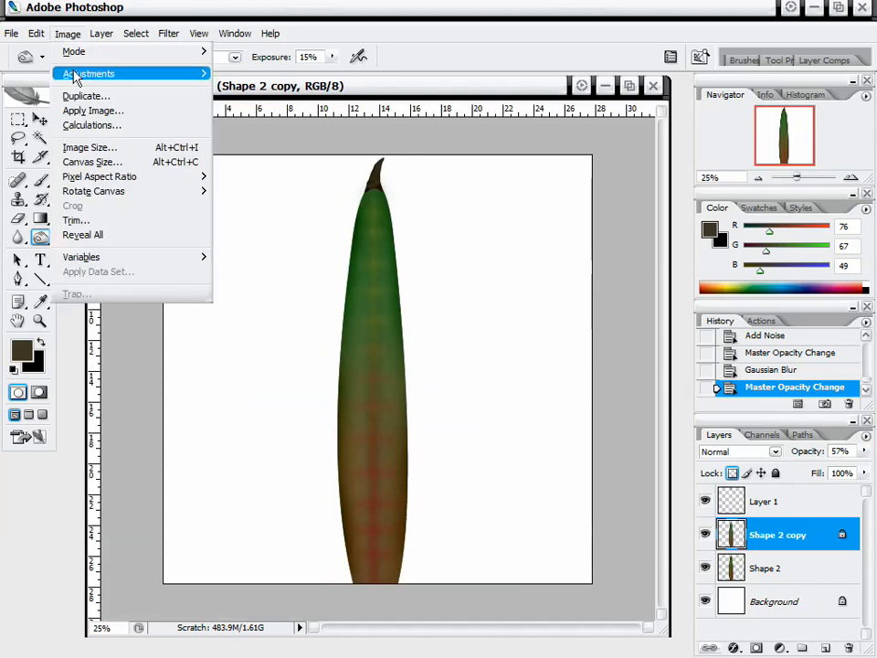
{"action": "mouse_move", "coordinate": [82, 73]}
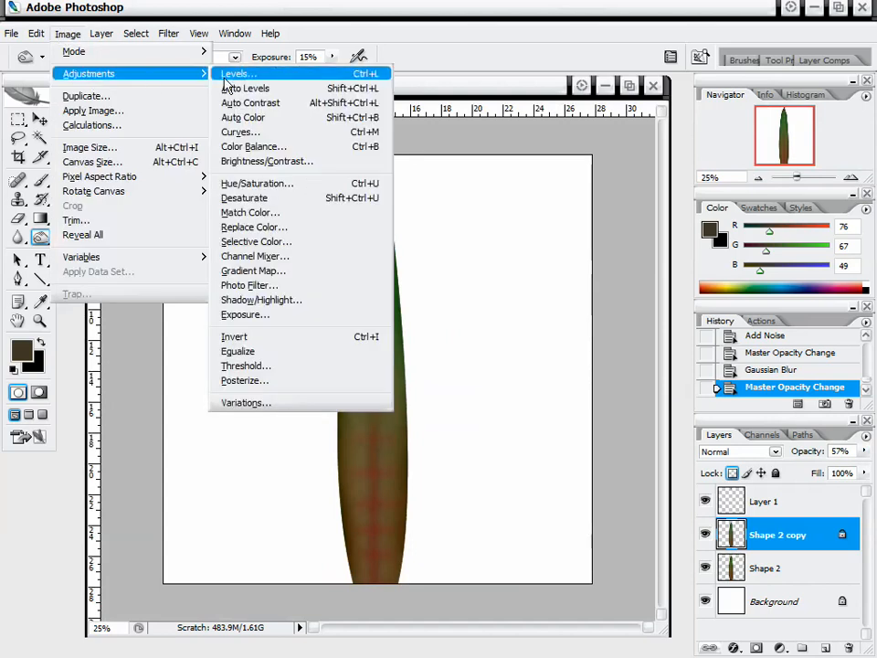
{"action": "left_click", "coordinate": [285, 165]}
{"action": "mouse_move", "coordinate": [567, 397]}
{"action": "left_mouse_down"}
{"action": "mouse_move", "coordinate": [596, 397]}
{"action": "mouse_move", "coordinate": [577, 394]}
{"action": "left_mouse_up"}
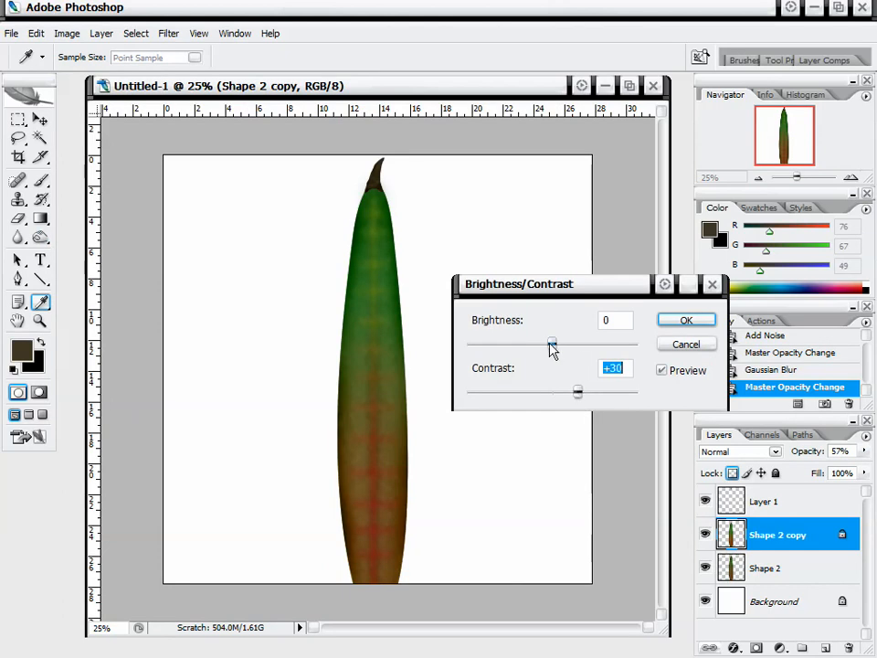
{"action": "left_click_drag", "start_coordinate": [552, 345], "coordinate": [548, 348]}
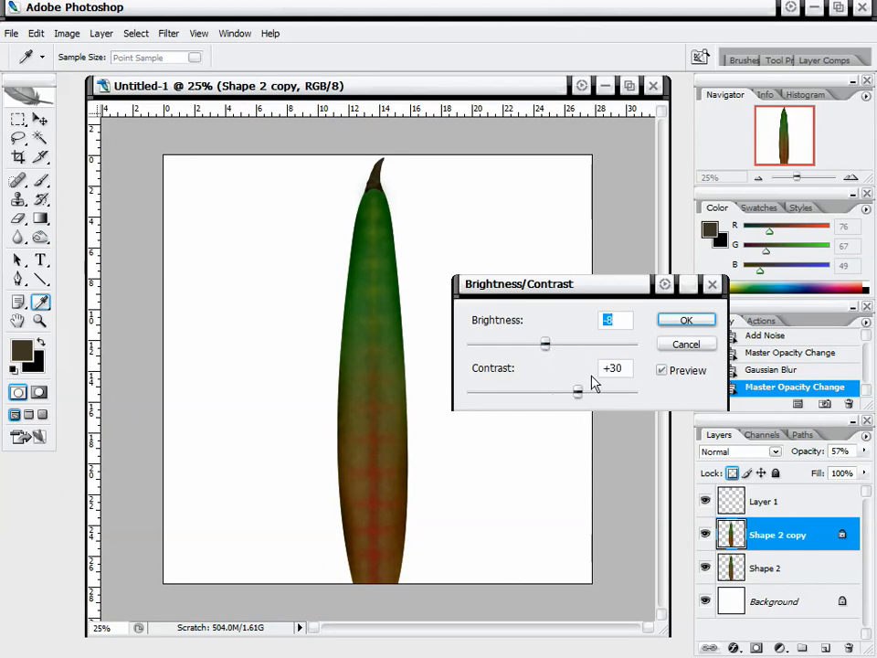
{"action": "left_click_drag", "start_coordinate": [577, 392], "coordinate": [576, 398]}
{"action": "left_click", "coordinate": [683, 317]}
{"action": "key", "text": "o"}
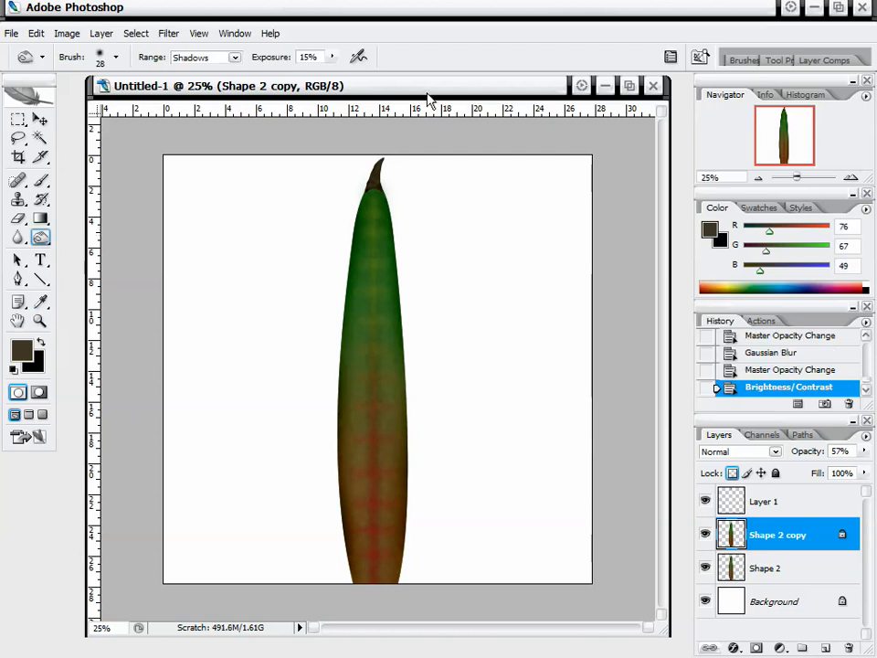
Merge the Shape 2 copy layer down into Shape 2, and check the leaf and tip layers by toggling their visibility.
{"action": "left_click_drag", "start_coordinate": [430, 95], "coordinate": [434, 91]}
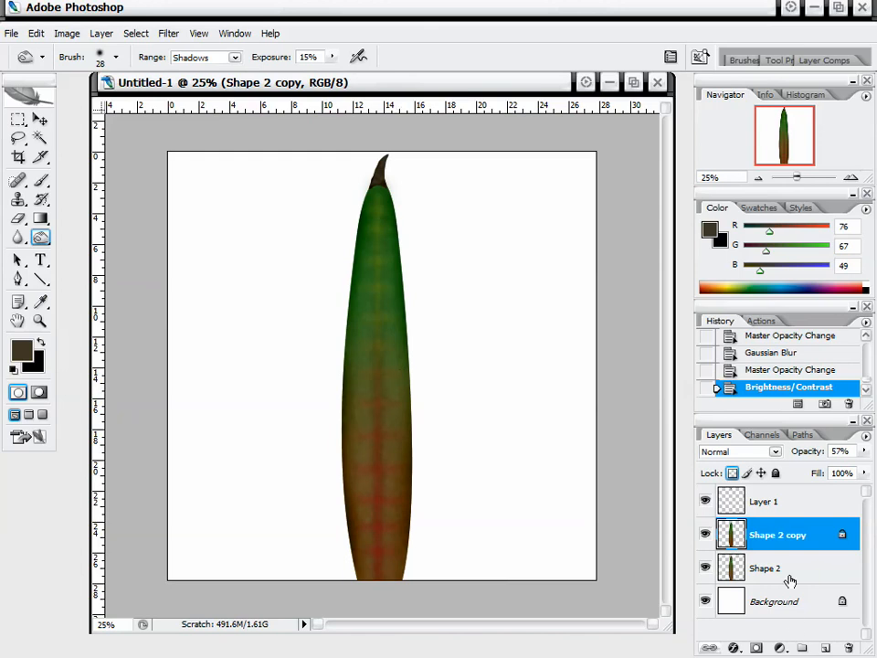
{"action": "key", "text": "ctrl+e"}
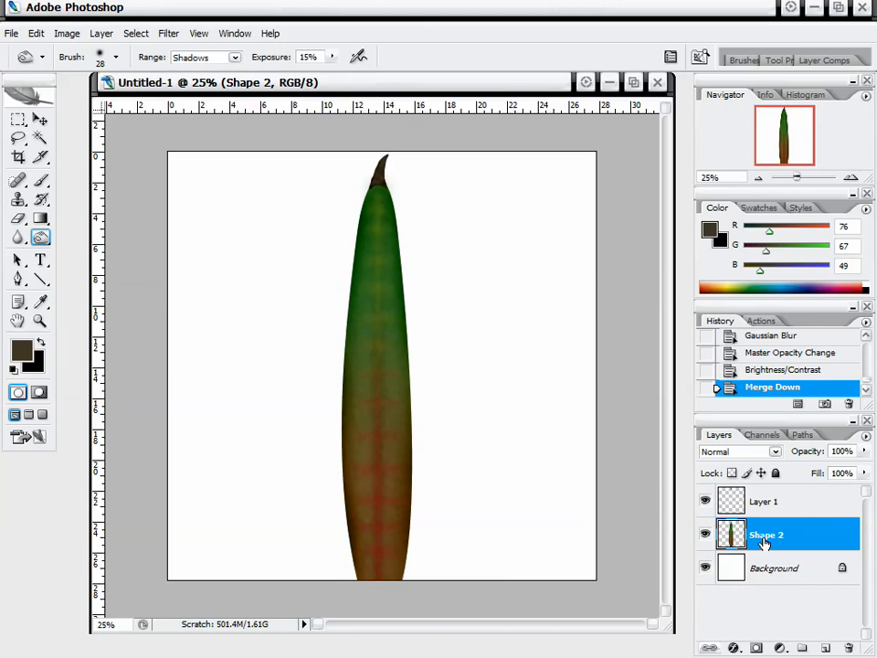
{"action": "left_click", "coordinate": [706, 536]}
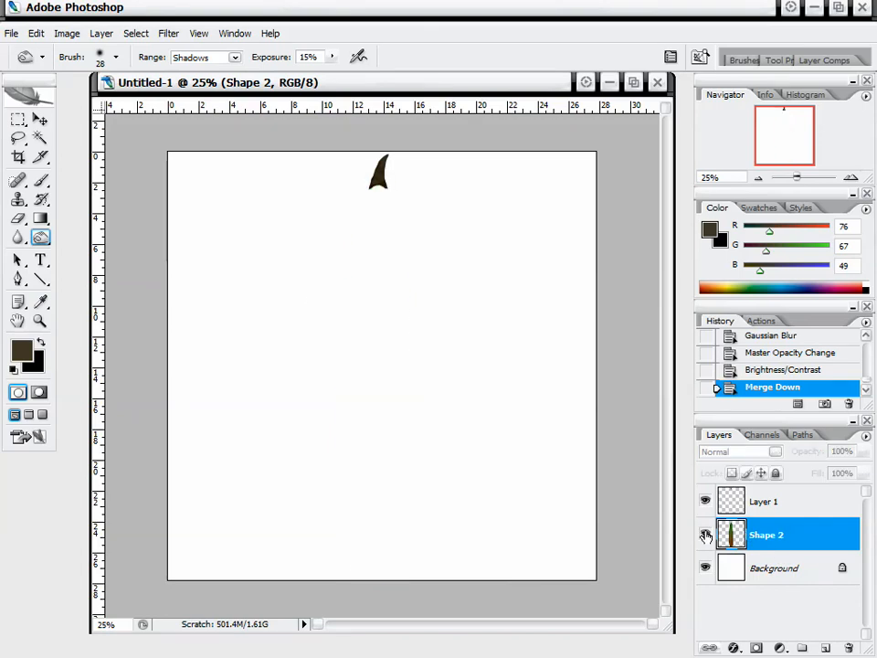
{"action": "left_click", "coordinate": [706, 536]}
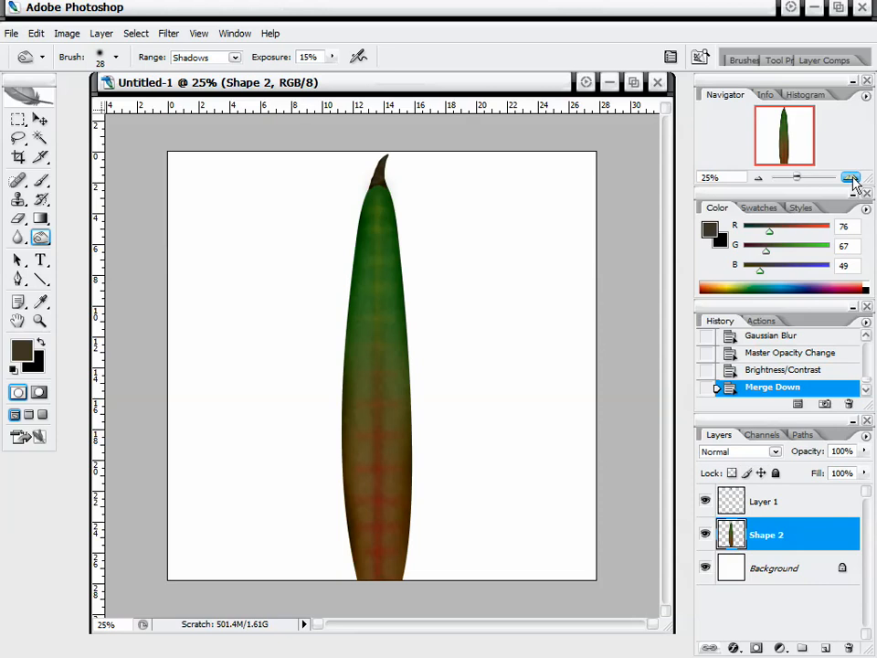
{"action": "left_click", "coordinate": [706, 500]}
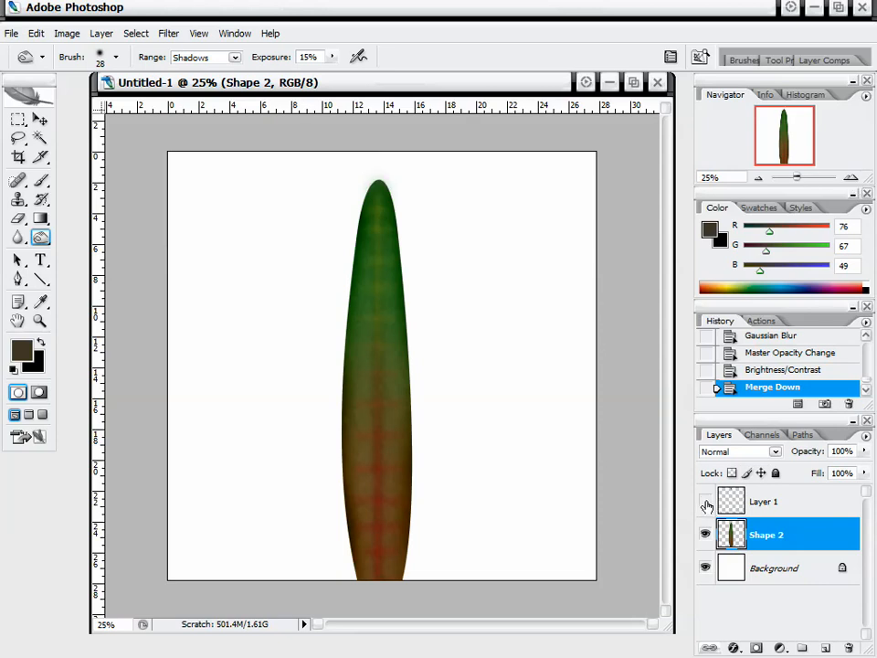
{"action": "left_click", "coordinate": [705, 501]}
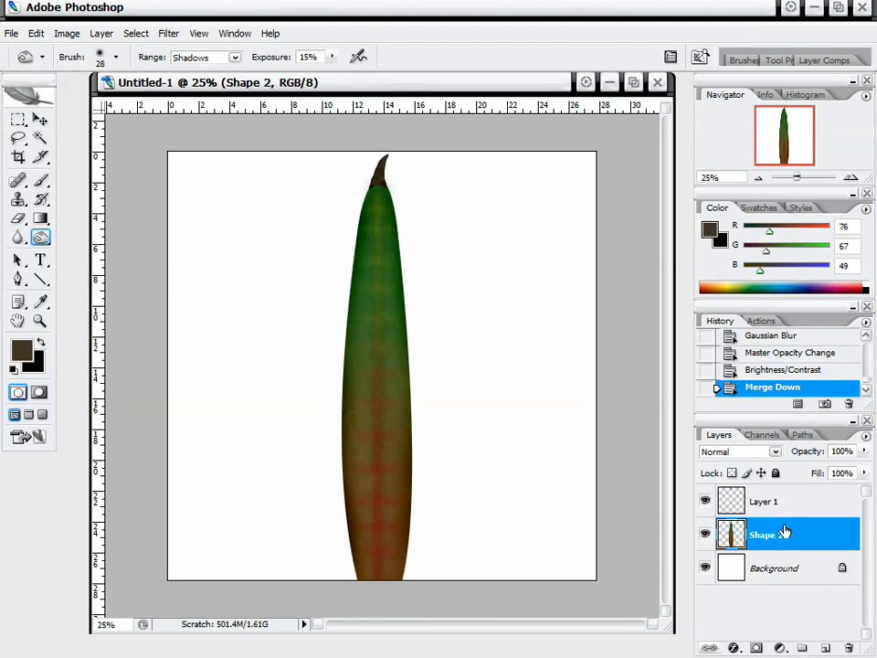
Take a history snapshot of the document and merge Layer 1 with the brown tip down into Shape 2.
{"action": "left_click", "coordinate": [826, 404]}
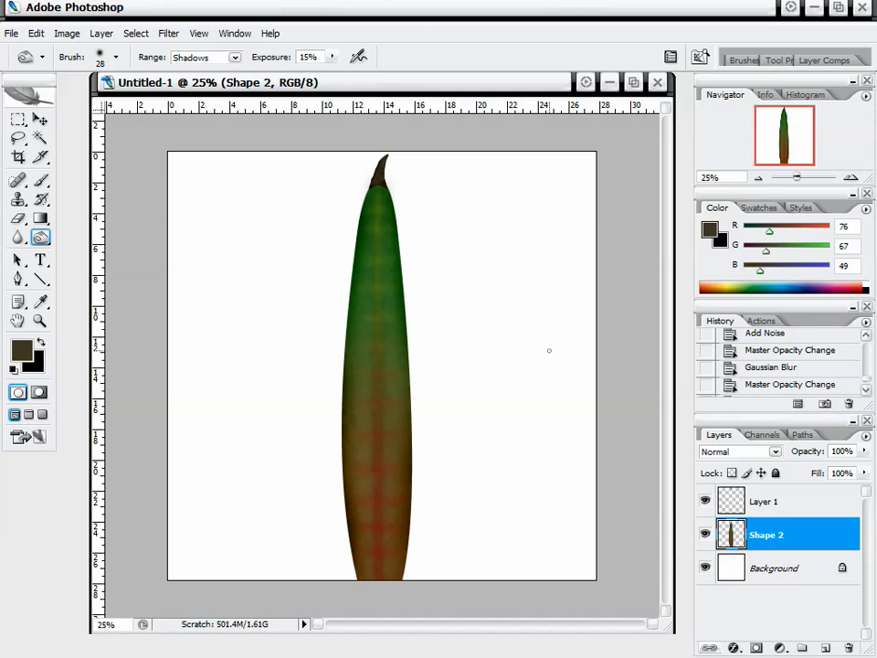
{"action": "left_click", "coordinate": [816, 504]}
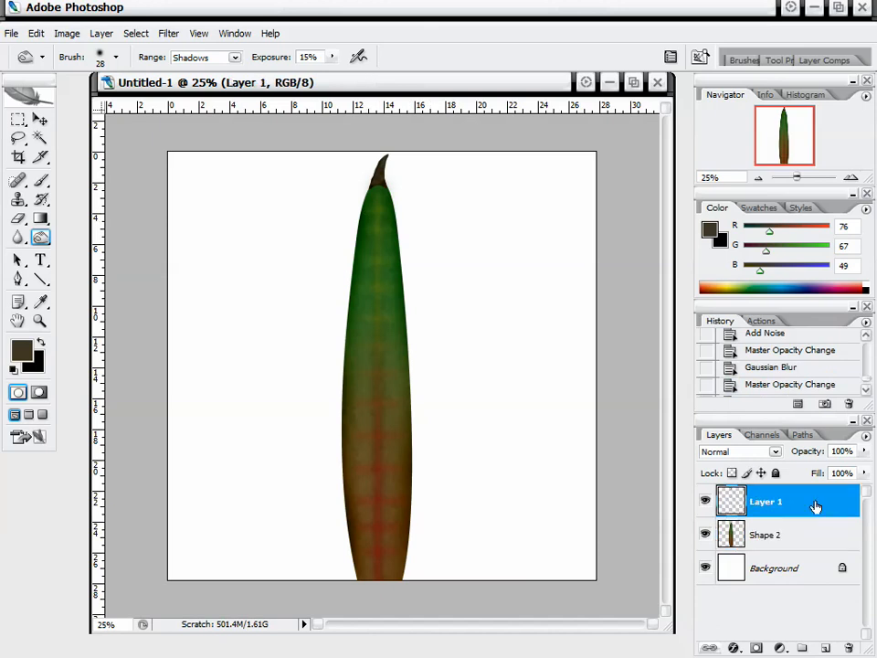
{"action": "left_click", "coordinate": [705, 502]}
{"action": "left_click", "coordinate": [705, 502]}
{"action": "left_click", "coordinate": [746, 534]}
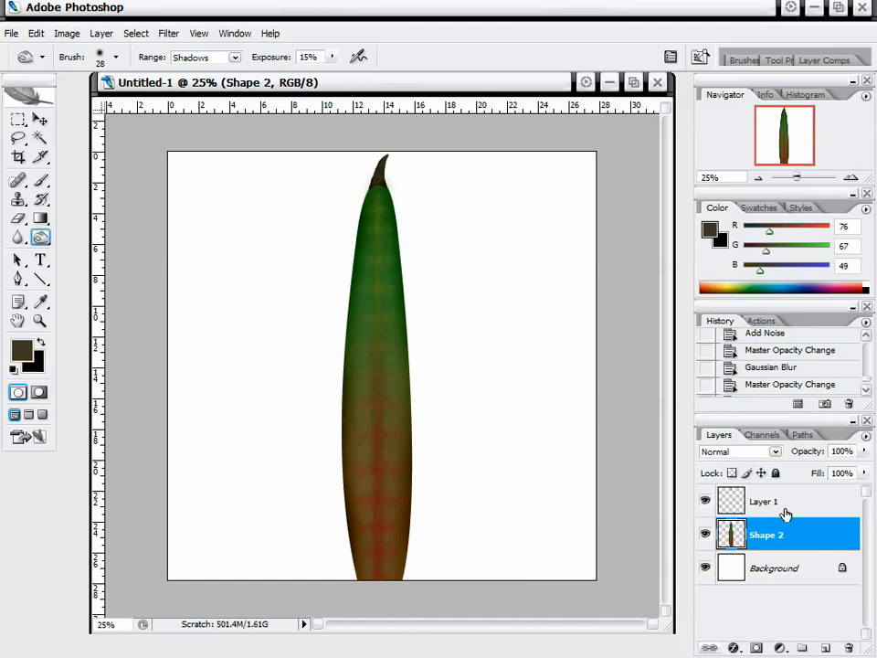
{"action": "left_click", "coordinate": [786, 512]}
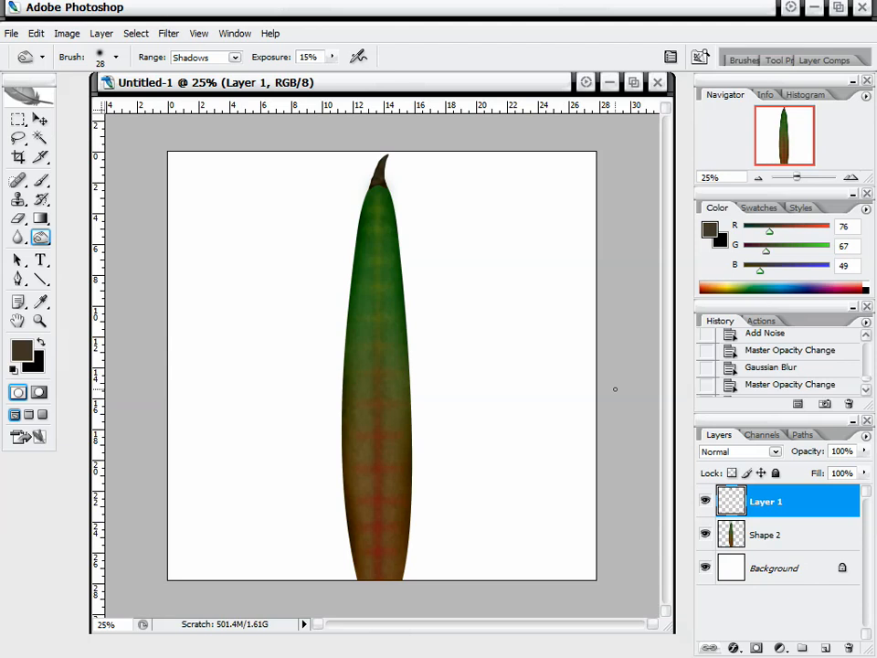
{"action": "key", "text": "ctrl+e"}
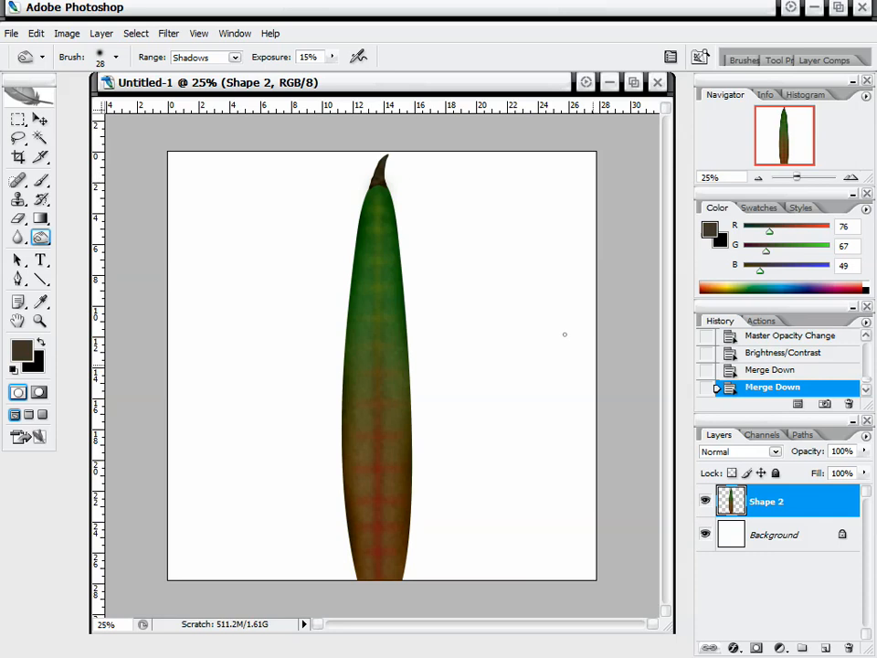
{"action": "left_click", "coordinate": [706, 502]}
{"action": "left_click", "coordinate": [707, 503]}
{"action": "left_click", "coordinate": [17, 119]}
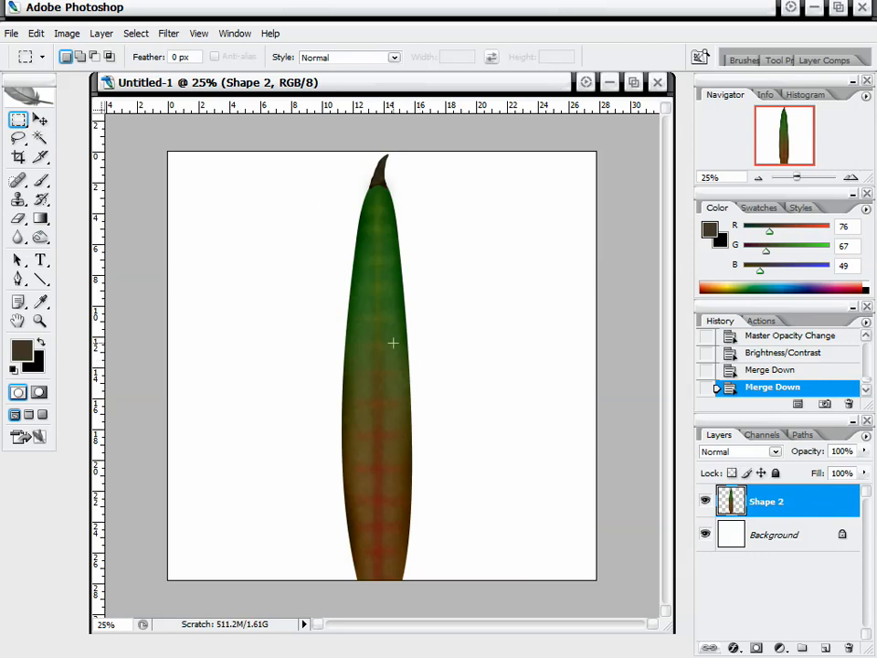
{"action": "right_click", "coordinate": [384, 299]}
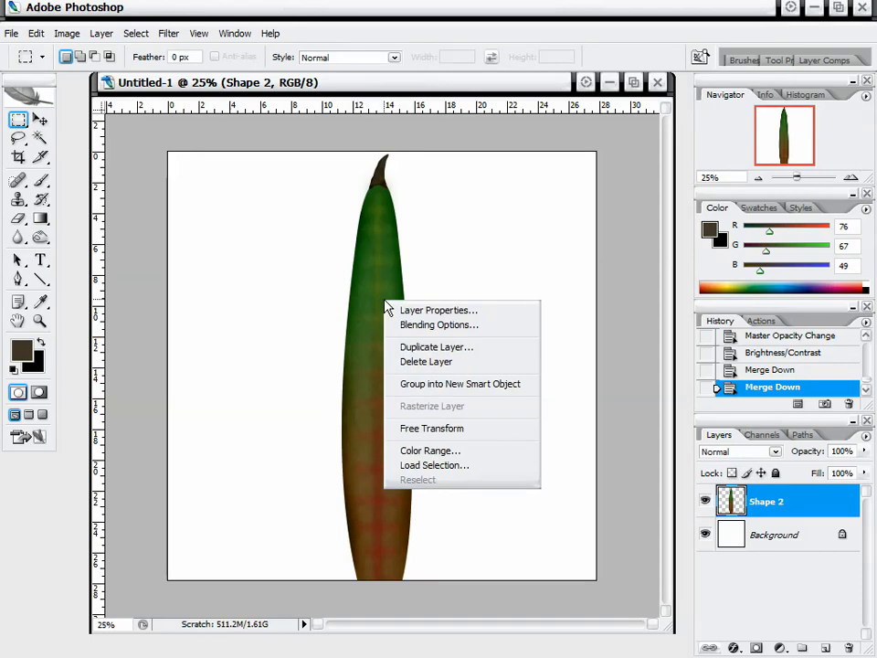
{"action": "left_click", "coordinate": [442, 432]}
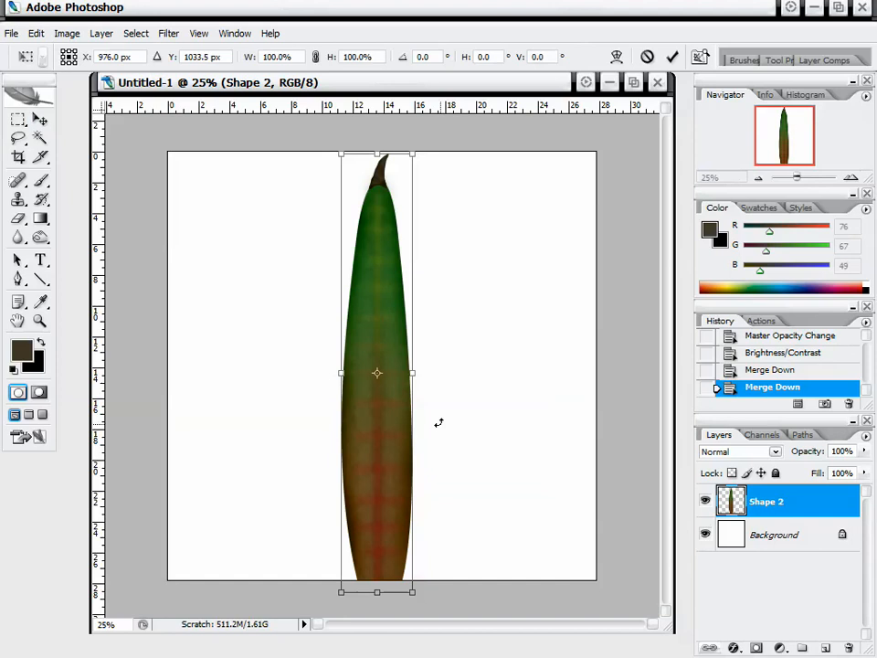
{"action": "right_click", "coordinate": [389, 300]}
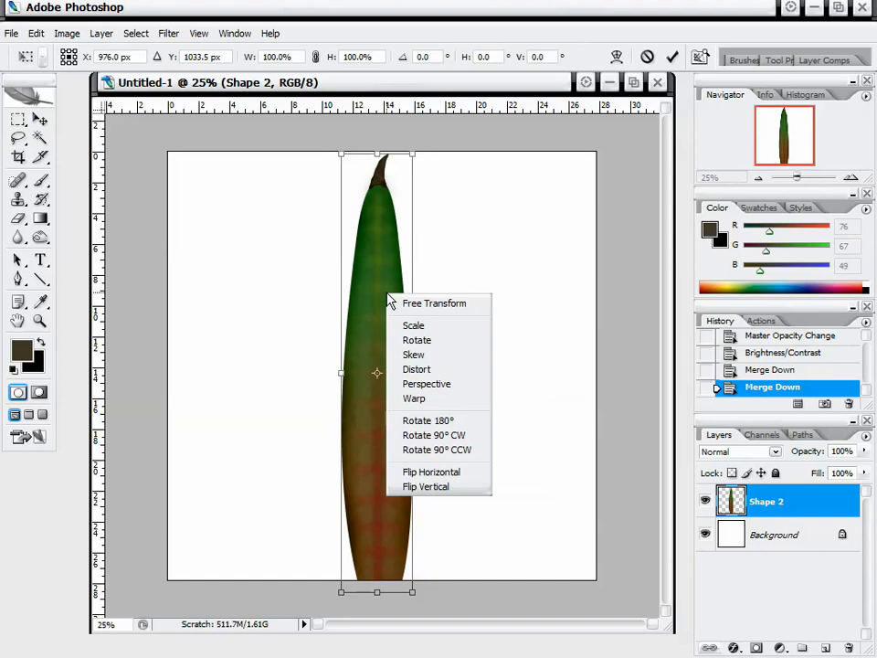
{"action": "left_click", "coordinate": [414, 399]}
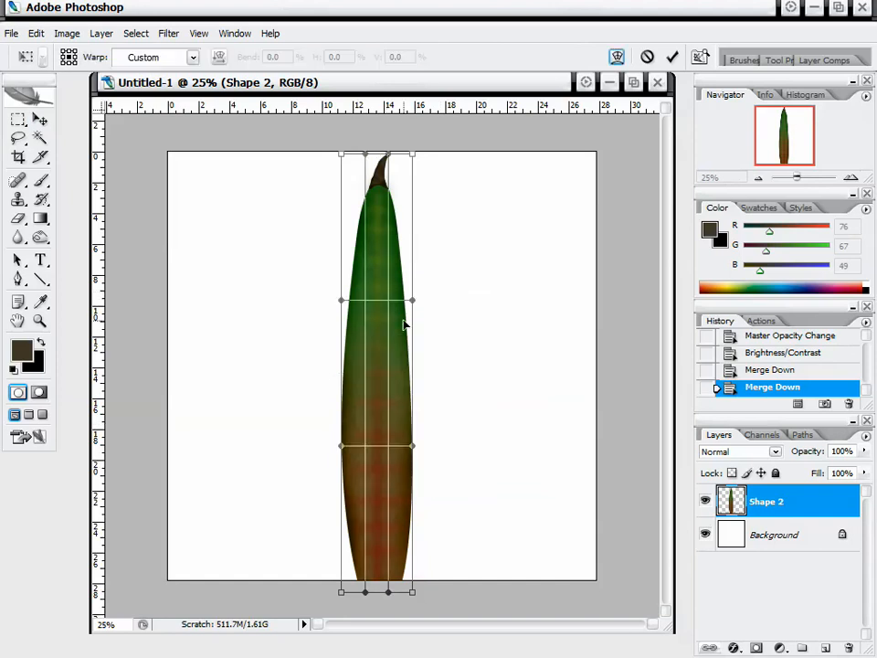
{"action": "left_click_drag", "start_coordinate": [389, 266], "coordinate": [390, 265]}
{"action": "mouse_move", "coordinate": [405, 372]}
{"action": "left_mouse_down"}
{"action": "mouse_move", "coordinate": [442, 372]}
{"action": "mouse_move", "coordinate": [394, 372]}
{"action": "mouse_move", "coordinate": [420, 375]}
{"action": "mouse_move", "coordinate": [403, 374]}
{"action": "left_mouse_up"}
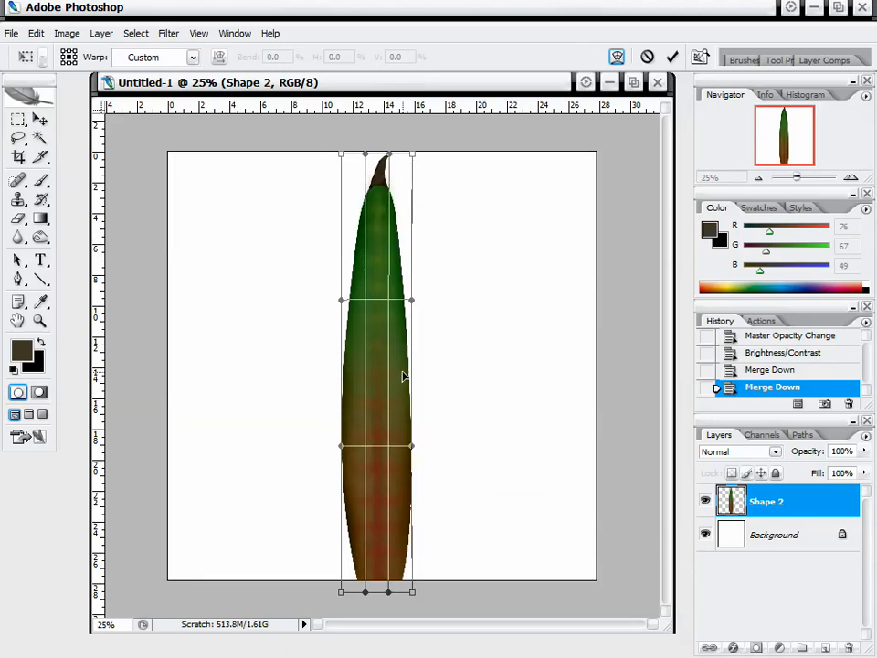
{"action": "mouse_move", "coordinate": [392, 162]}
{"action": "left_mouse_down"}
{"action": "mouse_move", "coordinate": [397, 259]}
{"action": "mouse_move", "coordinate": [398, 156]}
{"action": "left_mouse_up"}
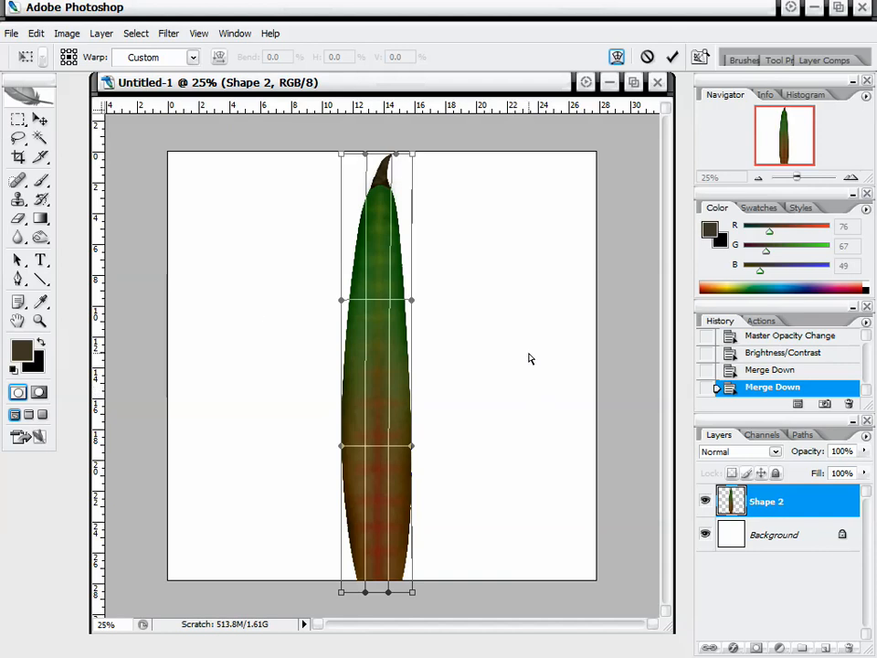
{"action": "key", "text": "Escape"}
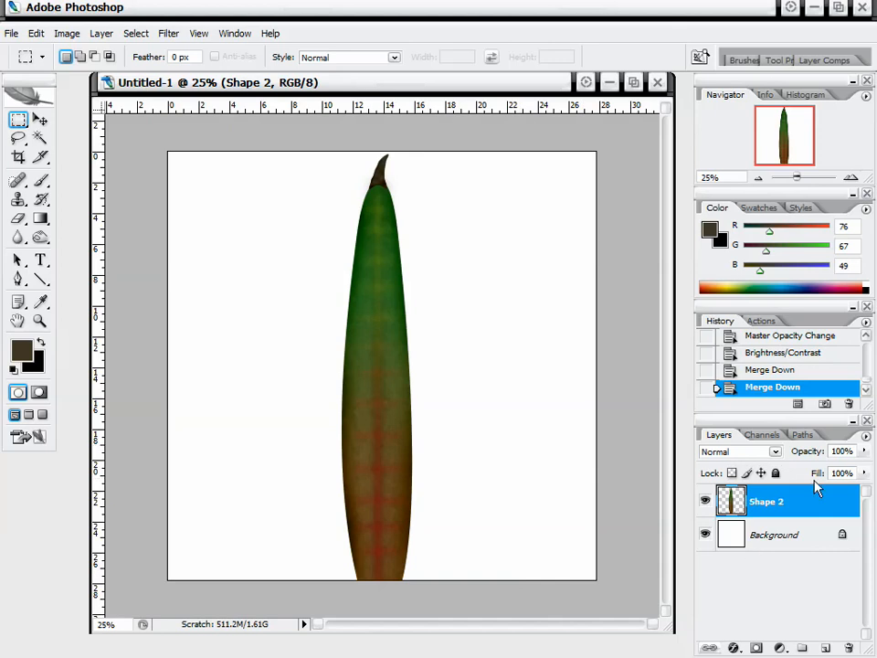
Duplicate the finished Shape 2 leaf layer and rotate the copy clockwise about 25° with Free Transform.
{"action": "left_click_drag", "start_coordinate": [819, 494], "coordinate": [827, 647]}
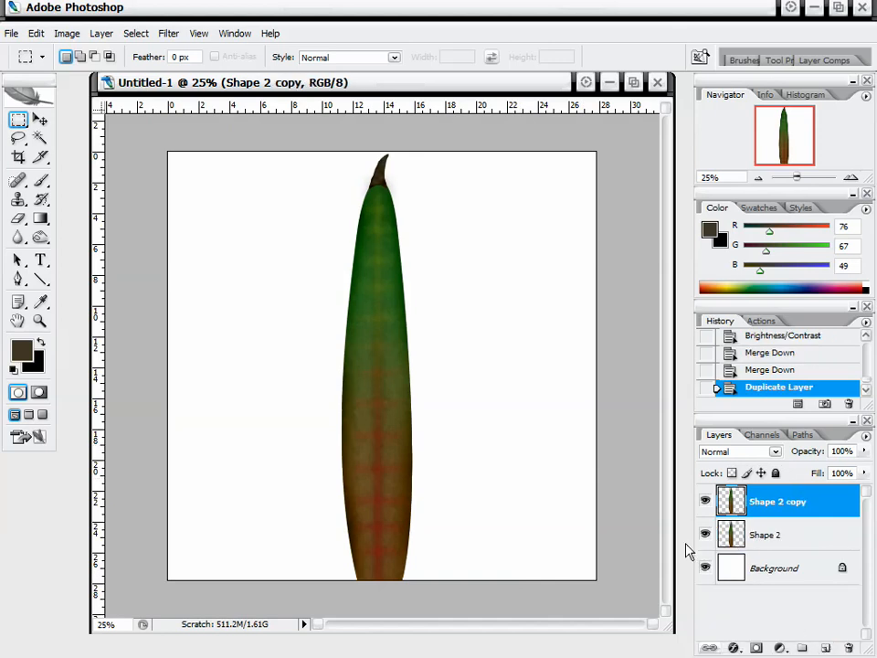
{"action": "right_click", "coordinate": [311, 231]}
{"action": "left_click", "coordinate": [351, 356]}
{"action": "right_click", "coordinate": [408, 258]}
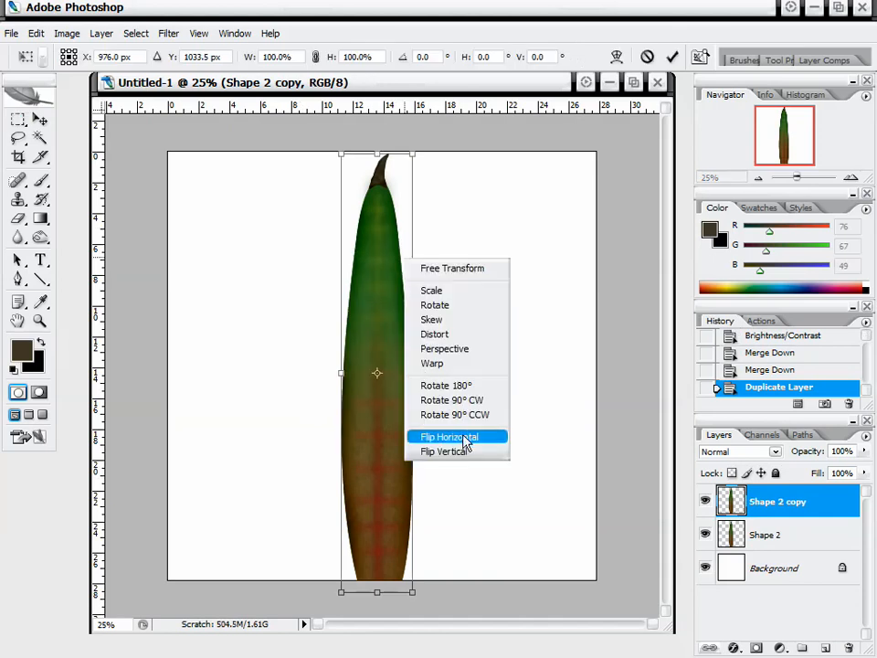
{"action": "left_click", "coordinate": [550, 286]}
{"action": "left_click_drag", "start_coordinate": [500, 180], "coordinate": [530, 277]}
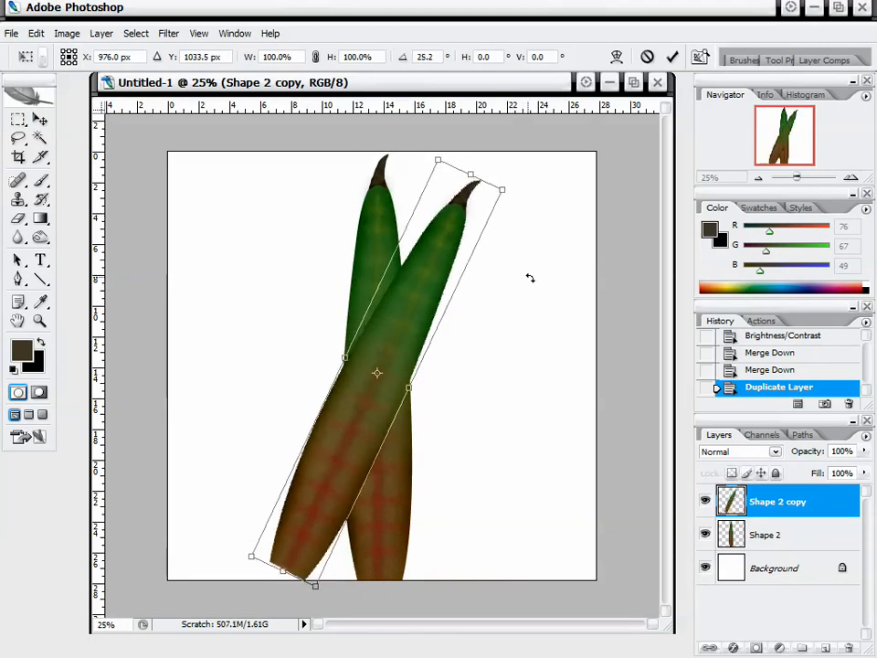
Position the rotated copy to the right of the original leaf with their bases overlapping, and apply the transform at 27.4°.
{"action": "left_click_drag", "start_coordinate": [410, 314], "coordinate": [561, 344]}
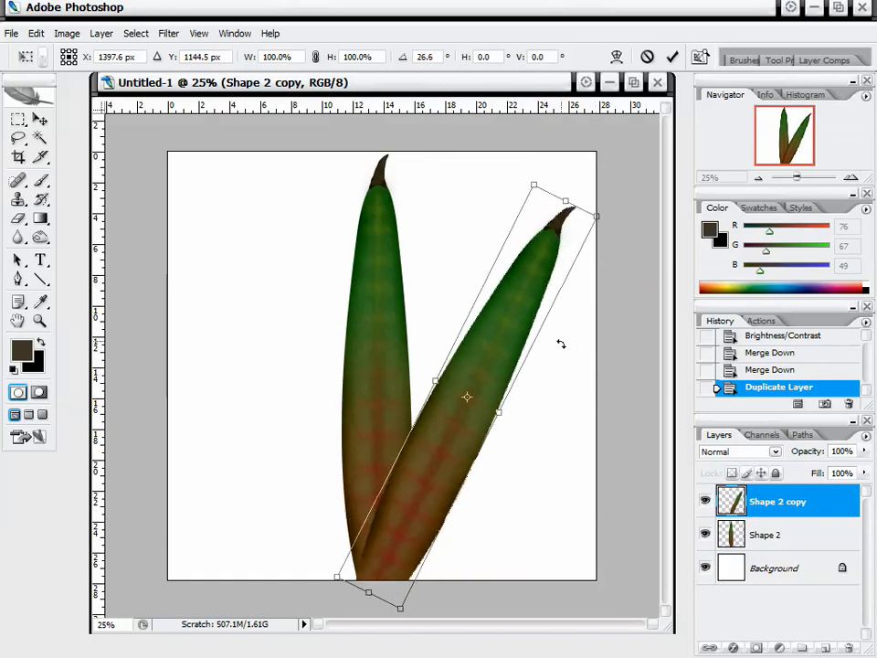
{"action": "left_click_drag", "start_coordinate": [525, 300], "coordinate": [529, 307]}
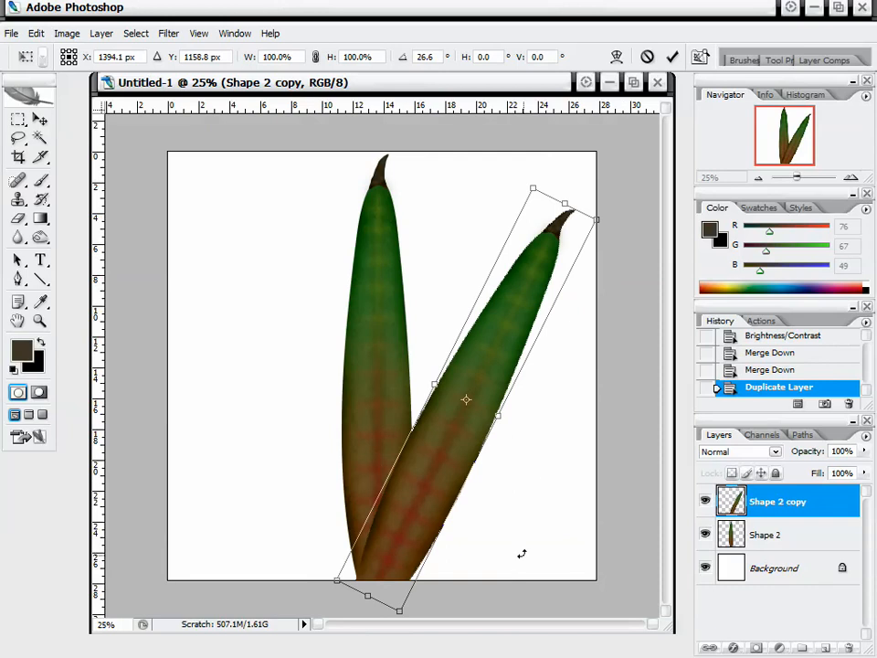
{"action": "left_click_drag", "start_coordinate": [540, 278], "coordinate": [546, 276]}
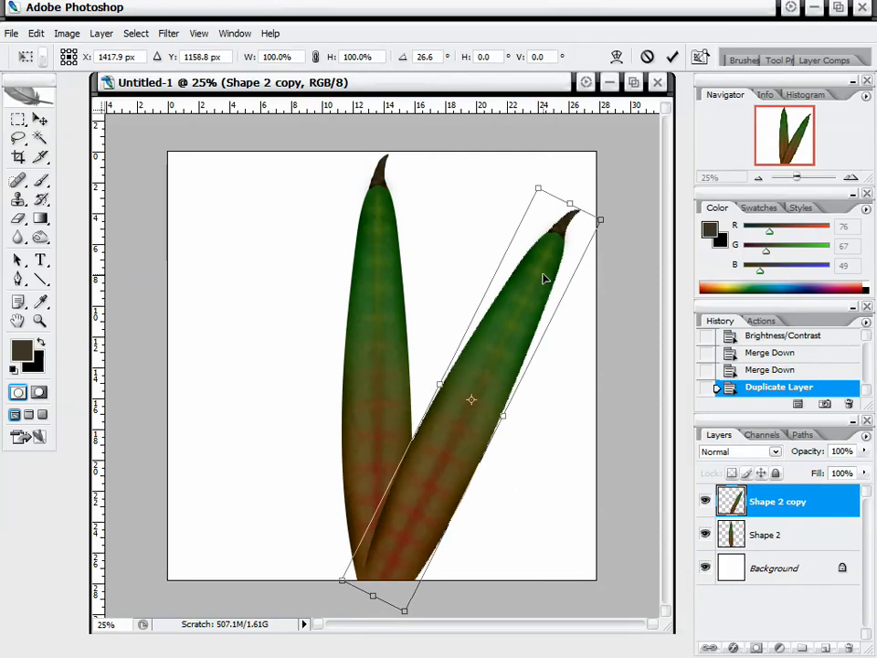
{"action": "left_click_drag", "start_coordinate": [636, 216], "coordinate": [639, 219]}
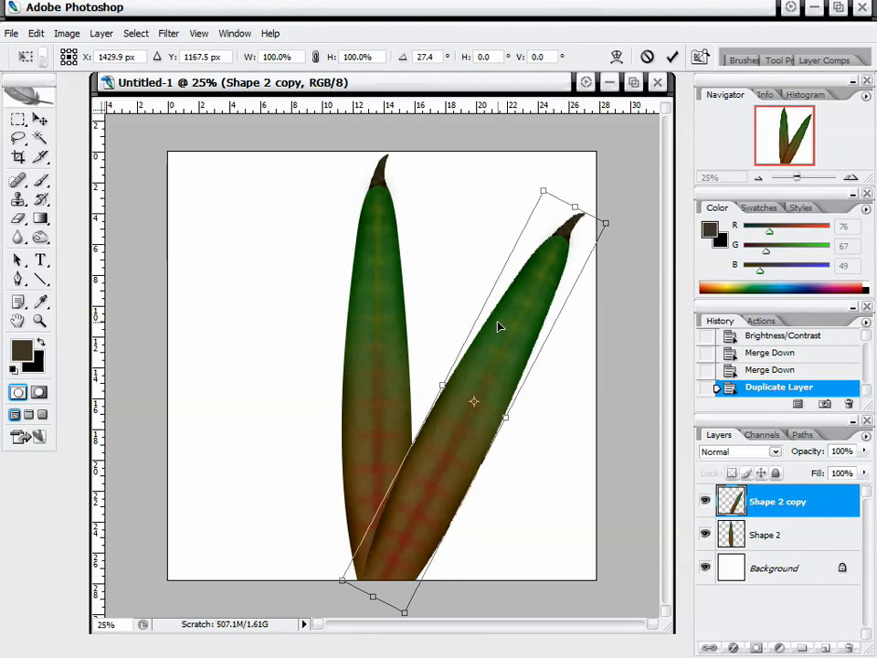
{"action": "left_click_drag", "start_coordinate": [500, 327], "coordinate": [495, 327]}
{"action": "key", "text": "Return"}
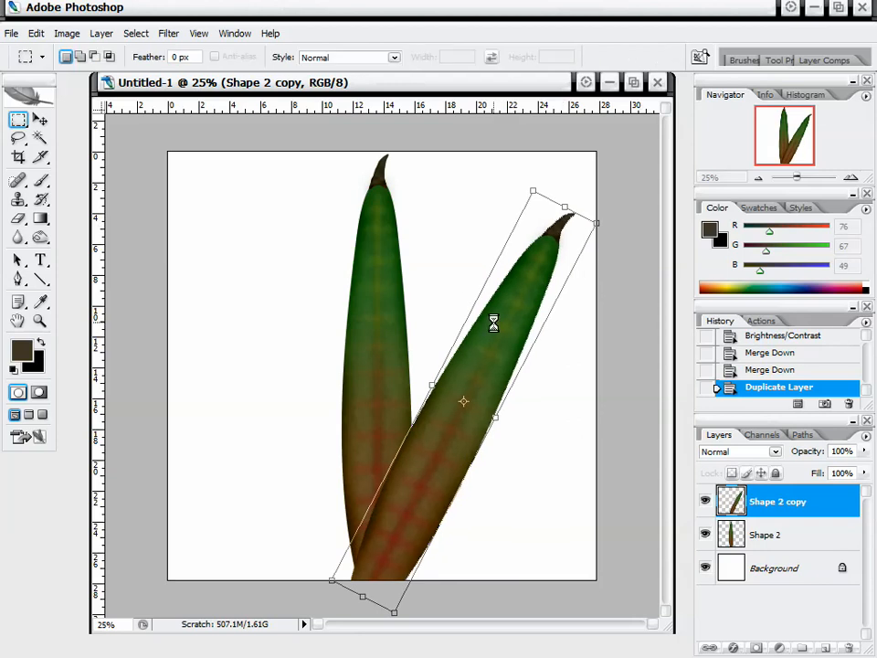
Shift the Shape 2 copy leaf slightly to the right and place its layer beneath the Shape 2 layer.
{"action": "left_click", "coordinate": [40, 119]}
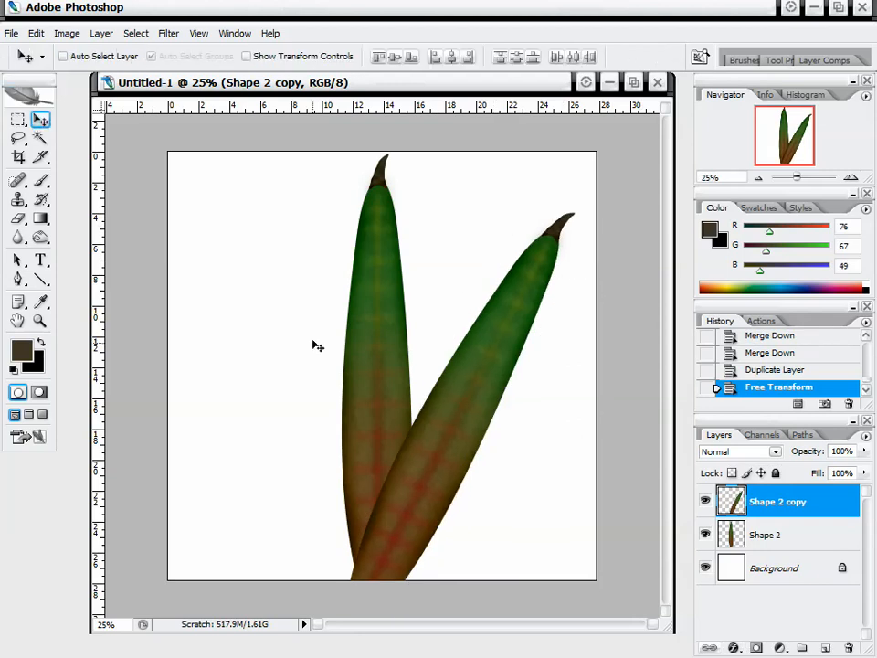
{"action": "left_click_drag", "start_coordinate": [308, 381], "coordinate": [320, 382]}
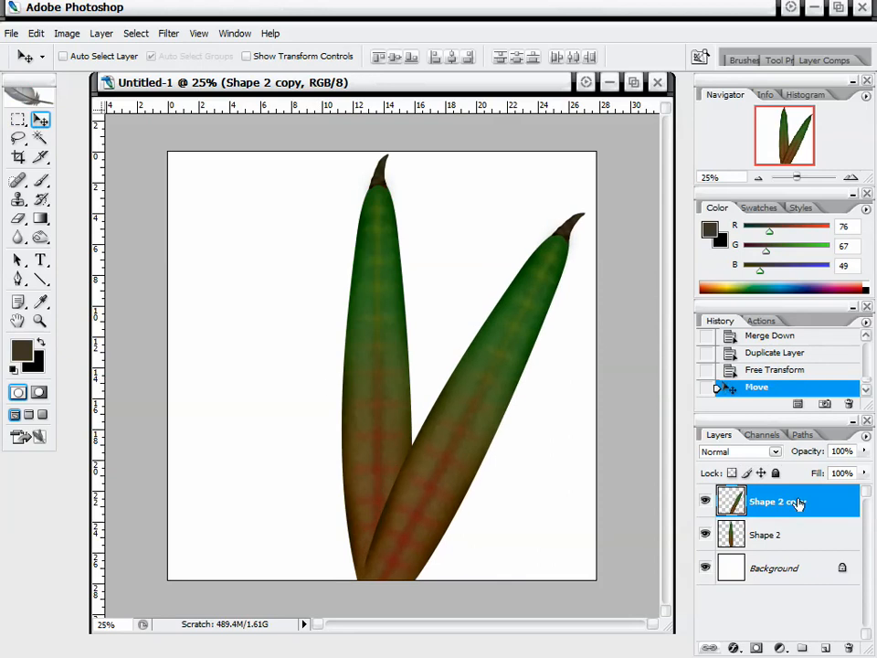
{"action": "left_click_drag", "start_coordinate": [797, 502], "coordinate": [793, 548]}
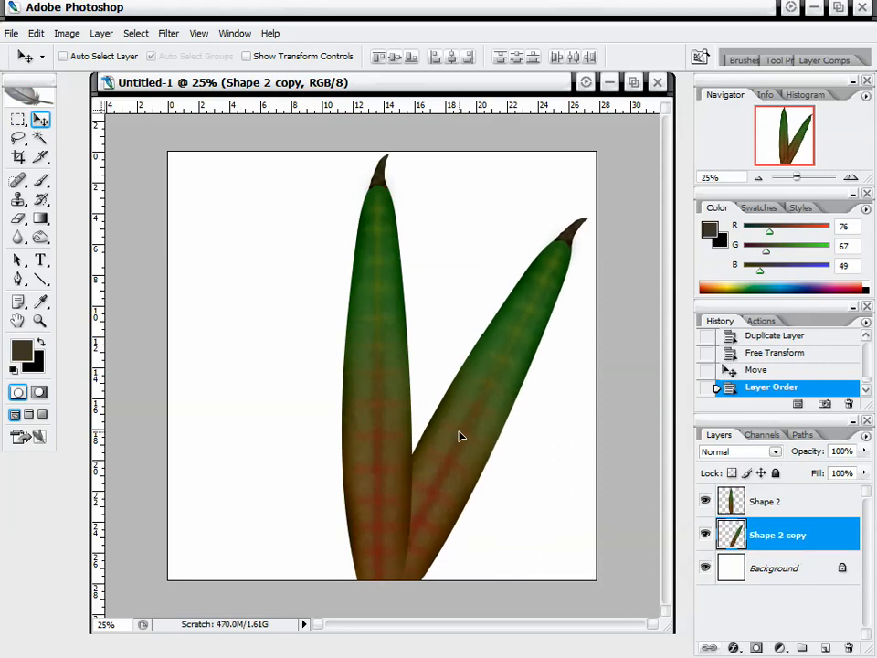
Duplicate the rotated Shape 2 copy leaf, flip the duplicate horizontally, and place it as a mirrored leaf left of the centre leaf.
{"action": "left_click_drag", "start_coordinate": [460, 437], "coordinate": [457, 439]}
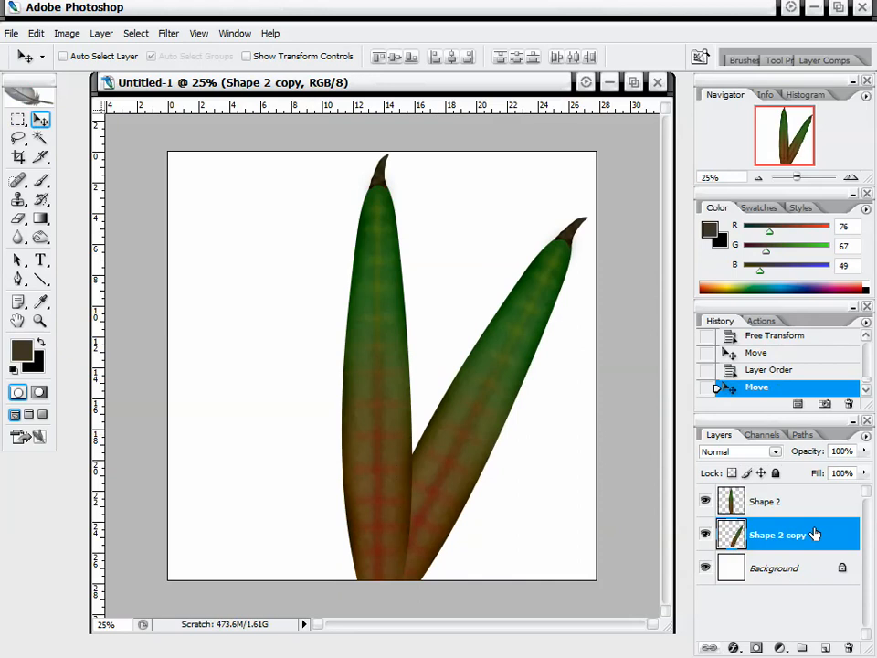
{"action": "left_click_drag", "start_coordinate": [814, 535], "coordinate": [825, 647]}
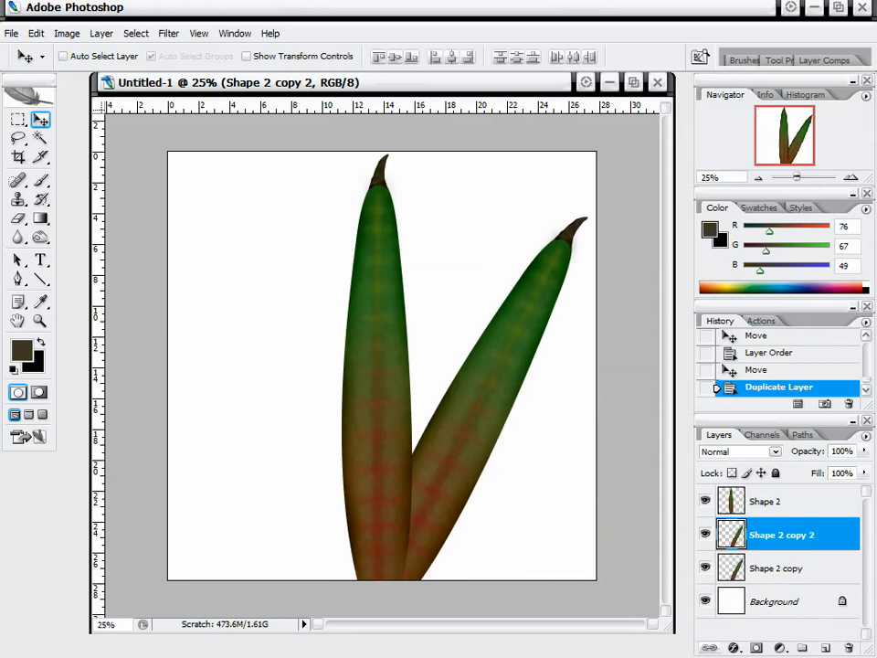
{"action": "left_click", "coordinate": [18, 120]}
{"action": "right_click", "coordinate": [407, 337]}
{"action": "left_click", "coordinate": [451, 459]}
{"action": "right_click", "coordinate": [497, 334]}
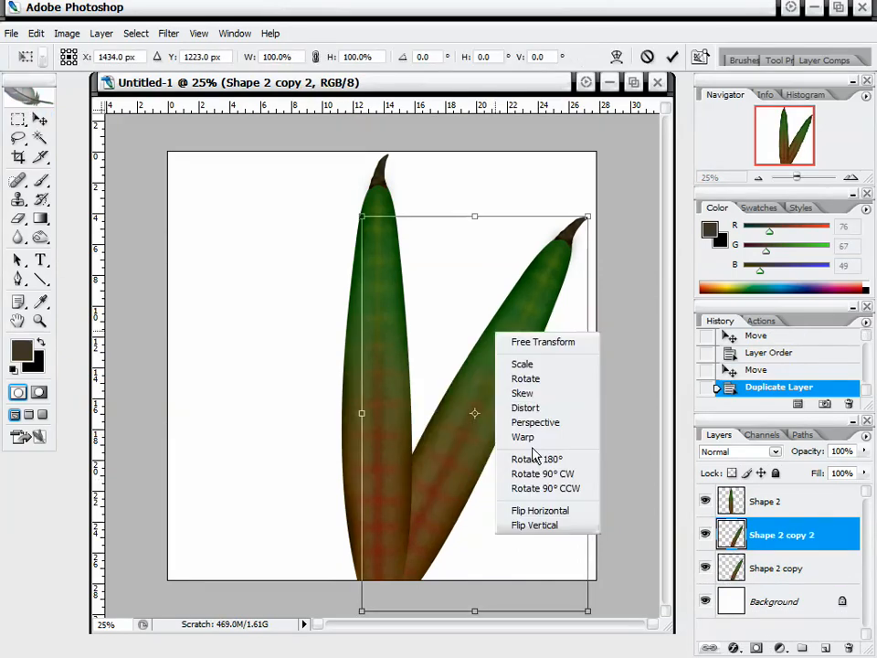
{"action": "left_click", "coordinate": [561, 511]}
{"action": "left_click_drag", "start_coordinate": [531, 417], "coordinate": [339, 405]}
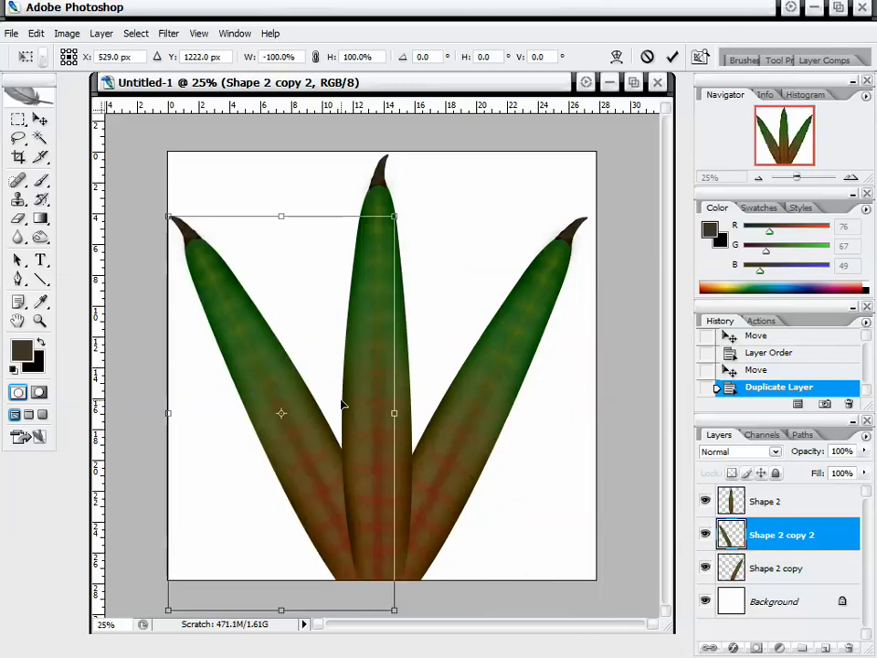
{"action": "key", "text": "m"}
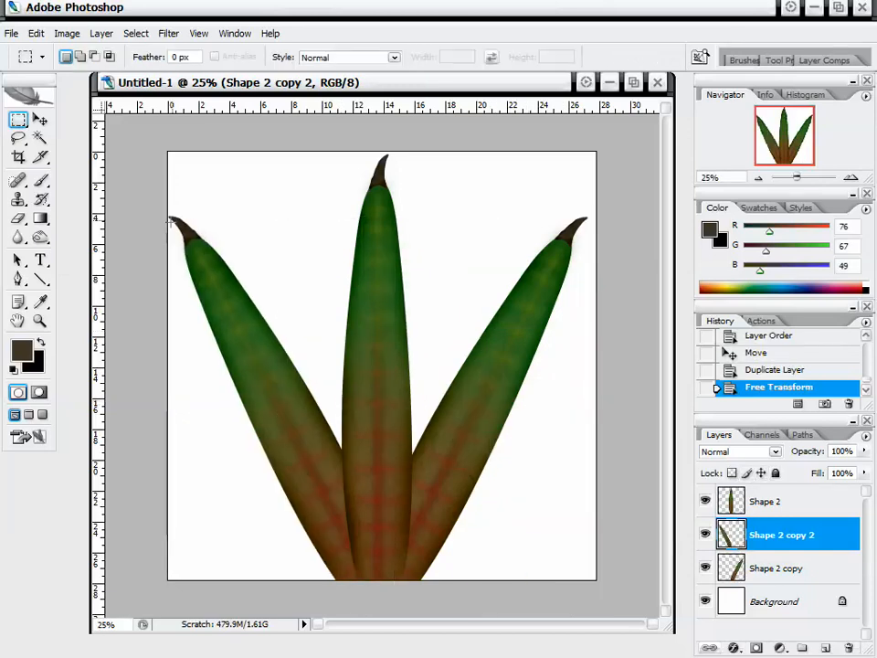
Select all three leaf layers and shift them together so the fan is centred horizontally on the canvas.
{"action": "left_click", "coordinate": [784, 504]}
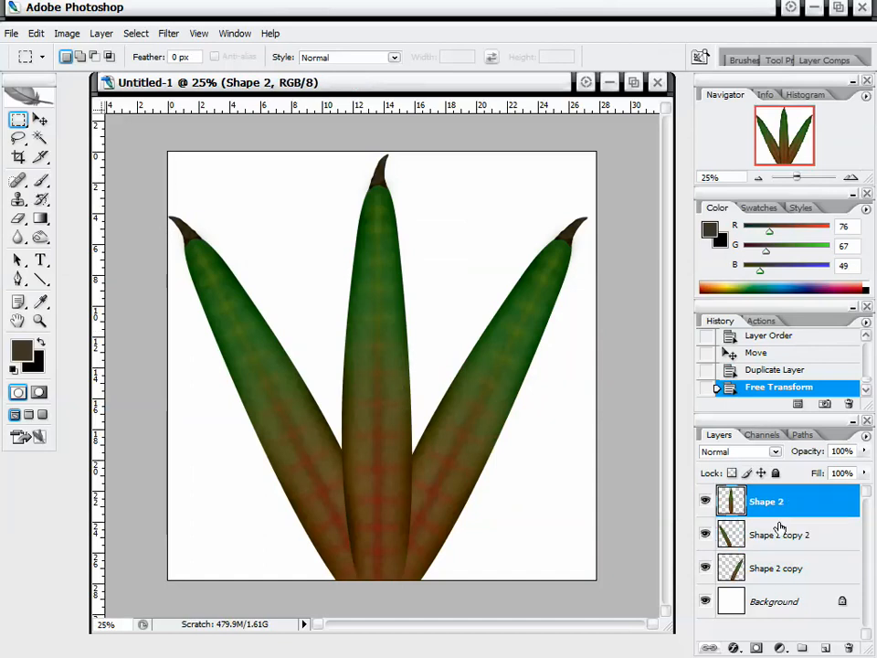
{"action": "left_click", "coordinate": [783, 535], "text": "shift"}
{"action": "left_click", "coordinate": [792, 569], "text": "shift"}
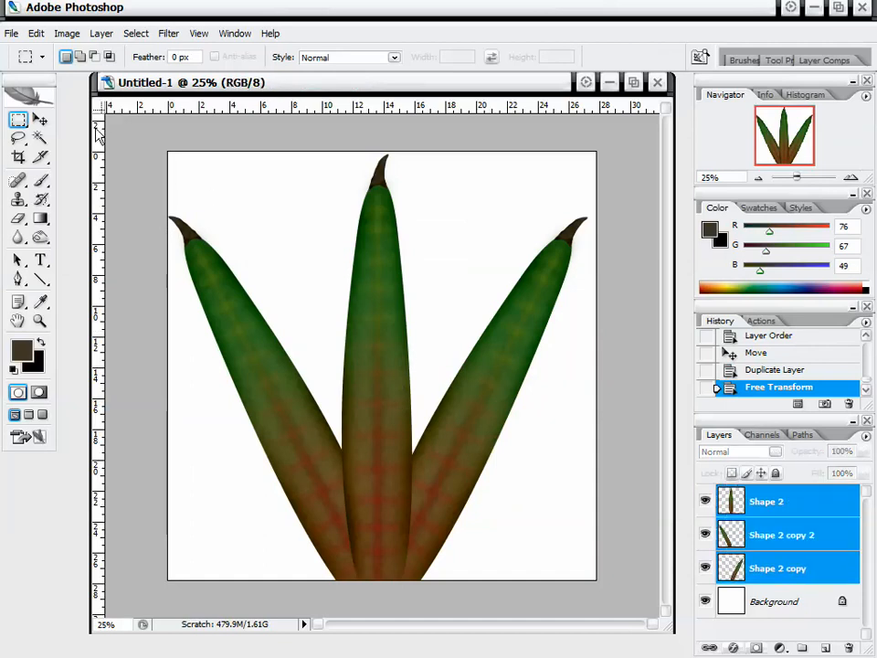
{"action": "key", "text": "v"}
{"action": "key", "text": "Up"}
{"action": "key", "text": "Up"}
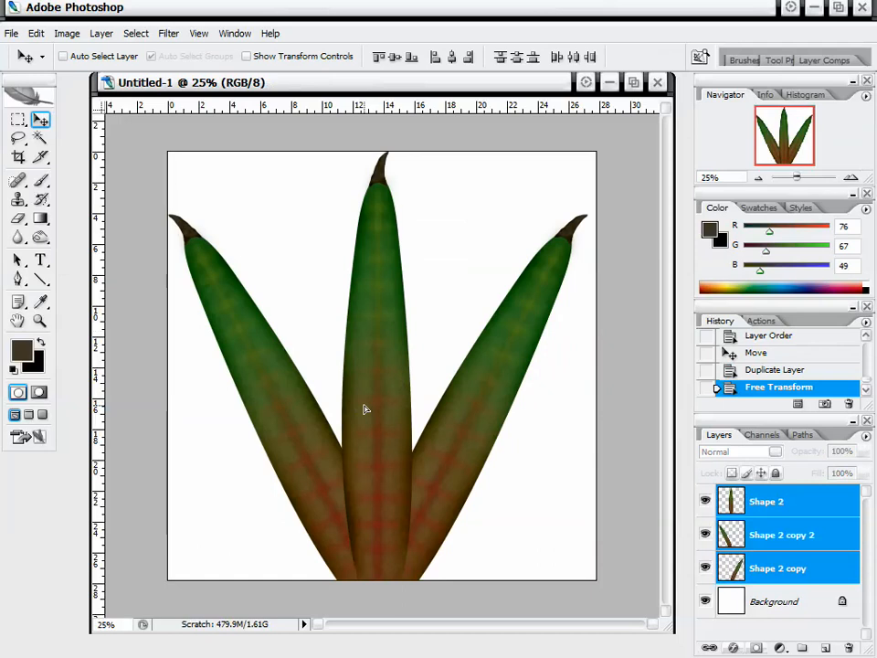
{"action": "left_click_drag", "start_coordinate": [363, 410], "coordinate": [370, 412]}
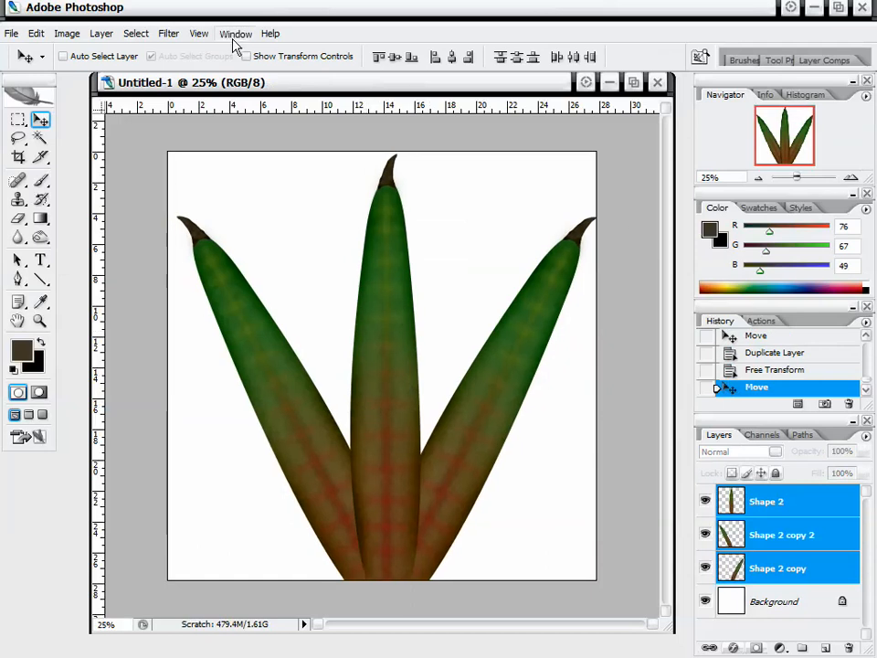
{"action": "left_click", "coordinate": [204, 36]}
{"action": "left_click", "coordinate": [224, 295]}
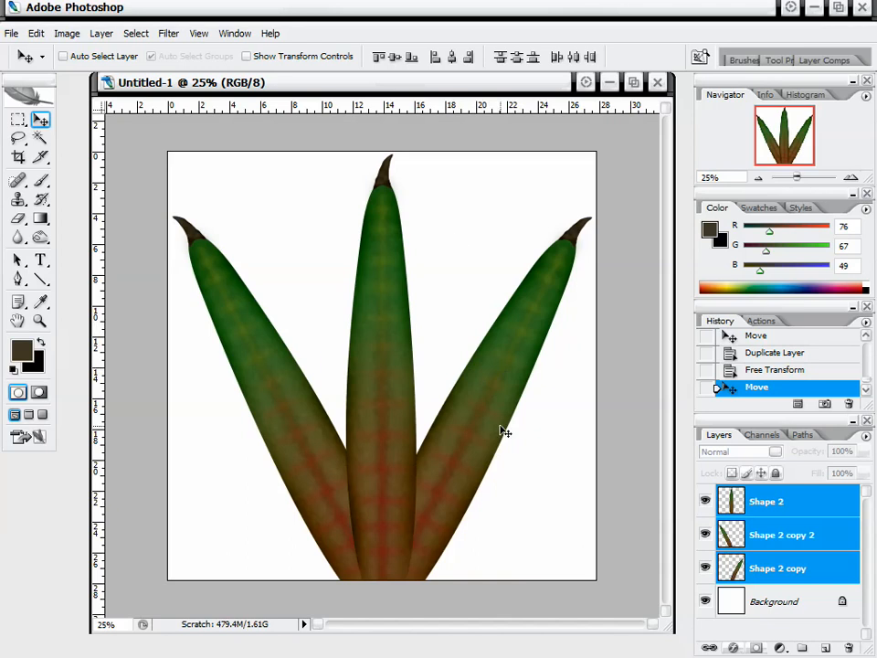
Warp the left leaf, Shape 2 copy 2, so its middle bows inward toward the centre leaf and its tip sits slightly lower.
{"action": "left_click", "coordinate": [799, 533]}
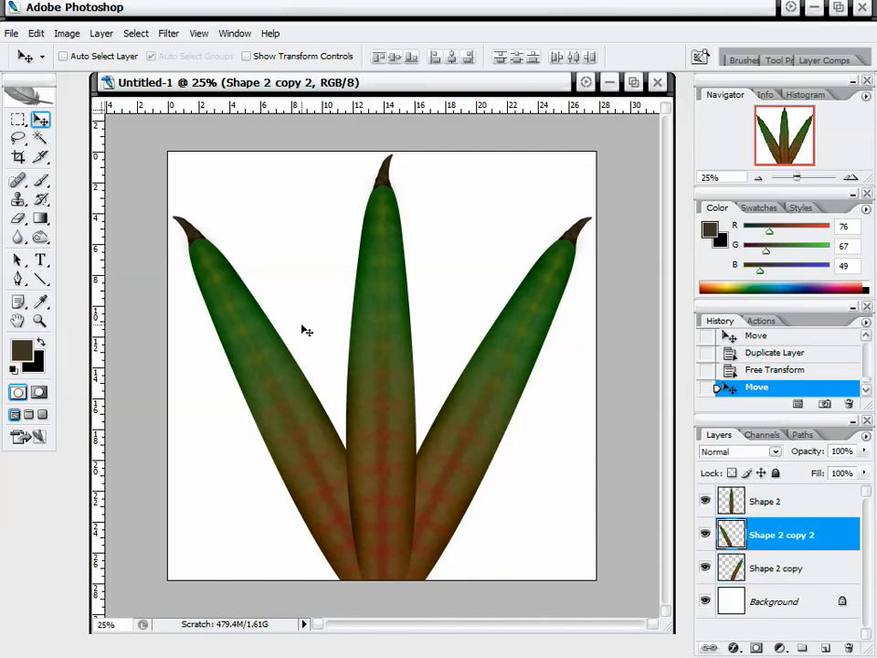
{"action": "key", "text": "m"}
{"action": "right_click", "coordinate": [237, 337]}
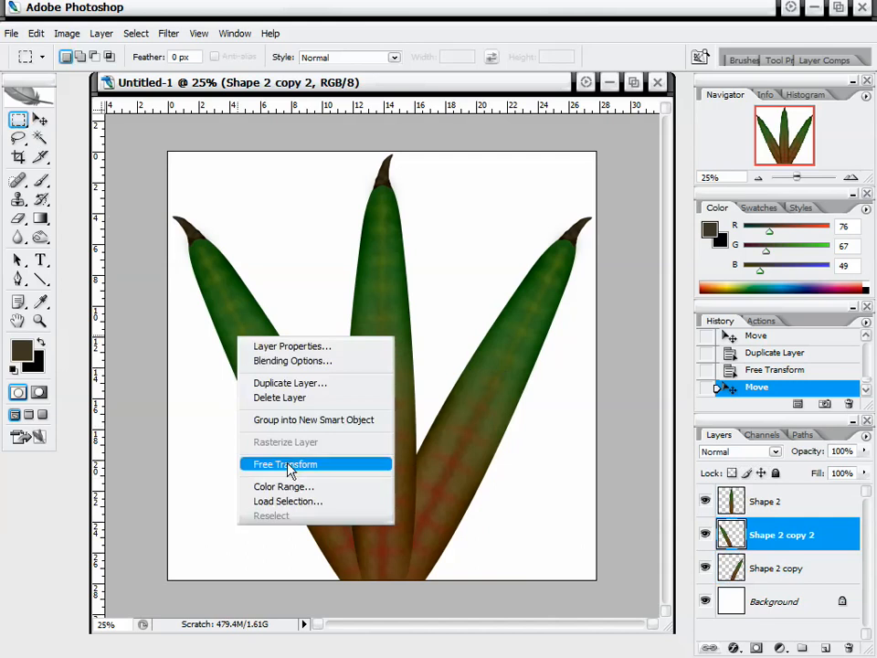
{"action": "left_click", "coordinate": [286, 464]}
{"action": "right_click", "coordinate": [289, 353]}
{"action": "left_click", "coordinate": [347, 455]}
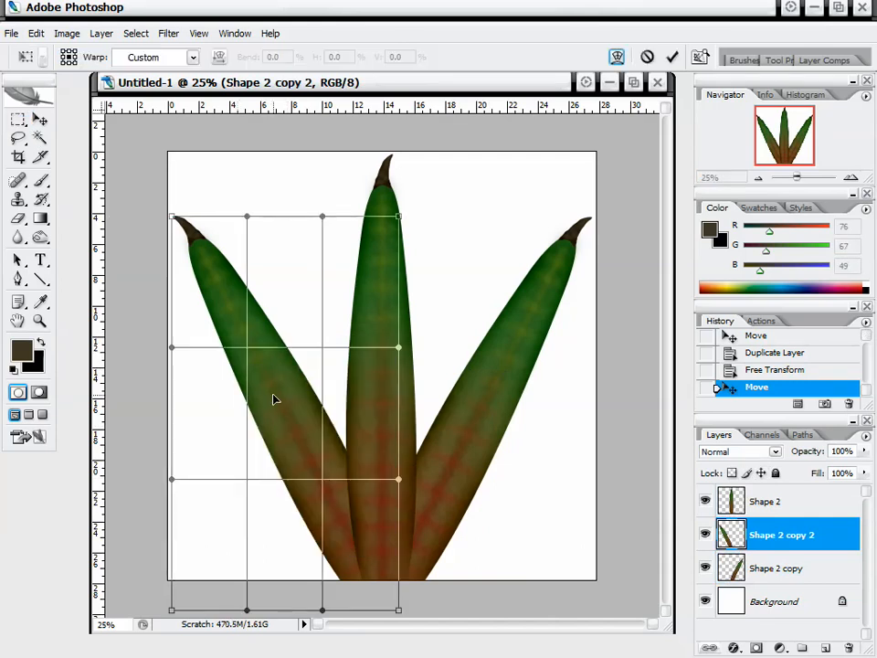
{"action": "left_click_drag", "start_coordinate": [274, 400], "coordinate": [241, 295]}
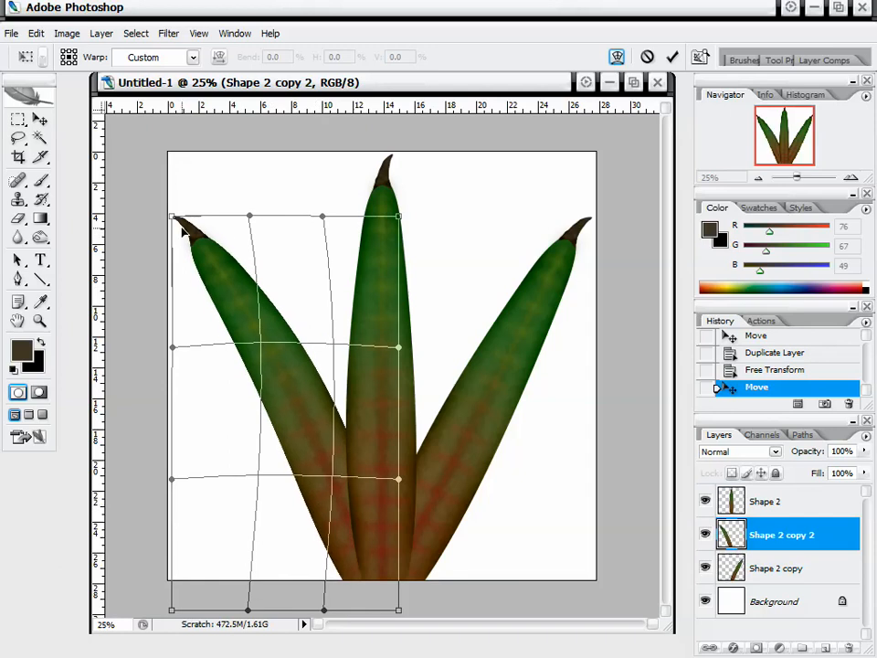
{"action": "left_click_drag", "start_coordinate": [181, 229], "coordinate": [181, 233]}
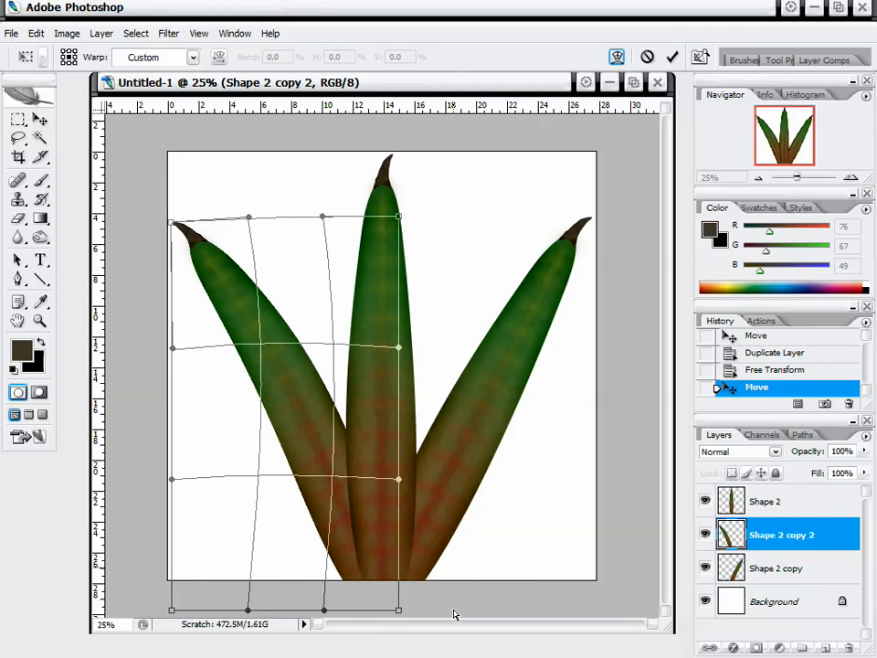
{"action": "key", "text": "Return"}
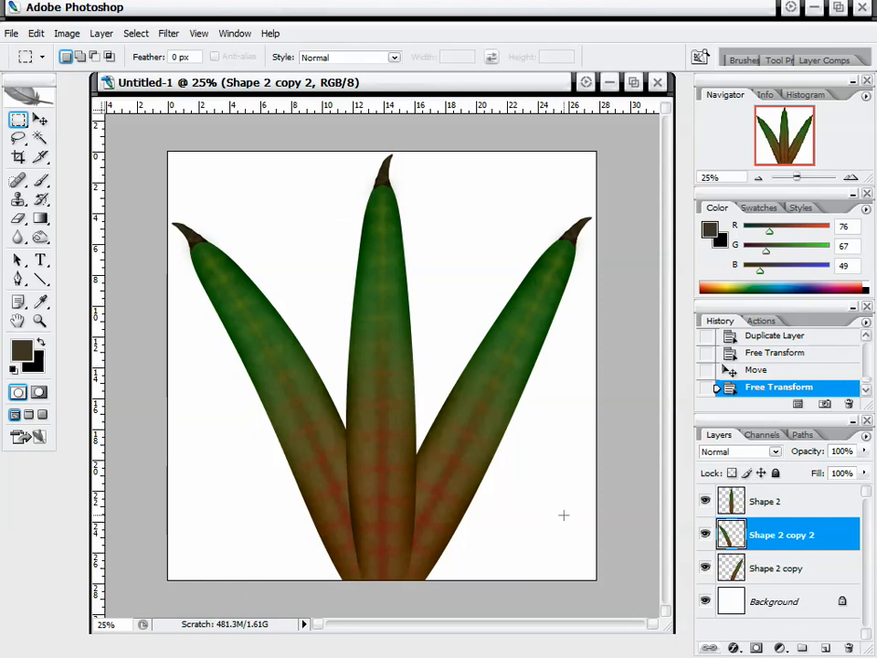
{"action": "key", "text": "alt+bracketright"}
{"action": "right_click", "coordinate": [327, 365]}
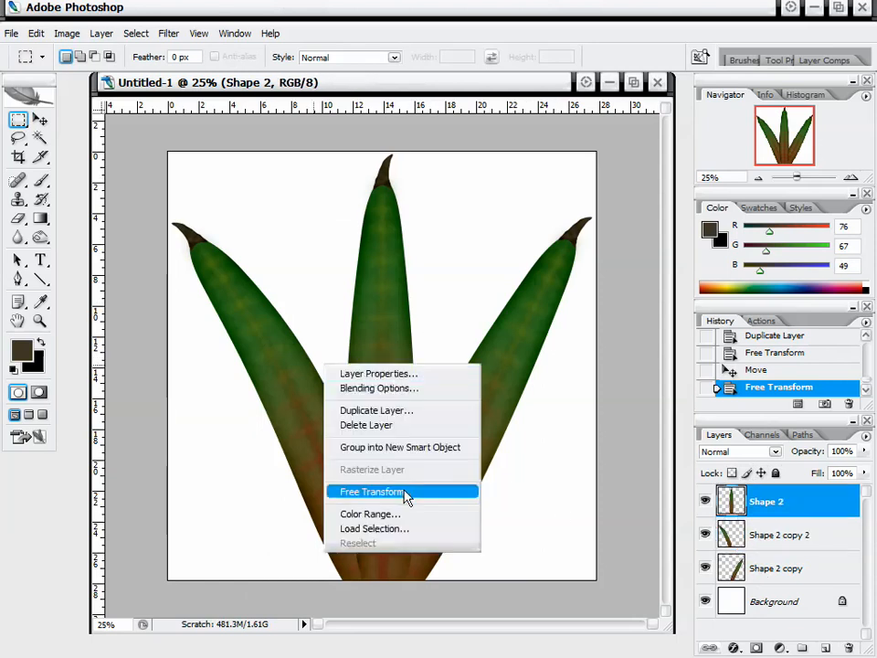
{"action": "left_click", "coordinate": [406, 492]}
{"action": "right_click", "coordinate": [388, 264]}
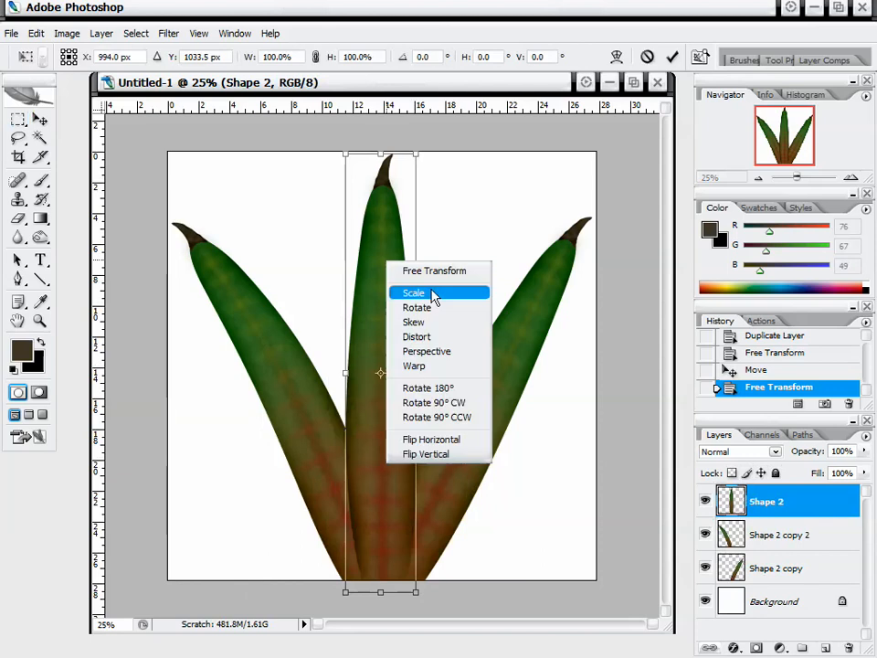
{"action": "left_click", "coordinate": [456, 368]}
{"action": "mouse_move", "coordinate": [384, 355]}
{"action": "left_mouse_down"}
{"action": "mouse_move", "coordinate": [453, 354]}
{"action": "mouse_move", "coordinate": [265, 355]}
{"action": "mouse_move", "coordinate": [384, 355]}
{"action": "left_mouse_up"}
{"action": "key", "text": "Return"}
{"action": "key", "text": "m"}
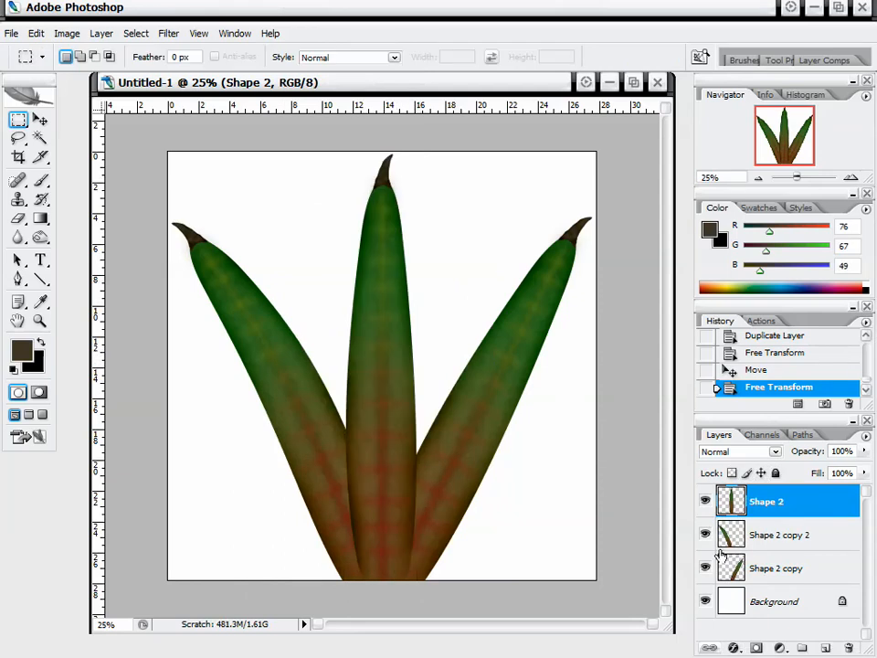
Warp the right leaf, Shape 2 copy, so its middle bends slightly inward toward the centre leaf, and apply the transform.
{"action": "left_click", "coordinate": [792, 571]}
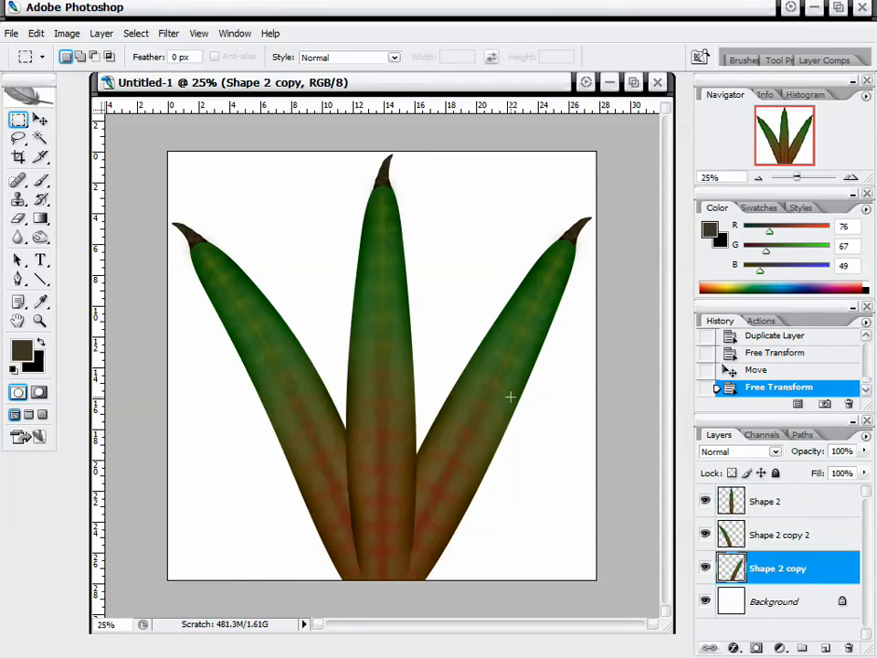
{"action": "right_click", "coordinate": [490, 347]}
{"action": "left_click", "coordinate": [529, 475]}
{"action": "right_click", "coordinate": [522, 322]}
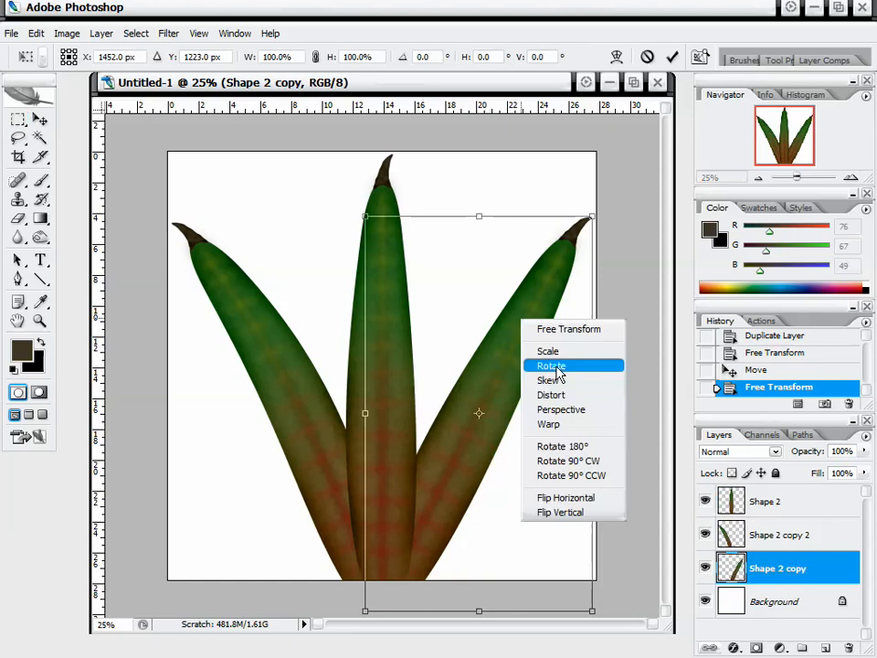
{"action": "left_click", "coordinate": [574, 434]}
{"action": "left_click_drag", "start_coordinate": [512, 374], "coordinate": [495, 365]}
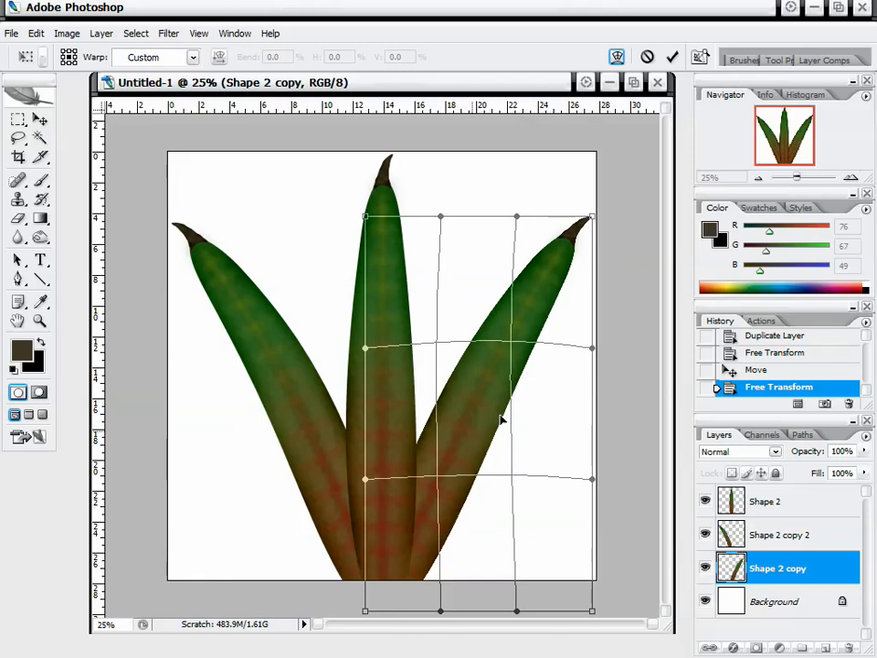
{"action": "left_click_drag", "start_coordinate": [456, 444], "coordinate": [452, 445]}
{"action": "key", "text": "Return"}
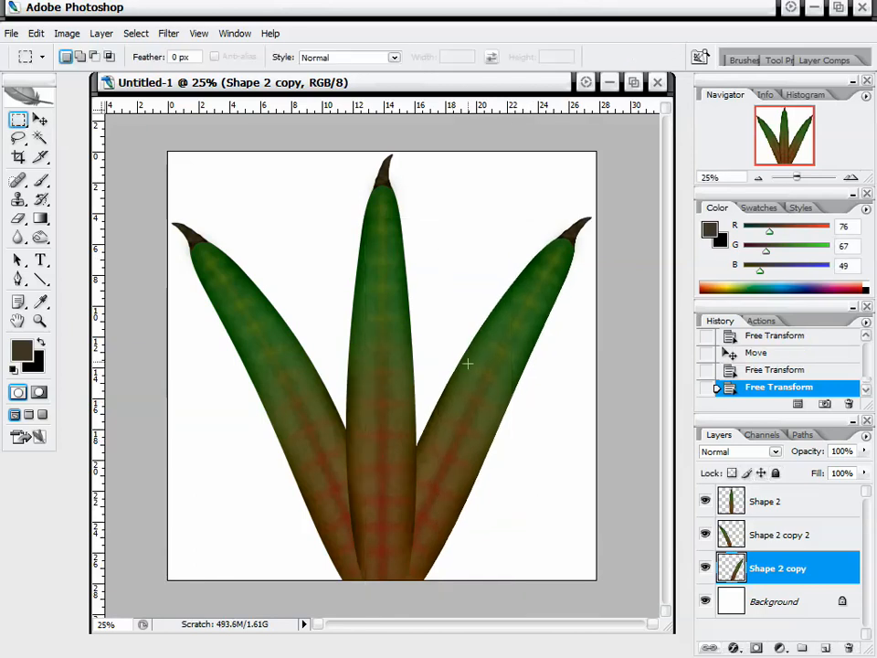
Check the side leaves with the centre Shape 2 leaf temporarily hidden, and duplicate the Shape 2 layer.
{"action": "left_click_drag", "start_coordinate": [440, 92], "coordinate": [446, 88]}
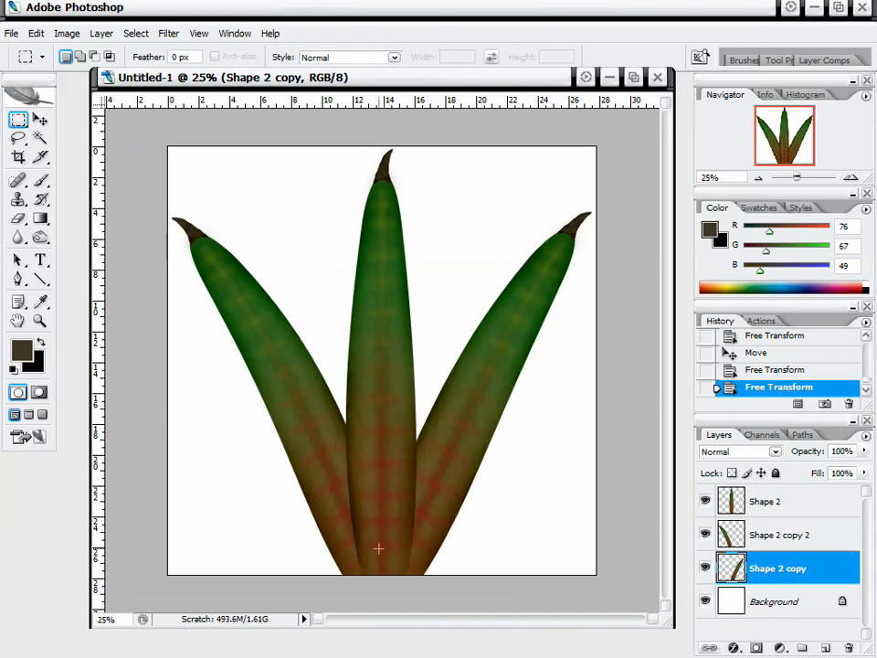
{"action": "left_click", "coordinate": [759, 502]}
{"action": "left_click", "coordinate": [705, 501]}
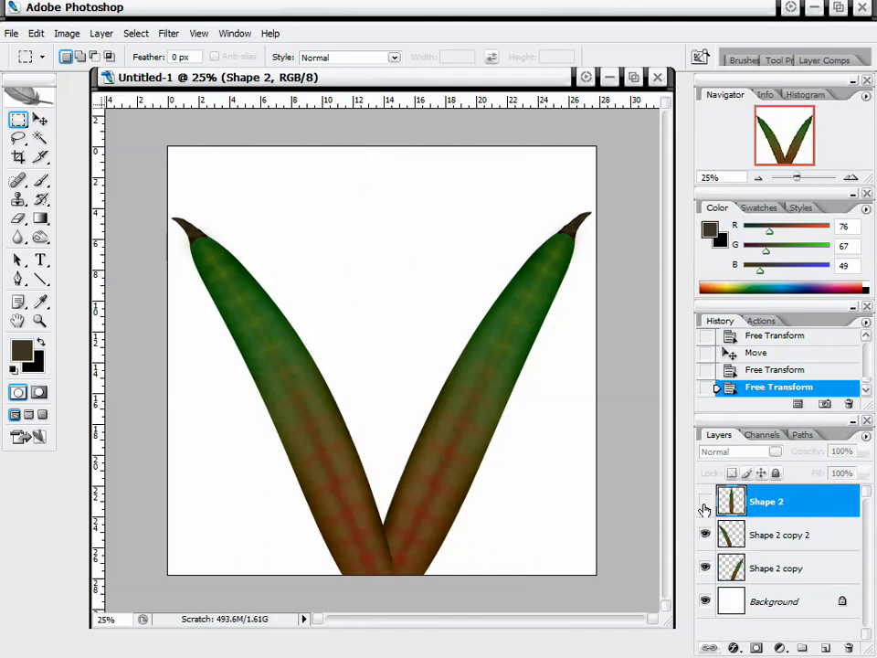
{"action": "left_click", "coordinate": [705, 501]}
{"action": "left_click_drag", "start_coordinate": [793, 499], "coordinate": [826, 649]}
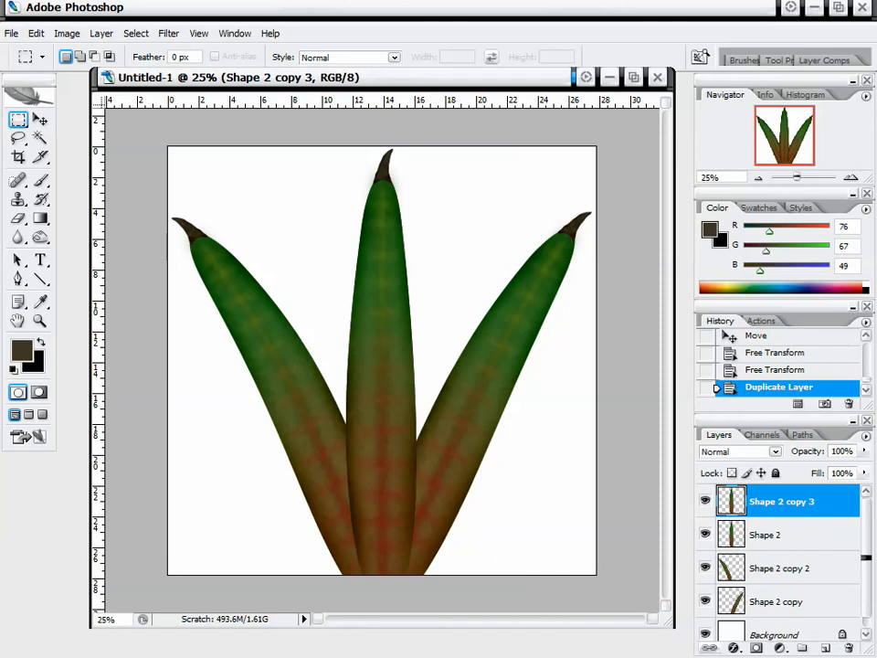
Scale the new centre leaf copy to about 51.5% width and 55.8% height, tilt it clockwise, and place it between the centre and right leaves.
{"action": "right_click", "coordinate": [366, 237]}
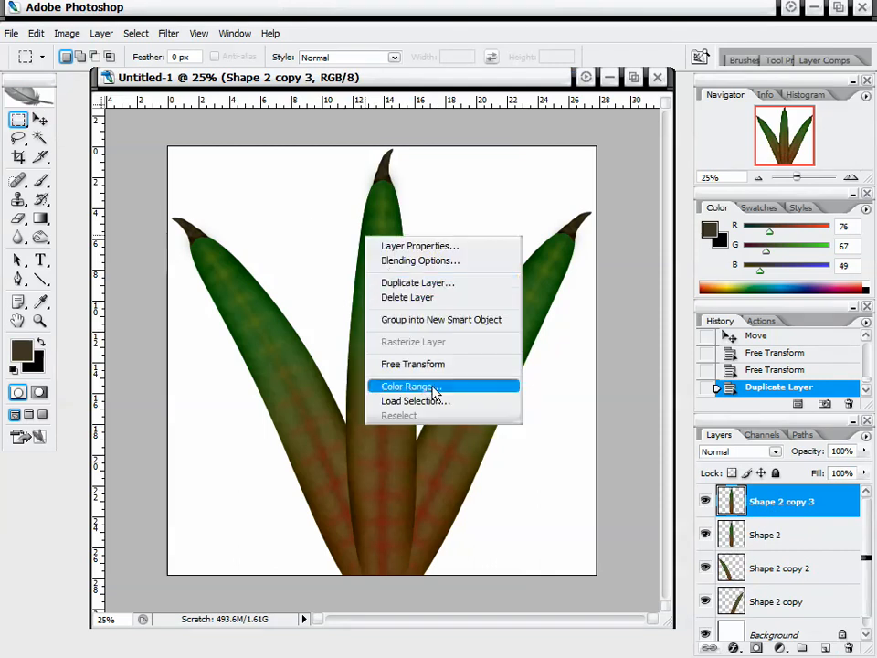
{"action": "left_click", "coordinate": [435, 367]}
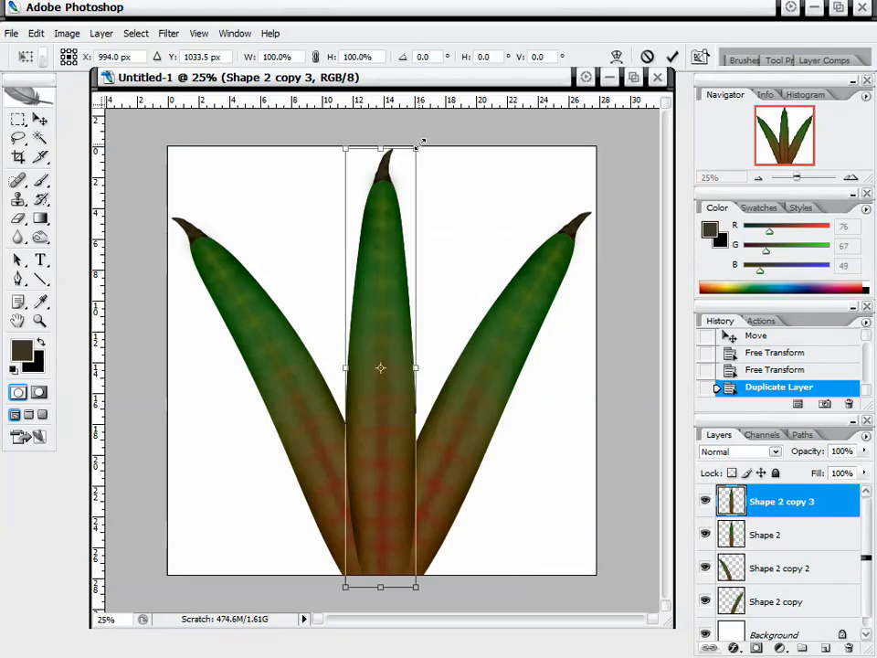
{"action": "left_click_drag", "start_coordinate": [422, 144], "coordinate": [380, 340]}
{"action": "left_click_drag", "start_coordinate": [369, 408], "coordinate": [431, 400]}
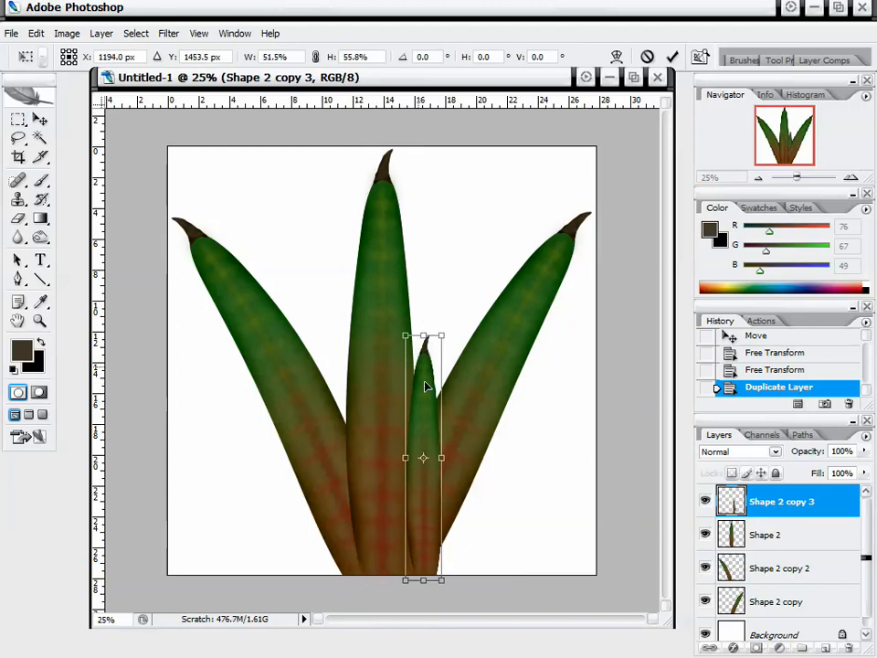
{"action": "left_click_drag", "start_coordinate": [461, 343], "coordinate": [490, 373]}
{"action": "key", "text": "Return"}
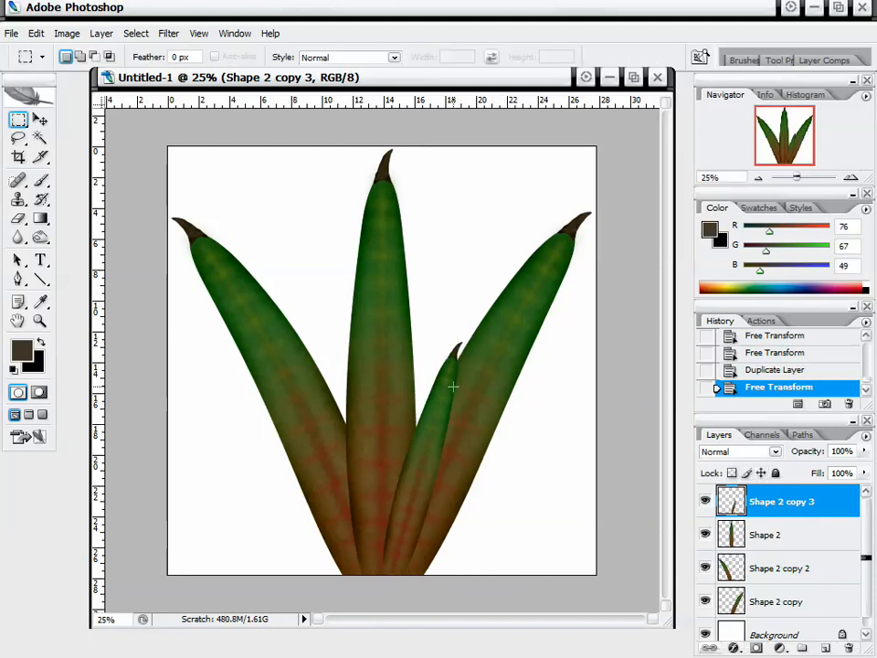
{"action": "left_click", "coordinate": [43, 118]}
{"action": "left_click_drag", "start_coordinate": [495, 452], "coordinate": [485, 469]}
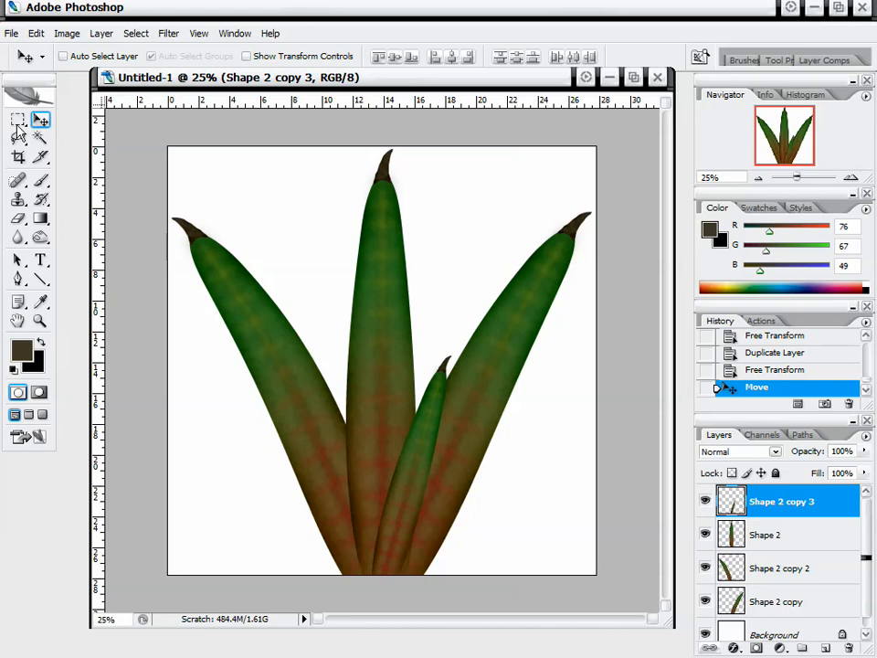
Warp the small leaf, Shape 2 copy 3, so its middle bows toward the centre leaf and its tip sits slightly lower, and apply it.
{"action": "key", "text": "l"}
{"action": "key", "text": "m"}
{"action": "right_click", "coordinate": [421, 416]}
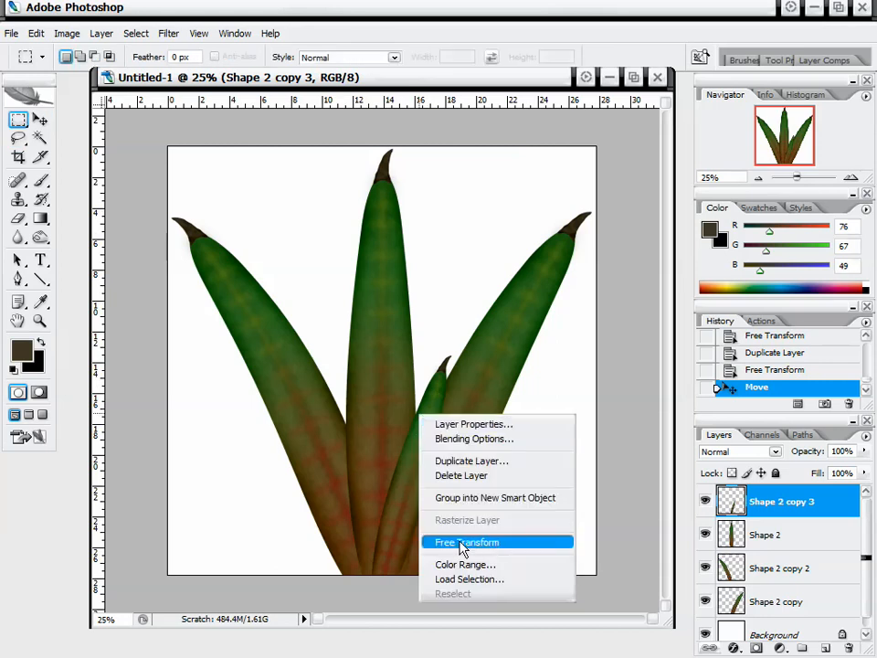
{"action": "left_click", "coordinate": [439, 543]}
{"action": "right_click", "coordinate": [435, 422]}
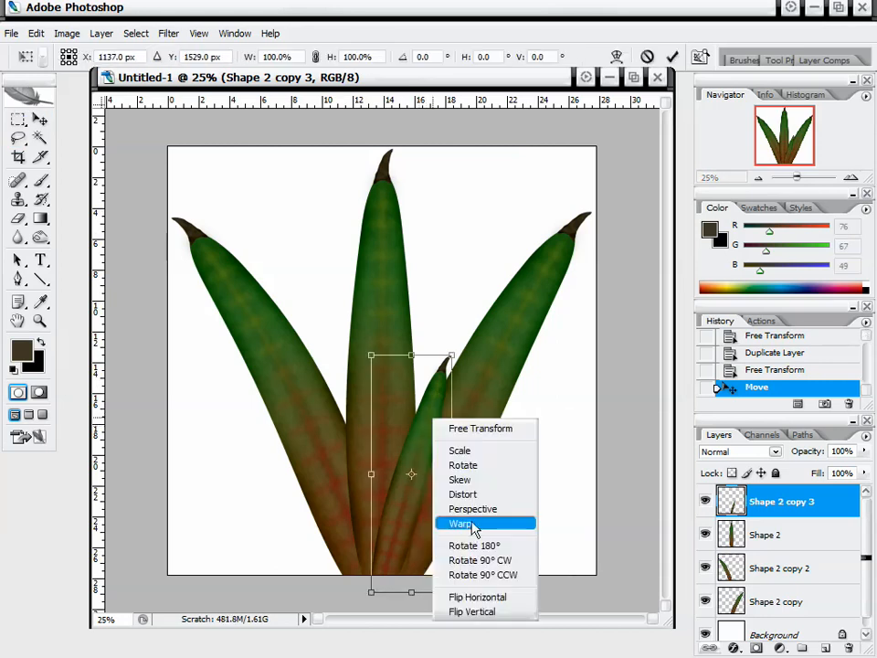
{"action": "left_click", "coordinate": [501, 529]}
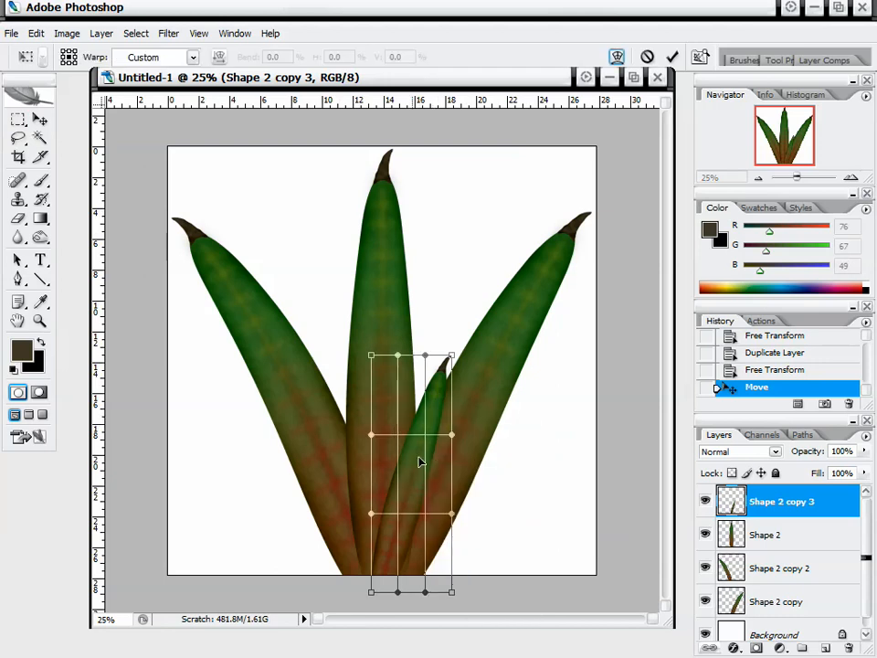
{"action": "left_click_drag", "start_coordinate": [419, 462], "coordinate": [415, 520]}
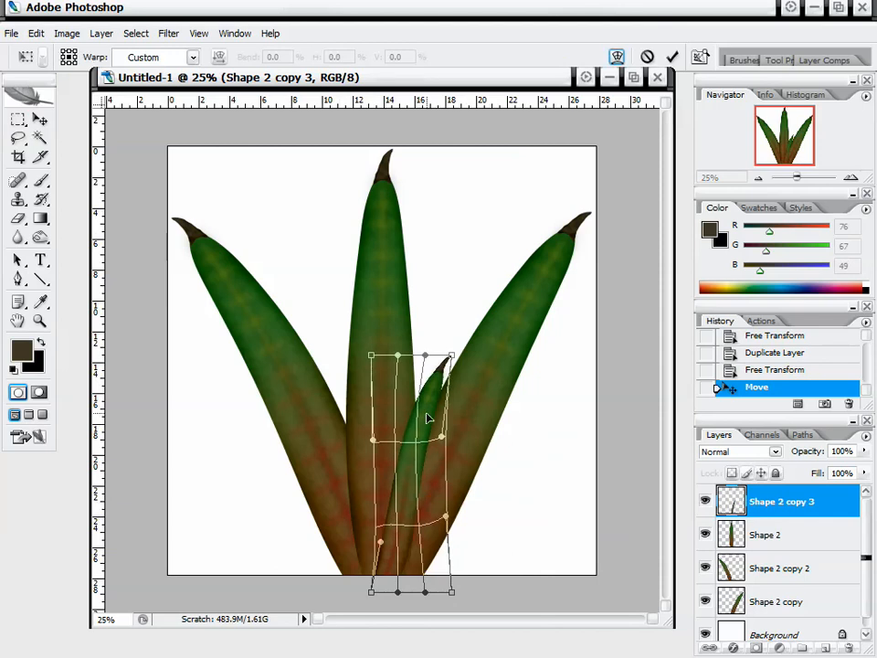
{"action": "left_click_drag", "start_coordinate": [425, 411], "coordinate": [422, 455]}
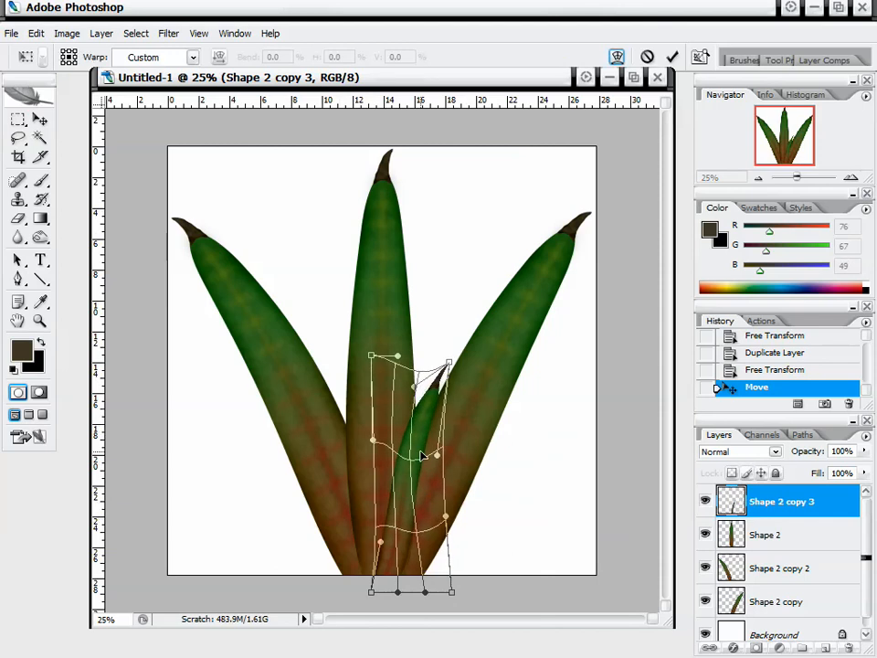
{"action": "key", "text": "Return"}
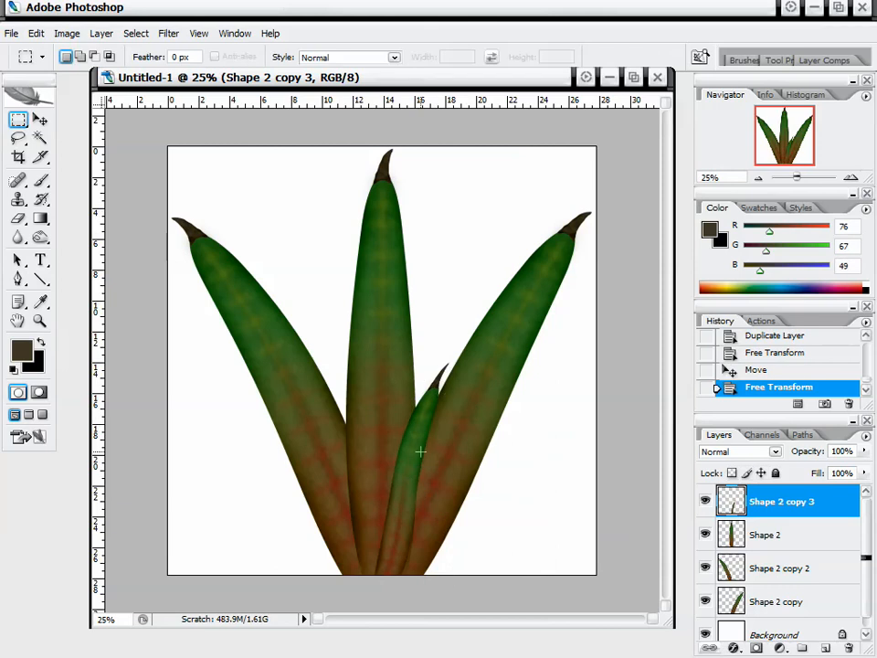
Shift the small leaf, Shape 2 copy 3, slightly and rotate it about 2.3 degrees counterclockwise.
{"action": "left_click", "coordinate": [41, 122]}
{"action": "left_click_drag", "start_coordinate": [400, 417], "coordinate": [379, 417]}
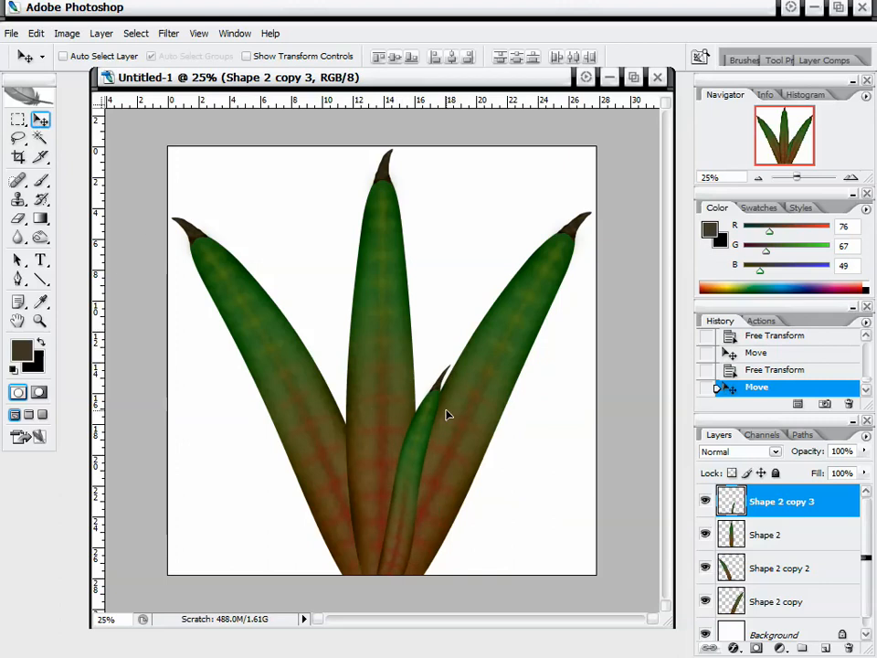
{"action": "left_click", "coordinate": [19, 121]}
{"action": "right_click", "coordinate": [447, 434]}
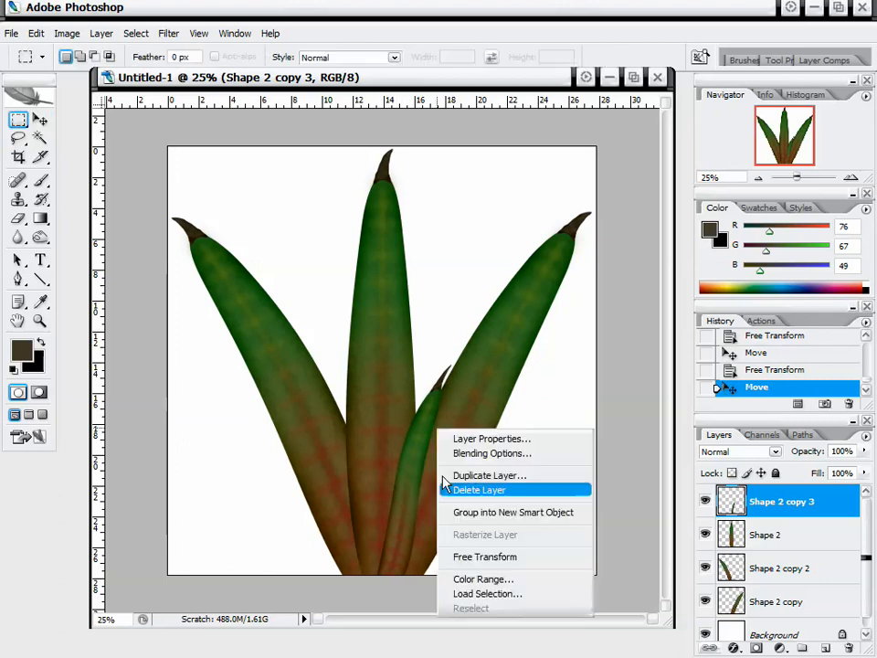
{"action": "left_click", "coordinate": [471, 557]}
{"action": "mouse_move", "coordinate": [525, 409]}
{"action": "left_mouse_down"}
{"action": "mouse_move", "coordinate": [516, 406]}
{"action": "mouse_move", "coordinate": [520, 416]}
{"action": "left_mouse_up"}
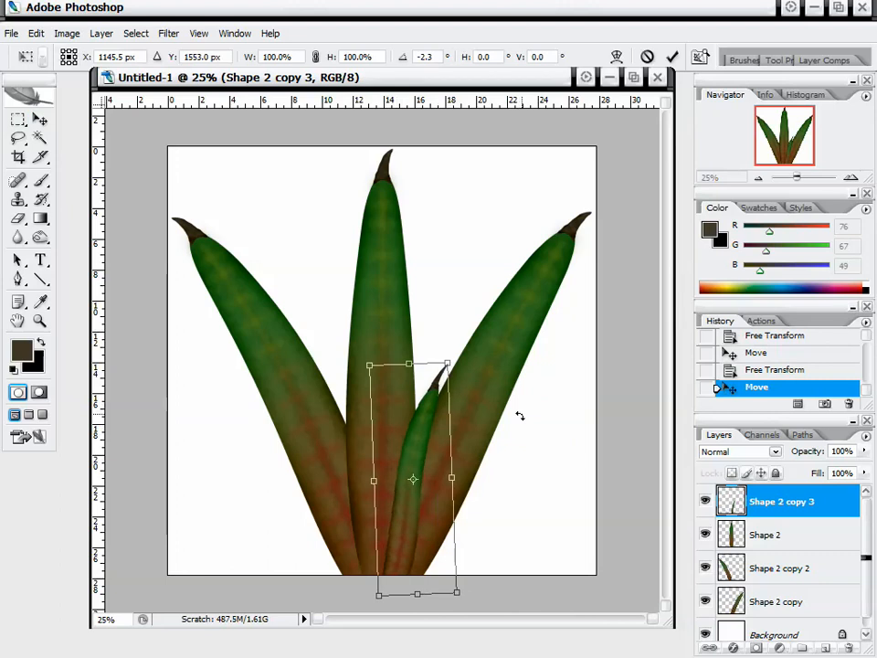
{"action": "key", "text": "Return"}
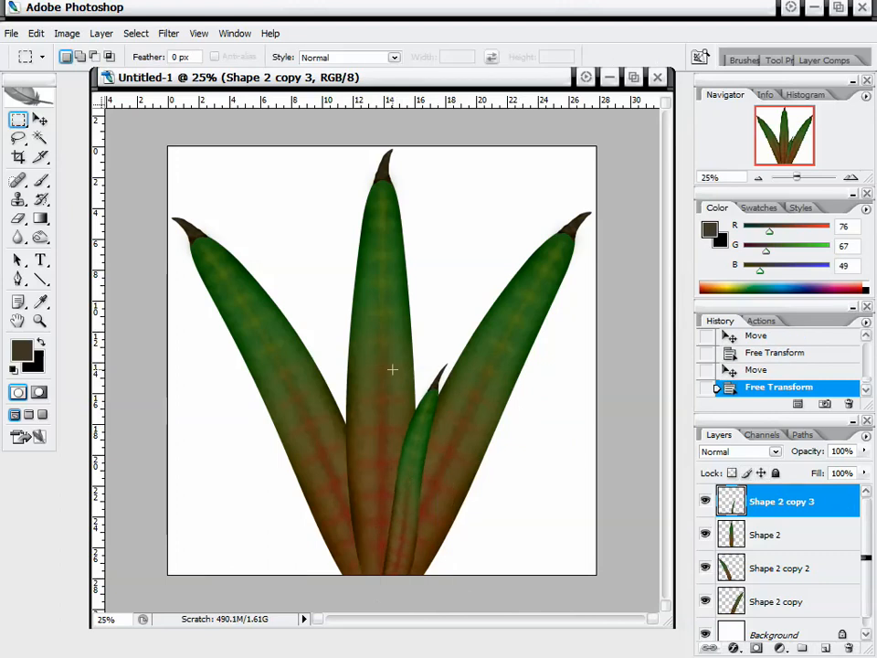
Add a Color Overlay effect to the Shape 2 copy 3 layer.
{"action": "double_click", "coordinate": [824, 500]}
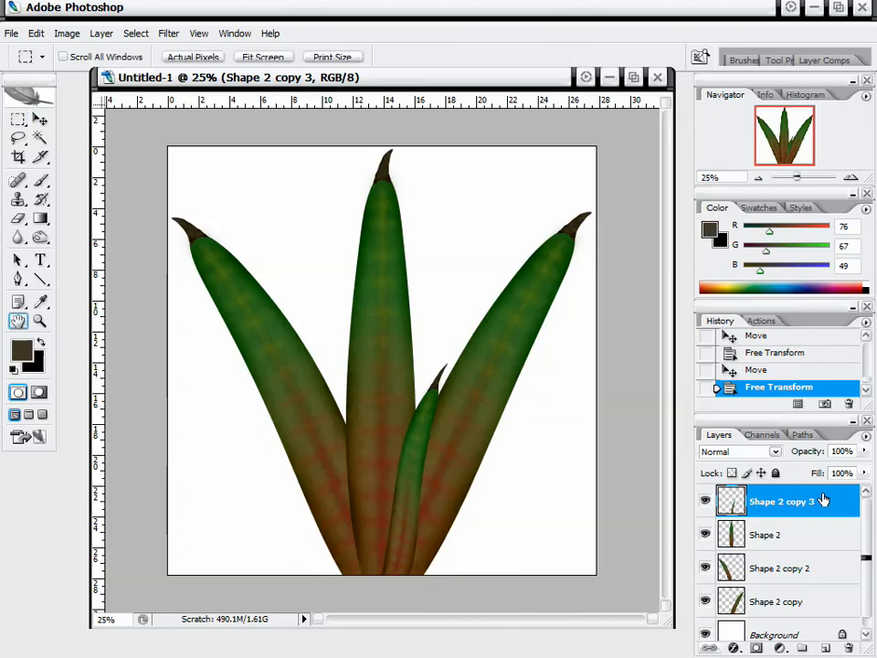
{"action": "left_click_drag", "start_coordinate": [505, 219], "coordinate": [391, 165]}
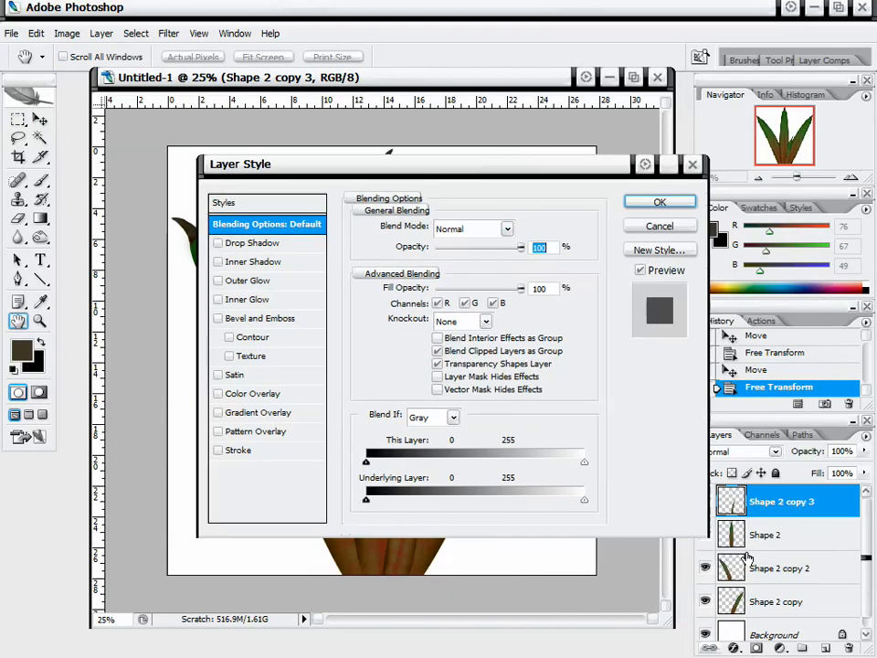
{"action": "left_click", "coordinate": [219, 394]}
{"action": "left_click", "coordinate": [261, 394]}
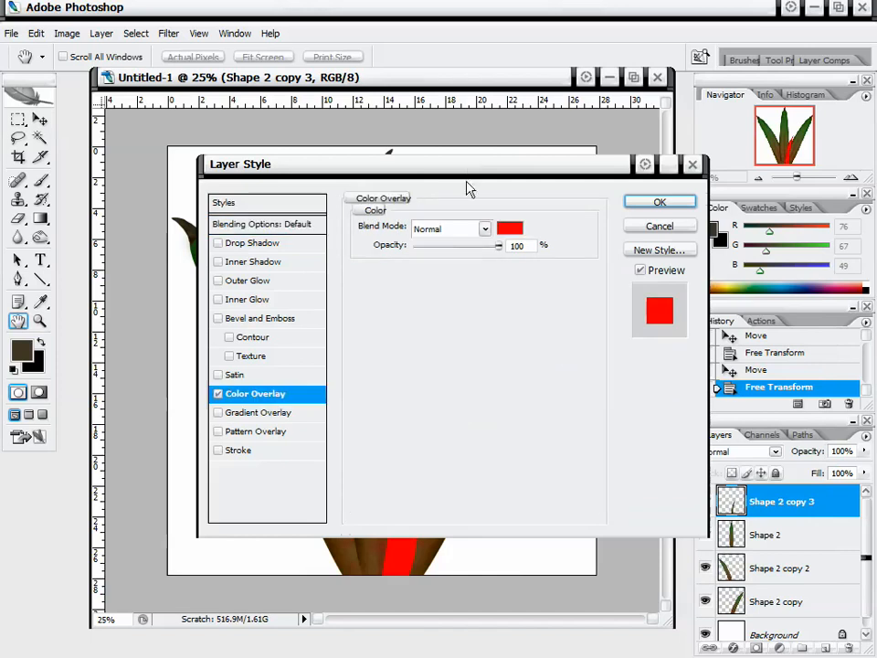
{"action": "left_click_drag", "start_coordinate": [469, 170], "coordinate": [463, 70]}
Set the overlay colour to dark brown #403623, sampled from the left leaf's tip, and apply the layer style.
{"action": "left_click", "coordinate": [503, 123]}
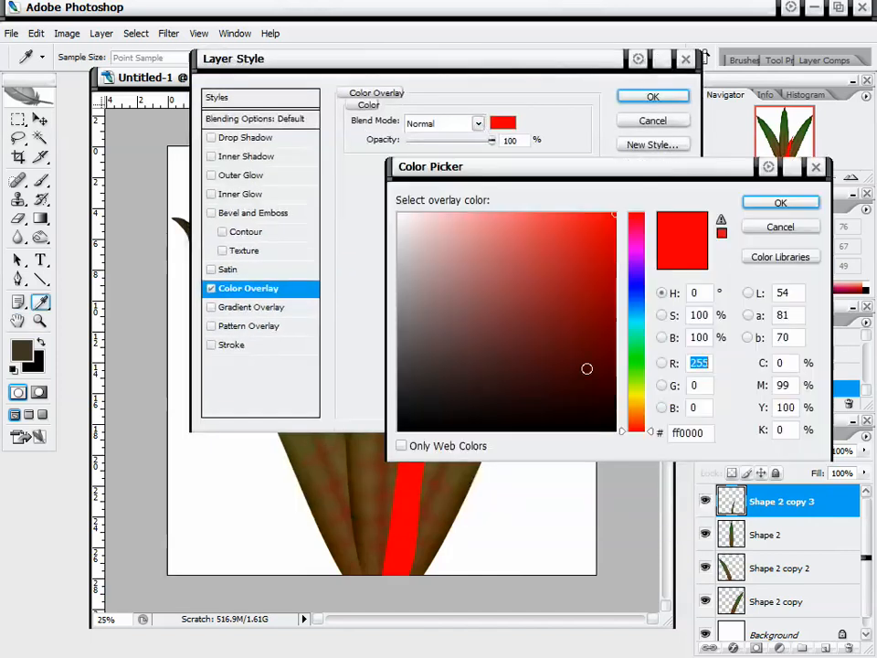
{"action": "left_click_drag", "start_coordinate": [629, 426], "coordinate": [631, 405]}
{"action": "left_click", "coordinate": [535, 373]}
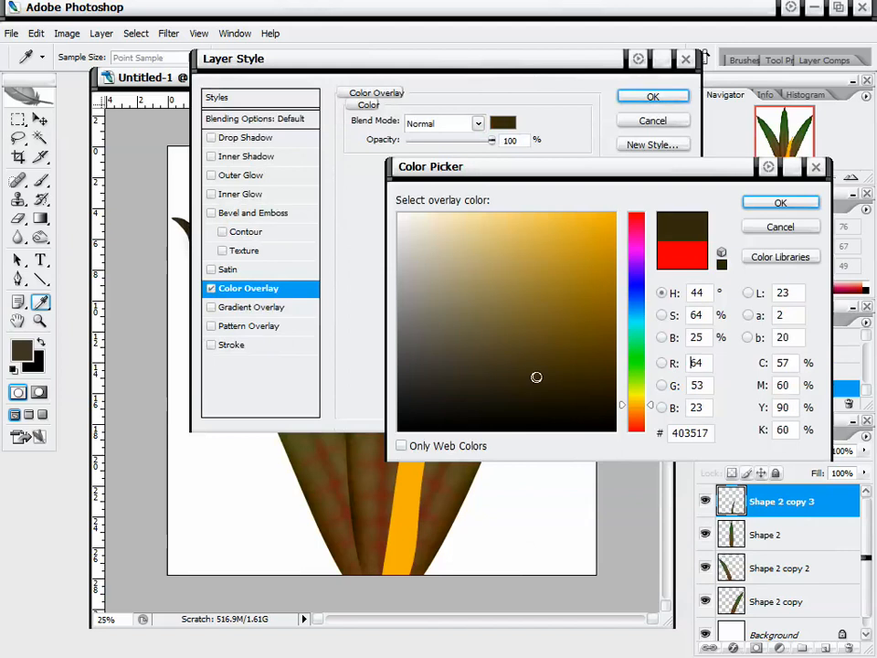
{"action": "left_click", "coordinate": [530, 361]}
{"action": "left_click", "coordinate": [529, 366]}
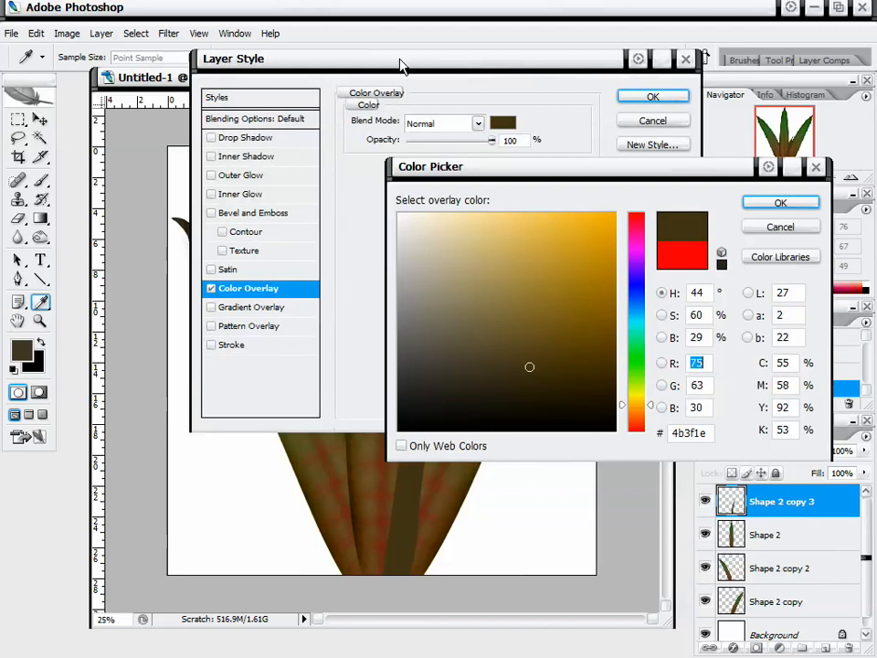
{"action": "left_click", "coordinate": [183, 229]}
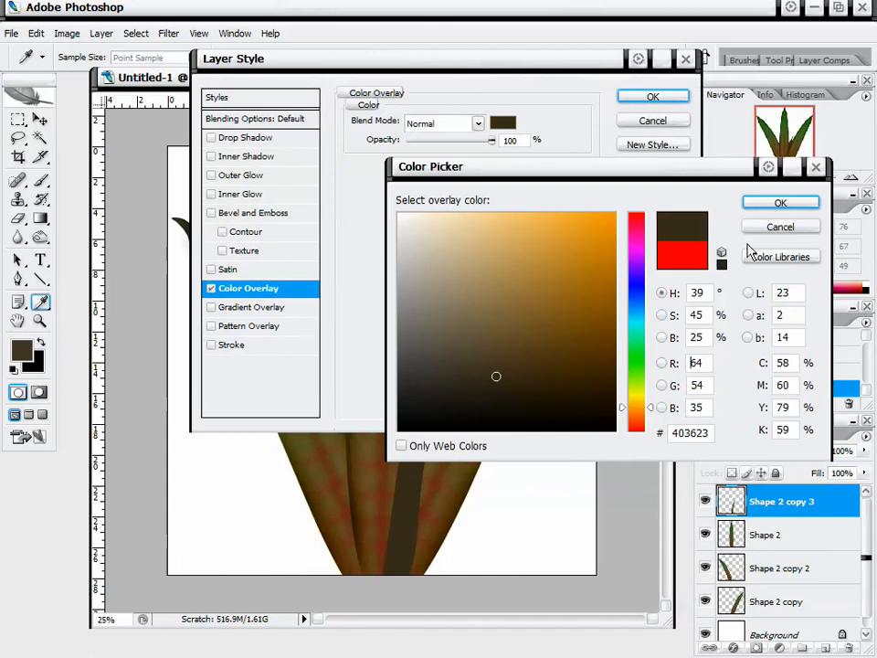
{"action": "left_click", "coordinate": [775, 207]}
{"action": "left_click", "coordinate": [654, 98]}
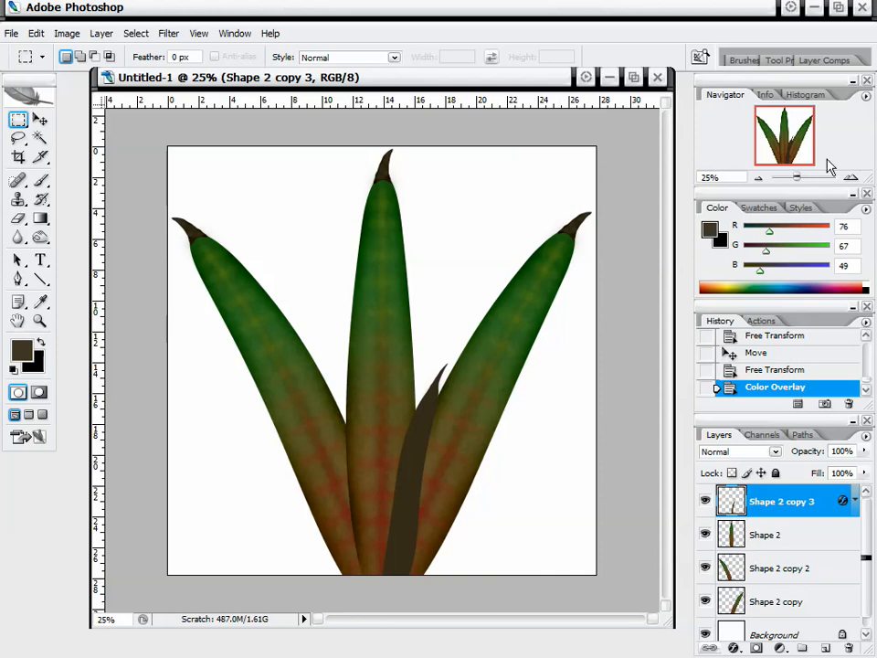
Set up the Eraser with a 35 px brush at 100% hardness for trimming the brown leaf.
{"action": "left_click", "coordinate": [851, 176]}
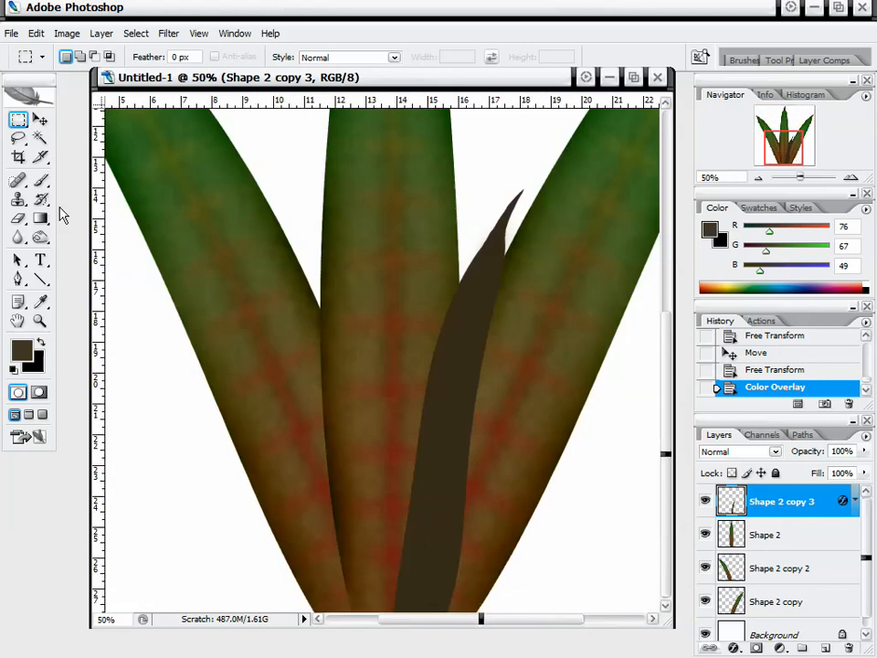
{"action": "left_click", "coordinate": [18, 218]}
{"action": "right_click", "coordinate": [330, 385]}
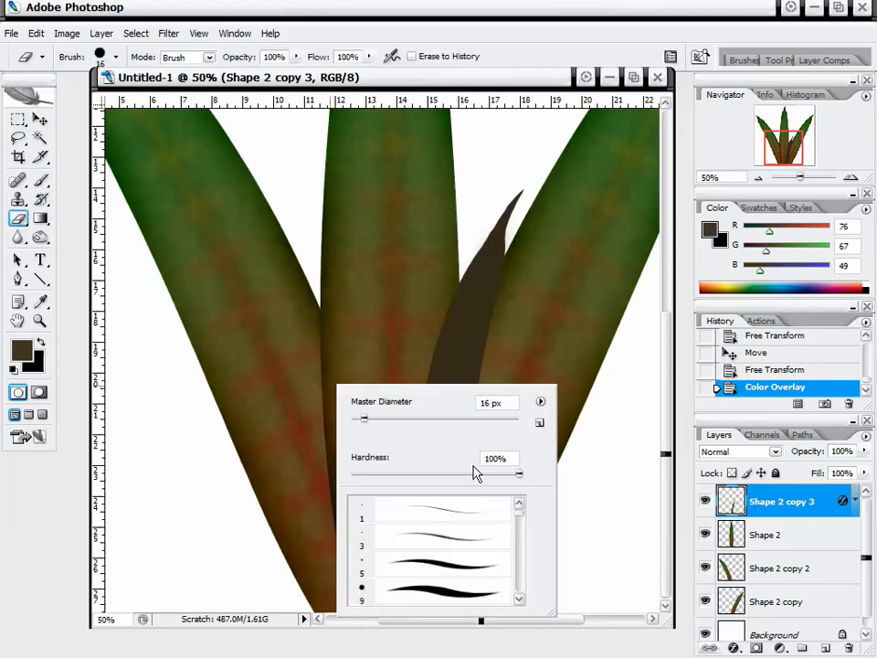
{"action": "left_click", "coordinate": [521, 475]}
{"action": "left_click", "coordinate": [397, 82]}
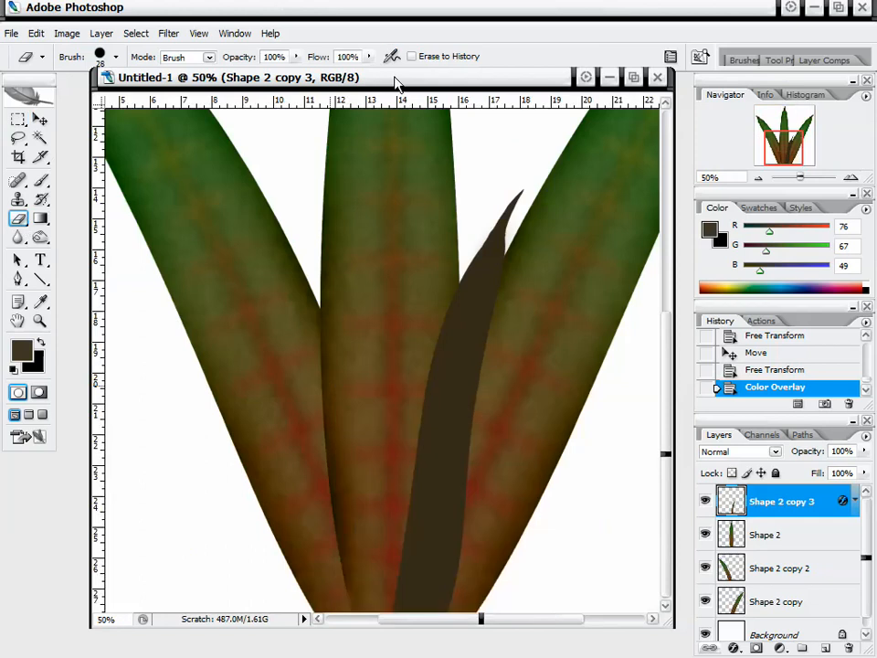
{"action": "right_click", "coordinate": [391, 477]}
{"action": "left_click_drag", "start_coordinate": [431, 457], "coordinate": [438, 459]}
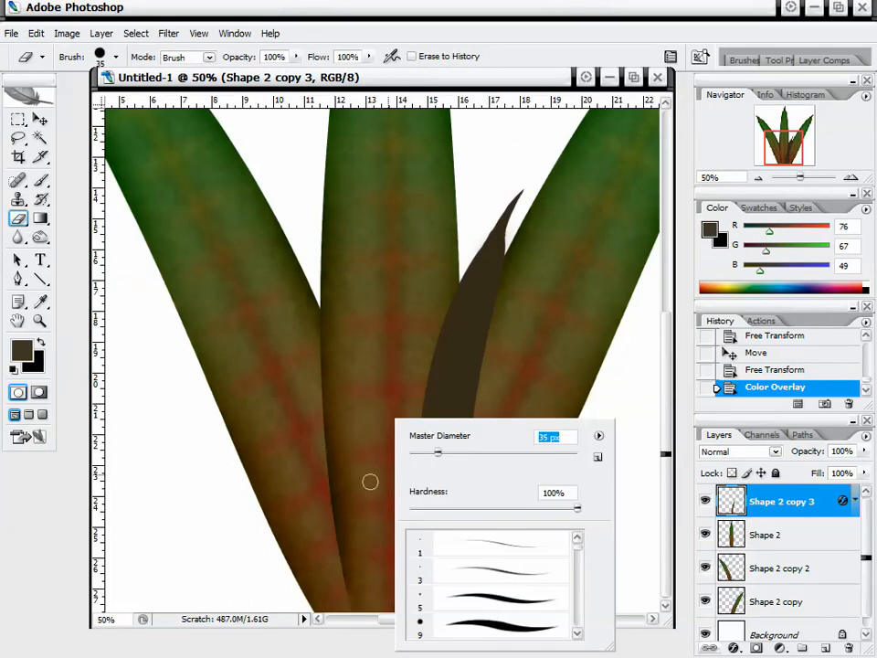
{"action": "left_click", "coordinate": [370, 482]}
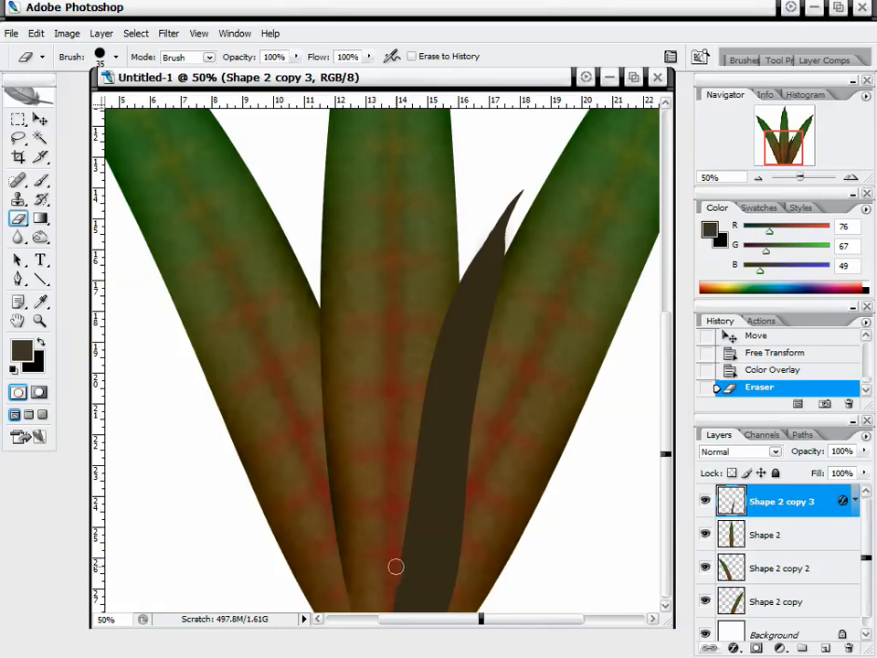
Erase irregular notches along both edges of the brown leaf, shorten its tip, and compare with the layer briefly hidden.
{"action": "mouse_move", "coordinate": [395, 567]}
{"action": "left_mouse_down"}
{"action": "mouse_move", "coordinate": [415, 491]}
{"action": "mouse_move", "coordinate": [406, 466]}
{"action": "mouse_move", "coordinate": [406, 495]}
{"action": "mouse_move", "coordinate": [417, 405]}
{"action": "mouse_move", "coordinate": [475, 315]}
{"action": "mouse_move", "coordinate": [430, 362]}
{"action": "mouse_move", "coordinate": [480, 237]}
{"action": "left_mouse_up"}
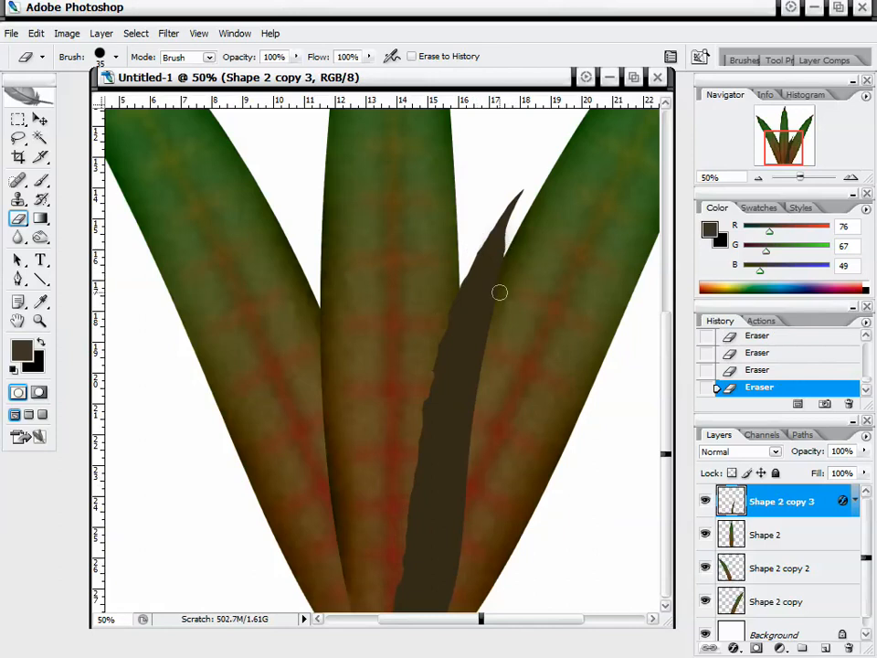
{"action": "left_click_drag", "start_coordinate": [519, 190], "coordinate": [519, 205]}
{"action": "mouse_move", "coordinate": [478, 400]}
{"action": "left_mouse_down"}
{"action": "mouse_move", "coordinate": [465, 519]}
{"action": "mouse_move", "coordinate": [489, 445]}
{"action": "left_mouse_up"}
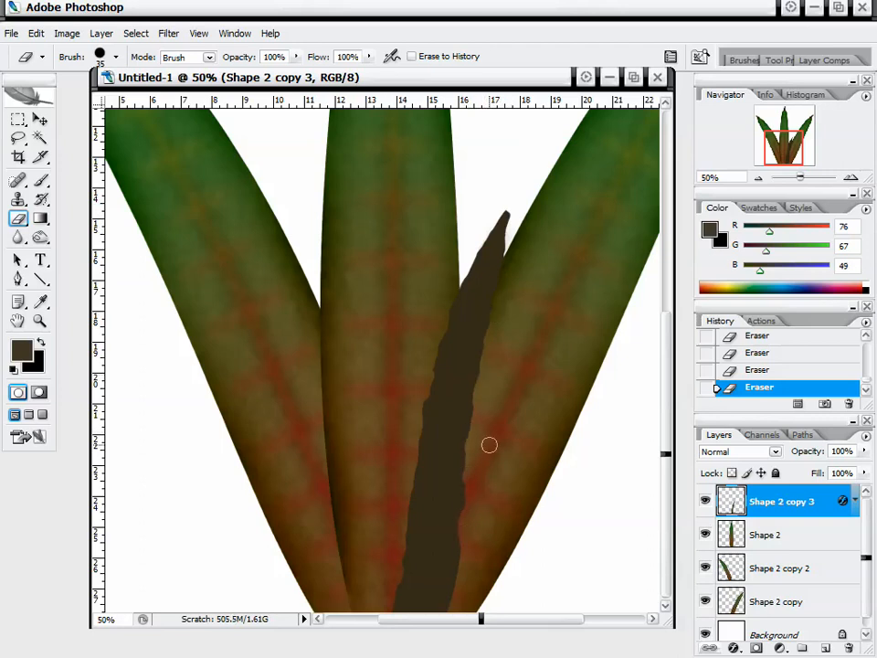
{"action": "left_click_drag", "start_coordinate": [501, 305], "coordinate": [488, 346]}
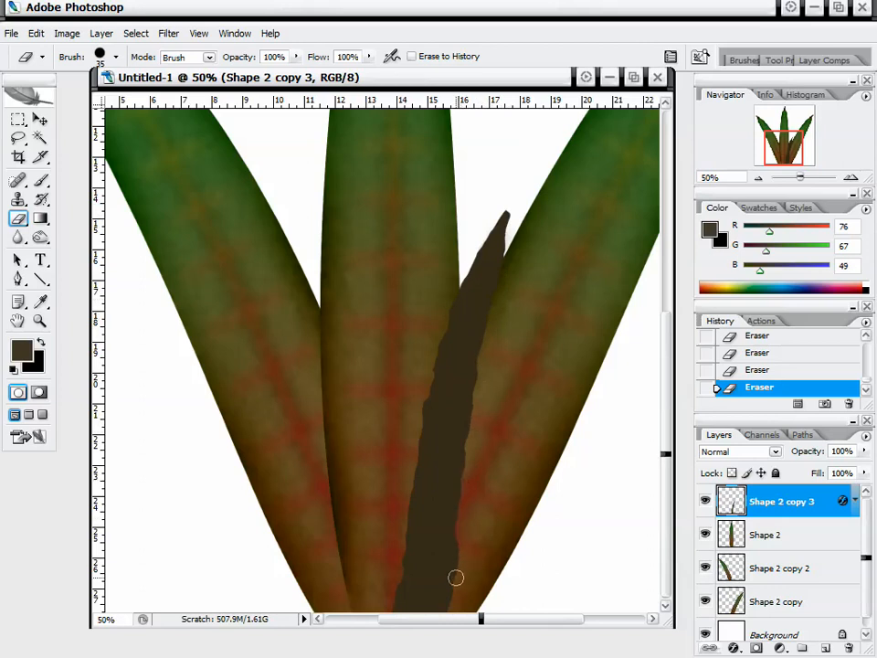
{"action": "left_click_drag", "start_coordinate": [456, 577], "coordinate": [473, 519]}
{"action": "left_click", "coordinate": [705, 501]}
{"action": "left_click", "coordinate": [705, 501]}
Create an empty layer named Layer 1 below Shape 2 copy 3 and merge the brown leaf down into it.
{"action": "left_click", "coordinate": [867, 437]}
{"action": "left_click", "coordinate": [750, 102]}
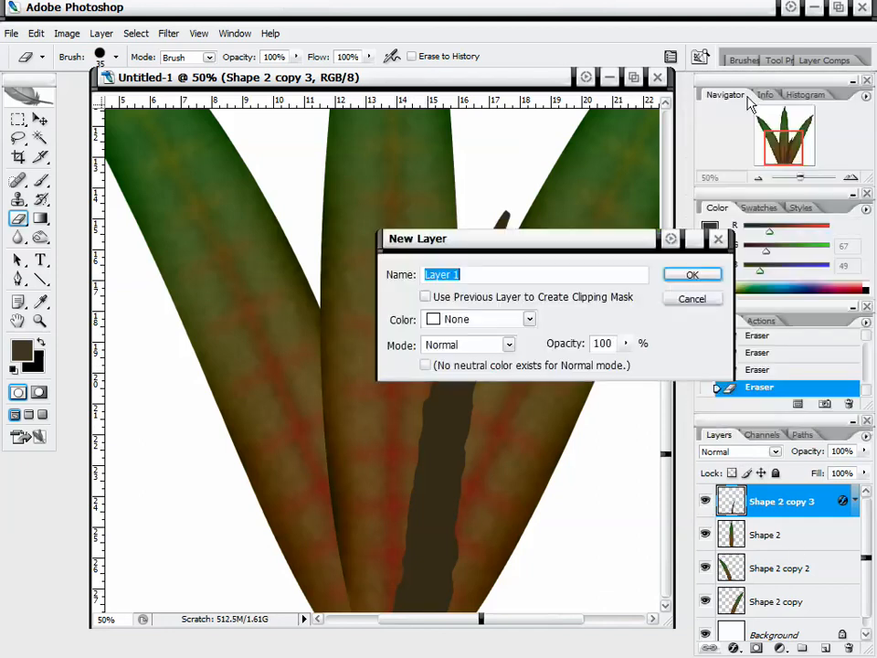
{"action": "key", "text": "Return"}
{"action": "left_click_drag", "start_coordinate": [759, 529], "coordinate": [779, 552]}
{"action": "left_click", "coordinate": [791, 505]}
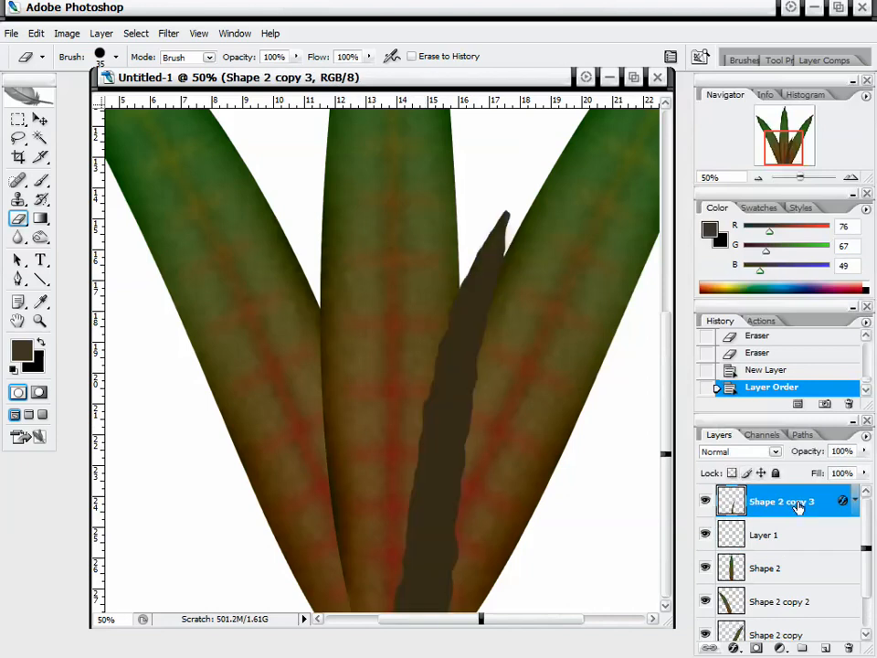
{"action": "key", "text": "ctrl+e"}
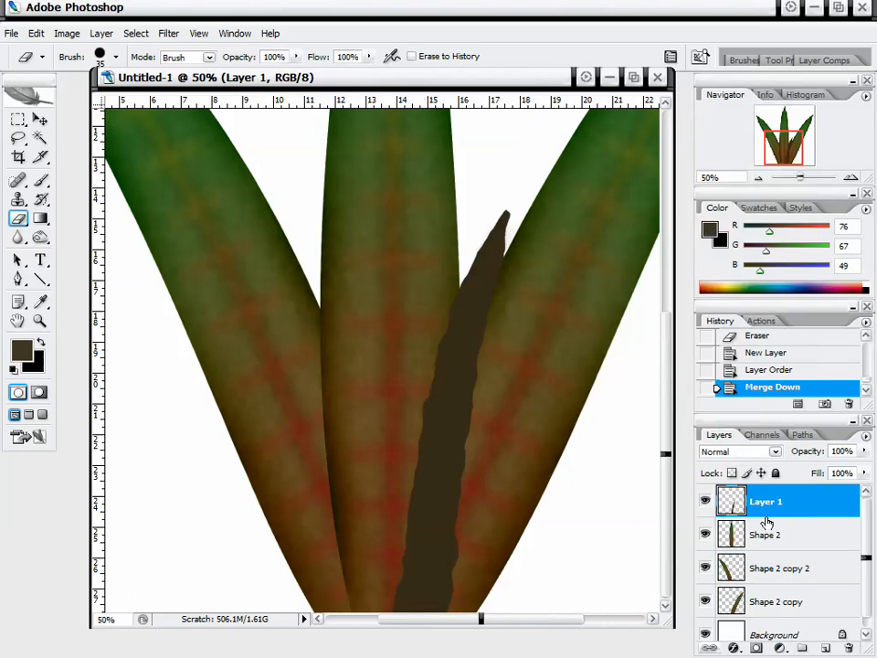
Set up the Burn tool with a soft 61 px brush for shading the base of the brown leaf.
{"action": "left_click", "coordinate": [758, 177]}
{"action": "left_click", "coordinate": [759, 178]}
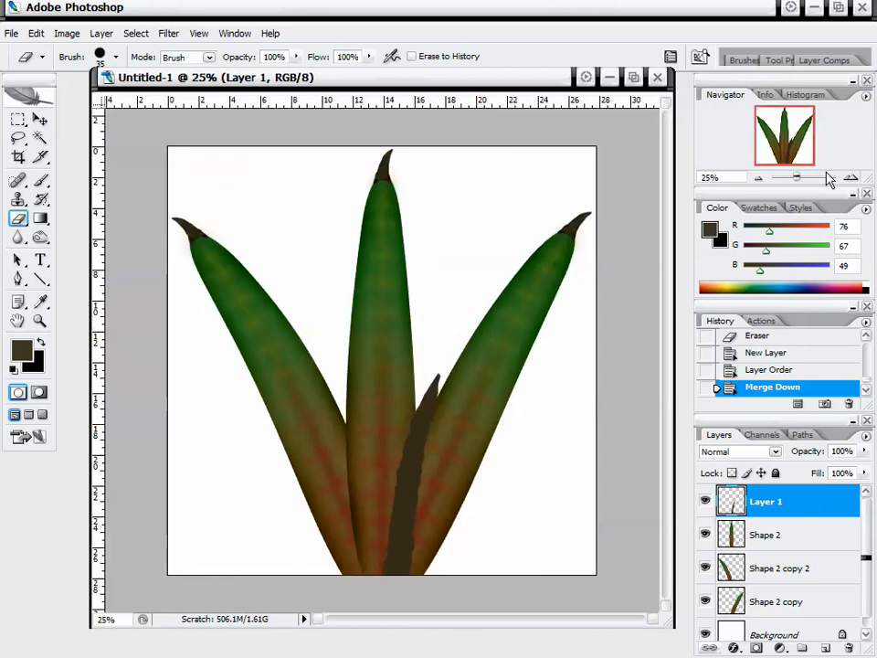
{"action": "left_click", "coordinate": [850, 178]}
{"action": "left_click_drag", "start_coordinate": [783, 144], "coordinate": [784, 139]}
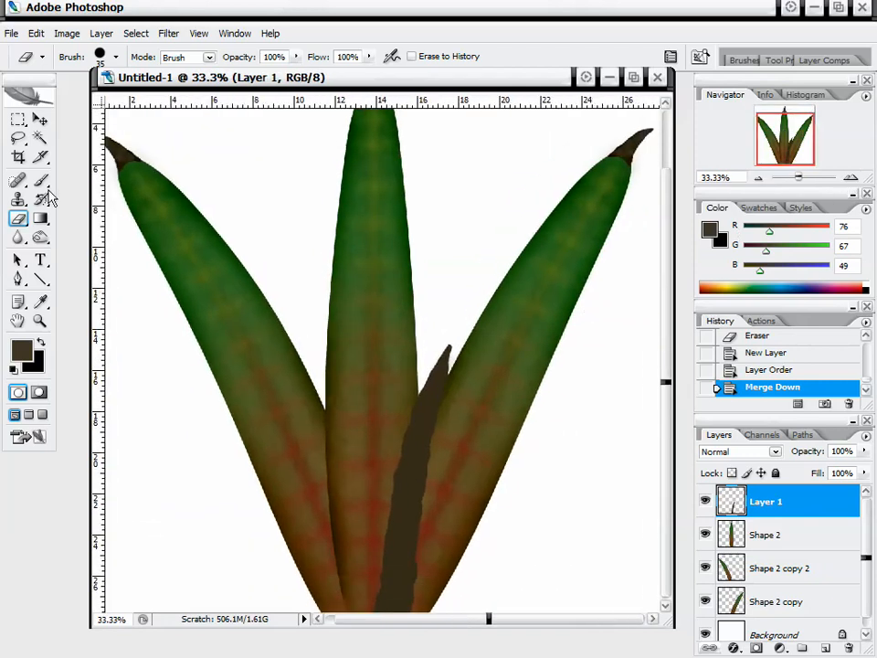
{"action": "left_click", "coordinate": [41, 237]}
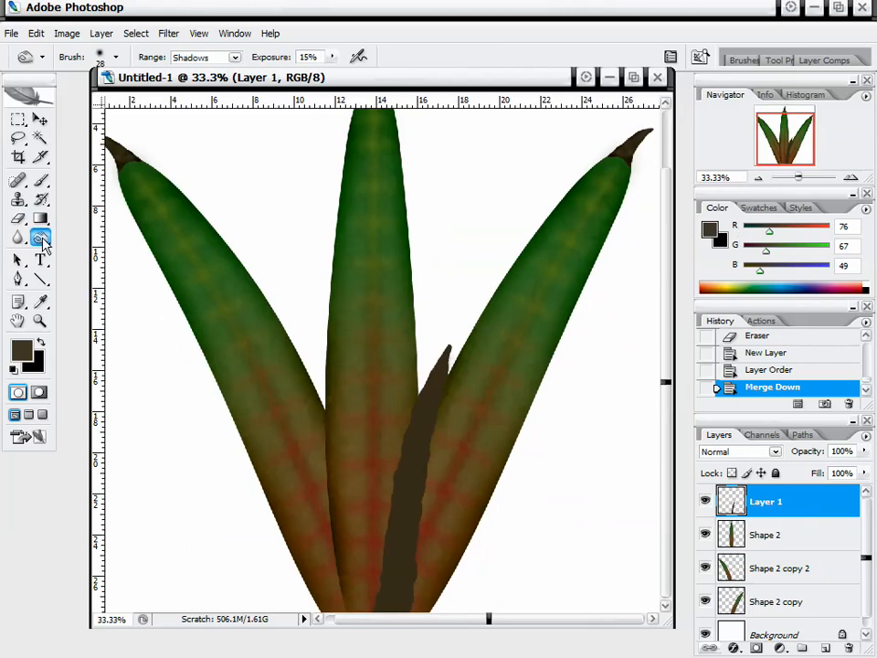
{"action": "left_click", "coordinate": [850, 177]}
{"action": "left_click", "coordinate": [850, 177]}
{"action": "left_click_drag", "start_coordinate": [784, 146], "coordinate": [788, 155]}
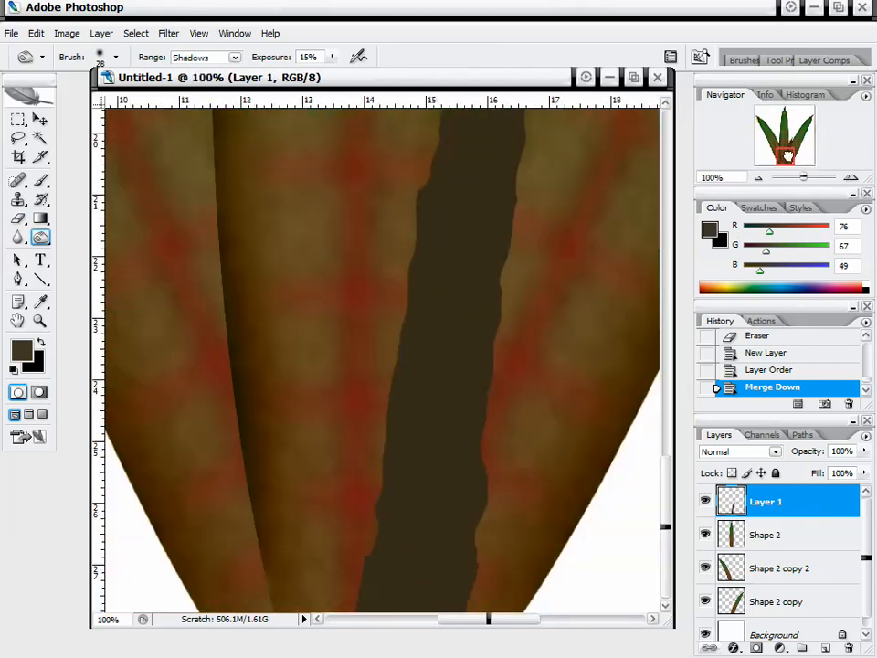
{"action": "right_click", "coordinate": [494, 374]}
{"action": "left_click", "coordinate": [543, 414]}
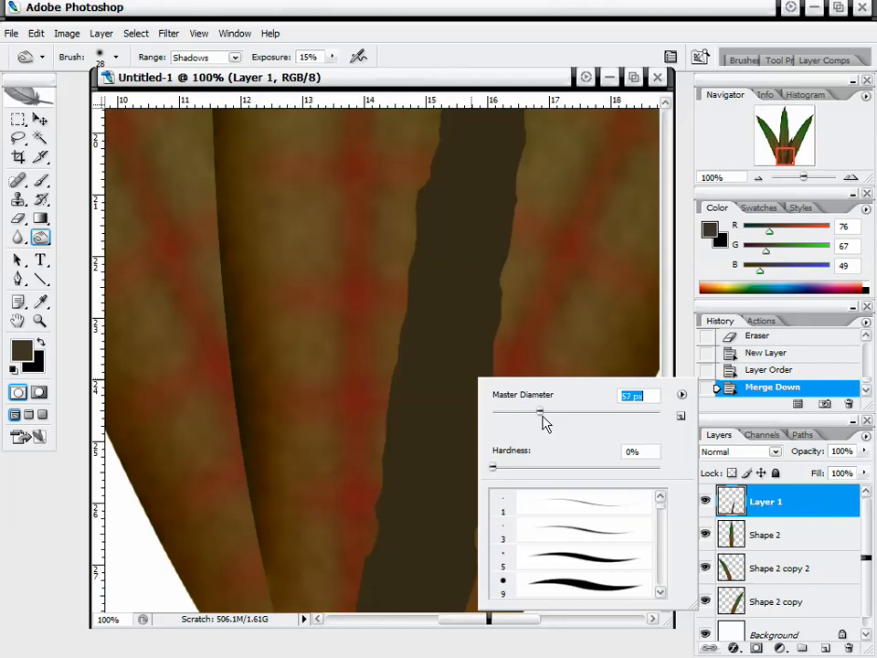
{"action": "left_click_drag", "start_coordinate": [542, 416], "coordinate": [546, 414]}
{"action": "left_click", "coordinate": [399, 472]}
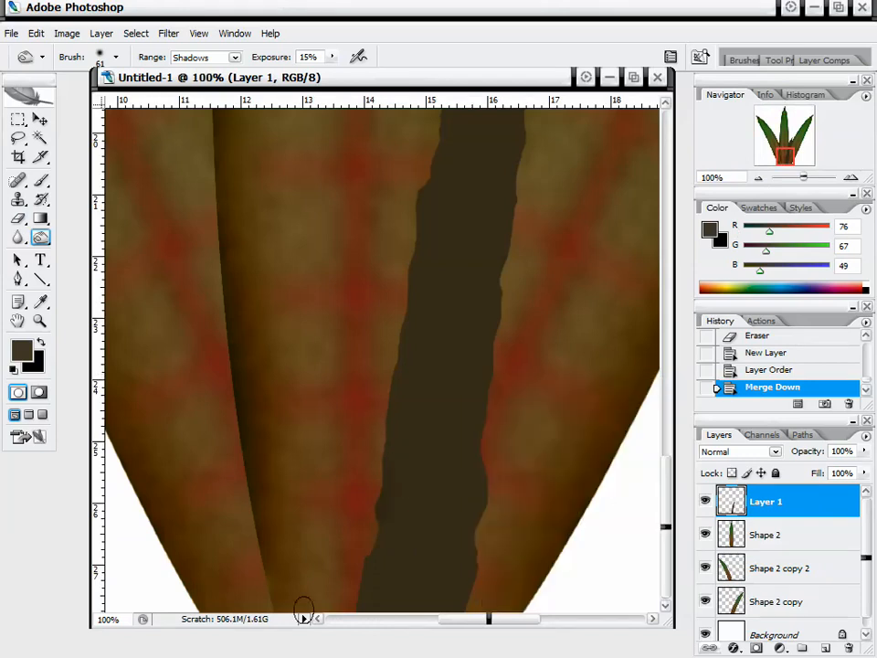
Burn dark shading along the edges and across the lower part of the brown leaf on Layer 1.
{"action": "mouse_move", "coordinate": [378, 307]}
{"action": "left_mouse_down"}
{"action": "mouse_move", "coordinate": [505, 297]}
{"action": "mouse_move", "coordinate": [478, 438]}
{"action": "left_mouse_up"}
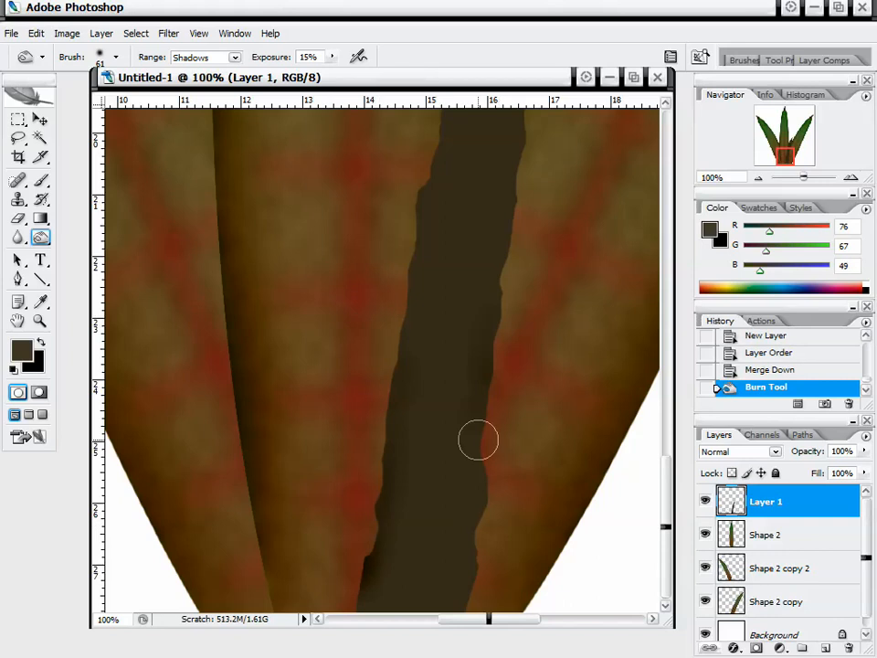
{"action": "left_click_drag", "start_coordinate": [493, 525], "coordinate": [451, 536]}
{"action": "left_click_drag", "start_coordinate": [425, 507], "coordinate": [471, 526]}
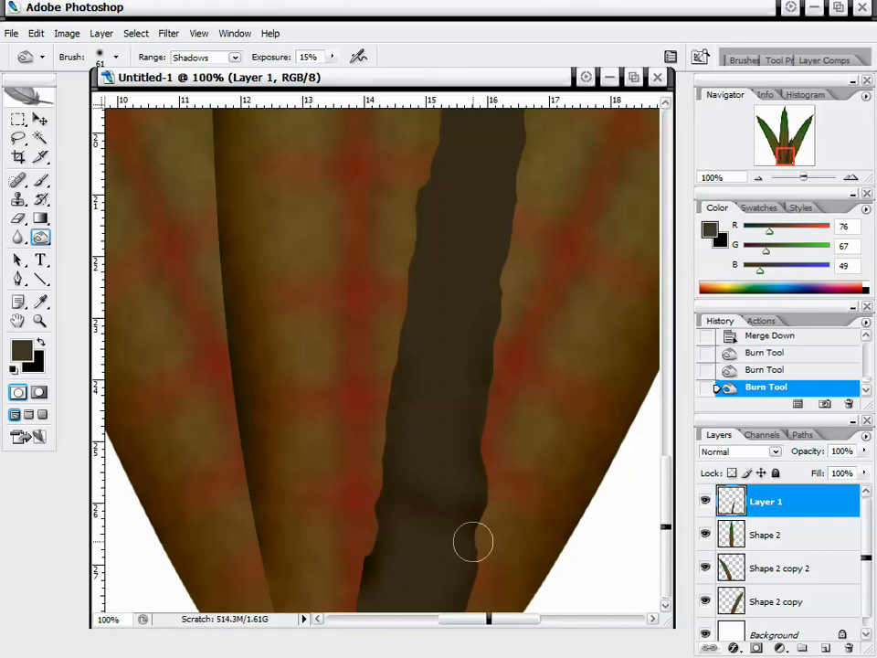
{"action": "left_click_drag", "start_coordinate": [430, 561], "coordinate": [416, 572]}
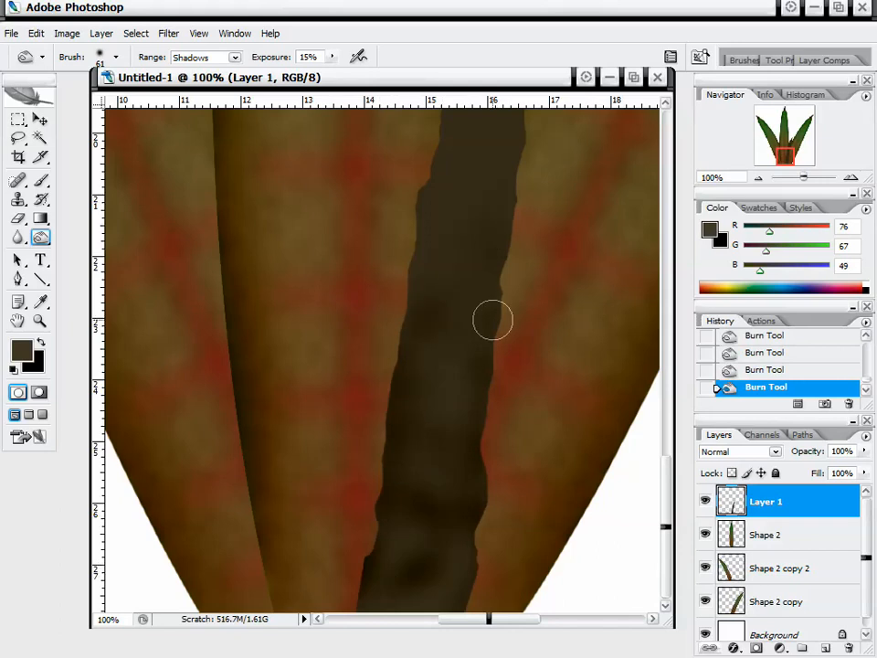
Burn the shadows along both edges of the lower and middle parts of the dark spike on Layer 1 at 15% exposure.
{"action": "left_click_drag", "start_coordinate": [504, 268], "coordinate": [492, 306]}
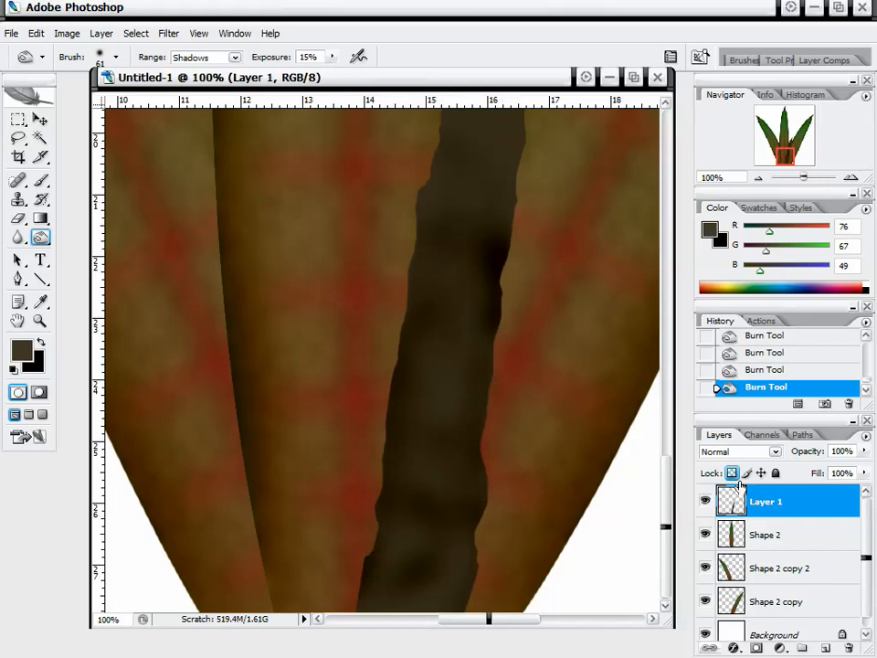
{"action": "left_click_drag", "start_coordinate": [783, 152], "coordinate": [791, 146]}
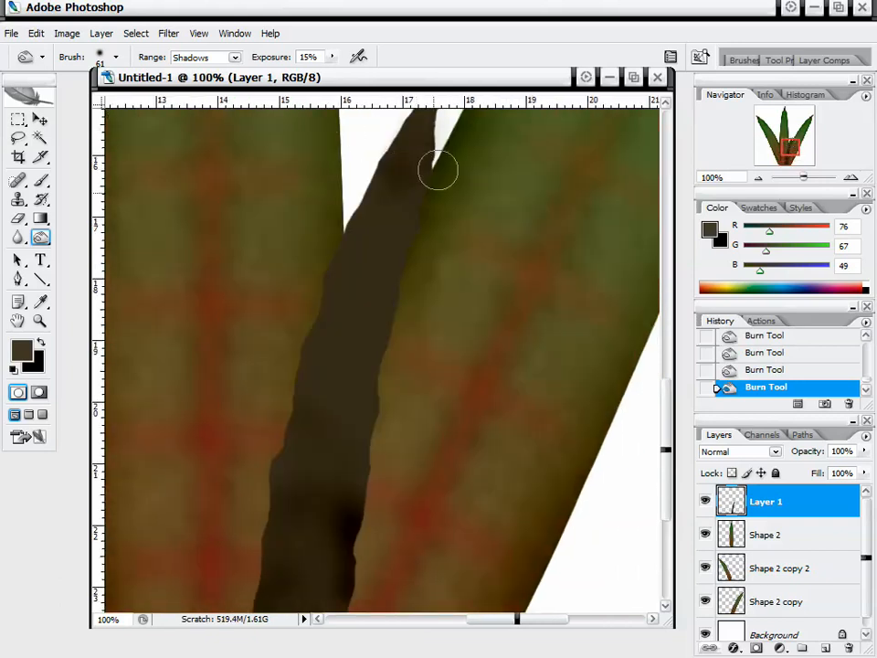
{"action": "mouse_move", "coordinate": [421, 259]}
{"action": "left_mouse_down"}
{"action": "mouse_move", "coordinate": [362, 419]}
{"action": "mouse_move", "coordinate": [373, 445]}
{"action": "mouse_move", "coordinate": [353, 503]}
{"action": "left_mouse_up"}
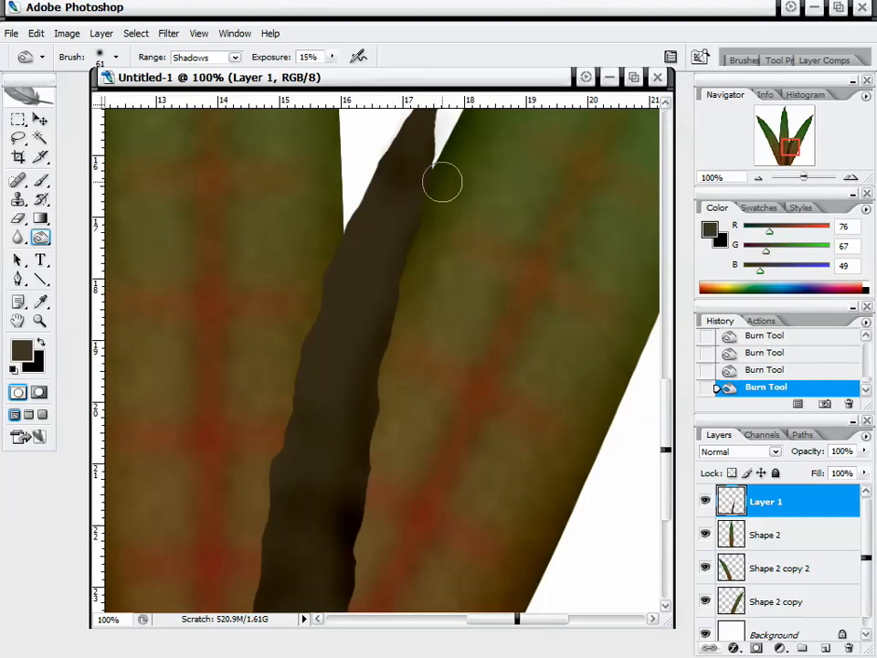
{"action": "left_click_drag", "start_coordinate": [325, 274], "coordinate": [379, 139]}
{"action": "mouse_move", "coordinate": [283, 393]}
{"action": "left_mouse_down"}
{"action": "mouse_move", "coordinate": [315, 376]}
{"action": "mouse_move", "coordinate": [334, 391]}
{"action": "mouse_move", "coordinate": [314, 351]}
{"action": "left_mouse_up"}
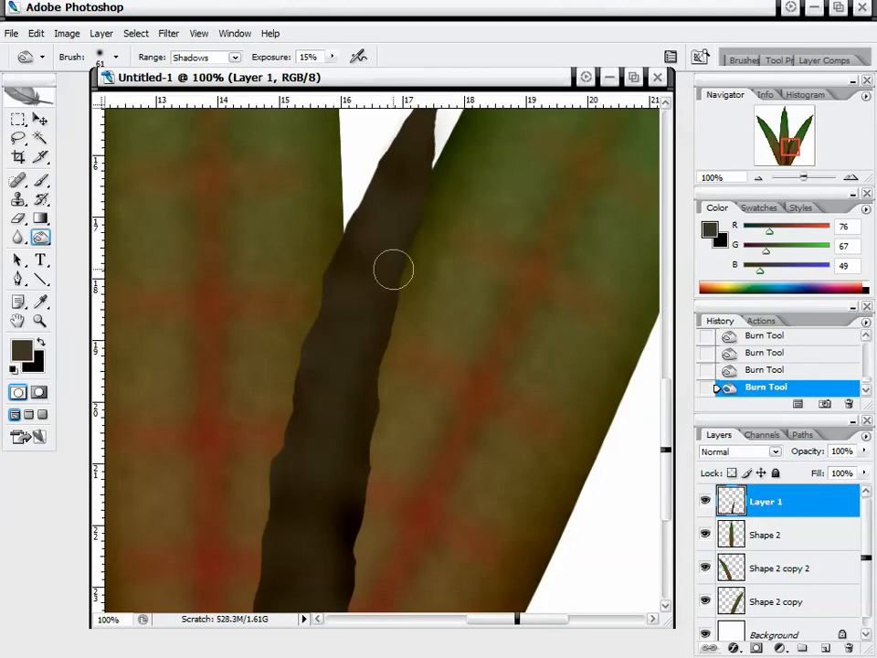
{"action": "mouse_move", "coordinate": [392, 269]}
{"action": "left_mouse_down"}
{"action": "mouse_move", "coordinate": [422, 208]}
{"action": "mouse_move", "coordinate": [286, 414]}
{"action": "mouse_move", "coordinate": [294, 403]}
{"action": "mouse_move", "coordinate": [333, 439]}
{"action": "mouse_move", "coordinate": [333, 362]}
{"action": "mouse_move", "coordinate": [364, 321]}
{"action": "mouse_move", "coordinate": [389, 311]}
{"action": "mouse_move", "coordinate": [303, 468]}
{"action": "mouse_move", "coordinate": [278, 455]}
{"action": "mouse_move", "coordinate": [299, 376]}
{"action": "mouse_move", "coordinate": [385, 465]}
{"action": "left_mouse_up"}
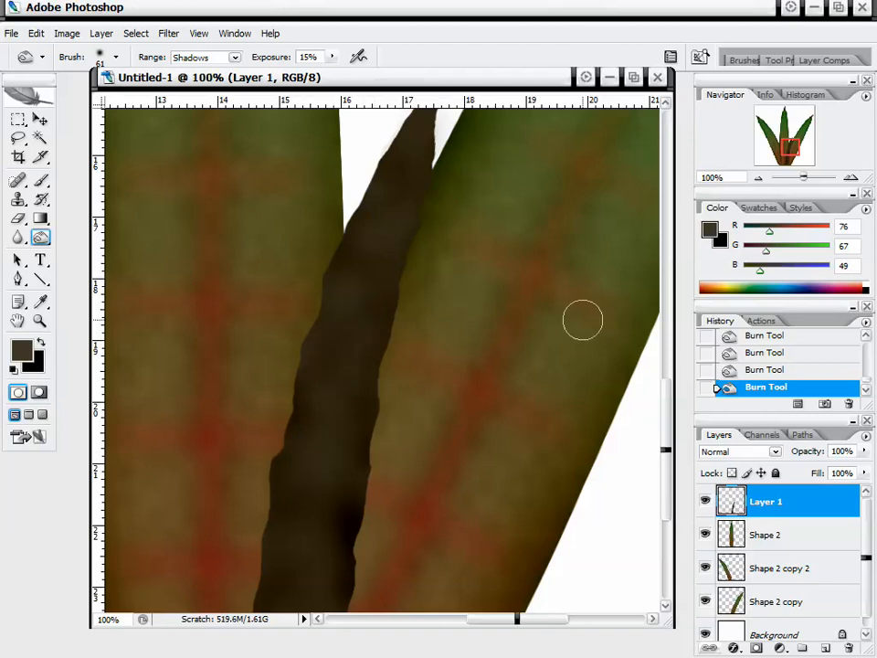
Burn the edges and body of the dark spike's upper section up towards its pointed tip.
{"action": "left_click_drag", "start_coordinate": [792, 138], "coordinate": [792, 135]}
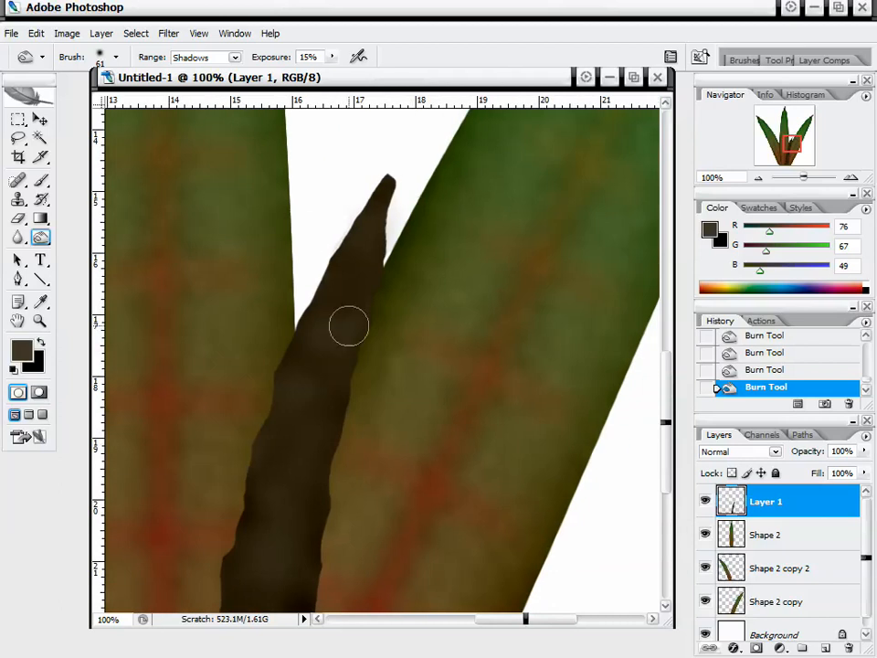
{"action": "left_click_drag", "start_coordinate": [393, 222], "coordinate": [245, 405]}
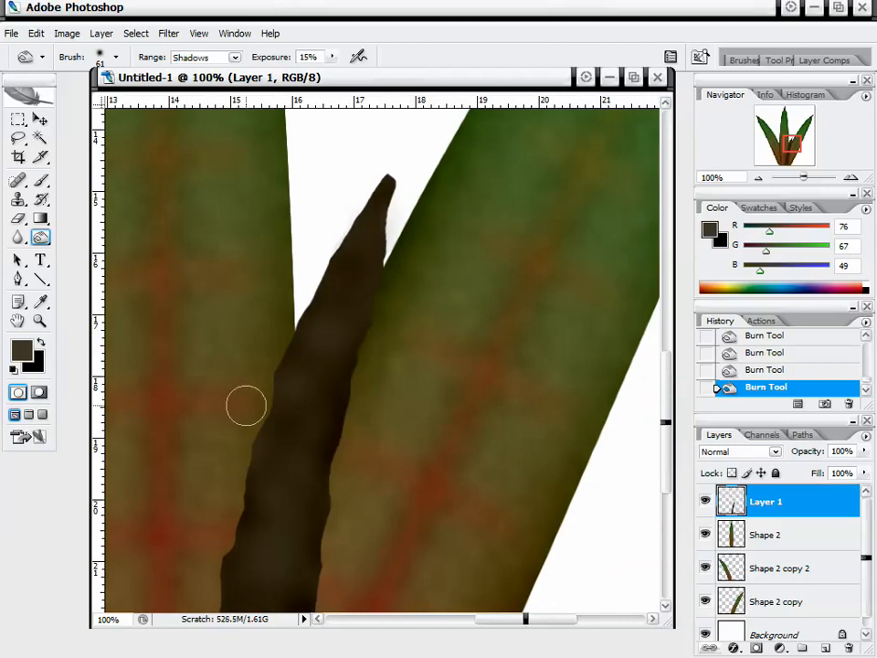
{"action": "left_click_drag", "start_coordinate": [241, 499], "coordinate": [337, 333]}
{"action": "mouse_move", "coordinate": [302, 446]}
{"action": "left_mouse_down"}
{"action": "mouse_move", "coordinate": [336, 506]}
{"action": "mouse_move", "coordinate": [301, 469]}
{"action": "mouse_move", "coordinate": [284, 507]}
{"action": "left_mouse_up"}
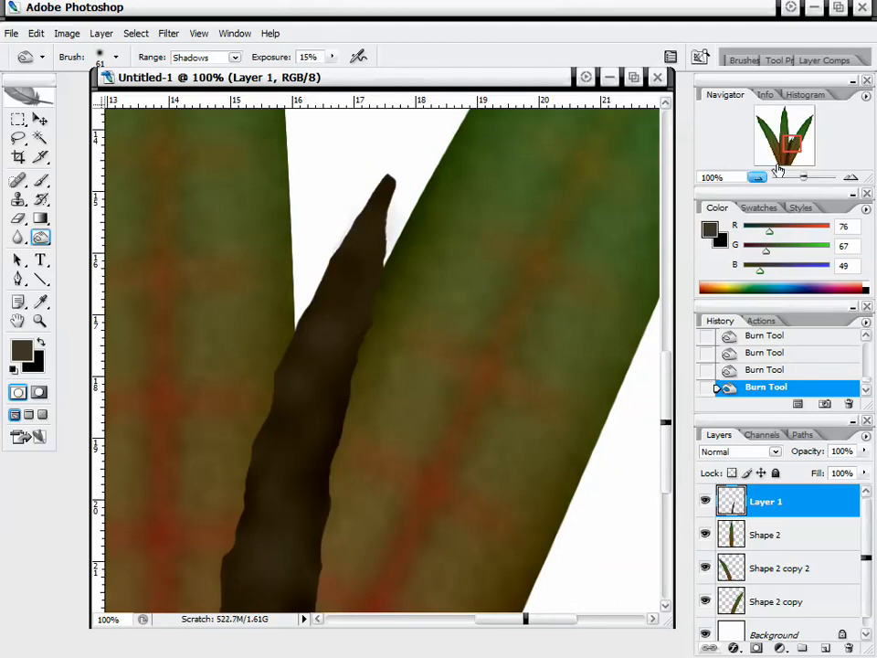
Examine the shading of the dark spike against the whole plant at several magnifications.
{"action": "left_click_drag", "start_coordinate": [795, 139], "coordinate": [785, 143]}
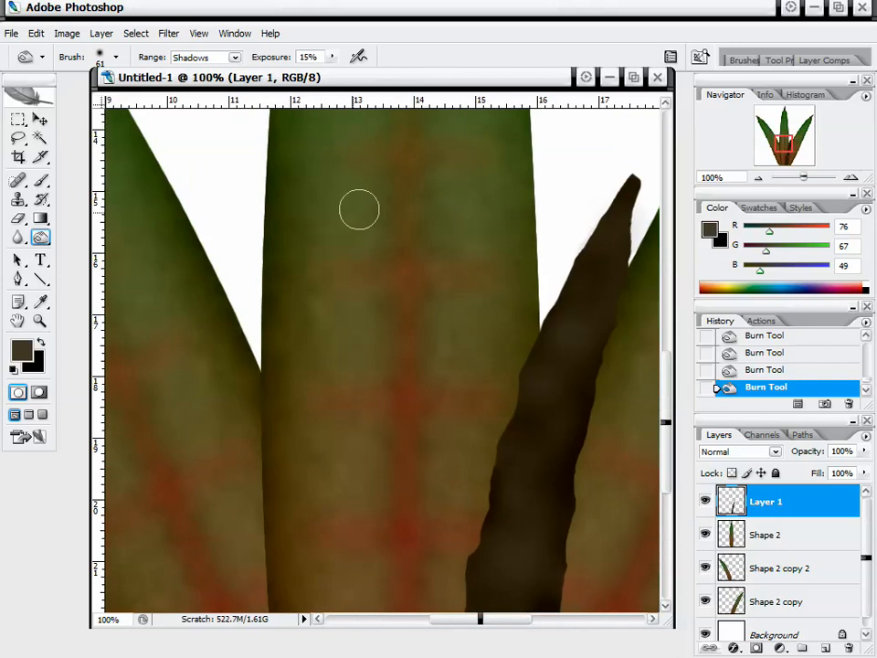
{"action": "left_click", "coordinate": [759, 178]}
{"action": "left_click", "coordinate": [759, 178]}
{"action": "left_click", "coordinate": [760, 178]}
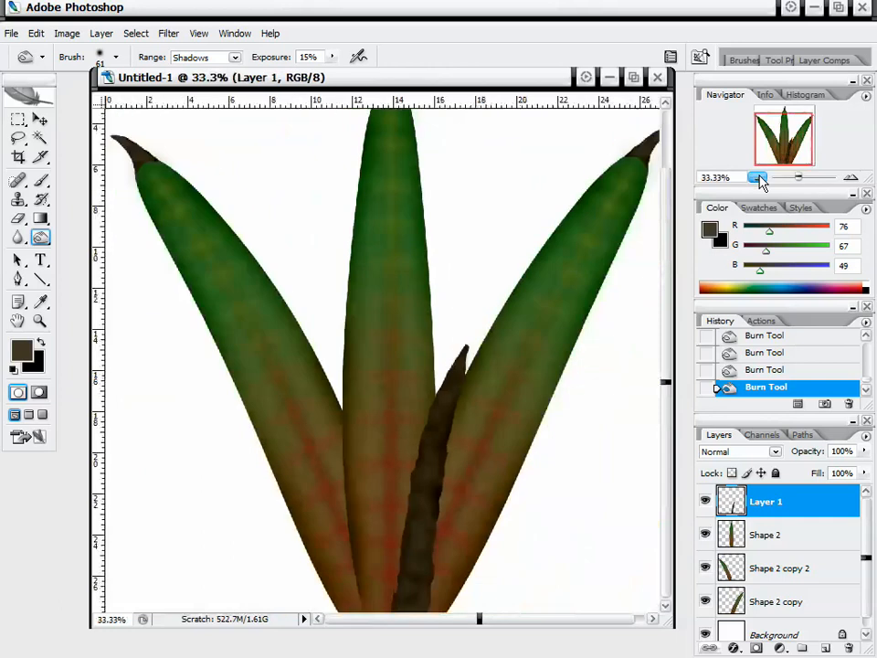
{"action": "left_click", "coordinate": [760, 179]}
{"action": "left_click", "coordinate": [760, 178]}
{"action": "left_click", "coordinate": [760, 178]}
{"action": "left_click", "coordinate": [760, 178]}
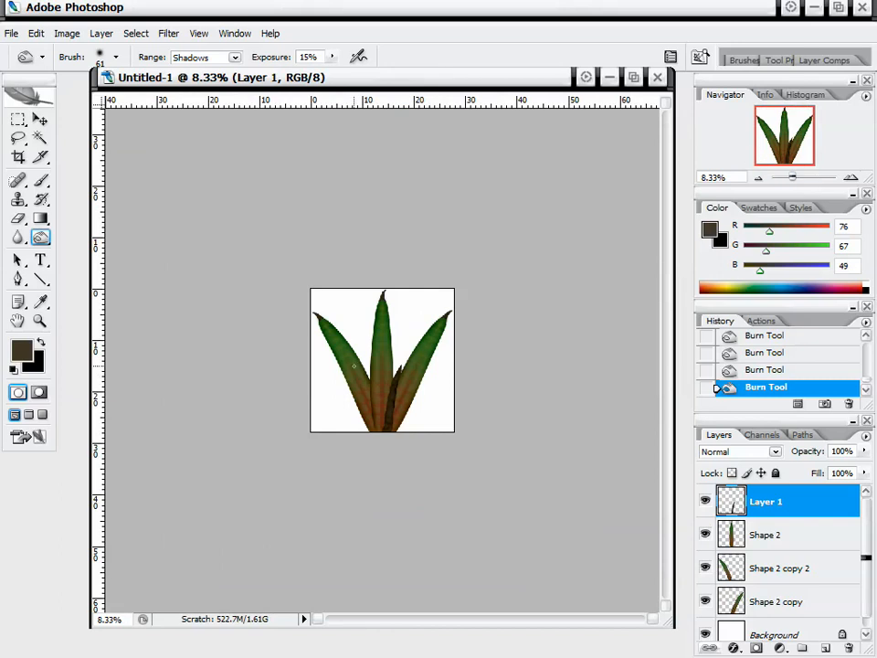
{"action": "left_click", "coordinate": [757, 179]}
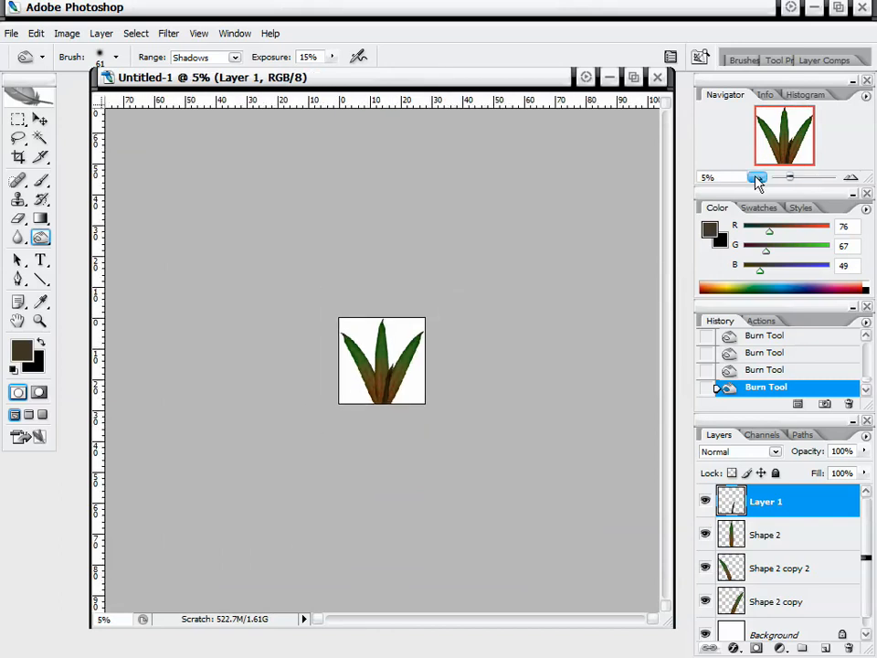
{"action": "left_click", "coordinate": [849, 177]}
{"action": "left_click", "coordinate": [849, 178]}
{"action": "left_click", "coordinate": [849, 178]}
{"action": "left_click", "coordinate": [849, 177]}
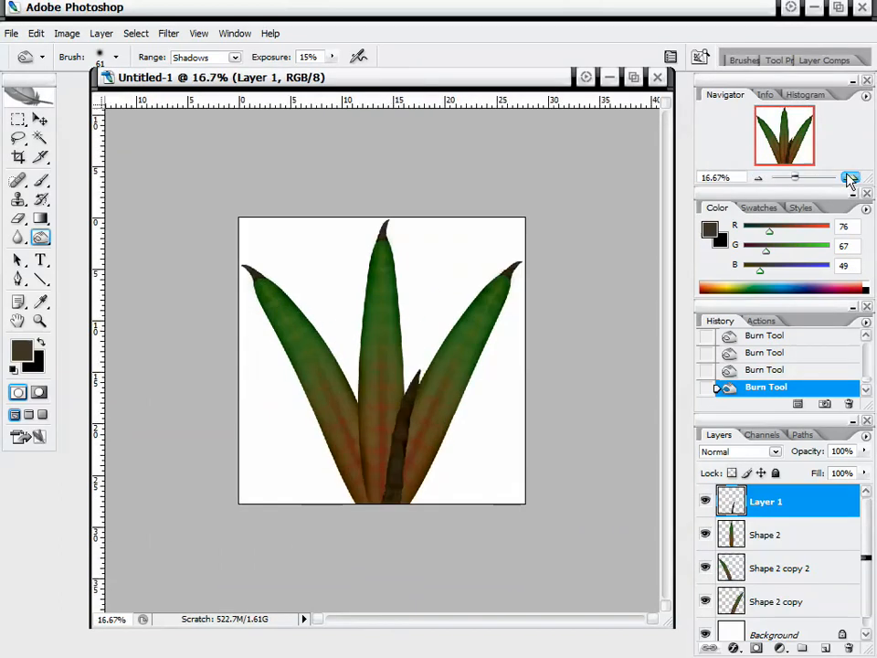
{"action": "left_click", "coordinate": [849, 178]}
{"action": "left_click", "coordinate": [849, 178]}
{"action": "left_click", "coordinate": [850, 178]}
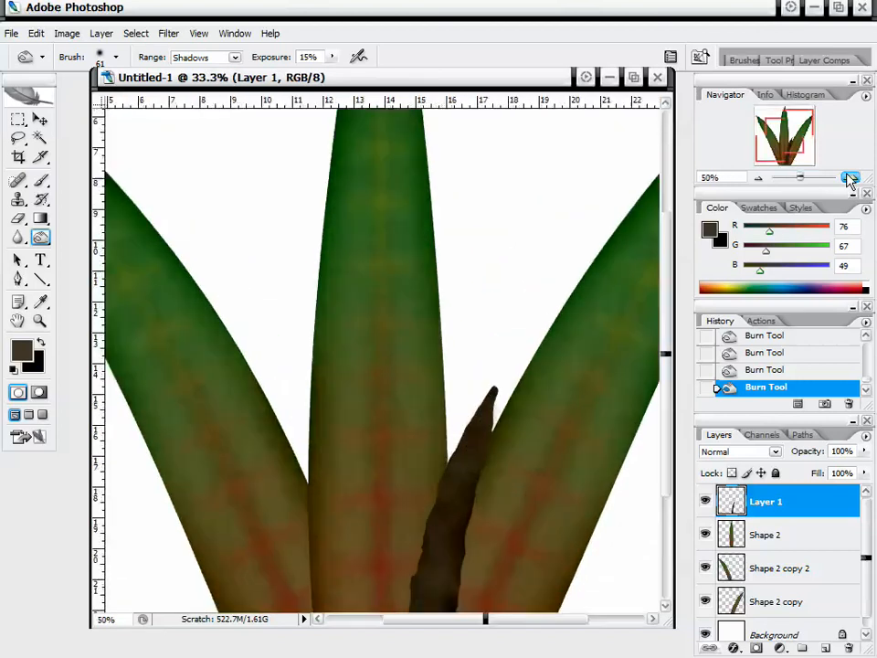
{"action": "left_click", "coordinate": [849, 177]}
{"action": "left_click_drag", "start_coordinate": [791, 134], "coordinate": [794, 166]}
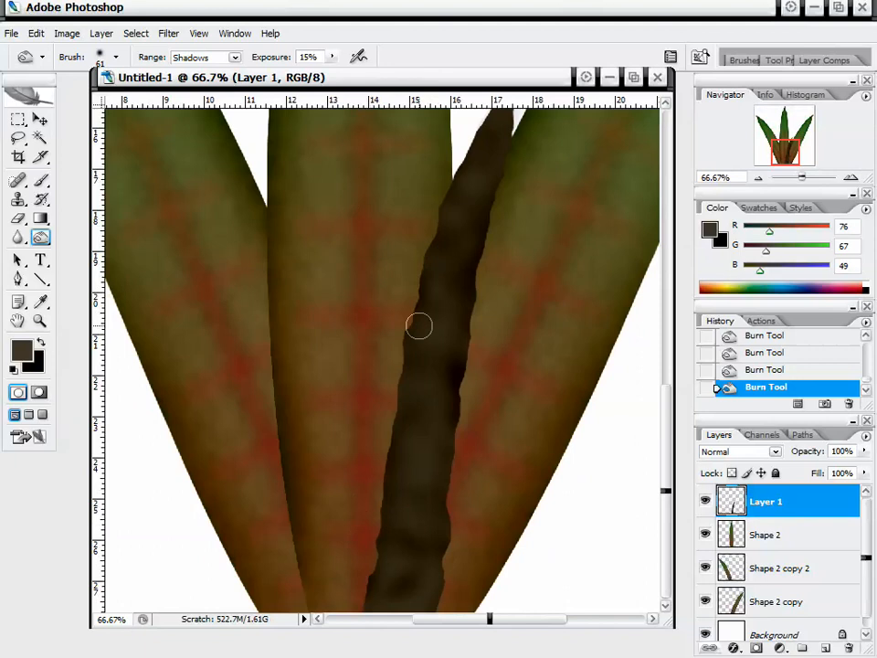
{"action": "left_click_drag", "start_coordinate": [788, 154], "coordinate": [789, 155]}
{"action": "left_click", "coordinate": [758, 179]}
{"action": "left_click", "coordinate": [756, 180]}
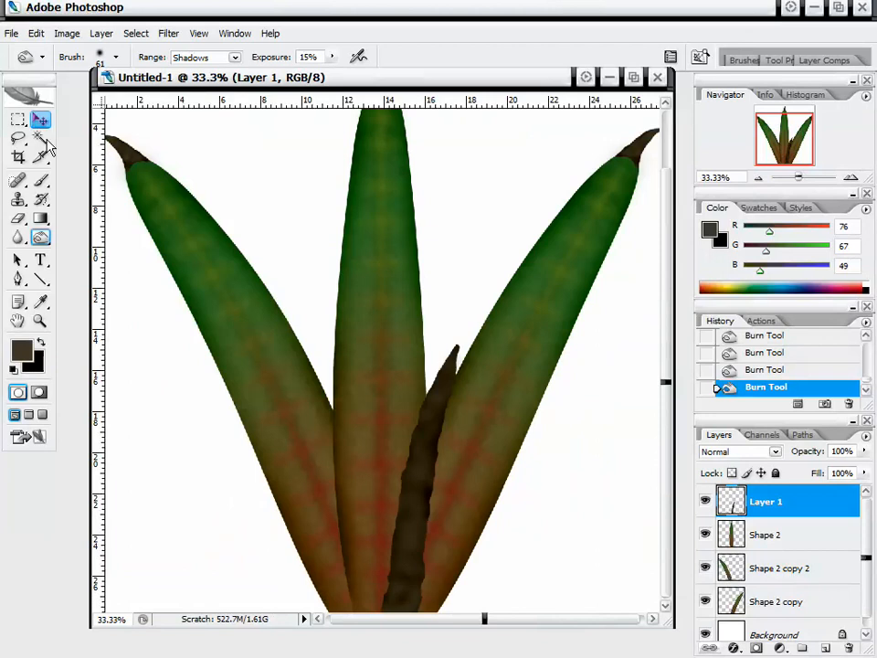
Duplicate Layer 1 and flip the copied spike horizontally in Free Transform.
{"action": "left_click_drag", "start_coordinate": [816, 627], "coordinate": [827, 647]}
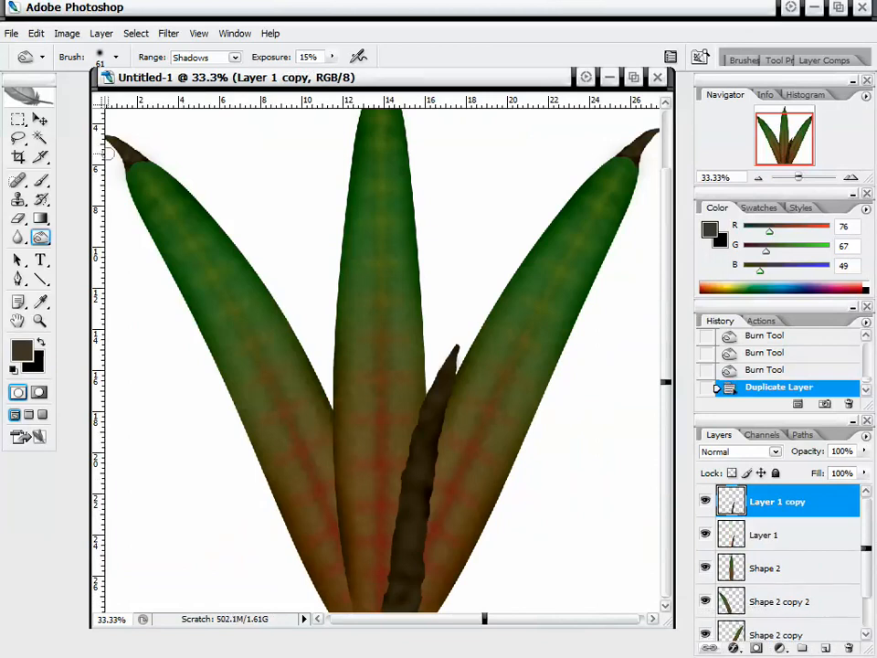
{"action": "left_click", "coordinate": [18, 120]}
{"action": "right_click", "coordinate": [429, 450]}
{"action": "left_click", "coordinate": [476, 576]}
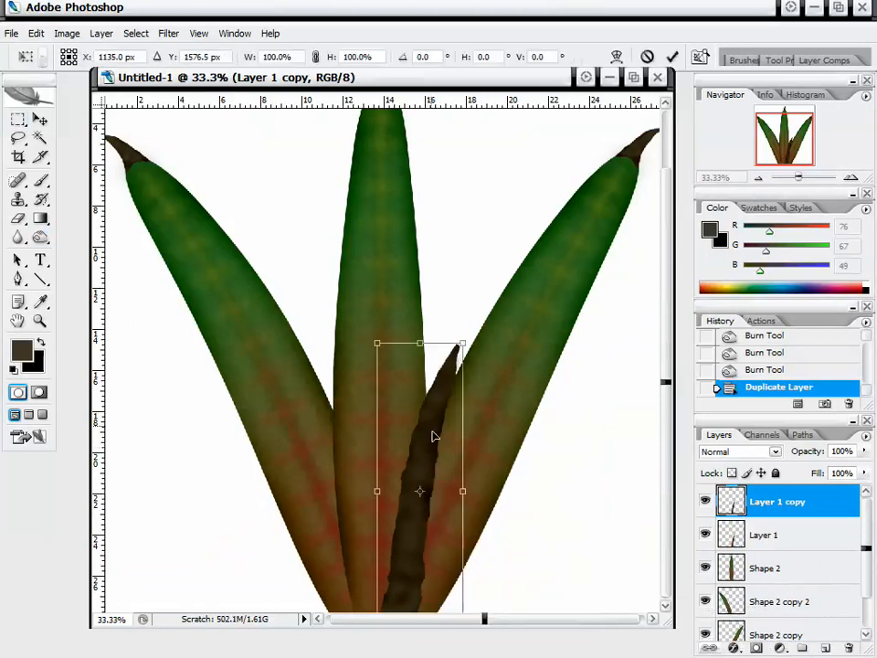
{"action": "right_click", "coordinate": [426, 407]}
{"action": "left_click", "coordinate": [470, 578]}
Shorten the flipped spike to about 91% height, tilt it outward about 6.4°, and place it over the base of the left leaf.
{"action": "left_click_drag", "start_coordinate": [435, 428], "coordinate": [366, 424]}
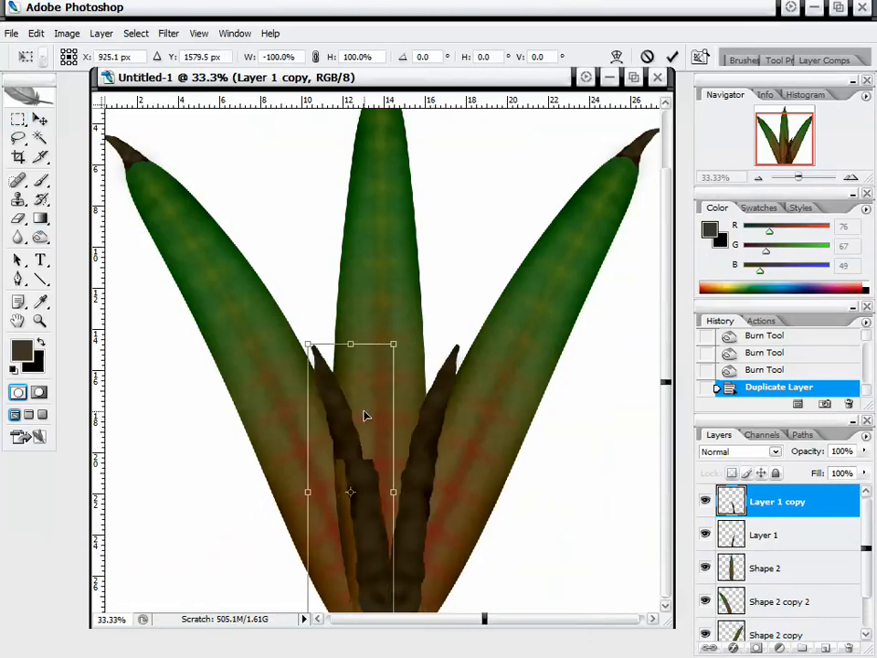
{"action": "left_click_drag", "start_coordinate": [350, 343], "coordinate": [350, 367]}
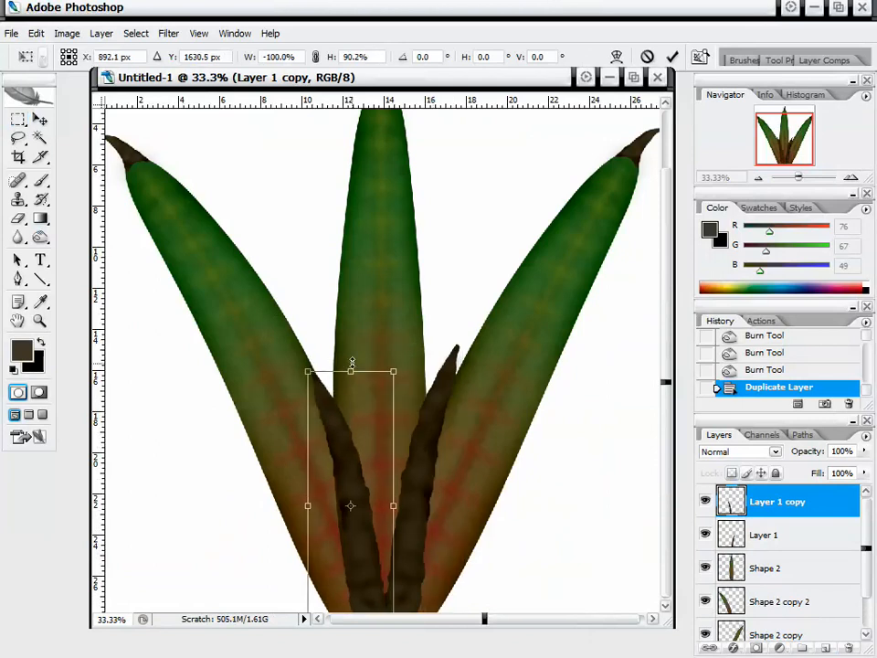
{"action": "mouse_move", "coordinate": [441, 454]}
{"action": "left_mouse_down"}
{"action": "mouse_move", "coordinate": [424, 431]}
{"action": "mouse_move", "coordinate": [425, 450]}
{"action": "left_mouse_up"}
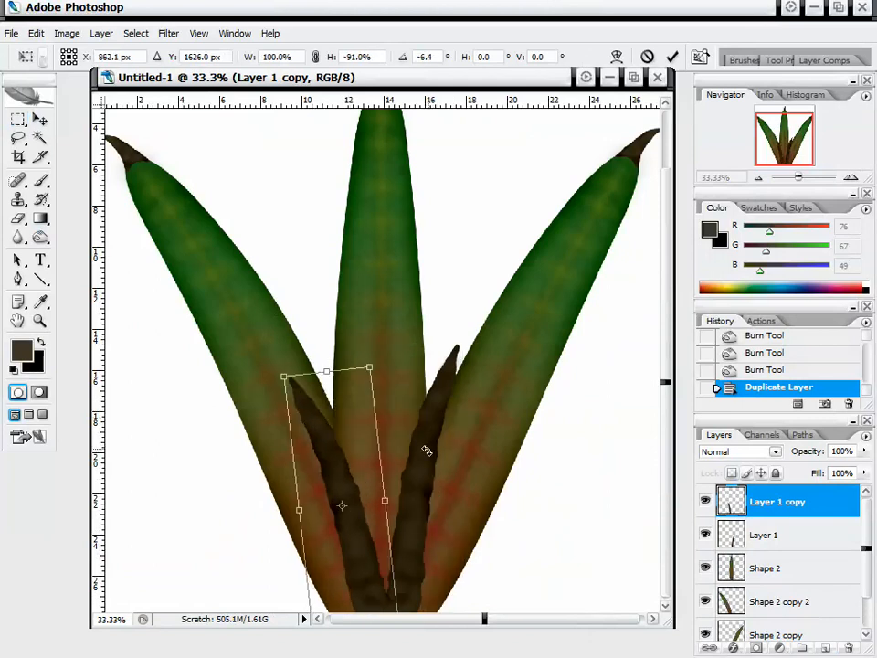
{"action": "left_click_drag", "start_coordinate": [359, 449], "coordinate": [347, 451]}
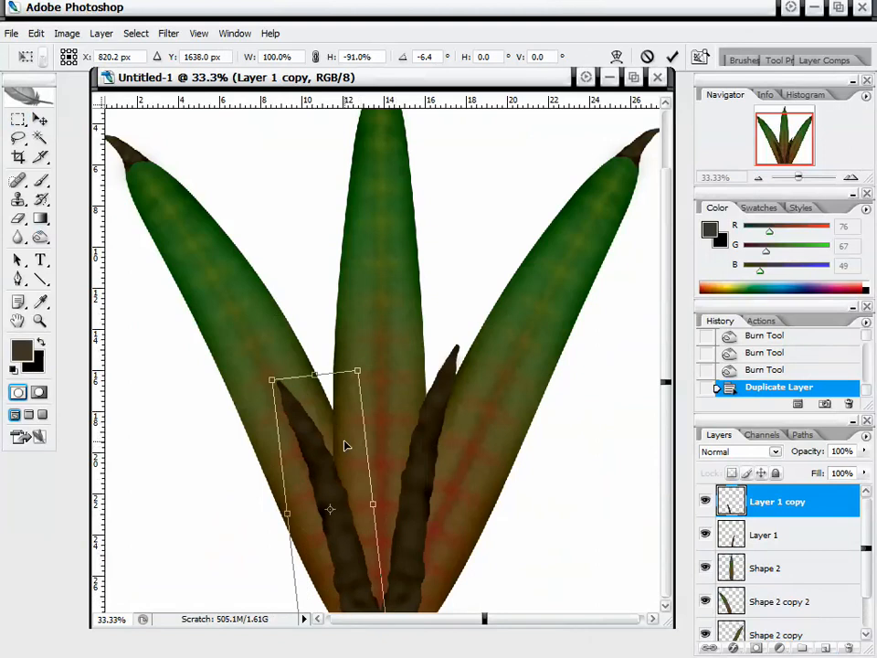
{"action": "key", "text": "Return"}
Duplicate the left spike and transform the copy into a taller, nearly upright spike over the middle leaf.
{"action": "left_click_drag", "start_coordinate": [827, 514], "coordinate": [826, 648]}
{"action": "right_click", "coordinate": [346, 368]}
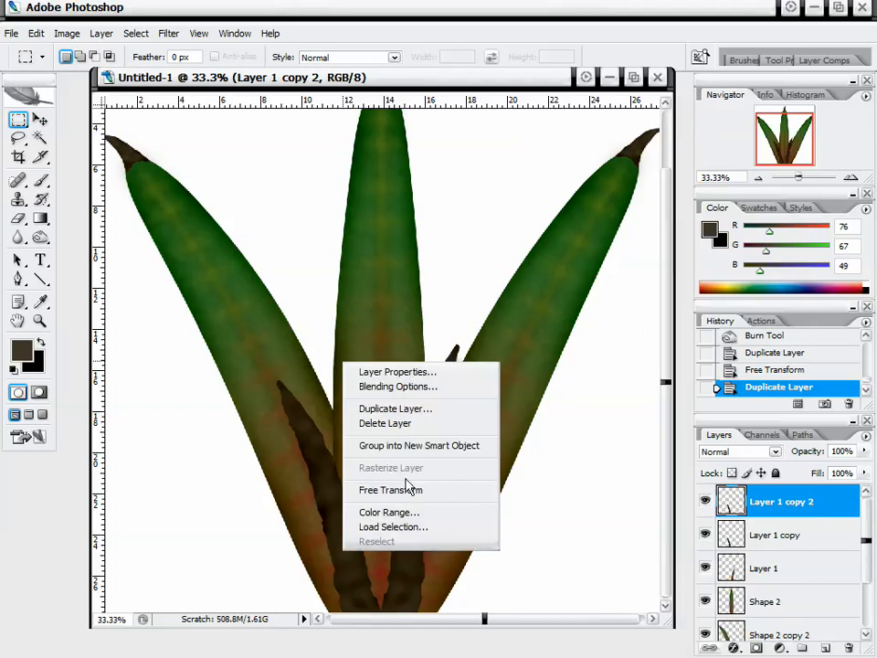
{"action": "left_click", "coordinate": [374, 488]}
{"action": "left_click_drag", "start_coordinate": [384, 355], "coordinate": [414, 361]}
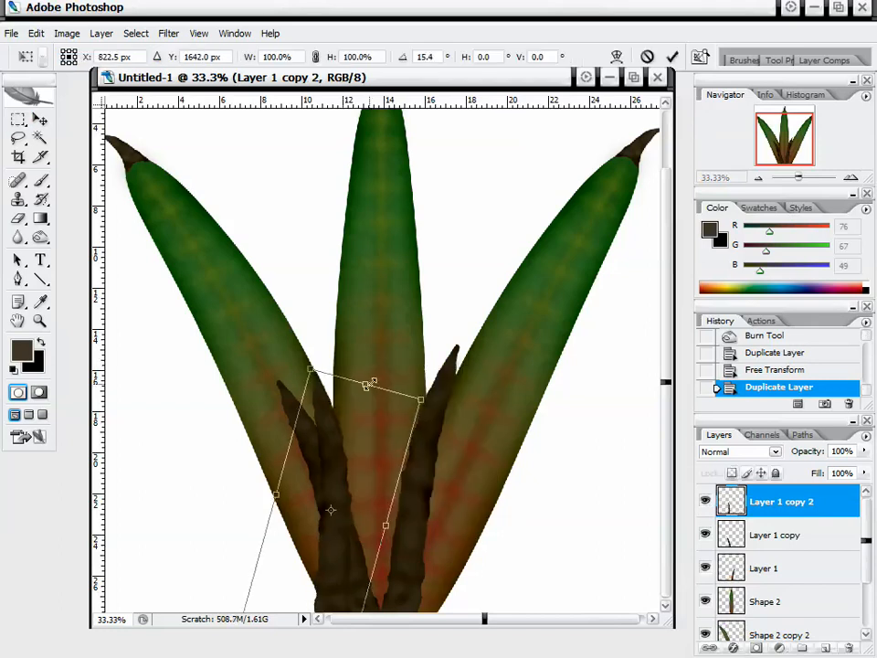
{"action": "left_click_drag", "start_coordinate": [367, 384], "coordinate": [376, 353]}
{"action": "left_click_drag", "start_coordinate": [356, 416], "coordinate": [395, 417]}
{"action": "left_click_drag", "start_coordinate": [415, 351], "coordinate": [426, 316]}
{"action": "key", "text": "Return"}
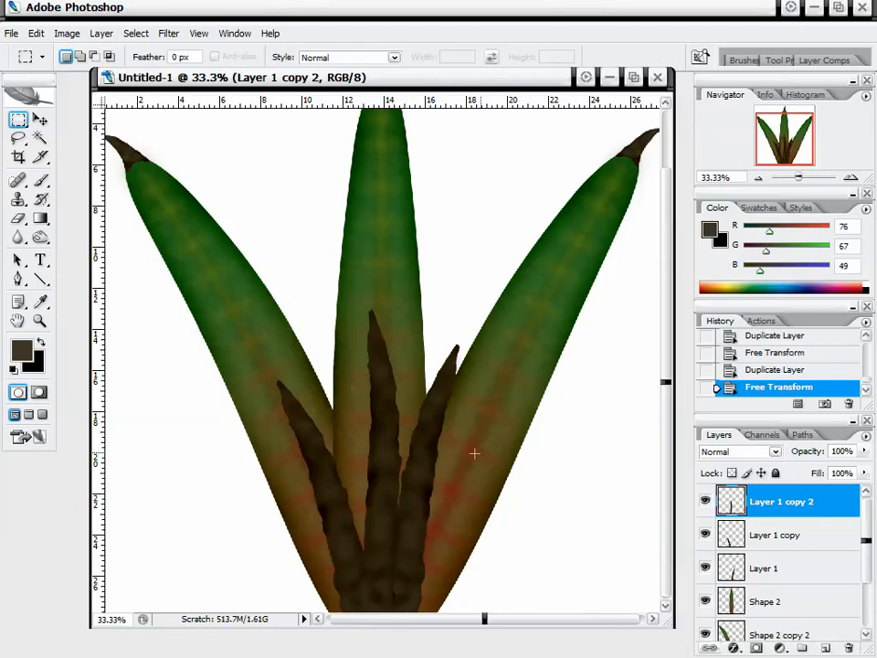
Burn dark shadows along the lower and middle parts of the central spike.
{"action": "left_click", "coordinate": [40, 237]}
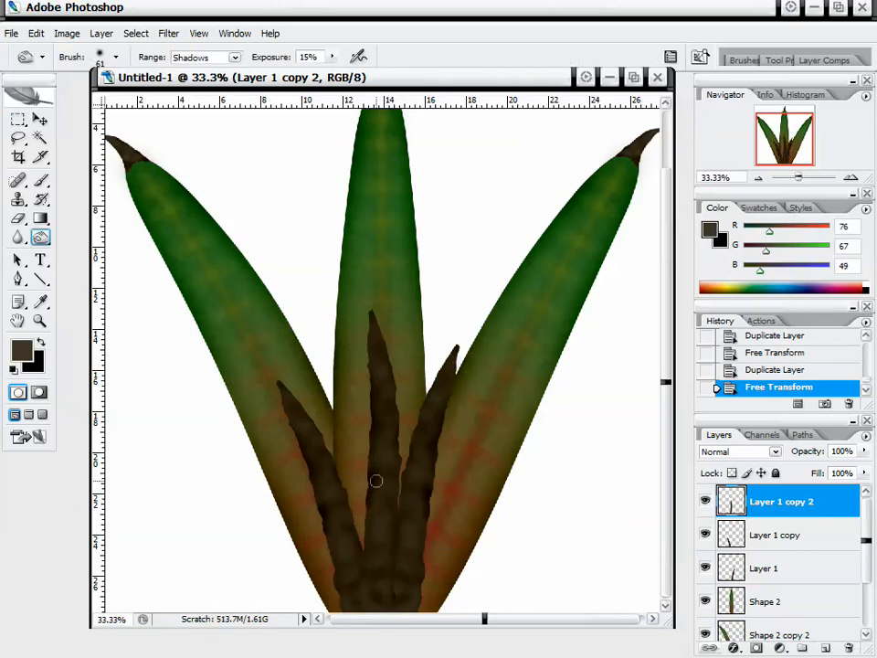
{"action": "mouse_move", "coordinate": [376, 481]}
{"action": "left_mouse_down"}
{"action": "mouse_move", "coordinate": [370, 508]}
{"action": "mouse_move", "coordinate": [380, 530]}
{"action": "mouse_move", "coordinate": [394, 477]}
{"action": "mouse_move", "coordinate": [388, 420]}
{"action": "mouse_move", "coordinate": [399, 492]}
{"action": "mouse_move", "coordinate": [379, 579]}
{"action": "mouse_move", "coordinate": [383, 527]}
{"action": "mouse_move", "coordinate": [372, 534]}
{"action": "mouse_move", "coordinate": [388, 601]}
{"action": "mouse_move", "coordinate": [378, 564]}
{"action": "left_mouse_up"}
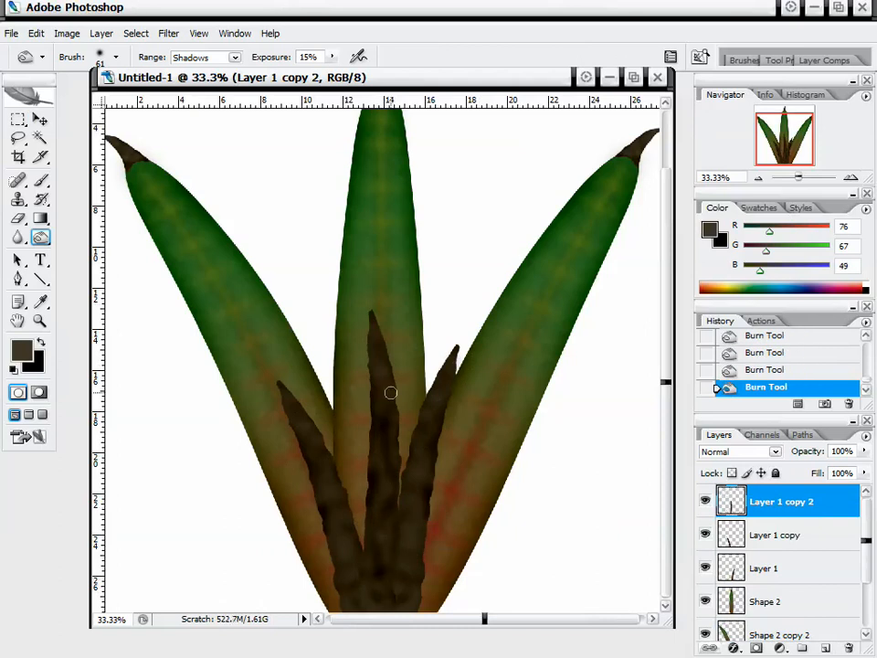
Duplicate the central spike, then rotate the copy and flip it horizontally in Free Transform.
{"action": "left_click_drag", "start_coordinate": [717, 508], "coordinate": [821, 649]}
{"action": "key", "text": "m"}
{"action": "right_click", "coordinate": [401, 438]}
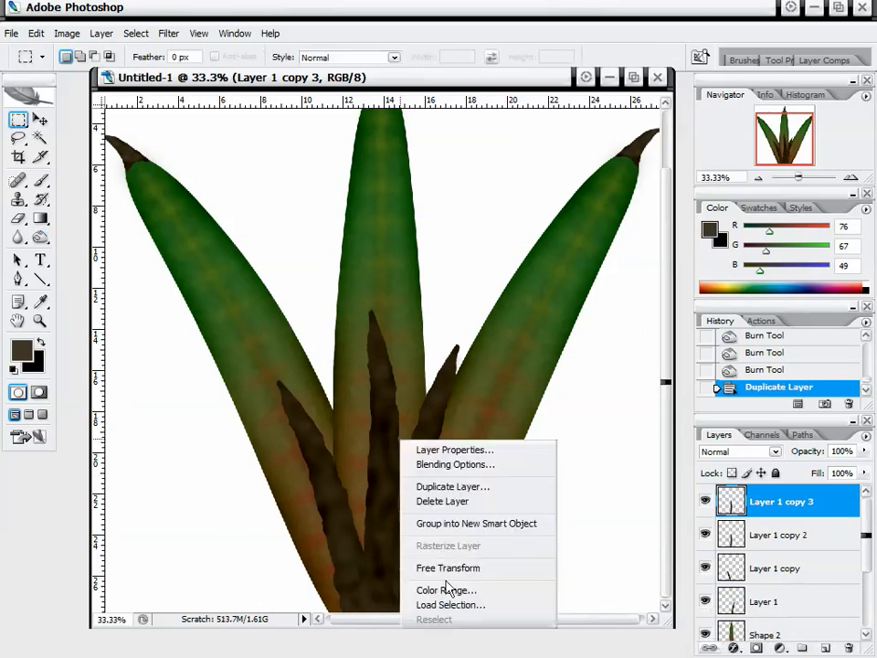
{"action": "left_click", "coordinate": [450, 566]}
{"action": "left_click_drag", "start_coordinate": [527, 442], "coordinate": [524, 405]}
{"action": "left_click_drag", "start_coordinate": [407, 421], "coordinate": [469, 477]}
{"action": "right_click", "coordinate": [467, 446]}
{"action": "left_click", "coordinate": [506, 624]}
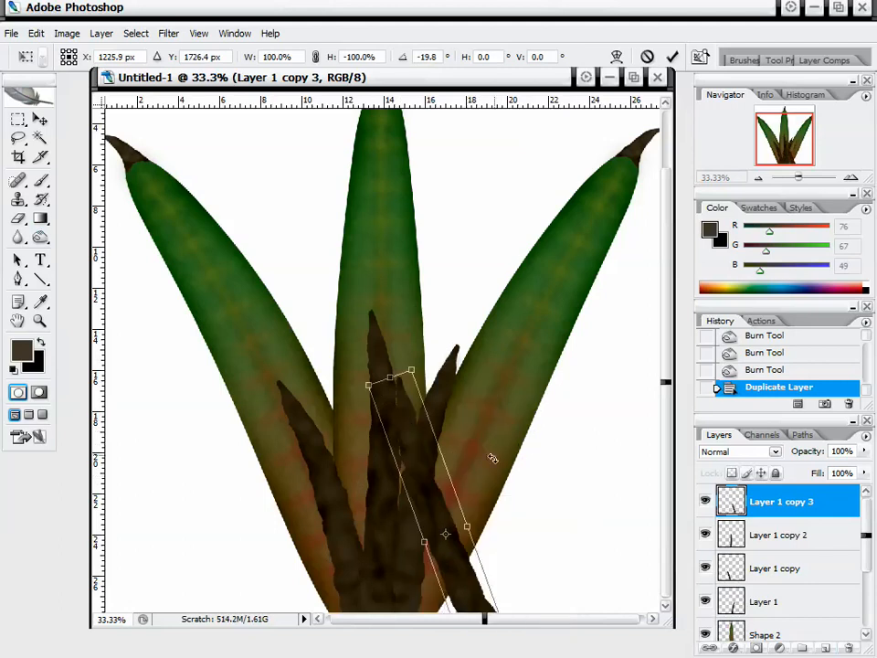
Rotate the flipped copy to about 35° and place it leaning outward at the base of the right leaf.
{"action": "left_click_drag", "start_coordinate": [413, 423], "coordinate": [458, 410]}
{"action": "left_click_drag", "start_coordinate": [611, 413], "coordinate": [577, 535]}
{"action": "left_click_drag", "start_coordinate": [524, 447], "coordinate": [495, 482]}
{"action": "mouse_move", "coordinate": [590, 473]}
{"action": "left_mouse_down"}
{"action": "mouse_move", "coordinate": [589, 519]}
{"action": "mouse_move", "coordinate": [584, 488]}
{"action": "left_mouse_up"}
{"action": "left_click_drag", "start_coordinate": [514, 501], "coordinate": [509, 485]}
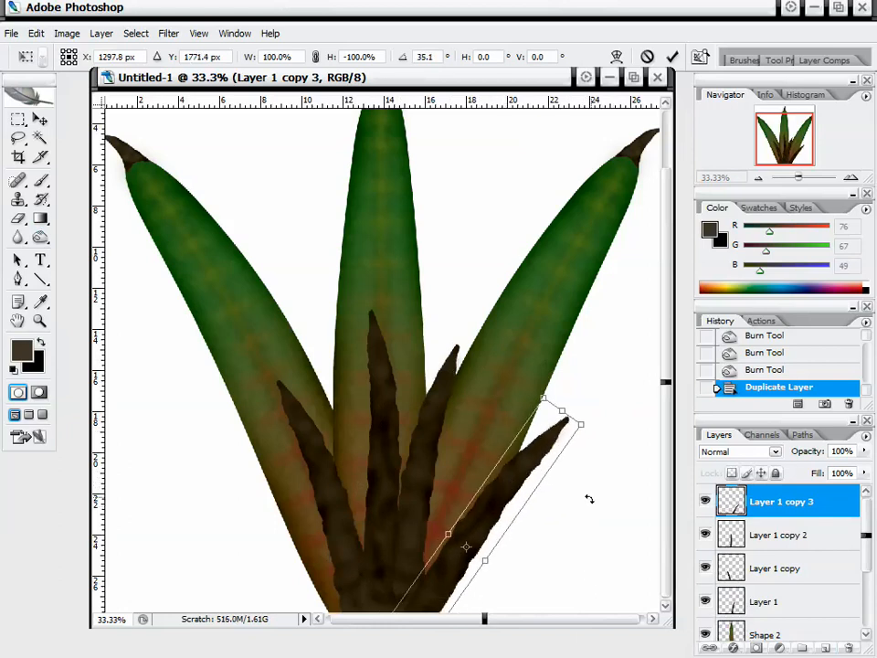
{"action": "key", "text": "Return"}
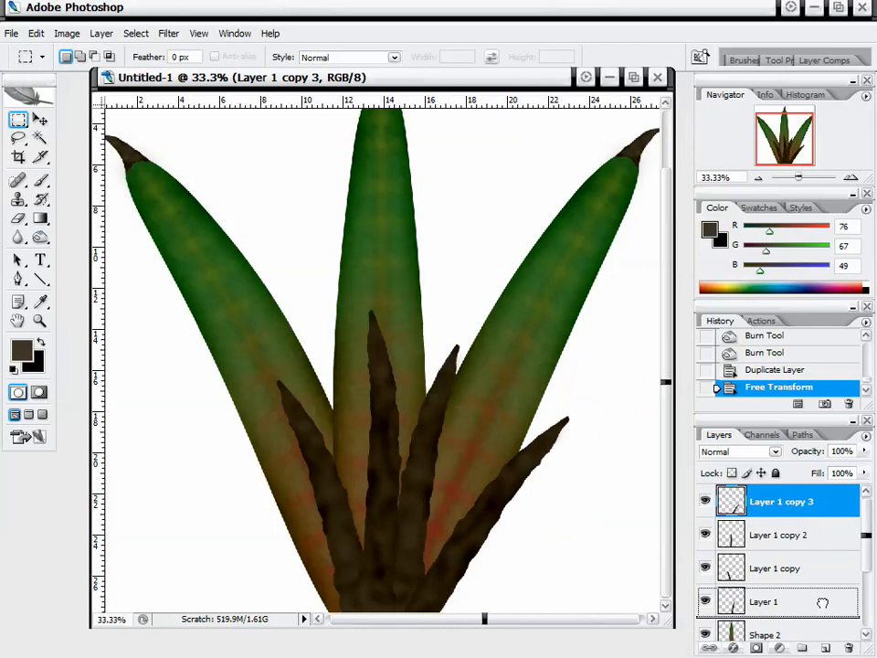
Duplicate the outer right spike, flip the copy horizontally, and place it lower on the plant's left side.
{"action": "left_click_drag", "start_coordinate": [827, 646], "coordinate": [826, 647]}
{"action": "right_click", "coordinate": [393, 428]}
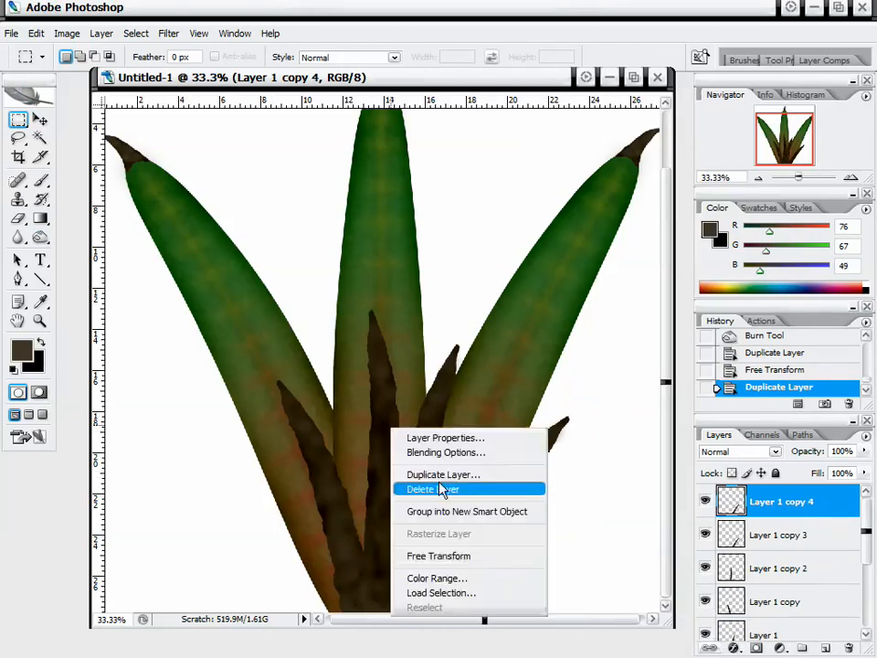
{"action": "left_click", "coordinate": [463, 560]}
{"action": "right_click", "coordinate": [514, 276]}
{"action": "left_click", "coordinate": [551, 451]}
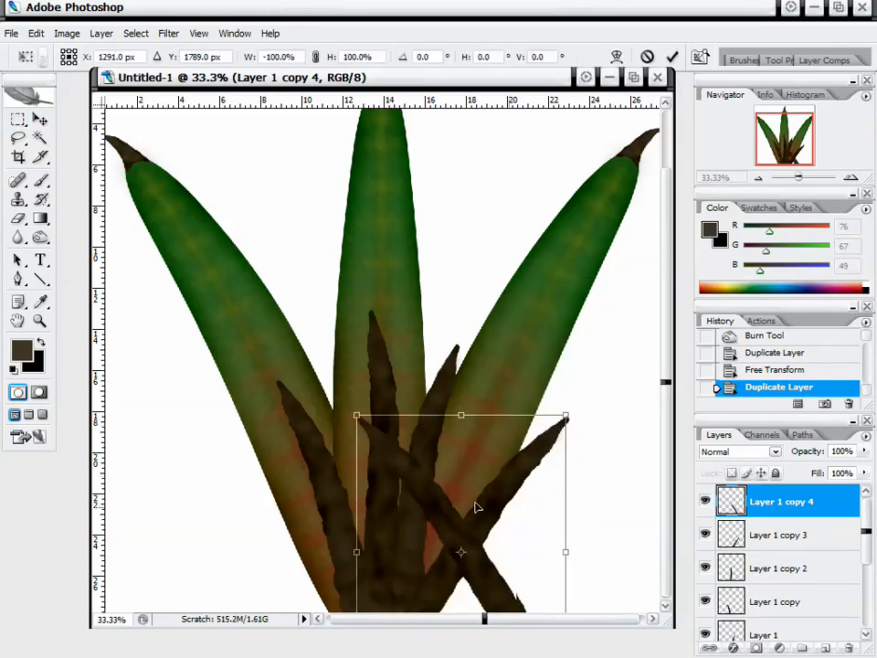
{"action": "left_click_drag", "start_coordinate": [476, 507], "coordinate": [358, 557]}
{"action": "key", "text": "Return"}
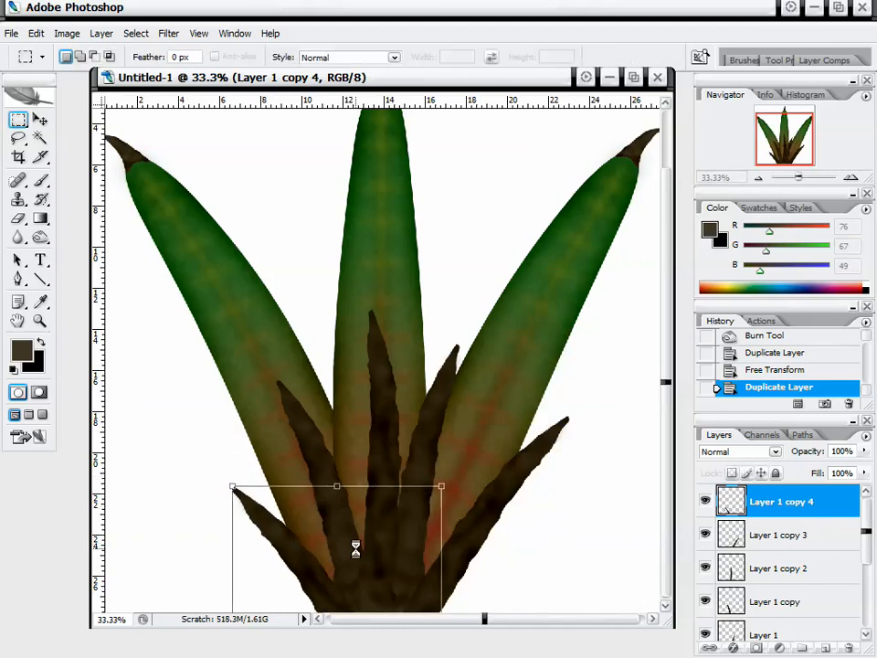
{"action": "key", "text": "ctrl+minus"}
{"action": "key", "text": "ctrl+minus"}
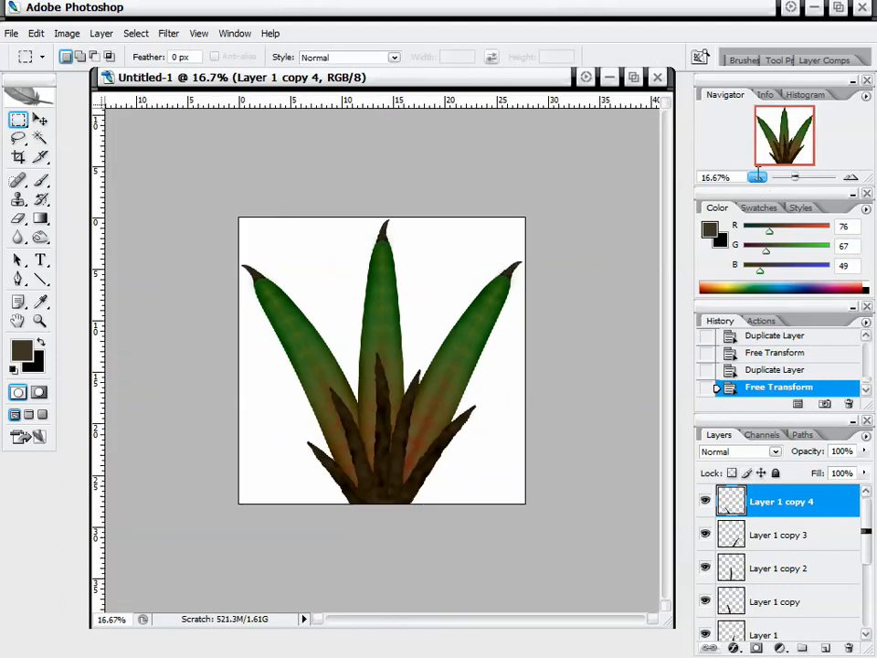
Flatten the layered plant artwork into a single background layer.
{"action": "left_click", "coordinate": [851, 177]}
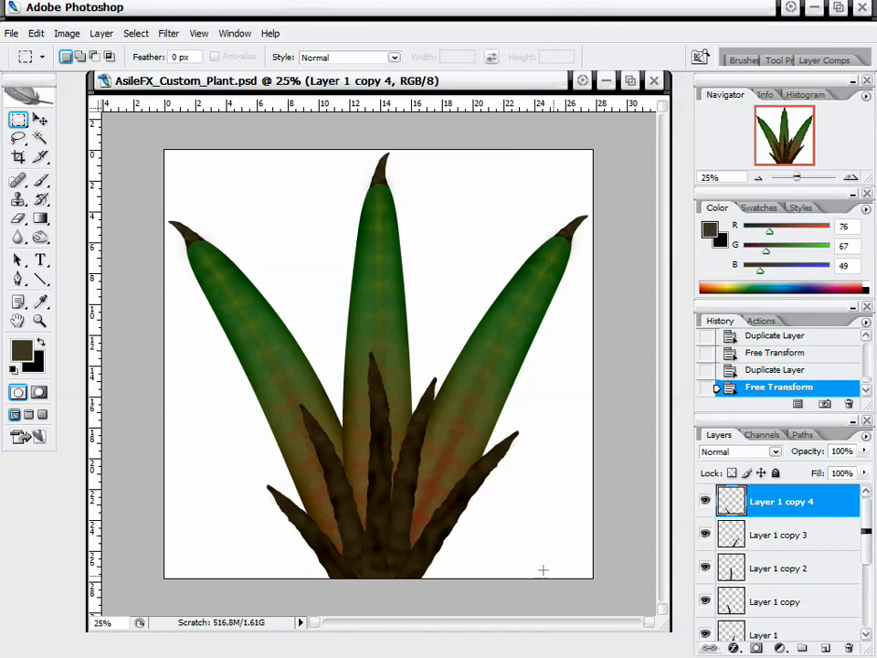
{"action": "scroll", "coordinate": [823, 406], "scroll_direction": "up", "scroll_amount": 2}
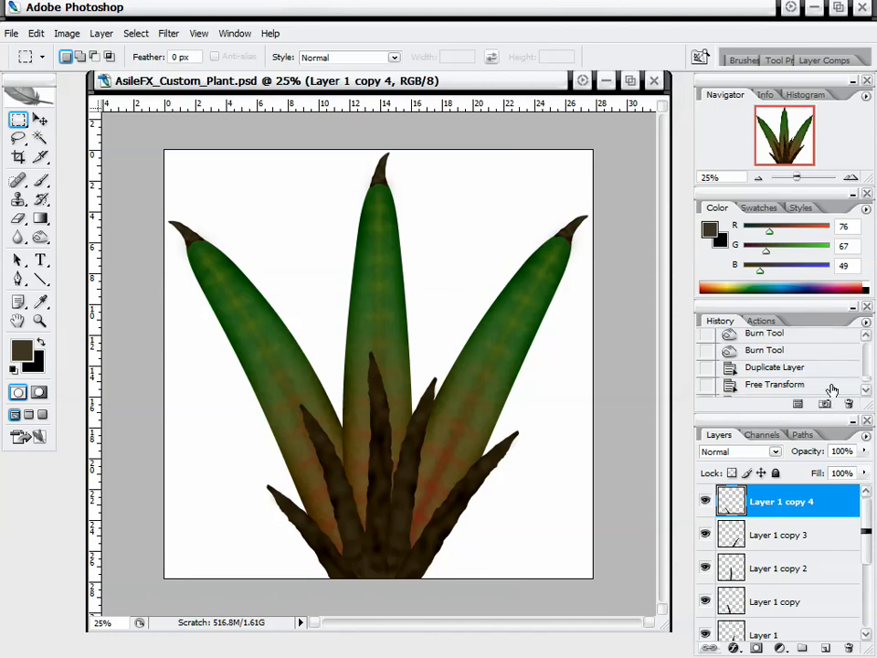
{"action": "mouse_move", "coordinate": [871, 388]}
{"action": "left_mouse_down"}
{"action": "mouse_move", "coordinate": [871, 341]}
{"action": "mouse_move", "coordinate": [869, 392]}
{"action": "left_mouse_up"}
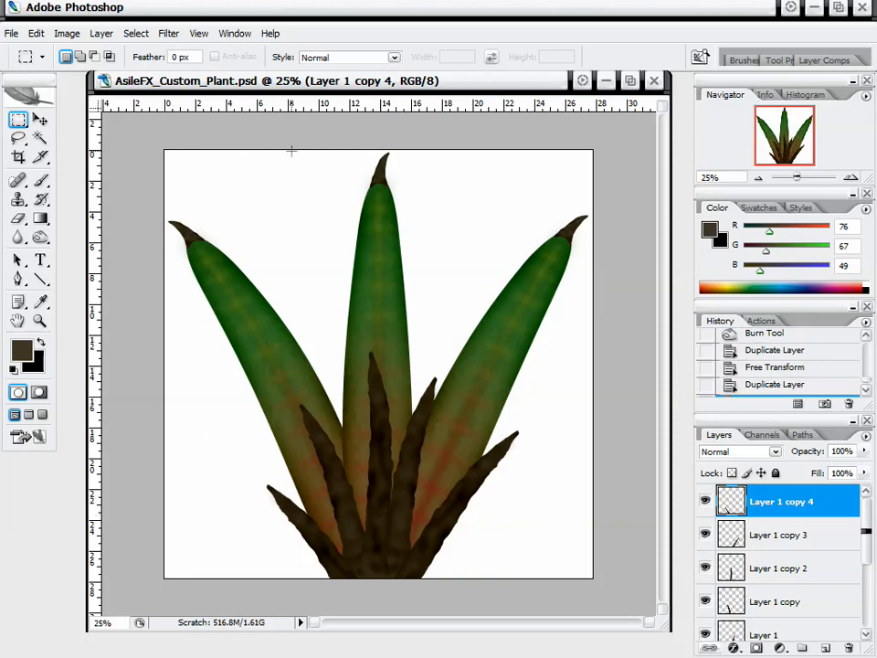
{"action": "left_click_drag", "start_coordinate": [403, 82], "coordinate": [396, 83]}
{"action": "left_click", "coordinate": [101, 34]}
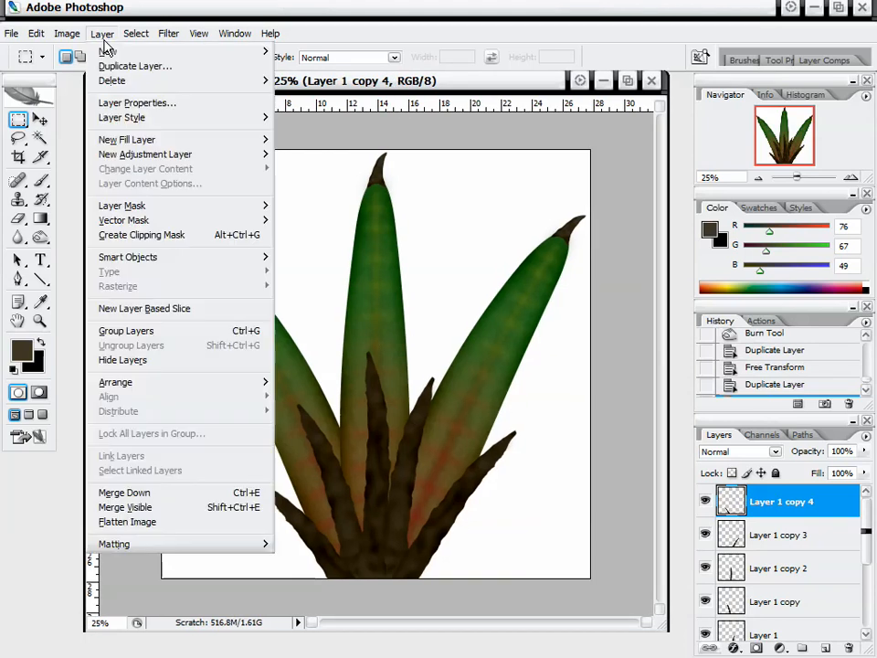
{"action": "left_click", "coordinate": [157, 527]}
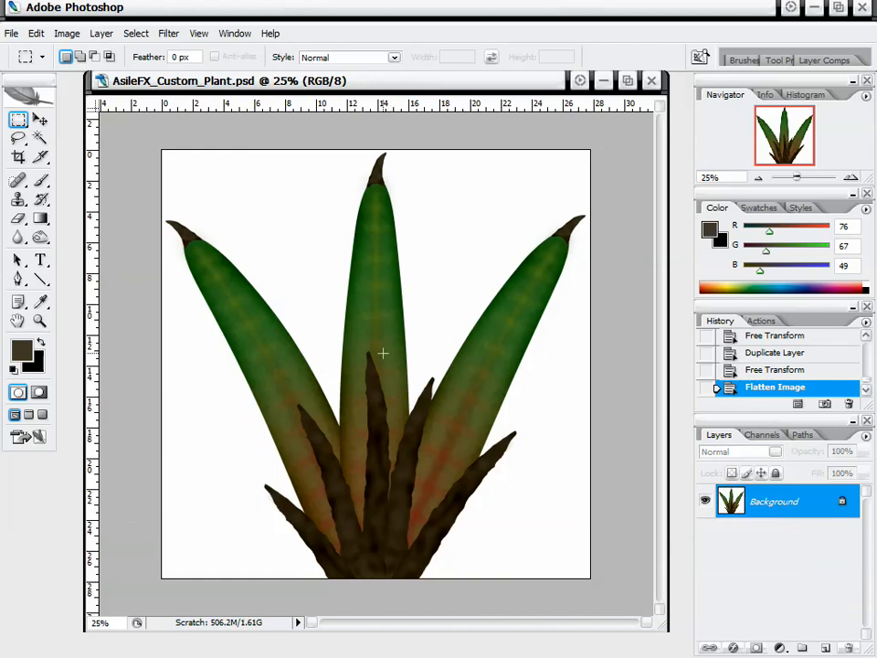
{"action": "left_click", "coordinate": [66, 33]}
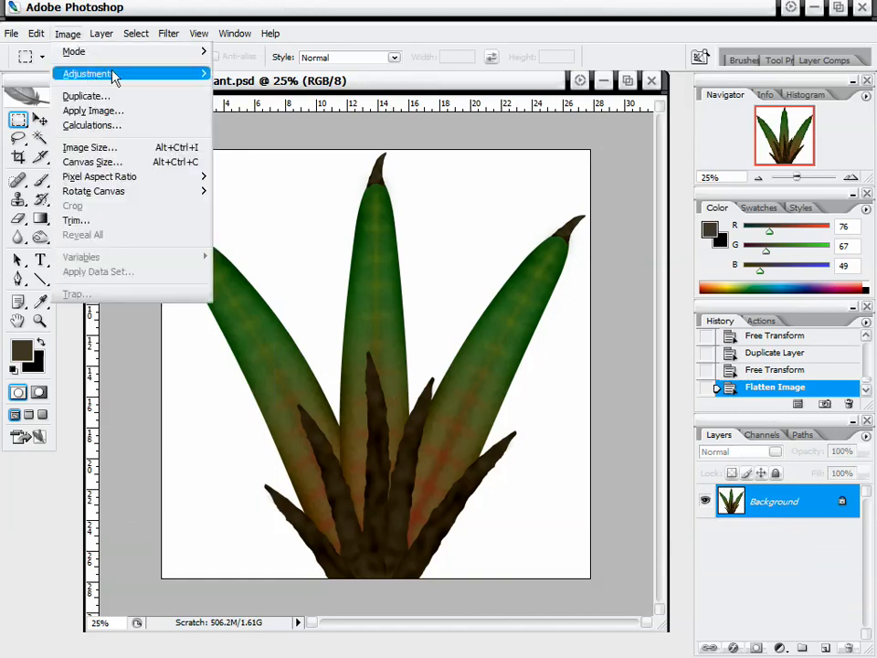
{"action": "mouse_move", "coordinate": [114, 74]}
{"action": "left_click", "coordinate": [289, 187]}
{"action": "left_click_drag", "start_coordinate": [590, 241], "coordinate": [498, 245]}
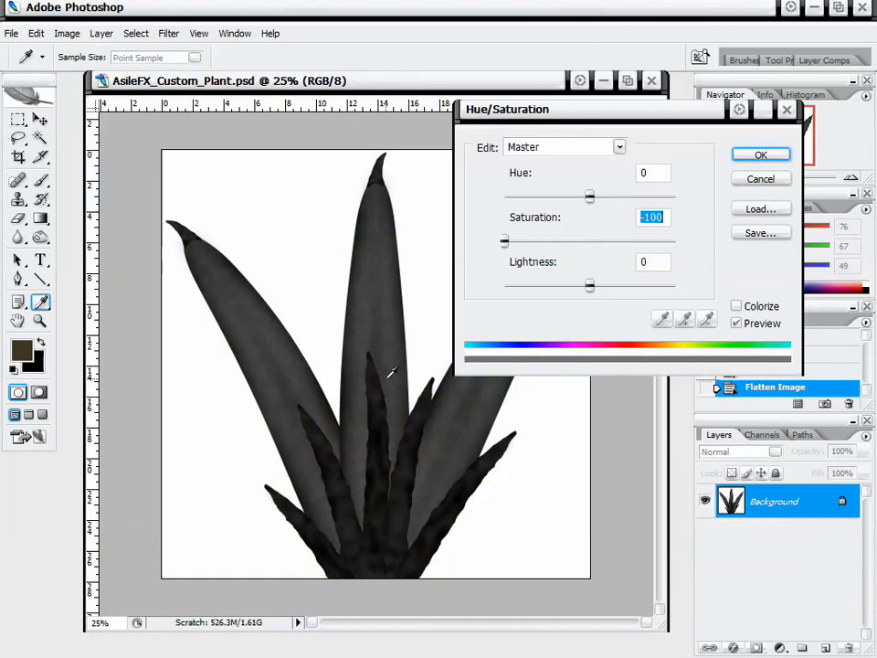
{"action": "left_click", "coordinate": [775, 178]}
{"action": "key", "text": "m"}
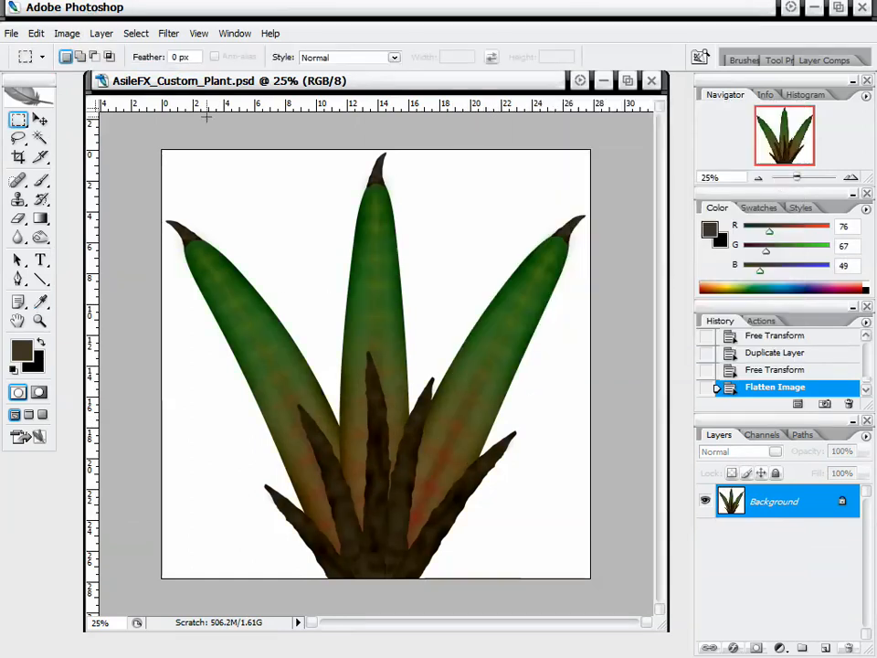
Set up a Gradient Map adjustment on the flattened plant using the black-to-white gradient.
{"action": "left_click", "coordinate": [67, 33]}
{"action": "mouse_move", "coordinate": [127, 74]}
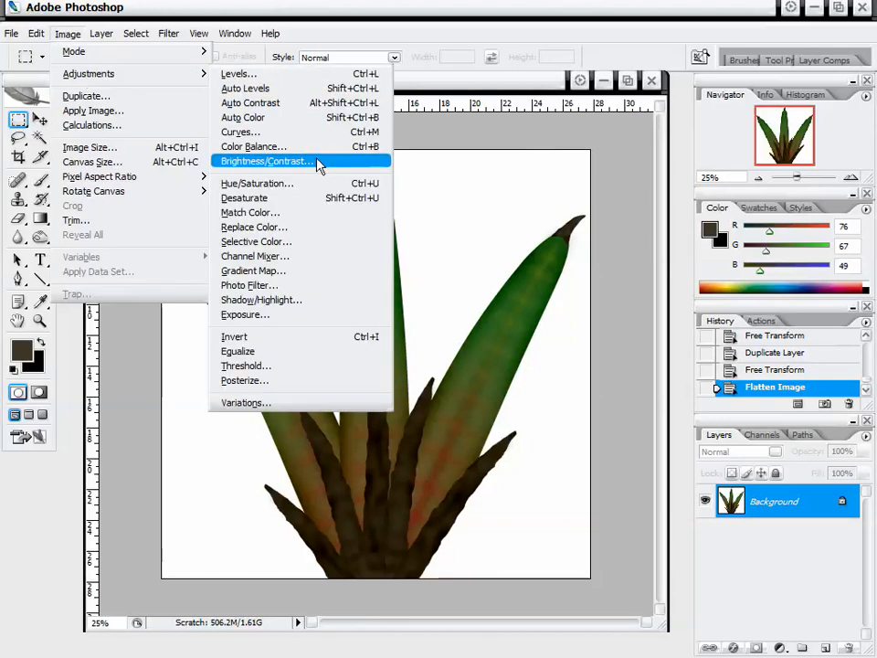
{"action": "left_click", "coordinate": [317, 276]}
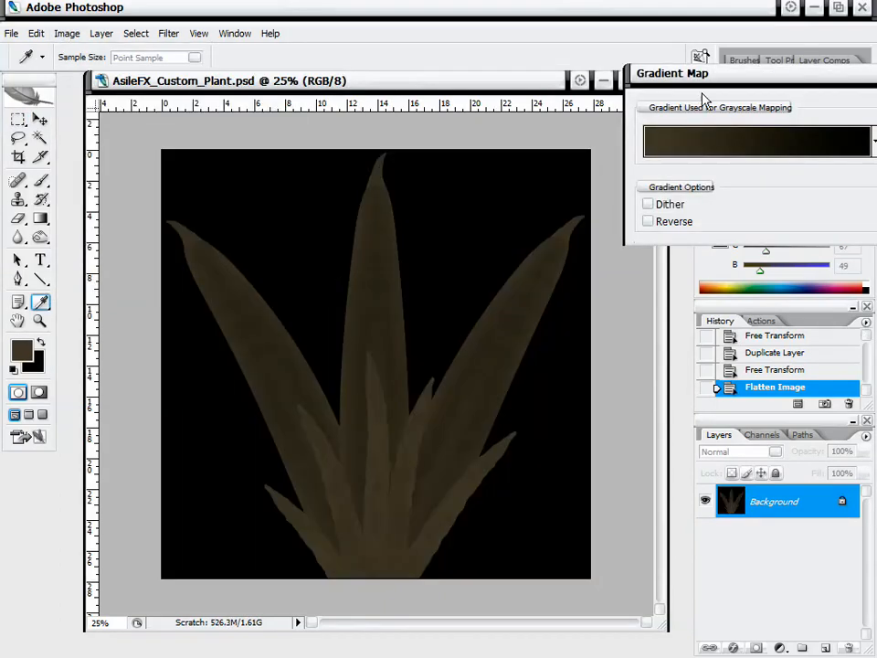
{"action": "left_click_drag", "start_coordinate": [650, 97], "coordinate": [551, 140]}
{"action": "left_click", "coordinate": [699, 203]}
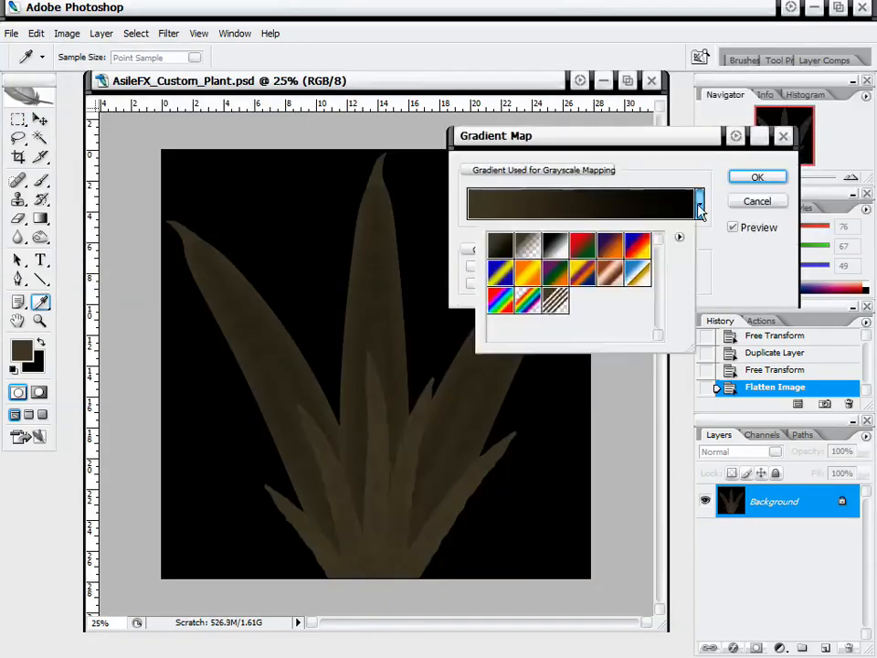
{"action": "left_click", "coordinate": [555, 249]}
{"action": "left_click", "coordinate": [636, 151]}
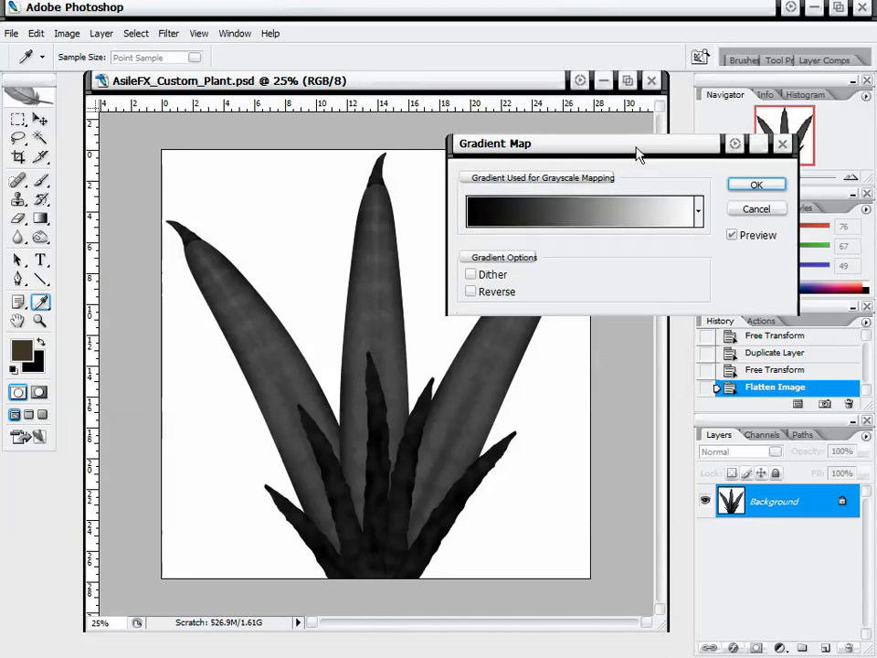
{"action": "left_click_drag", "start_coordinate": [636, 150], "coordinate": [644, 146]}
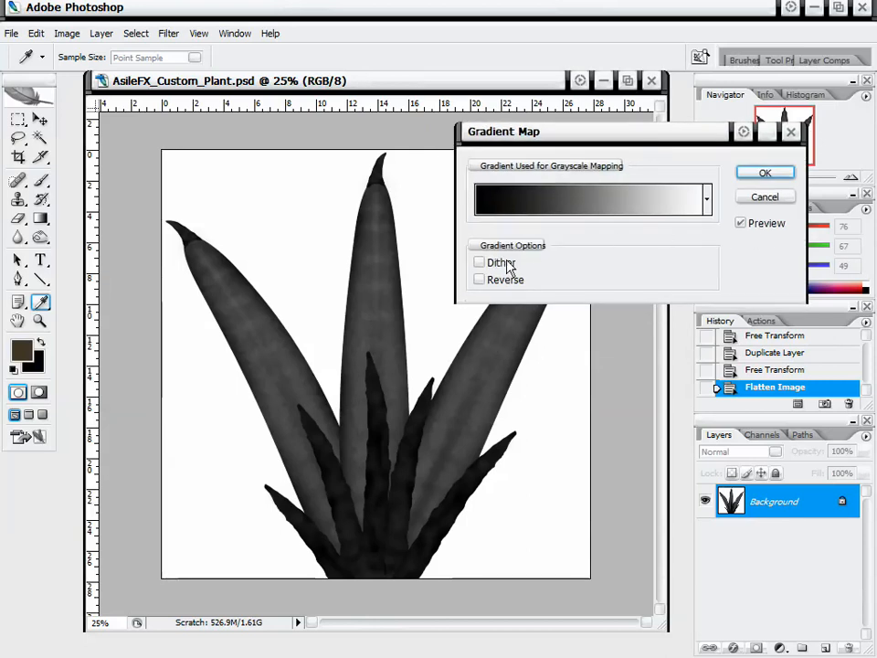
Try the Gradient Map's Reverse option, turn it back off, and apply the grayscale mapping.
{"action": "left_click", "coordinate": [481, 280]}
{"action": "left_click", "coordinate": [481, 279]}
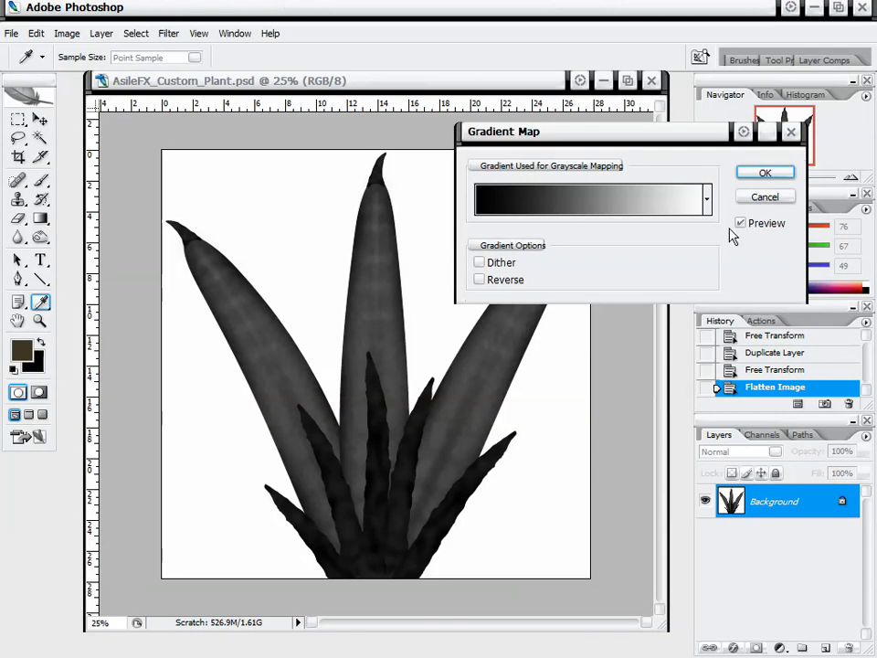
{"action": "mouse_move", "coordinate": [634, 130]}
{"action": "left_mouse_down"}
{"action": "mouse_move", "coordinate": [643, 141]}
{"action": "mouse_move", "coordinate": [629, 136]}
{"action": "left_mouse_up"}
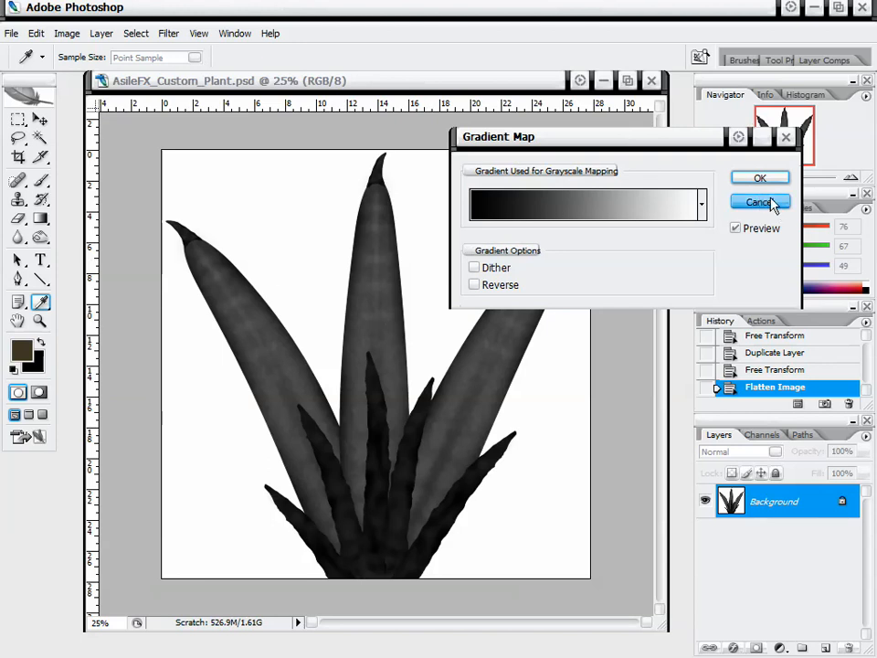
{"action": "key", "text": "Return"}
{"action": "key", "text": "m"}
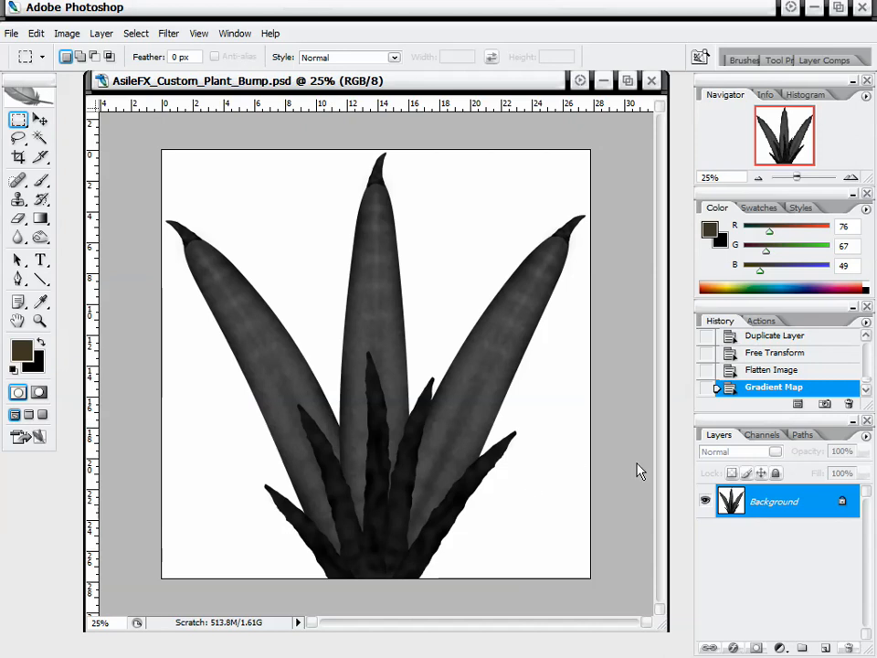
Delete the Flatten Image history state to restore the coloured, layered plant.
{"action": "left_click", "coordinate": [775, 370]}
{"action": "right_click", "coordinate": [775, 369]}
{"action": "left_click", "coordinate": [702, 394]}
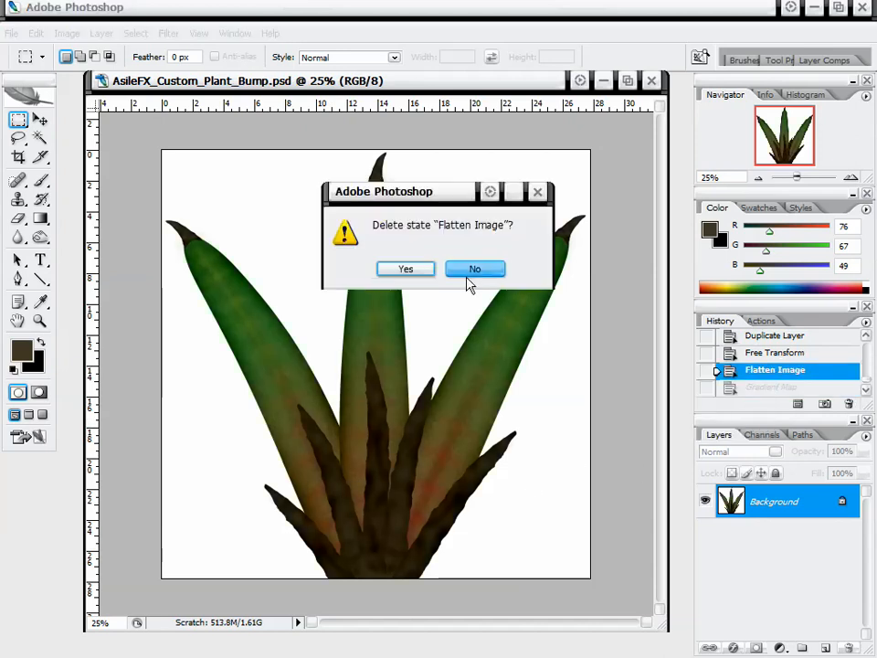
{"action": "left_click", "coordinate": [403, 269]}
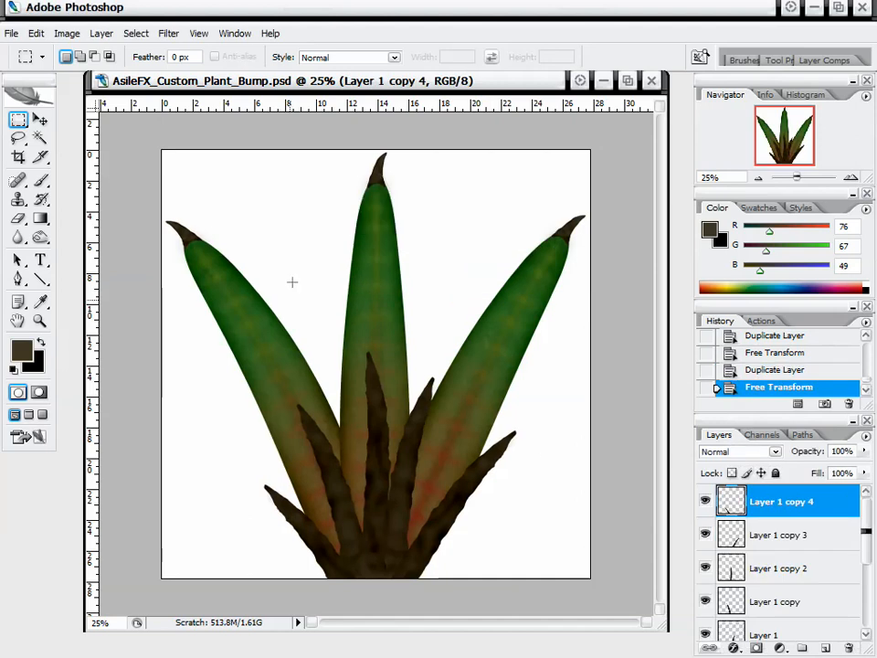
Review the layer stack from the spike copies down to the leaf shapes and the Background.
{"action": "scroll", "coordinate": [768, 620], "scroll_direction": "down", "scroll_amount": 5}
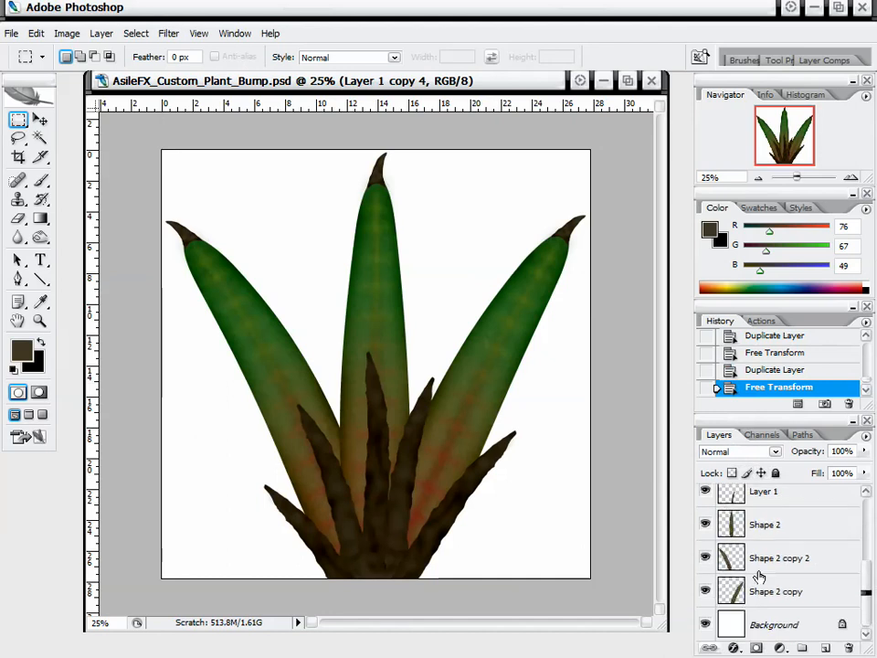
{"action": "scroll", "coordinate": [756, 590], "scroll_direction": "up", "scroll_amount": 5}
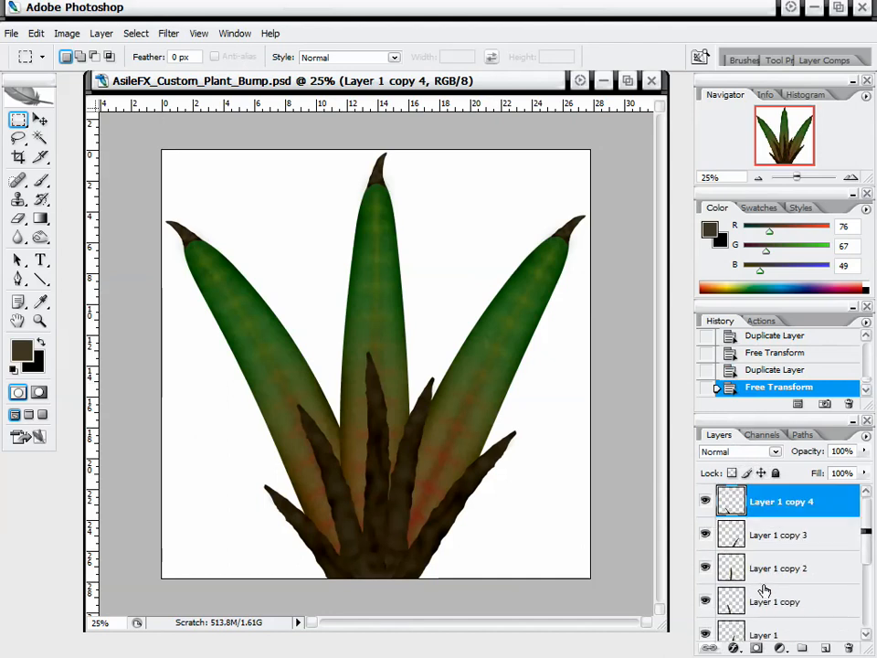
{"action": "scroll", "coordinate": [765, 590], "scroll_direction": "down", "scroll_amount": 4}
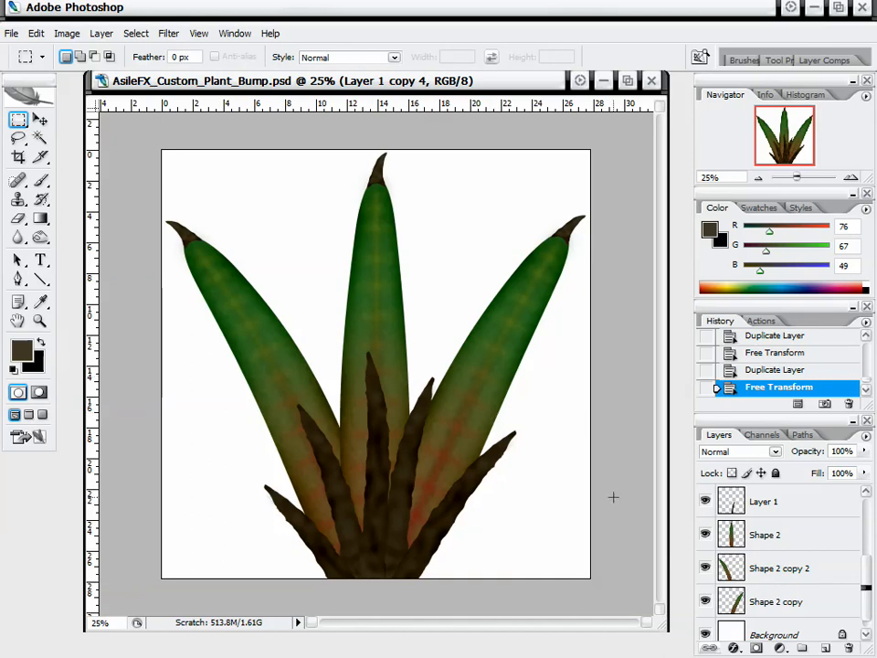
{"action": "scroll", "coordinate": [745, 580], "scroll_direction": "up", "scroll_amount": 4}
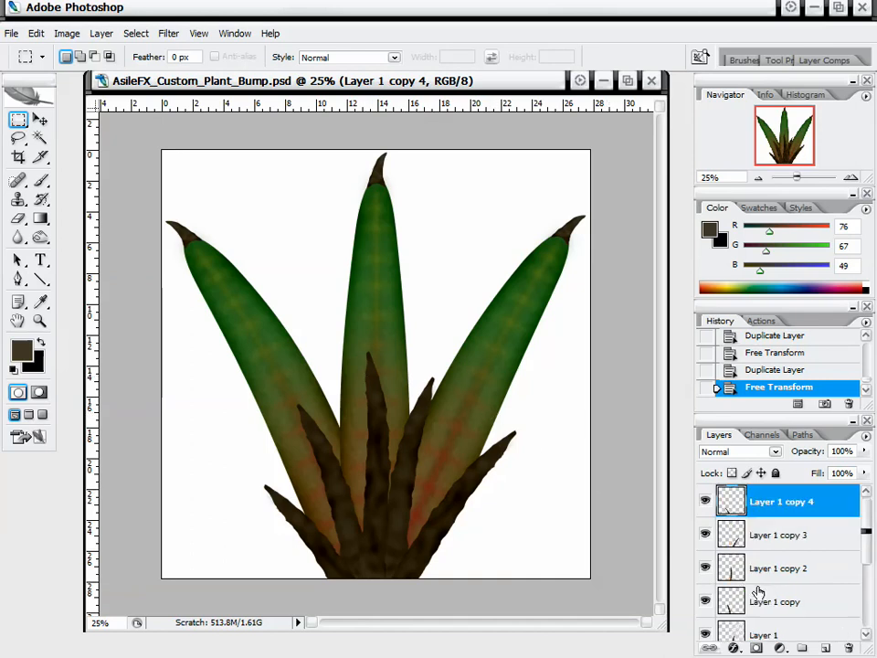
{"action": "scroll", "coordinate": [758, 592], "scroll_direction": "down", "scroll_amount": 1}
{"action": "scroll", "coordinate": [759, 592], "scroll_direction": "down", "scroll_amount": 3}
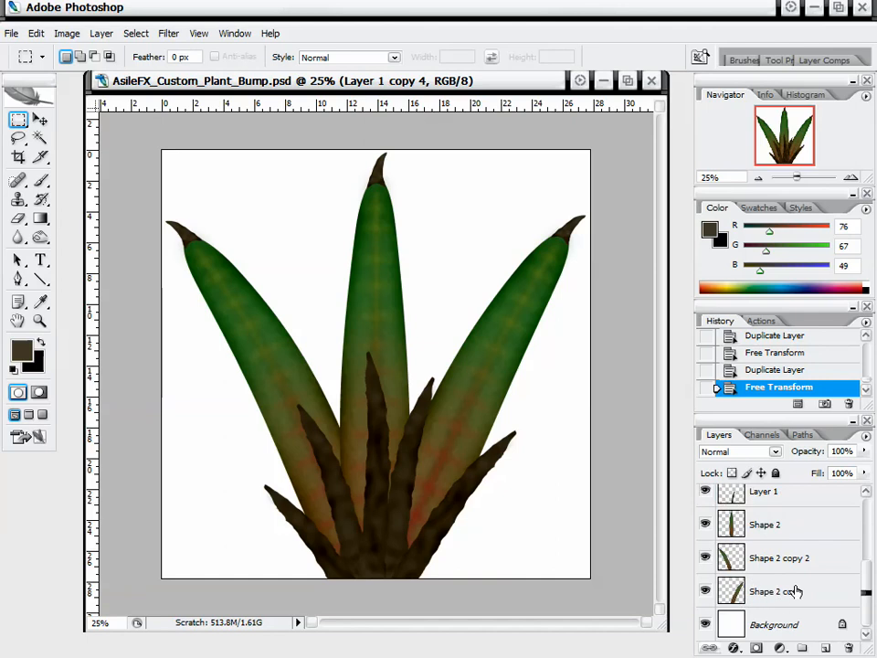
{"action": "left_click", "coordinate": [779, 593]}
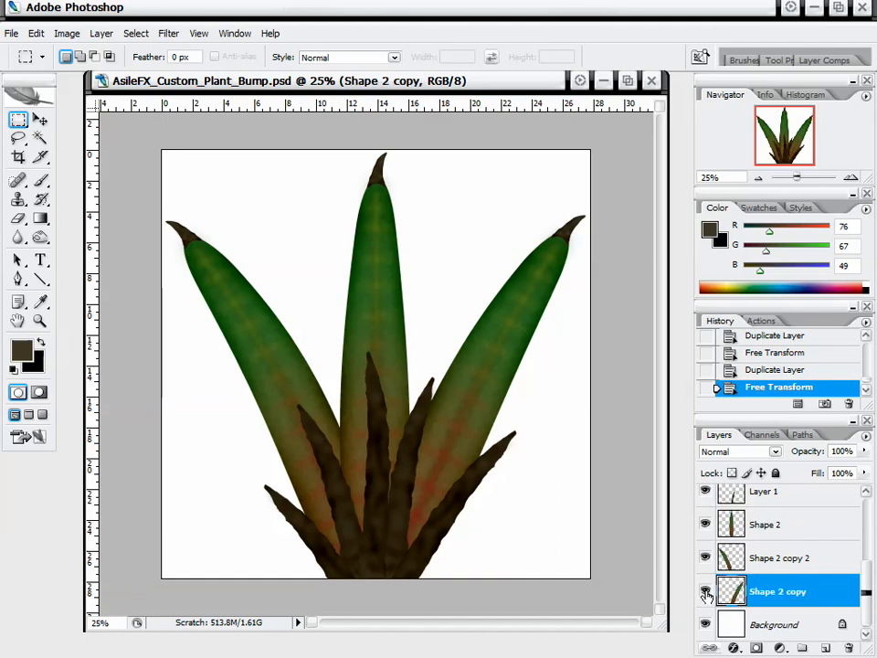
{"action": "scroll", "coordinate": [843, 515], "scroll_direction": "up", "scroll_amount": 3}
Create a new empty layer above Layer 1 copy 4.
{"action": "left_click", "coordinate": [846, 502]}
{"action": "left_click", "coordinate": [862, 439]}
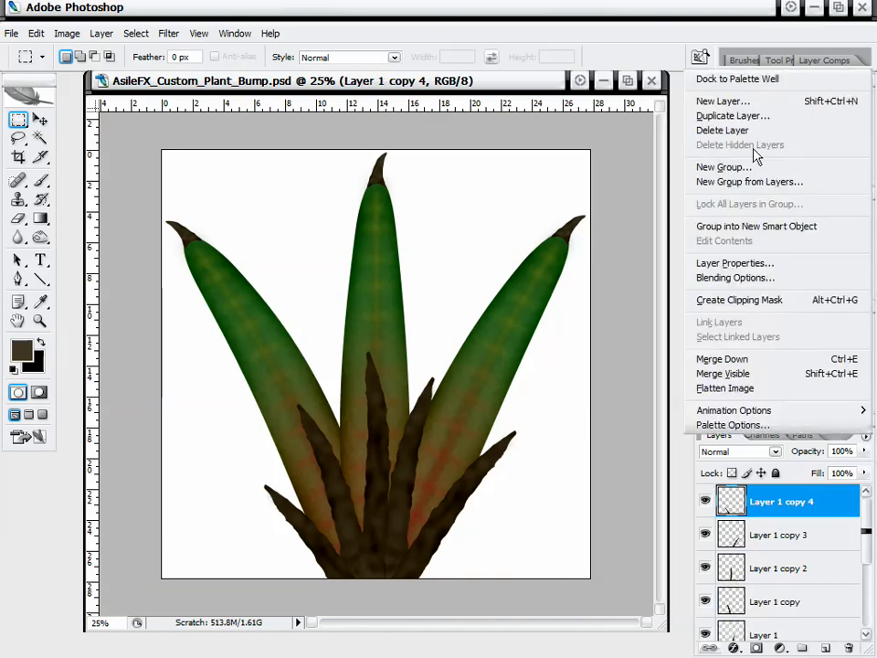
{"action": "left_click", "coordinate": [736, 103]}
{"action": "left_click", "coordinate": [692, 276]}
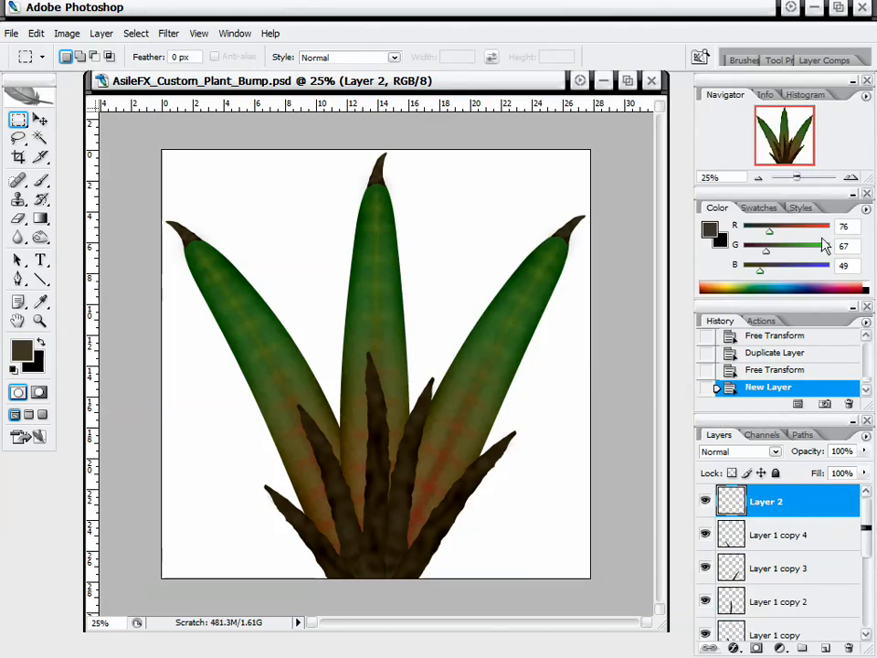
Paint solid black over the central leaf's brown tip on the new layer with a 54 px brush.
{"action": "left_click", "coordinate": [850, 178]}
{"action": "left_click", "coordinate": [850, 178]}
{"action": "left_click", "coordinate": [785, 107]}
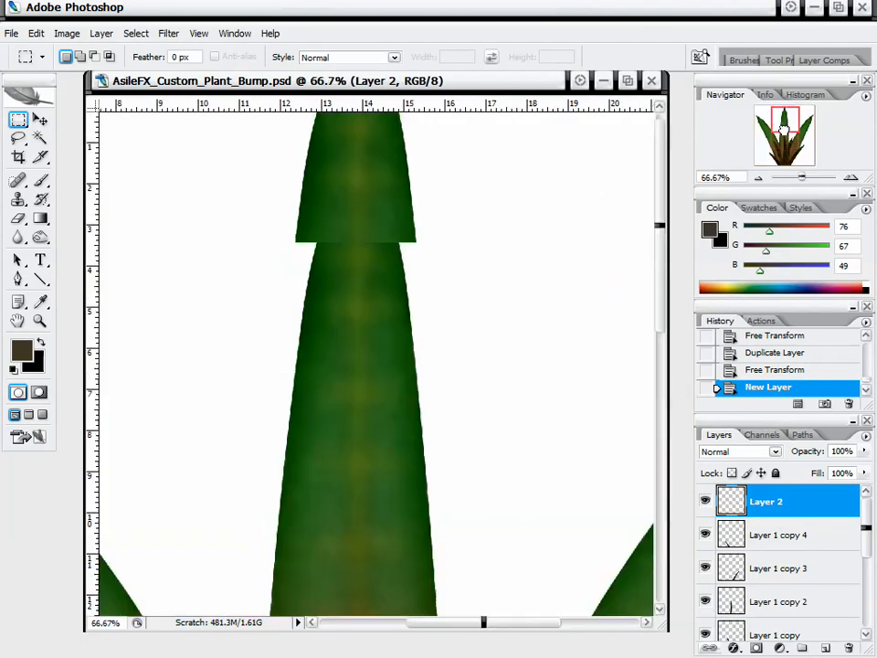
{"action": "left_click", "coordinate": [40, 180]}
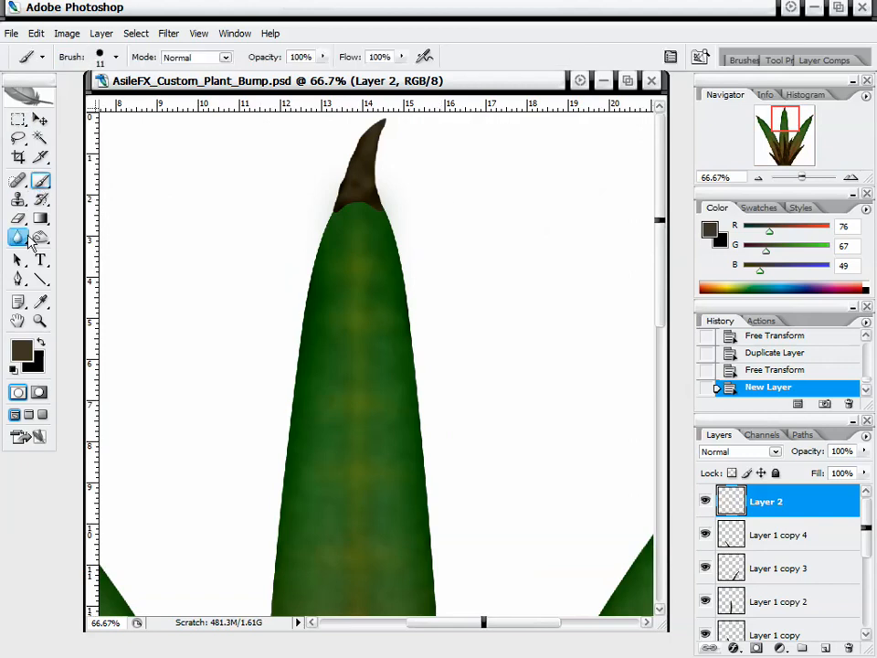
{"action": "left_click", "coordinate": [38, 344]}
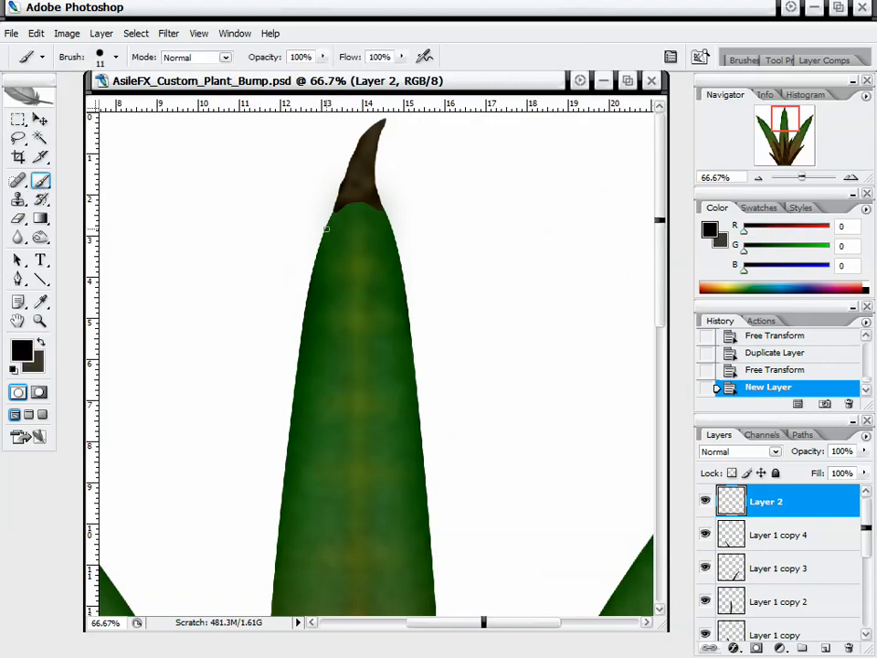
{"action": "right_click", "coordinate": [320, 245]}
{"action": "left_click", "coordinate": [371, 267]}
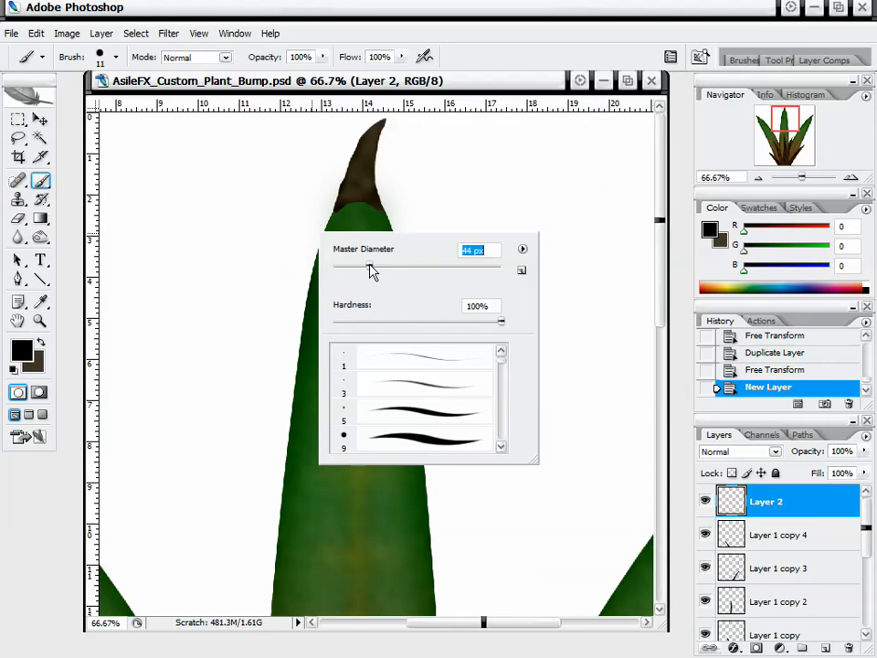
{"action": "left_click_drag", "start_coordinate": [378, 265], "coordinate": [379, 266]}
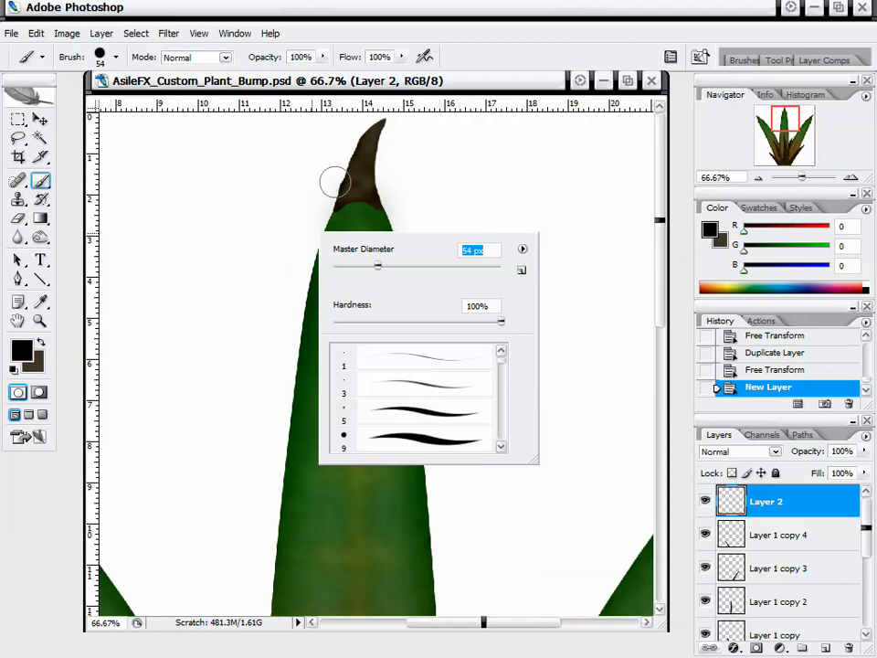
{"action": "mouse_move", "coordinate": [333, 185]}
{"action": "left_mouse_down"}
{"action": "mouse_move", "coordinate": [389, 199]}
{"action": "mouse_move", "coordinate": [368, 189]}
{"action": "mouse_move", "coordinate": [314, 197]}
{"action": "mouse_move", "coordinate": [369, 189]}
{"action": "mouse_move", "coordinate": [366, 143]}
{"action": "mouse_move", "coordinate": [384, 127]}
{"action": "mouse_move", "coordinate": [358, 155]}
{"action": "mouse_move", "coordinate": [363, 135]}
{"action": "mouse_move", "coordinate": [328, 163]}
{"action": "mouse_move", "coordinate": [367, 119]}
{"action": "left_mouse_up"}
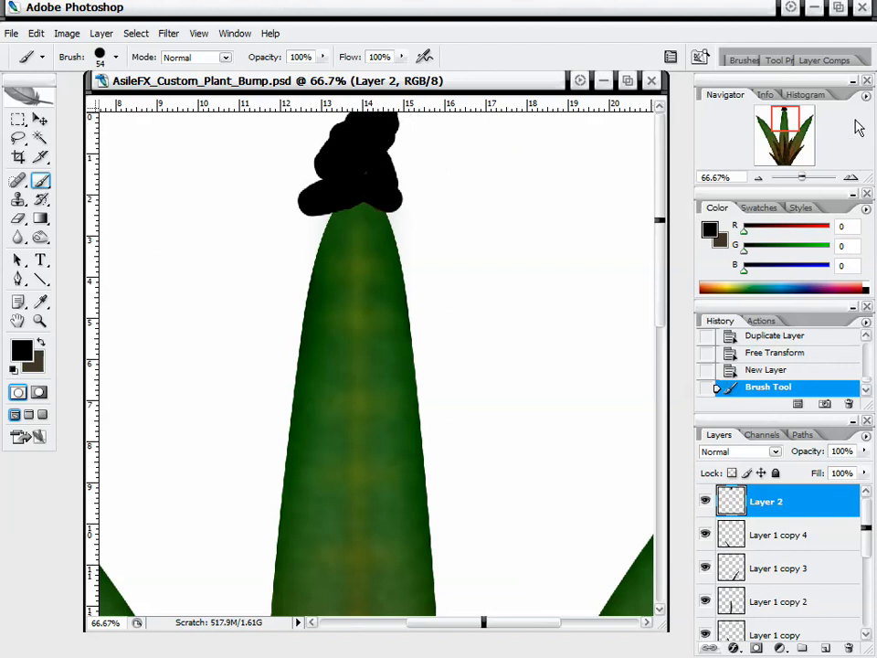
Cover the brown tips of the left and right leaves with solid black brush strokes.
{"action": "left_click_drag", "start_coordinate": [781, 109], "coordinate": [765, 112]}
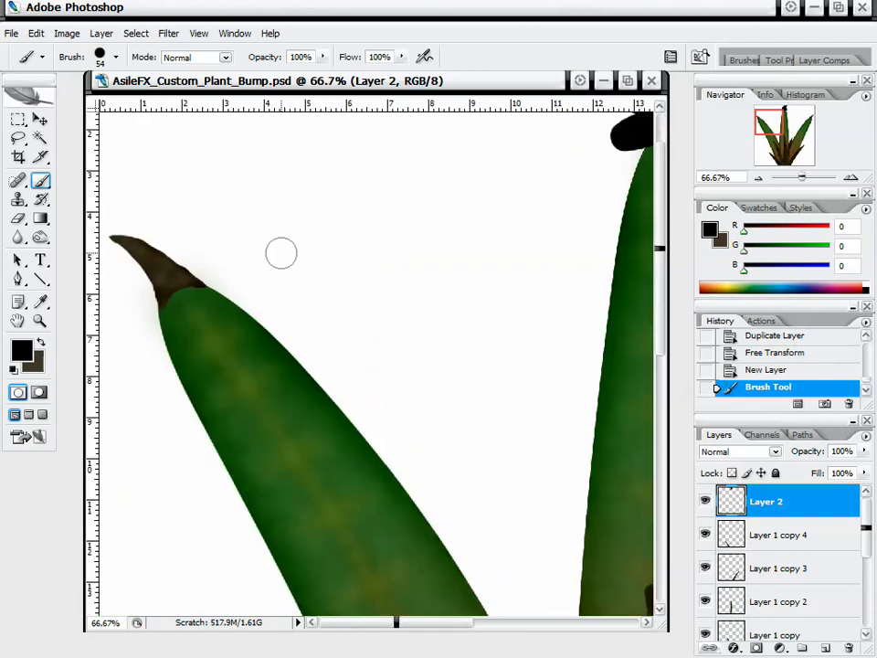
{"action": "mouse_move", "coordinate": [119, 240]}
{"action": "left_mouse_down"}
{"action": "mouse_move", "coordinate": [124, 224]}
{"action": "mouse_move", "coordinate": [114, 228]}
{"action": "mouse_move", "coordinate": [172, 199]}
{"action": "mouse_move", "coordinate": [129, 277]}
{"action": "mouse_move", "coordinate": [152, 294]}
{"action": "mouse_move", "coordinate": [187, 271]}
{"action": "mouse_move", "coordinate": [206, 271]}
{"action": "mouse_move", "coordinate": [146, 302]}
{"action": "mouse_move", "coordinate": [180, 251]}
{"action": "mouse_move", "coordinate": [149, 293]}
{"action": "mouse_move", "coordinate": [162, 286]}
{"action": "left_mouse_up"}
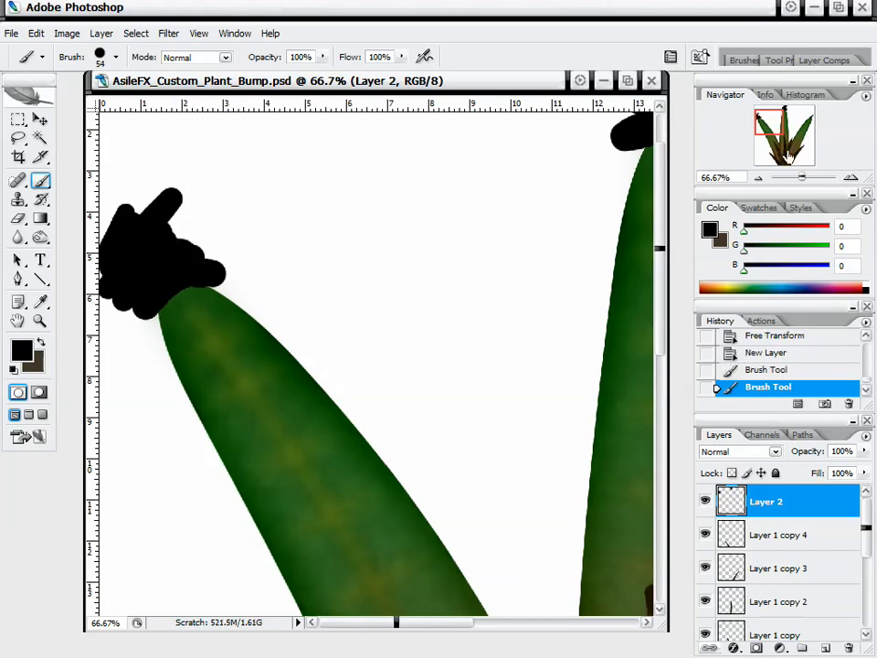
{"action": "left_click_drag", "start_coordinate": [768, 119], "coordinate": [799, 123]}
{"action": "mouse_move", "coordinate": [585, 268]}
{"action": "left_mouse_down"}
{"action": "mouse_move", "coordinate": [555, 279]}
{"action": "mouse_move", "coordinate": [602, 301]}
{"action": "mouse_move", "coordinate": [539, 275]}
{"action": "mouse_move", "coordinate": [578, 285]}
{"action": "mouse_move", "coordinate": [607, 310]}
{"action": "mouse_move", "coordinate": [615, 247]}
{"action": "mouse_move", "coordinate": [642, 233]}
{"action": "mouse_move", "coordinate": [593, 250]}
{"action": "mouse_move", "coordinate": [609, 269]}
{"action": "mouse_move", "coordinate": [636, 244]}
{"action": "left_mouse_up"}
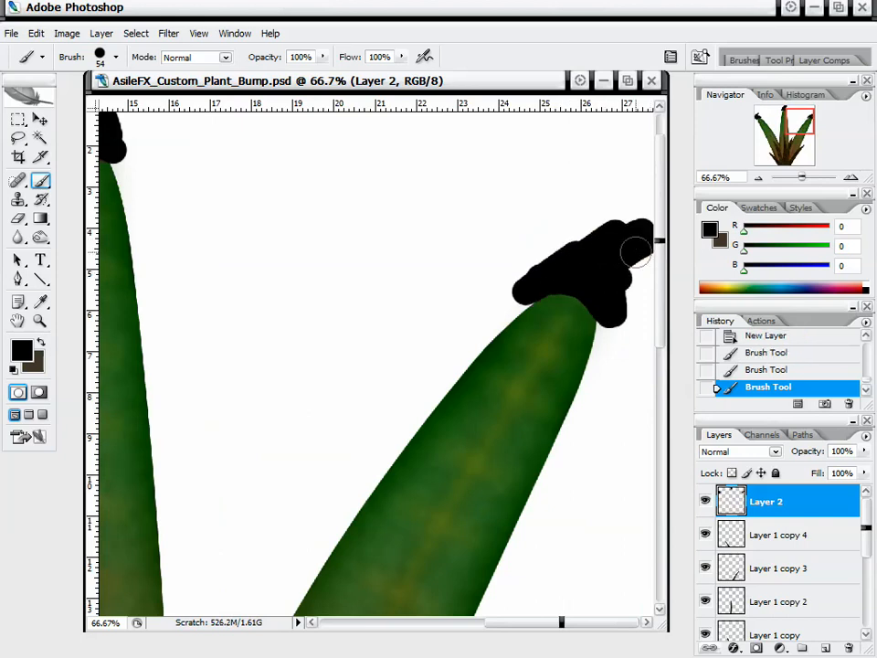
Take a history snapshot of the current document state.
{"action": "left_click", "coordinate": [758, 177]}
{"action": "left_click", "coordinate": [758, 177]}
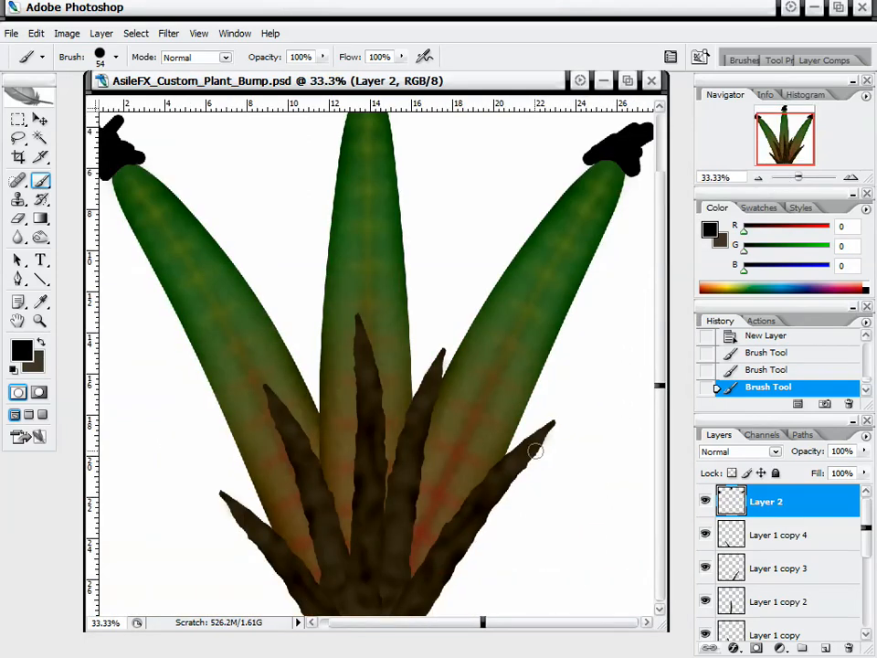
{"action": "scroll", "coordinate": [766, 547], "scroll_direction": "down", "scroll_amount": 4}
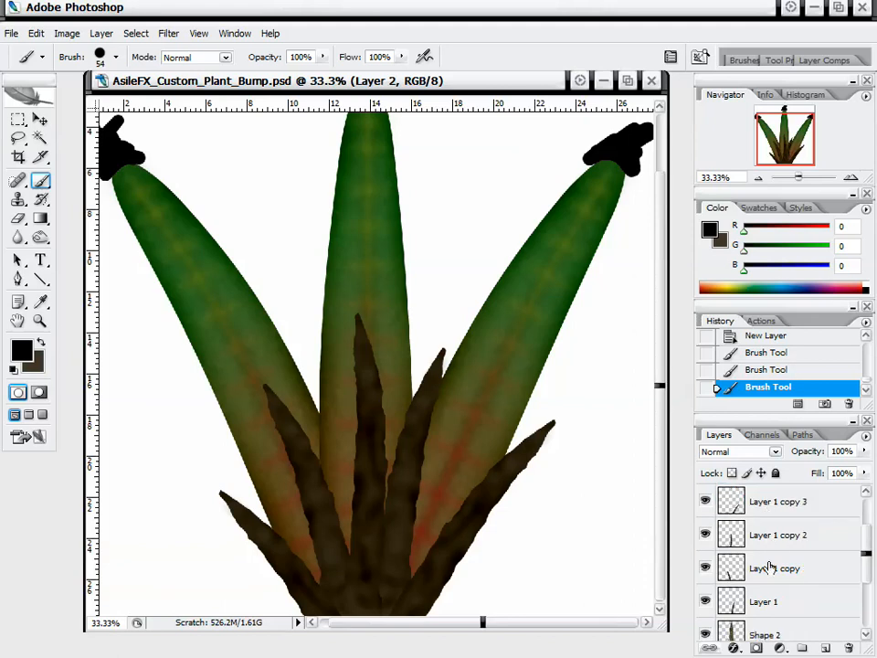
{"action": "scroll", "coordinate": [791, 568], "scroll_direction": "up", "scroll_amount": 2}
{"action": "left_click", "coordinate": [826, 404]}
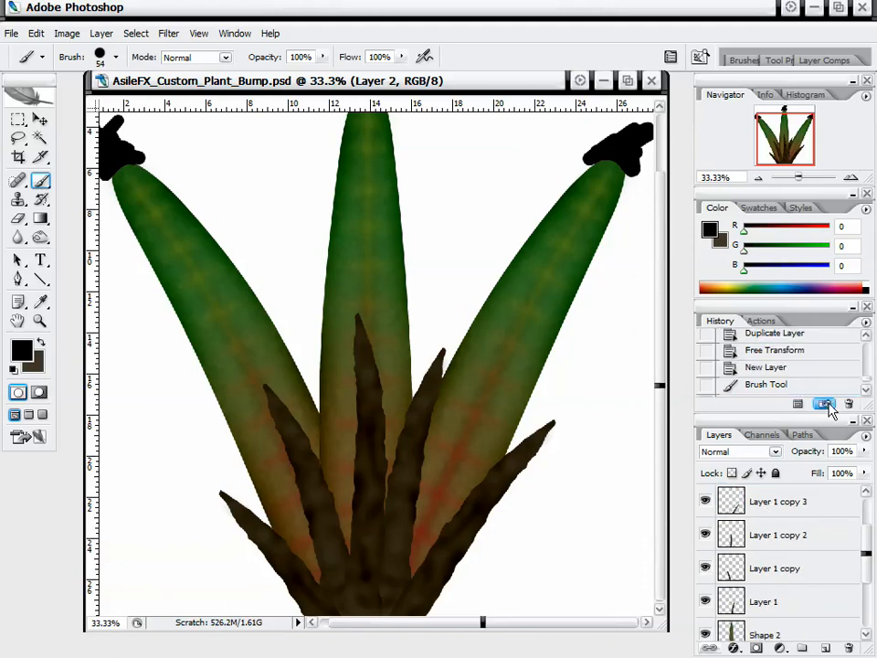
Hide the three leaf layers Shape 2, Shape 2 copy 2 and Shape 2 copy, leaving the spikes and black patches visible.
{"action": "scroll", "coordinate": [730, 600], "scroll_direction": "down", "scroll_amount": 3}
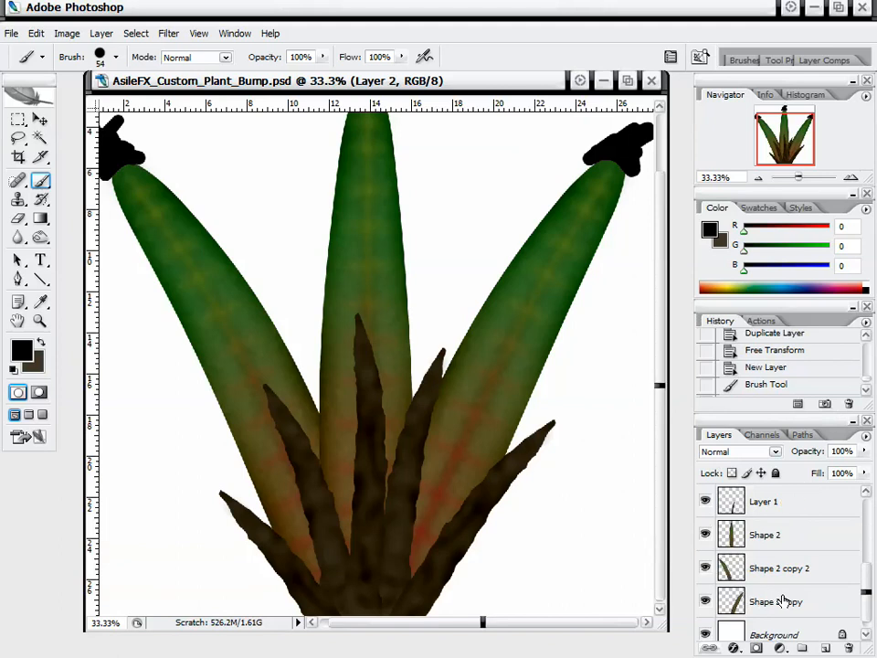
{"action": "scroll", "coordinate": [735, 598], "scroll_direction": "up", "scroll_amount": 1}
{"action": "scroll", "coordinate": [743, 551], "scroll_direction": "down", "scroll_amount": 1}
{"action": "left_click", "coordinate": [704, 525]}
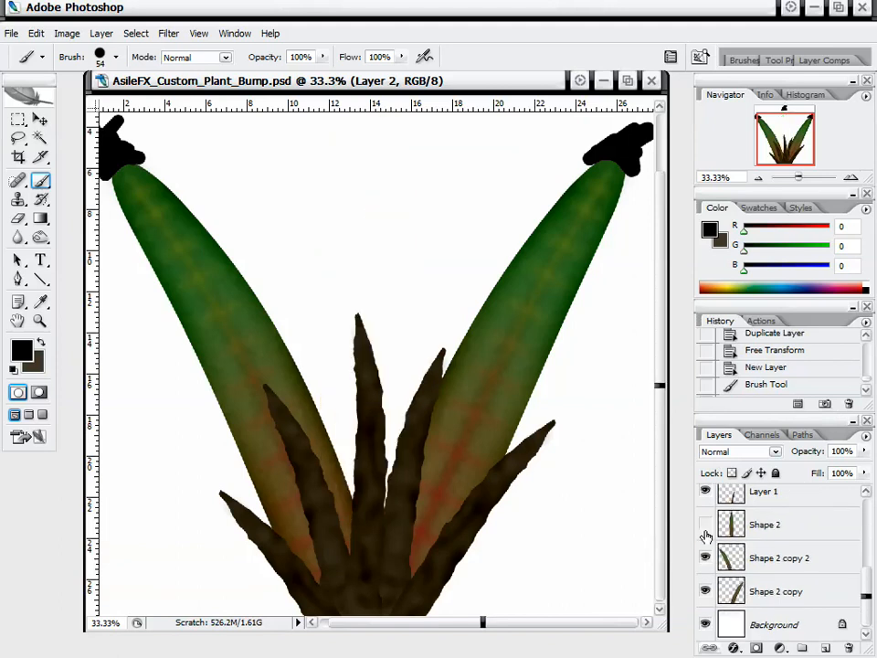
{"action": "left_click", "coordinate": [705, 558]}
{"action": "left_click", "coordinate": [705, 591]}
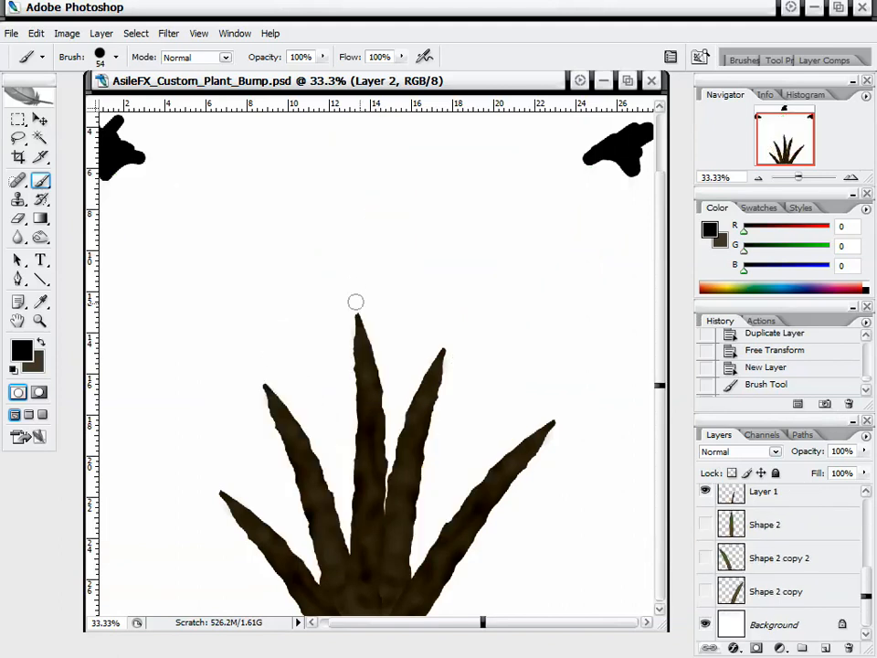
Merge the spike layers from Layer 1 copy 4 down to Layer 1 into a single layer.
{"action": "key", "text": "ctrl+j"}
{"action": "key", "text": "ctrl+j"}
{"action": "key", "text": "ctrl+j"}
{"action": "scroll", "coordinate": [783, 512], "scroll_direction": "up", "scroll_amount": 2}
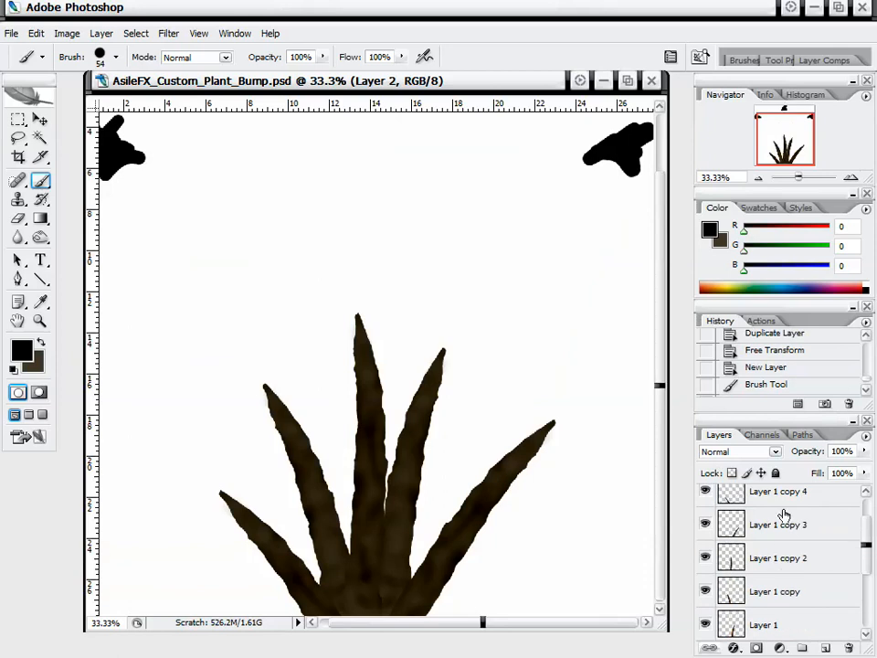
{"action": "scroll", "coordinate": [780, 525], "scroll_direction": "down", "scroll_amount": 1}
{"action": "left_click", "coordinate": [782, 515]}
{"action": "scroll", "coordinate": [803, 585], "scroll_direction": "down", "scroll_amount": 1}
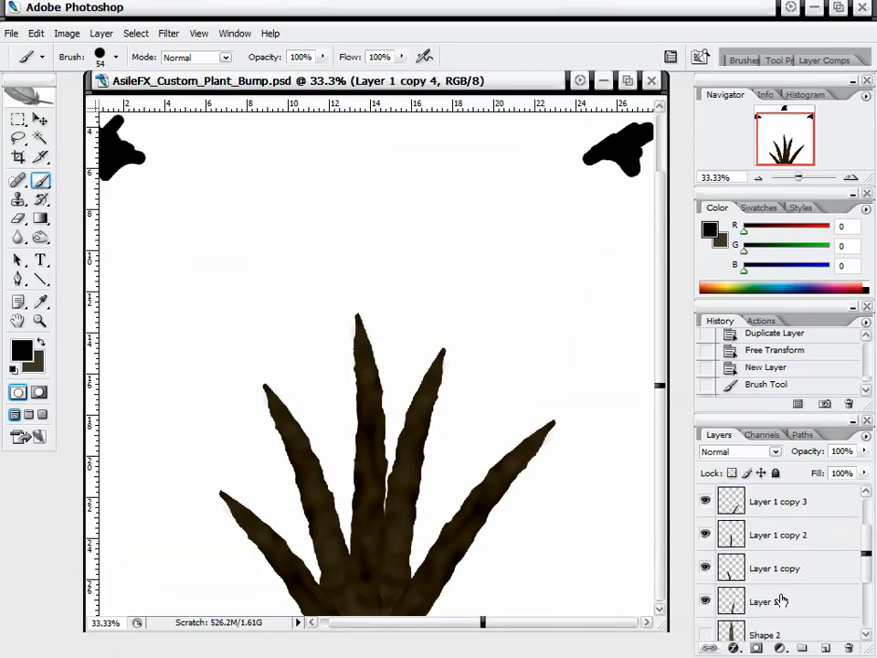
{"action": "left_click", "coordinate": [782, 600], "text": "shift"}
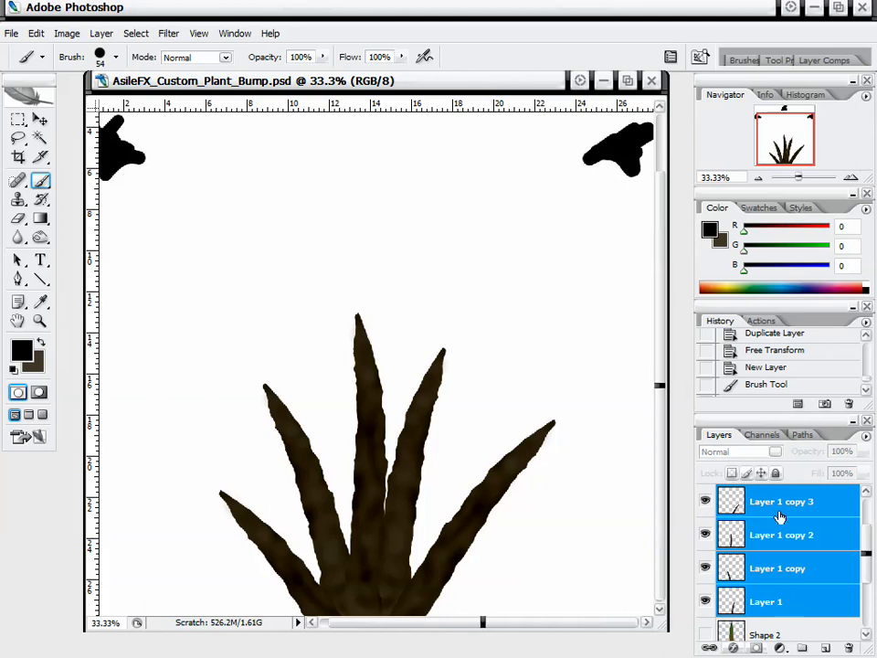
{"action": "scroll", "coordinate": [783, 570], "scroll_direction": "up", "scroll_amount": 2}
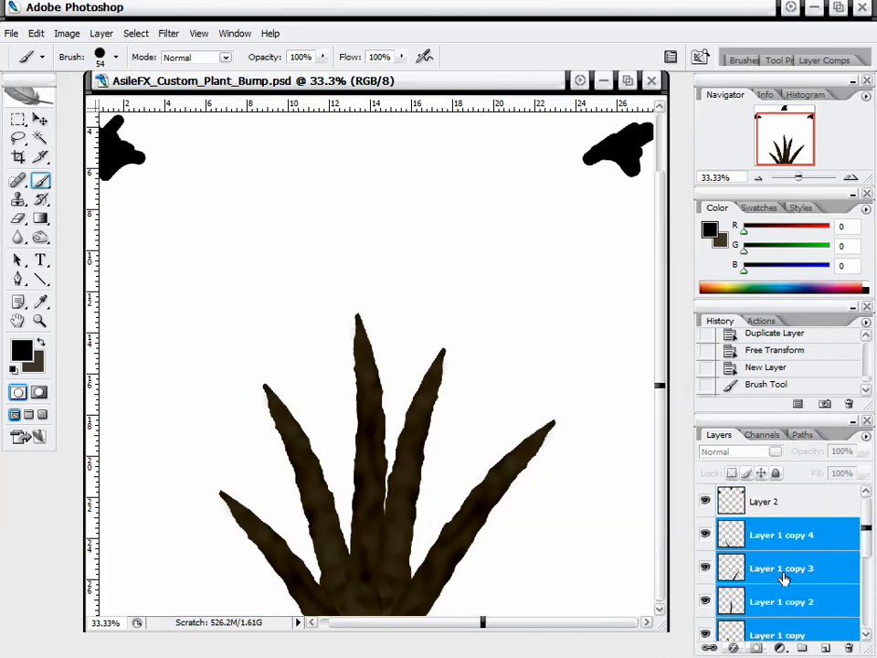
{"action": "scroll", "coordinate": [795, 557], "scroll_direction": "down", "scroll_amount": 4}
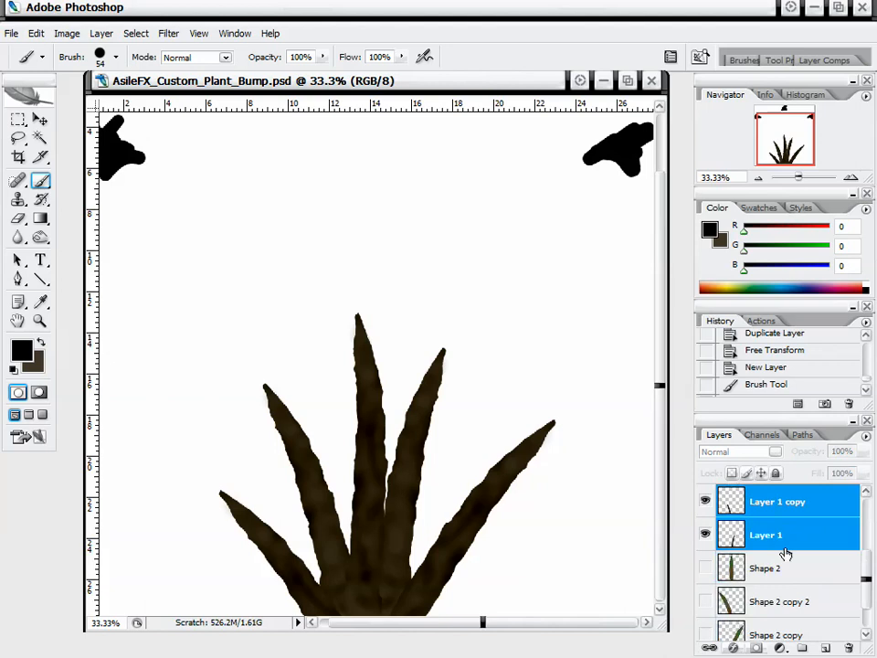
{"action": "key", "text": "ctrl+e"}
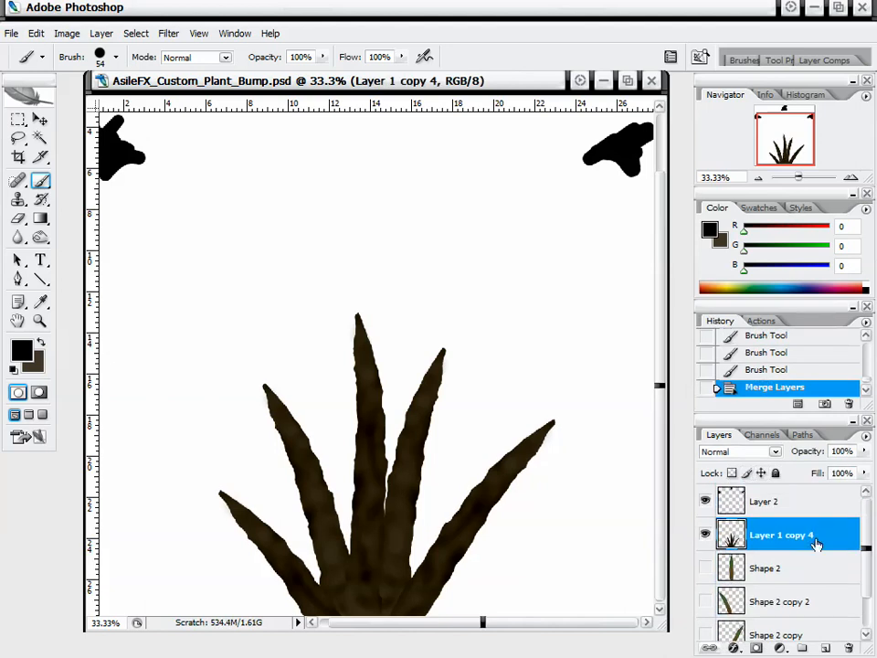
Apply a black Color Overlay layer style, with red set to 0, to the merged spike layer.
{"action": "right_click", "coordinate": [841, 534]}
{"action": "left_click", "coordinate": [850, 545]}
{"action": "double_click", "coordinate": [827, 535]}
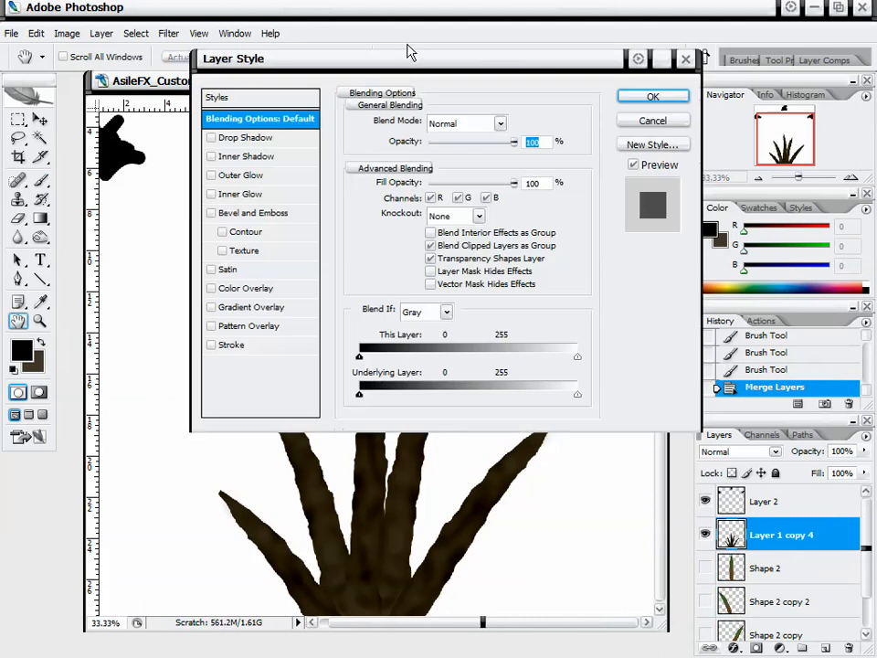
{"action": "left_click_drag", "start_coordinate": [408, 38], "coordinate": [427, 66]}
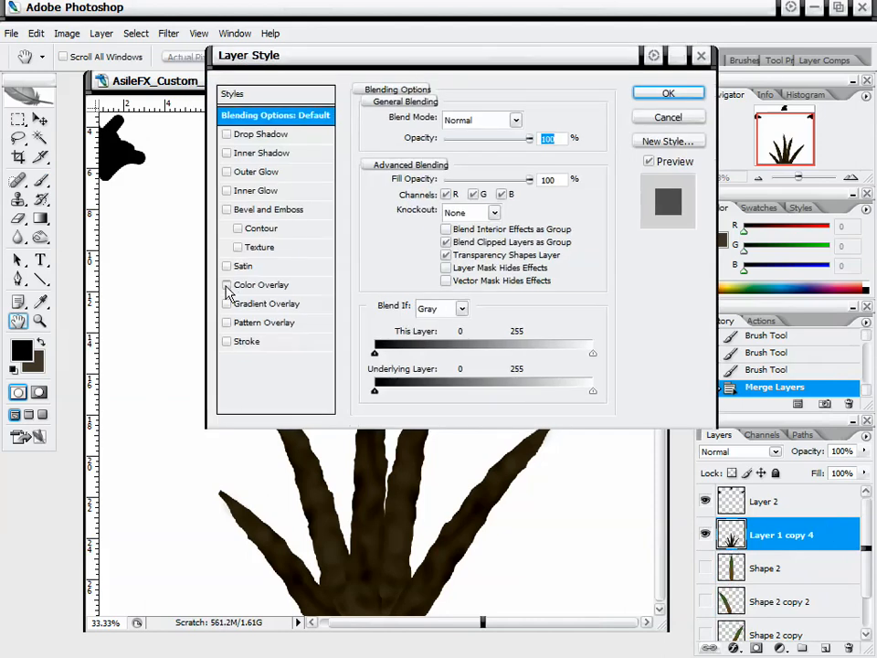
{"action": "left_click", "coordinate": [227, 285]}
{"action": "left_click", "coordinate": [263, 284]}
{"action": "left_click", "coordinate": [517, 119]}
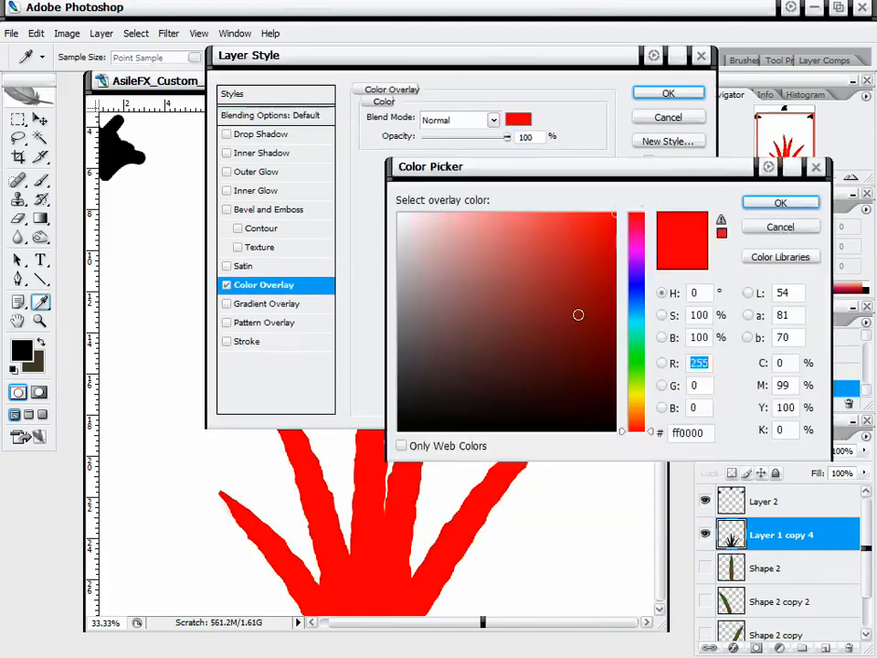
{"action": "type", "text": "0"}
{"action": "left_click", "coordinate": [781, 203]}
{"action": "left_click", "coordinate": [678, 91]}
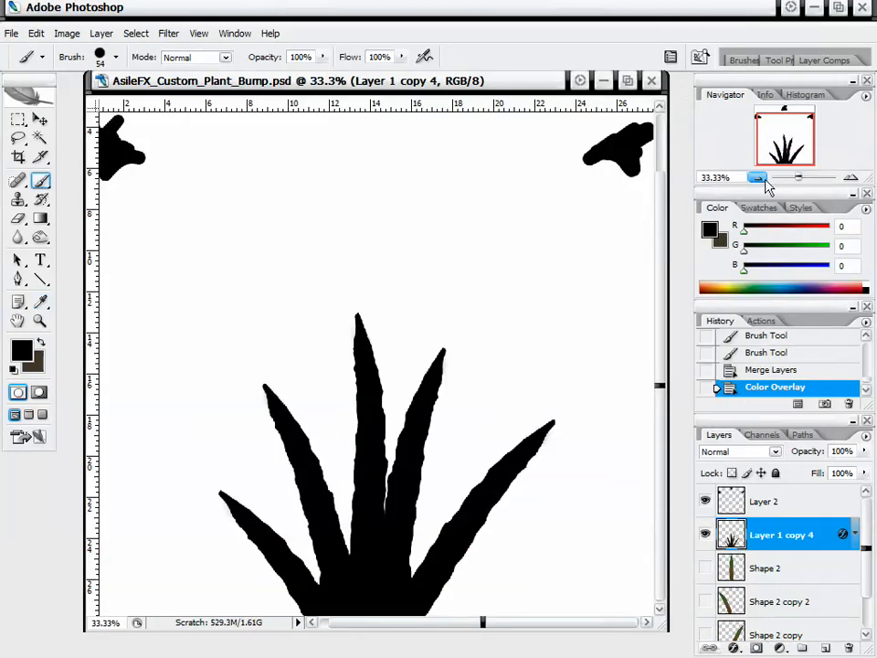
Fill the tiny gap in the central tip's black patch on Layer 2 with the brush.
{"action": "key", "text": "ctrl+minus"}
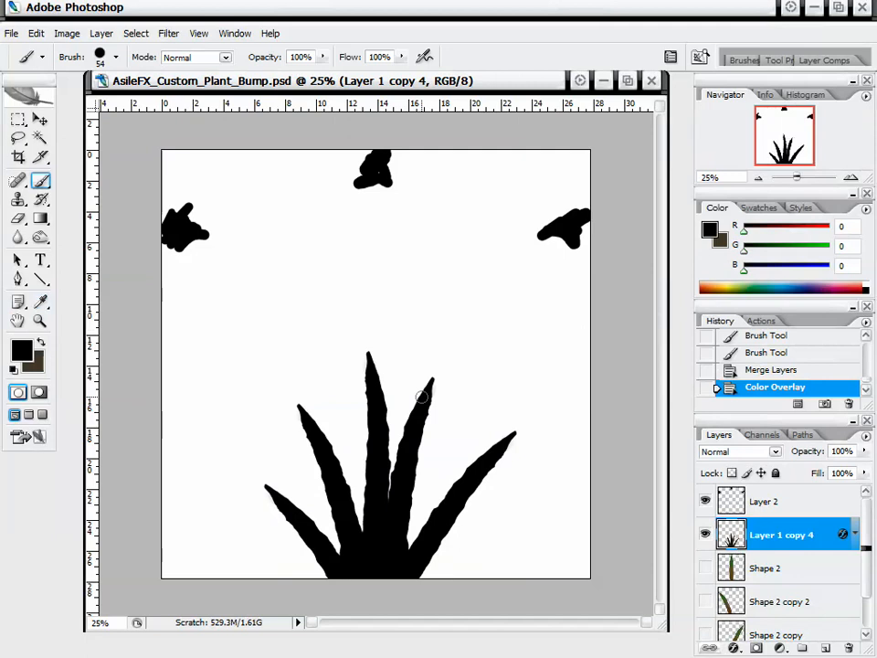
{"action": "left_click", "coordinate": [852, 177]}
{"action": "left_click", "coordinate": [852, 178]}
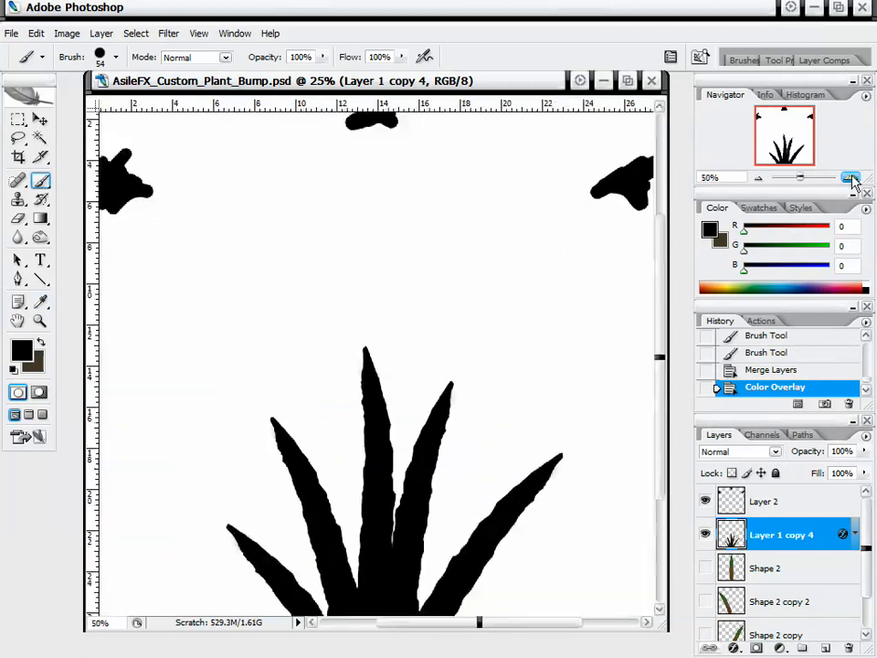
{"action": "left_click", "coordinate": [852, 177]}
{"action": "left_click_drag", "start_coordinate": [788, 139], "coordinate": [786, 108]}
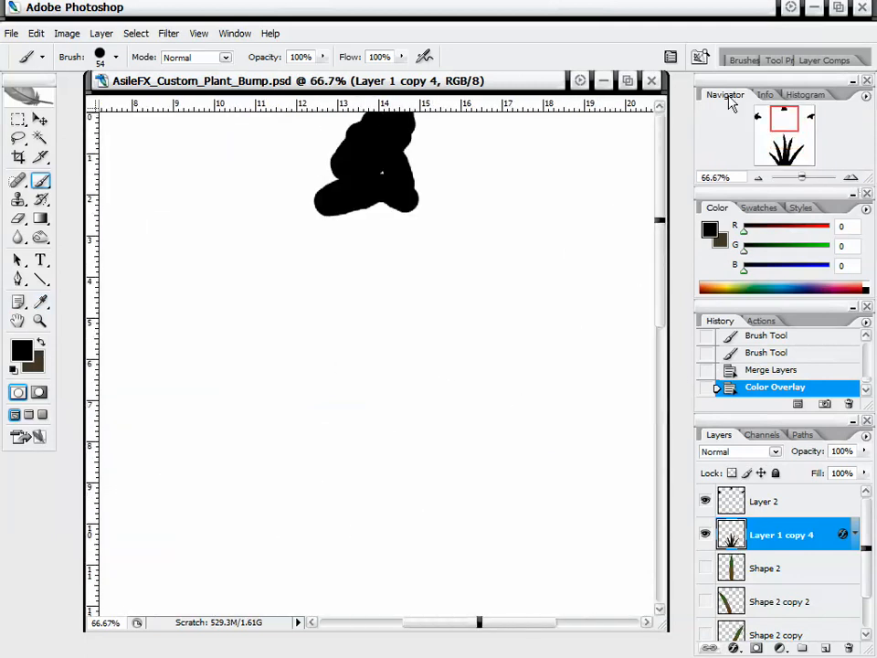
{"action": "left_click", "coordinate": [785, 508]}
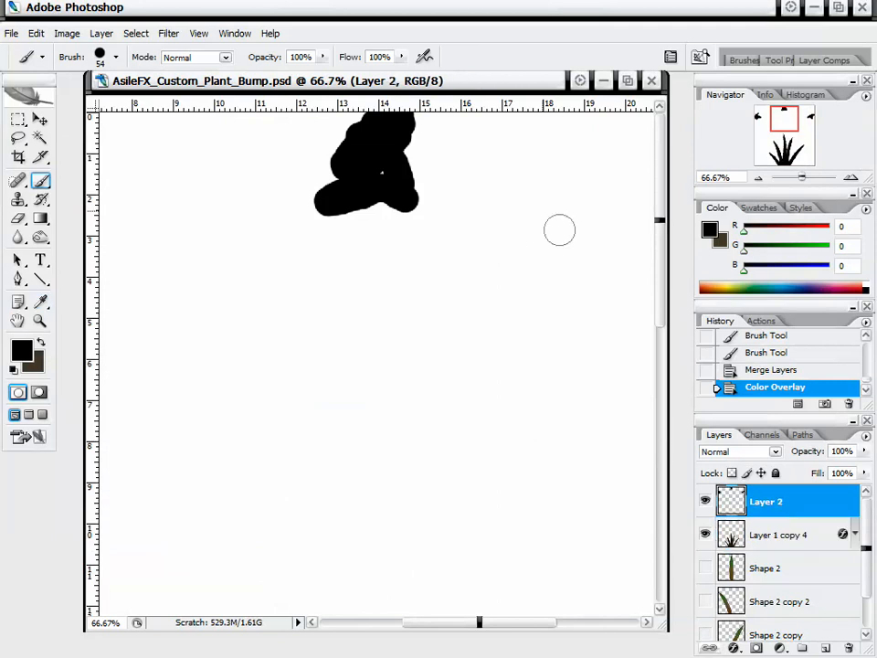
{"action": "left_click", "coordinate": [385, 172]}
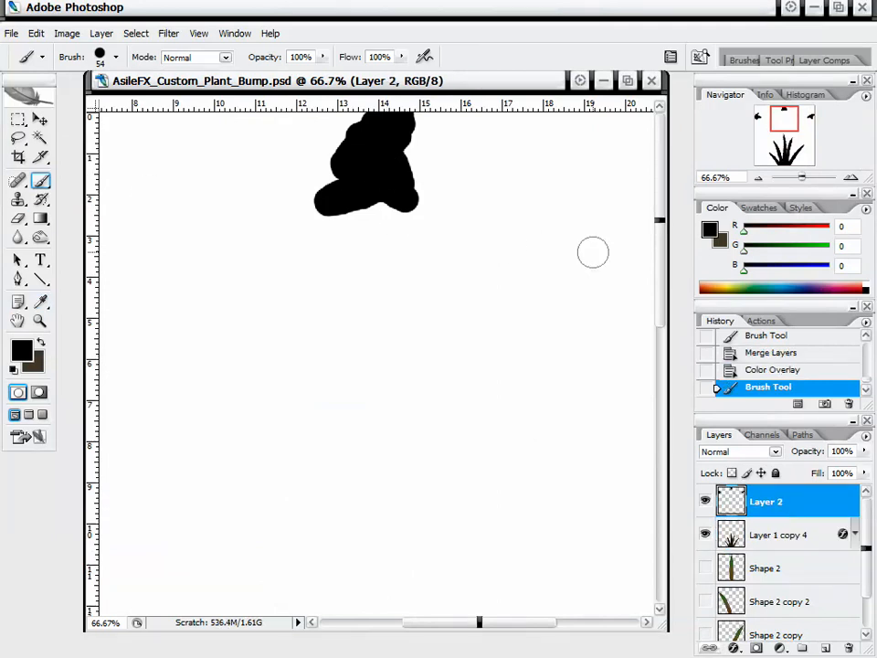
{"action": "left_click", "coordinate": [760, 177]}
{"action": "left_click", "coordinate": [760, 178]}
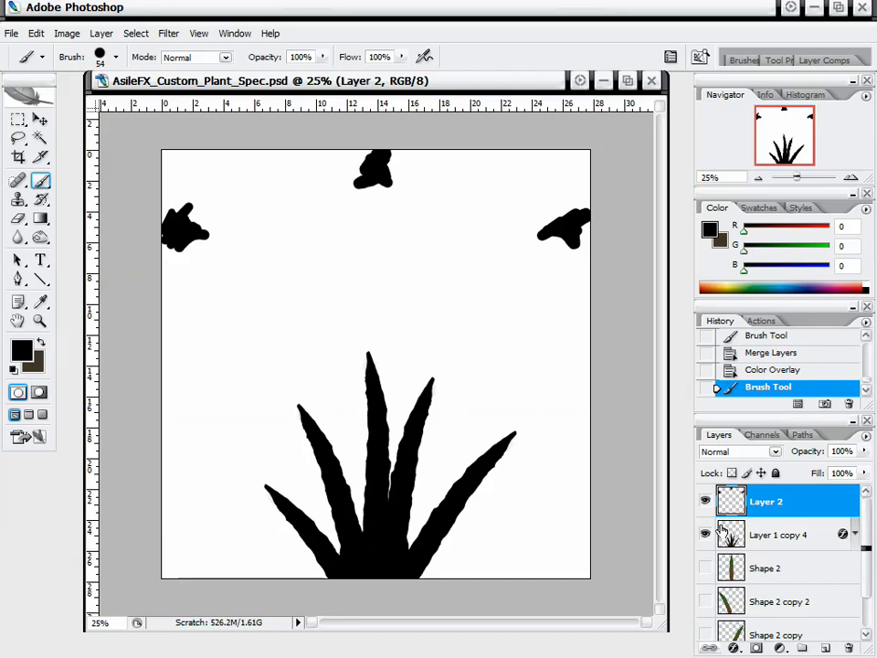
Delete the Merge Layers history state and everything following it to restore the separate spike layers.
{"action": "left_click", "coordinate": [788, 358]}
{"action": "right_click", "coordinate": [788, 358]}
{"action": "left_click", "coordinate": [672, 377]}
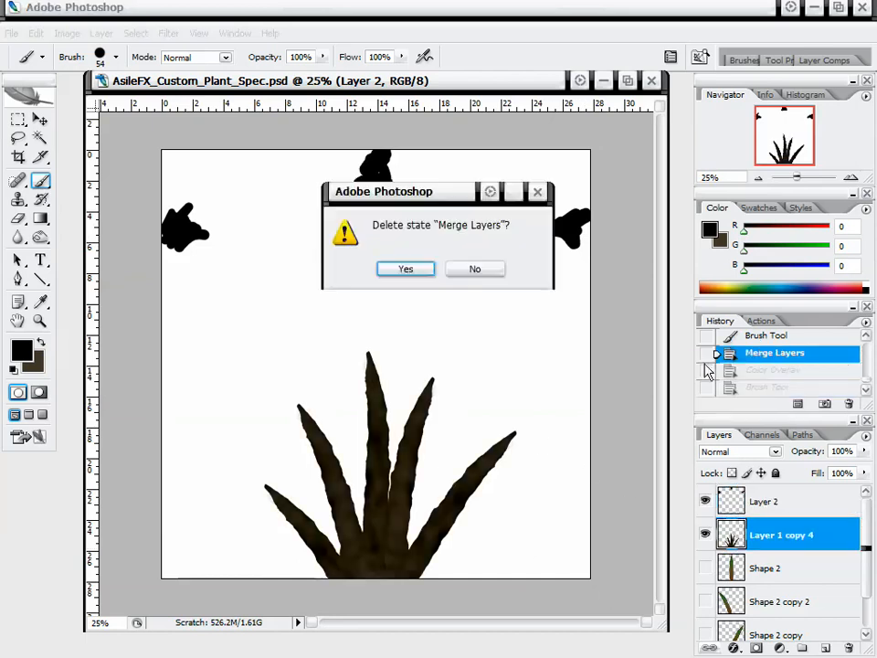
{"action": "left_click", "coordinate": [400, 271]}
Hide Layer 2 with its black patches and show the three Shape 2 leaf layers again.
{"action": "left_click", "coordinate": [706, 500]}
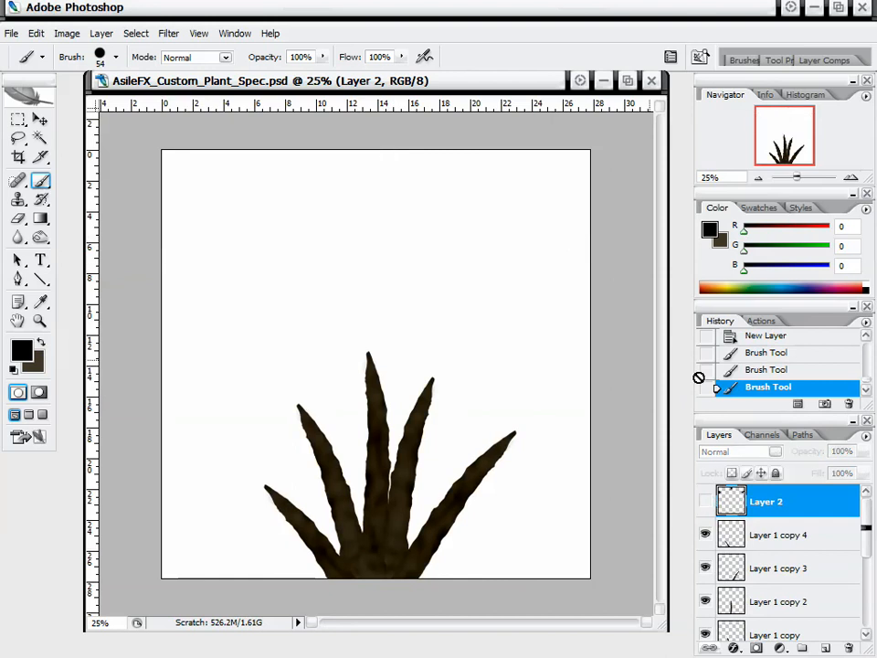
{"action": "scroll", "coordinate": [761, 593], "scroll_direction": "down", "scroll_amount": 5}
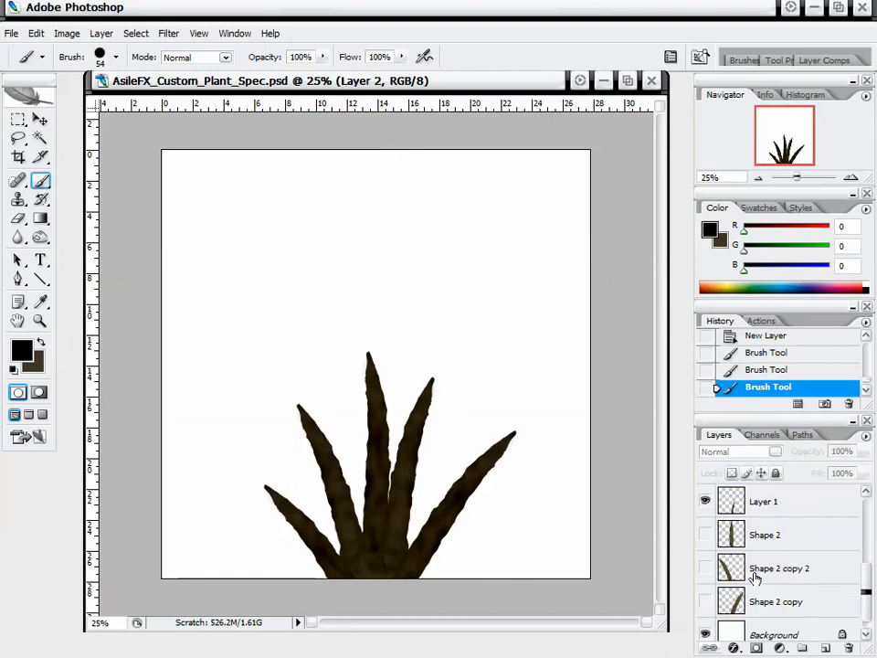
{"action": "left_click_drag", "start_coordinate": [704, 602], "coordinate": [705, 530]}
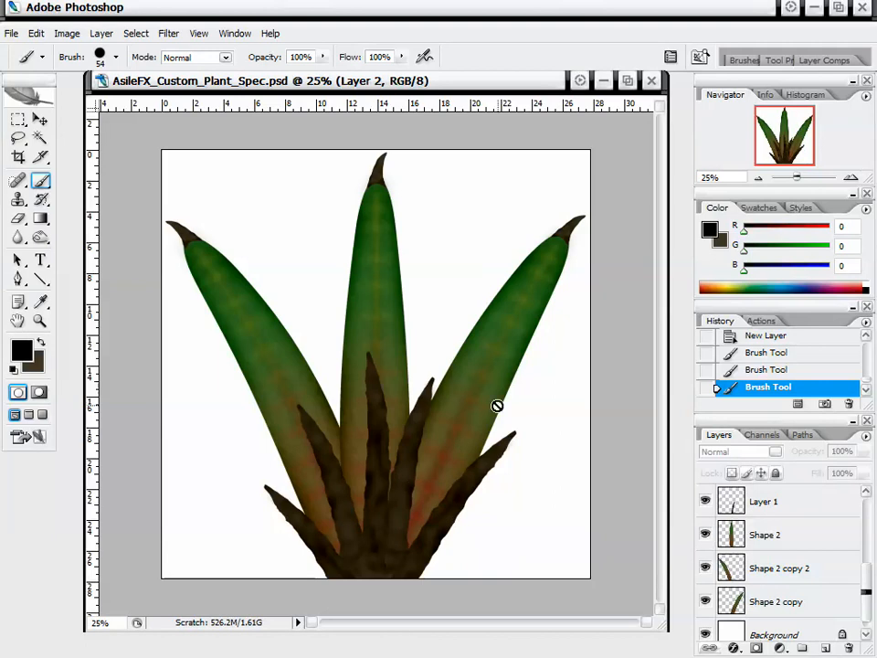
Merge all plant layers from Layer 1 copy 4 down to Shape 2 copy into one layer above the Background.
{"action": "scroll", "coordinate": [768, 543], "scroll_direction": "down", "scroll_amount": 1}
{"action": "left_click", "coordinate": [775, 591]}
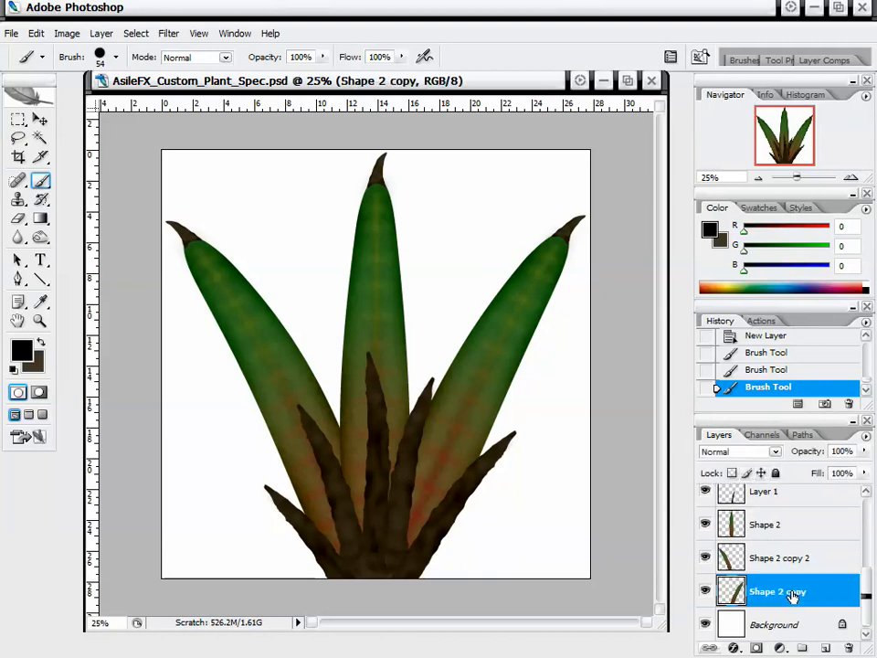
{"action": "scroll", "coordinate": [792, 581], "scroll_direction": "up", "scroll_amount": 5}
{"action": "scroll", "coordinate": [791, 580], "scroll_direction": "down", "scroll_amount": 1}
{"action": "scroll", "coordinate": [784, 527], "scroll_direction": "up", "scroll_amount": 1}
{"action": "left_click", "coordinate": [784, 530]}
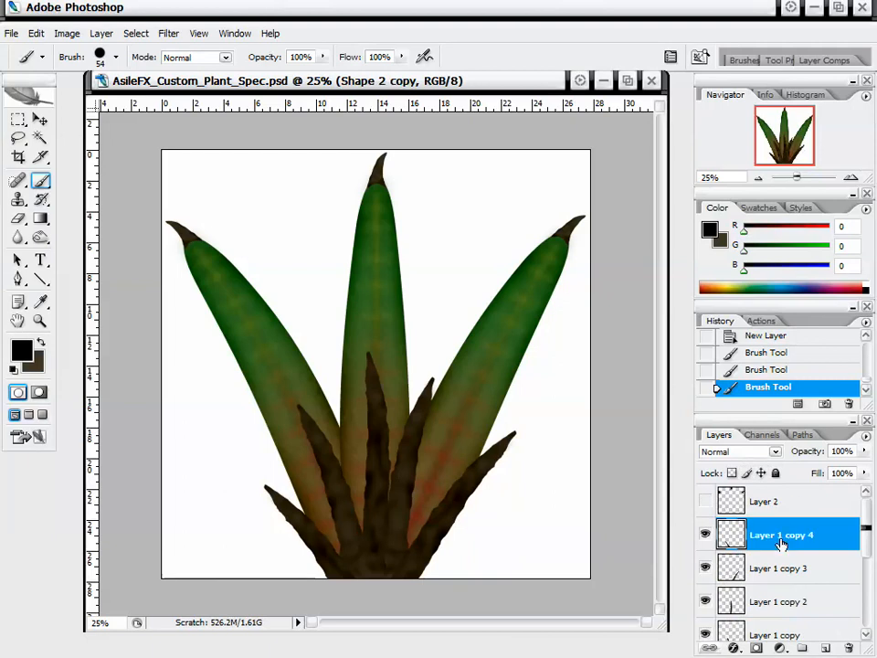
{"action": "scroll", "coordinate": [782, 548], "scroll_direction": "down", "scroll_amount": 3}
{"action": "scroll", "coordinate": [783, 565], "scroll_direction": "down", "scroll_amount": 3}
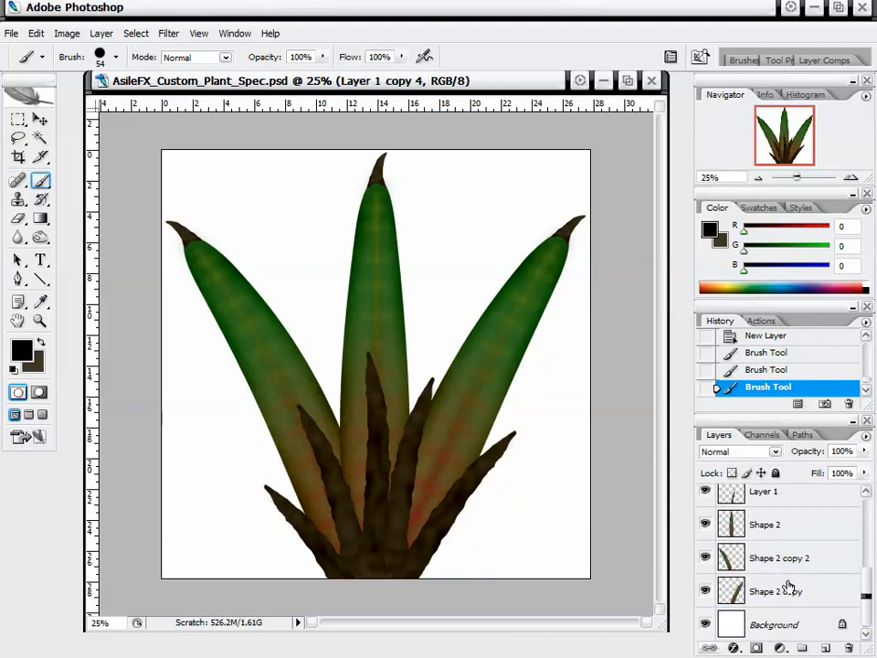
{"action": "left_click", "coordinate": [788, 588], "text": "shift"}
{"action": "key", "text": "ctrl+e"}
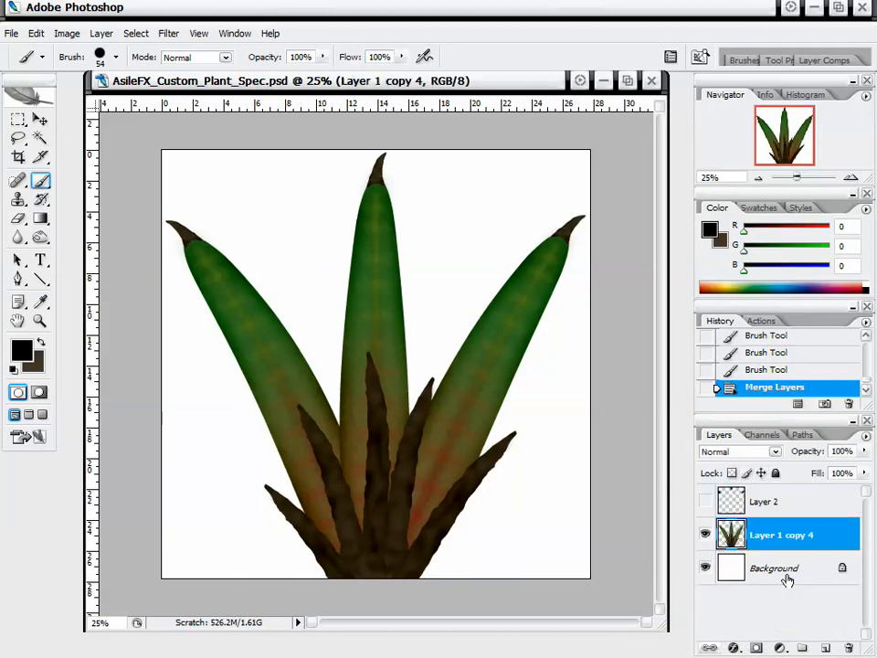
{"action": "left_click", "coordinate": [706, 535]}
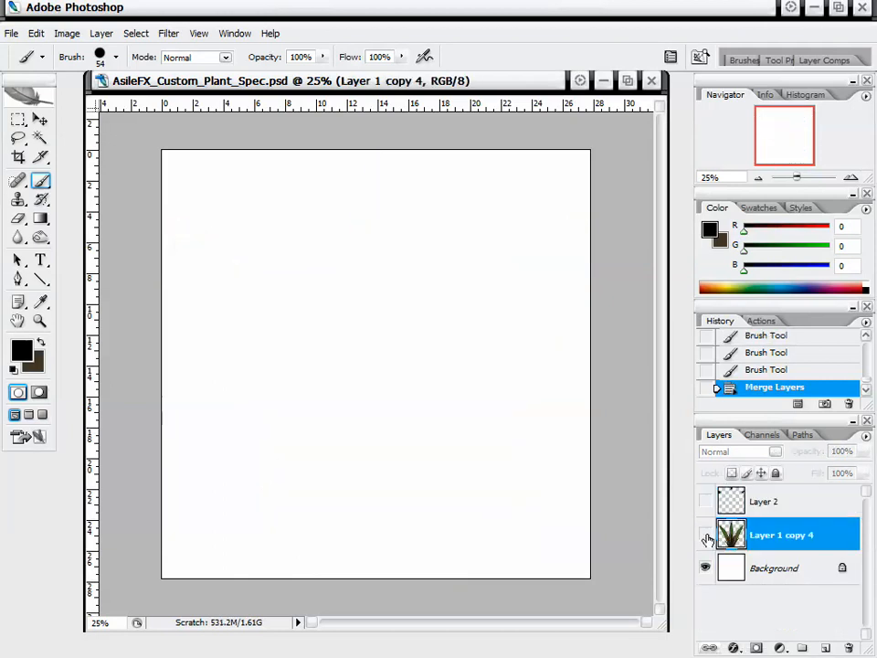
{"action": "left_click", "coordinate": [706, 536]}
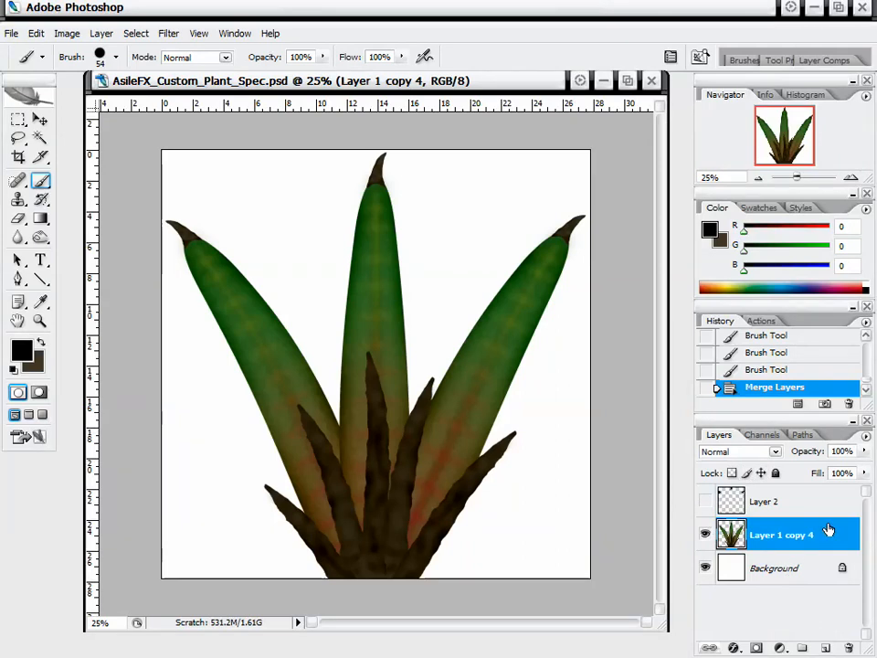
{"action": "double_click", "coordinate": [856, 525]}
{"action": "left_click", "coordinate": [668, 116]}
Turn the merged plant layer solid black with Brightness/Contrast, setting both brightness and contrast to -100.
{"action": "left_click", "coordinate": [68, 33]}
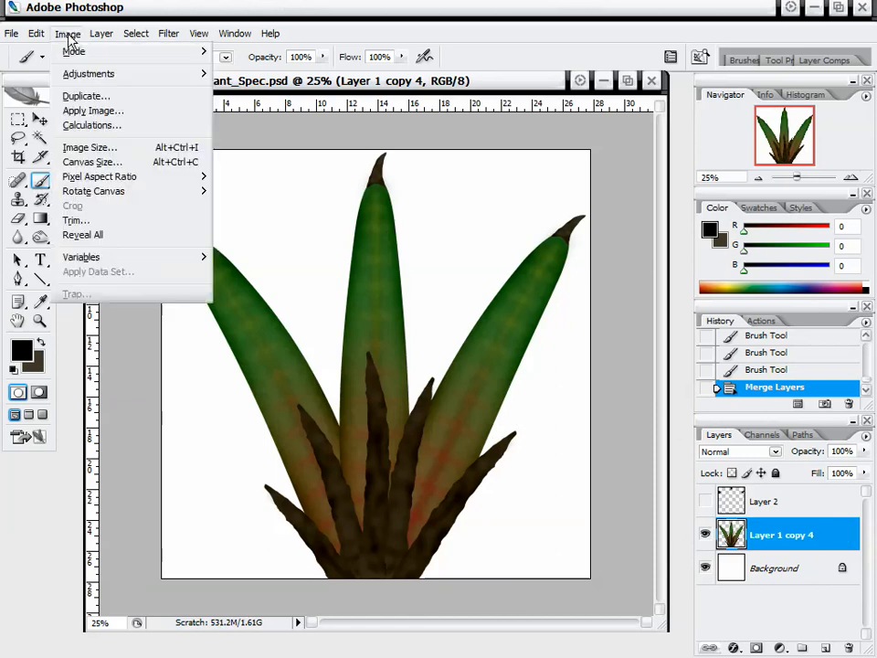
{"action": "mouse_move", "coordinate": [105, 73]}
{"action": "left_click", "coordinate": [302, 167]}
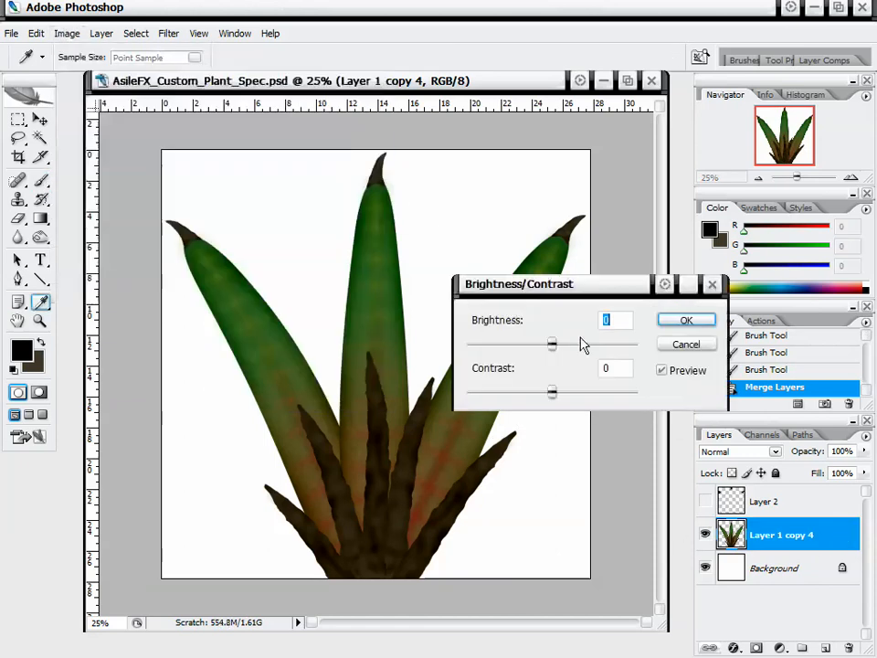
{"action": "left_click_drag", "start_coordinate": [557, 349], "coordinate": [467, 344]}
{"action": "left_click_drag", "start_coordinate": [553, 394], "coordinate": [435, 372]}
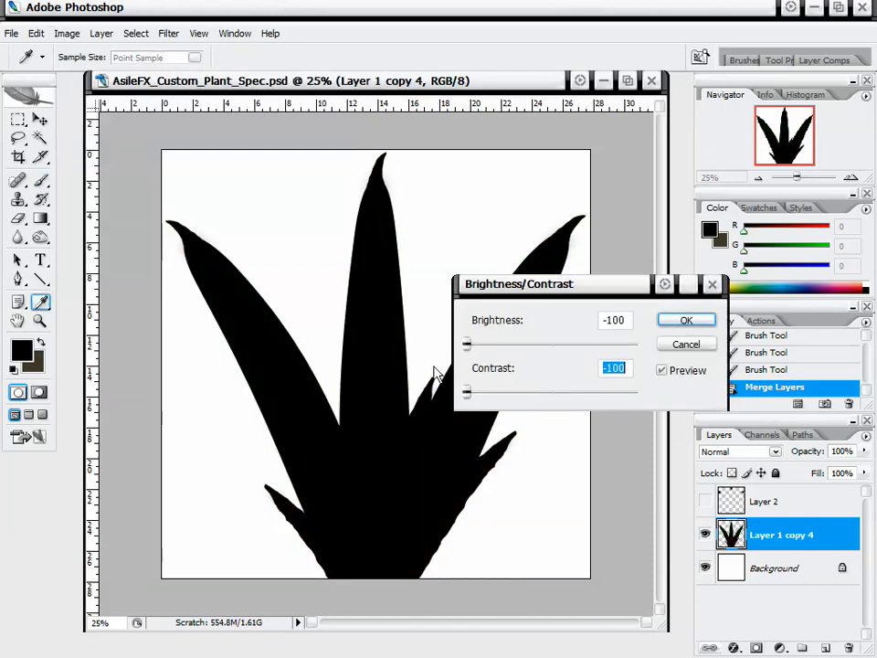
{"action": "left_click", "coordinate": [699, 324]}
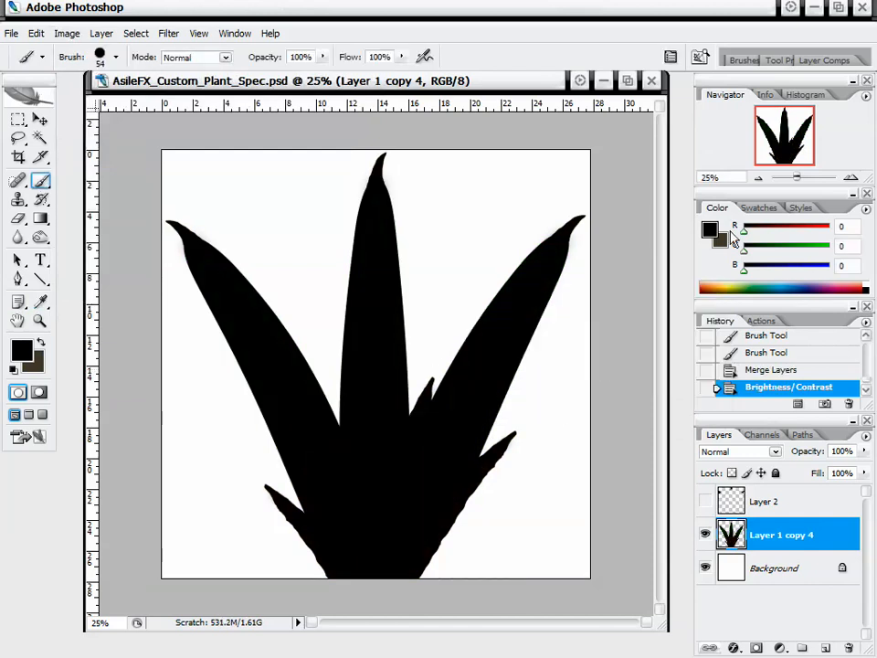
Open the layer style settings of Layer 1 copy 4 and try a stroke and an inner glow on the black plant.
{"action": "double_click", "coordinate": [835, 530]}
{"action": "left_click", "coordinate": [226, 341]}
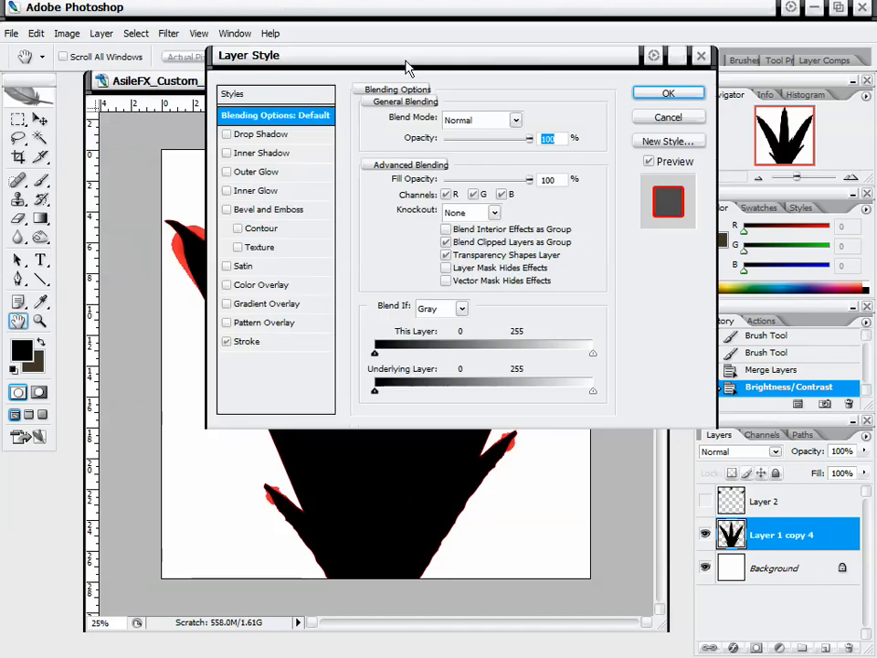
{"action": "left_click_drag", "start_coordinate": [407, 69], "coordinate": [531, 137]}
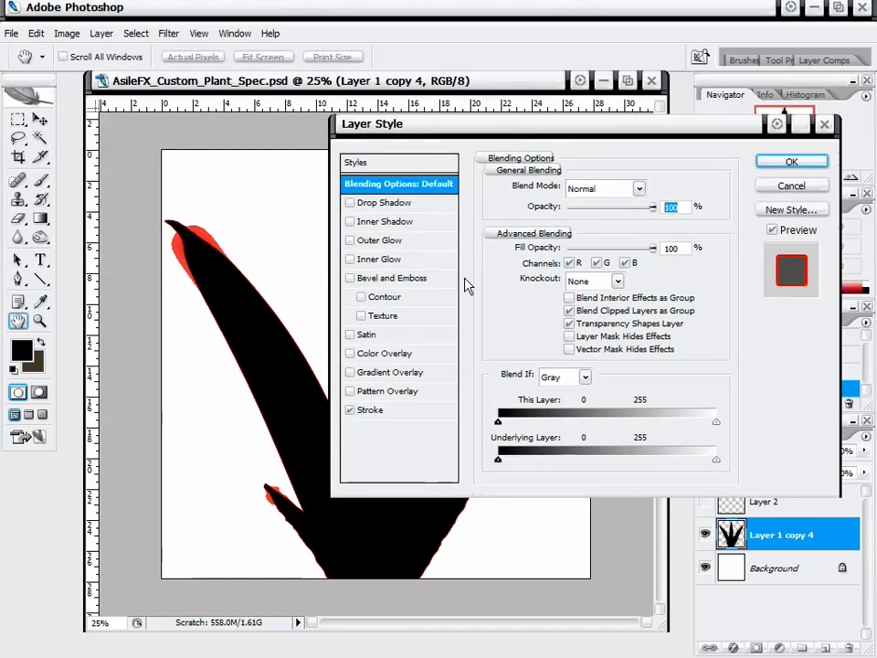
{"action": "left_click", "coordinate": [349, 411]}
{"action": "left_click", "coordinate": [351, 259]}
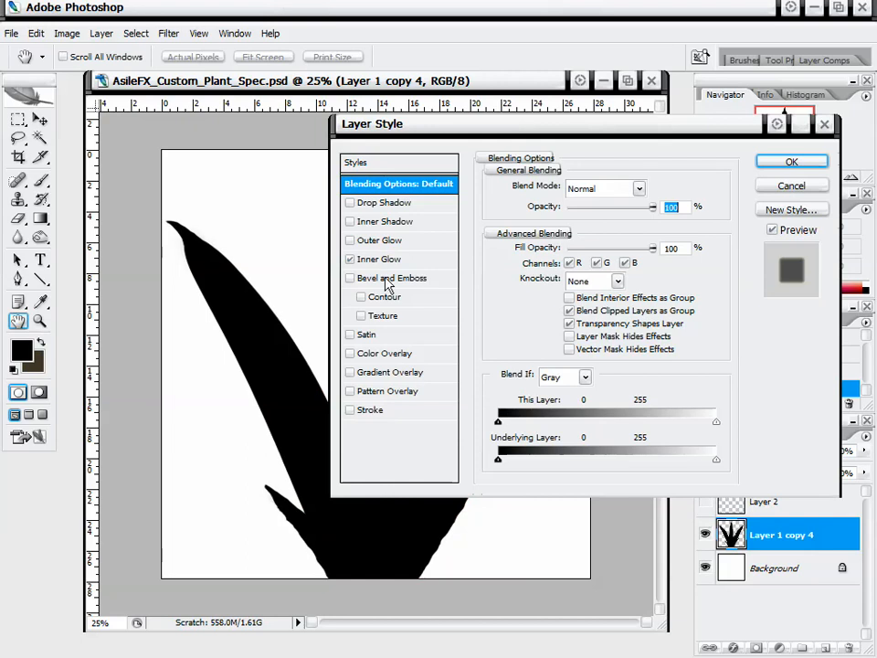
{"action": "left_click", "coordinate": [351, 260]}
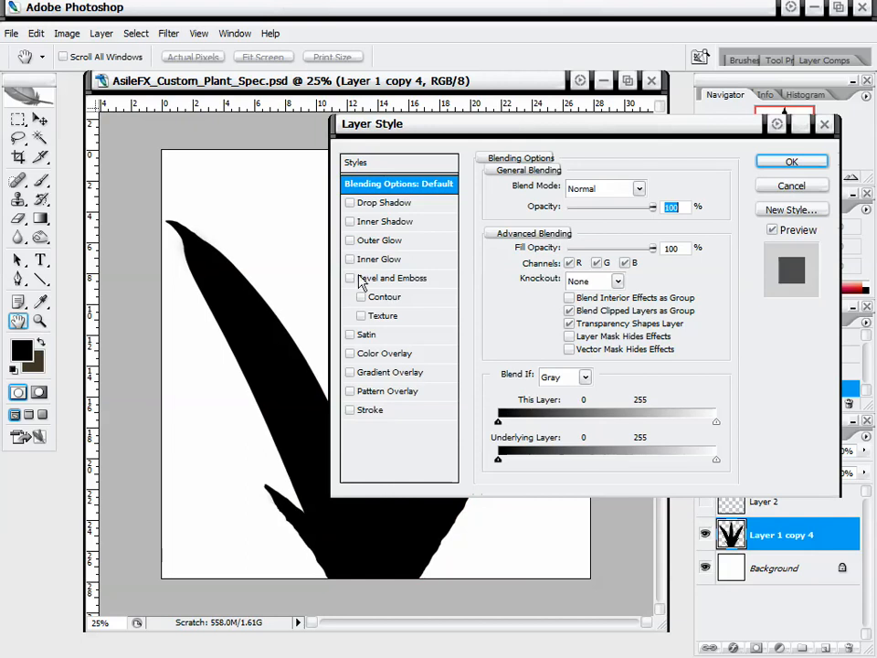
{"action": "left_click", "coordinate": [350, 411]}
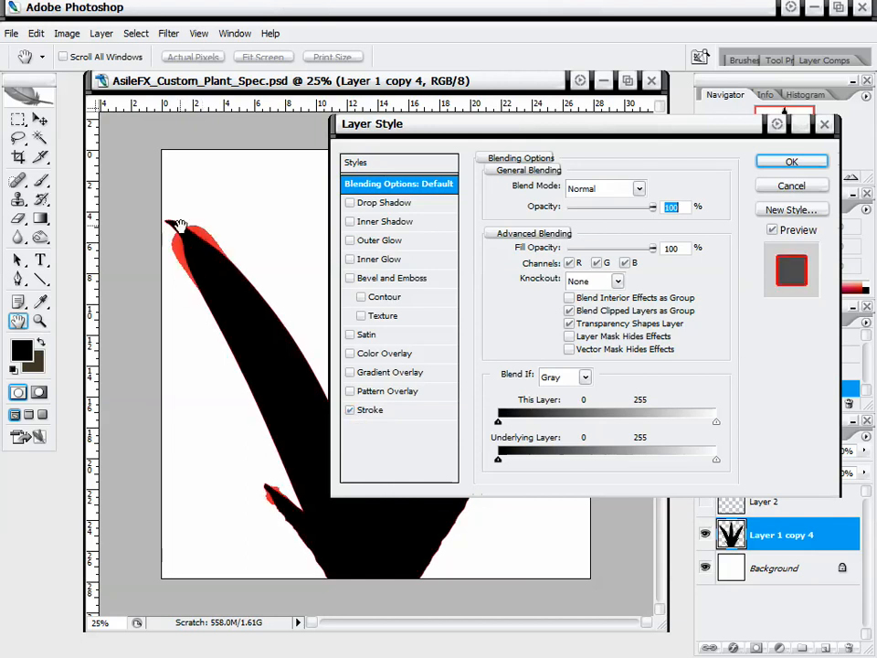
{"action": "left_click", "coordinate": [631, 187]}
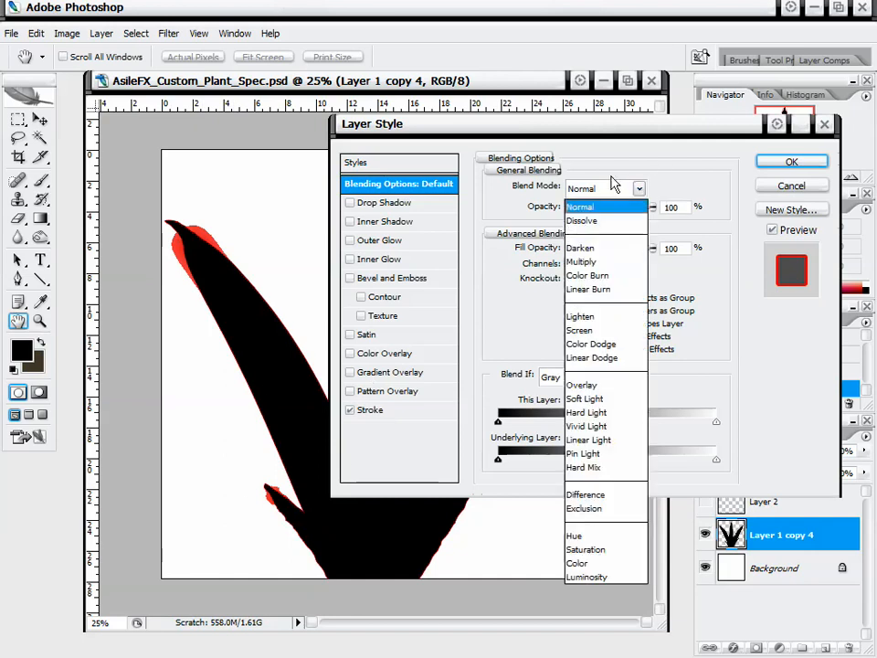
{"action": "left_click", "coordinate": [588, 202]}
Try positioning the plant's stroke inside the edge with a size of 6 px.
{"action": "left_click", "coordinate": [398, 410]}
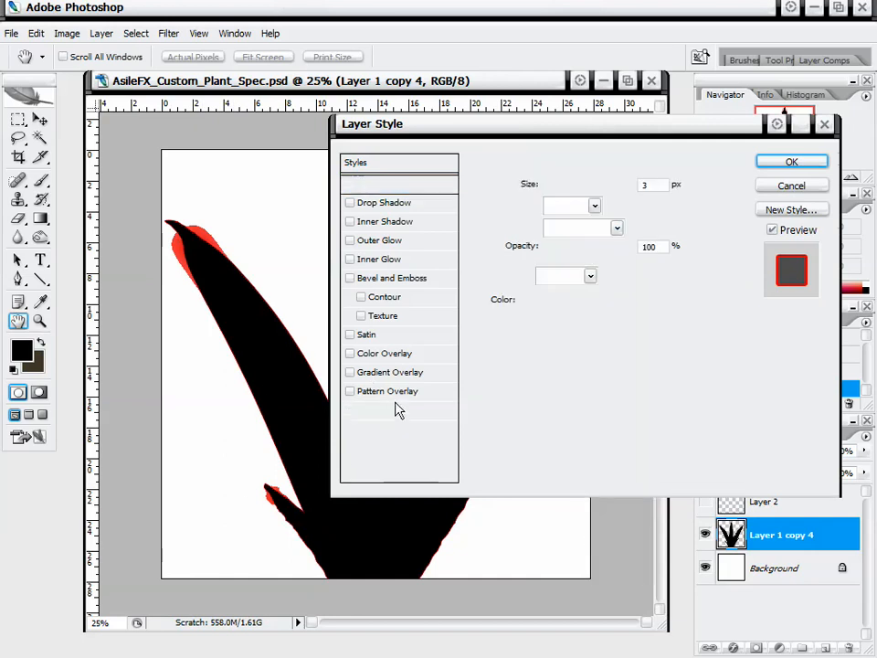
{"action": "left_click", "coordinate": [578, 205]}
{"action": "left_click", "coordinate": [574, 238]}
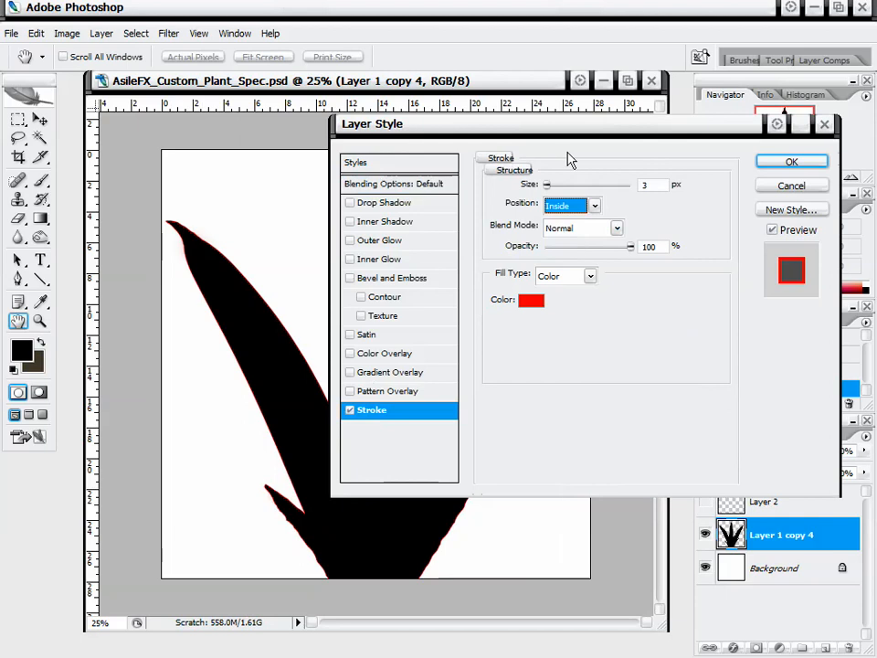
{"action": "left_click_drag", "start_coordinate": [543, 128], "coordinate": [605, 130]}
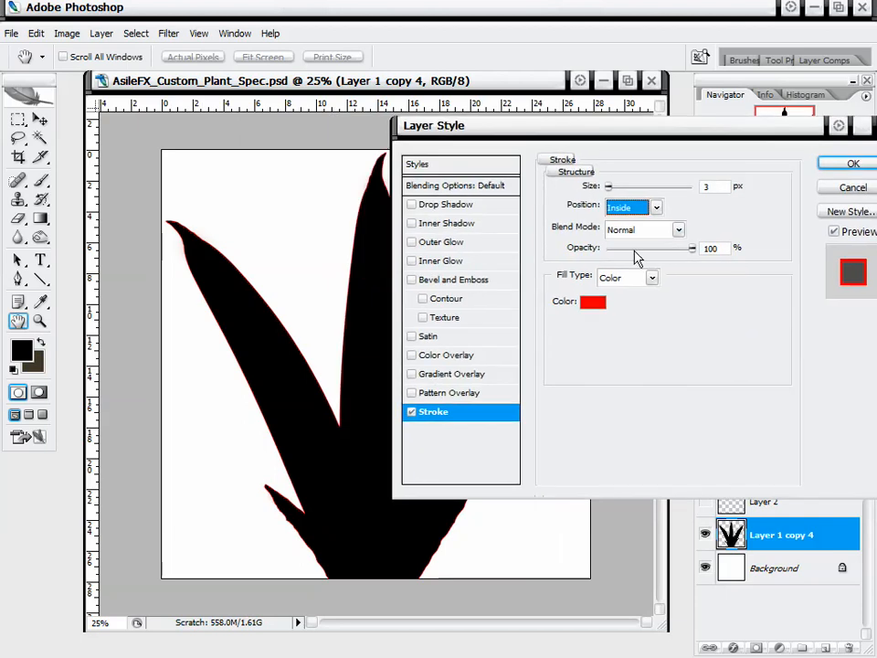
{"action": "mouse_move", "coordinate": [612, 186]}
{"action": "left_mouse_down"}
{"action": "mouse_move", "coordinate": [627, 190]}
{"action": "mouse_move", "coordinate": [613, 190]}
{"action": "left_mouse_up"}
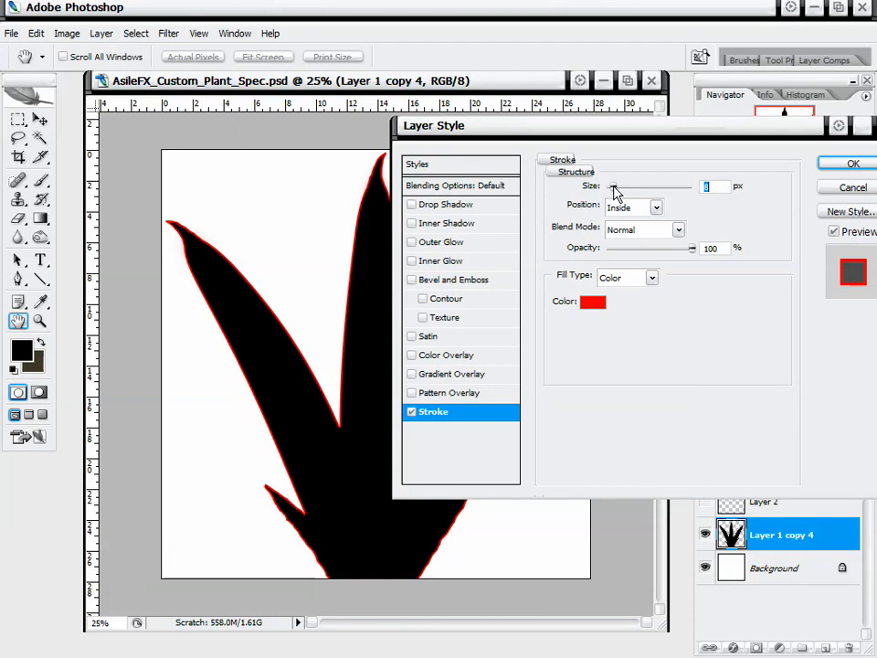
{"action": "mouse_move", "coordinate": [528, 132]}
{"action": "left_mouse_down"}
{"action": "mouse_move", "coordinate": [696, 406]}
{"action": "mouse_move", "coordinate": [518, 140]}
{"action": "left_mouse_up"}
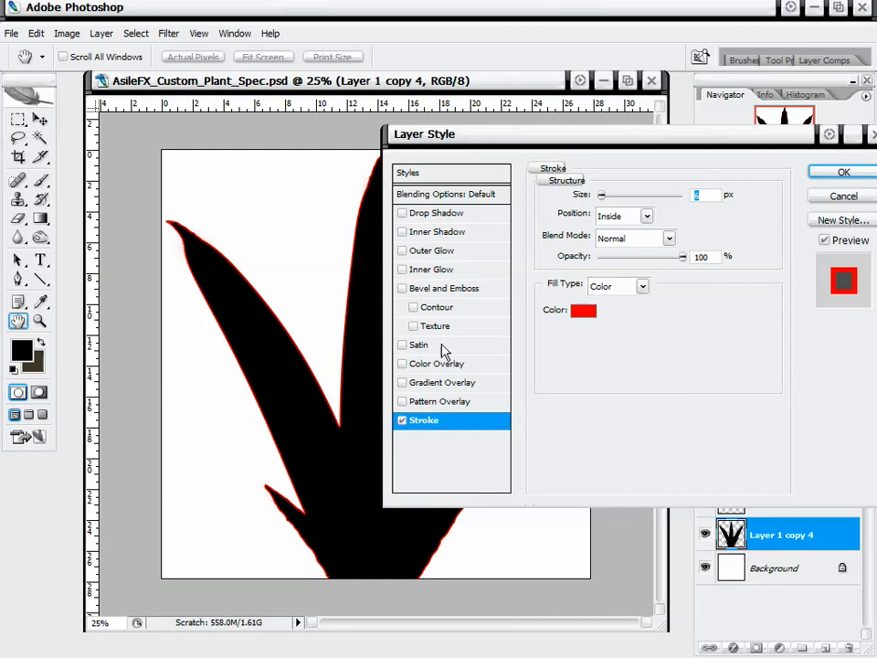
Try white (ffffff) as the stroke colour and switch the stroke effect back off.
{"action": "left_click", "coordinate": [578, 312]}
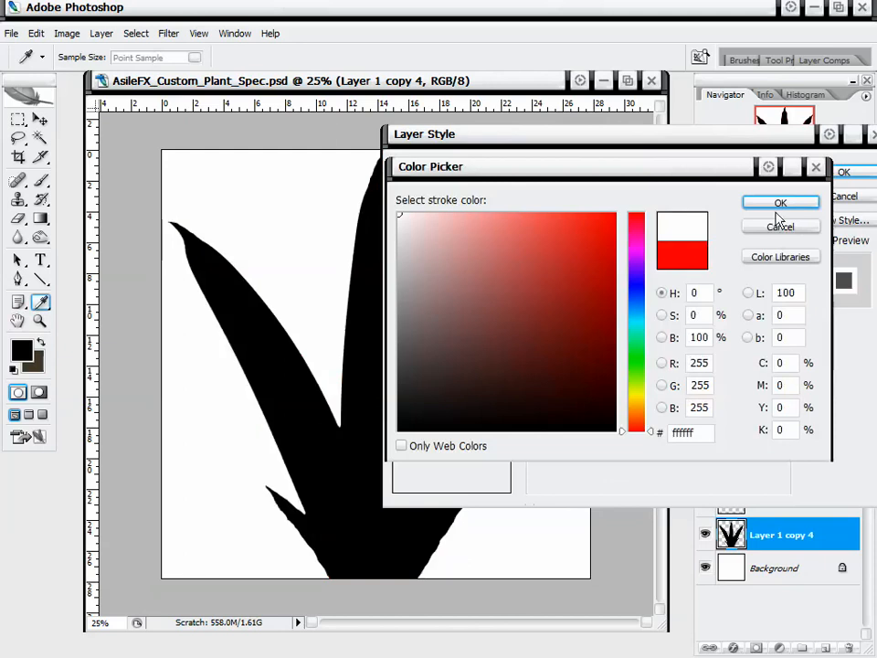
{"action": "key", "text": "Return"}
{"action": "left_click_drag", "start_coordinate": [535, 137], "coordinate": [633, 336]}
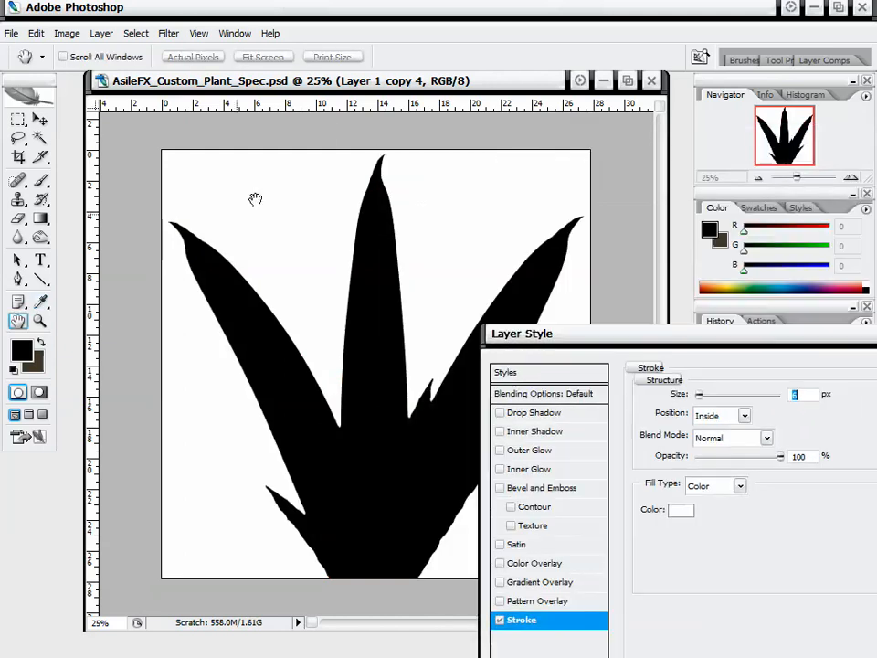
{"action": "mouse_move", "coordinate": [562, 333]}
{"action": "left_mouse_down"}
{"action": "mouse_move", "coordinate": [504, 243]}
{"action": "mouse_move", "coordinate": [431, 181]}
{"action": "left_mouse_up"}
{"action": "left_click", "coordinate": [369, 467]}
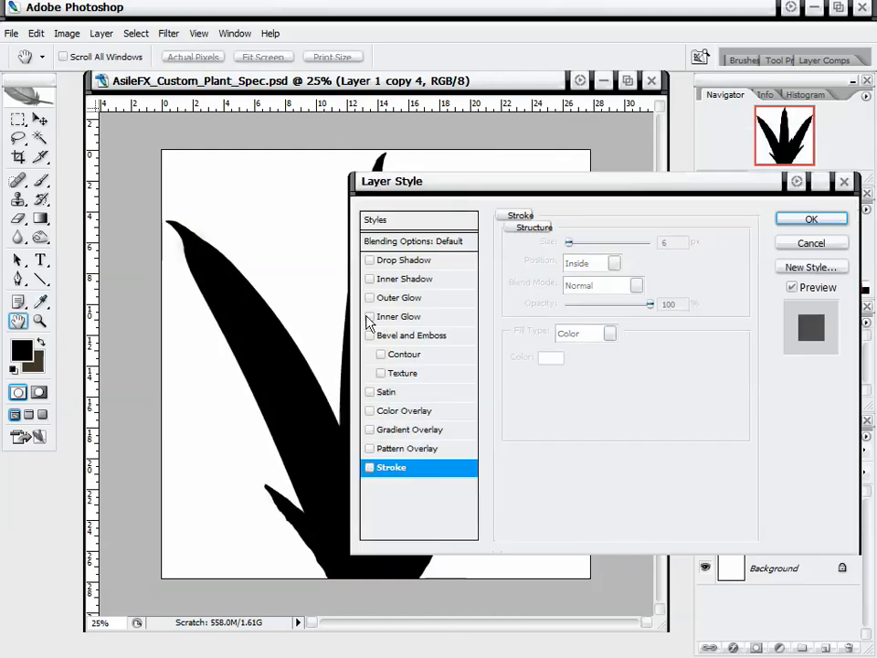
Enable an inner glow on the plant layer with 100% opacity and white as its colour.
{"action": "left_click", "coordinate": [370, 316]}
{"action": "left_click", "coordinate": [399, 316]}
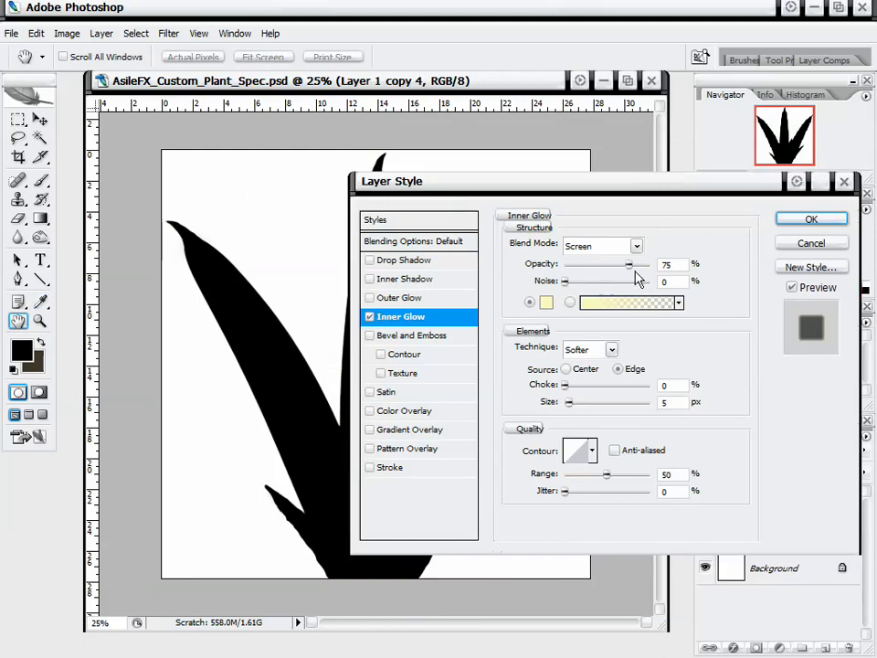
{"action": "left_click", "coordinate": [667, 264]}
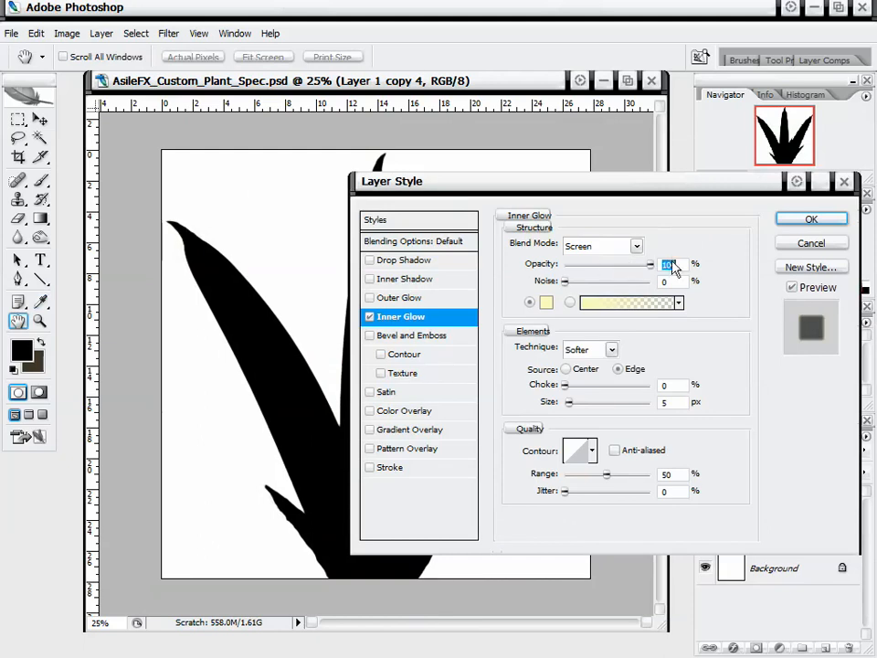
{"action": "left_click", "coordinate": [546, 302]}
{"action": "left_click_drag", "start_coordinate": [545, 303], "coordinate": [300, 129]}
{"action": "key", "text": "Return"}
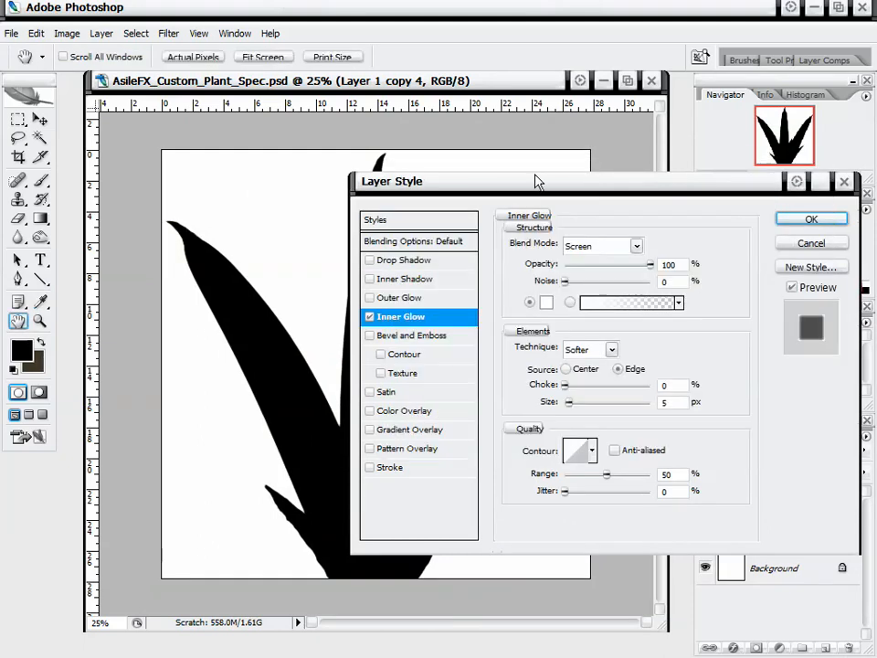
Set the inner glow's choke to 100% and size to 3 px, and apply the layer style.
{"action": "left_click_drag", "start_coordinate": [533, 188], "coordinate": [539, 181]}
{"action": "left_click_drag", "start_coordinate": [572, 378], "coordinate": [684, 383]}
{"action": "mouse_move", "coordinate": [576, 396]}
{"action": "left_mouse_down"}
{"action": "mouse_move", "coordinate": [569, 398]}
{"action": "mouse_move", "coordinate": [629, 399]}
{"action": "mouse_move", "coordinate": [560, 405]}
{"action": "mouse_move", "coordinate": [575, 400]}
{"action": "left_mouse_up"}
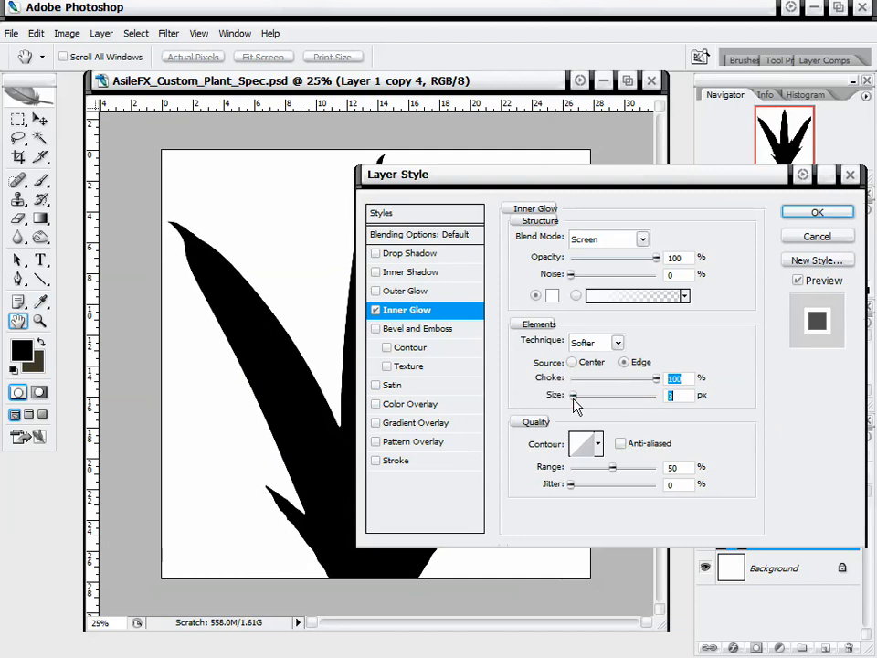
{"action": "left_click", "coordinate": [817, 211]}
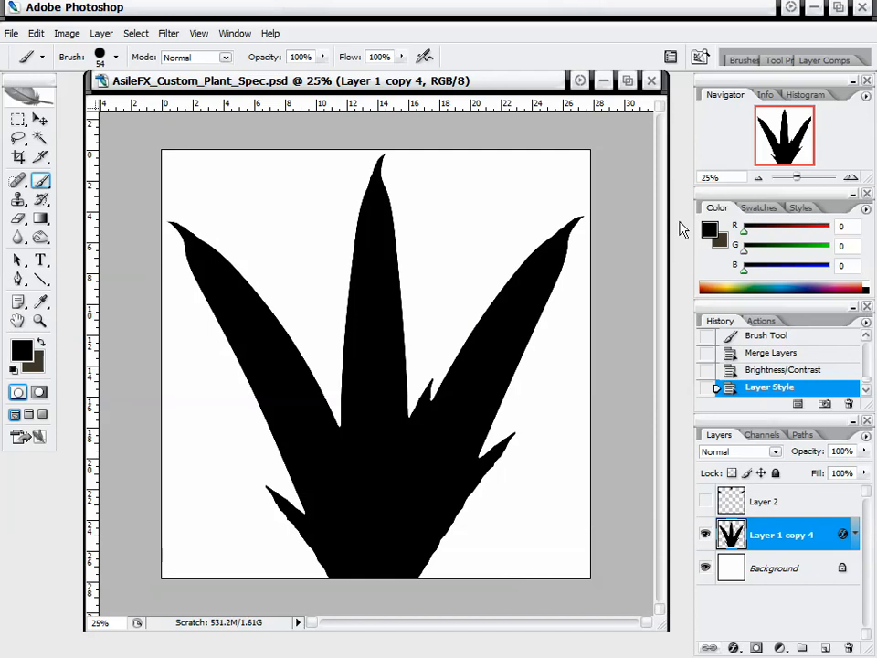
Examine the black silhouette's edges at 100% zoom, from the central leaf down to the plant's base.
{"action": "left_click", "coordinate": [851, 178]}
{"action": "left_click", "coordinate": [851, 178]}
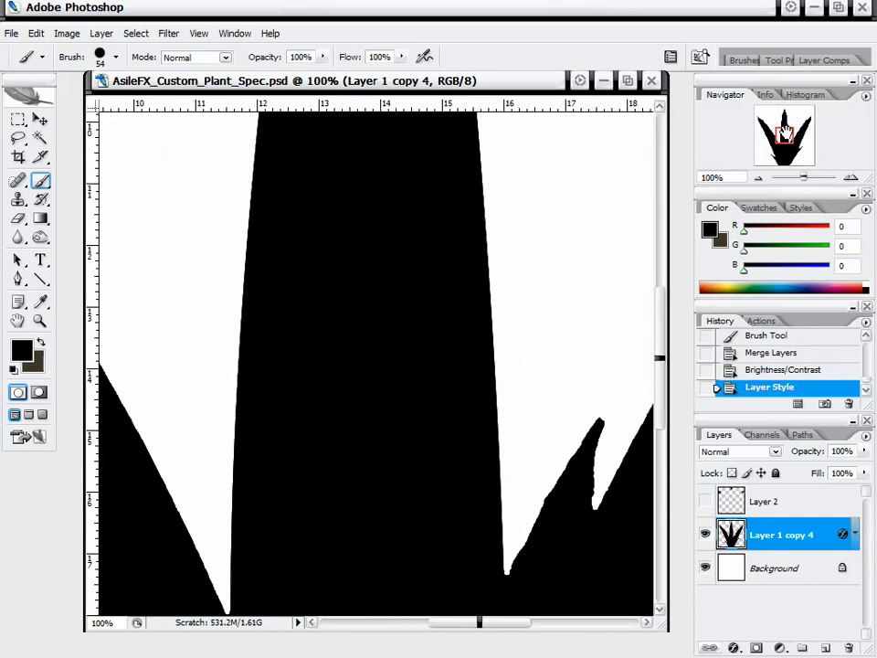
{"action": "left_click_drag", "start_coordinate": [784, 137], "coordinate": [781, 170]}
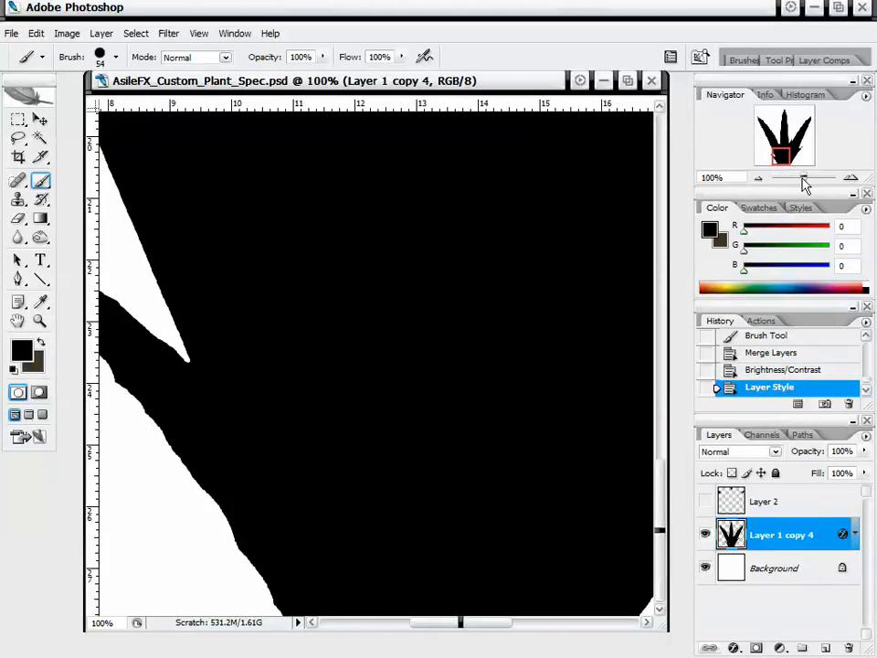
{"action": "left_click", "coordinate": [758, 178]}
{"action": "left_click", "coordinate": [758, 178]}
{"action": "left_click", "coordinate": [757, 178]}
{"action": "left_click", "coordinate": [758, 178]}
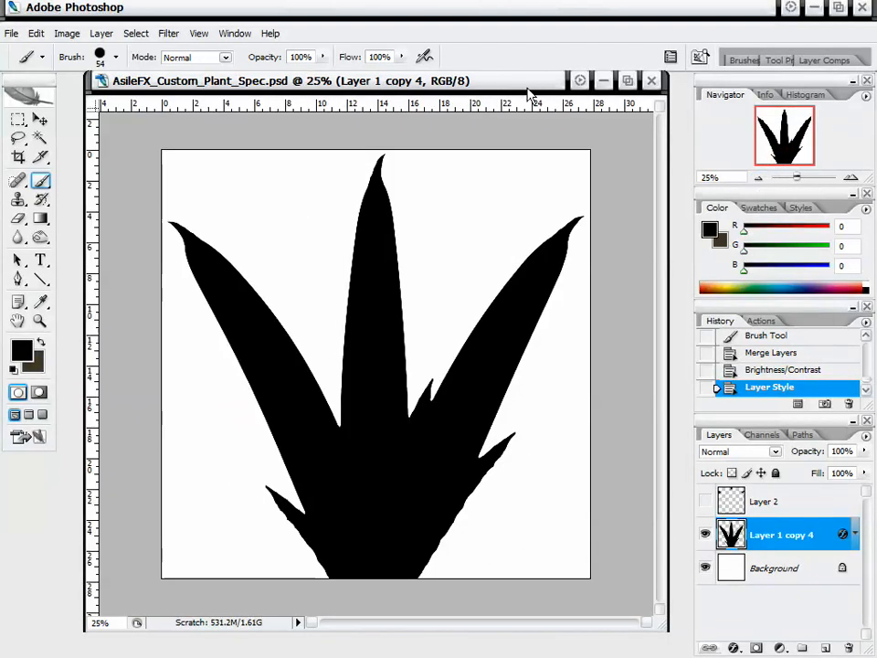
{"action": "left_click_drag", "start_coordinate": [483, 90], "coordinate": [491, 91]}
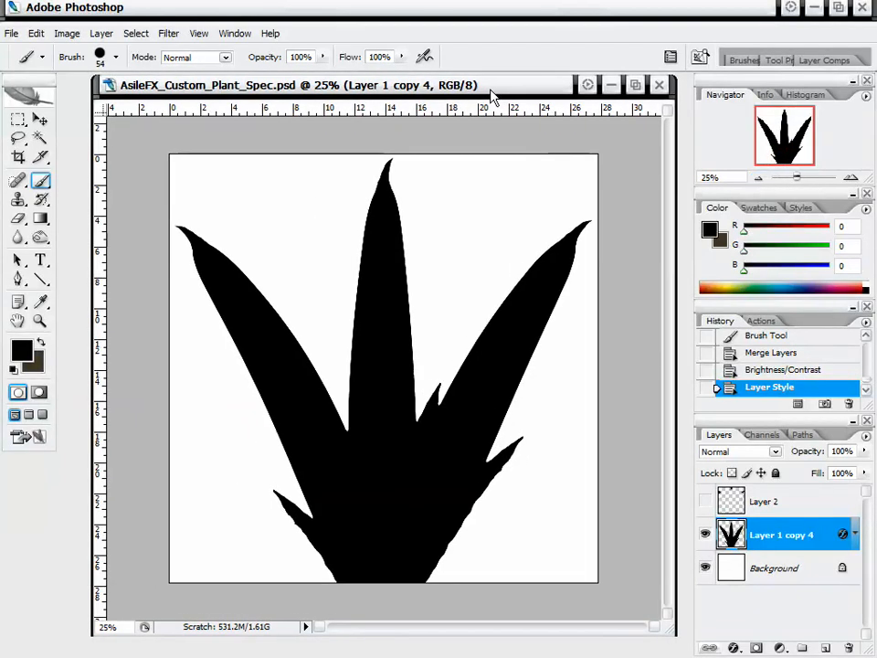
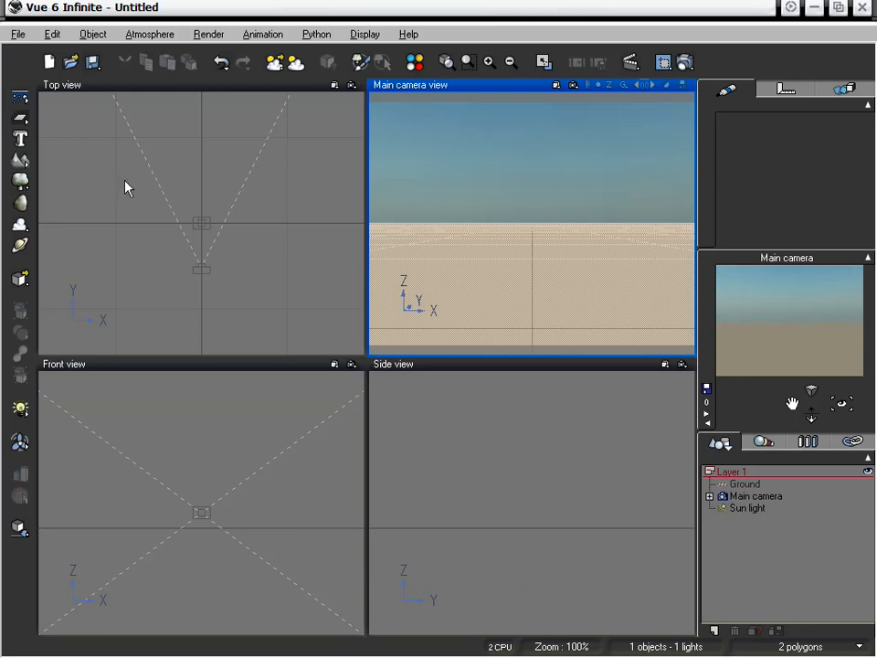
Switch to Vue 6 Infinite and add a Clivia from the Plants collection to the empty scene.
{"action": "left_click", "coordinate": [20, 159]}
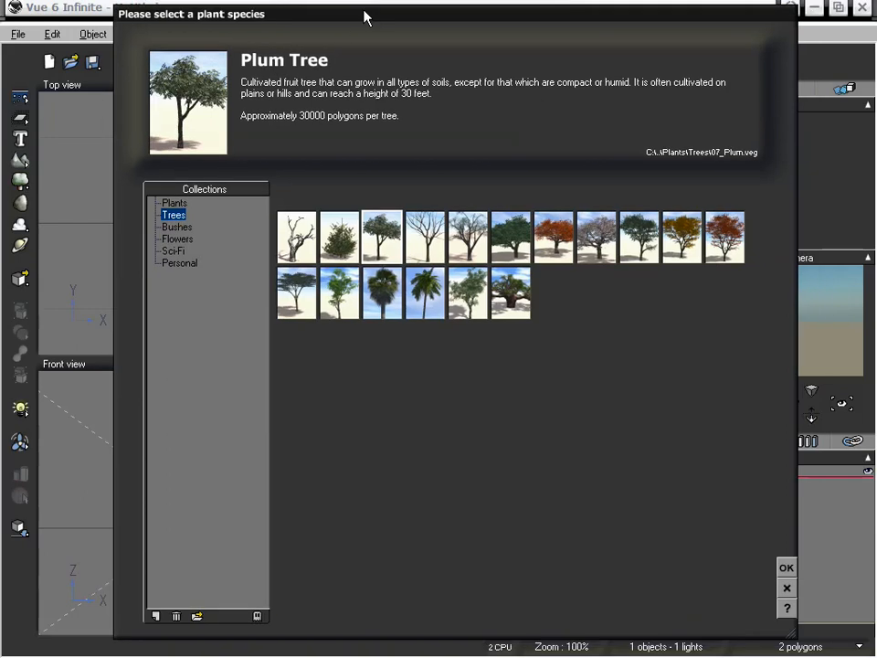
{"action": "left_click", "coordinate": [392, 307]}
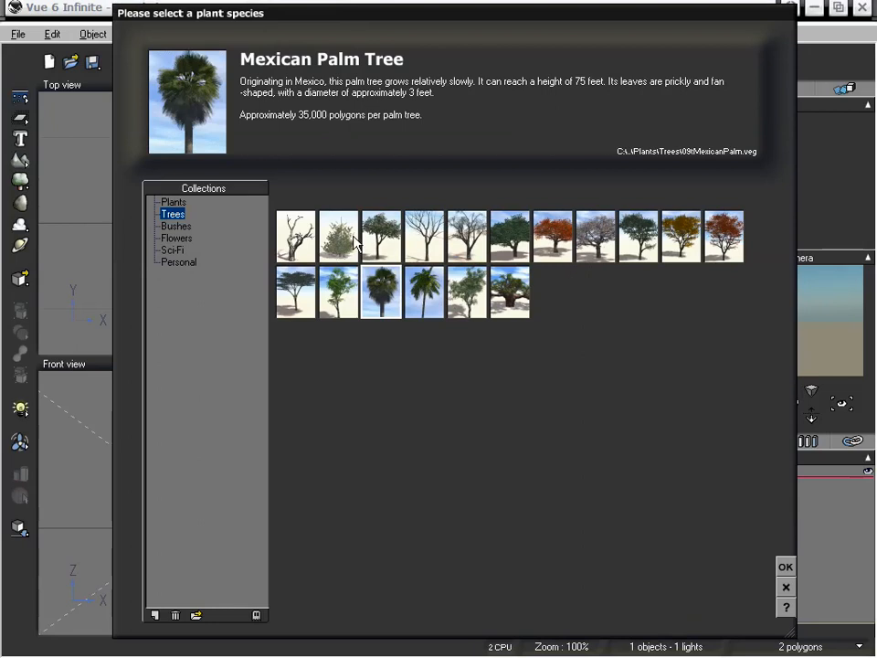
{"action": "left_click", "coordinate": [175, 202]}
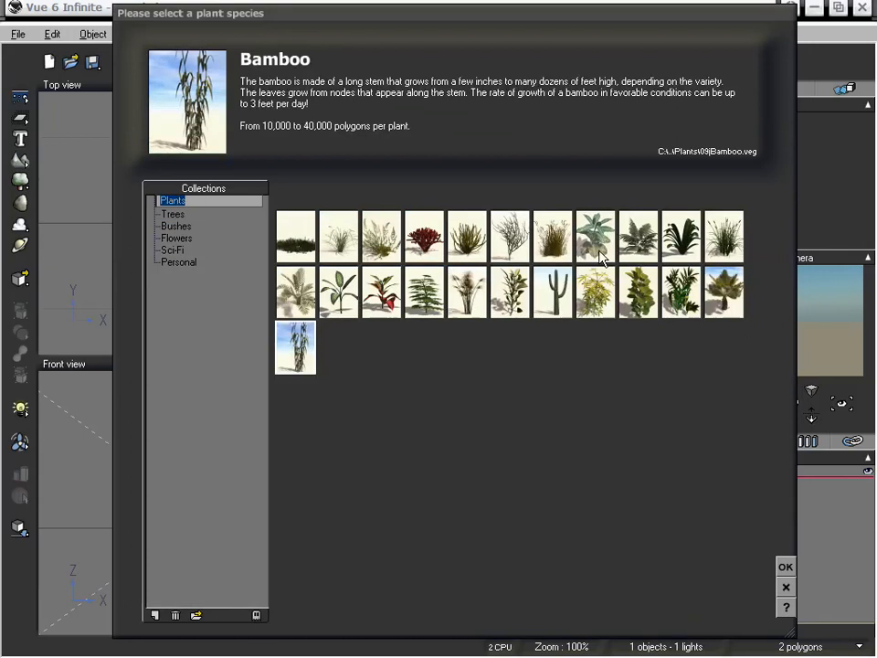
{"action": "left_click", "coordinate": [683, 245]}
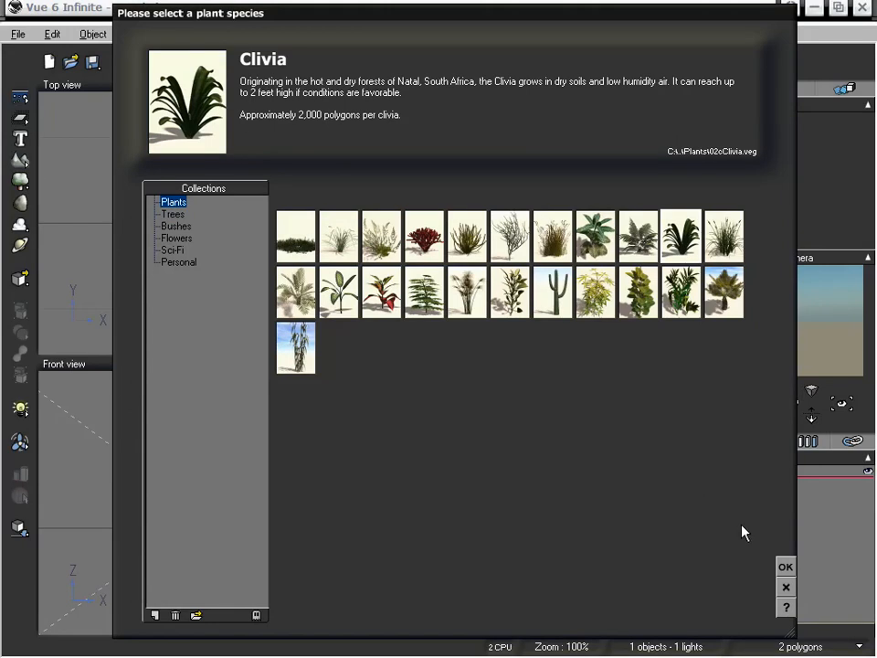
{"action": "left_click", "coordinate": [788, 569]}
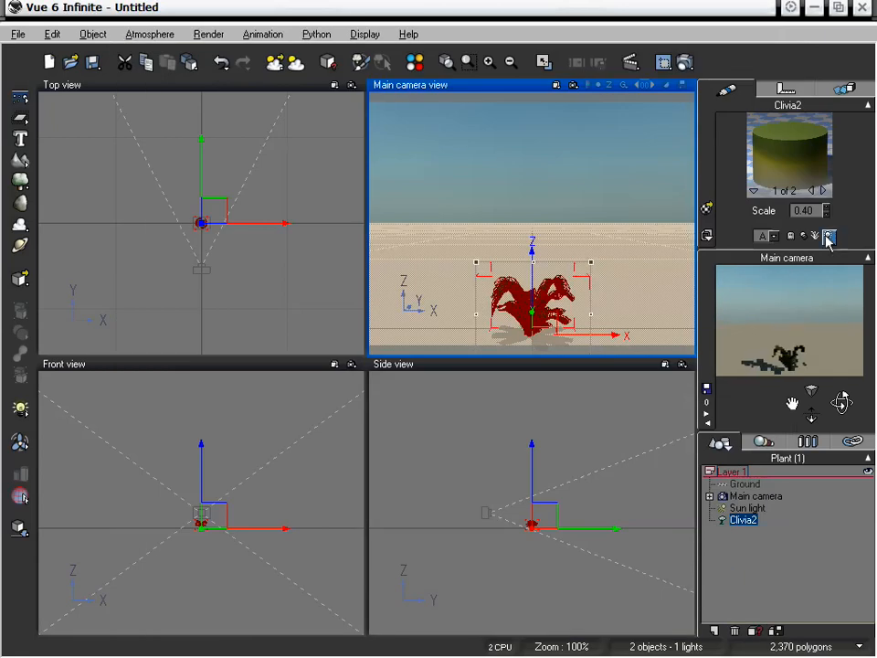
Load AsileFX_Custom_Plant from the Custom Plant Paint Tut collection as the Clivia leaf's colour picture.
{"action": "mouse_move", "coordinate": [811, 411]}
{"action": "left_mouse_down"}
{"action": "mouse_move", "coordinate": [811, 379]}
{"action": "mouse_move", "coordinate": [795, 397]}
{"action": "mouse_move", "coordinate": [795, 368]}
{"action": "mouse_move", "coordinate": [797, 405]}
{"action": "mouse_move", "coordinate": [814, 407]}
{"action": "left_mouse_up"}
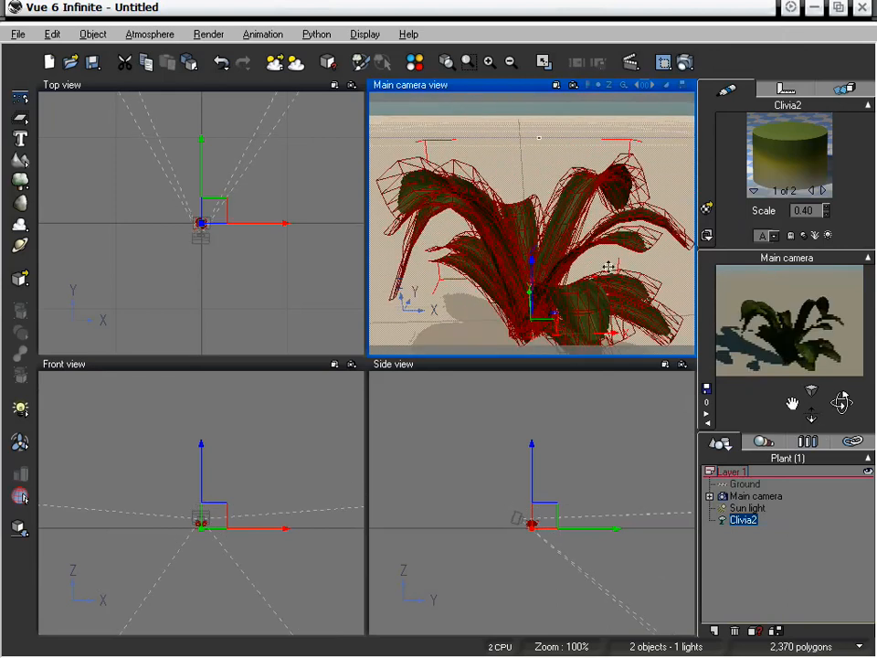
{"action": "double_click", "coordinate": [567, 217]}
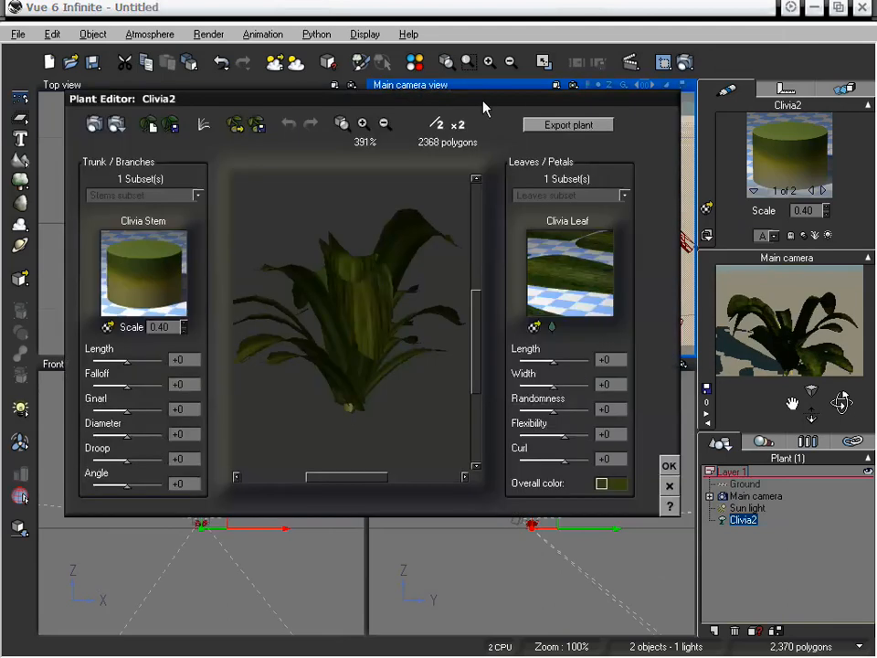
{"action": "left_click_drag", "start_coordinate": [433, 304], "coordinate": [358, 335]}
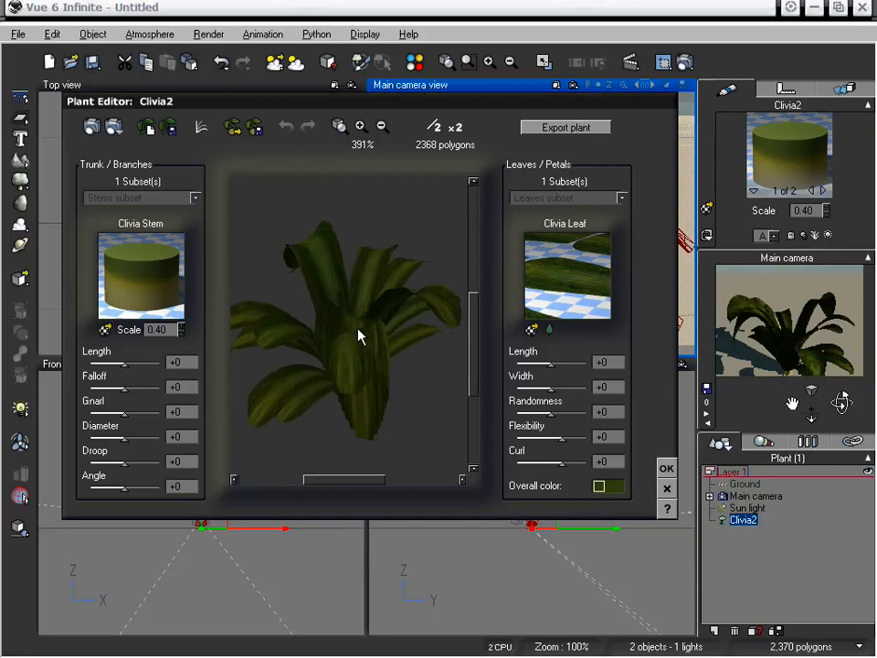
{"action": "left_click", "coordinate": [549, 330]}
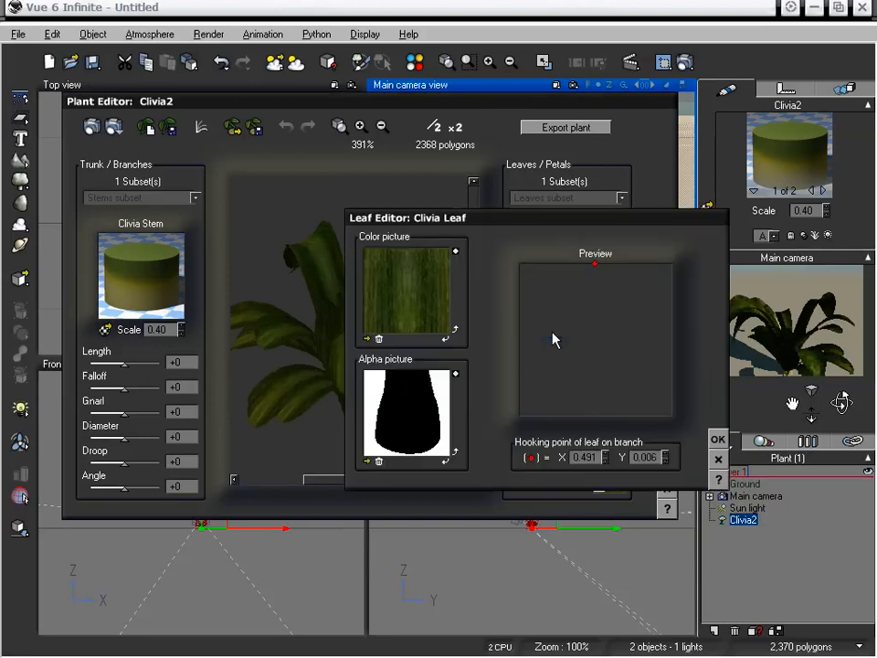
{"action": "left_click_drag", "start_coordinate": [508, 225], "coordinate": [495, 211]}
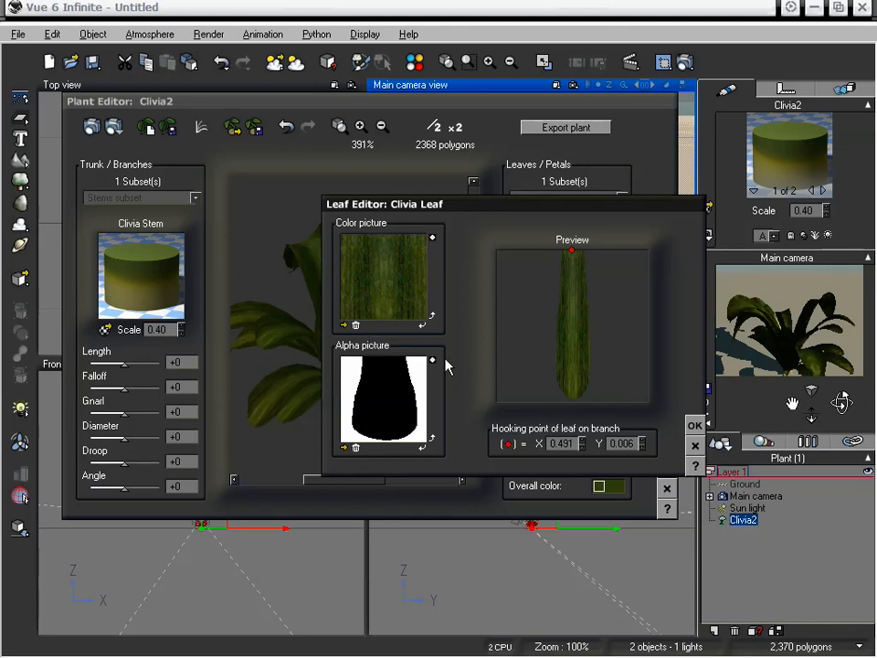
{"action": "left_click", "coordinate": [345, 323]}
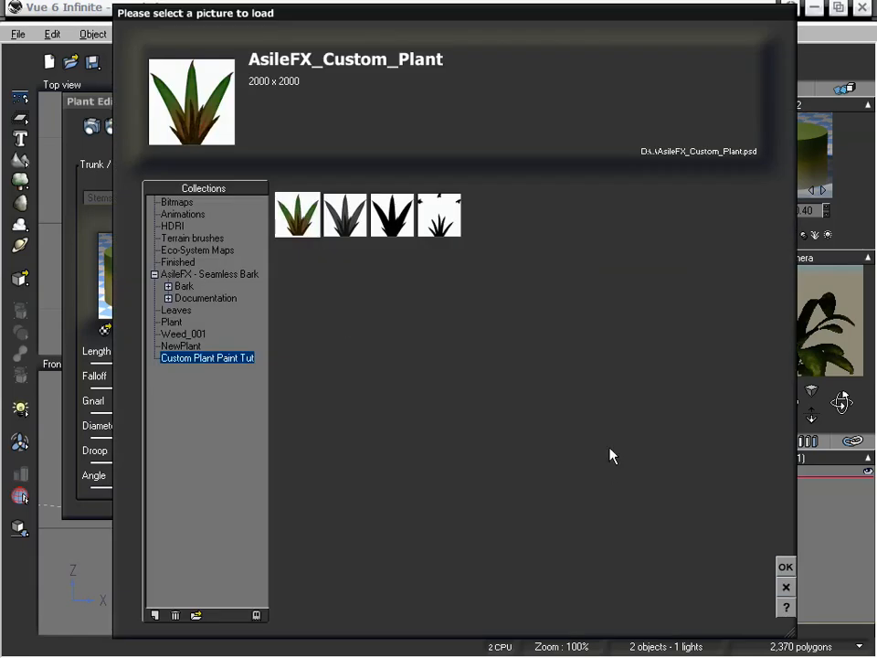
{"action": "left_click", "coordinate": [785, 567]}
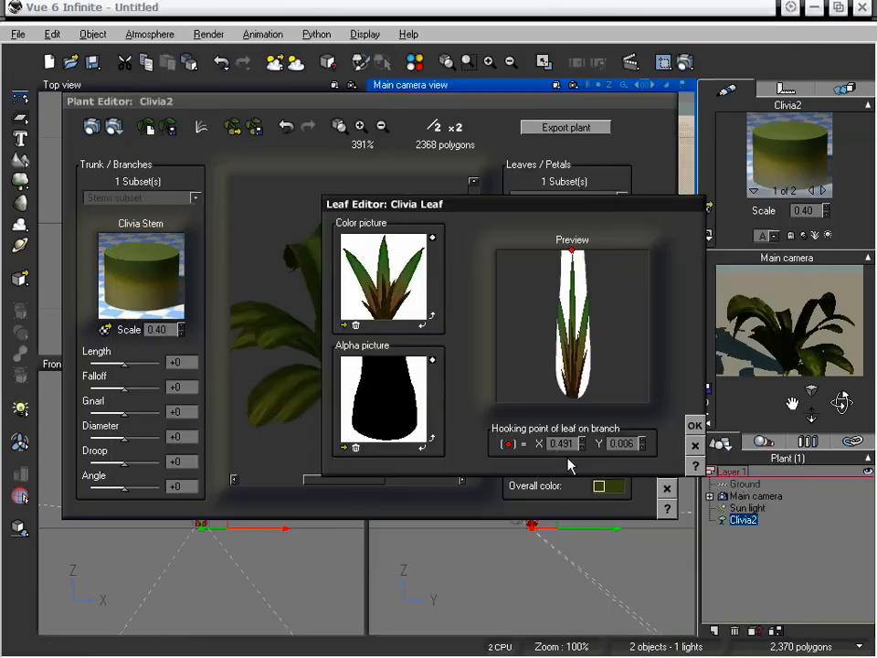
Load the black plant silhouette as the leaf's alpha picture and turn both the colour and alpha pictures upside down.
{"action": "left_click", "coordinate": [344, 449]}
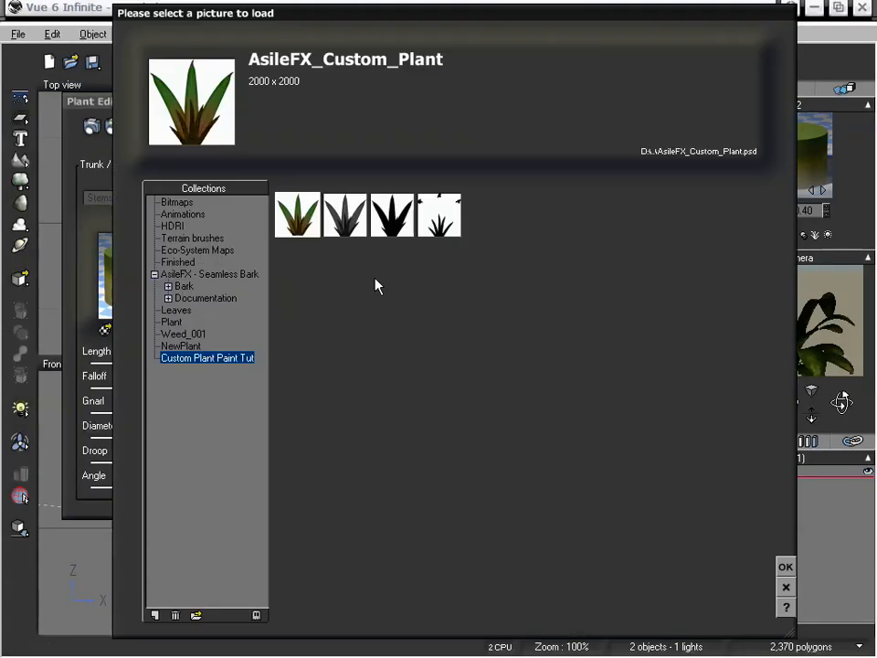
{"action": "left_click", "coordinate": [791, 566]}
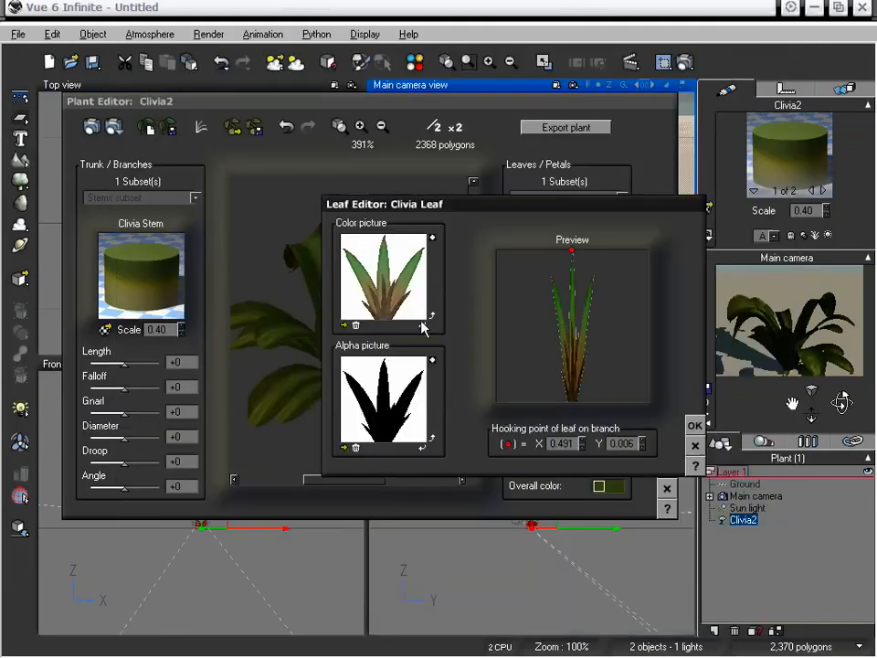
{"action": "left_click", "coordinate": [423, 325]}
{"action": "left_click", "coordinate": [423, 326]}
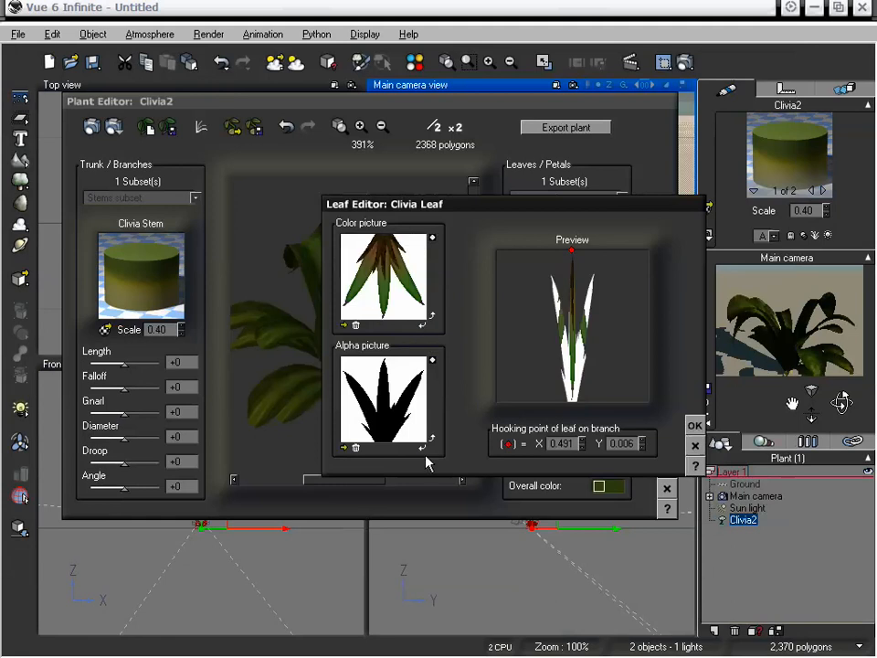
{"action": "left_click", "coordinate": [423, 448]}
{"action": "left_click", "coordinate": [423, 448]}
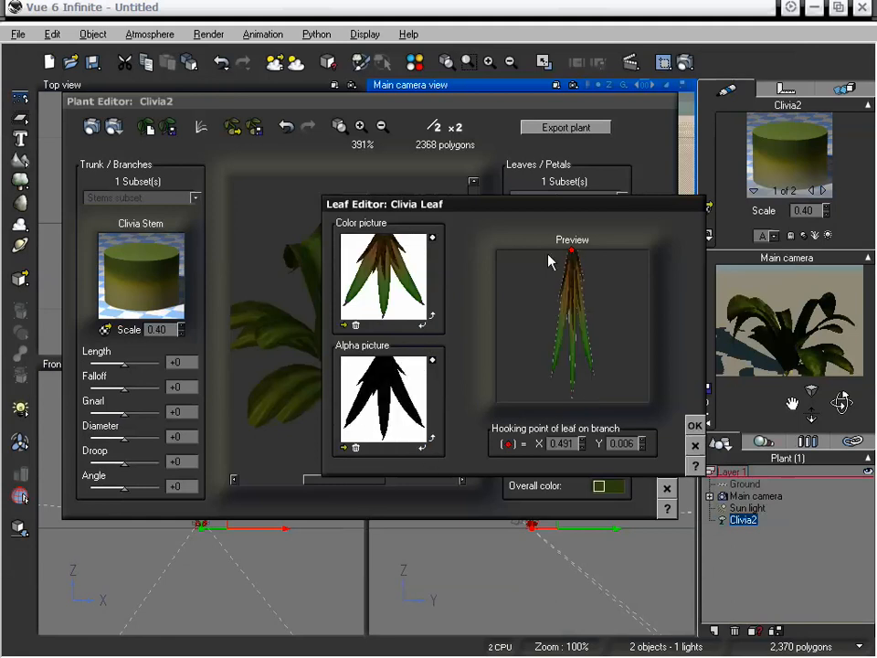
Move the leaf's hooking point to about X 0.509, Y 0.017 and accept the leaf changes.
{"action": "left_click_drag", "start_coordinate": [572, 252], "coordinate": [574, 260]}
{"action": "left_click_drag", "start_coordinate": [574, 258], "coordinate": [574, 259]}
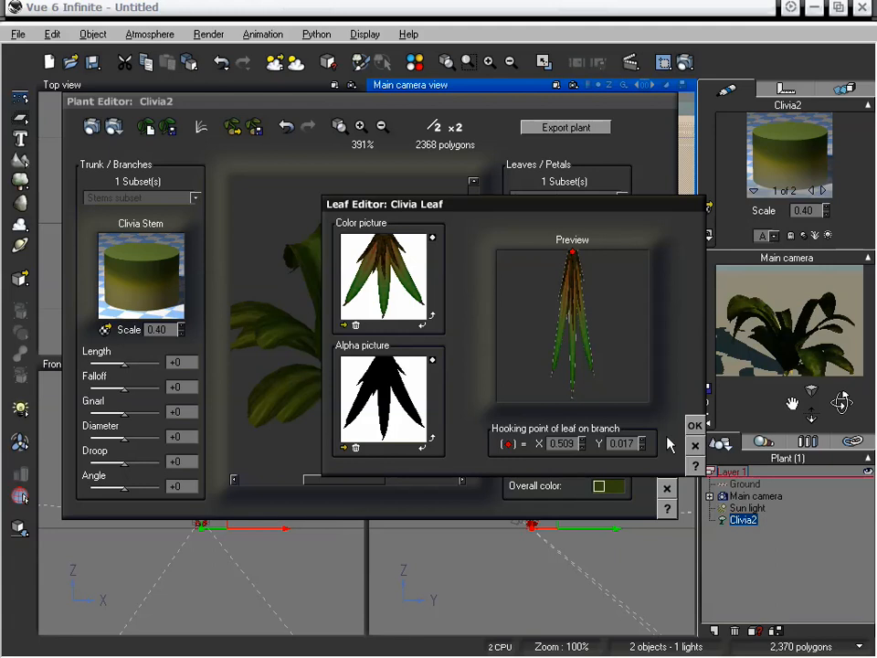
{"action": "left_click", "coordinate": [693, 425]}
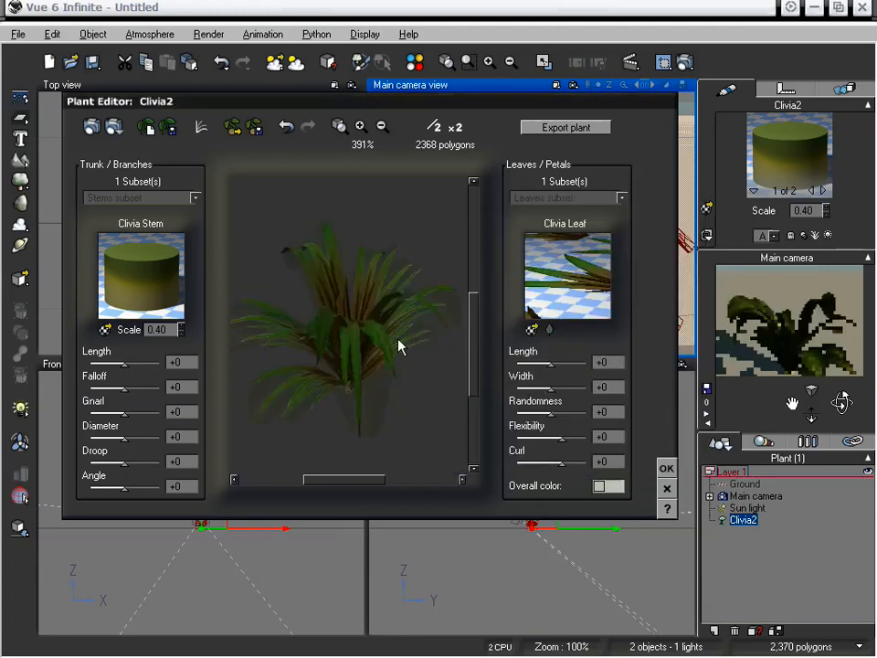
Reshape the Clivia's leaves with a length of -15, a width of +22 and a curl of -29.
{"action": "left_click_drag", "start_coordinate": [401, 346], "coordinate": [361, 329]}
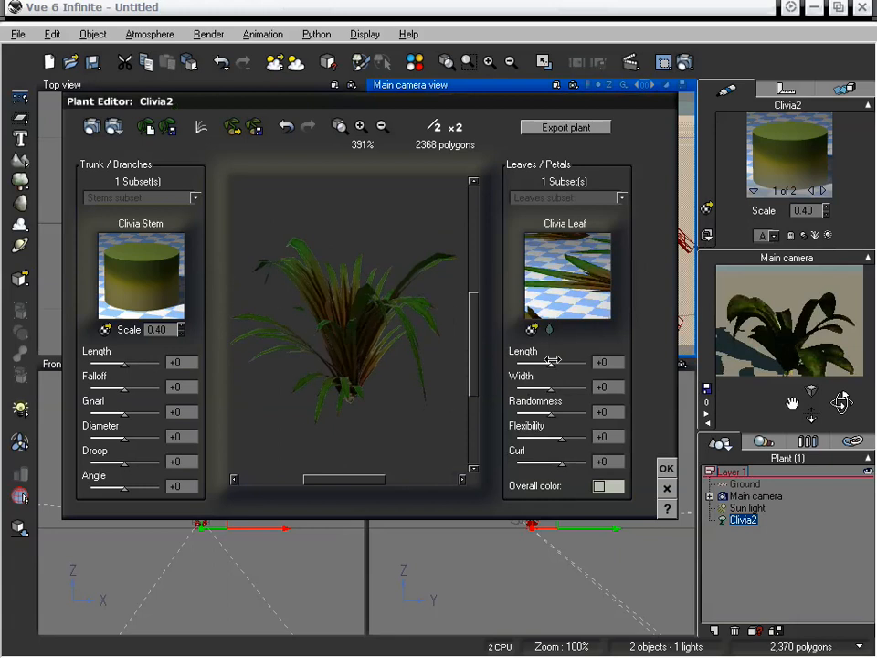
{"action": "left_click_drag", "start_coordinate": [546, 386], "coordinate": [567, 388]}
{"action": "left_click_drag", "start_coordinate": [356, 382], "coordinate": [388, 320]}
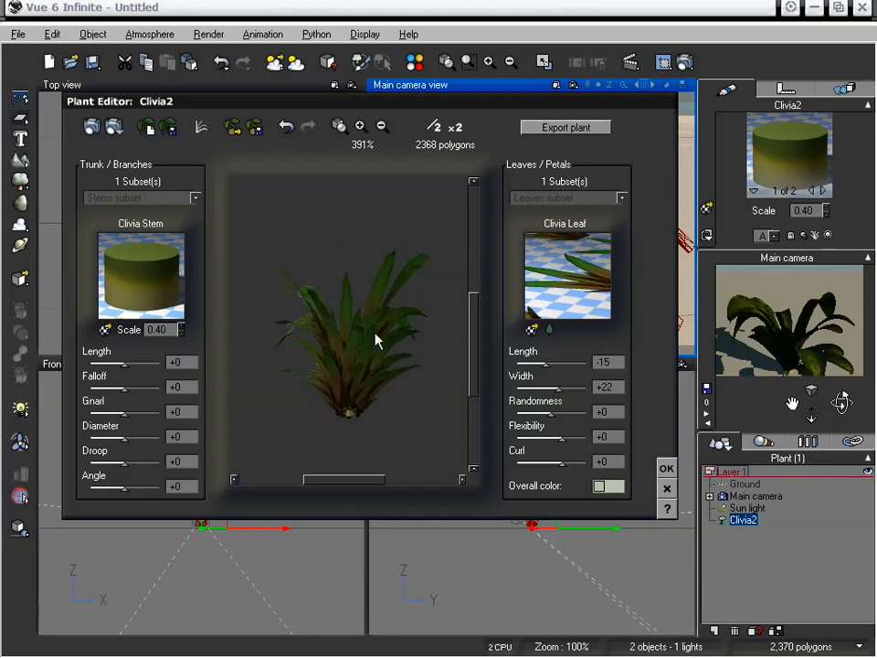
{"action": "left_click_drag", "start_coordinate": [376, 334], "coordinate": [311, 307]}
{"action": "left_click_drag", "start_coordinate": [418, 257], "coordinate": [322, 284]}
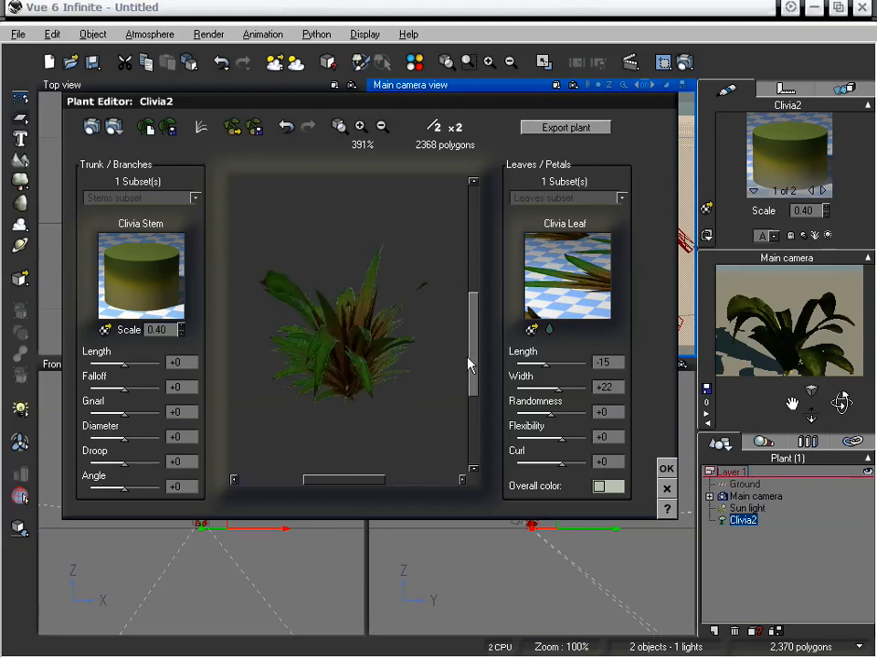
{"action": "left_click_drag", "start_coordinate": [553, 363], "coordinate": [547, 365]}
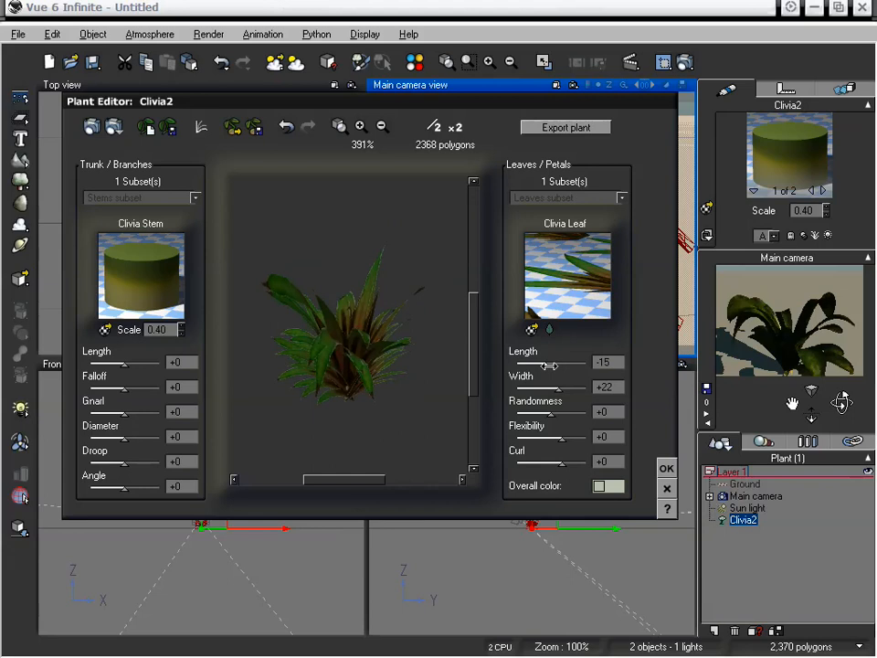
{"action": "left_click_drag", "start_coordinate": [564, 464], "coordinate": [555, 464]}
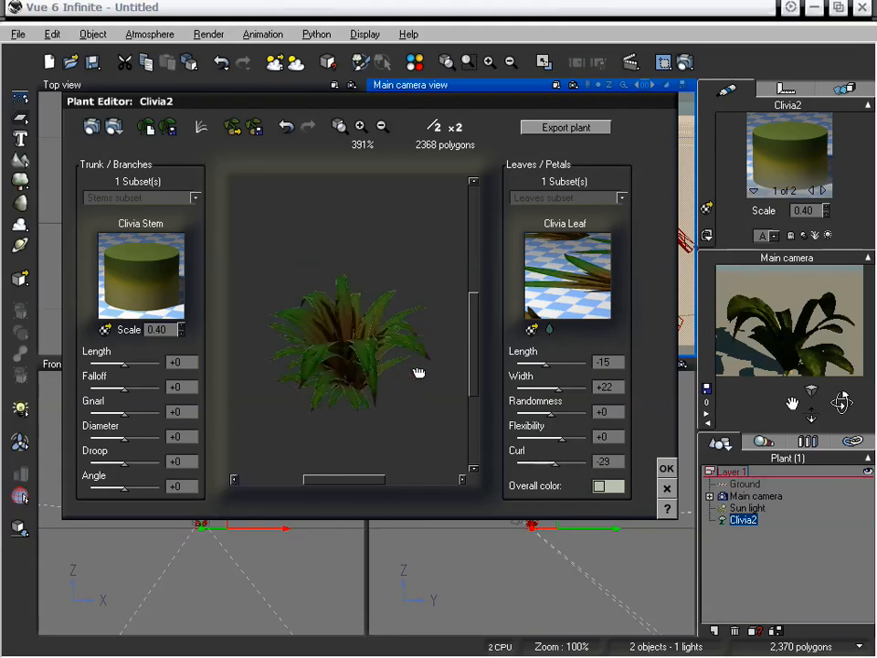
{"action": "left_click_drag", "start_coordinate": [363, 395], "coordinate": [386, 383]}
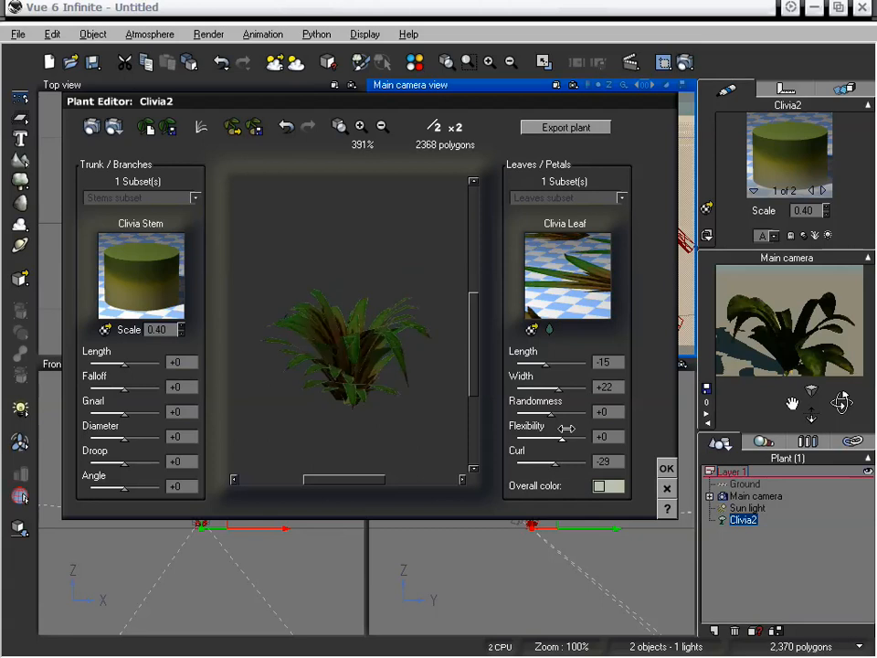
Try a leaf flexibility of -80, return it to +0, and accept the plant changes.
{"action": "left_click_drag", "start_coordinate": [566, 435], "coordinate": [546, 439]}
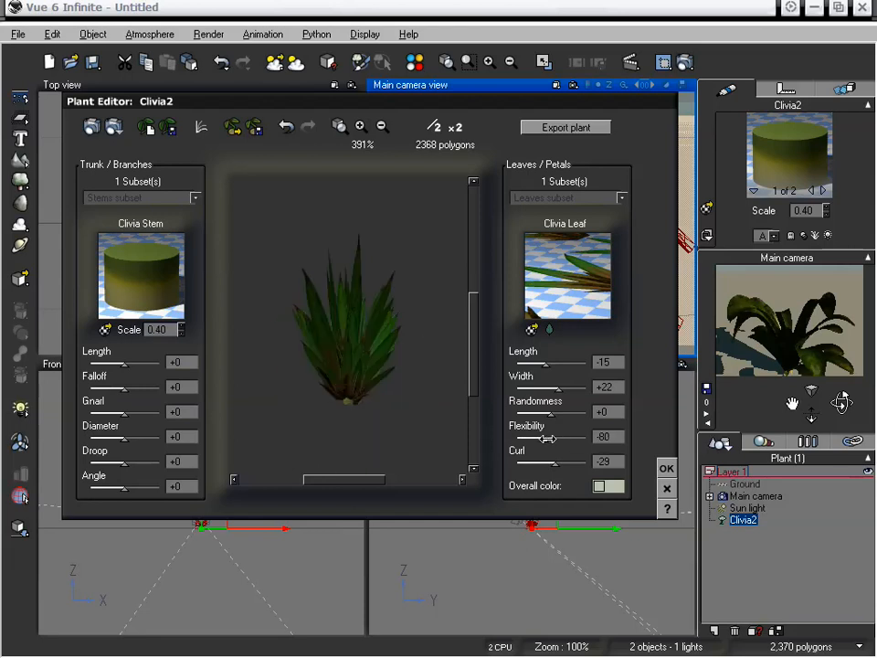
{"action": "mouse_move", "coordinate": [351, 320]}
{"action": "left_mouse_down"}
{"action": "mouse_move", "coordinate": [347, 386]}
{"action": "mouse_move", "coordinate": [353, 300]}
{"action": "left_mouse_up"}
{"action": "left_click_drag", "start_coordinate": [428, 372], "coordinate": [396, 372]}
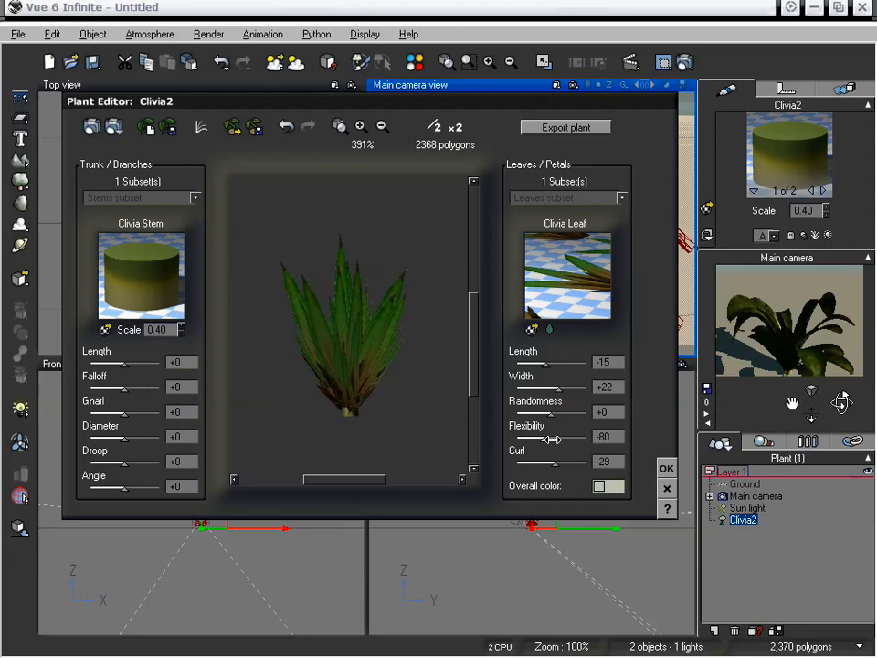
{"action": "left_click_drag", "start_coordinate": [551, 440], "coordinate": [567, 439]}
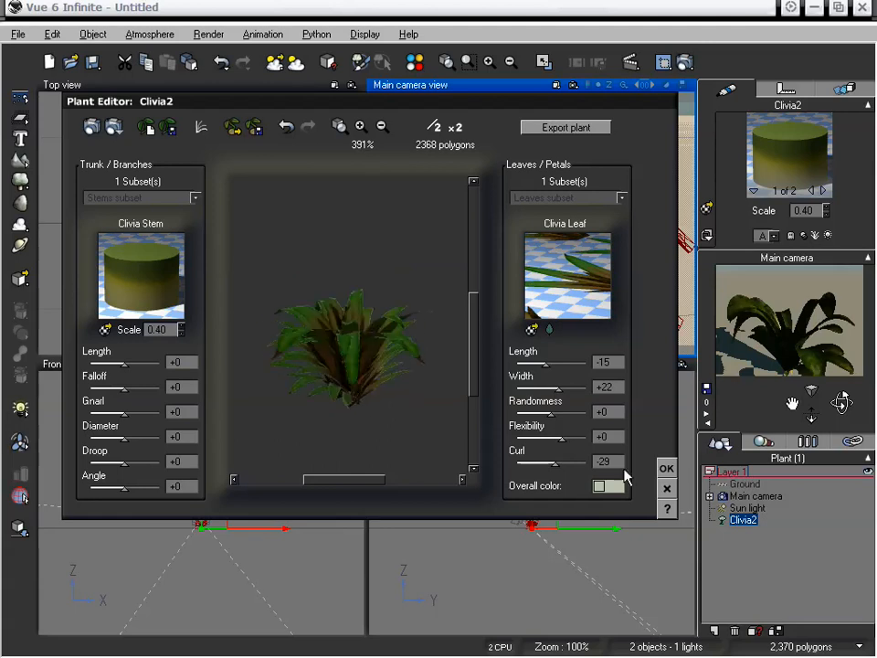
{"action": "left_click", "coordinate": [666, 468]}
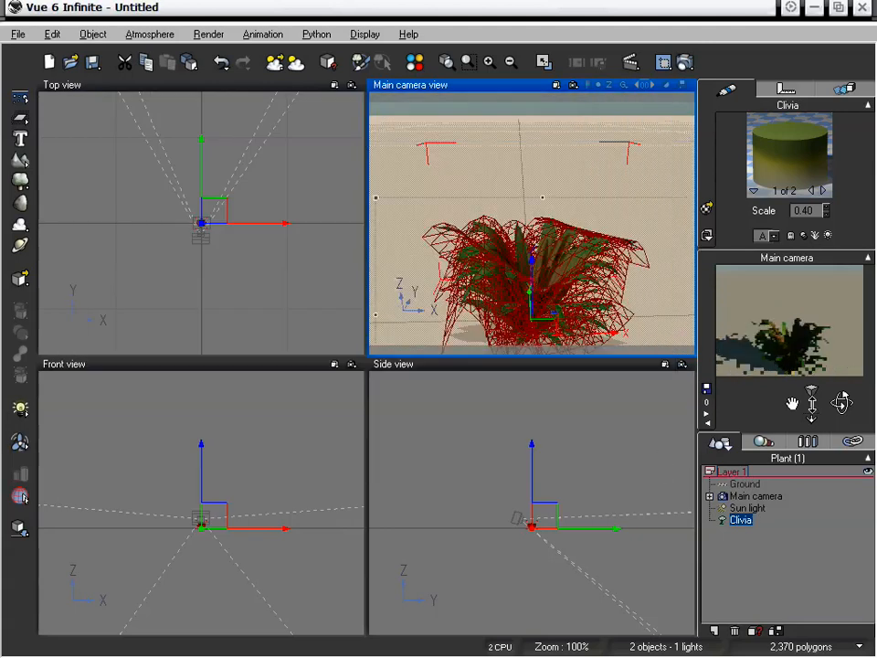
Reposition the atmosphere's sun to an azimuth of about 104.9° and a pitch of about 120.3°.
{"action": "left_click", "coordinate": [144, 34]}
{"action": "left_click", "coordinate": [155, 109]}
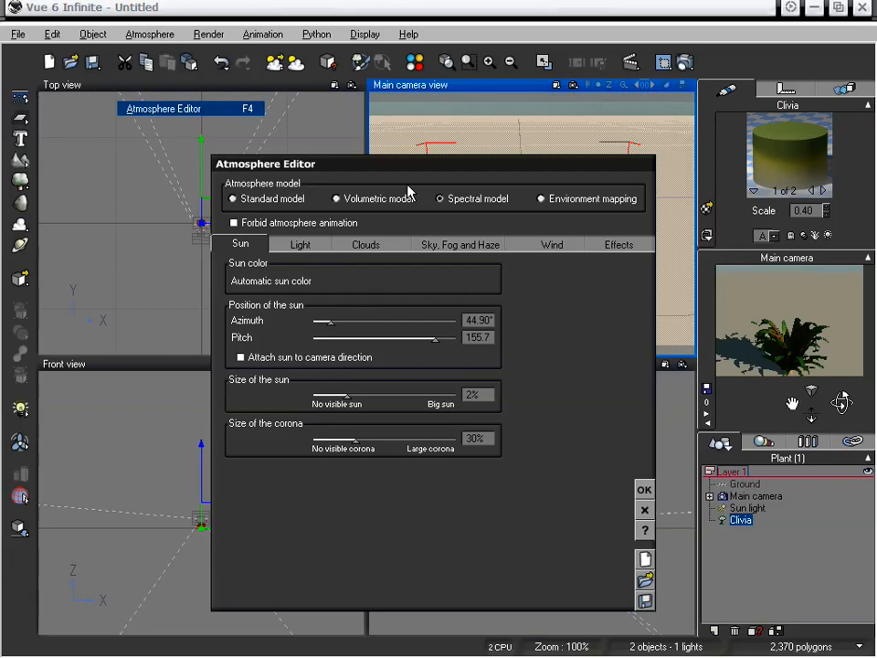
{"action": "left_click_drag", "start_coordinate": [415, 166], "coordinate": [315, 142]}
{"action": "left_click_drag", "start_coordinate": [334, 312], "coordinate": [285, 312]}
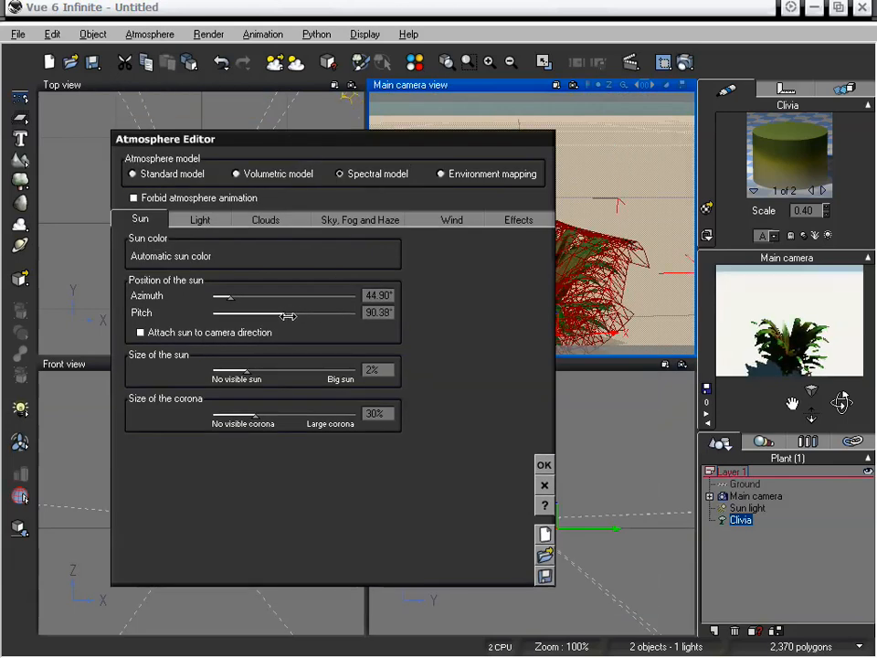
{"action": "left_click_drag", "start_coordinate": [233, 300], "coordinate": [256, 296]}
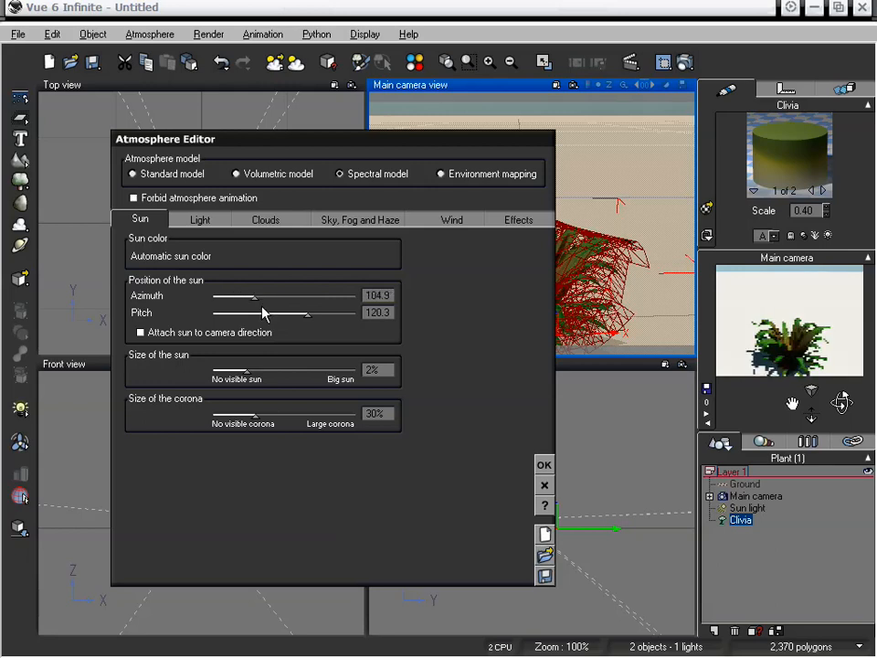
{"action": "left_click", "coordinate": [544, 464]}
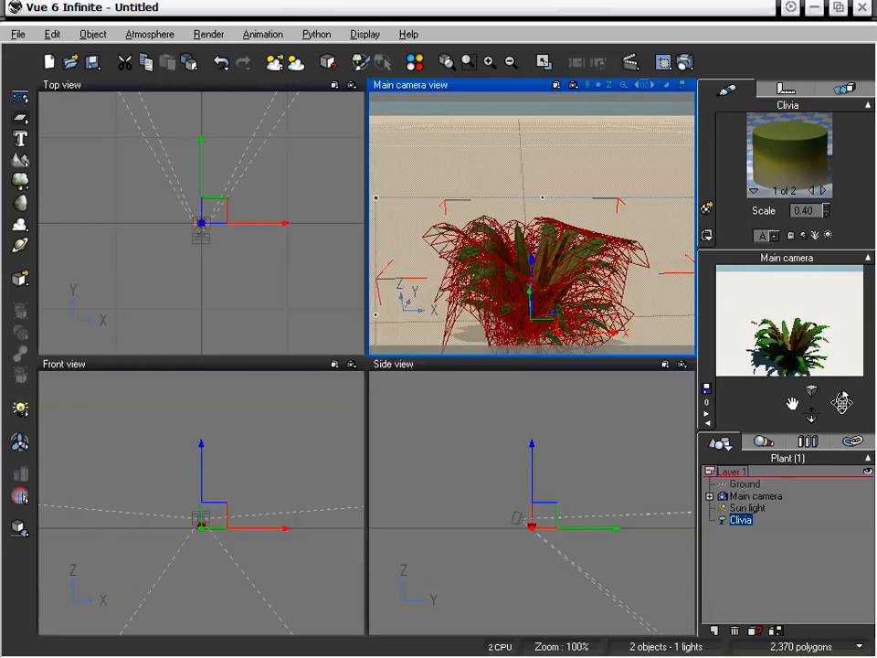
Frame the plant closely from a higher camera angle and render it to screen at Final quality and 640x480.
{"action": "left_click_drag", "start_coordinate": [842, 402], "coordinate": [844, 420]}
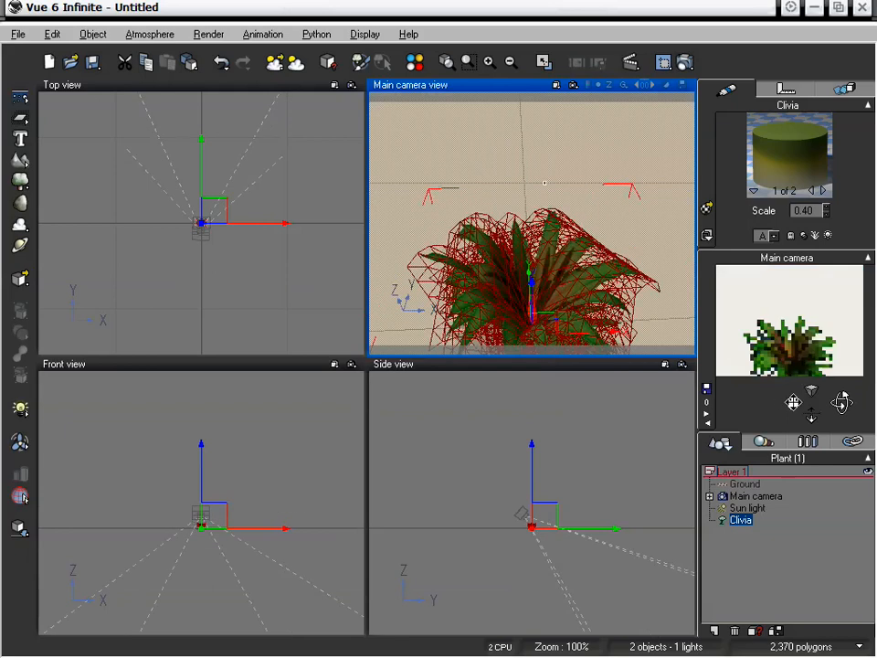
{"action": "left_click_drag", "start_coordinate": [793, 403], "coordinate": [812, 410]}
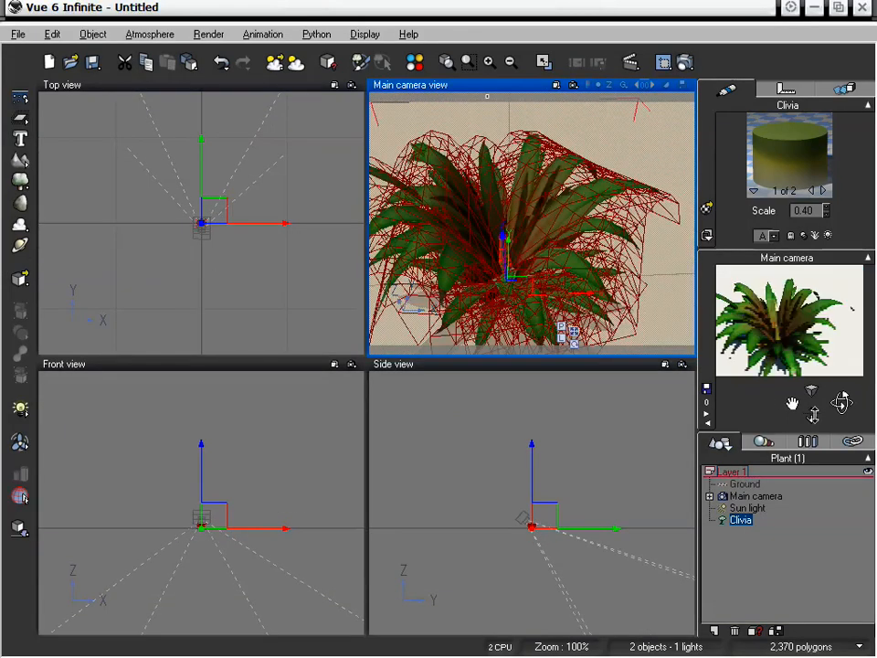
{"action": "left_click", "coordinate": [686, 63]}
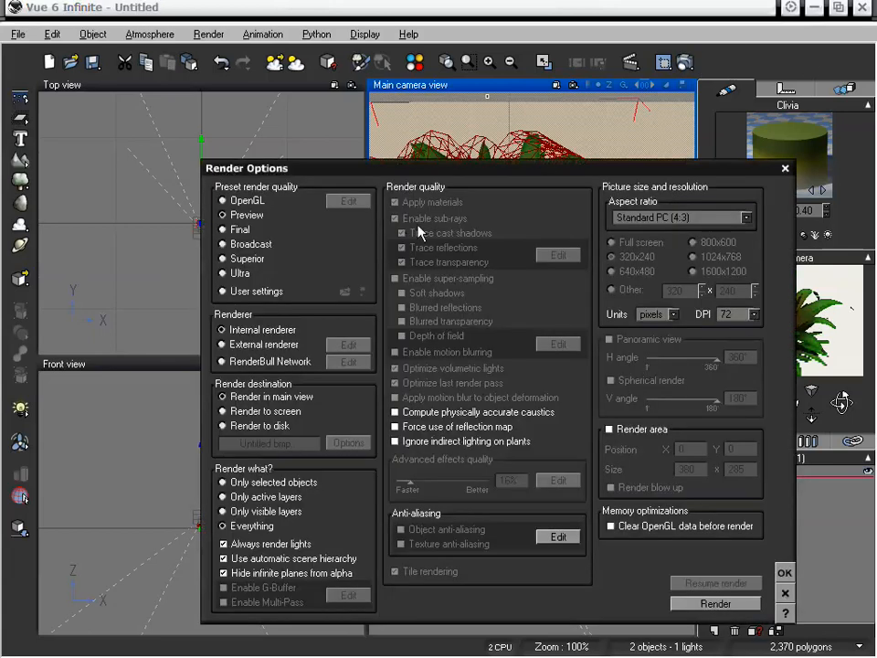
{"action": "left_click_drag", "start_coordinate": [359, 165], "coordinate": [324, 131]}
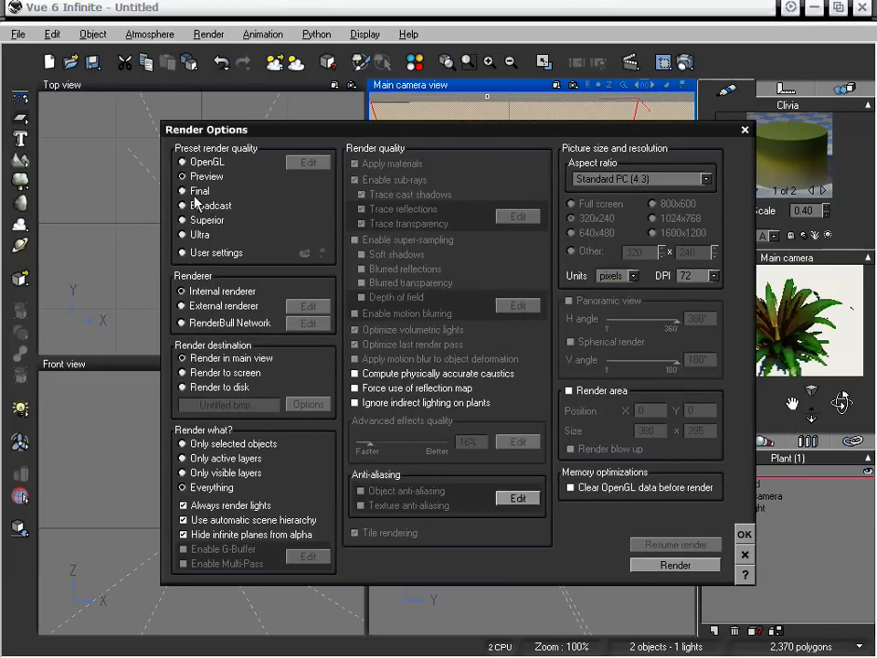
{"action": "left_click", "coordinate": [183, 191]}
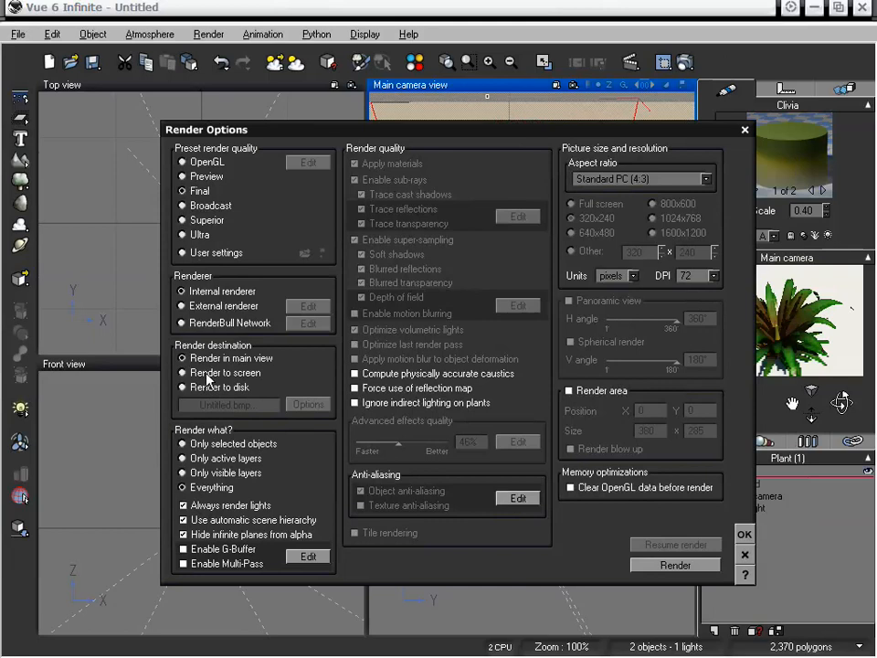
{"action": "left_click", "coordinate": [207, 374]}
{"action": "left_click", "coordinate": [593, 235]}
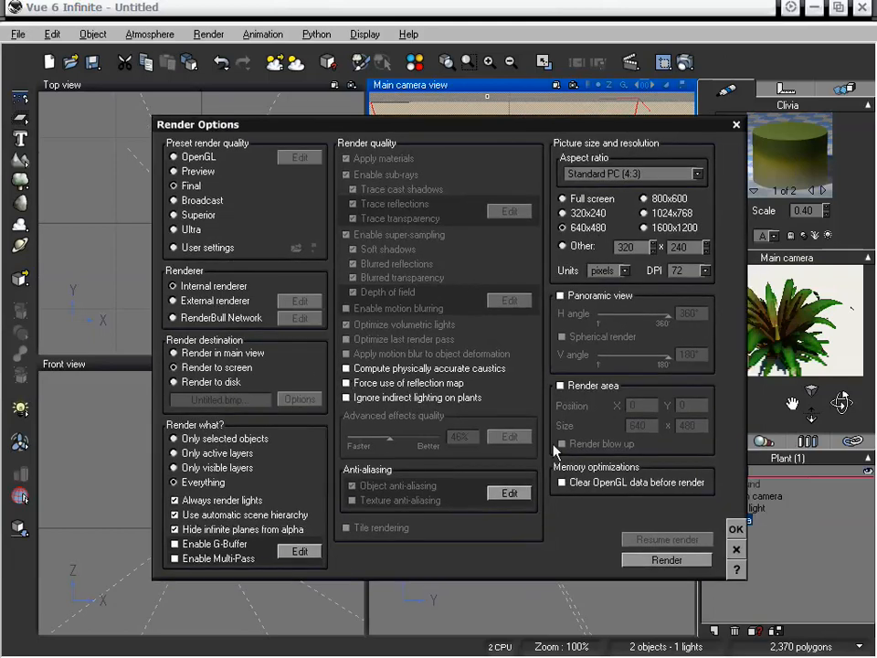
{"action": "left_click", "coordinate": [736, 532]}
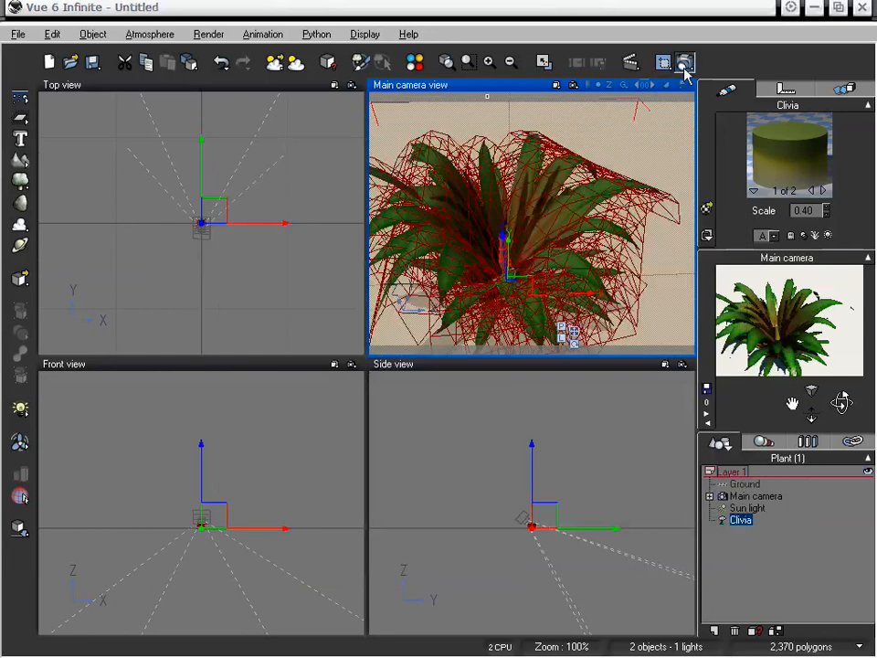
{"action": "left_click", "coordinate": [683, 63]}
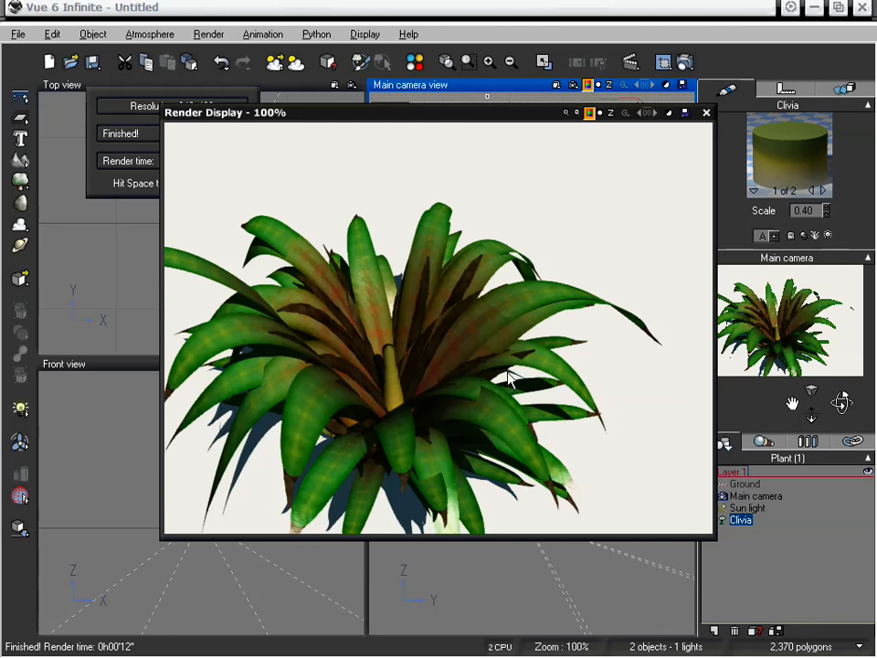
Close the finished render and orbit the main camera around the plant to a lower viewing angle.
{"action": "left_click", "coordinate": [706, 112]}
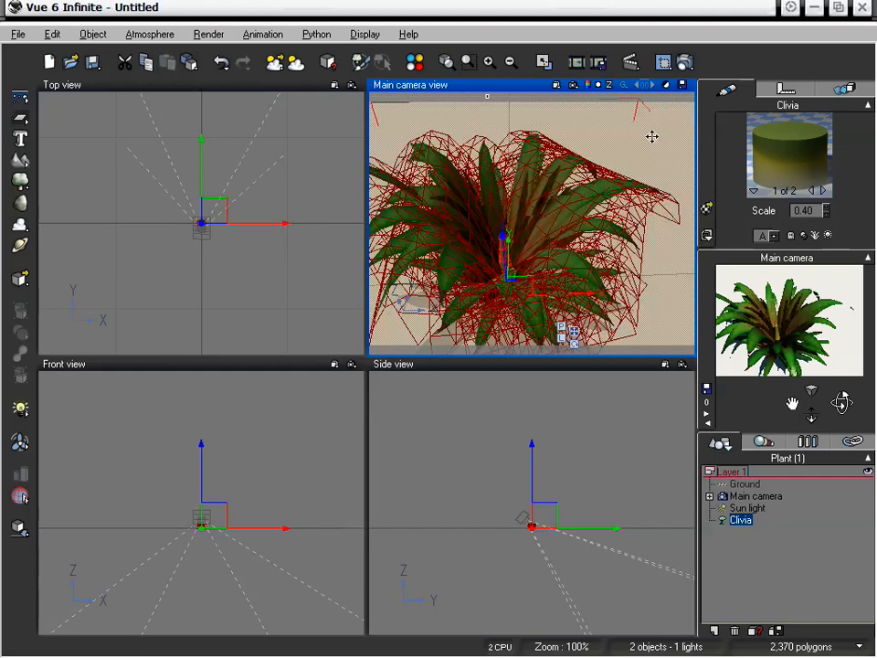
{"action": "left_click", "coordinate": [824, 190]}
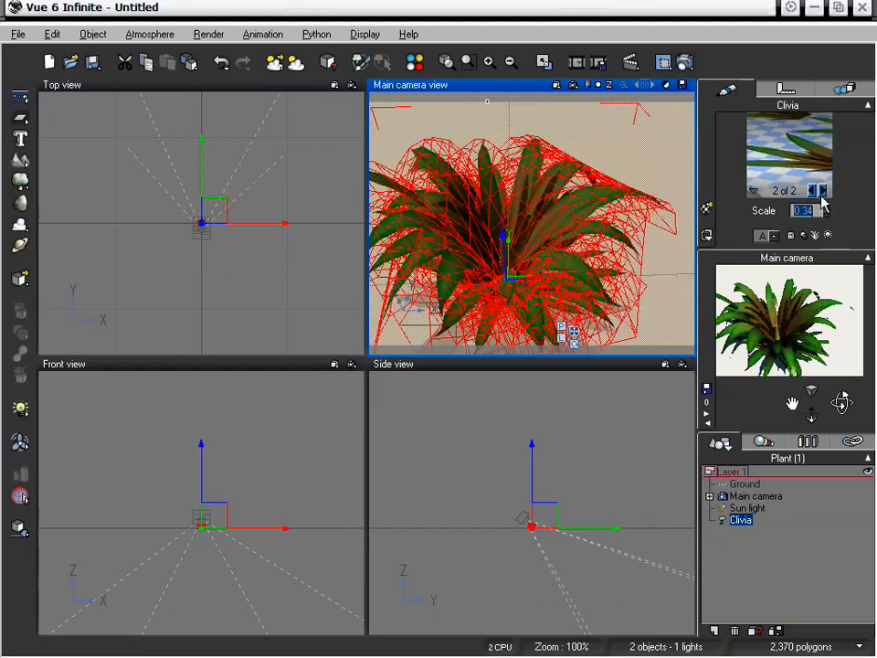
{"action": "left_click", "coordinate": [812, 190]}
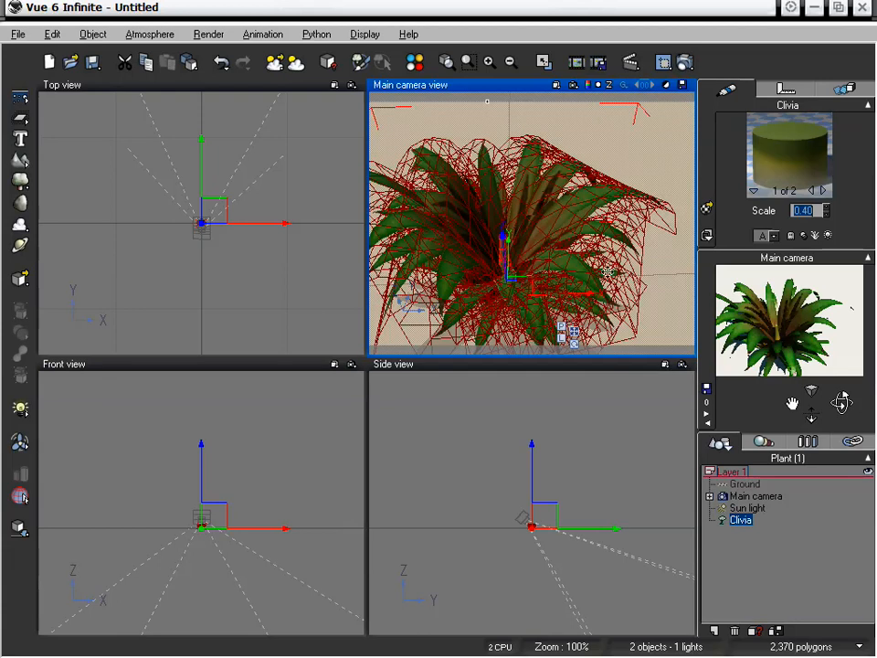
{"action": "mouse_move", "coordinate": [847, 402]}
{"action": "left_mouse_down"}
{"action": "mouse_move", "coordinate": [856, 412]}
{"action": "mouse_move", "coordinate": [850, 418]}
{"action": "mouse_move", "coordinate": [843, 408]}
{"action": "left_mouse_up"}
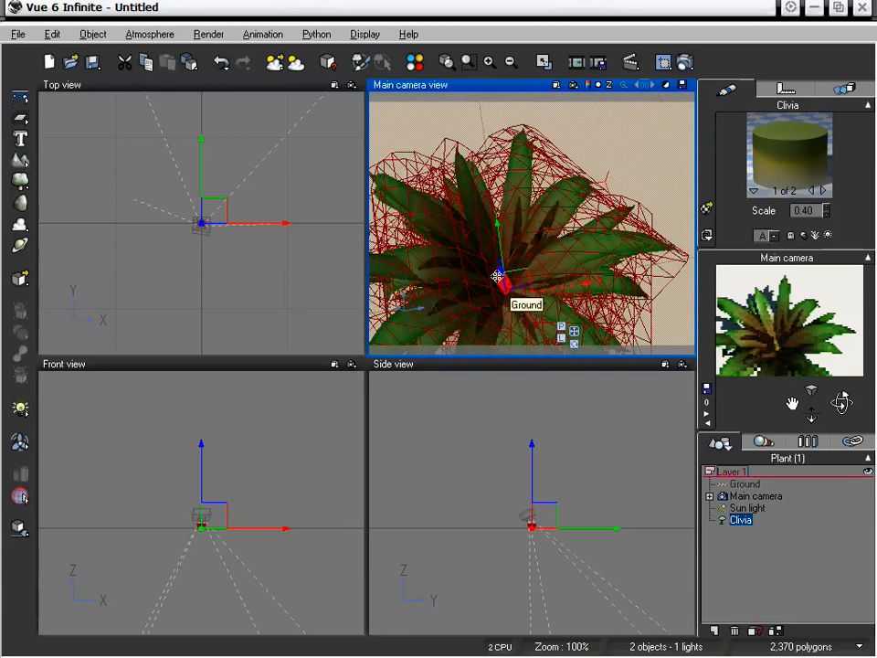
{"action": "left_click_drag", "start_coordinate": [504, 280], "coordinate": [517, 313]}
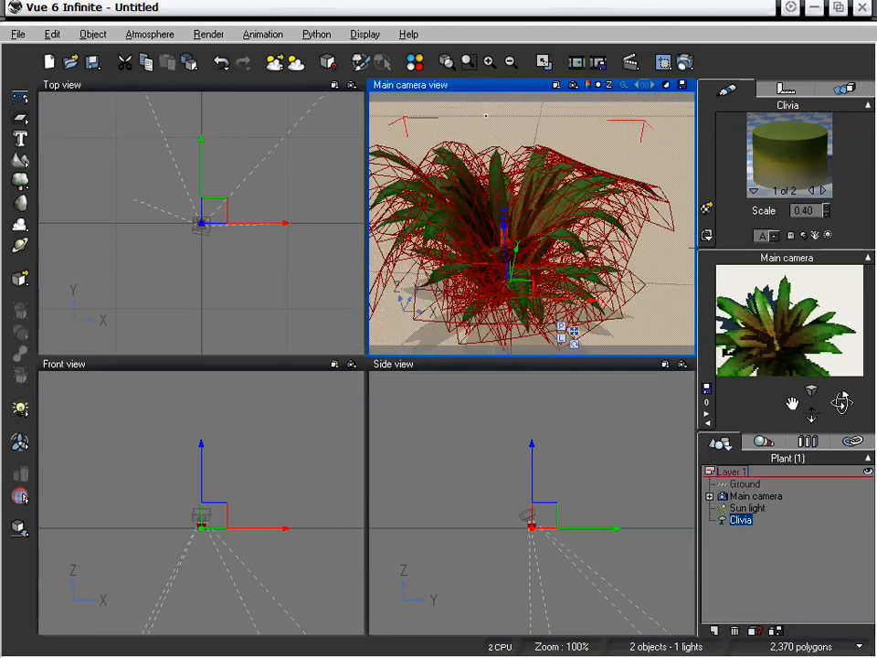
Open the Clivia Leaf material in the advanced editor and bring up the function graph of its colour picture.
{"action": "left_click", "coordinate": [823, 191]}
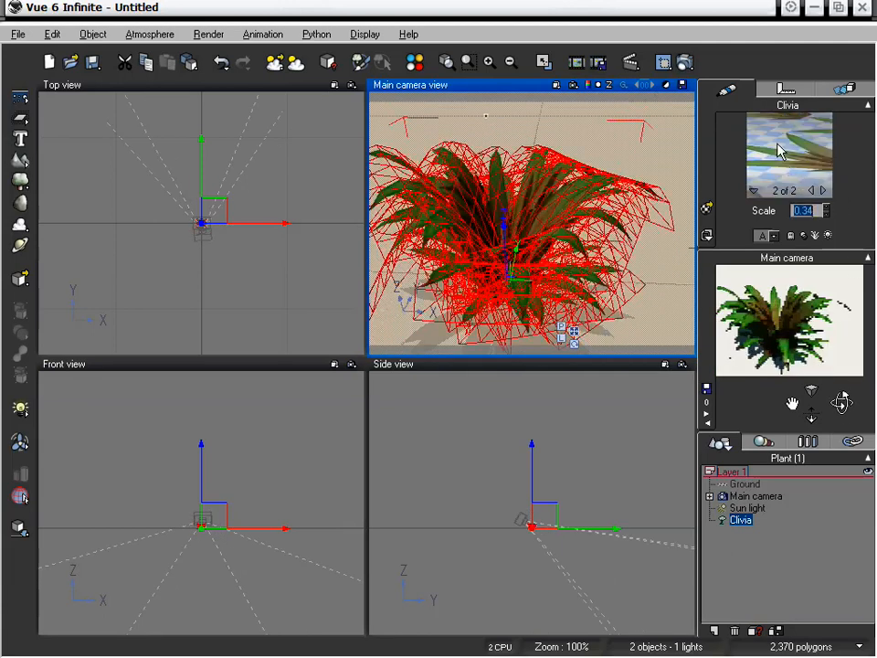
{"action": "double_click", "coordinate": [782, 149]}
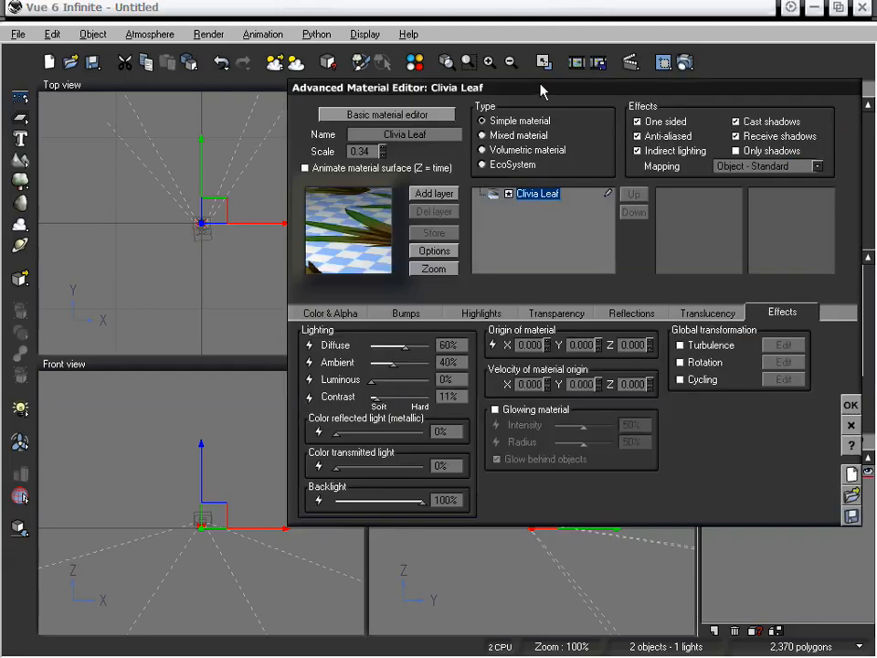
{"action": "left_click_drag", "start_coordinate": [542, 92], "coordinate": [430, 95]}
{"action": "left_click", "coordinate": [221, 317]}
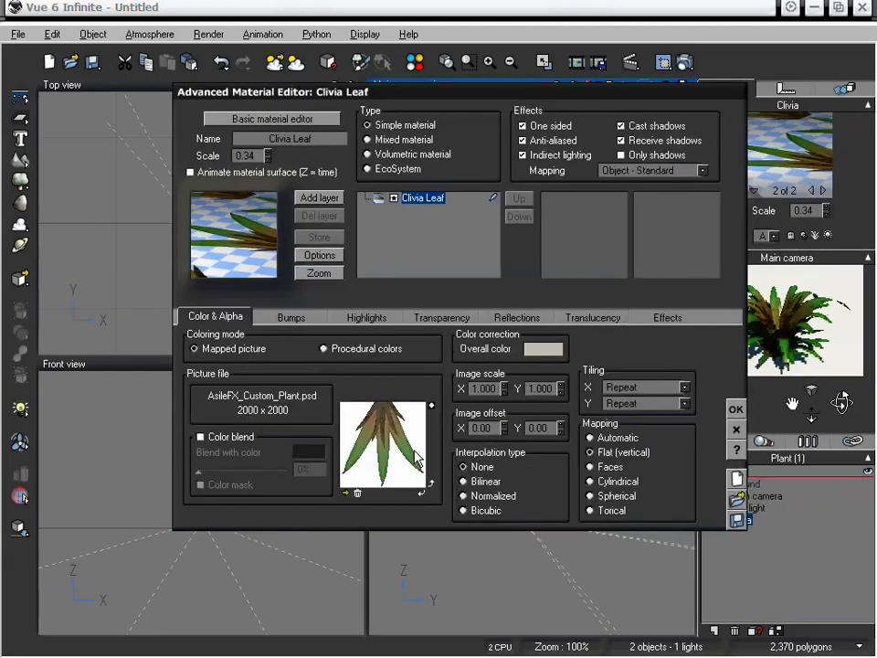
{"action": "right_click", "coordinate": [375, 426]}
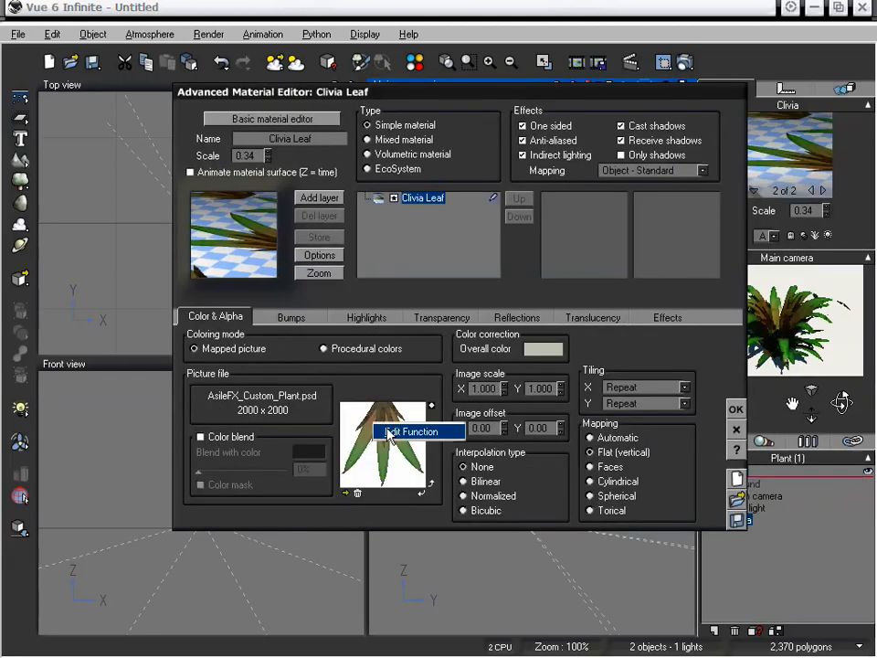
{"action": "left_click", "coordinate": [390, 435]}
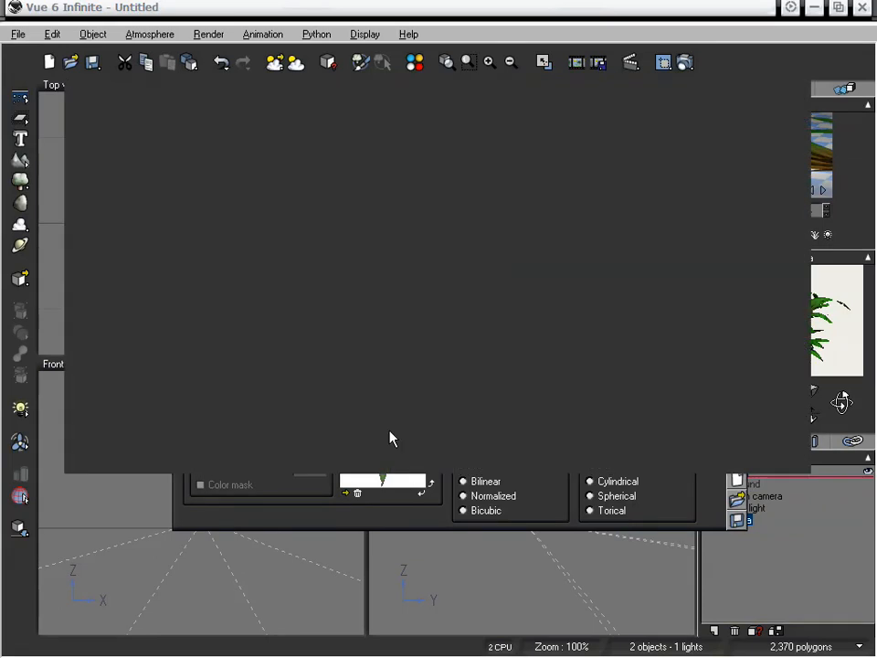
{"action": "left_click_drag", "start_coordinate": [482, 124], "coordinate": [457, 53]}
Load AsileFX_Custom_Plant_Bump.psd from the Custom Plant Paint Tut collection into the texture map node feeding the Bump output.
{"action": "left_click", "coordinate": [484, 376]}
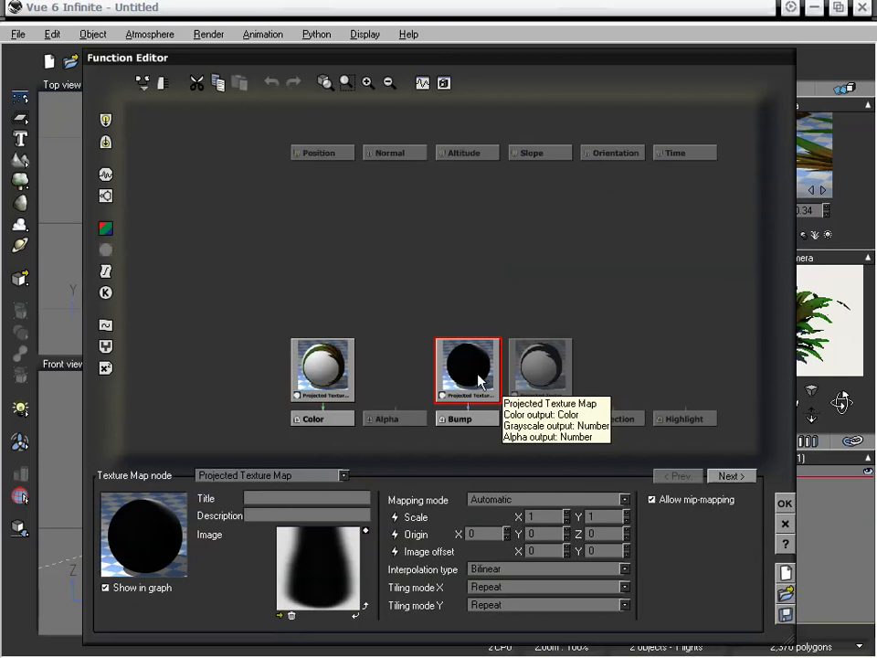
{"action": "left_click_drag", "start_coordinate": [468, 382], "coordinate": [473, 336]}
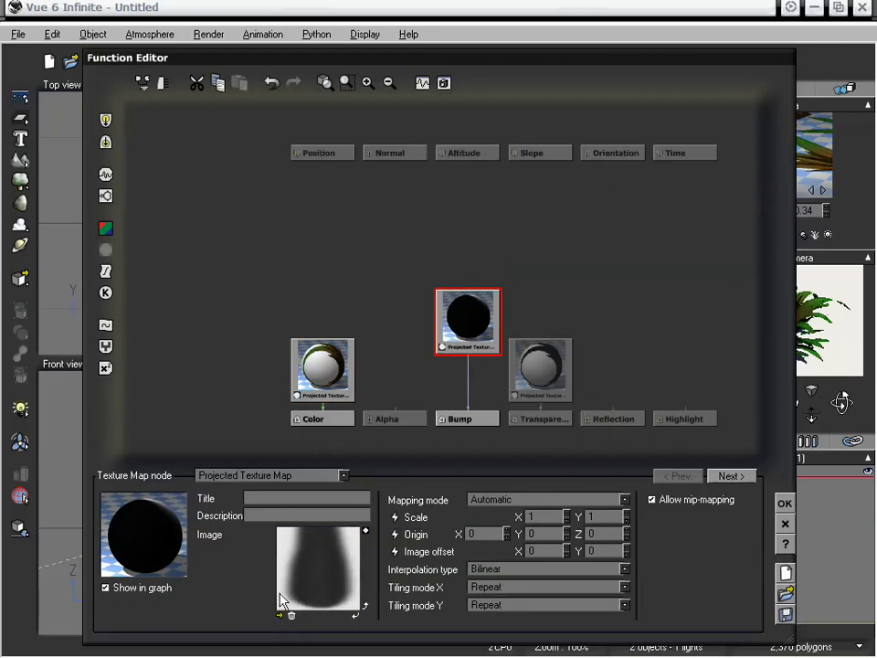
{"action": "left_click", "coordinate": [280, 616]}
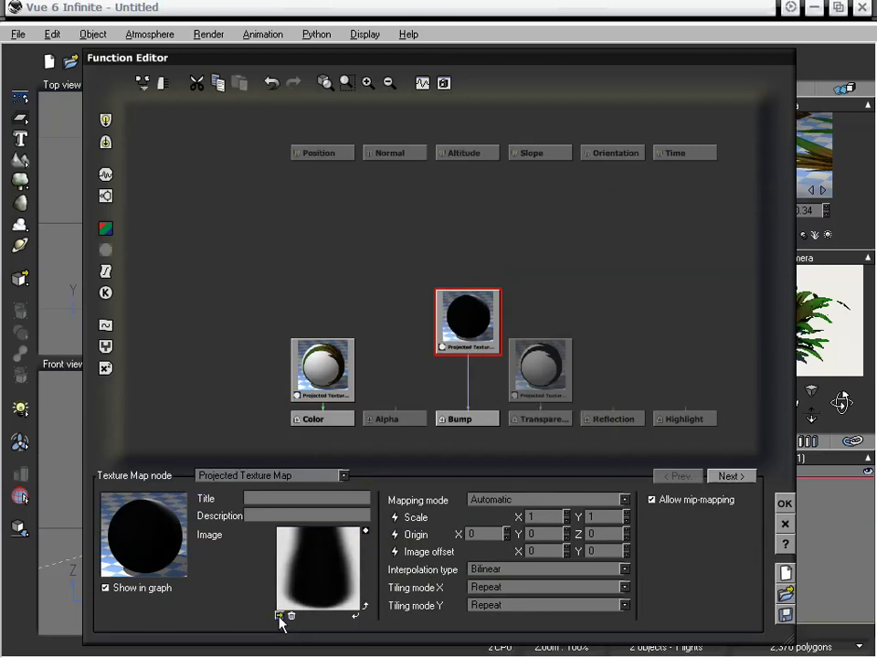
{"action": "left_click", "coordinate": [280, 618]}
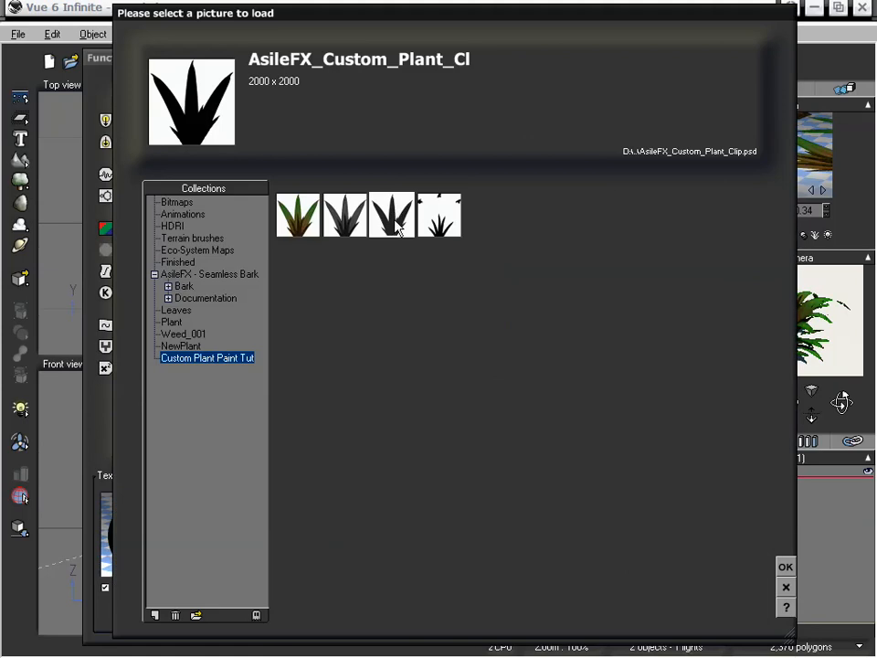
{"action": "left_click", "coordinate": [346, 216]}
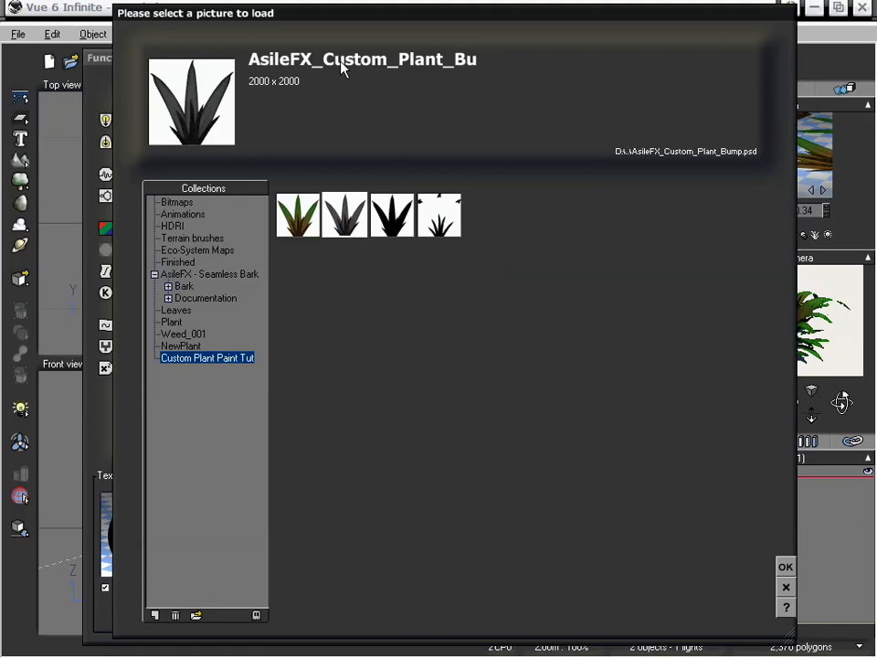
{"action": "left_click", "coordinate": [785, 568]}
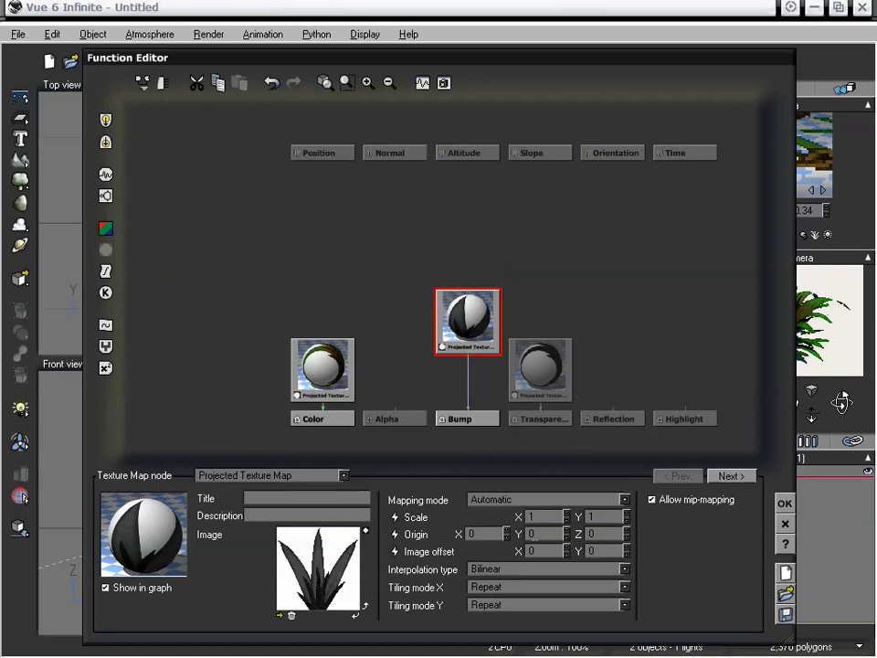
Rotate the bump image 180 degrees and set its mapping mode to Flat (vertical).
{"action": "left_click", "coordinate": [356, 616]}
{"action": "left_click", "coordinate": [356, 616]}
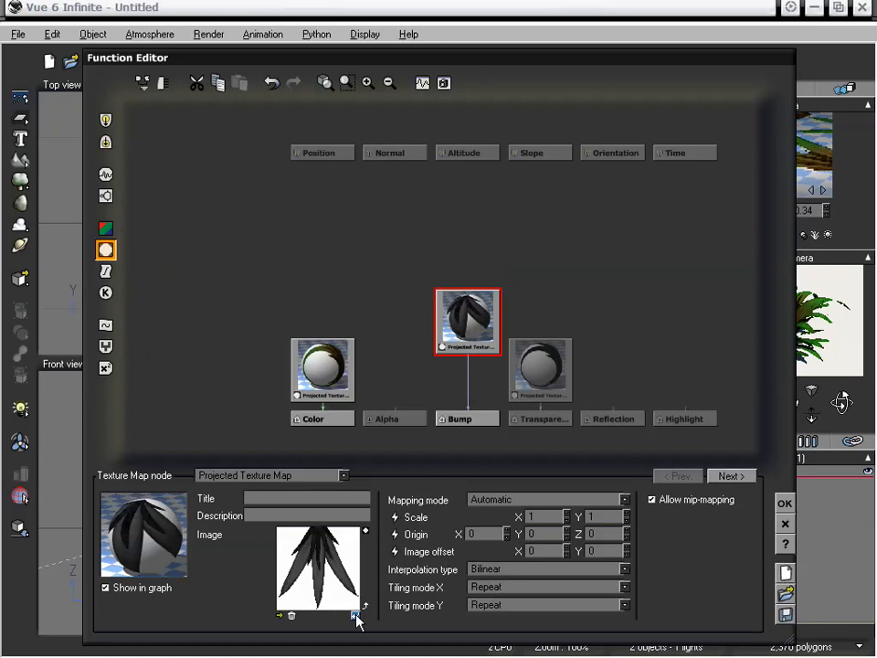
{"action": "left_click", "coordinate": [516, 500]}
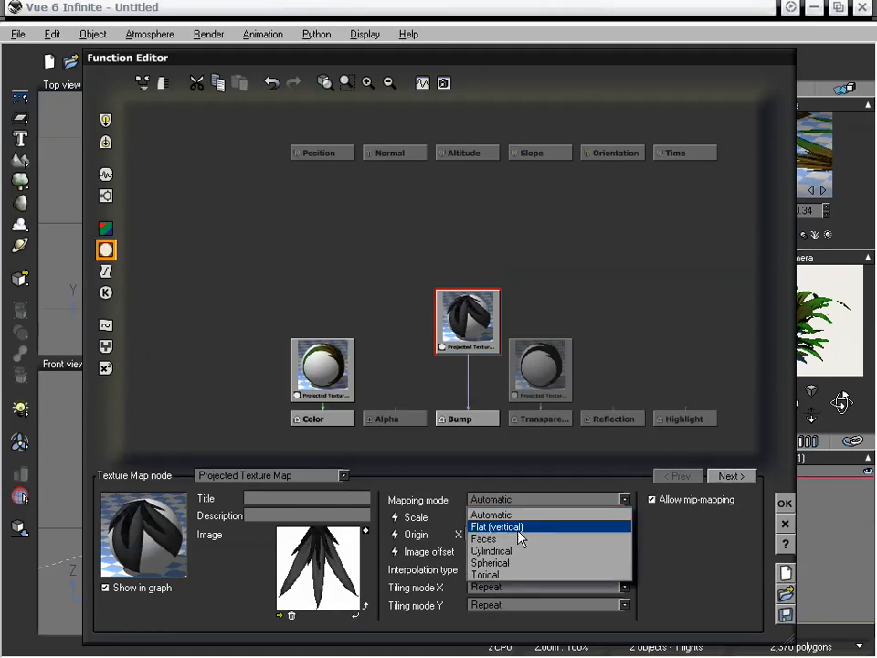
{"action": "left_click", "coordinate": [519, 526]}
{"action": "left_click_drag", "start_coordinate": [460, 329], "coordinate": [459, 379]}
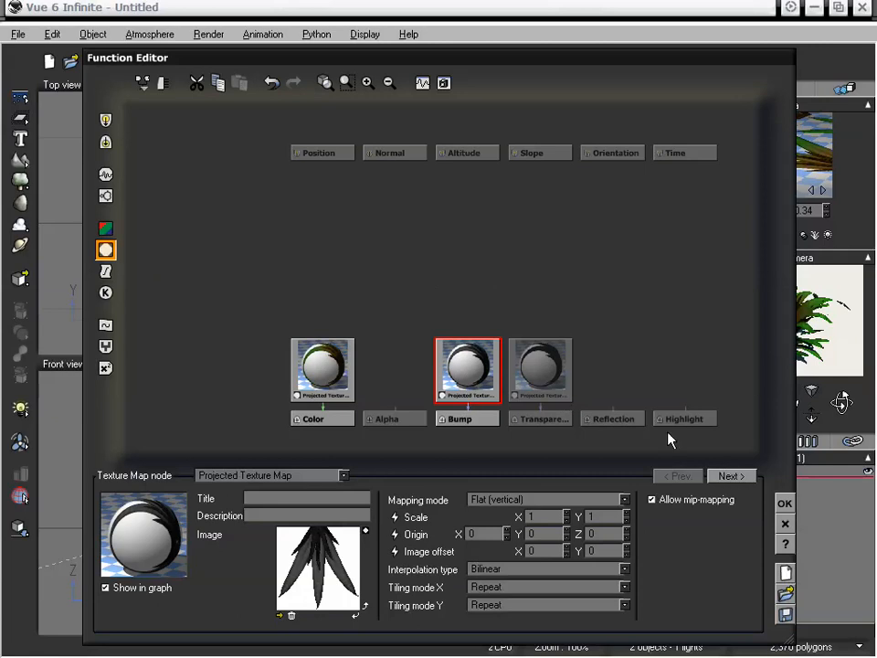
Add a projected texture map to the Highlight output and load AsileFX_Custom_Plant_Spec.psd into it.
{"action": "left_click", "coordinate": [695, 420]}
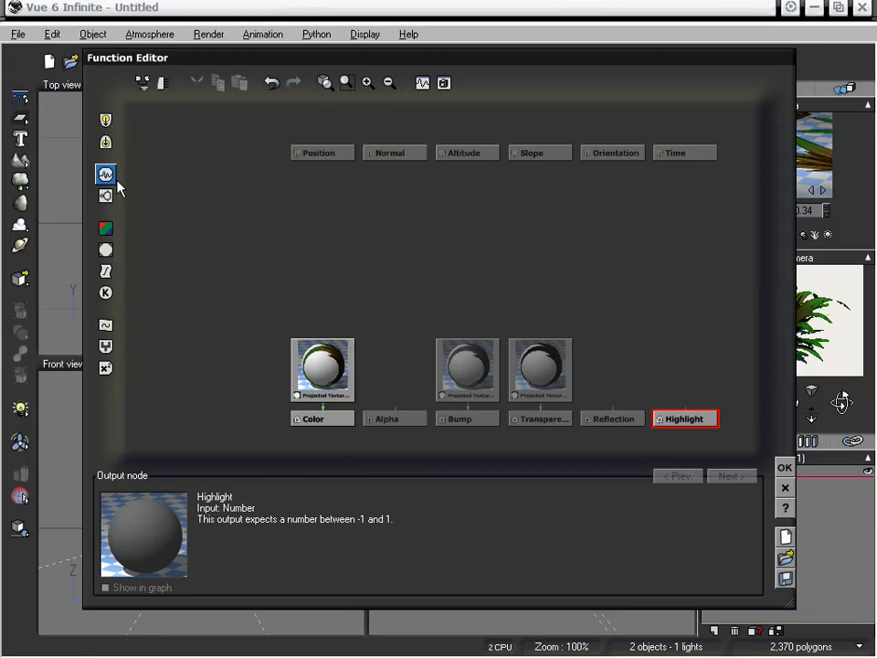
{"action": "left_click", "coordinate": [106, 251]}
{"action": "left_click", "coordinate": [693, 388]}
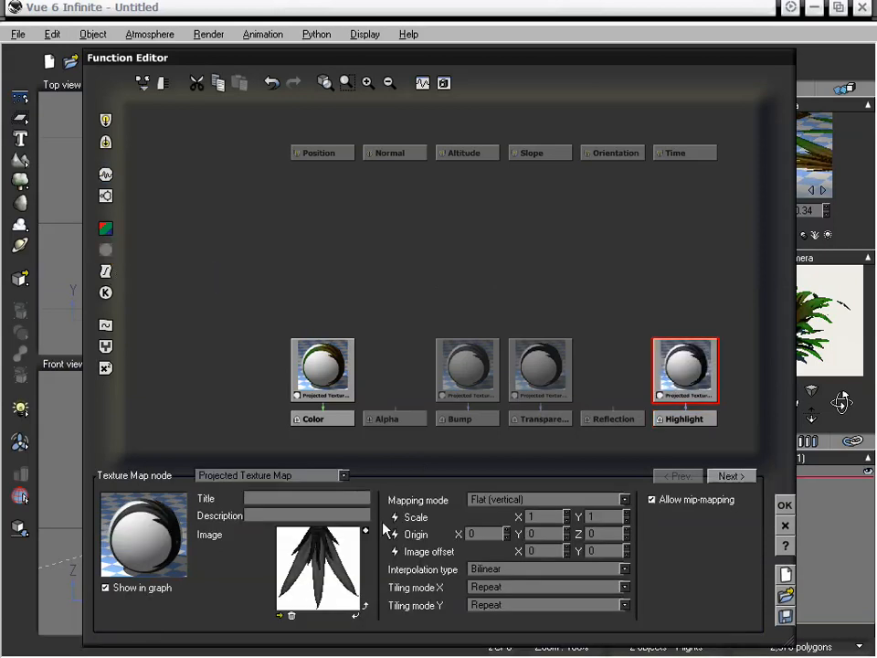
{"action": "left_click", "coordinate": [279, 616]}
{"action": "mouse_move", "coordinate": [439, 222]}
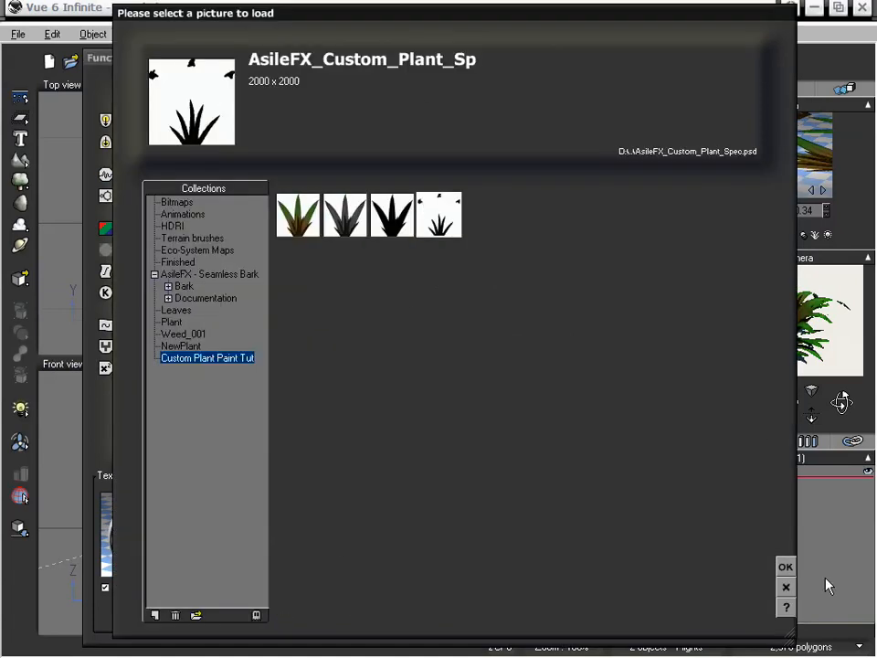
{"action": "left_click", "coordinate": [787, 569]}
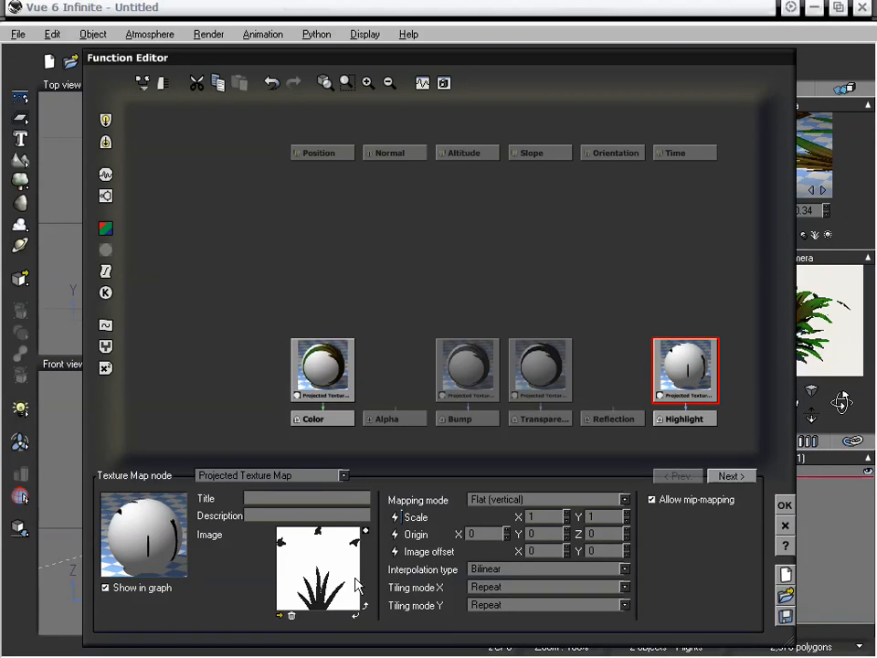
Rotate the specular image 180 degrees and accept the function graph changes.
{"action": "left_click", "coordinate": [356, 616]}
{"action": "left_click", "coordinate": [355, 616]}
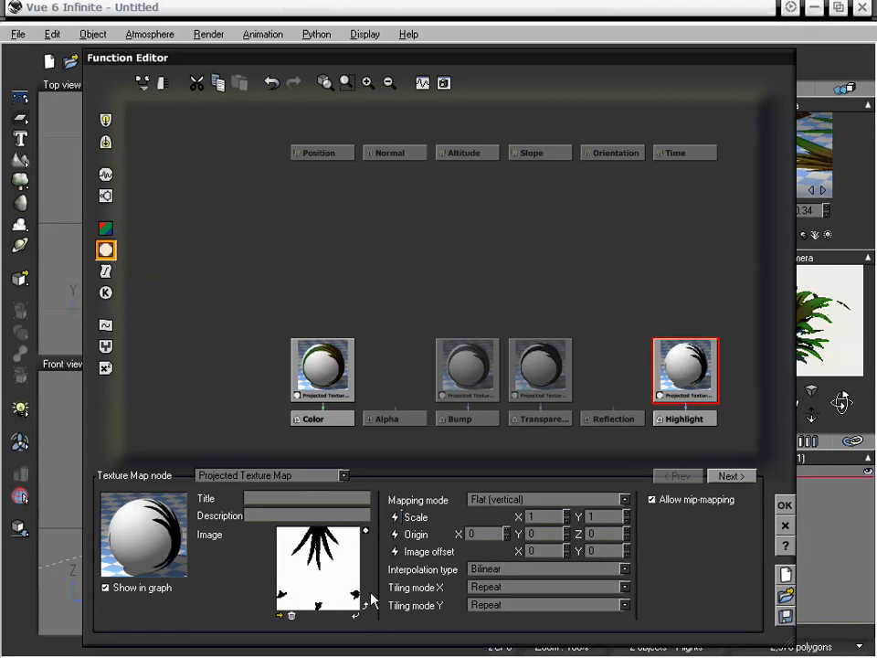
{"action": "left_click", "coordinate": [785, 504]}
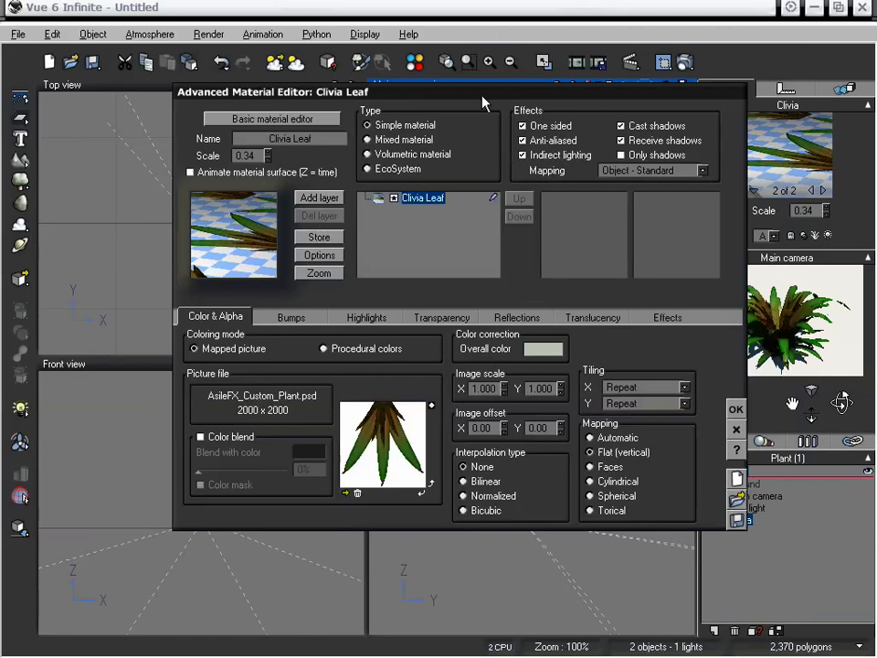
Open the function graph for the leaf's Luminous effect and line up the Highlight texture and Luminous constant nodes above their outputs.
{"action": "left_click_drag", "start_coordinate": [482, 93], "coordinate": [368, 87]}
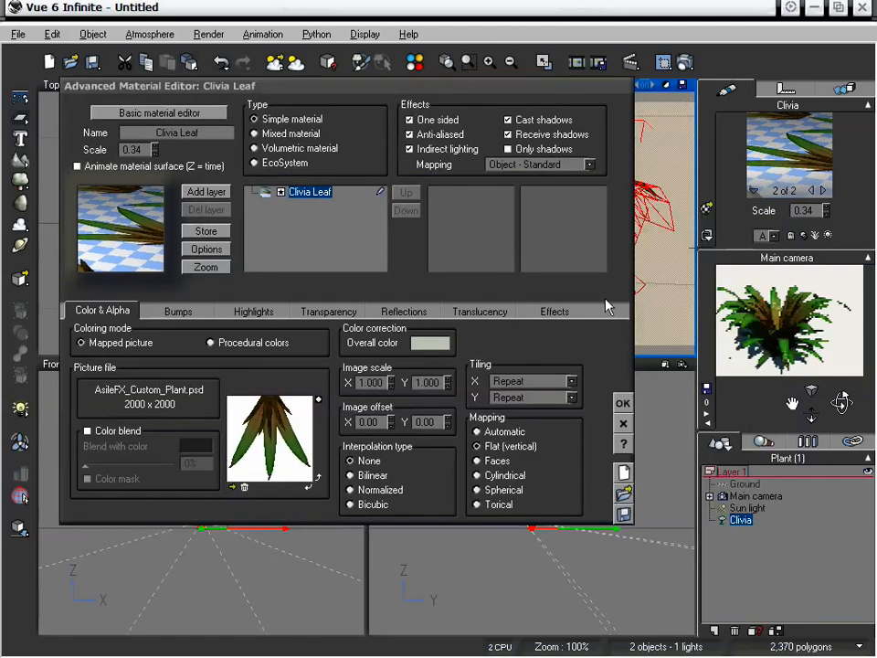
{"action": "left_click", "coordinate": [560, 312]}
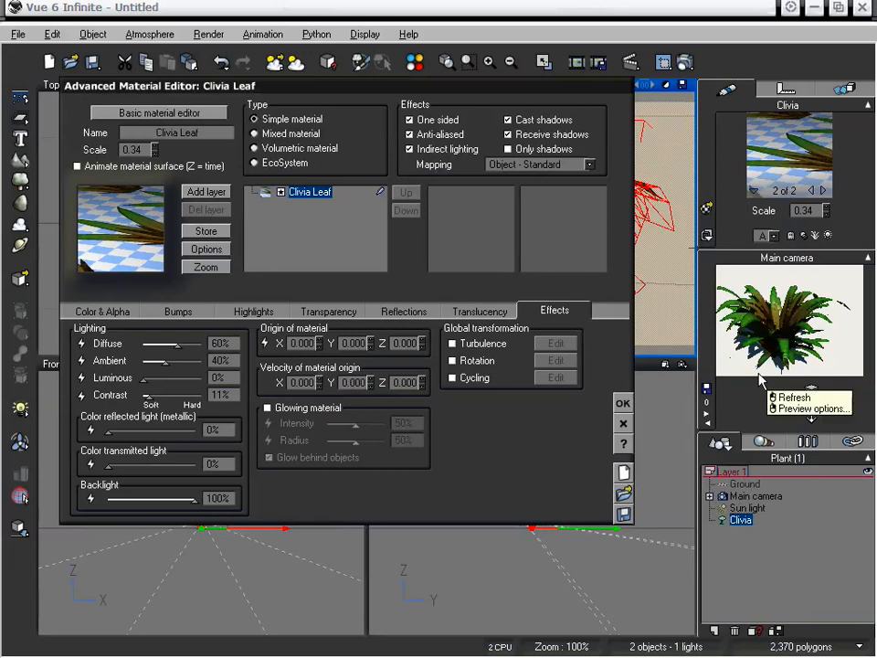
{"action": "left_click", "coordinate": [84, 379]}
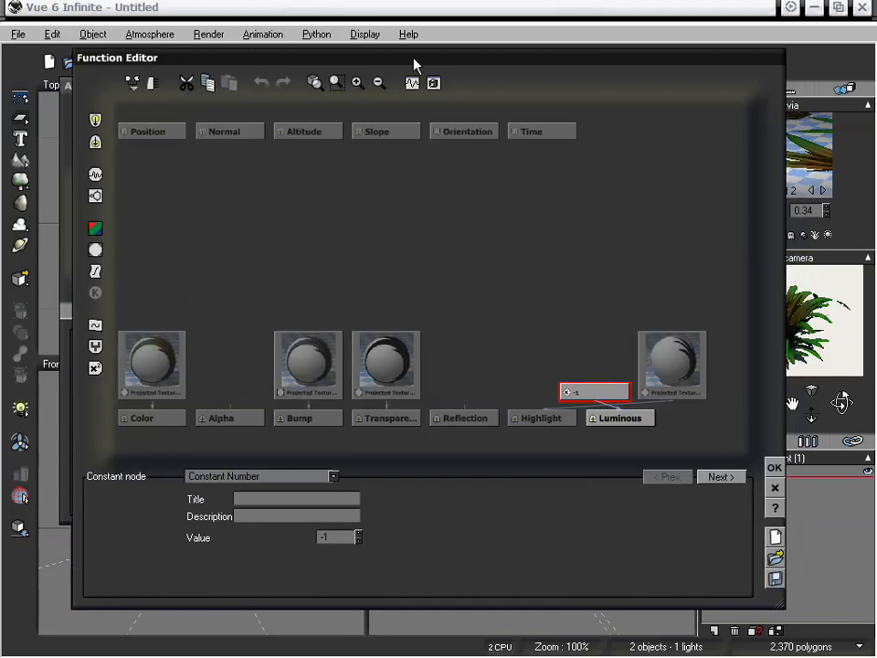
{"action": "left_click_drag", "start_coordinate": [622, 392], "coordinate": [607, 316]}
{"action": "left_click", "coordinate": [699, 363]}
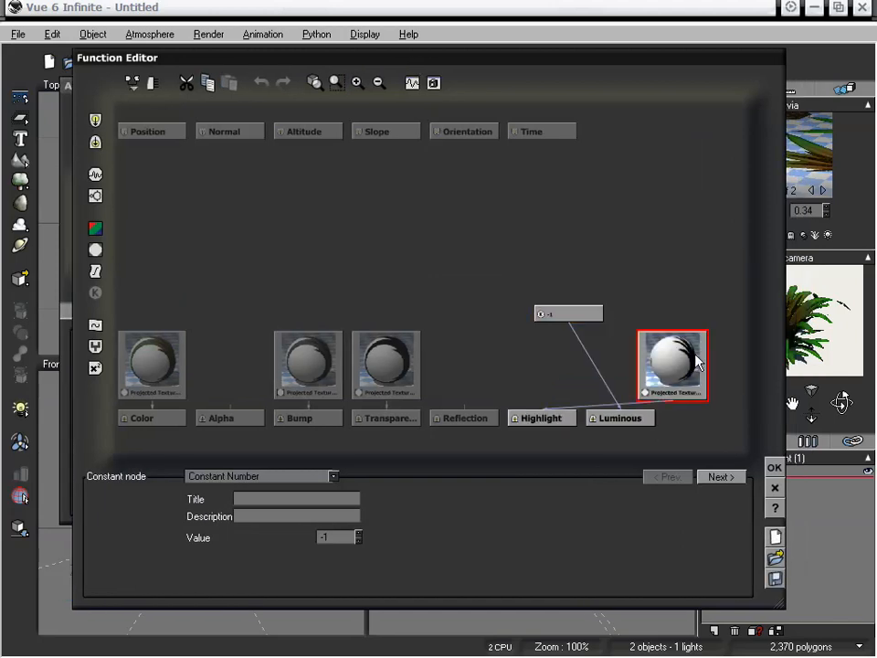
{"action": "left_click_drag", "start_coordinate": [699, 364], "coordinate": [577, 366]}
{"action": "left_click_drag", "start_coordinate": [571, 314], "coordinate": [637, 364]}
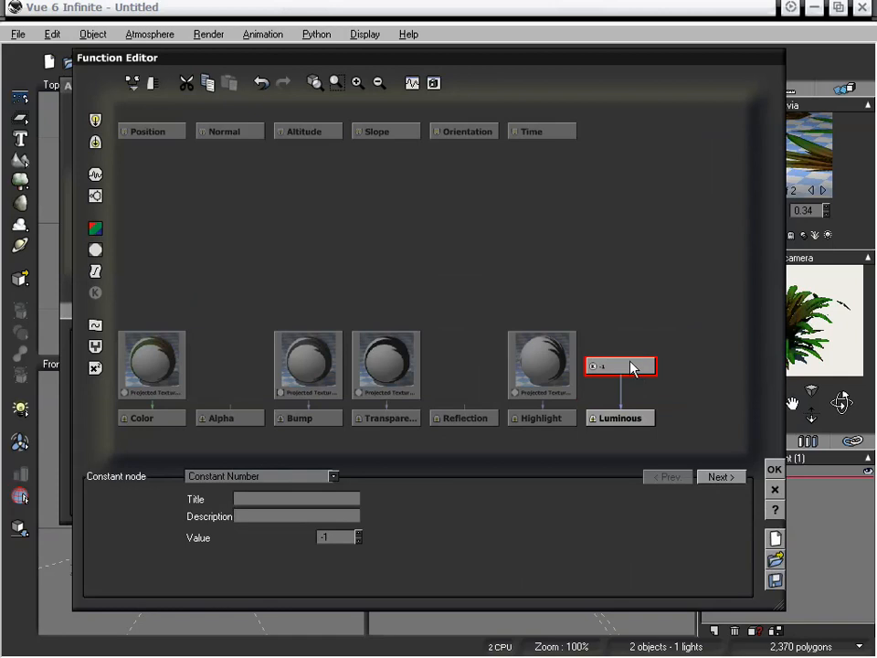
{"action": "left_click", "coordinate": [96, 249]}
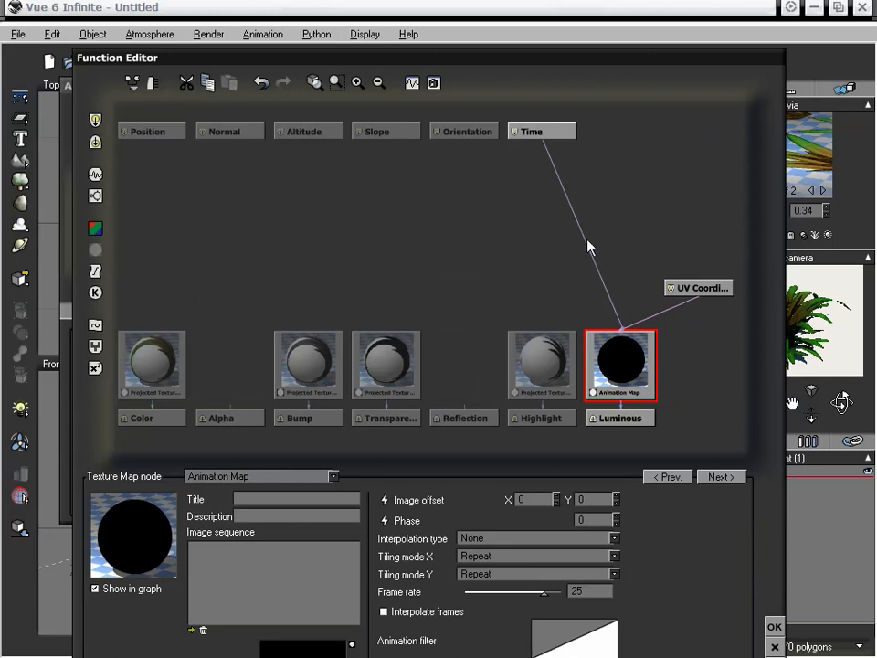
{"action": "left_click_drag", "start_coordinate": [637, 388], "coordinate": [637, 334]}
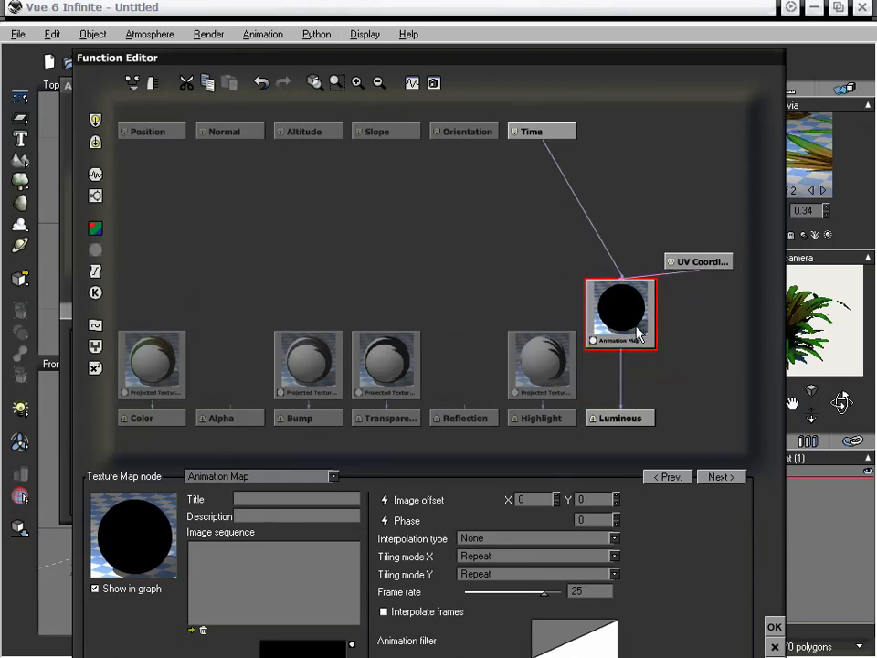
{"action": "key", "text": "Delete"}
{"action": "left_click", "coordinate": [703, 261]}
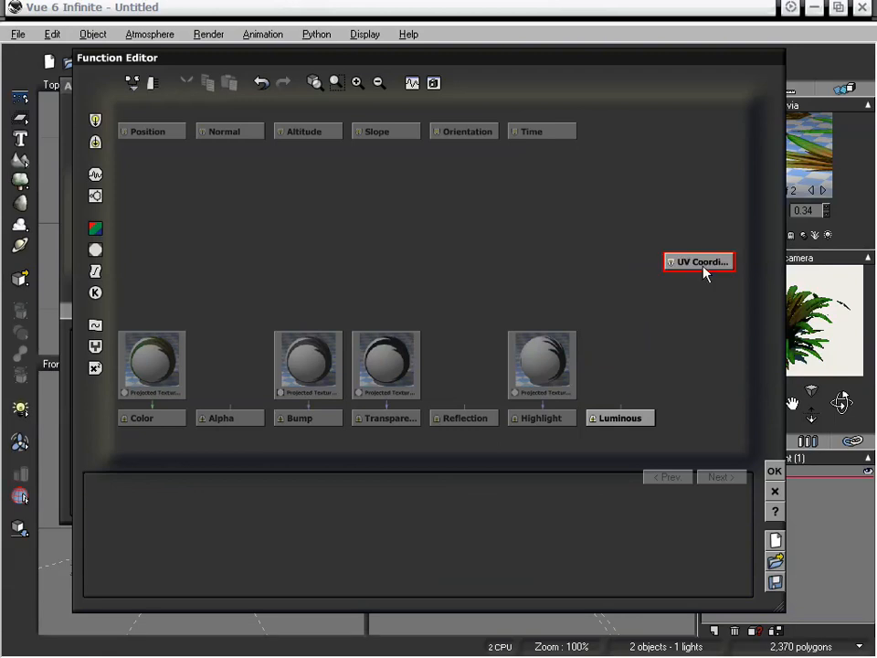
{"action": "key", "text": "Delete"}
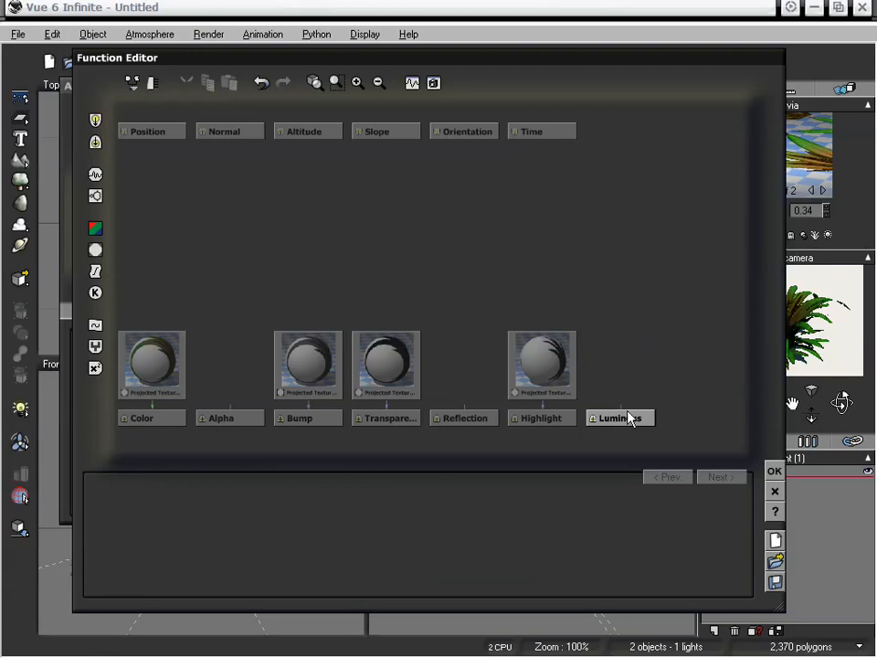
Add a texture node of type Texture Map to the Luminous output and delete its UV Coordinates input.
{"action": "left_click", "coordinate": [627, 420]}
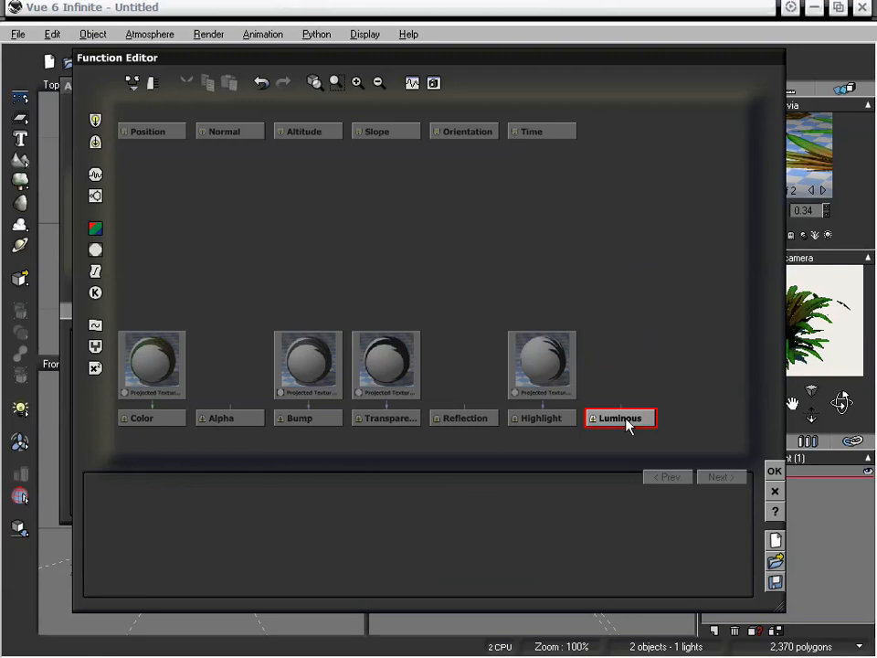
{"action": "left_click", "coordinate": [95, 249]}
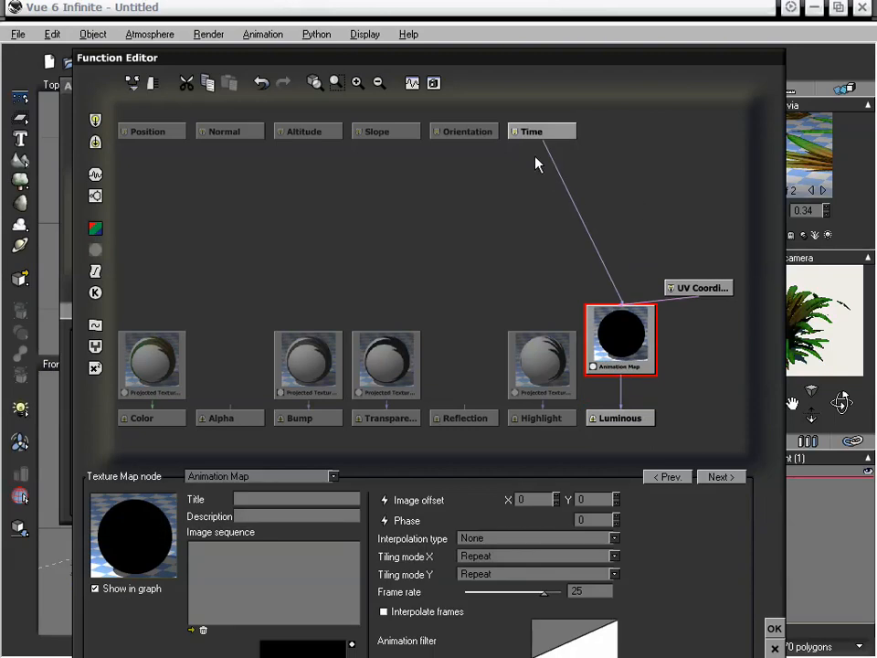
{"action": "left_click_drag", "start_coordinate": [388, 66], "coordinate": [373, 17]}
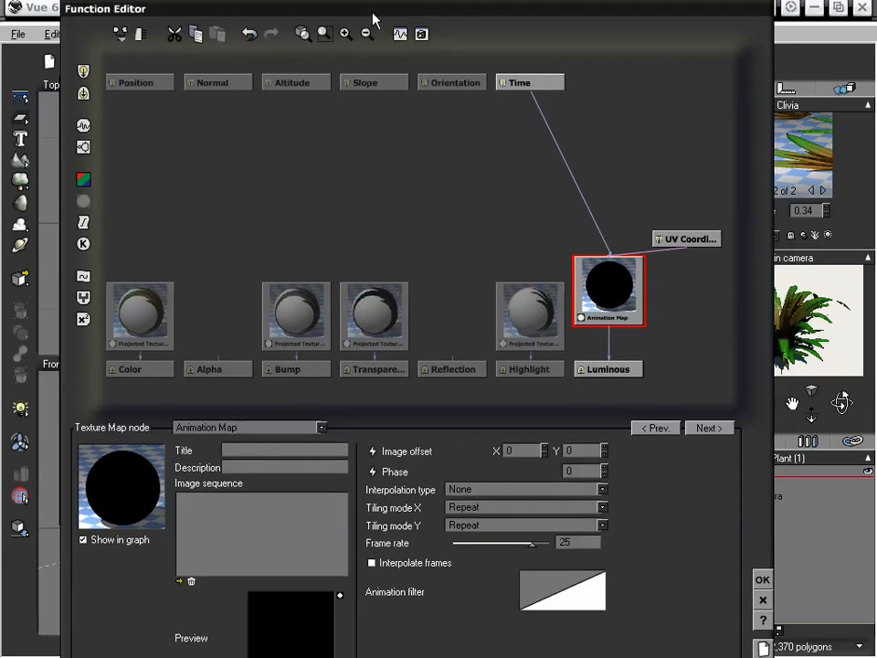
{"action": "left_click", "coordinate": [258, 430]}
{"action": "left_click", "coordinate": [268, 442]}
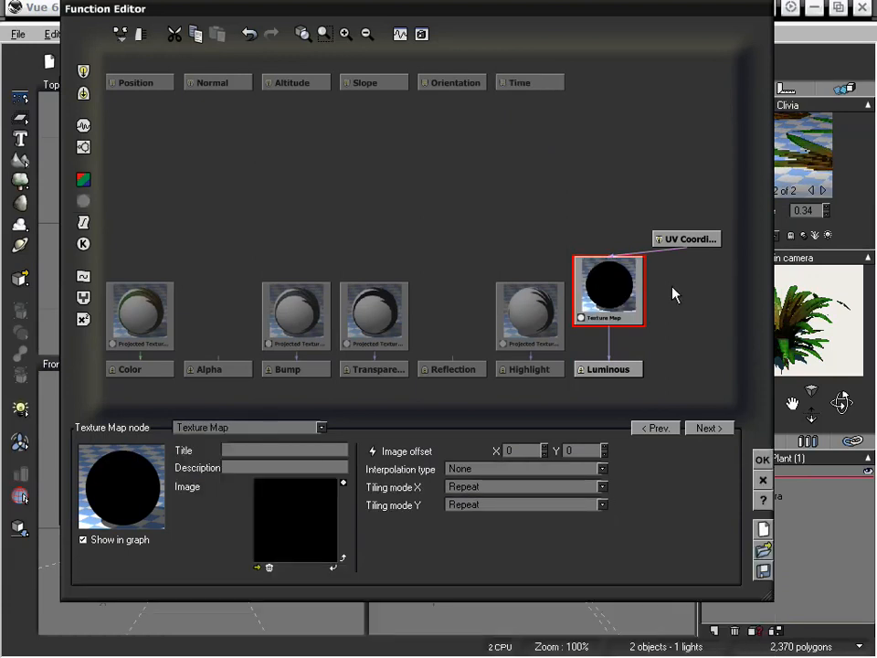
{"action": "left_click", "coordinate": [701, 241]}
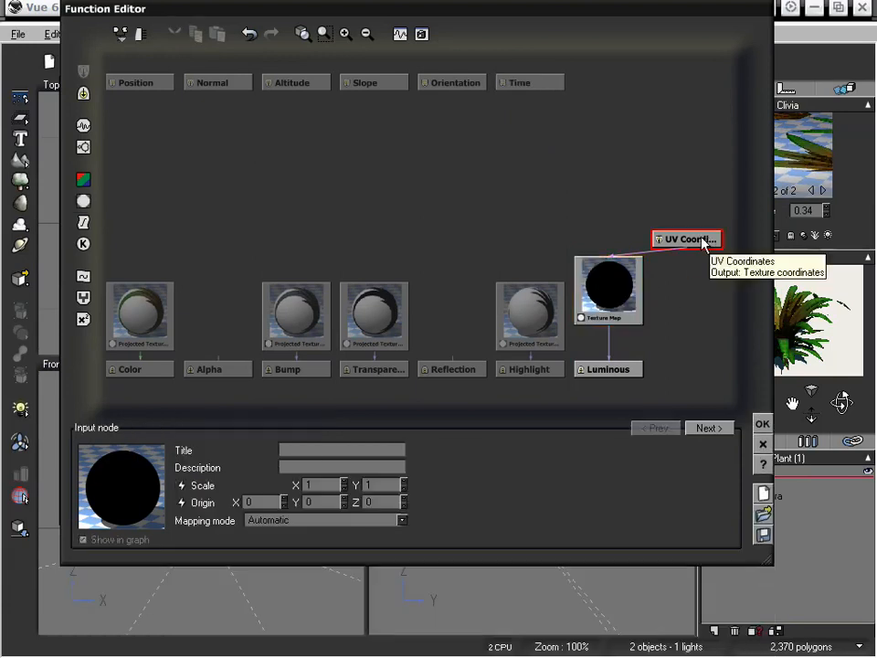
{"action": "key", "text": "Delete"}
Load AsileFX_Custom_Plant_Spec.psd as the image of the Luminous texture node.
{"action": "left_click", "coordinate": [629, 302]}
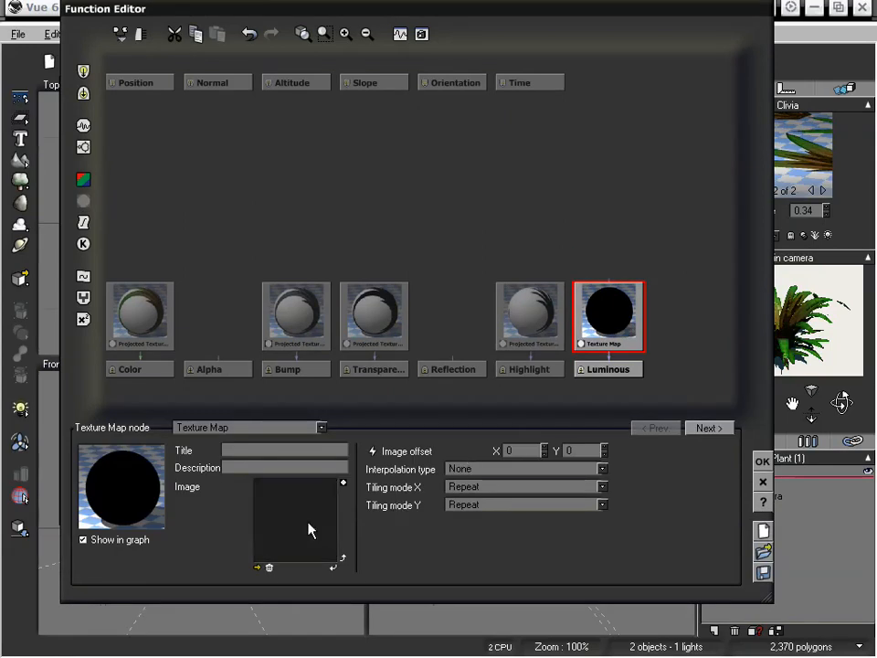
{"action": "left_click", "coordinate": [259, 568]}
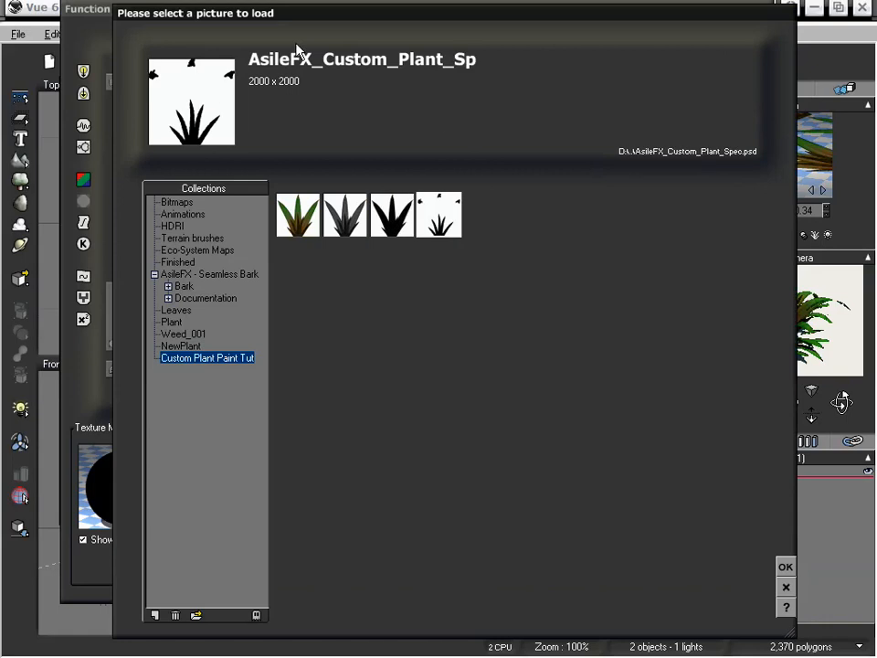
{"action": "left_click", "coordinate": [786, 568]}
Change the Luminous texture node to a Projected Texture Map like the one feeding Highlight.
{"action": "left_click", "coordinate": [503, 469]}
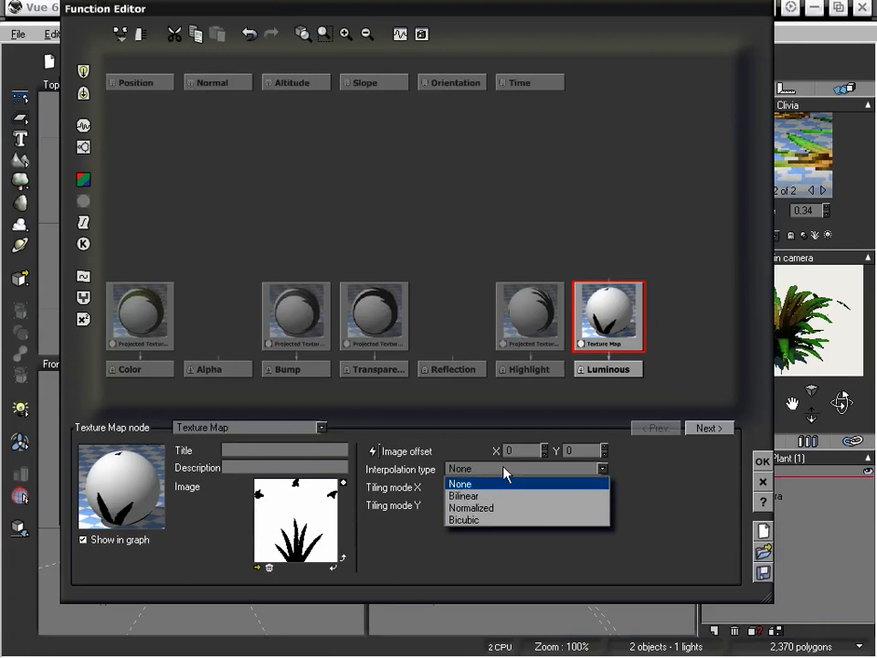
{"action": "left_click", "coordinate": [459, 448]}
{"action": "left_click", "coordinate": [318, 428]}
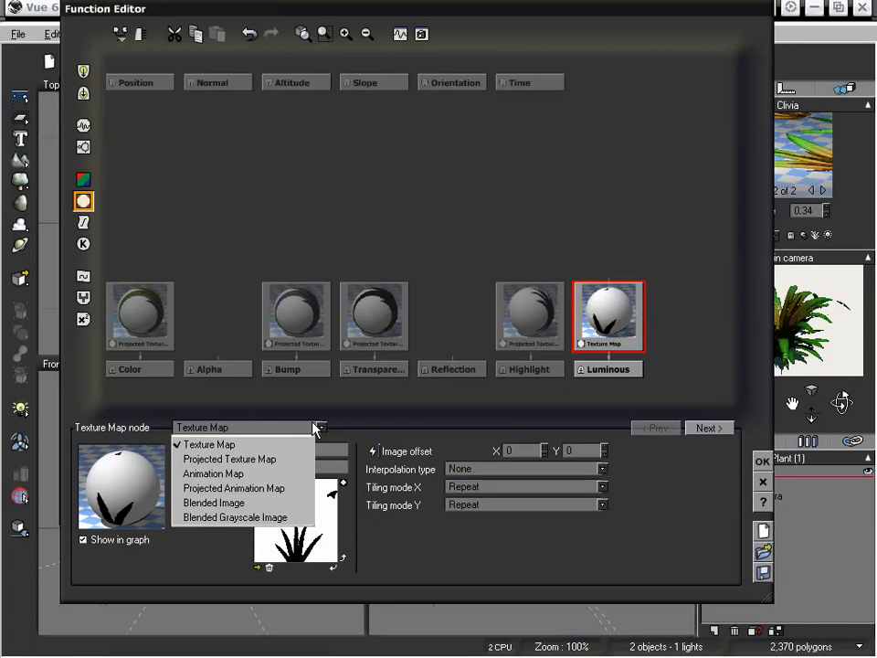
{"action": "left_click", "coordinate": [494, 400]}
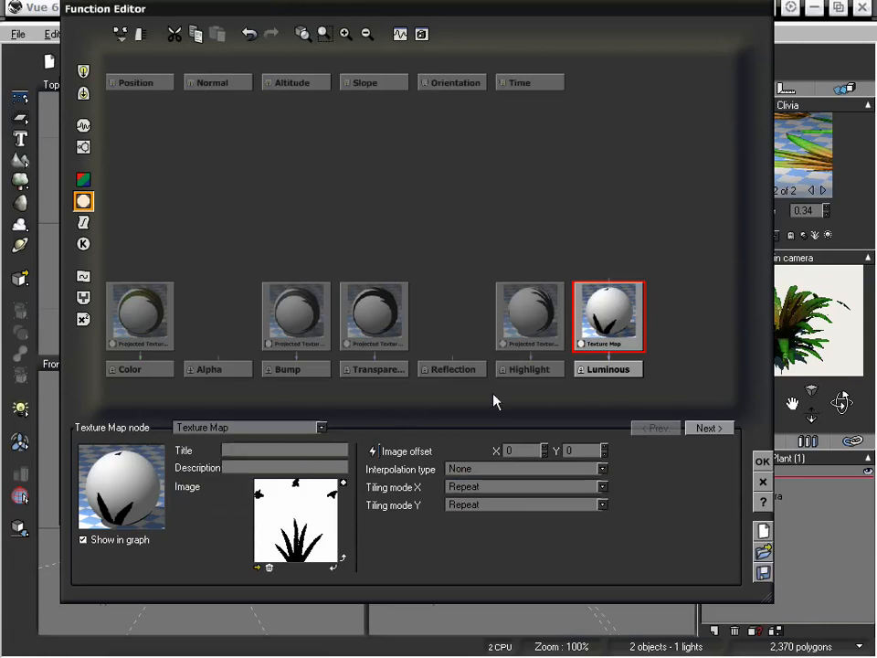
{"action": "left_click", "coordinate": [538, 318]}
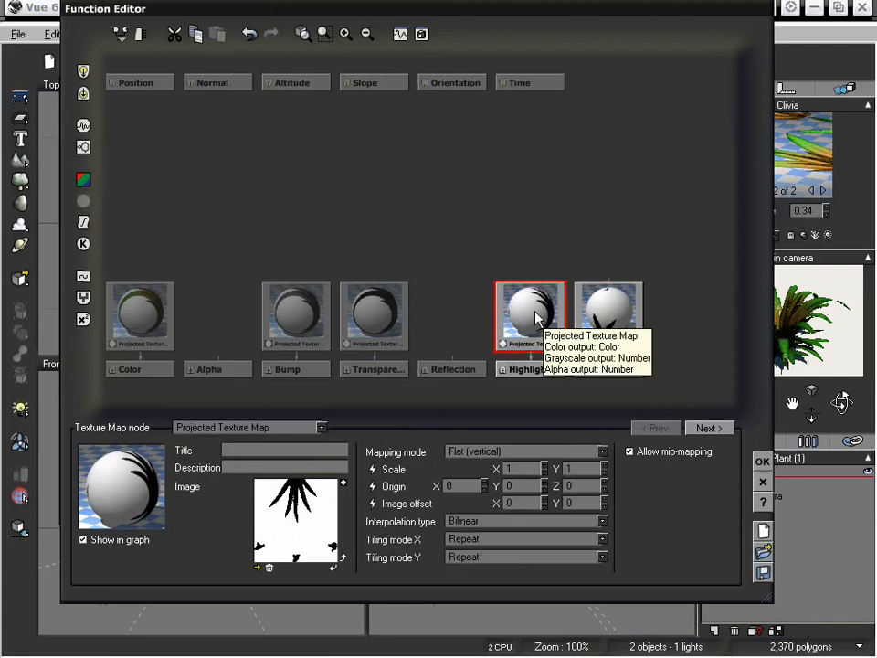
{"action": "left_click", "coordinate": [611, 320]}
{"action": "left_click", "coordinate": [244, 427]}
{"action": "left_click", "coordinate": [239, 458]}
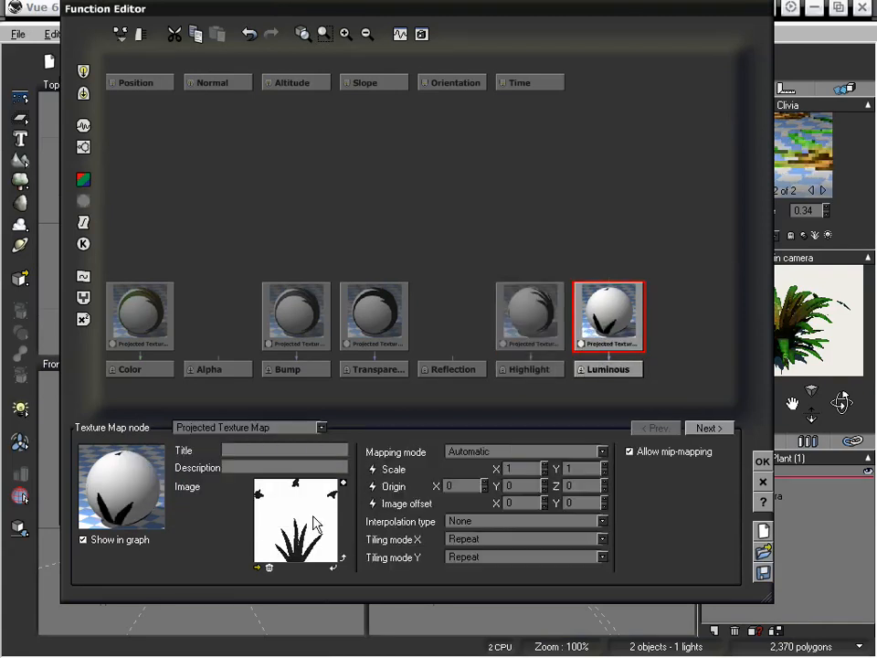
Rotate the Luminous image 180 degrees, set its mapping mode to Flat (vertical), and compare it with the Highlight texture node.
{"action": "left_click", "coordinate": [333, 568]}
{"action": "left_click", "coordinate": [333, 568]}
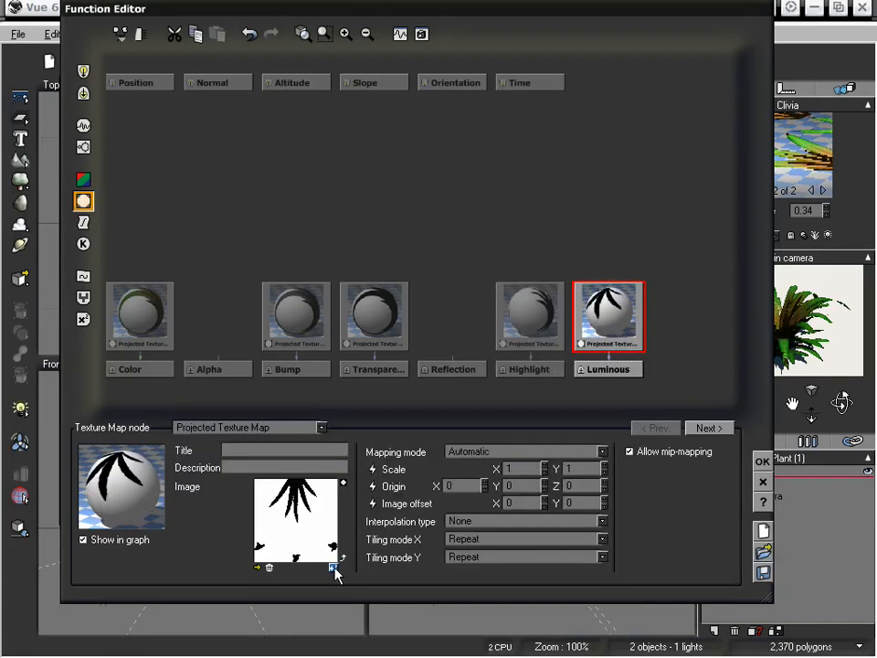
{"action": "left_click", "coordinate": [491, 451]}
{"action": "left_click", "coordinate": [494, 474]}
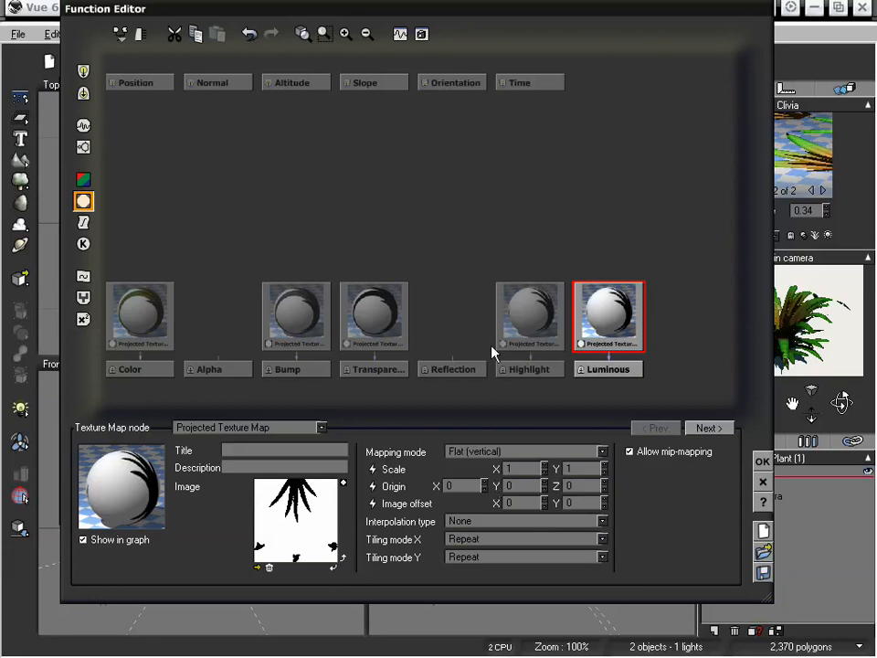
{"action": "left_click", "coordinate": [532, 307]}
{"action": "left_click", "coordinate": [614, 319]}
{"action": "left_click", "coordinate": [543, 309]}
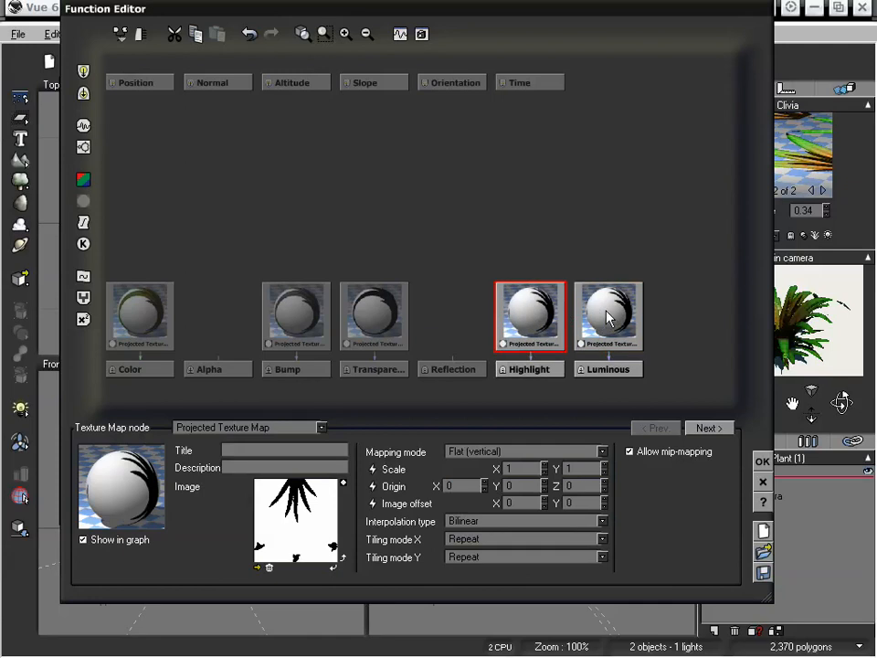
{"action": "left_click", "coordinate": [607, 313]}
{"action": "left_click", "coordinate": [533, 302]}
Insert a Filter node between the projected texture map and the Luminous output, spacing the nodes in a vertical line above Luminous.
{"action": "left_click_drag", "start_coordinate": [590, 316], "coordinate": [600, 222]}
{"action": "left_click_drag", "start_coordinate": [530, 16], "coordinate": [470, 19]}
{"action": "left_click", "coordinate": [549, 304]}
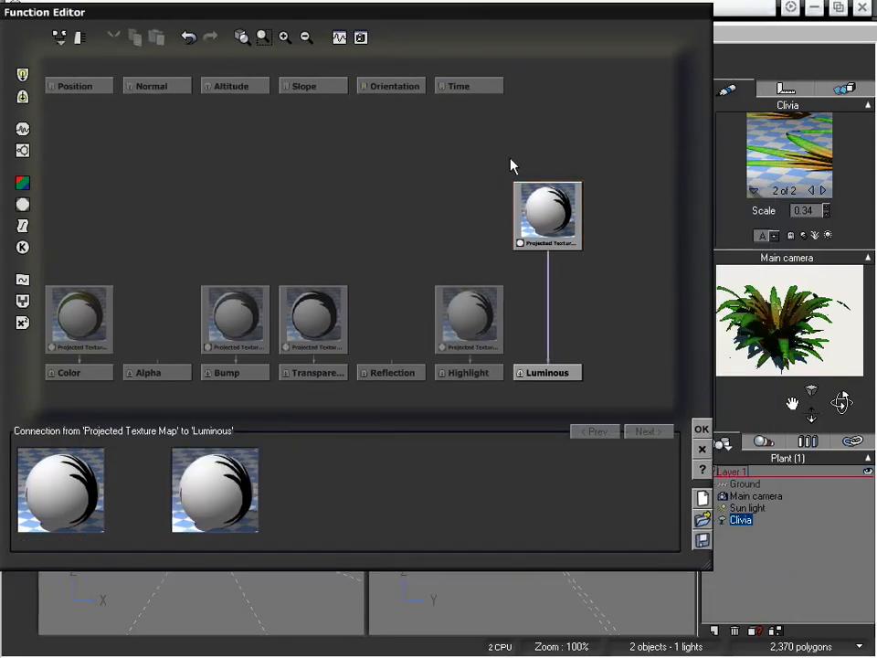
{"action": "left_click_drag", "start_coordinate": [458, 19], "coordinate": [465, 18]}
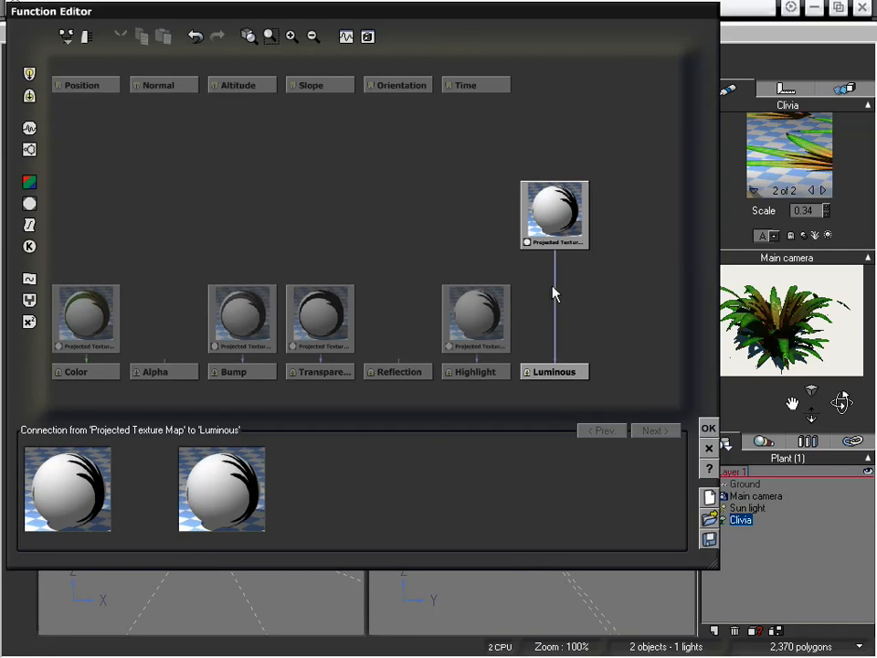
{"action": "left_click", "coordinate": [31, 226]}
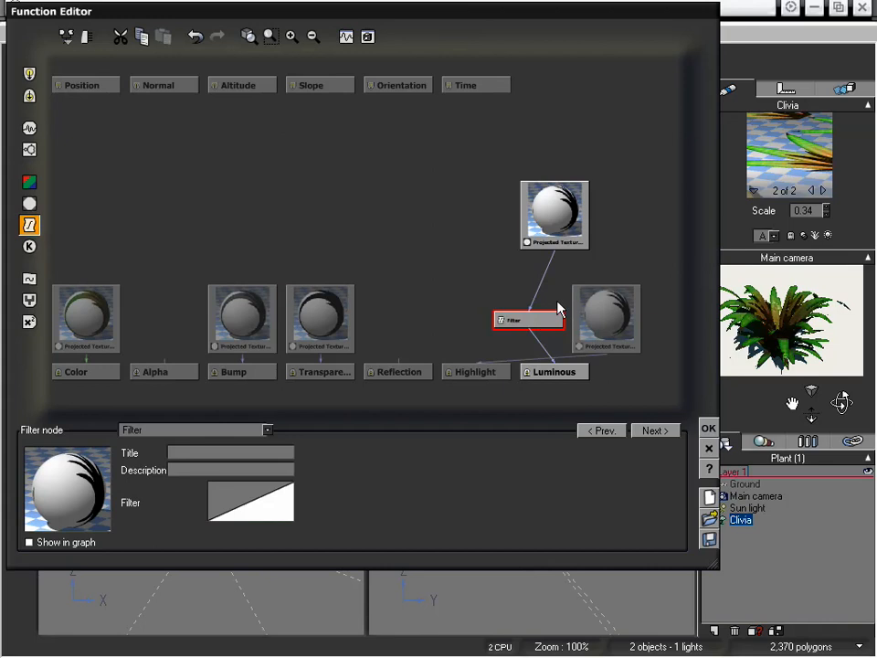
{"action": "left_click_drag", "start_coordinate": [558, 302], "coordinate": [427, 300]}
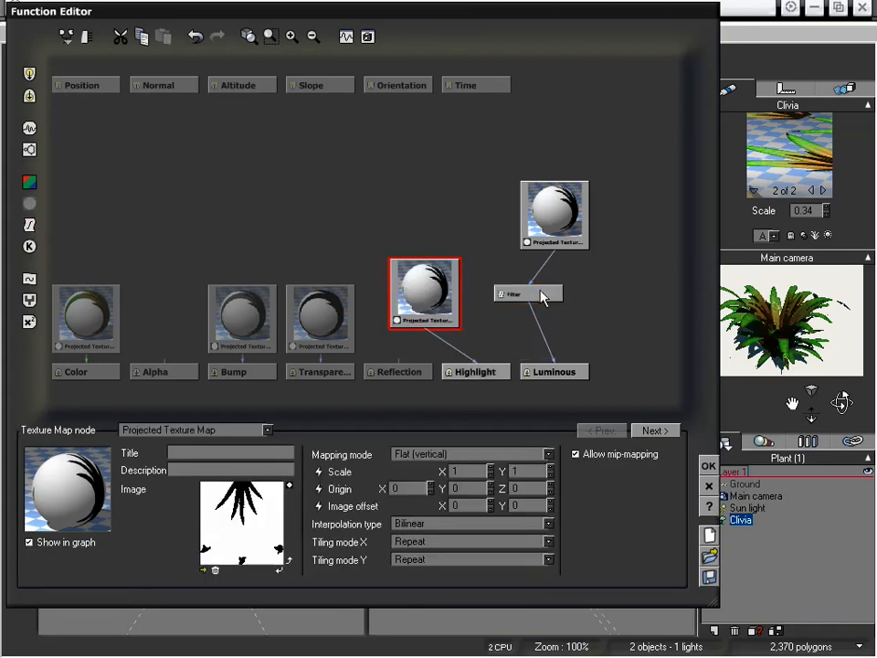
{"action": "left_click_drag", "start_coordinate": [542, 298], "coordinate": [572, 293]}
Edit the Luminous filter curve, trying different strengths and settling its end point at about -0.50.
{"action": "right_click", "coordinate": [258, 496]}
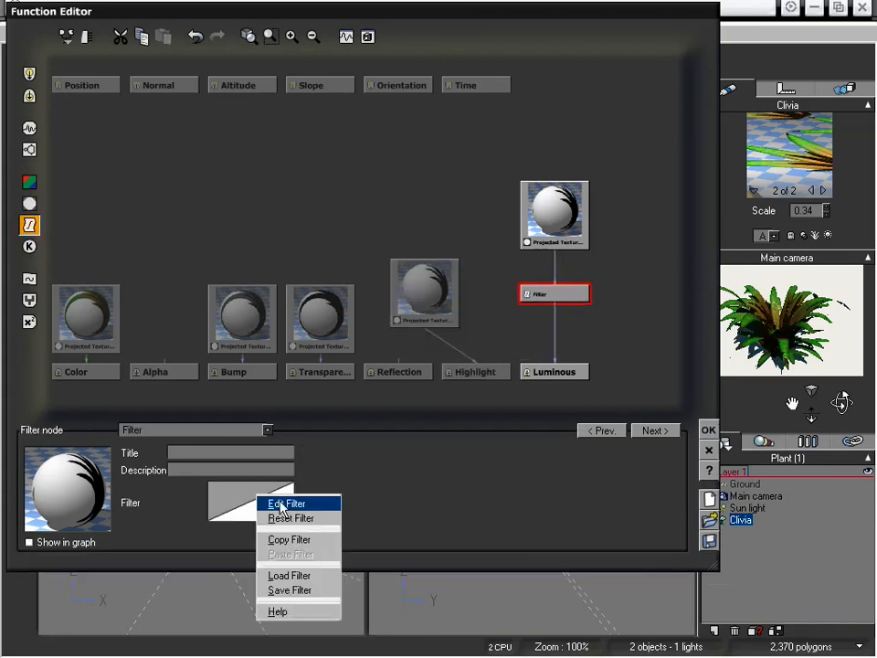
{"action": "left_click", "coordinate": [279, 502]}
{"action": "left_click_drag", "start_coordinate": [494, 203], "coordinate": [488, 260]}
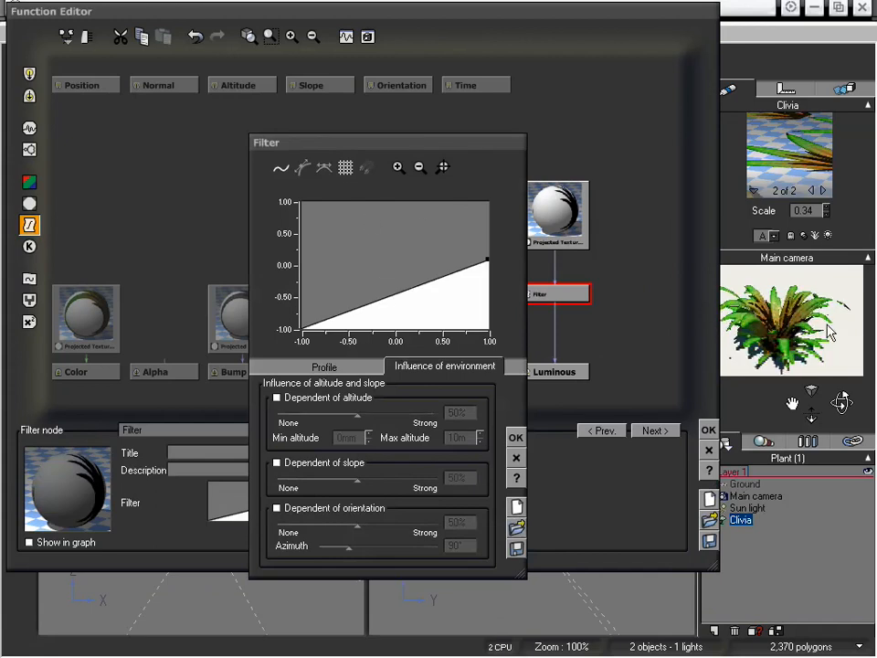
{"action": "left_click_drag", "start_coordinate": [487, 260], "coordinate": [492, 288]}
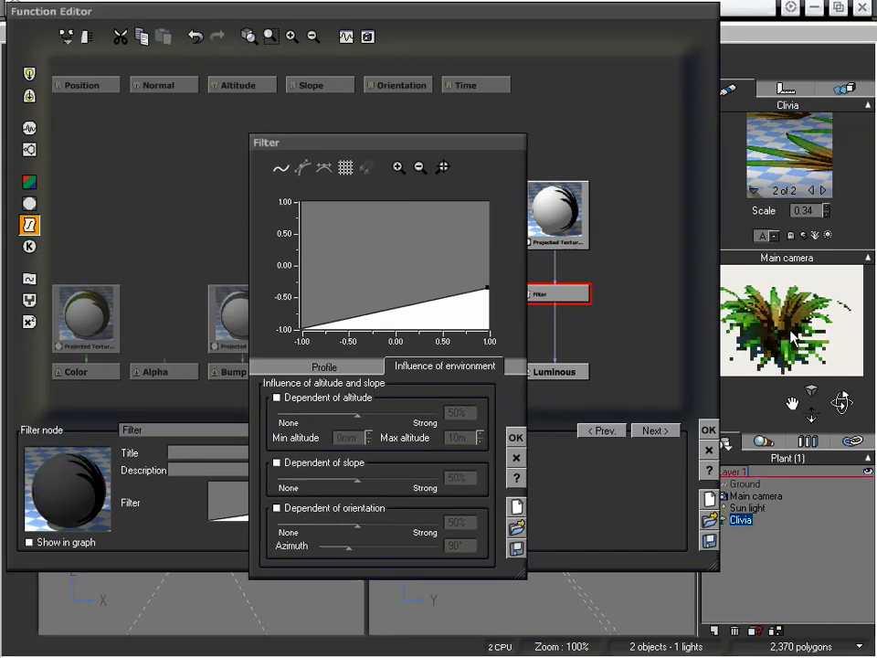
{"action": "left_click_drag", "start_coordinate": [485, 293], "coordinate": [490, 202]}
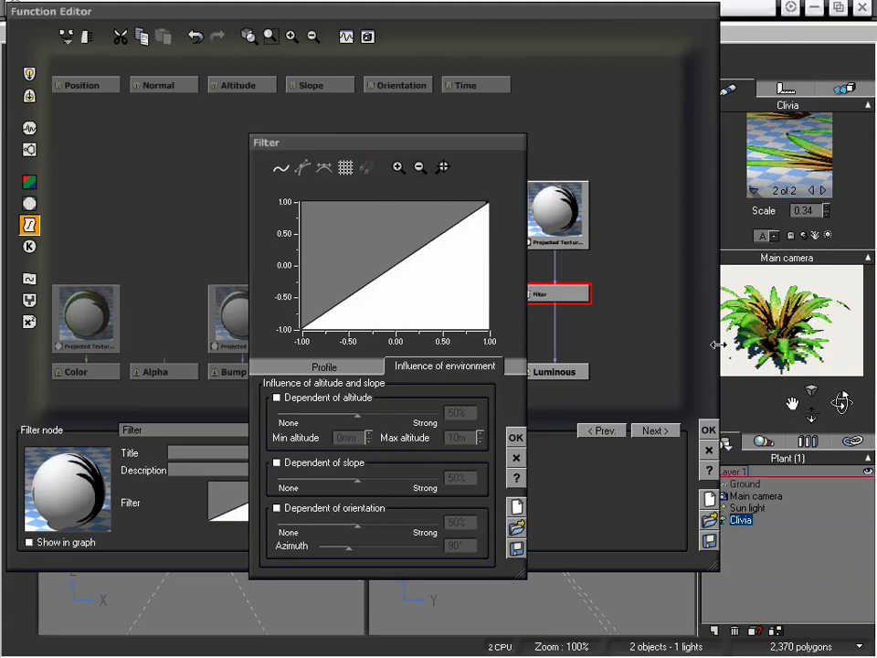
{"action": "left_click_drag", "start_coordinate": [495, 207], "coordinate": [497, 287]}
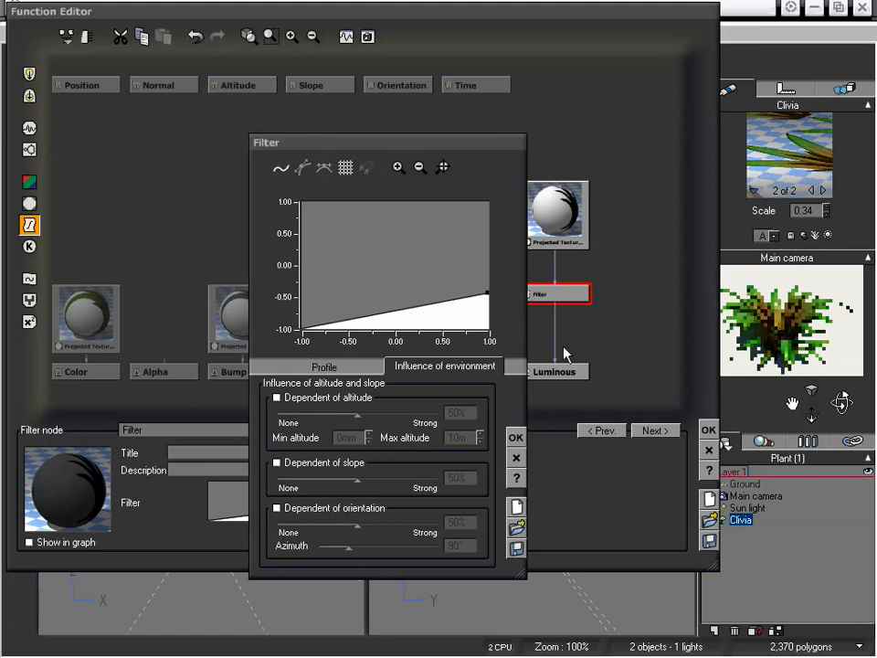
{"action": "left_click_drag", "start_coordinate": [489, 292], "coordinate": [491, 298]}
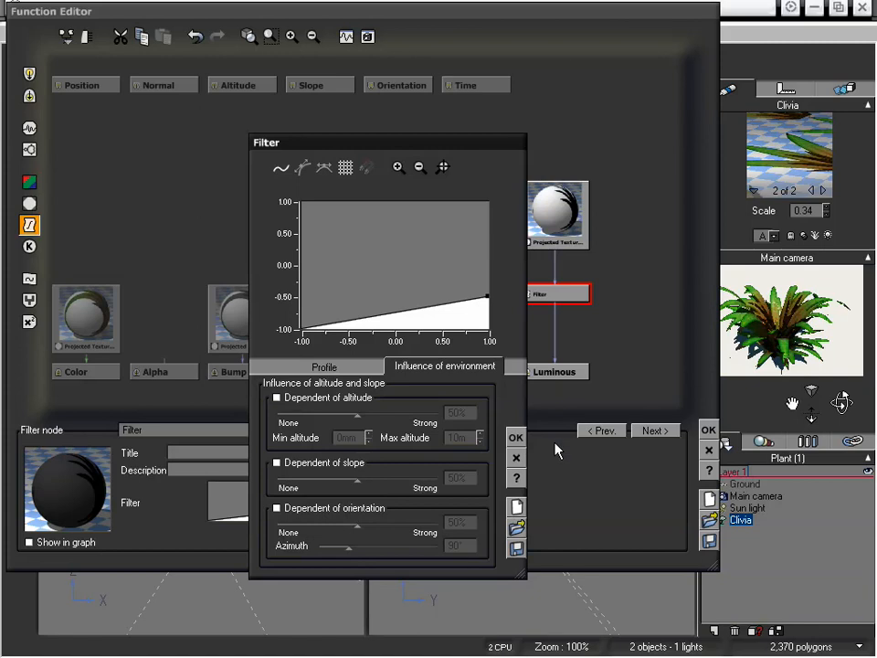
Accept the filter, function graph and Clivia Leaf material changes, and render the plant from the main camera.
{"action": "left_click", "coordinate": [515, 438]}
{"action": "left_click", "coordinate": [709, 429]}
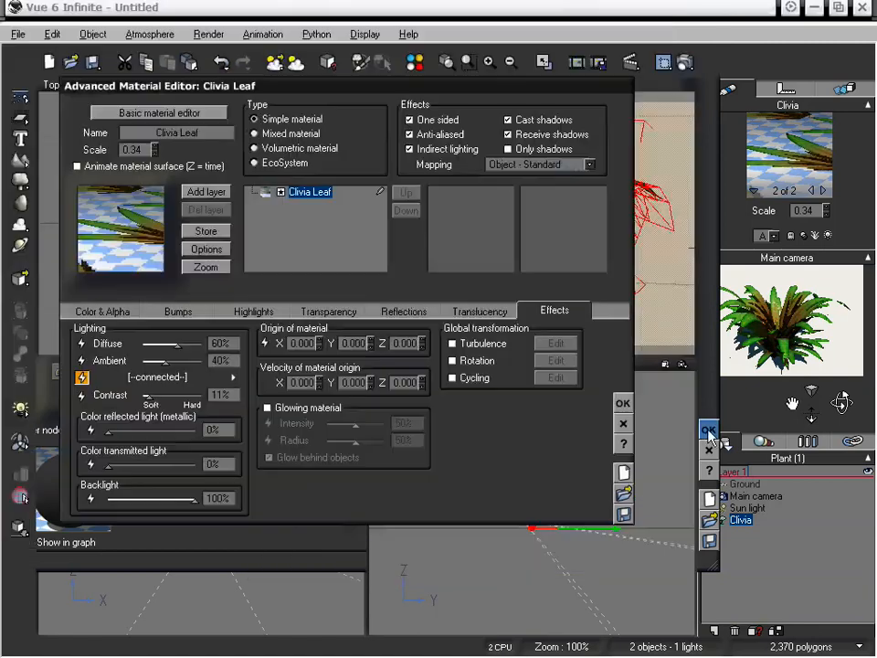
{"action": "left_click", "coordinate": [622, 402]}
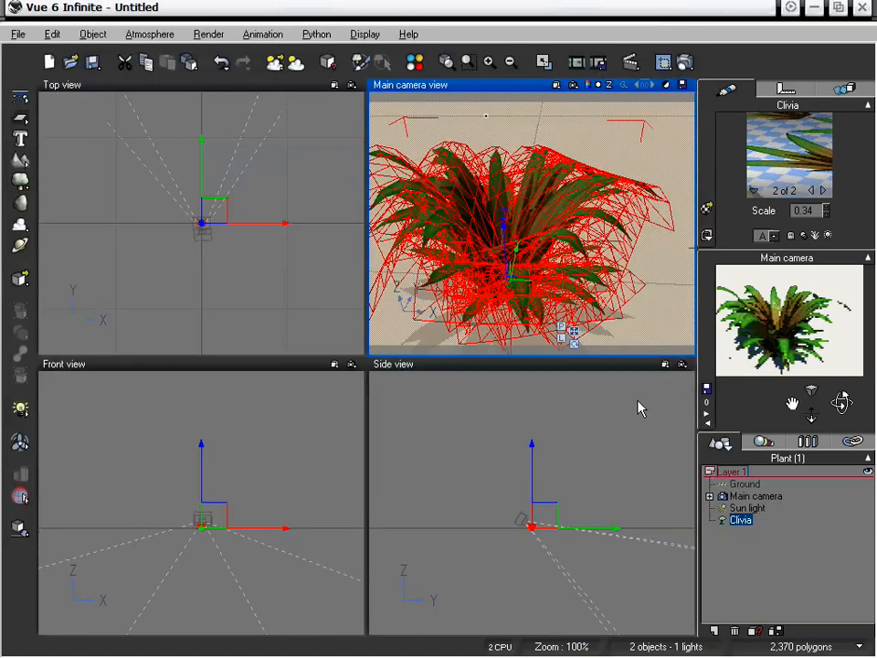
{"action": "left_click", "coordinate": [685, 62]}
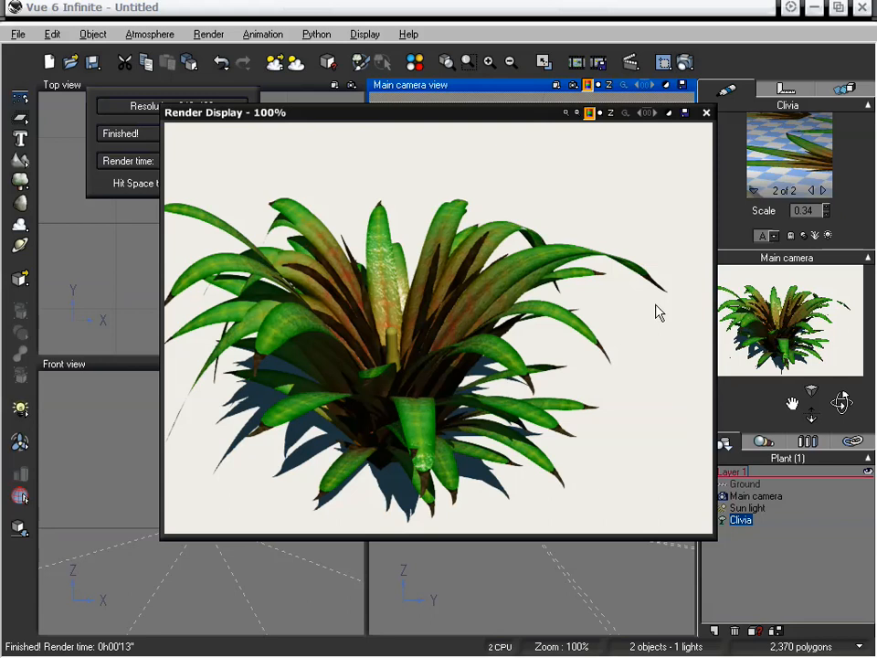
{"action": "left_click", "coordinate": [707, 113]}
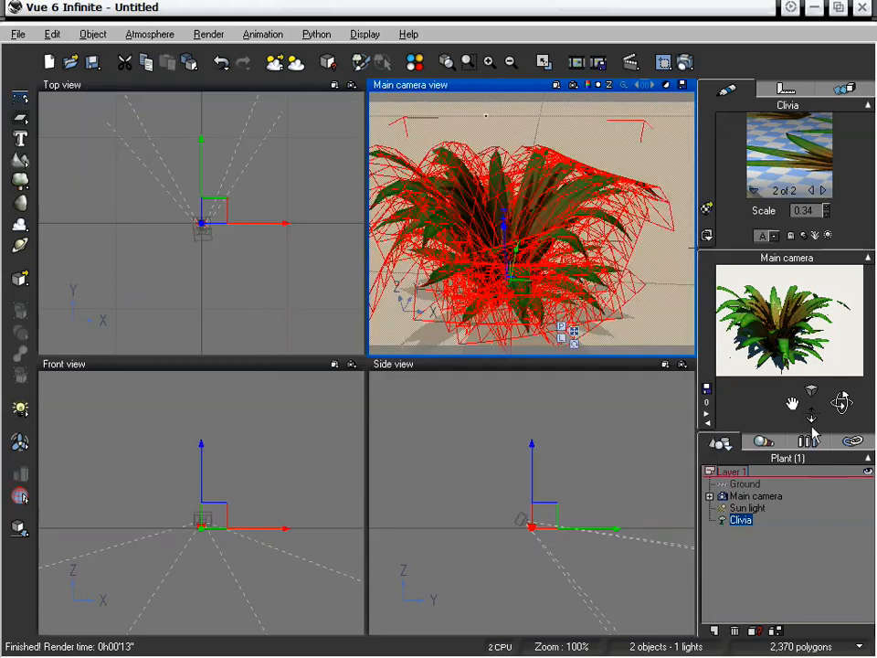
Pull the main camera far back from the plant and render the distant view.
{"action": "left_click_drag", "start_coordinate": [812, 416], "coordinate": [816, 393]}
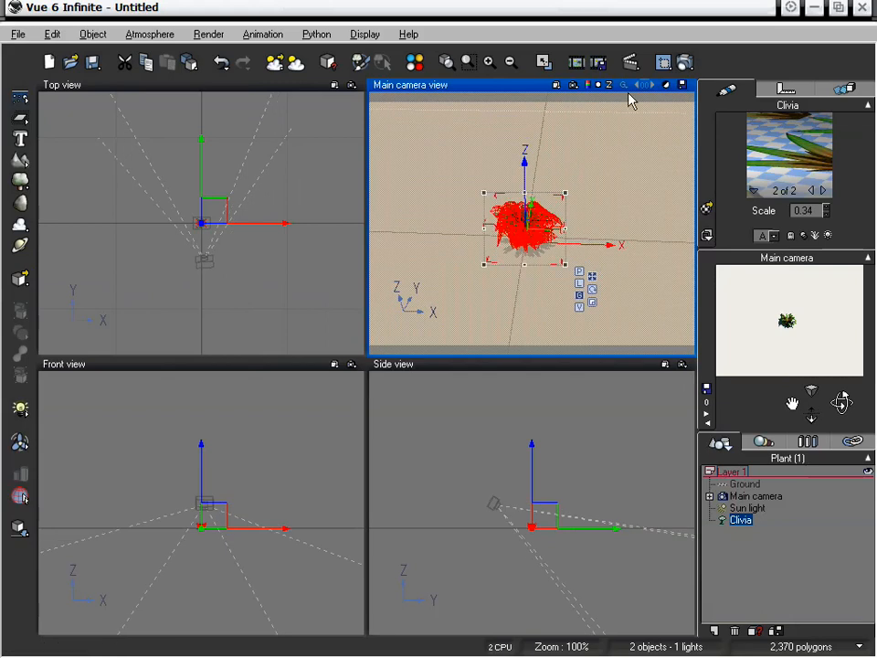
{"action": "left_click", "coordinate": [685, 63]}
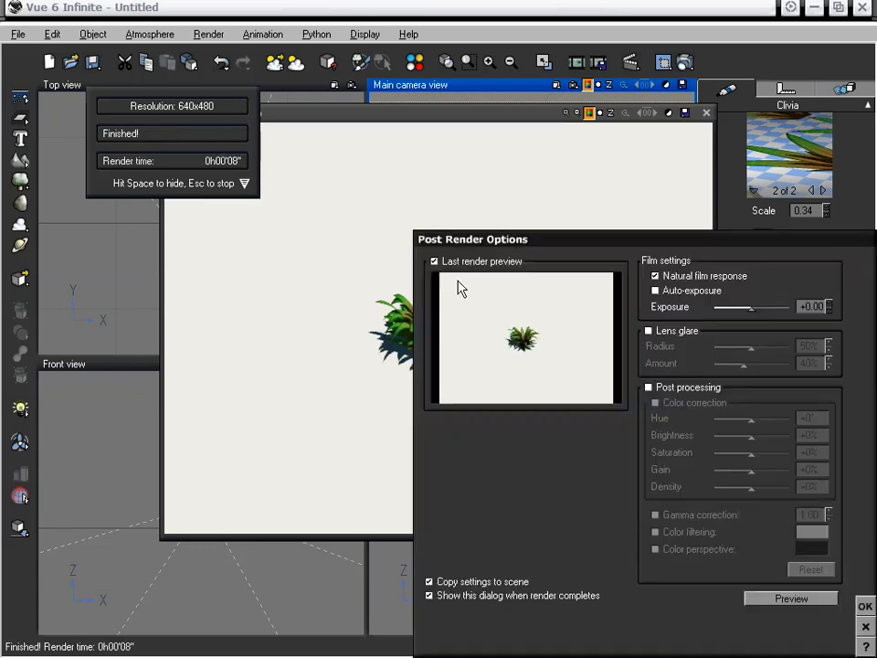
Accept the post-render options and close the distant render of the plant.
{"action": "left_click_drag", "start_coordinate": [626, 245], "coordinate": [597, 208]}
{"action": "left_click", "coordinate": [835, 568]}
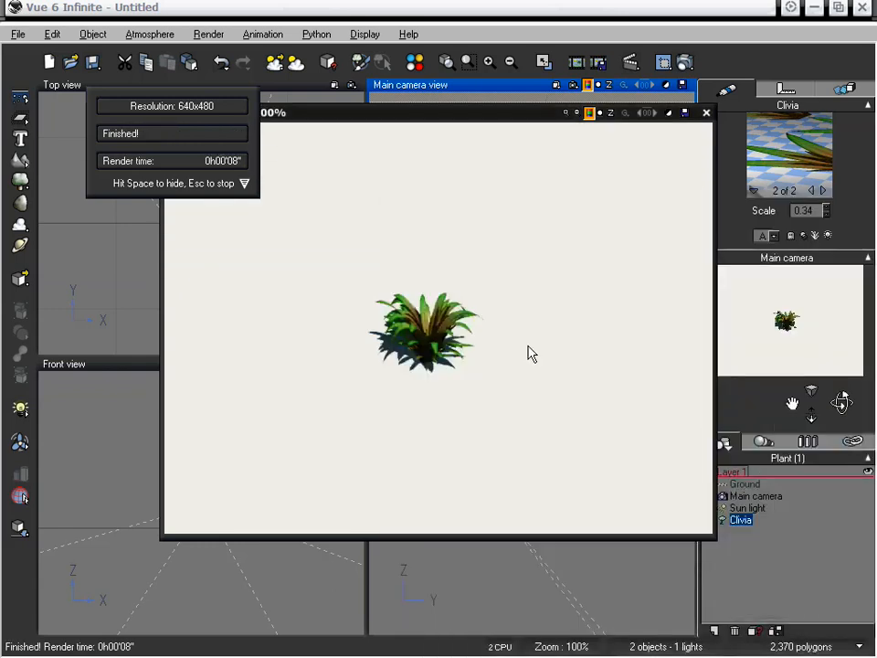
{"action": "right_click", "coordinate": [422, 279]}
{"action": "right_click", "coordinate": [534, 243]}
{"action": "right_click", "coordinate": [524, 221]}
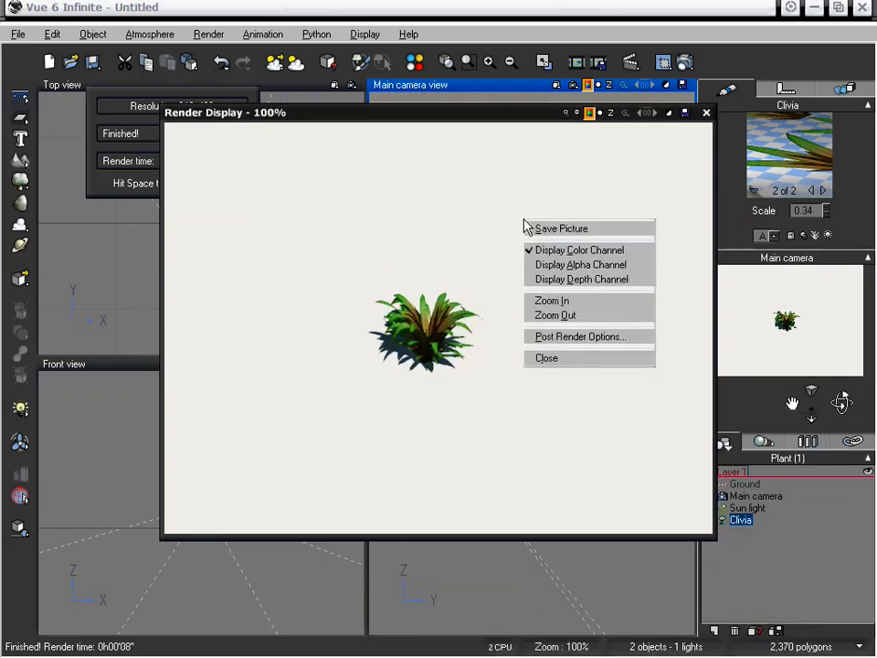
{"action": "left_click", "coordinate": [706, 113]}
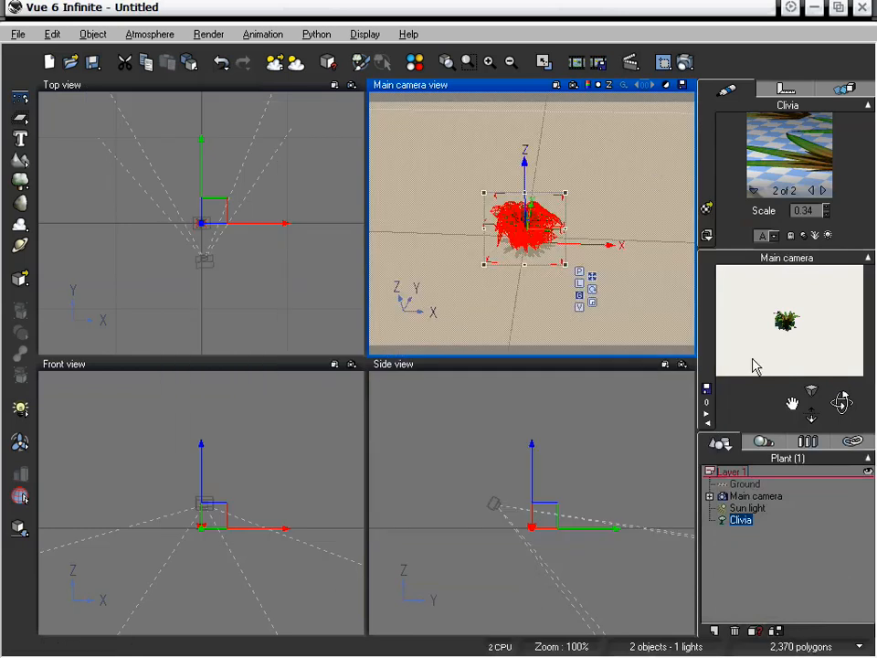
Add a Ficus from the Plants collection and move it along the negative X direction so it stands beside the Clivia.
{"action": "mouse_move", "coordinate": [813, 421]}
{"action": "left_mouse_down"}
{"action": "mouse_move", "coordinate": [813, 439]}
{"action": "mouse_move", "coordinate": [823, 405]}
{"action": "mouse_move", "coordinate": [813, 405]}
{"action": "left_mouse_up"}
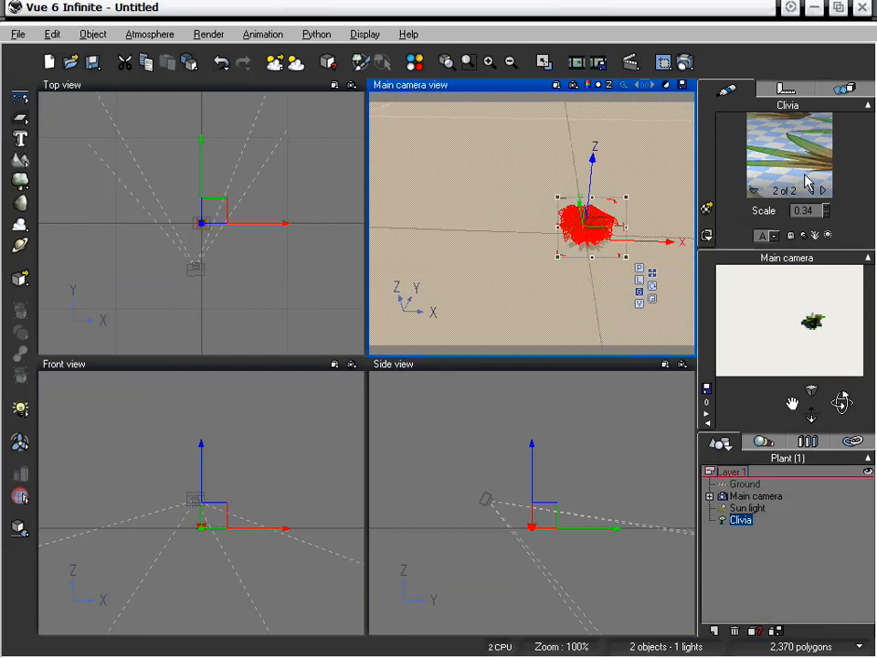
{"action": "left_click", "coordinate": [557, 297]}
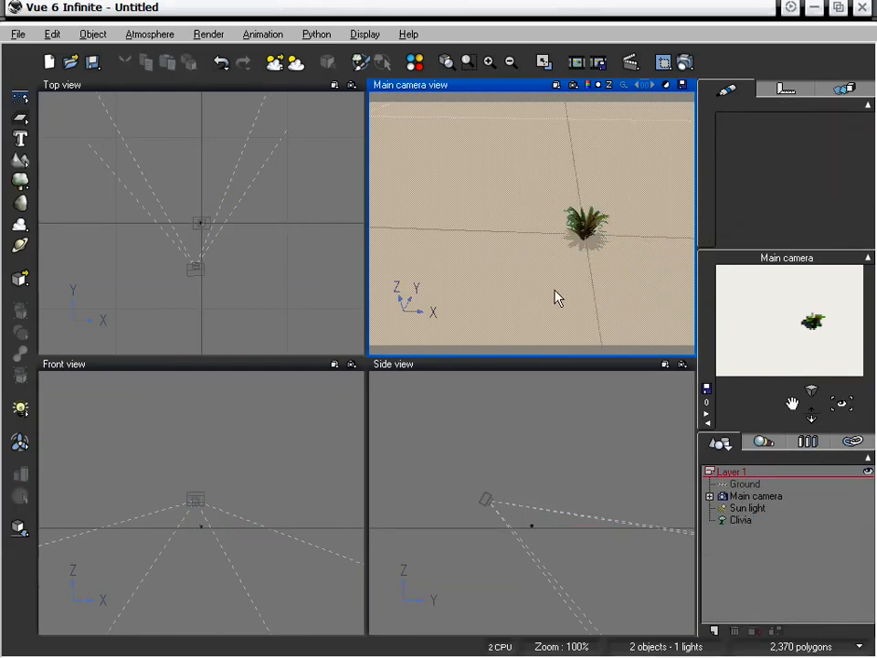
{"action": "left_click", "coordinate": [19, 180]}
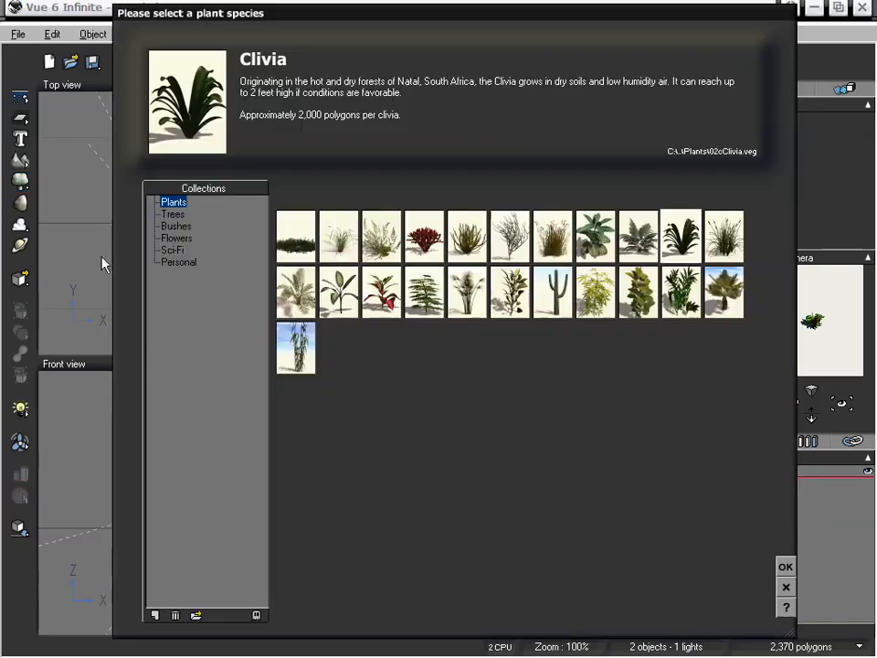
{"action": "left_click", "coordinate": [297, 290]}
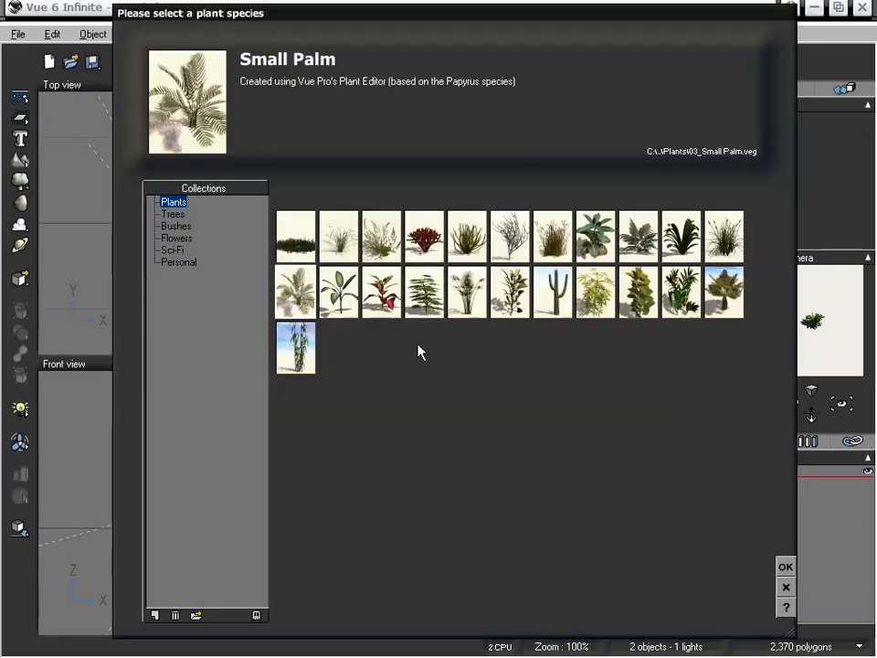
{"action": "left_click", "coordinate": [525, 307]}
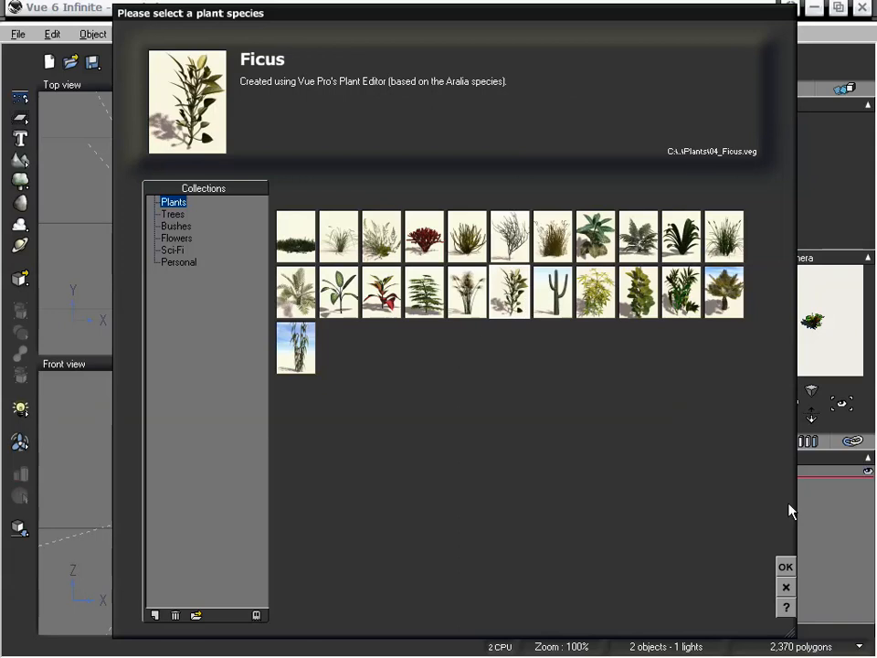
{"action": "left_click", "coordinate": [786, 566]}
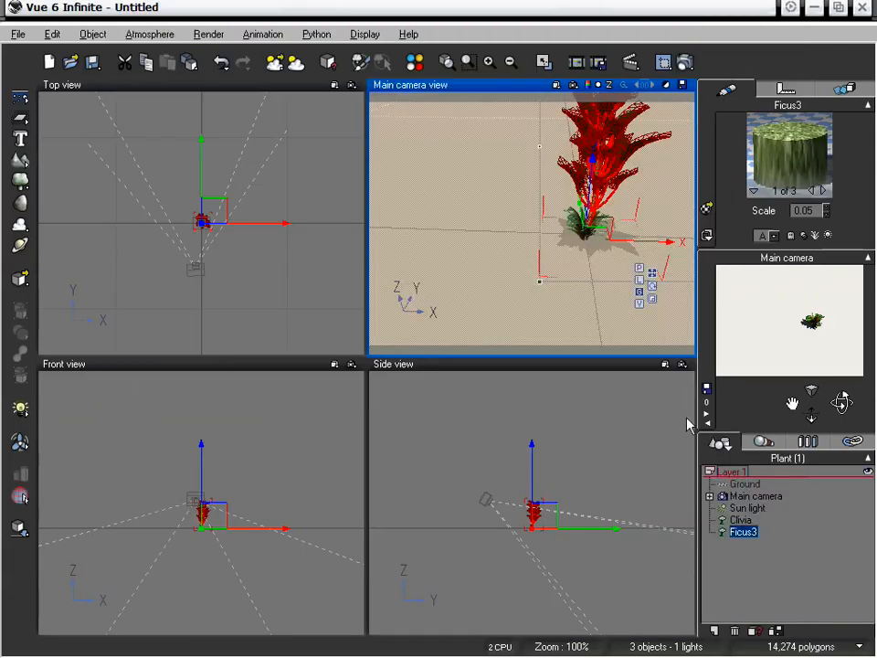
{"action": "left_click_drag", "start_coordinate": [660, 243], "coordinate": [543, 245]}
Look through the Ficus materials and copy the Clivia Leaf material from the Clivia plant.
{"action": "left_click", "coordinate": [823, 191]}
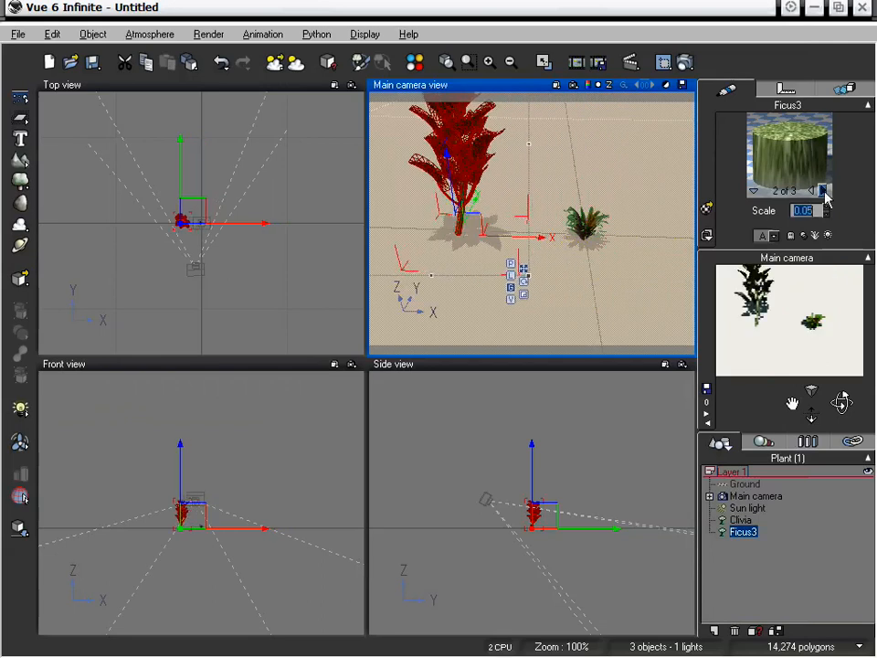
{"action": "left_click", "coordinate": [824, 191]}
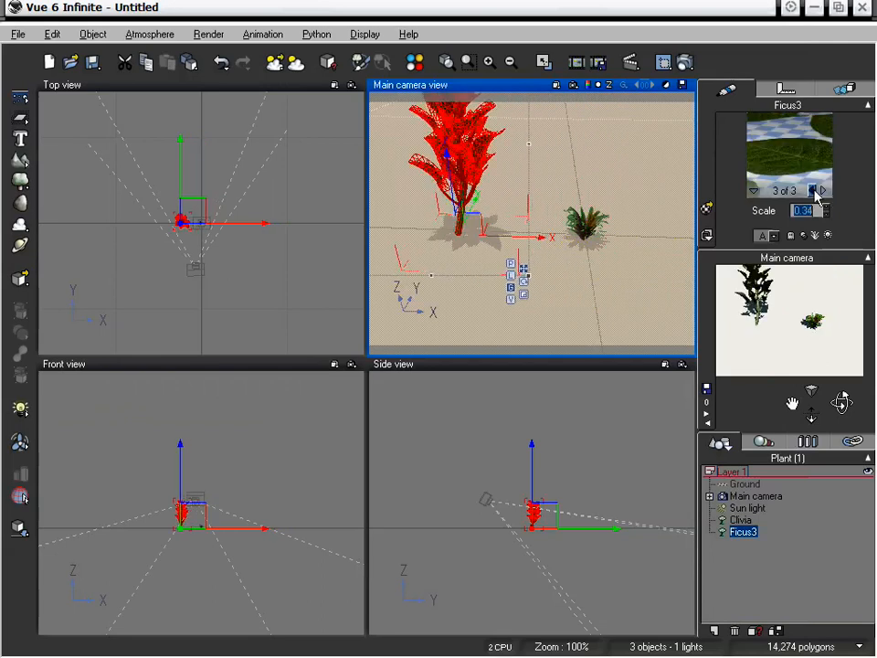
{"action": "left_click", "coordinate": [589, 233]}
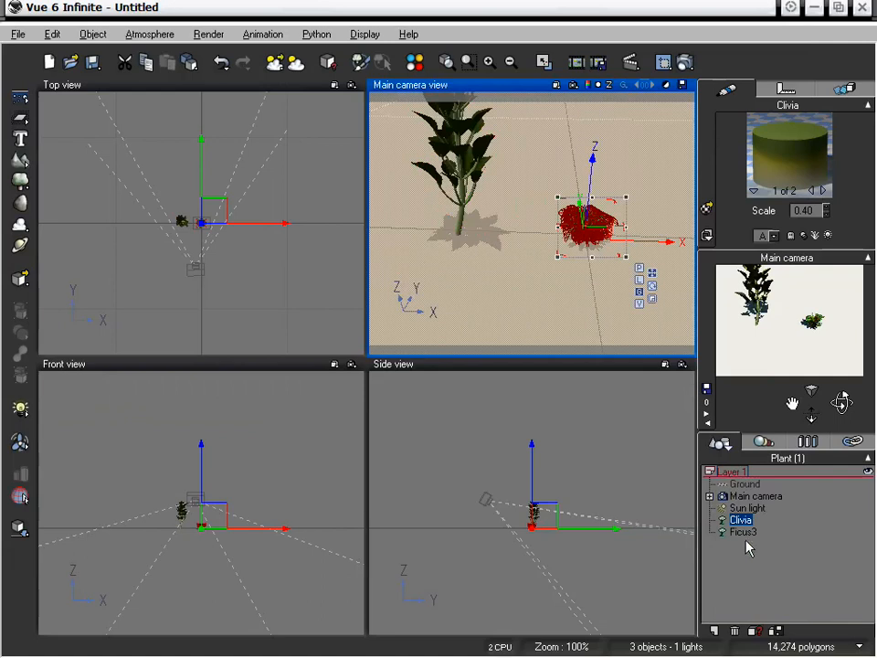
{"action": "left_click", "coordinate": [824, 191]}
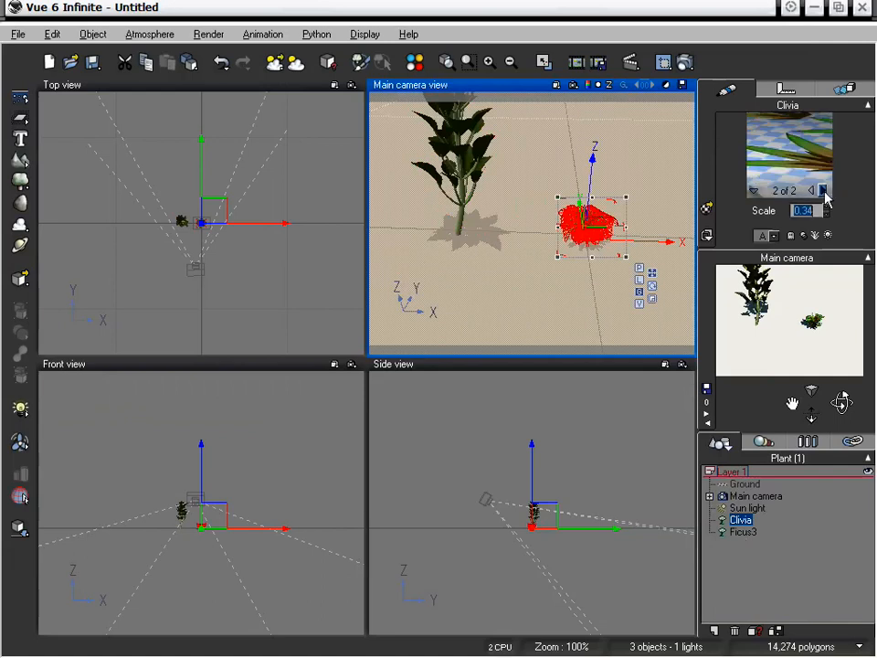
{"action": "left_click", "coordinate": [780, 137]}
{"action": "mouse_move", "coordinate": [757, 162]}
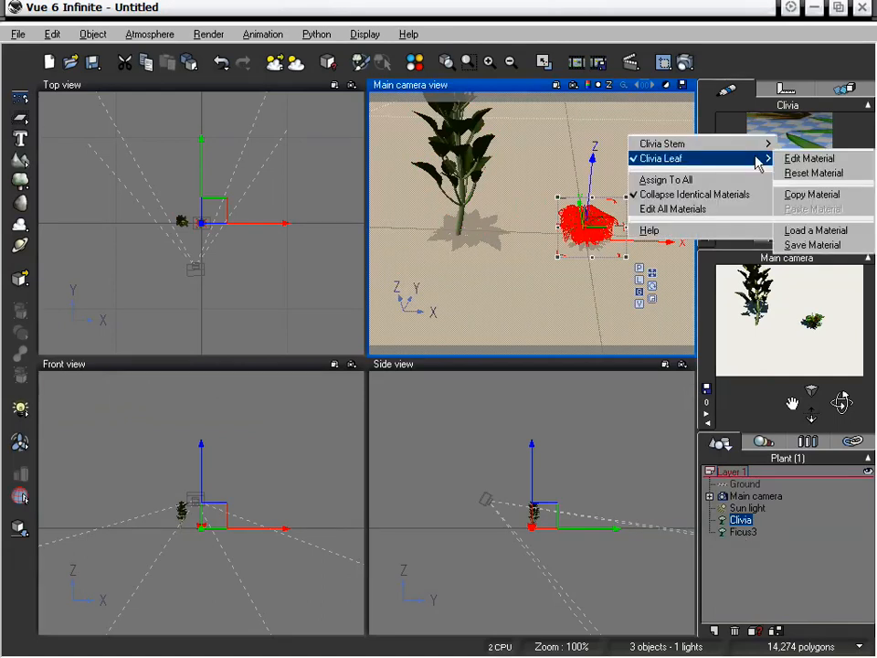
{"action": "left_click", "coordinate": [814, 196]}
Paste the copied Clivia Leaf material over the Ficus Leaf material of the Ficus.
{"action": "left_click", "coordinate": [470, 143]}
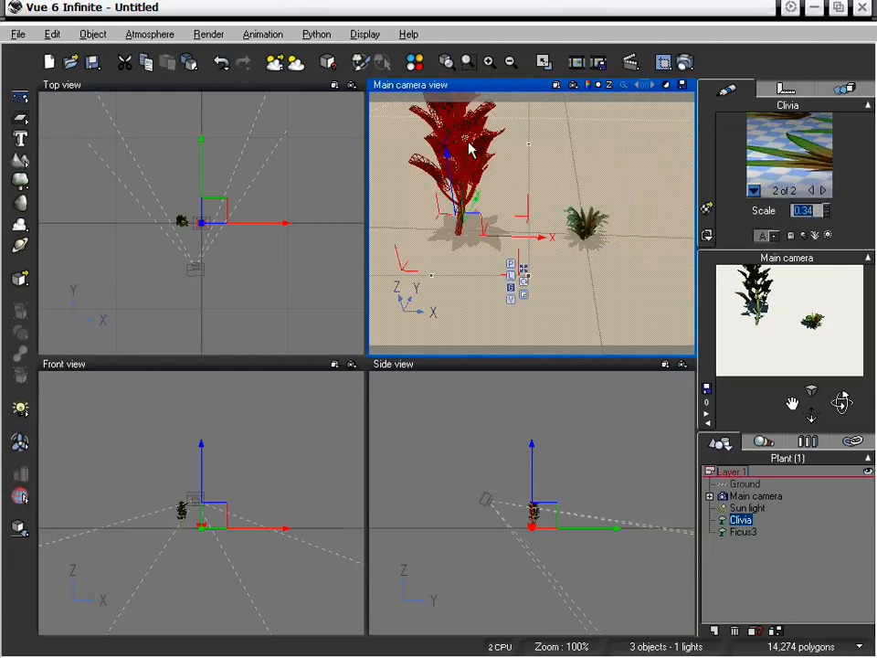
{"action": "left_click", "coordinate": [824, 191]}
{"action": "left_click", "coordinate": [786, 153]}
{"action": "mouse_move", "coordinate": [745, 195]}
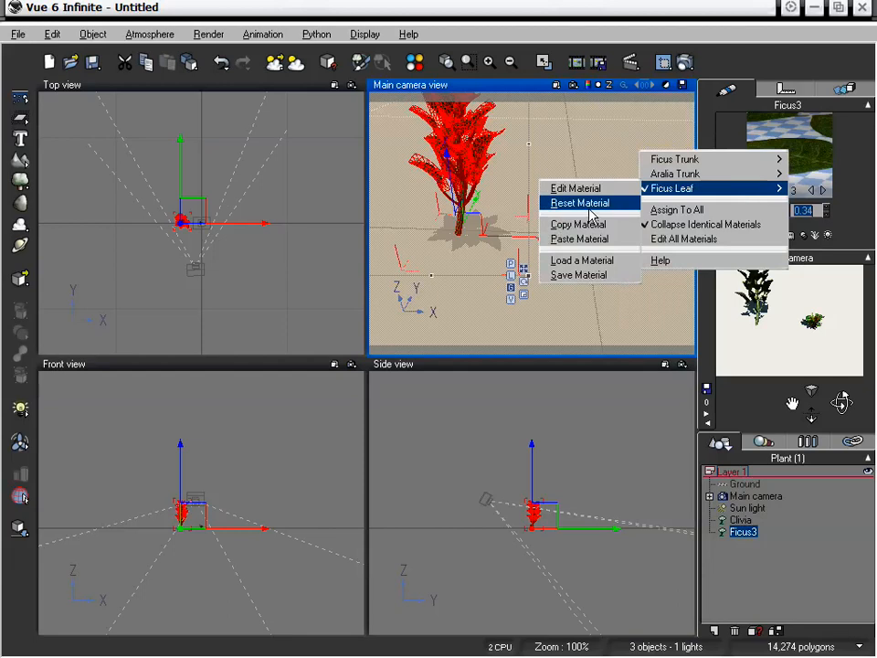
{"action": "left_click", "coordinate": [591, 243]}
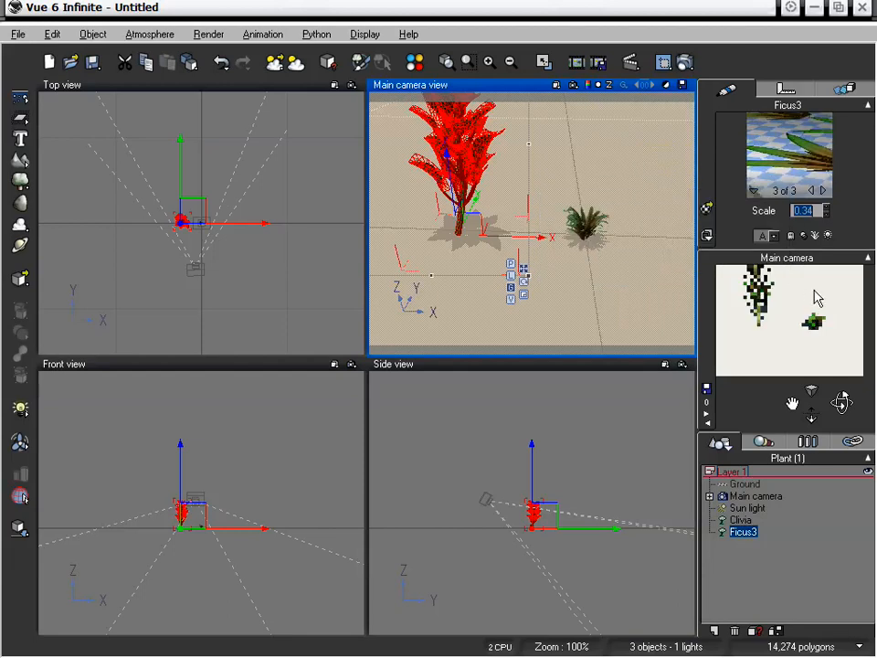
Frame the whole Ficus in the main camera, render the view, and close the finished render.
{"action": "left_click_drag", "start_coordinate": [793, 403], "coordinate": [843, 463]}
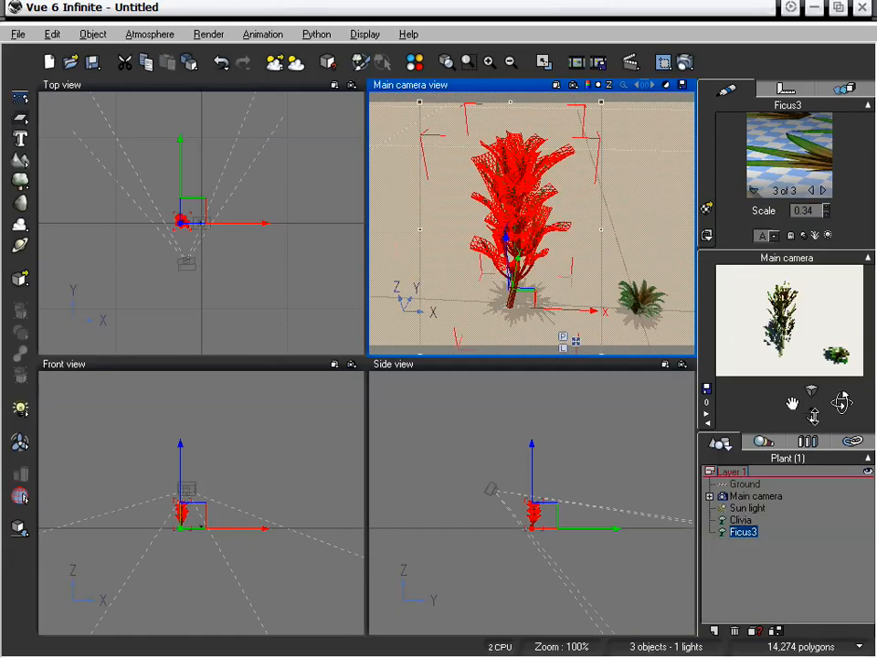
{"action": "left_click_drag", "start_coordinate": [815, 416], "coordinate": [810, 343]}
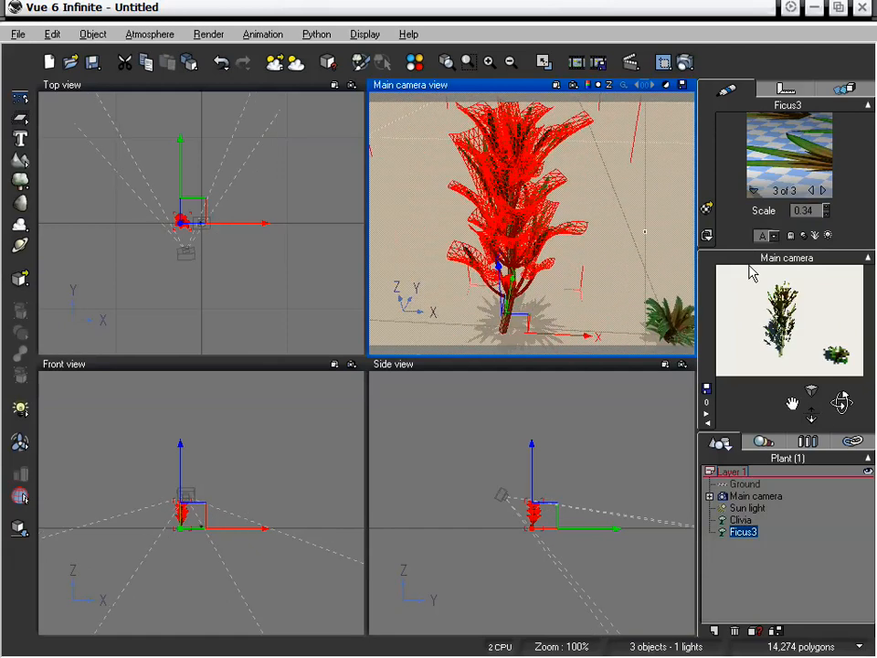
{"action": "left_click", "coordinate": [683, 62]}
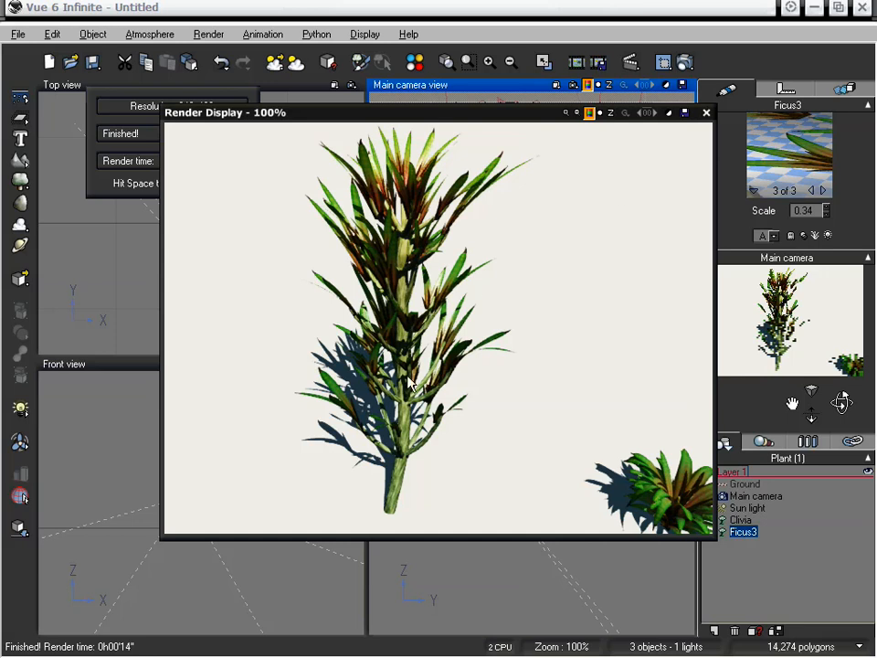
{"action": "left_click", "coordinate": [706, 112]}
Open the Ficus in the Plant Editor and try trunk and branch lengths of -56 and +29, inspecting the preview.
{"action": "double_click", "coordinate": [505, 226]}
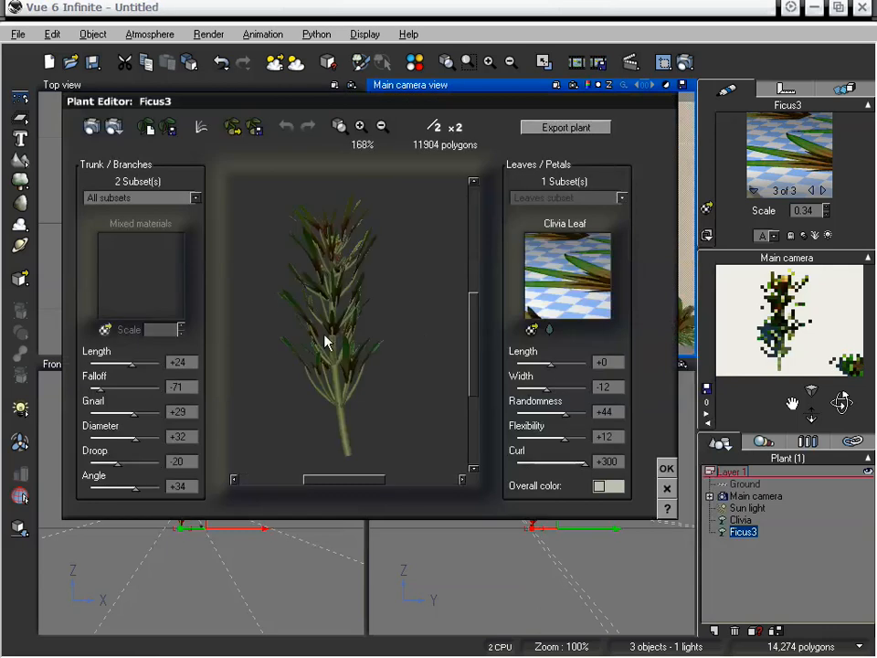
{"action": "left_click_drag", "start_coordinate": [136, 361], "coordinate": [106, 362]}
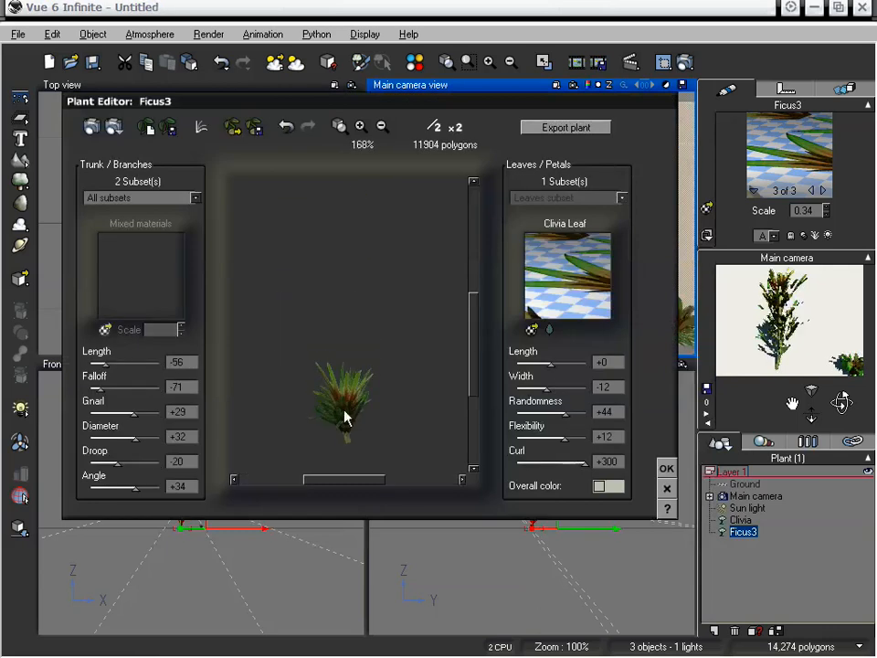
{"action": "left_click_drag", "start_coordinate": [344, 418], "coordinate": [361, 383]}
{"action": "left_click_drag", "start_coordinate": [415, 379], "coordinate": [372, 397]}
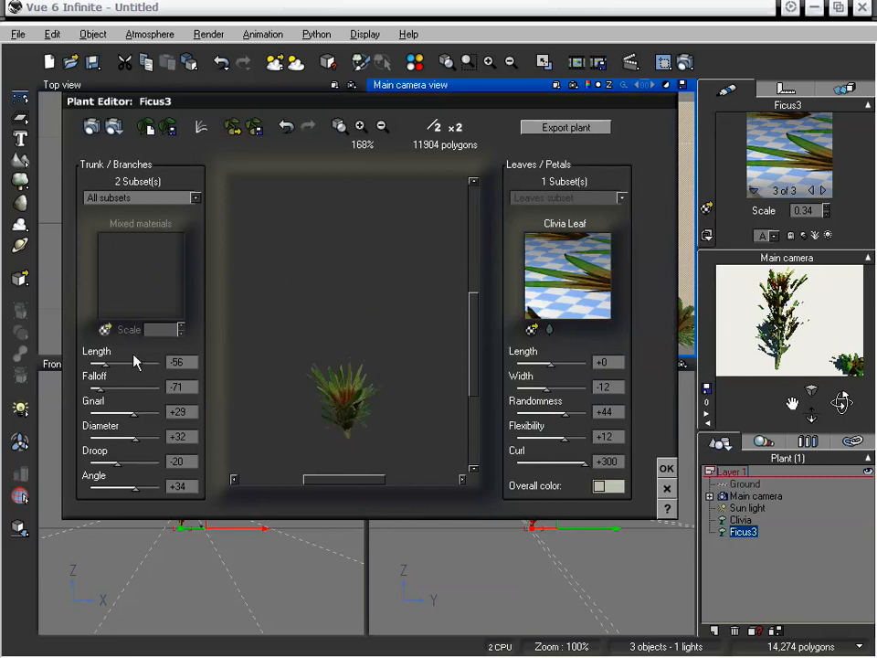
{"action": "left_click_drag", "start_coordinate": [108, 363], "coordinate": [135, 363]}
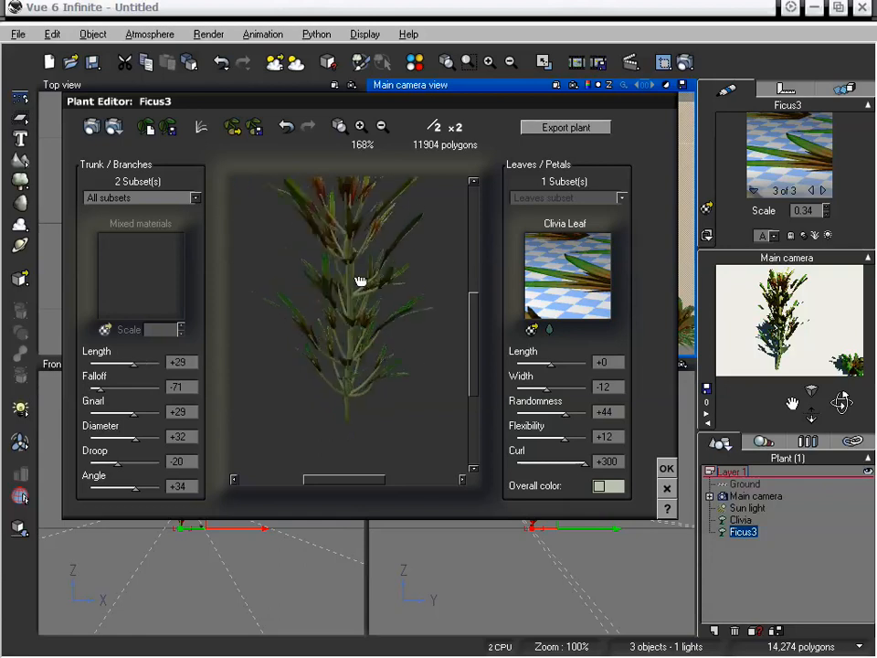
Set the Ficus leaf width to +5 and flexibility to -39, branch length to +14 and gnarl to +51, and accept the plant edits.
{"action": "left_click_drag", "start_coordinate": [551, 387], "coordinate": [558, 387]}
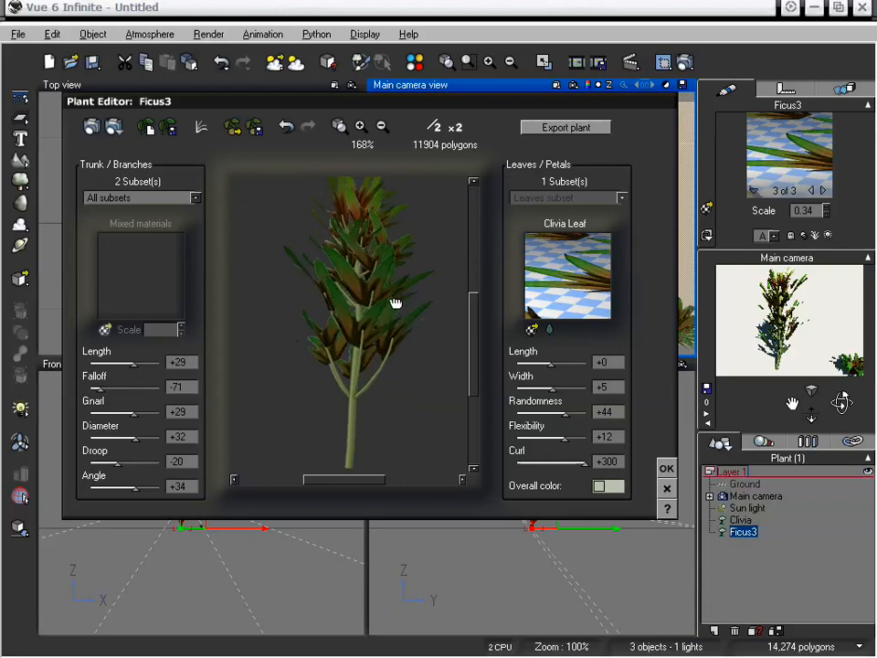
{"action": "left_click_drag", "start_coordinate": [135, 364], "coordinate": [131, 364]}
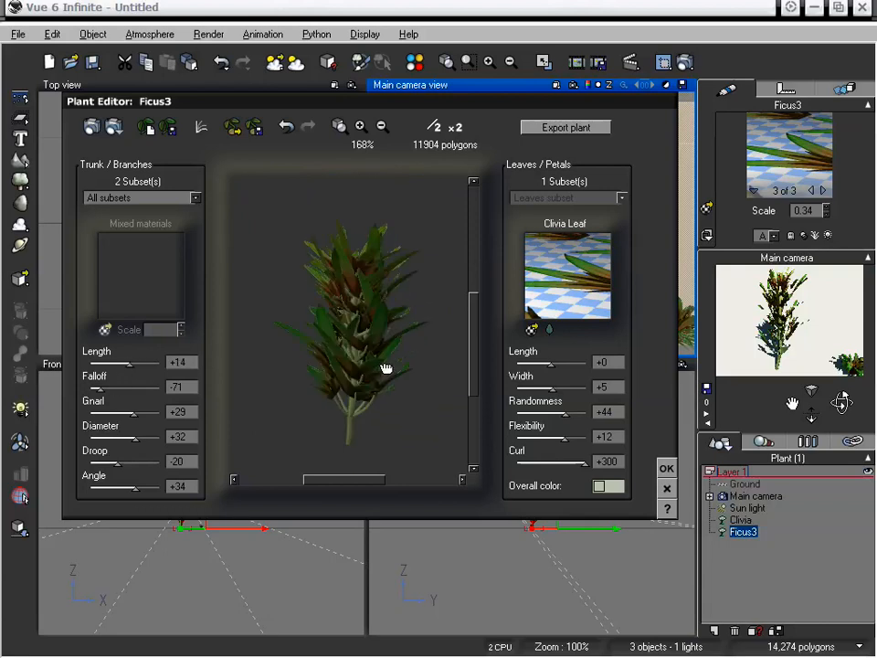
{"action": "left_click_drag", "start_coordinate": [128, 411], "coordinate": [136, 412]}
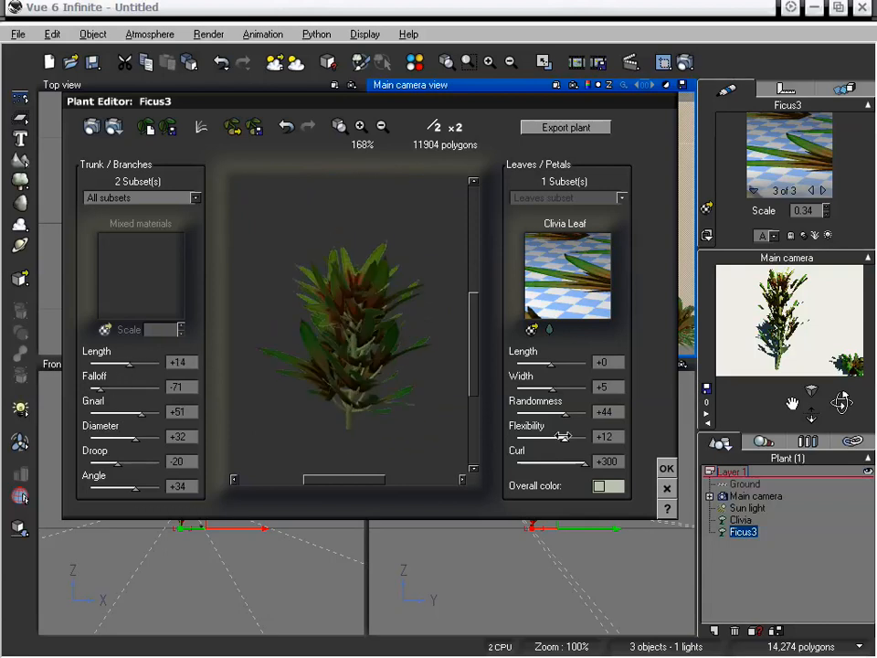
{"action": "mouse_move", "coordinate": [564, 437]}
{"action": "left_mouse_down"}
{"action": "mouse_move", "coordinate": [535, 444]}
{"action": "mouse_move", "coordinate": [553, 438]}
{"action": "left_mouse_up"}
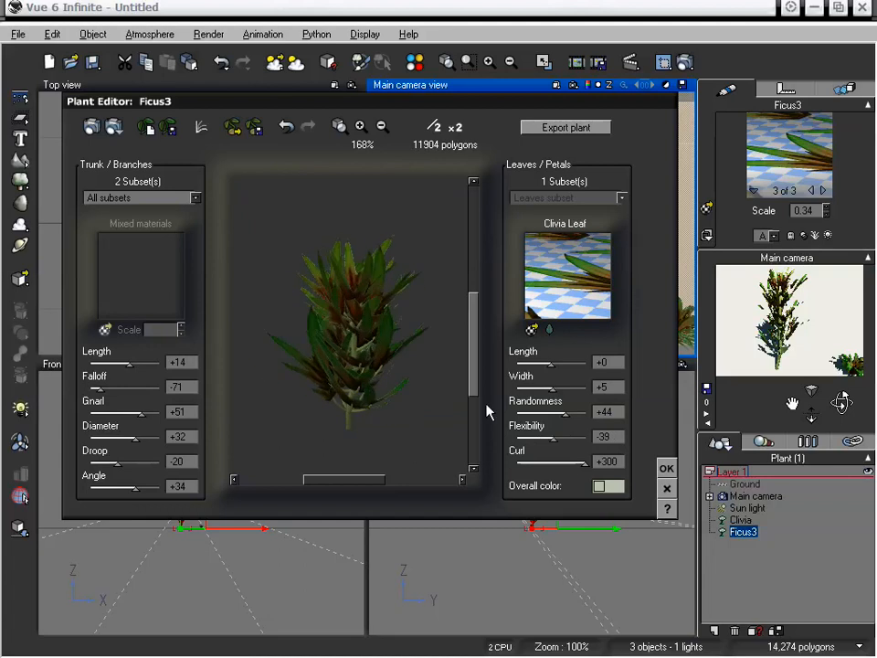
{"action": "left_click_drag", "start_coordinate": [354, 272], "coordinate": [355, 281]}
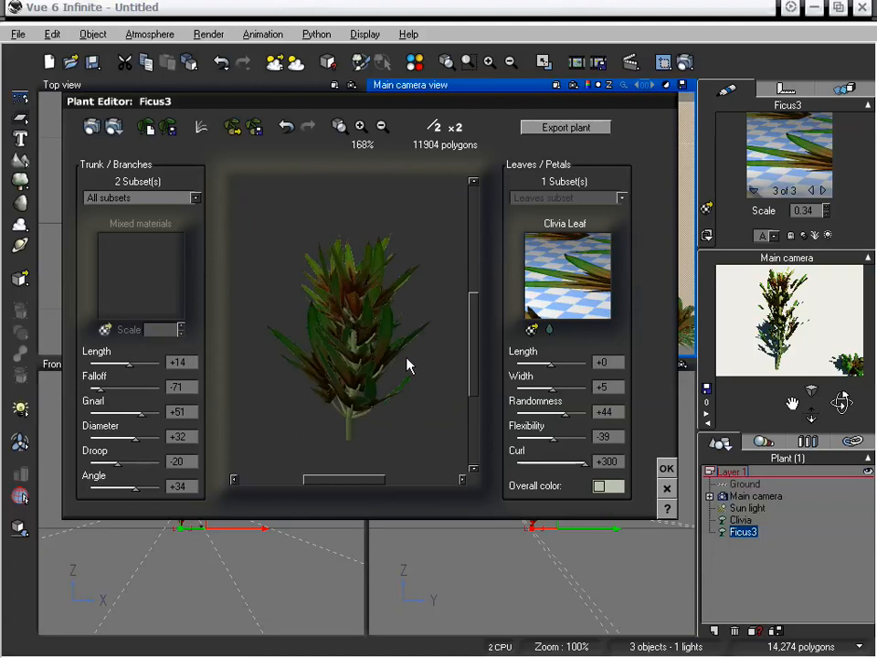
{"action": "left_click", "coordinate": [671, 469]}
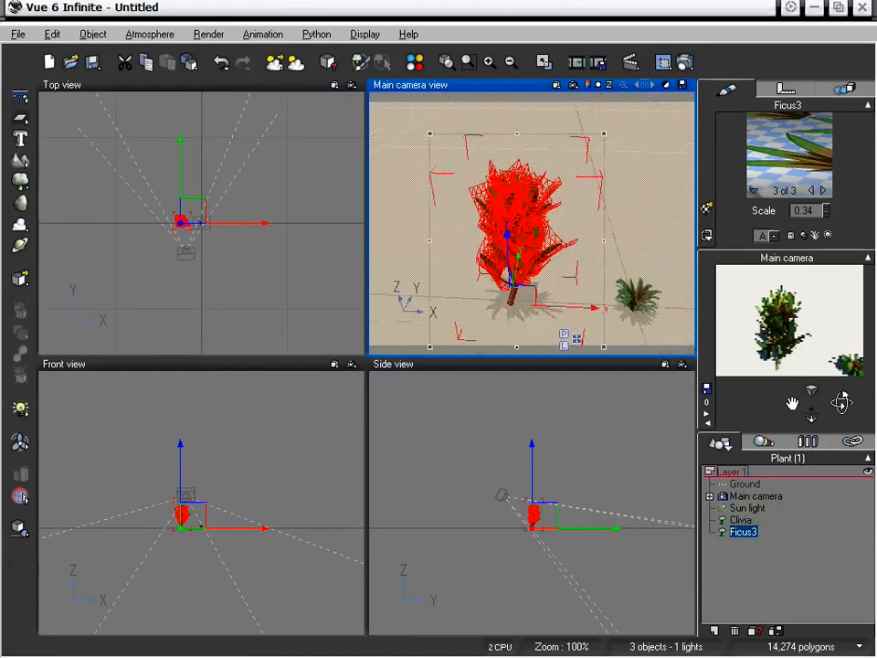
Pull the main camera back and add a Plum Tree from the Trees collection to the scene.
{"action": "left_click_drag", "start_coordinate": [811, 416], "coordinate": [811, 417]}
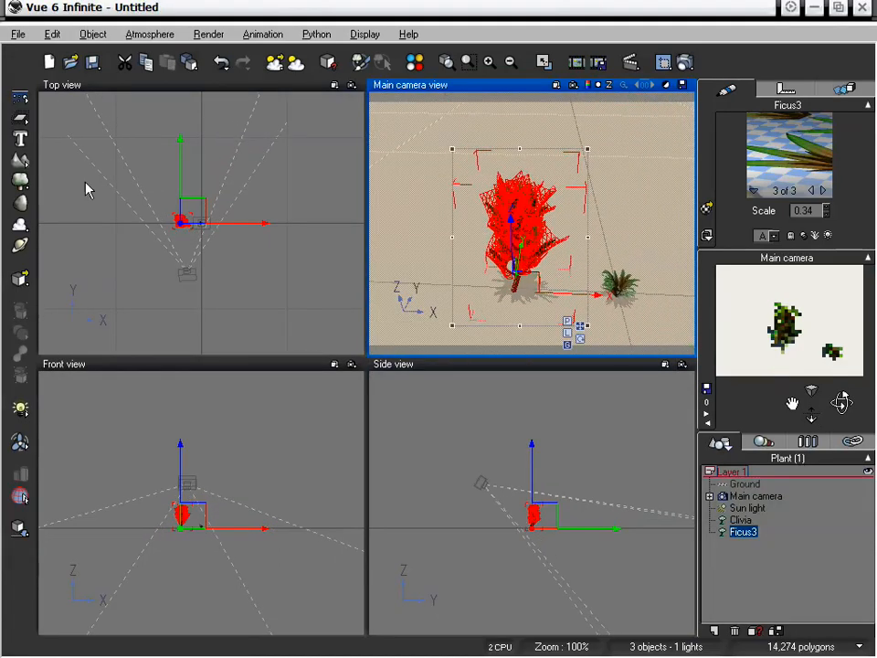
{"action": "left_click", "coordinate": [20, 181]}
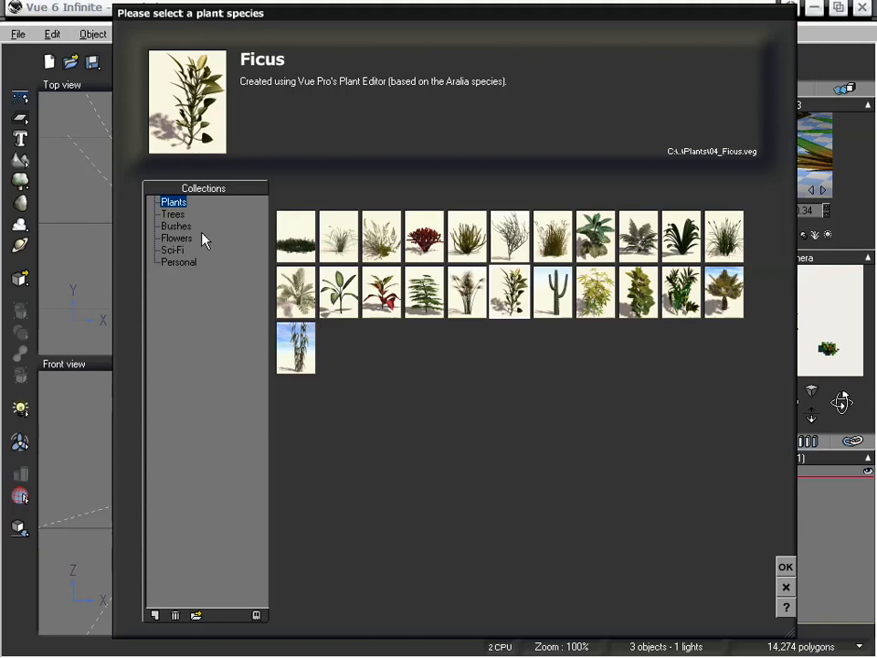
{"action": "left_click", "coordinate": [174, 216]}
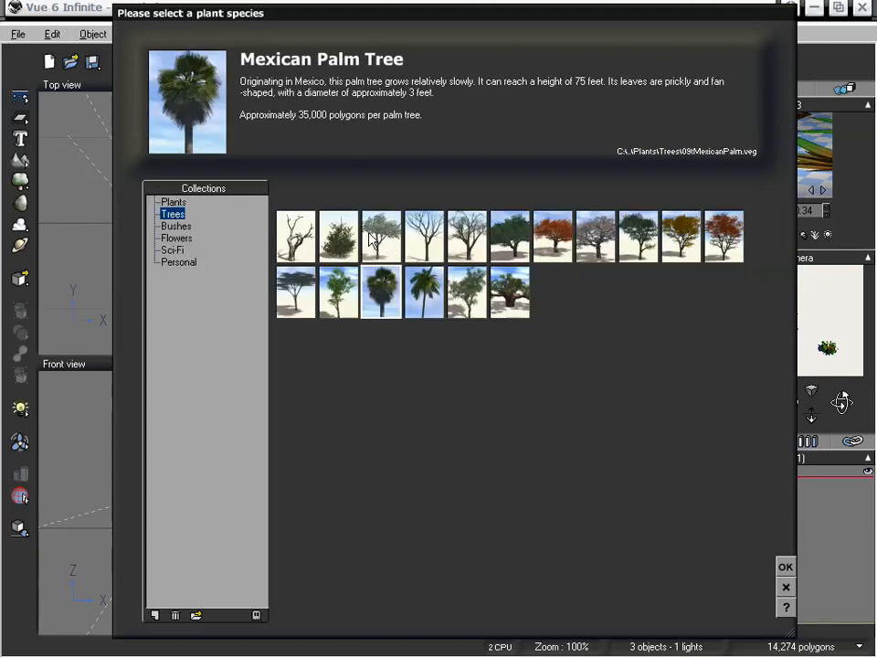
{"action": "left_click", "coordinate": [382, 234]}
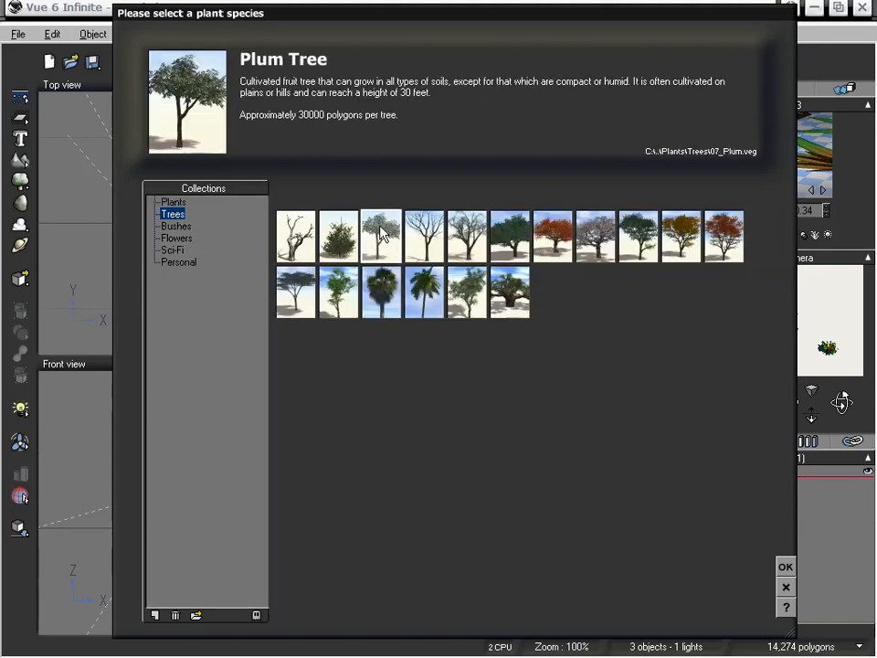
{"action": "left_click", "coordinate": [786, 567]}
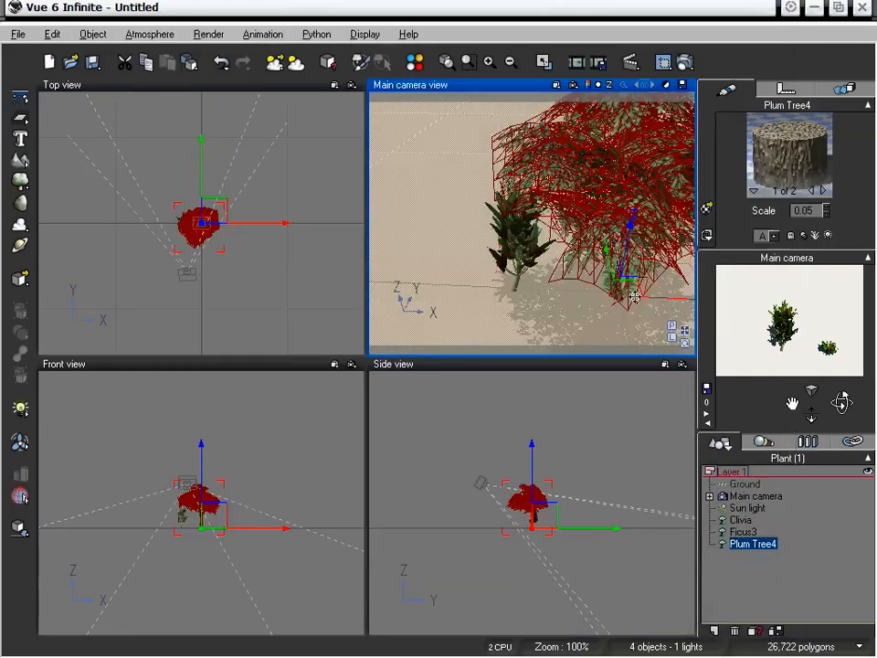
Move the Plum Tree along X to the far side of the Ficus and paste the copied Clivia leaf material over its Plum Leaves.
{"action": "left_click_drag", "start_coordinate": [680, 299], "coordinate": [413, 287]}
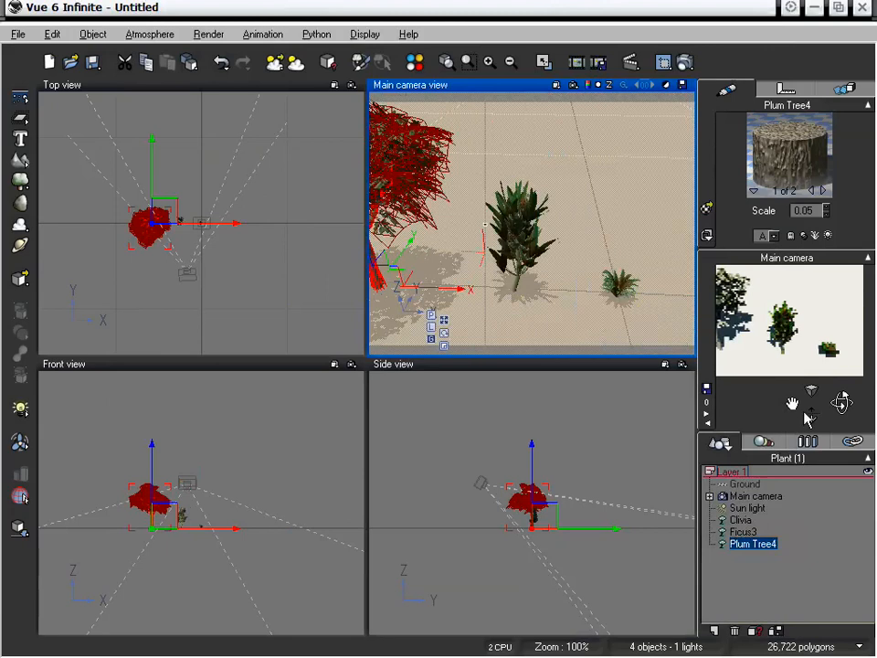
{"action": "mouse_move", "coordinate": [796, 403]}
{"action": "left_mouse_down"}
{"action": "mouse_move", "coordinate": [786, 401]}
{"action": "mouse_move", "coordinate": [793, 402]}
{"action": "left_mouse_up"}
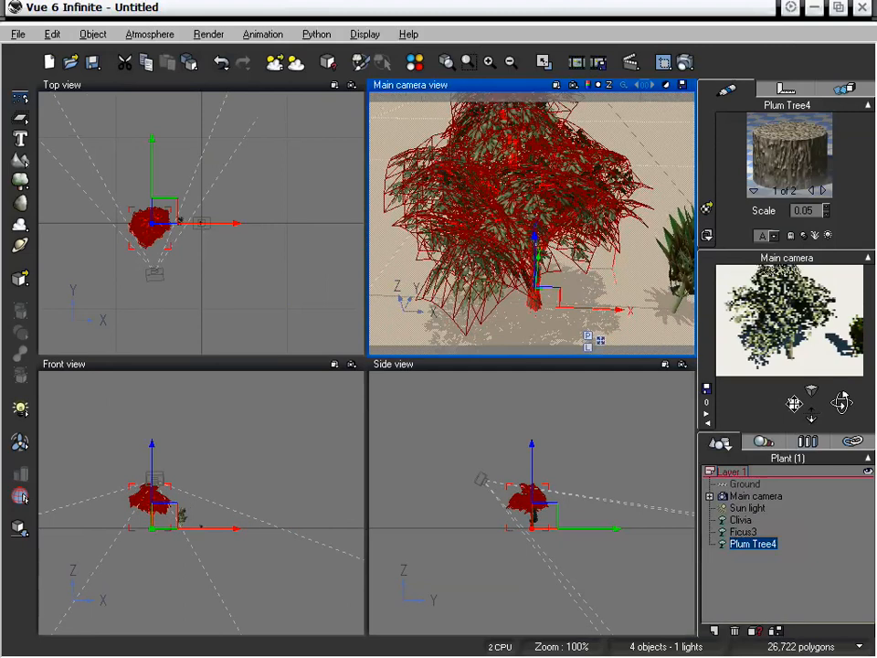
{"action": "left_click", "coordinate": [823, 191]}
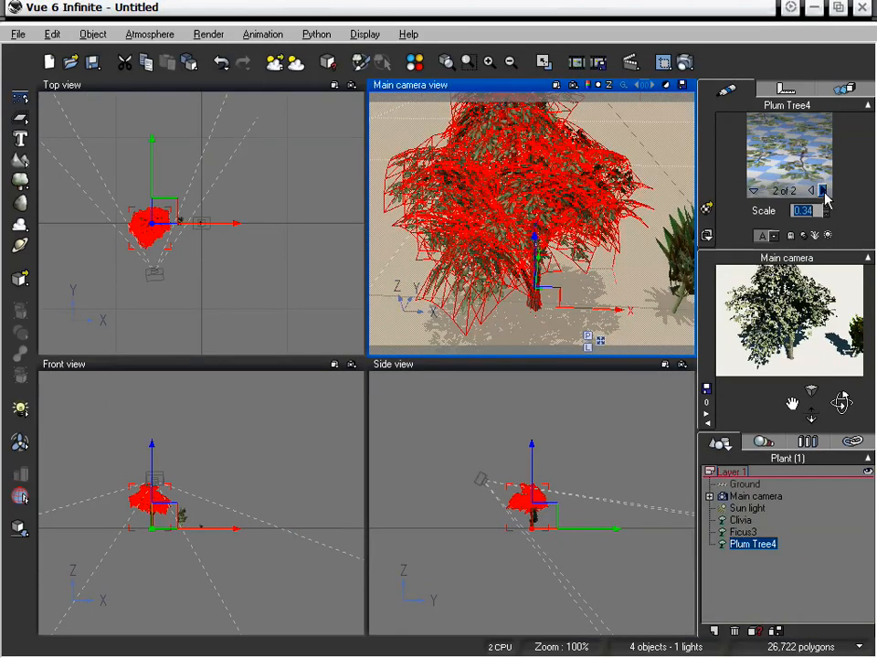
{"action": "right_click", "coordinate": [792, 144]}
{"action": "mouse_move", "coordinate": [772, 162]}
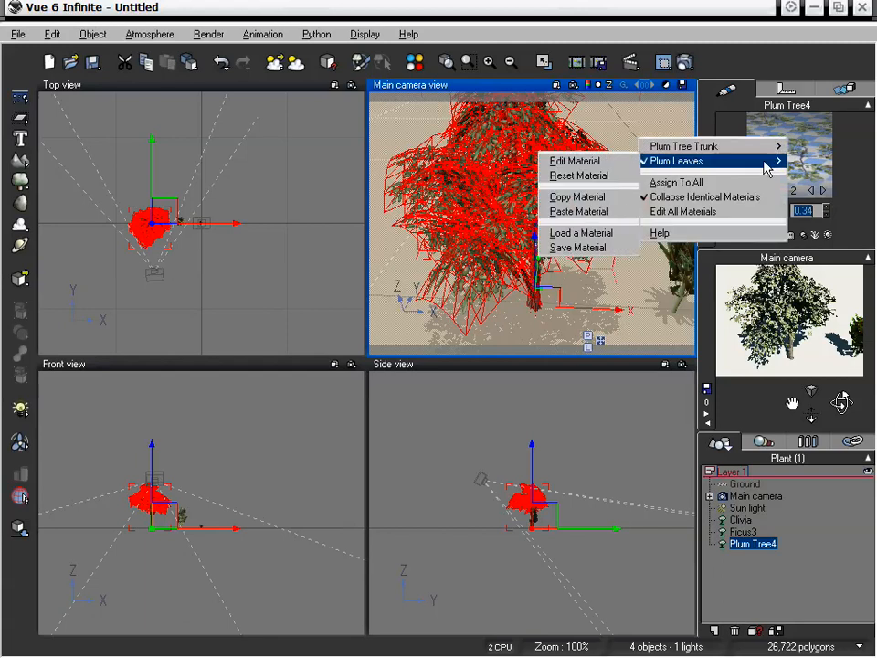
{"action": "left_click", "coordinate": [591, 215]}
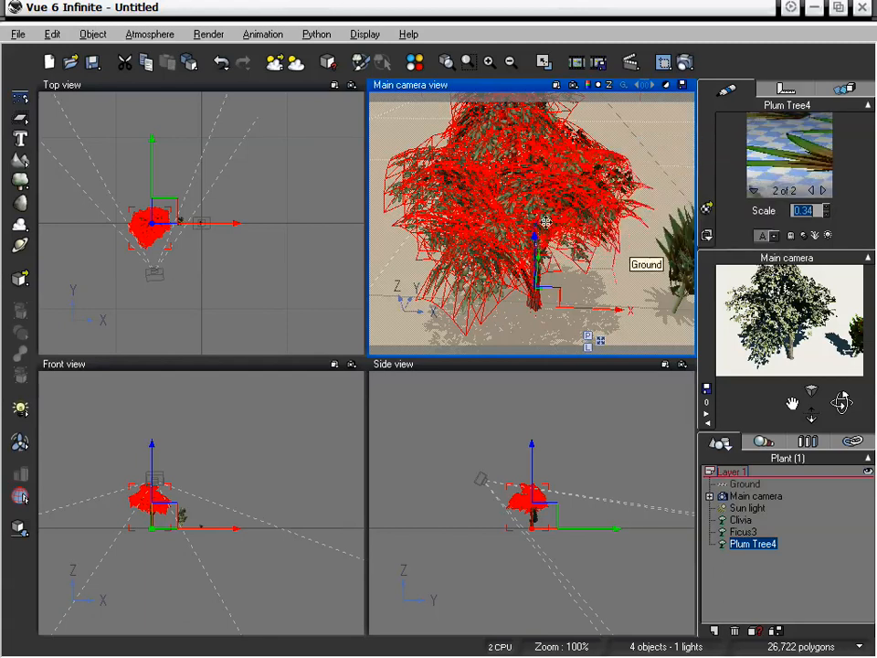
Open the Plum Tree in the Plant Editor and set the leaf's hooking point to X 0.508, Y 0.031 in the Leaf Editor.
{"action": "double_click", "coordinate": [518, 193]}
{"action": "left_click", "coordinate": [551, 331]}
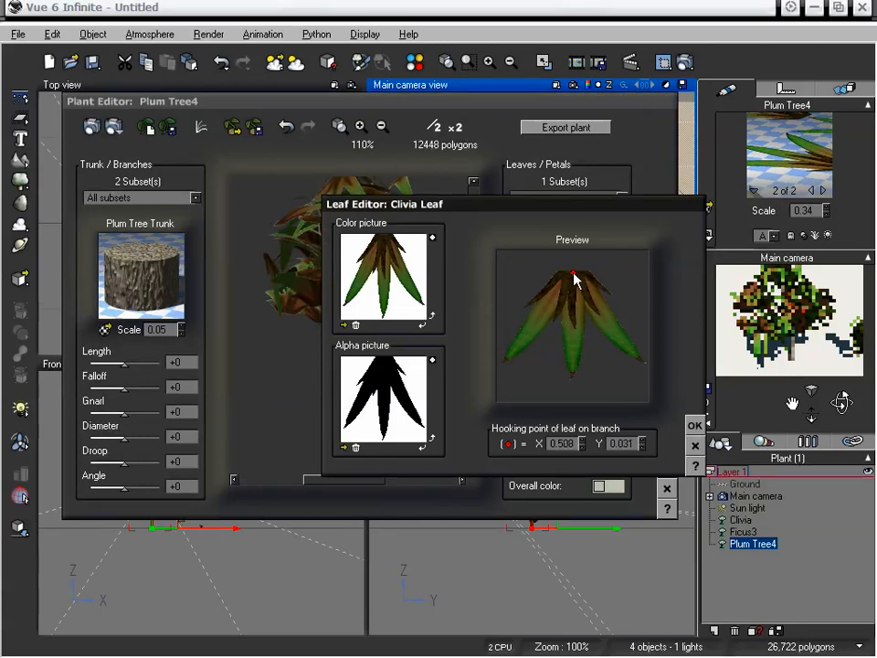
{"action": "left_click", "coordinate": [694, 424]}
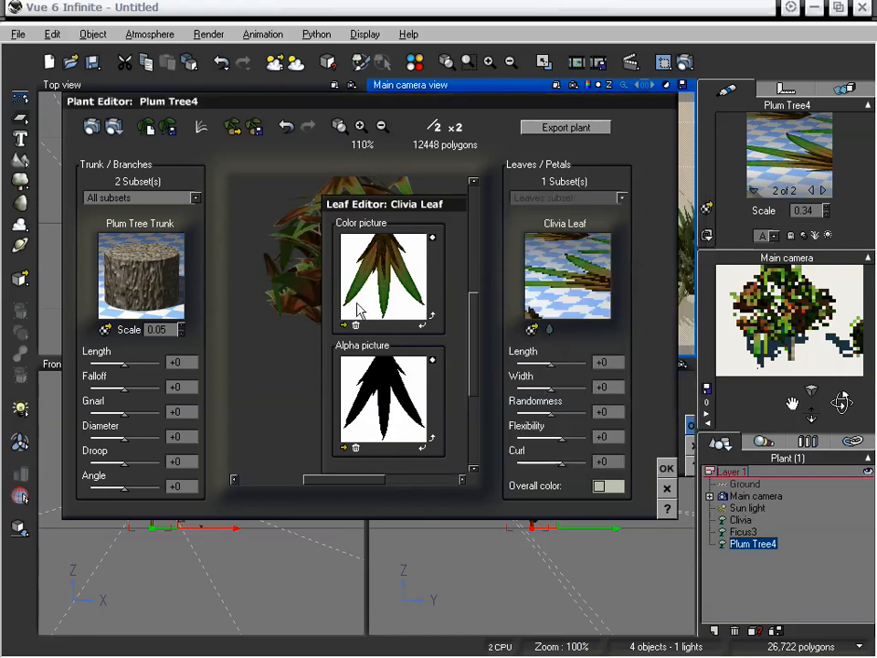
Inspect the Plum Tree preview from several angles, adjust the leaf length and width, and accept the plant edits.
{"action": "left_click_drag", "start_coordinate": [317, 259], "coordinate": [332, 313]}
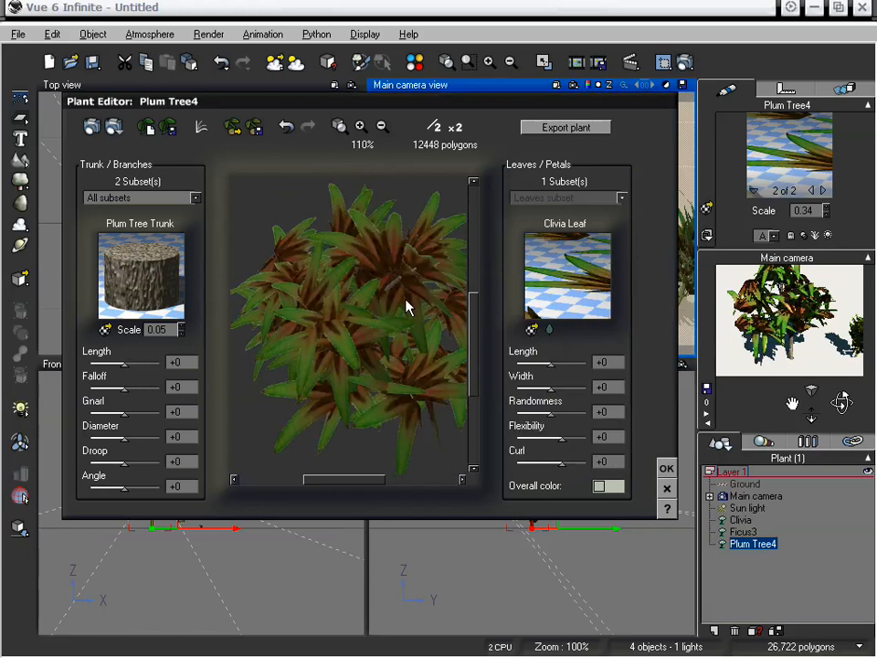
{"action": "left_click_drag", "start_coordinate": [407, 308], "coordinate": [357, 309]}
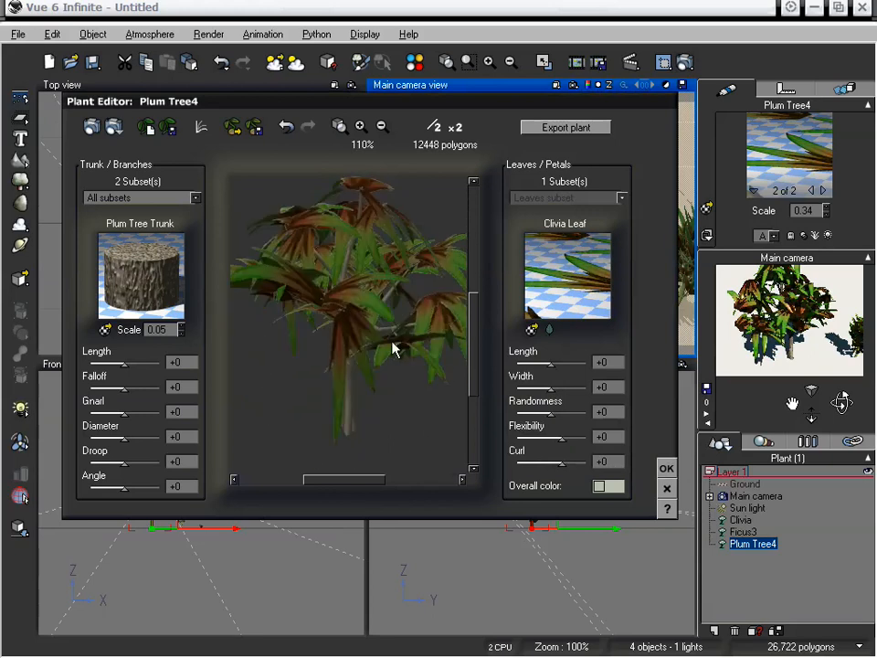
{"action": "left_click_drag", "start_coordinate": [396, 349], "coordinate": [332, 296]}
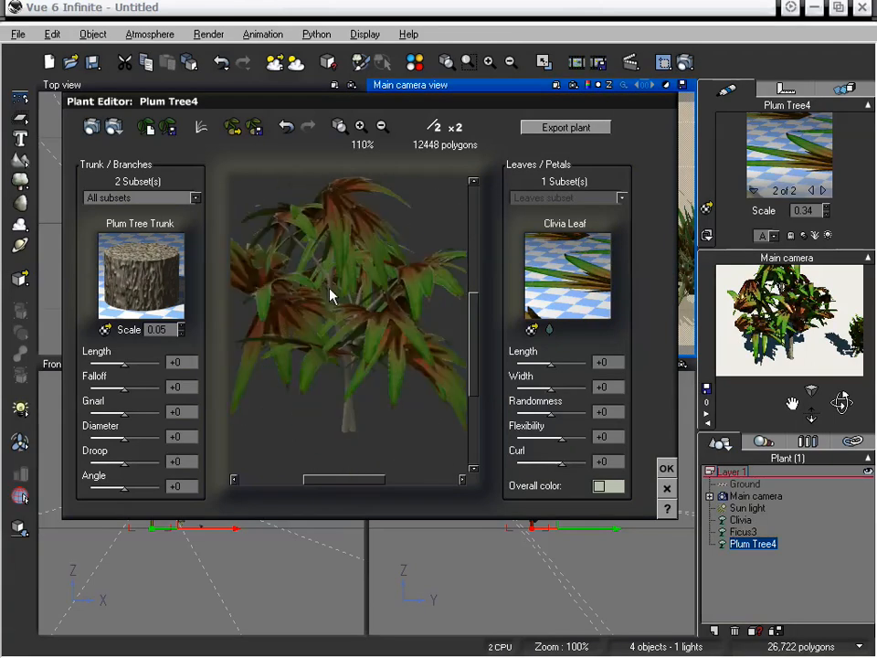
{"action": "left_click_drag", "start_coordinate": [559, 365], "coordinate": [535, 390]}
{"action": "left_click_drag", "start_coordinate": [347, 365], "coordinate": [380, 274]}
{"action": "left_click", "coordinate": [666, 467]}
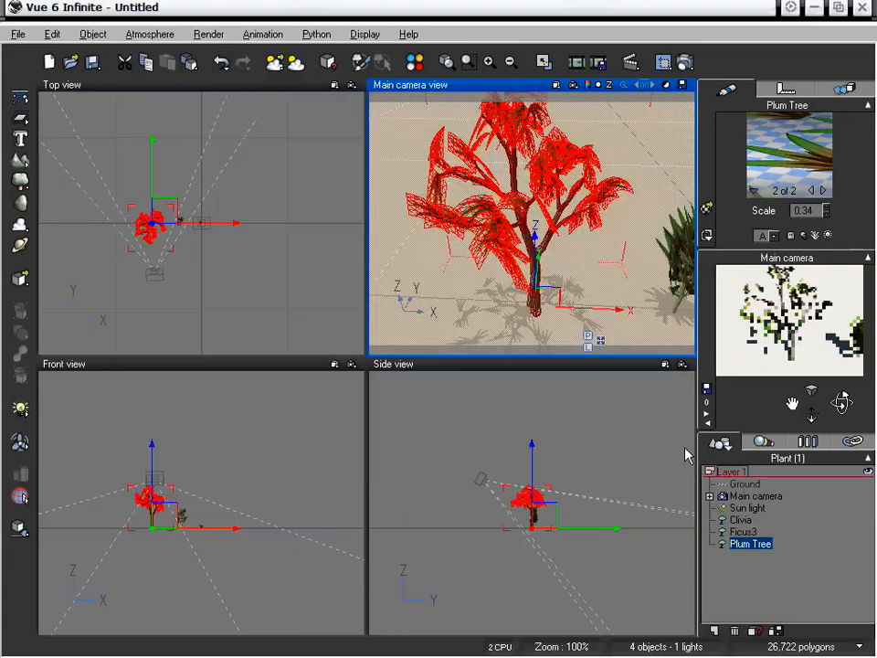
Pull the main camera back, deselect the Plum Tree, and add a Summer Cherry Tree from the Trees collection.
{"action": "left_click_drag", "start_coordinate": [813, 417], "coordinate": [773, 403]}
{"action": "left_click", "coordinate": [486, 285]}
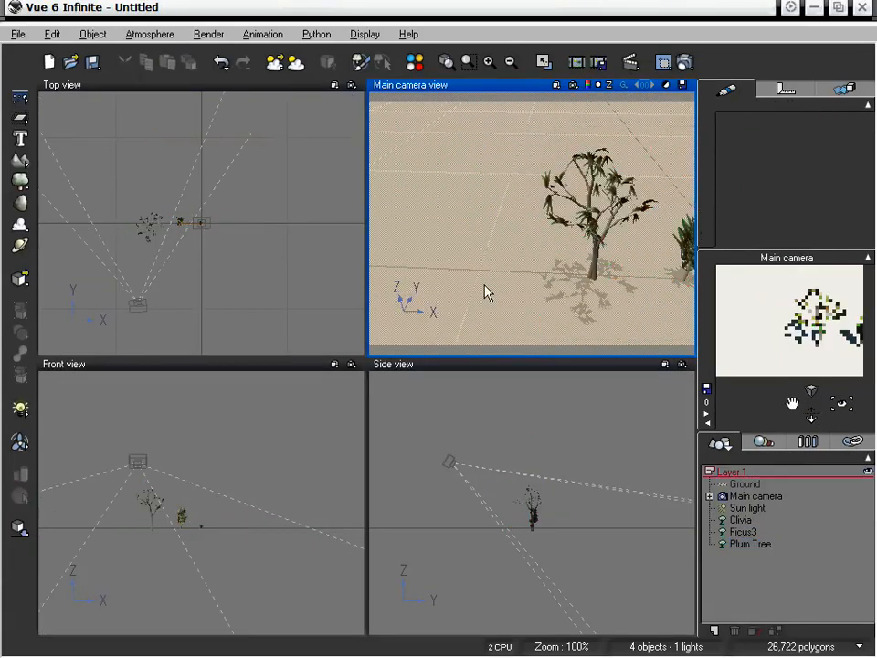
{"action": "left_click", "coordinate": [20, 180]}
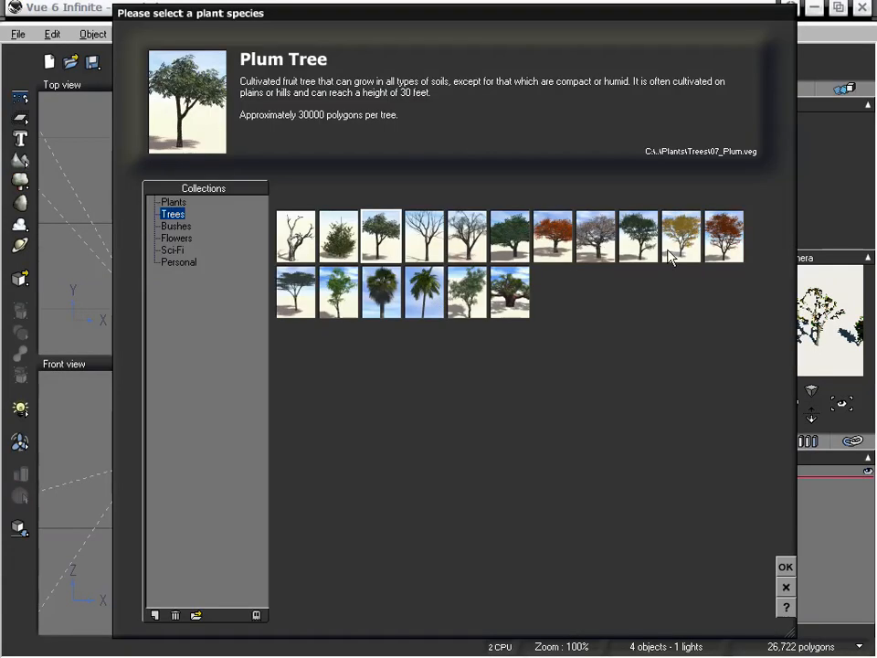
{"action": "left_click", "coordinate": [509, 236]}
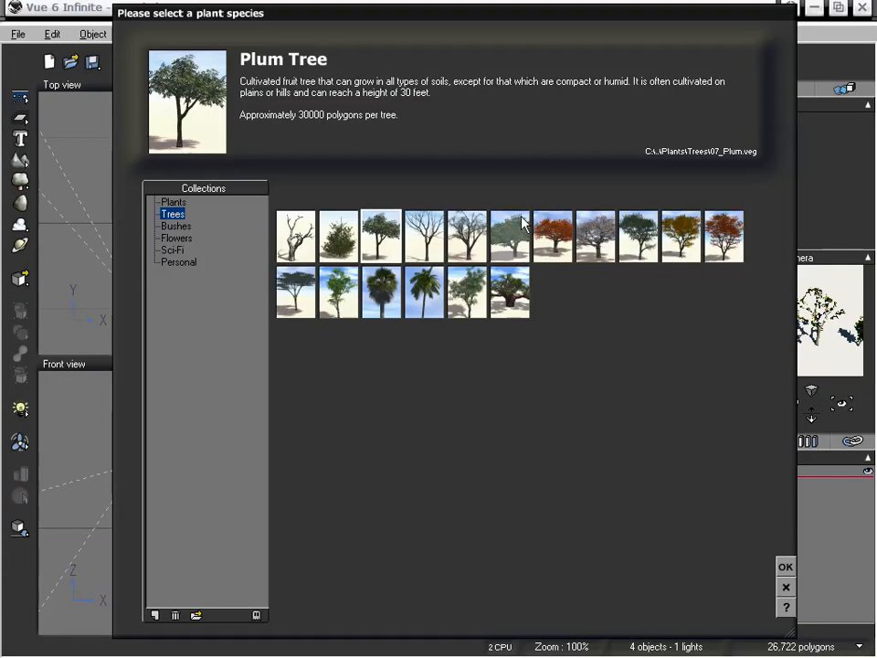
{"action": "left_click", "coordinate": [785, 567]}
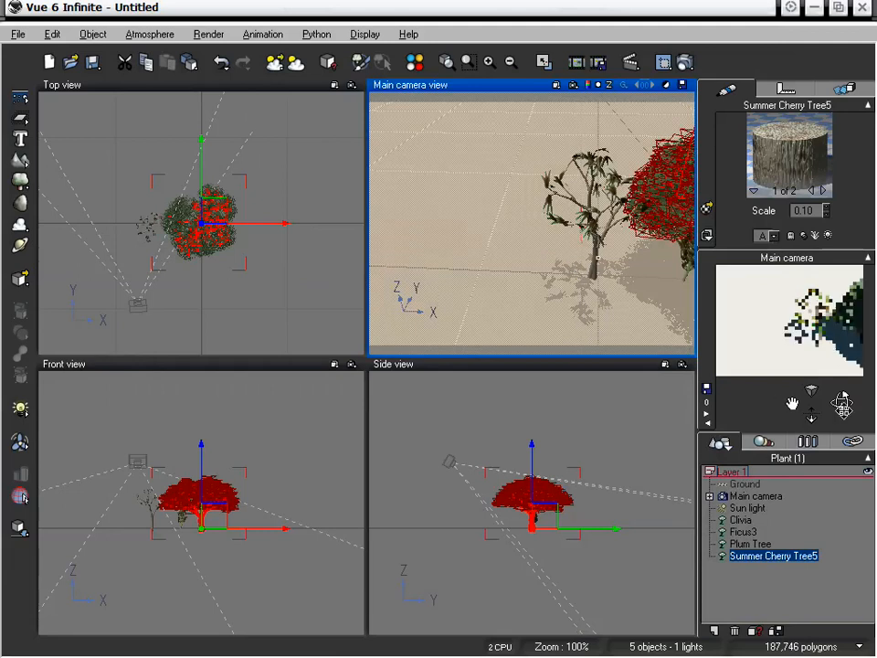
Move the Summer Cherry Tree along X past the Plum Tree so that it stands clear of the other plants.
{"action": "left_click_drag", "start_coordinate": [842, 403], "coordinate": [794, 403]}
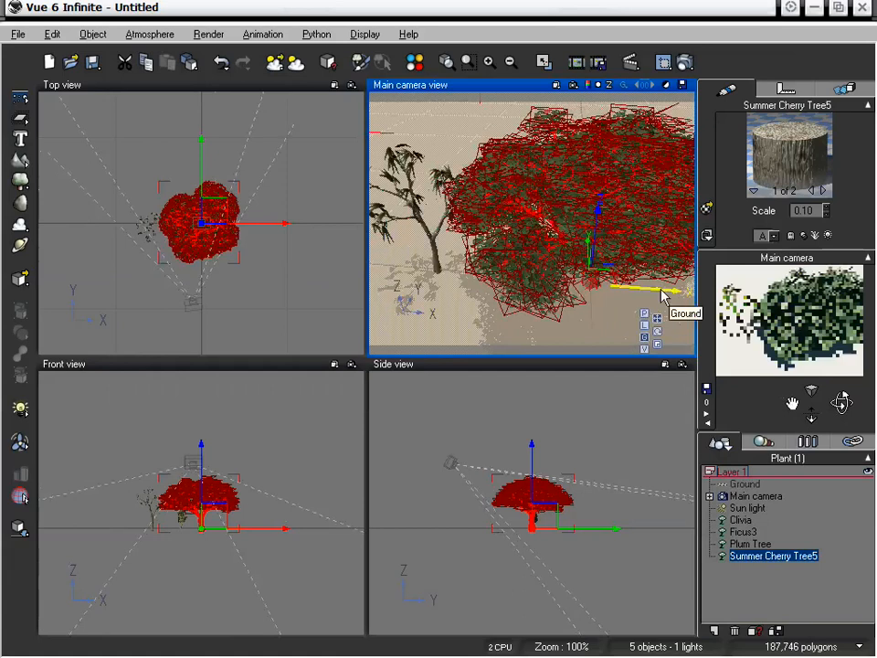
{"action": "left_click_drag", "start_coordinate": [662, 293], "coordinate": [376, 244]}
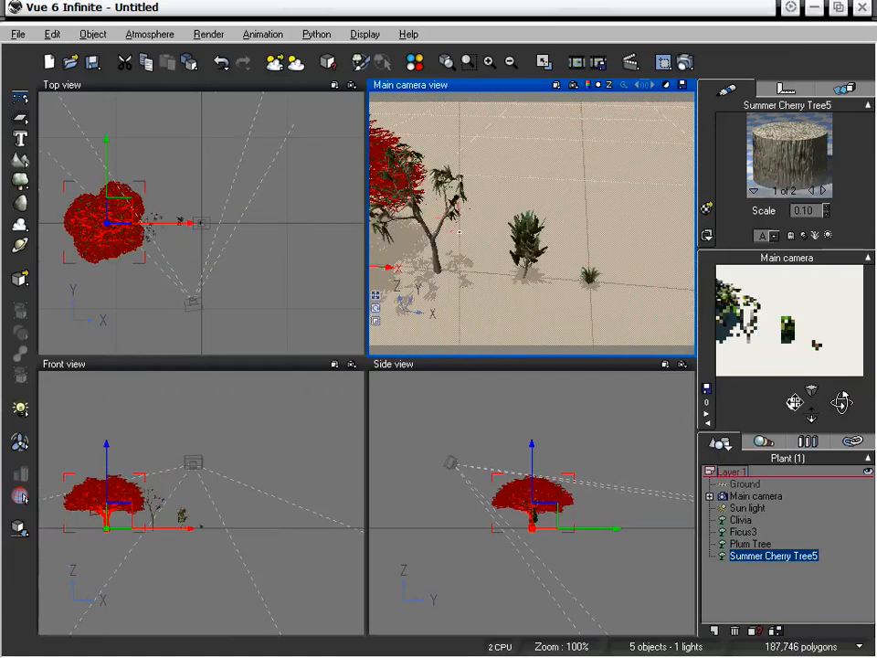
{"action": "key", "text": "ctrl+z"}
{"action": "left_click_drag", "start_coordinate": [608, 278], "coordinate": [554, 269]}
Replace the Summer Cherry Tree's Cherry Leaves material with the copied Clivia leaf material.
{"action": "left_click", "coordinate": [823, 191]}
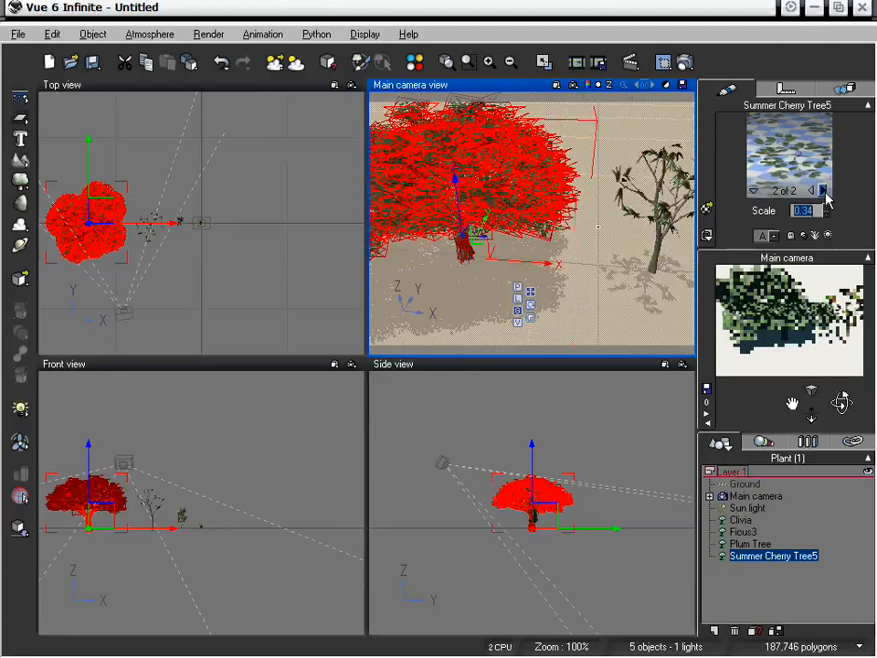
{"action": "left_click", "coordinate": [788, 151]}
{"action": "mouse_move", "coordinate": [731, 165]}
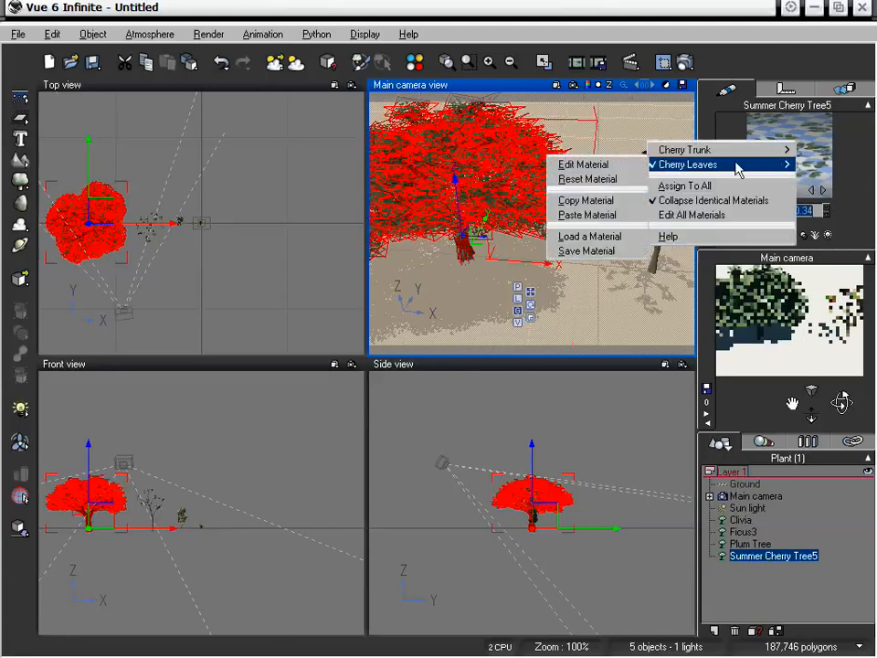
{"action": "left_click", "coordinate": [609, 223]}
Frame the Summer Cherry Tree, open it in the Plant Editor, and set its leaf length to -15 and width to -27.
{"action": "left_click_drag", "start_coordinate": [792, 407], "coordinate": [811, 402]}
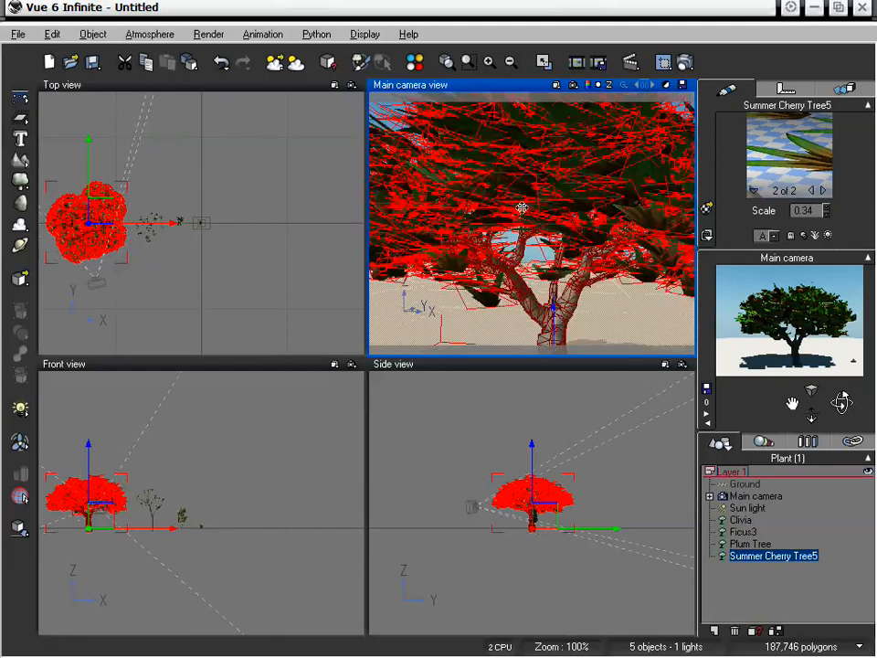
{"action": "double_click", "coordinate": [525, 214]}
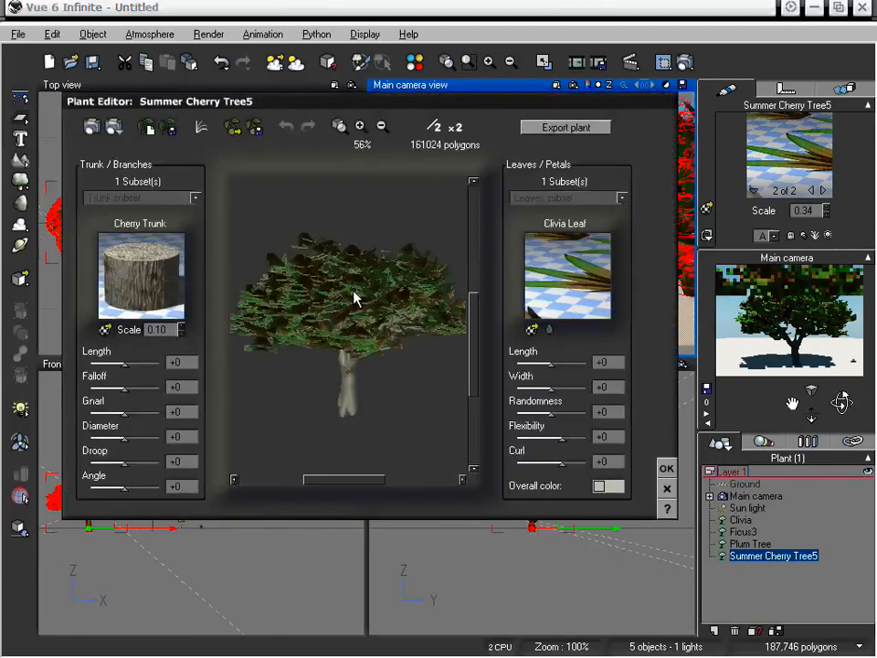
{"action": "mouse_move", "coordinate": [354, 295]}
{"action": "left_mouse_down"}
{"action": "mouse_move", "coordinate": [357, 333]}
{"action": "mouse_move", "coordinate": [359, 227]}
{"action": "mouse_move", "coordinate": [359, 274]}
{"action": "left_mouse_up"}
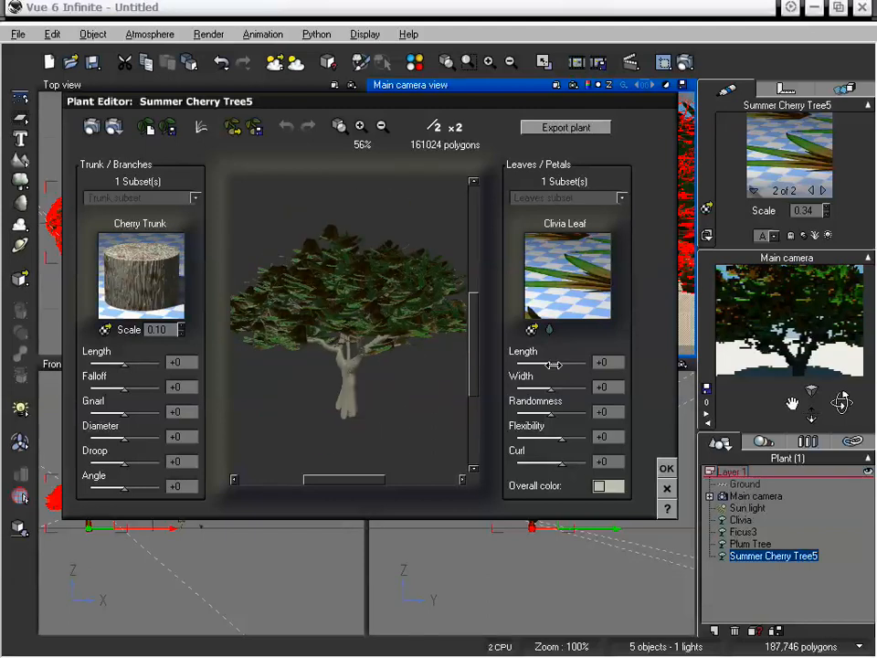
{"action": "left_click_drag", "start_coordinate": [551, 364], "coordinate": [542, 389]}
{"action": "left_click_drag", "start_coordinate": [340, 232], "coordinate": [364, 272]}
Set the cherry leaf's hooking point to X 0.503, Y 0.017 and its flexibility to -35, checking the preview from different angles.
{"action": "left_click", "coordinate": [549, 330]}
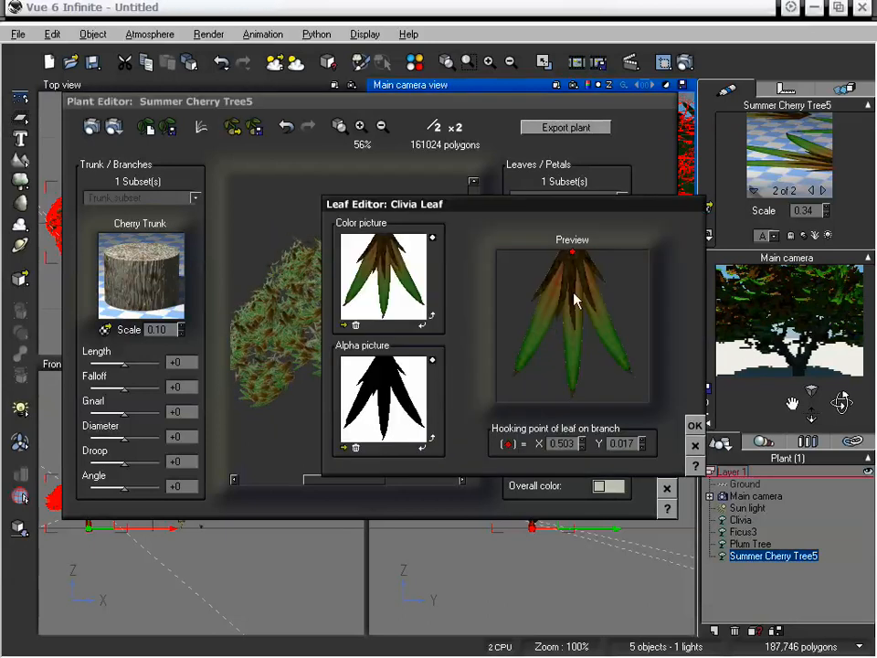
{"action": "left_click", "coordinate": [694, 425]}
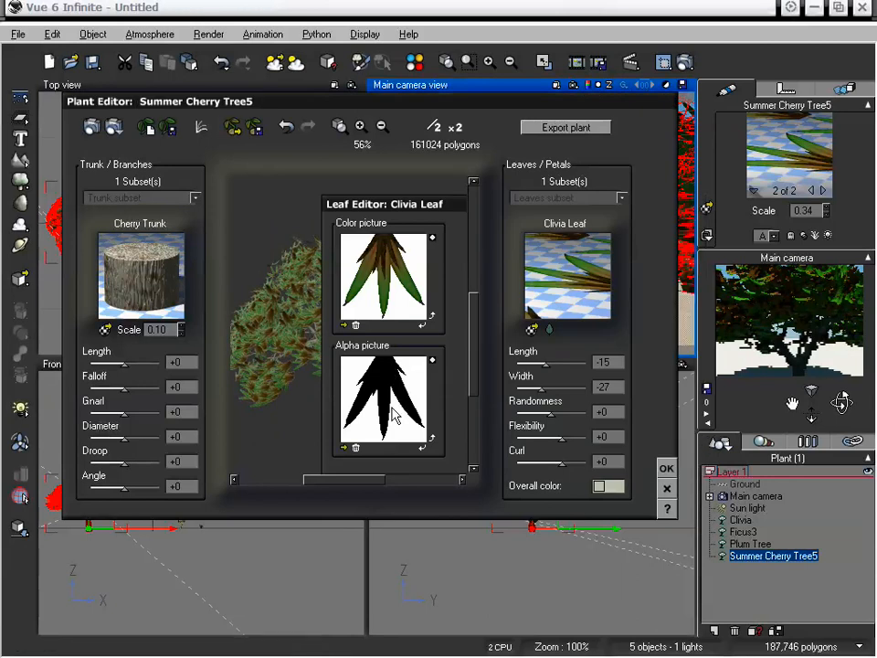
{"action": "left_click_drag", "start_coordinate": [393, 414], "coordinate": [399, 348]}
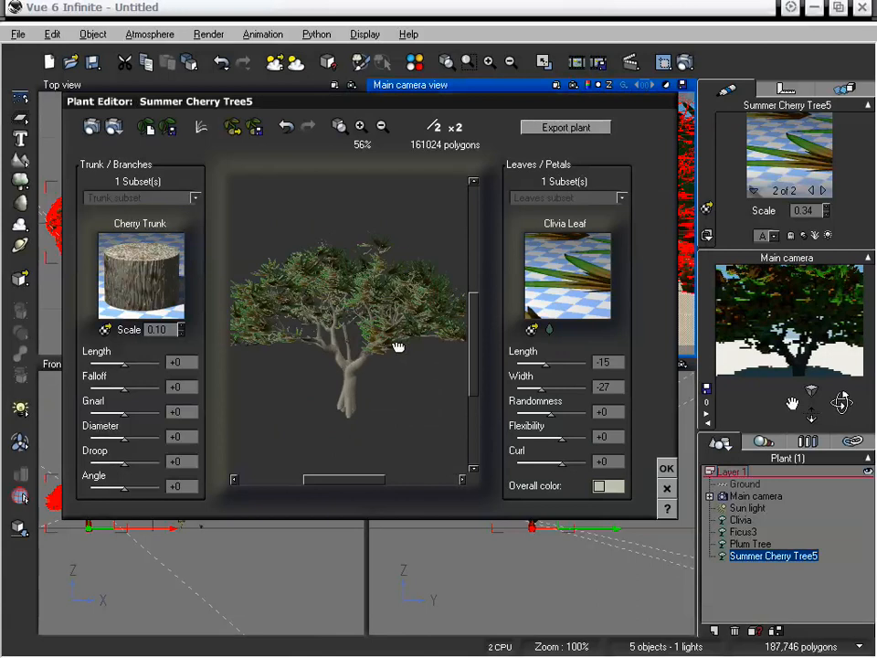
{"action": "left_click_drag", "start_coordinate": [346, 263], "coordinate": [362, 311]}
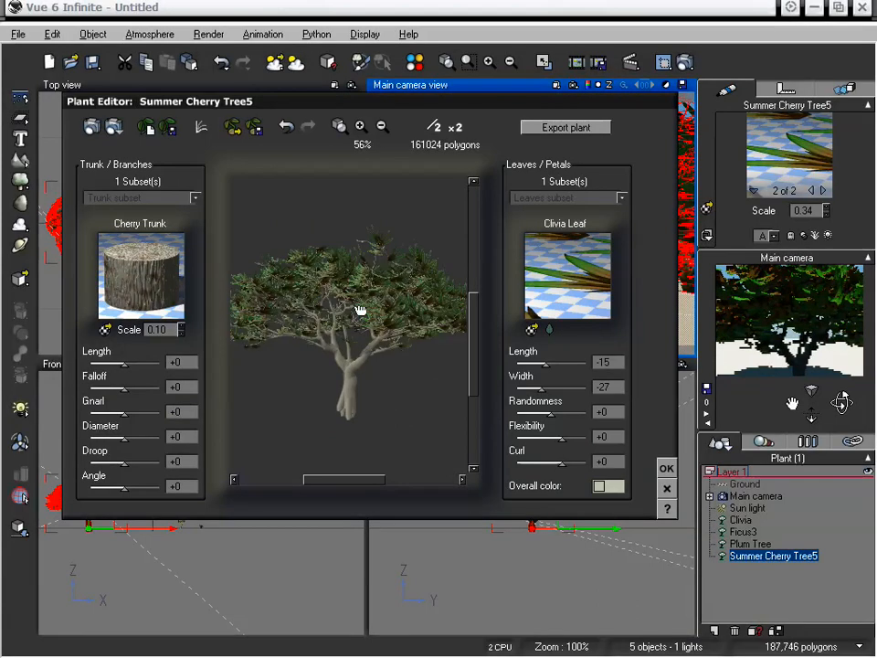
{"action": "mouse_move", "coordinate": [556, 440]}
{"action": "left_mouse_down"}
{"action": "mouse_move", "coordinate": [543, 440]}
{"action": "mouse_move", "coordinate": [591, 439]}
{"action": "mouse_move", "coordinate": [552, 442]}
{"action": "mouse_move", "coordinate": [560, 441]}
{"action": "left_mouse_up"}
{"action": "mouse_move", "coordinate": [333, 337]}
{"action": "left_mouse_down"}
{"action": "mouse_move", "coordinate": [337, 255]}
{"action": "mouse_move", "coordinate": [336, 331]}
{"action": "left_mouse_up"}
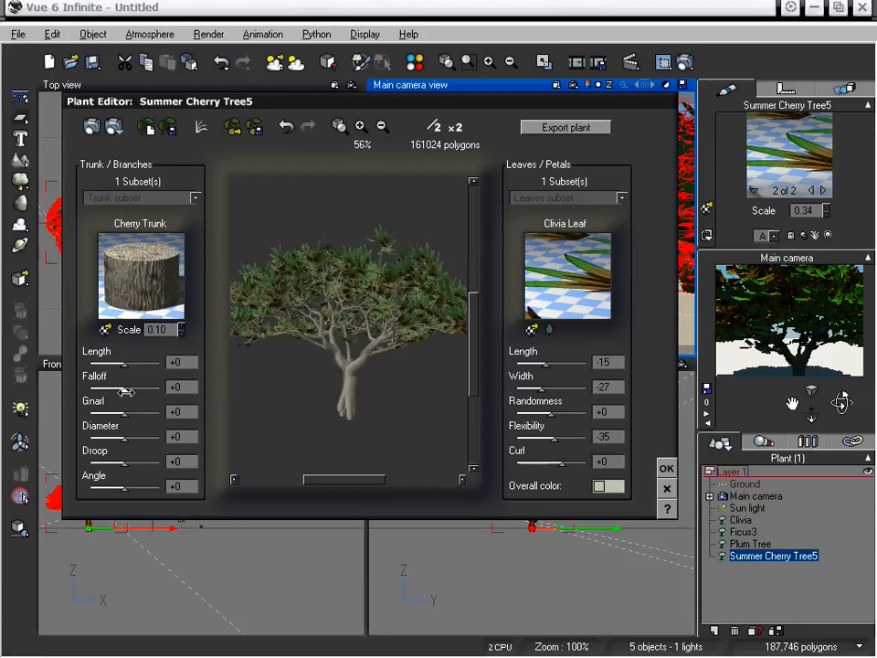
Set the cherry trunk's length to -2, falloff to -54 and gnarl to +49, and inspect the tree from different angles.
{"action": "left_click_drag", "start_coordinate": [138, 391], "coordinate": [136, 366]}
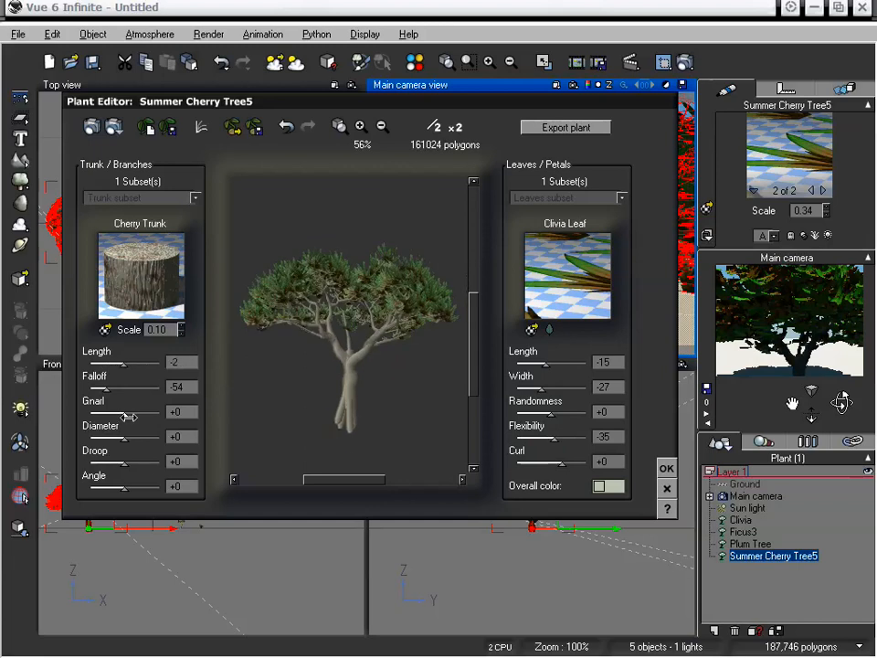
{"action": "left_click_drag", "start_coordinate": [120, 416], "coordinate": [145, 416]}
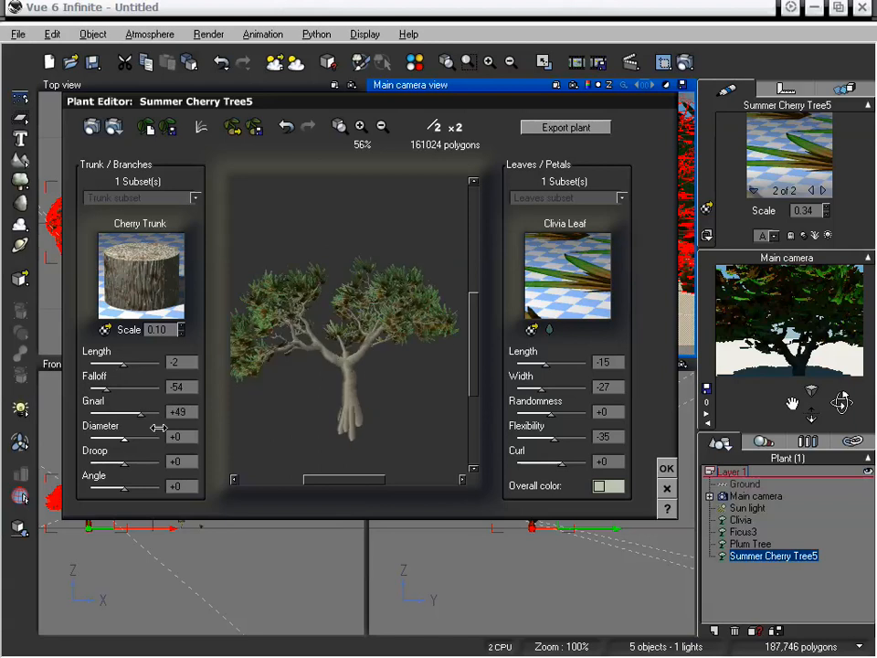
{"action": "left_click_drag", "start_coordinate": [337, 297], "coordinate": [372, 313]}
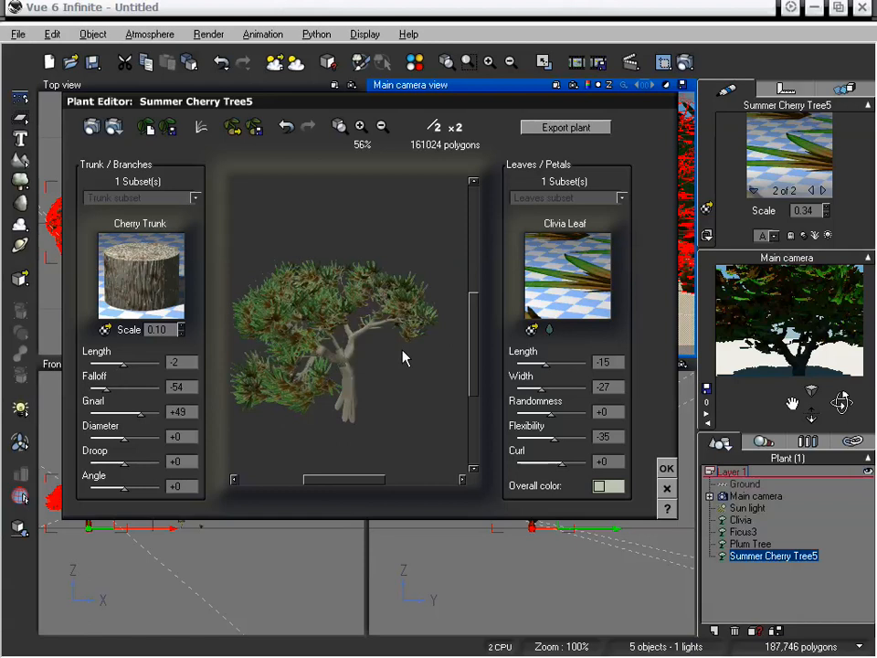
{"action": "left_click_drag", "start_coordinate": [408, 358], "coordinate": [379, 342]}
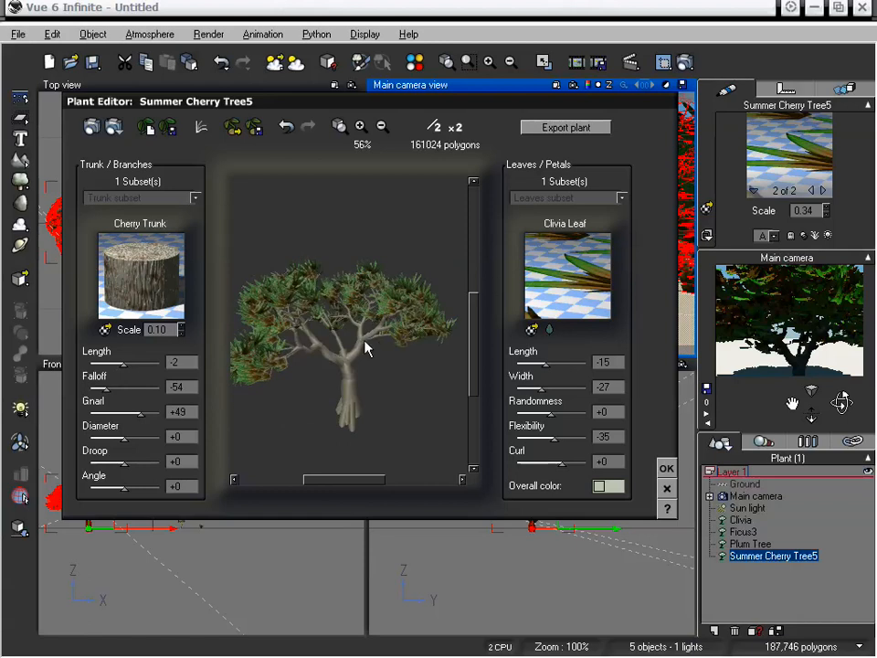
{"action": "left_click_drag", "start_coordinate": [314, 299], "coordinate": [315, 306]}
{"action": "left_click_drag", "start_coordinate": [360, 375], "coordinate": [320, 335]}
Set the cherry branches' droop to -39 and gnarl to +15, and inspect the resulting shape.
{"action": "mouse_move", "coordinate": [126, 466]}
{"action": "left_mouse_down"}
{"action": "mouse_move", "coordinate": [110, 465]}
{"action": "mouse_move", "coordinate": [118, 464]}
{"action": "left_mouse_up"}
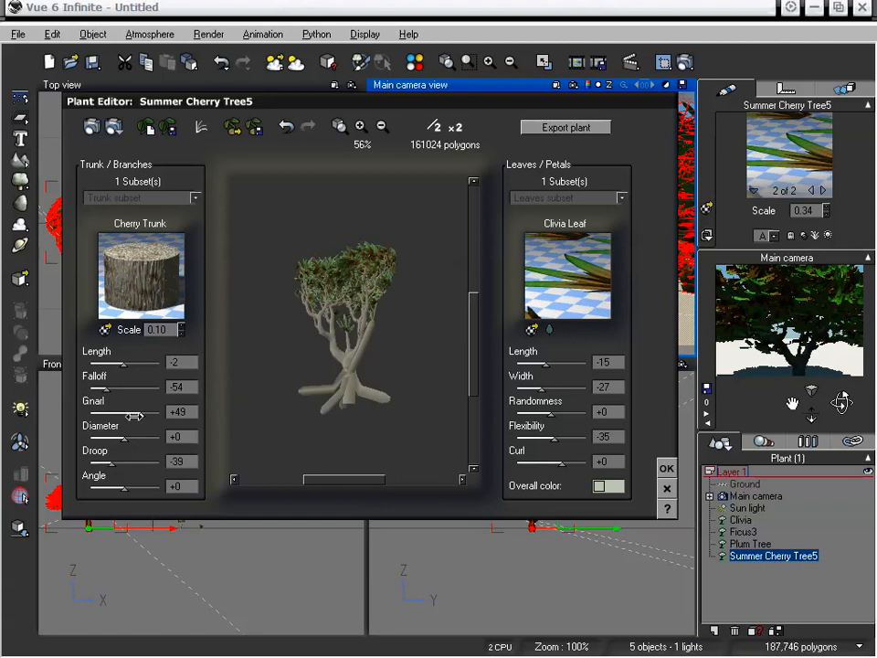
{"action": "left_click_drag", "start_coordinate": [134, 416], "coordinate": [133, 416]}
{"action": "left_click_drag", "start_coordinate": [330, 396], "coordinate": [382, 411]}
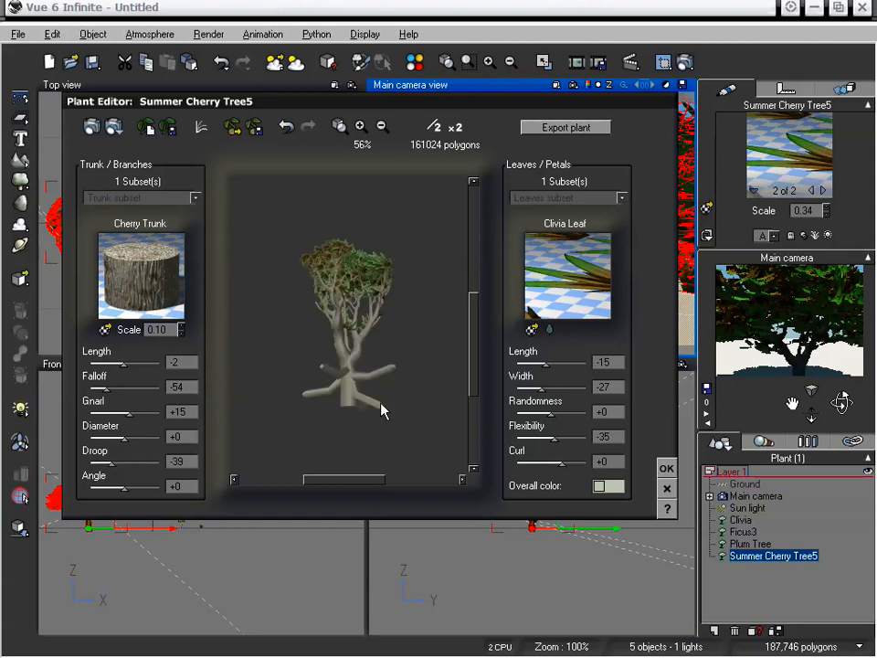
{"action": "left_click_drag", "start_coordinate": [402, 345], "coordinate": [373, 362]}
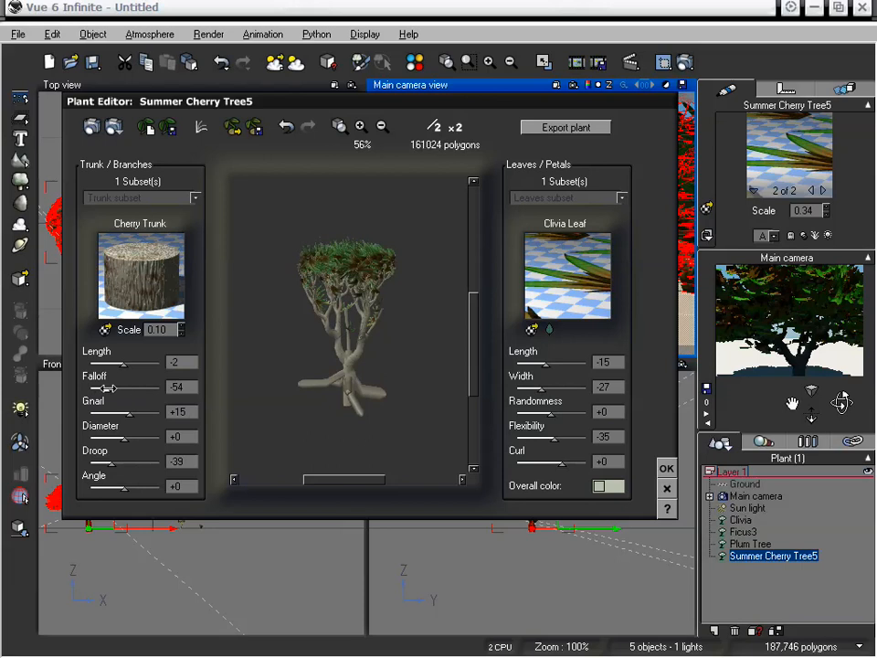
Set the cherry branches' falloff to +29 and droop to +5, accept the plant edits, and fit the whole tree in the main camera.
{"action": "left_click_drag", "start_coordinate": [108, 389], "coordinate": [143, 389]}
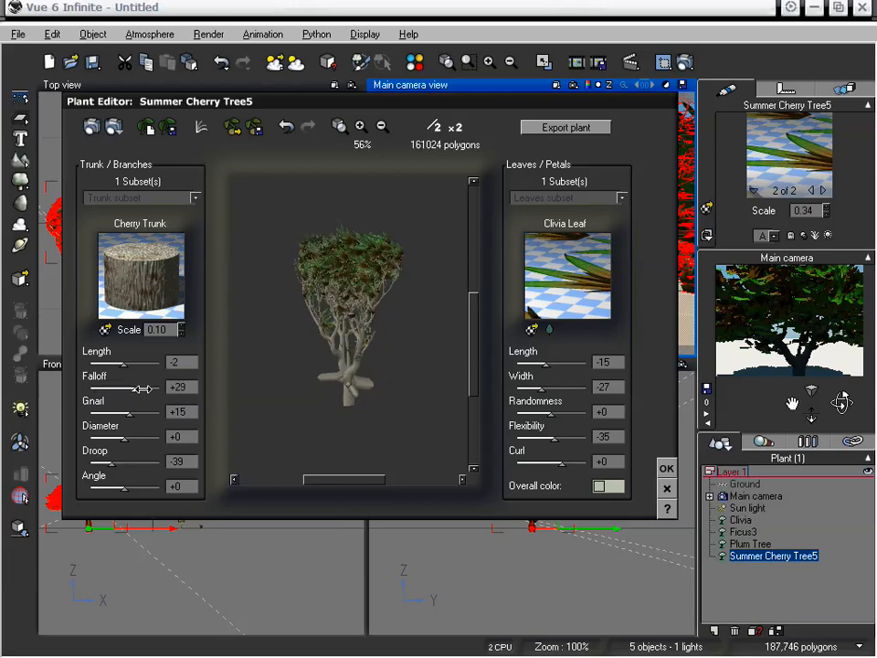
{"action": "left_click_drag", "start_coordinate": [114, 464], "coordinate": [132, 465]}
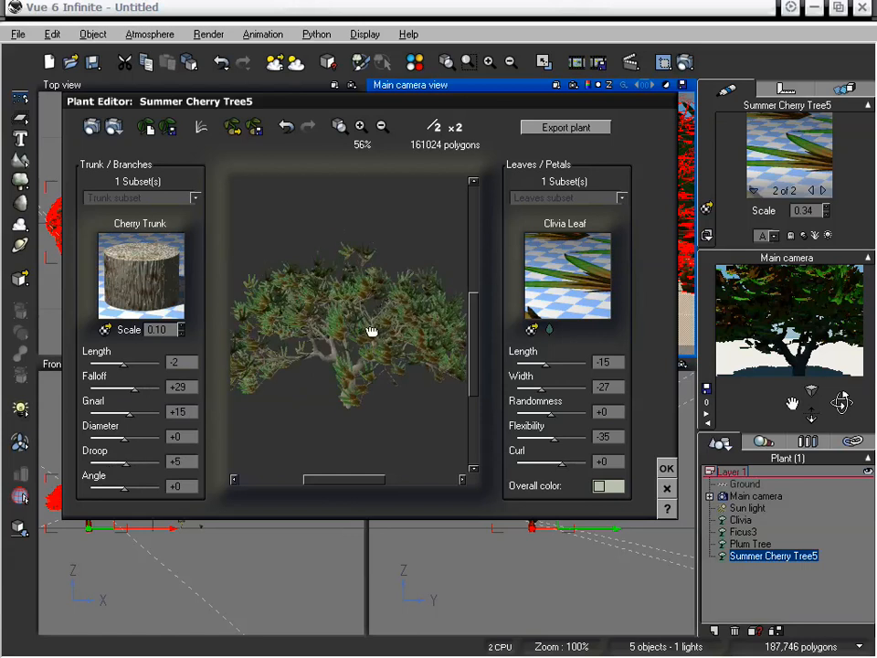
{"action": "left_click_drag", "start_coordinate": [372, 331], "coordinate": [427, 330]}
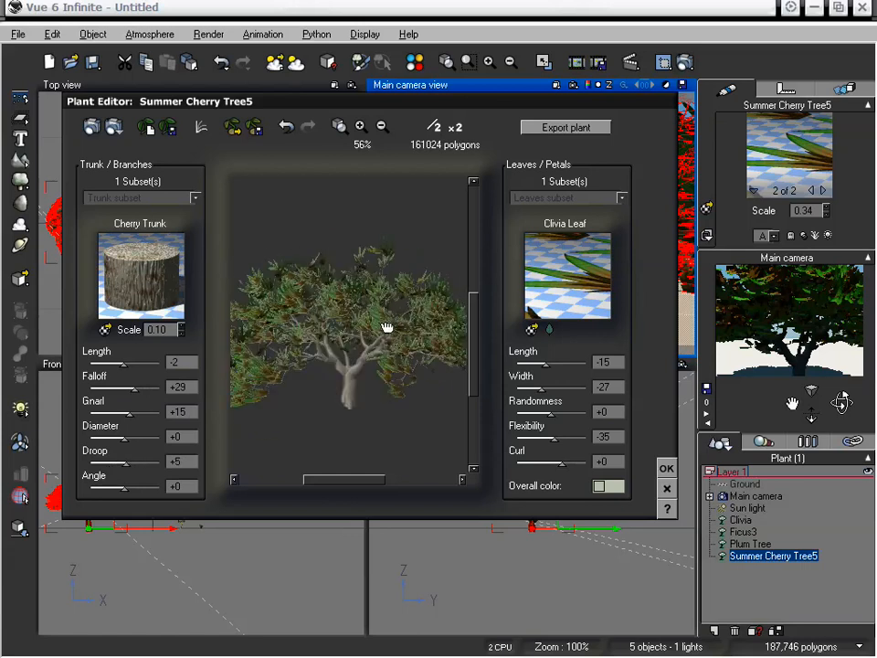
{"action": "left_click", "coordinate": [668, 469]}
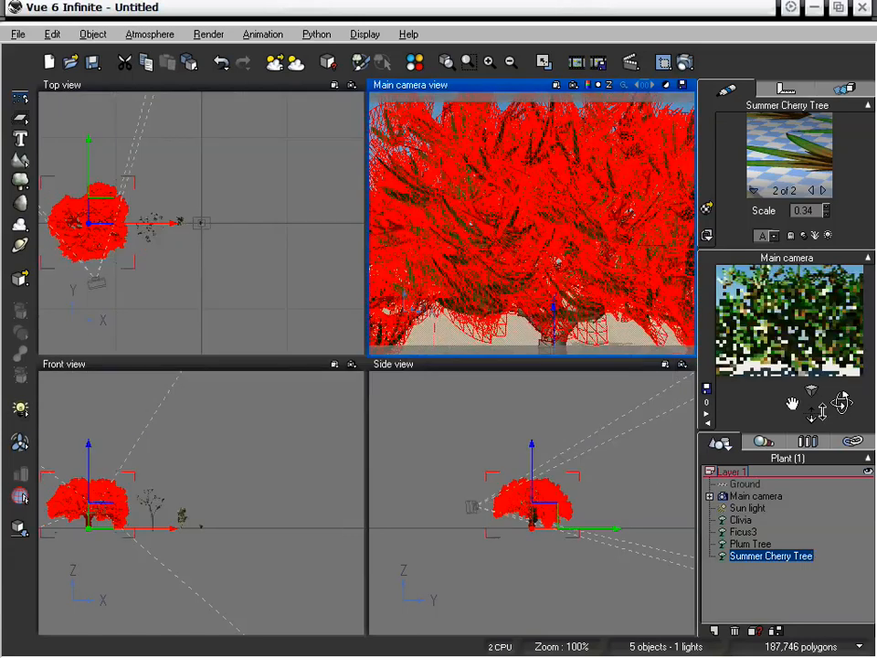
{"action": "left_click_drag", "start_coordinate": [812, 413], "coordinate": [812, 437]}
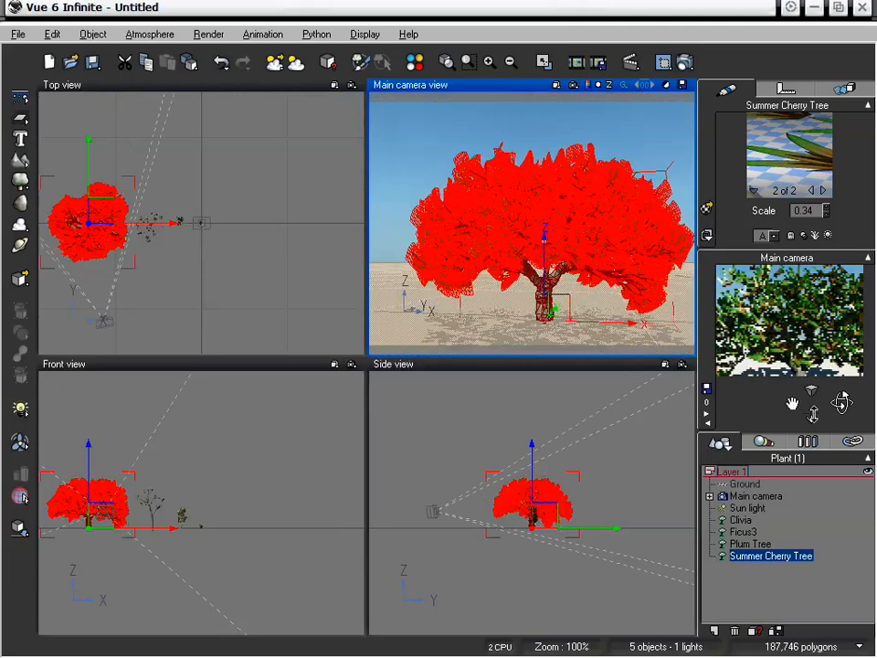